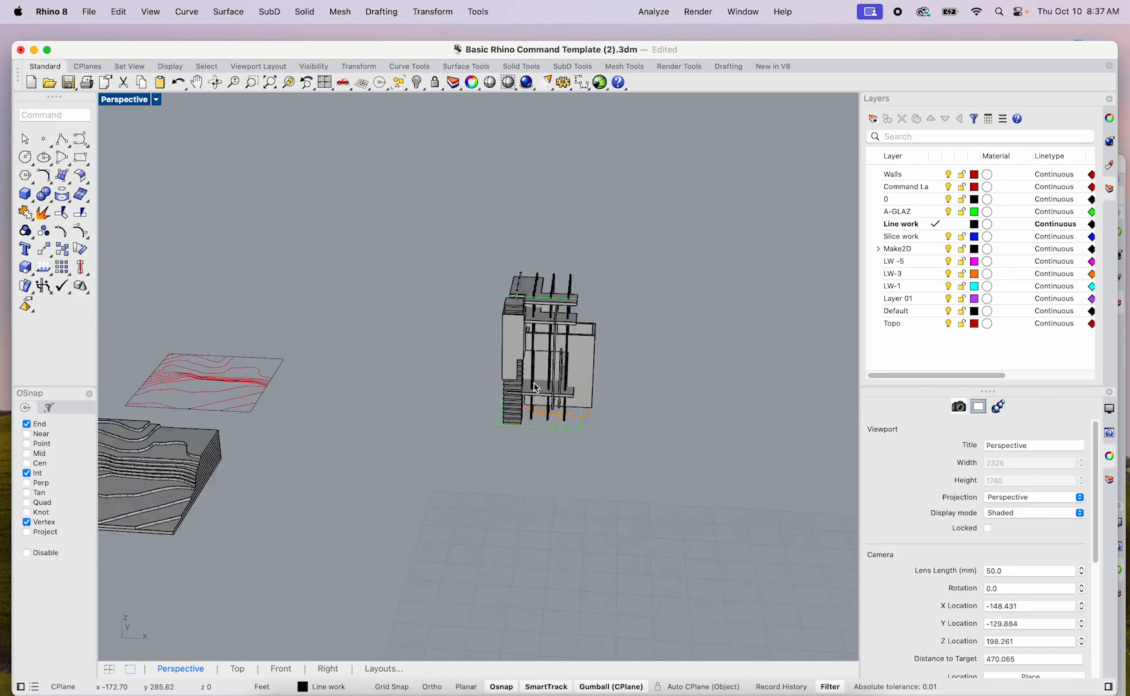
Step: Examine the tower, the flat red contour lines and the layered topography model from several angles
right_drag(545, 426, 515, 421)
scroll(516, 421, up, 8)
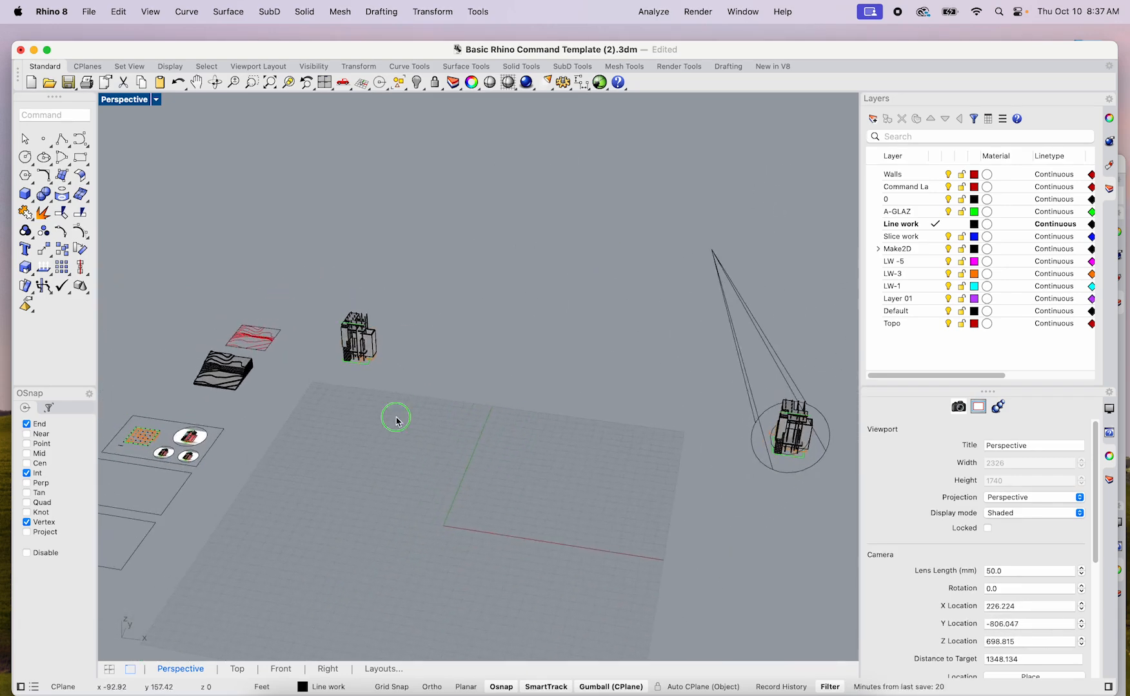
scroll(225, 342, up, 5)
right_drag(225, 342, 465, 305)
scroll(332, 396, down, 3)
scroll(333, 395, down, 3)
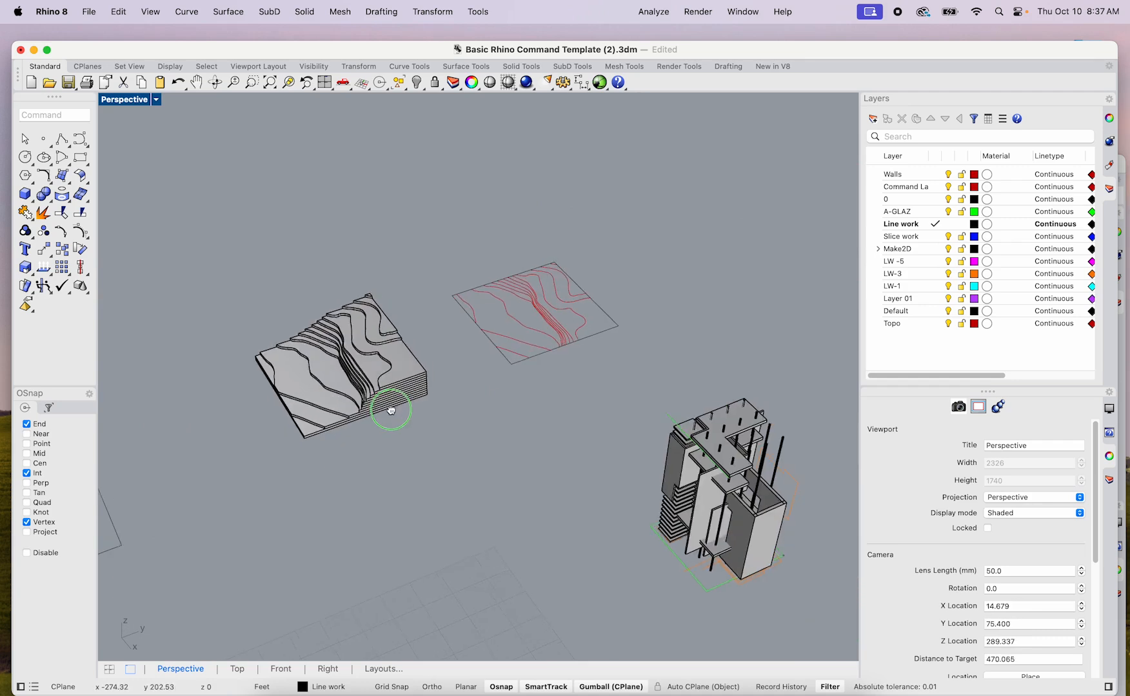
scroll(535, 353, up, 6)
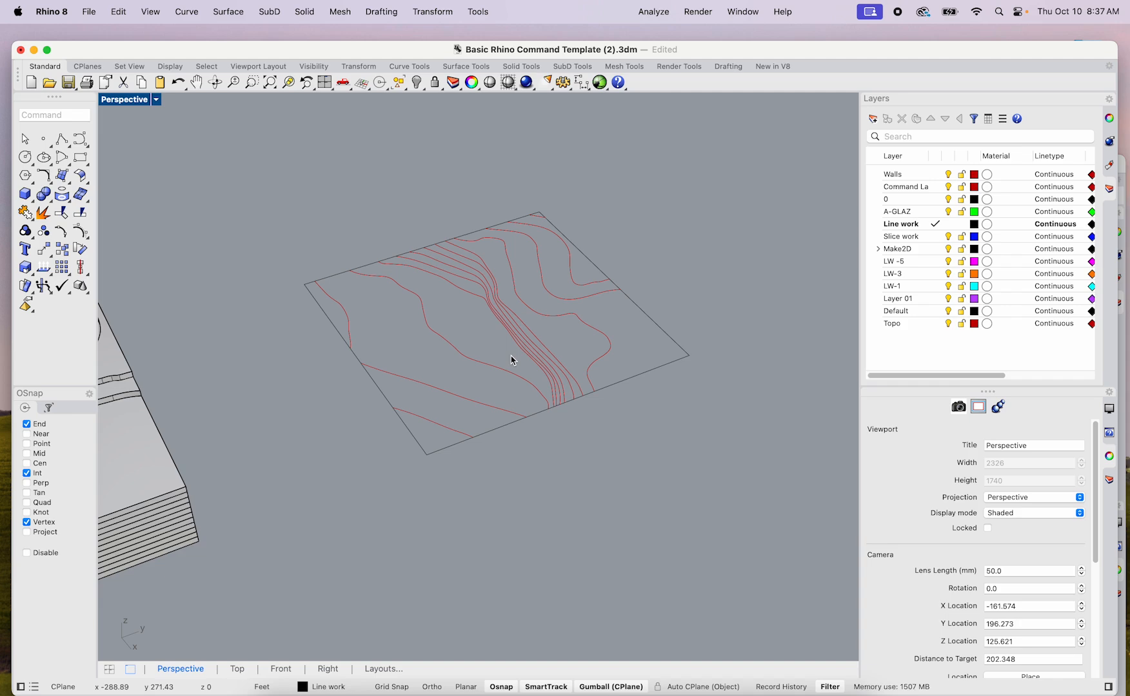
scroll(524, 373, down, 8)
scroll(328, 400, up, 10)
shift+right_drag(312, 405, 423, 342)
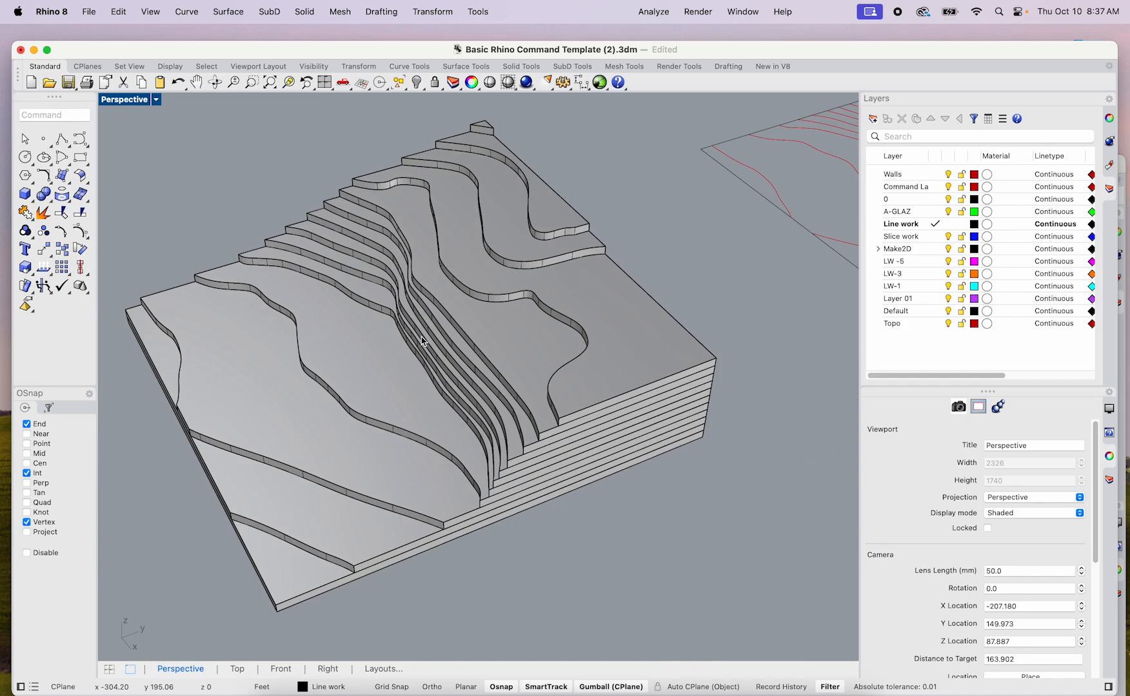
scroll(423, 342, down, 10)
right_drag(437, 366, 603, 310)
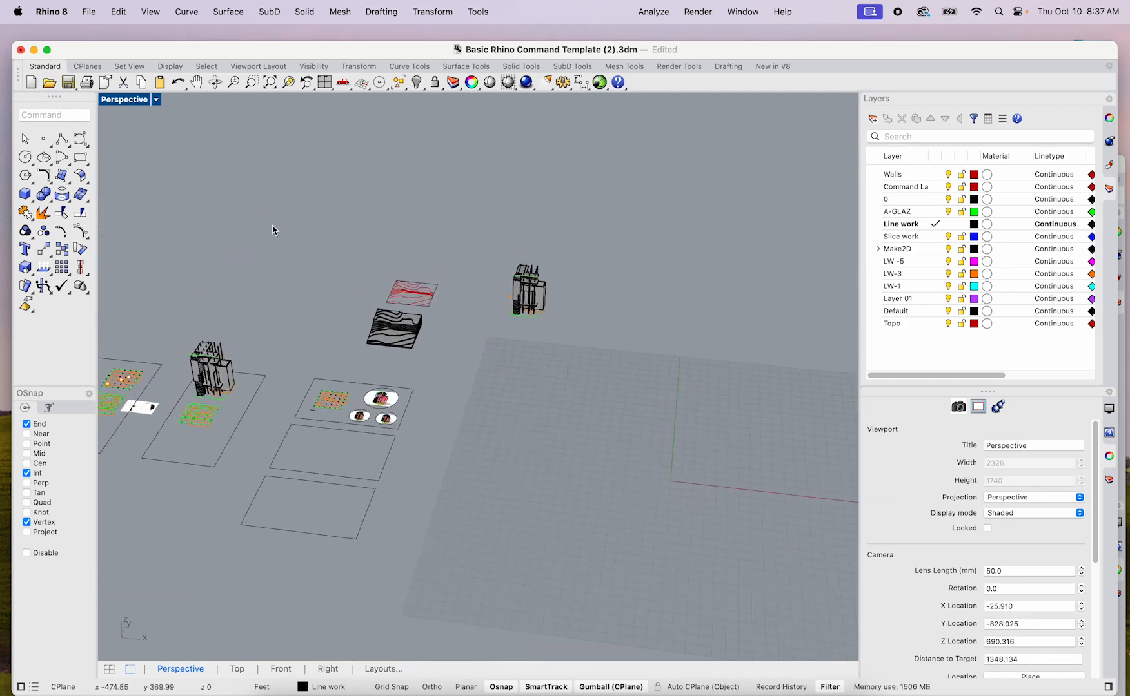
Step: Open the example stairs.3dm file and reposition its window over the template file
click(90, 11)
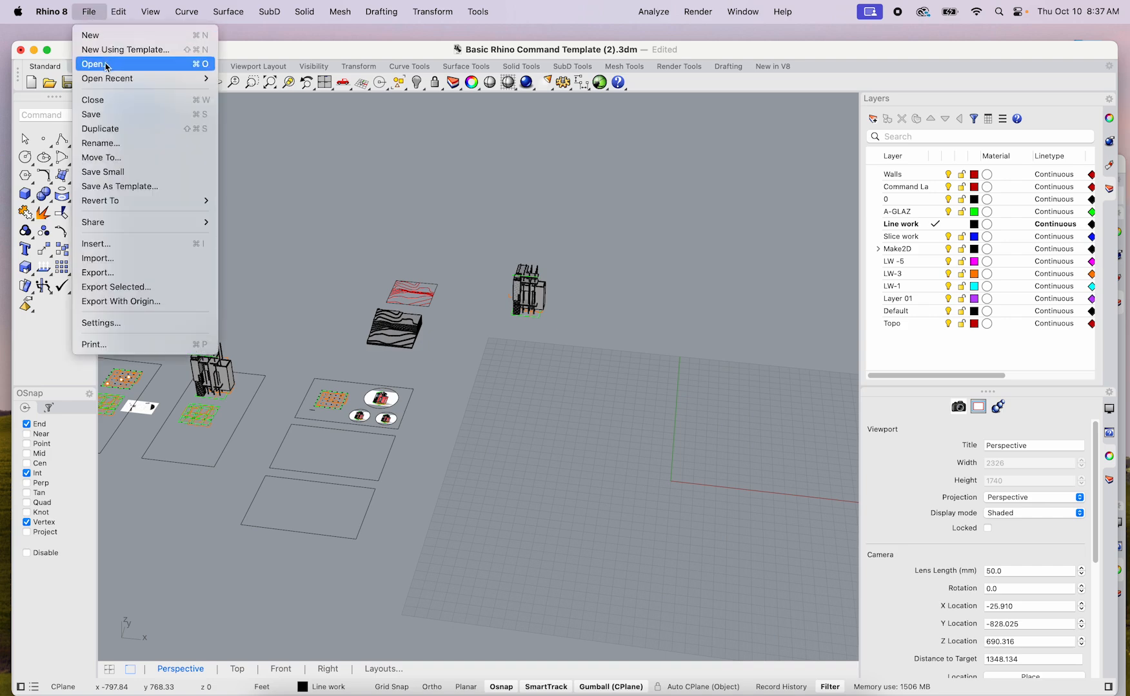
click(173, 46)
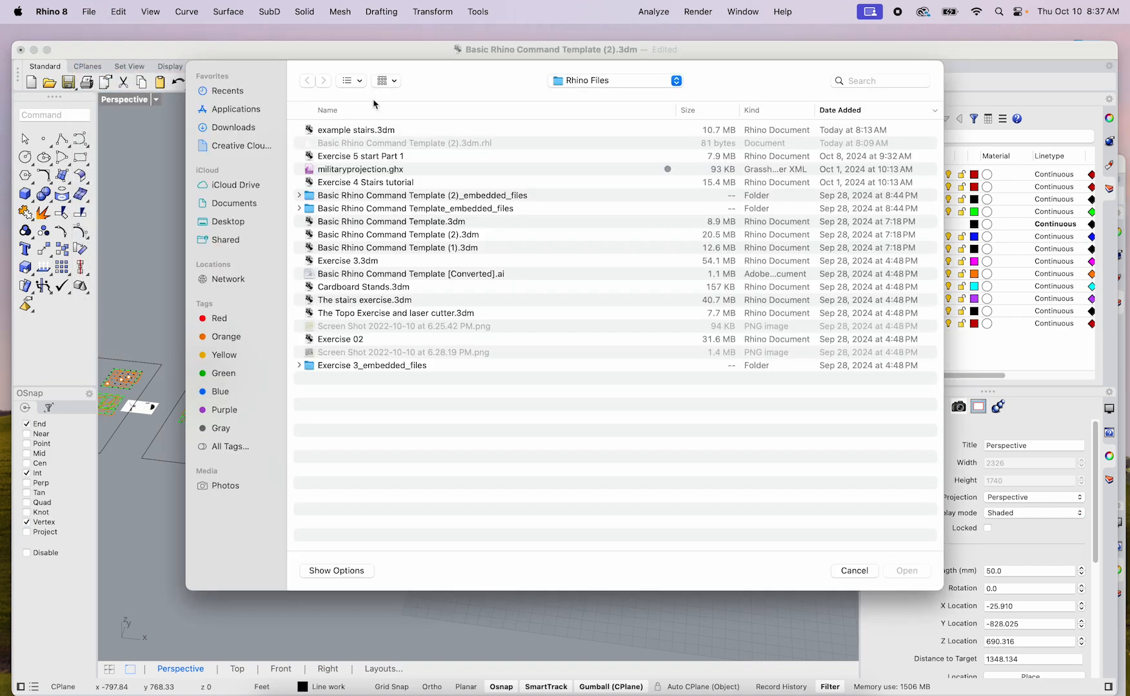
double_click(361, 131)
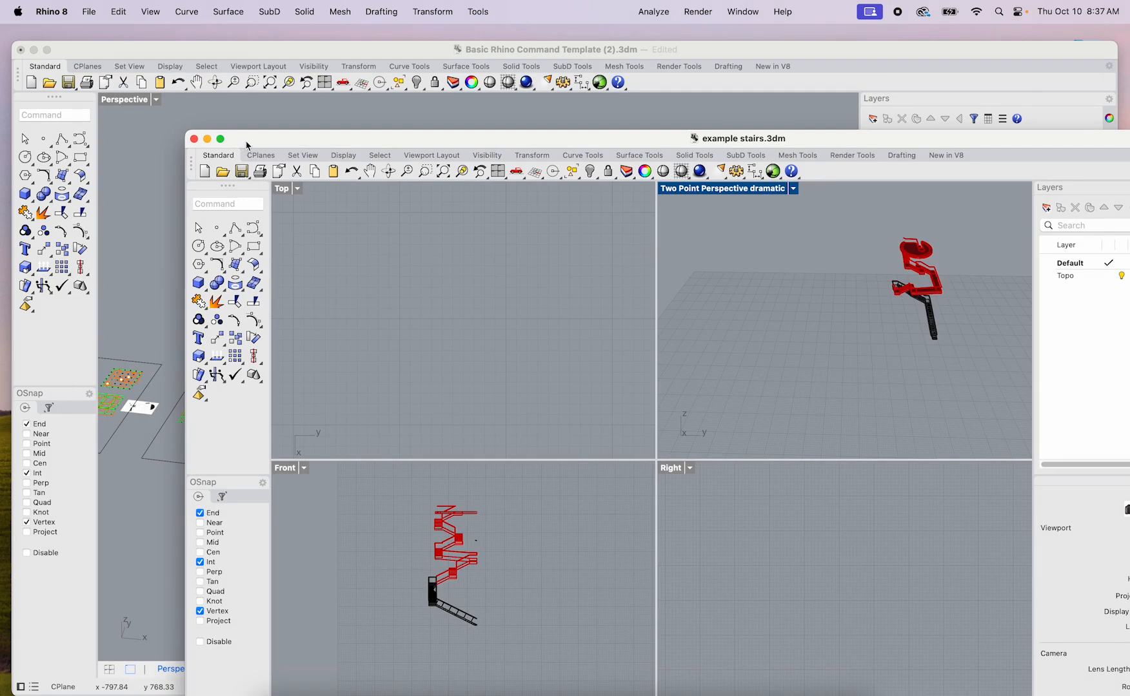
drag(303, 135, 243, 61)
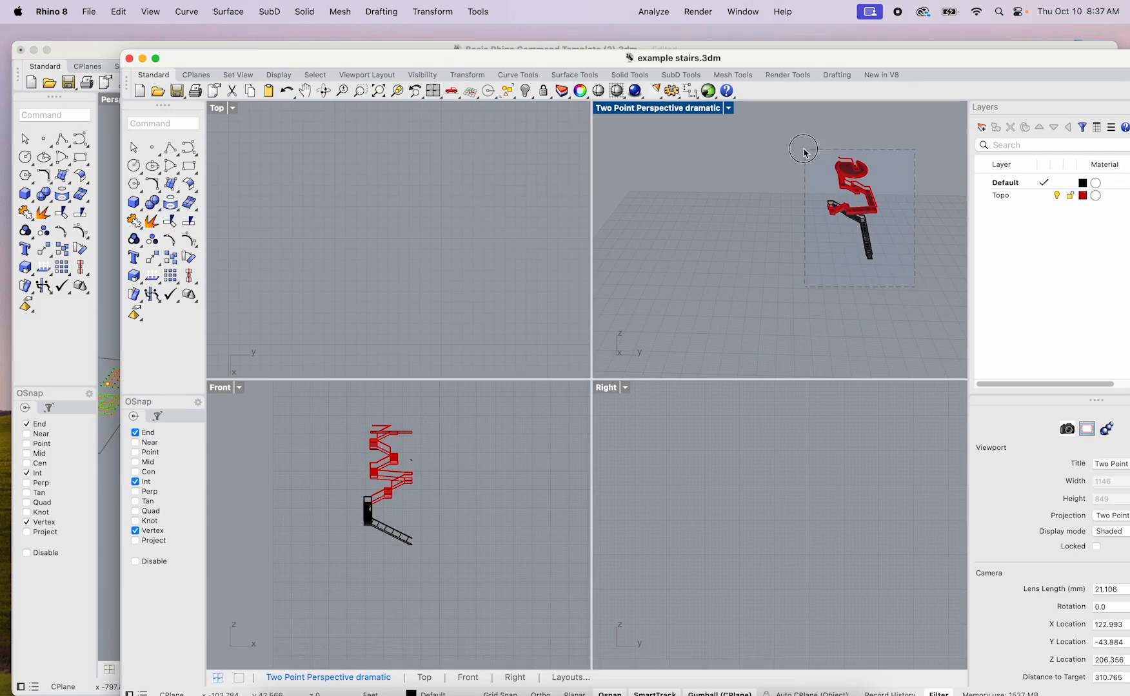
Step: Copy all geometry from example stairs.3dm and paste it into Basic Rhino Command Template (2).3dm
key(super+a)
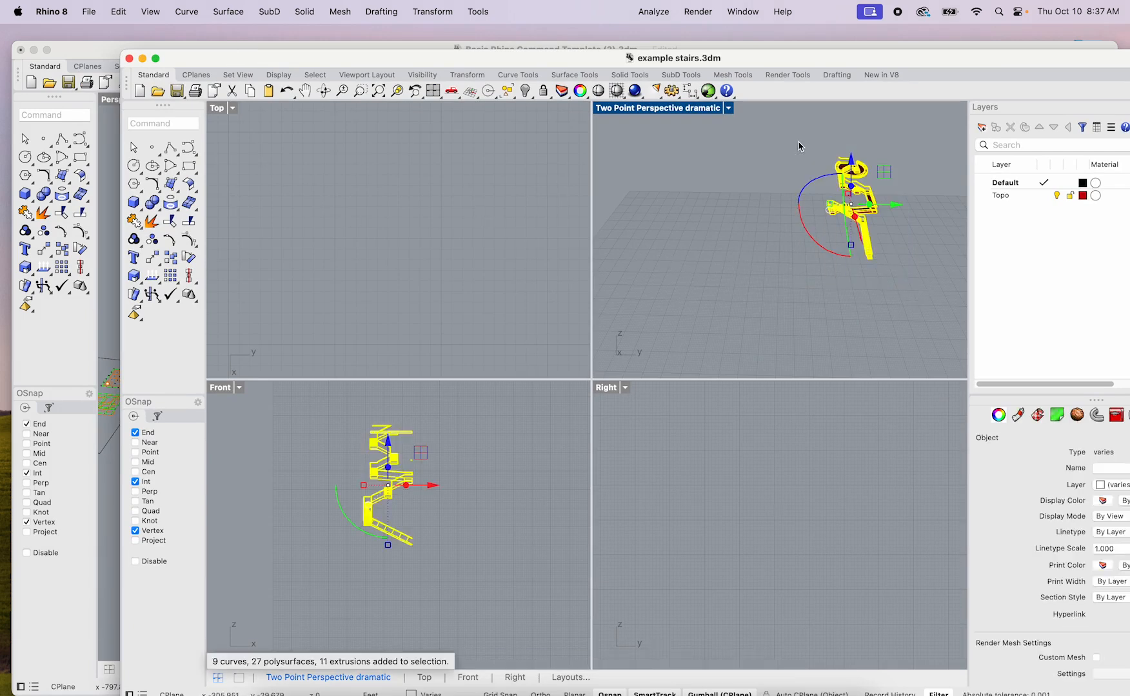
click(111, 197)
key(super+v)
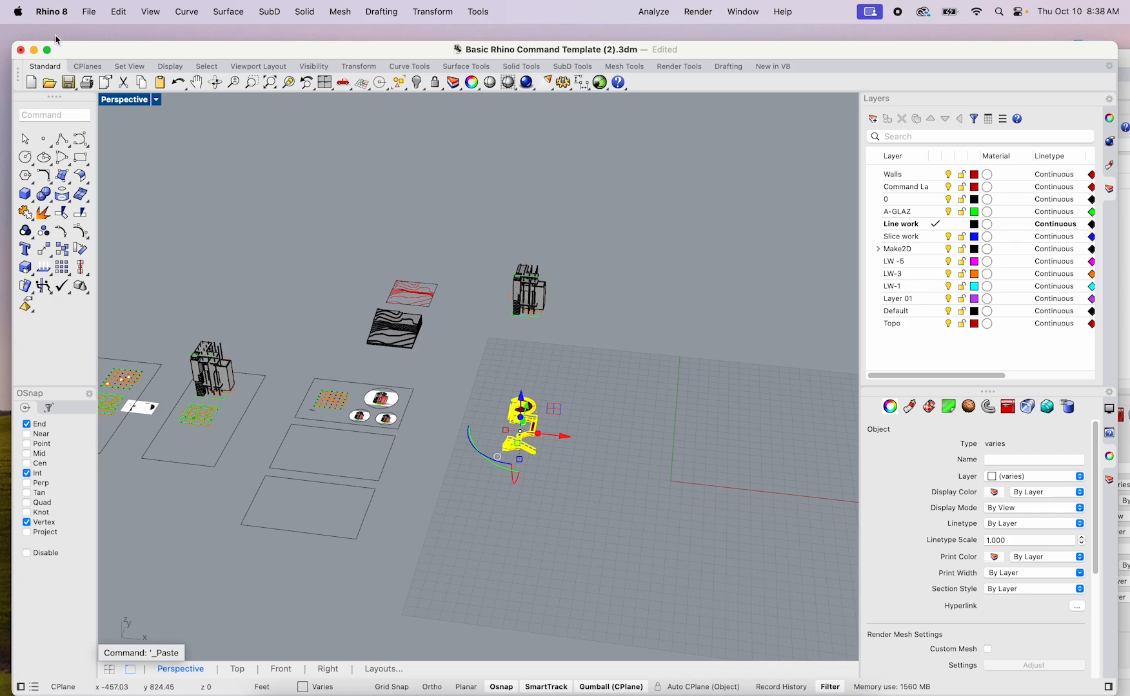
Step: Import the example stairs file into the template and set a second set of stairs beside the pasted one
click(88, 13)
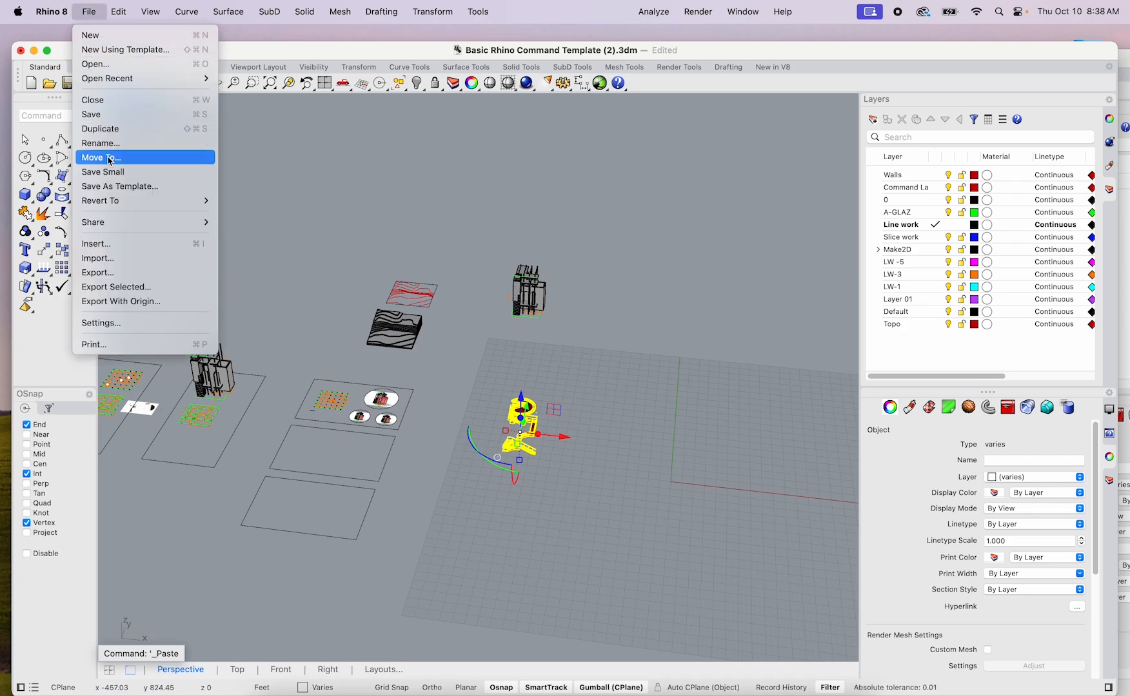
click(94, 259)
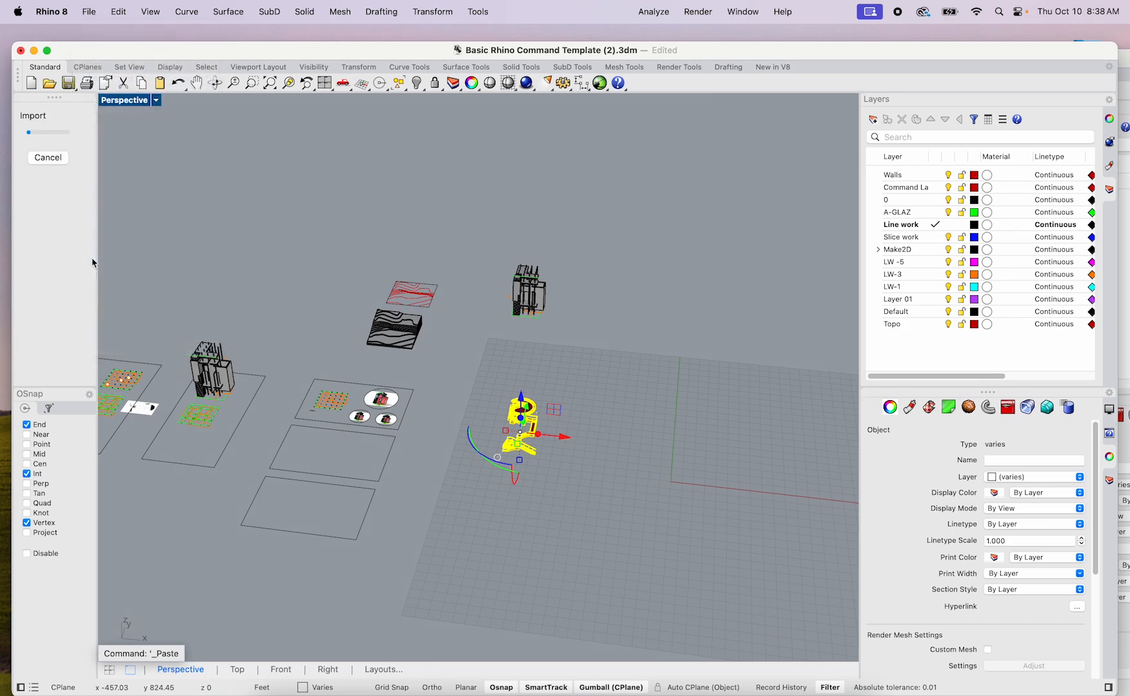
double_click(331, 147)
alt+drag(551, 436, 638, 451)
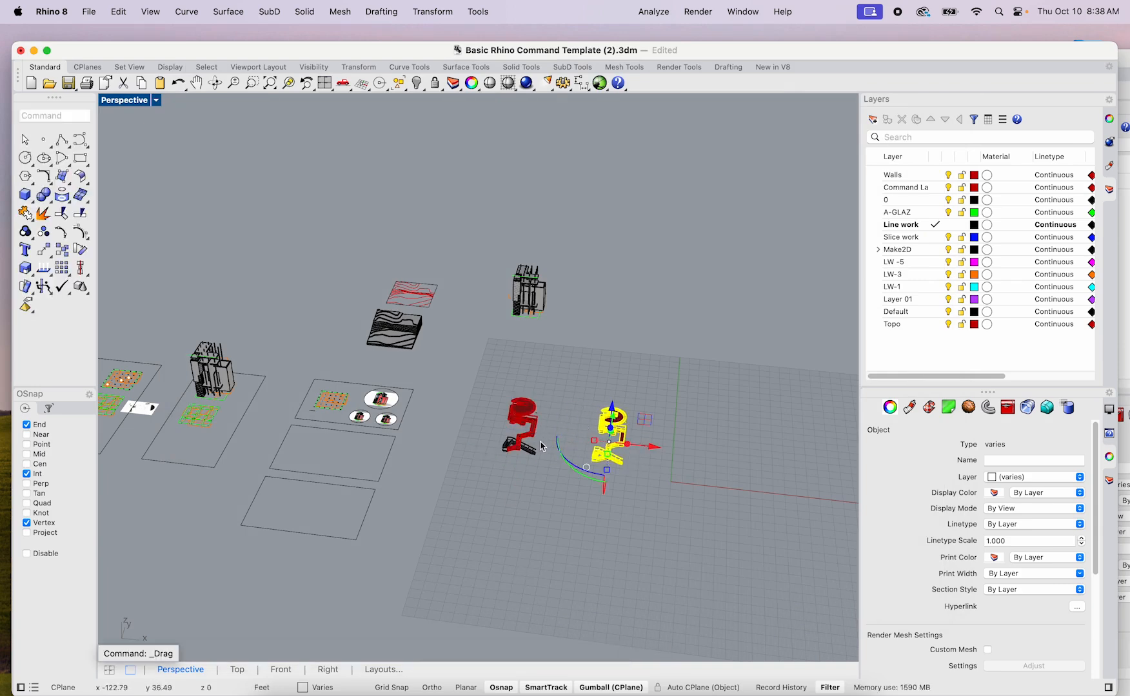
Step: Uncover the example stairs.3dm window and close that file without keeping changes
drag(378, 54, 366, 397)
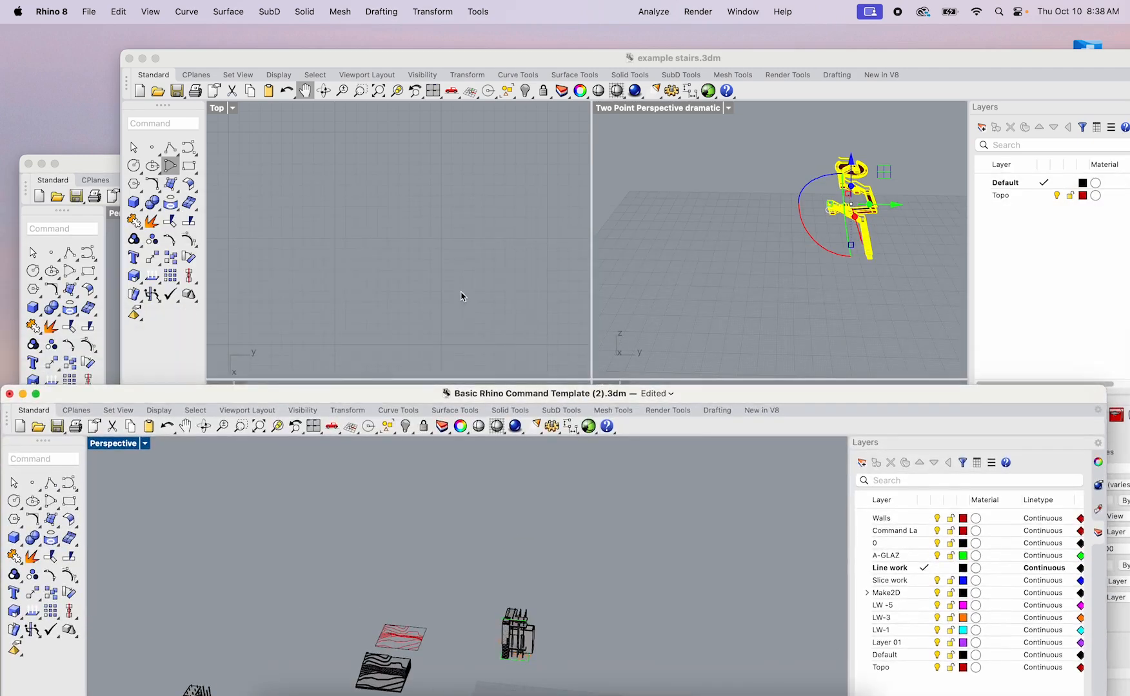
click(461, 298)
scroll(771, 261, down, 8)
scroll(824, 288, up, 7)
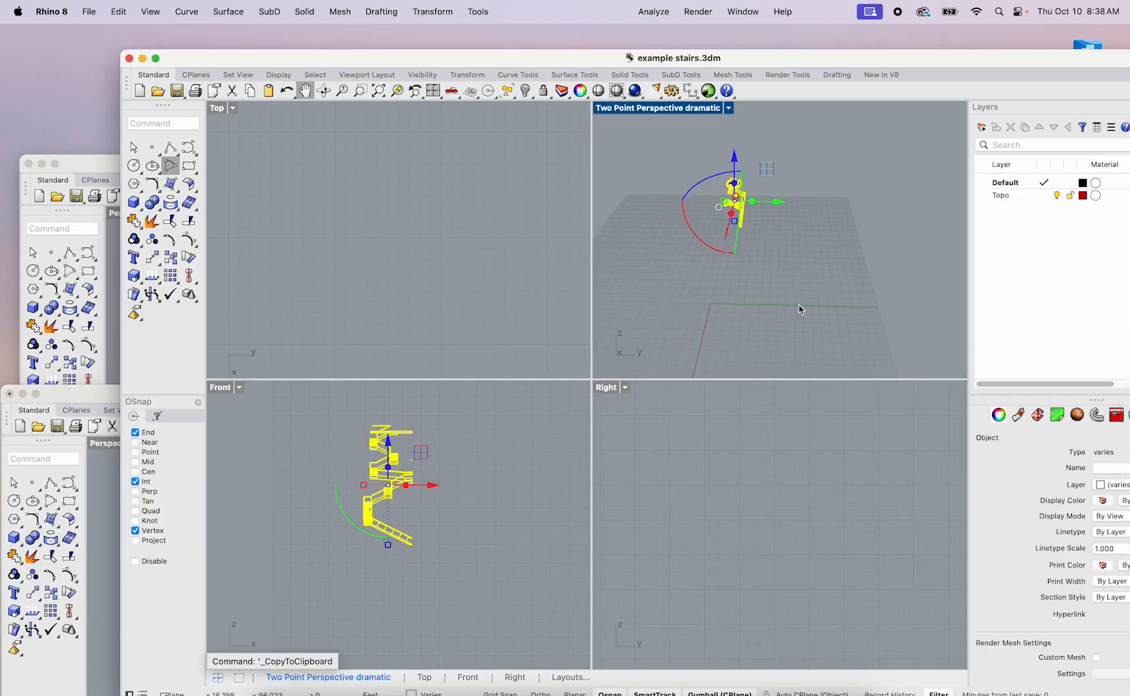
scroll(784, 268, down, 4)
drag(810, 250, 666, 270)
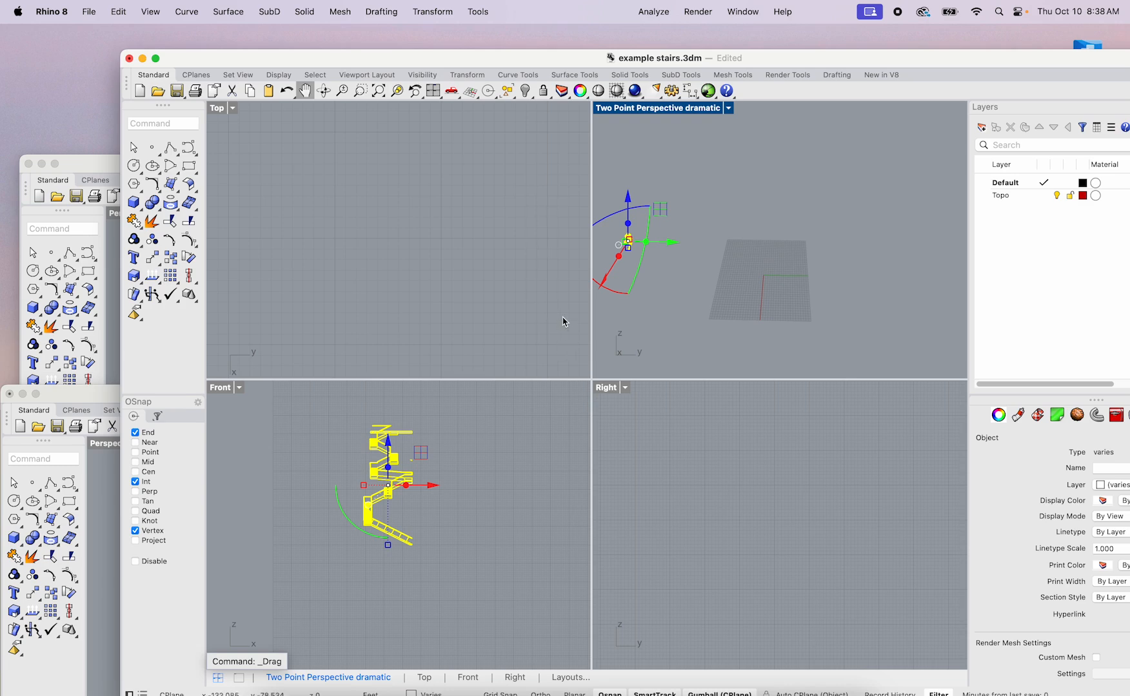
click(129, 58)
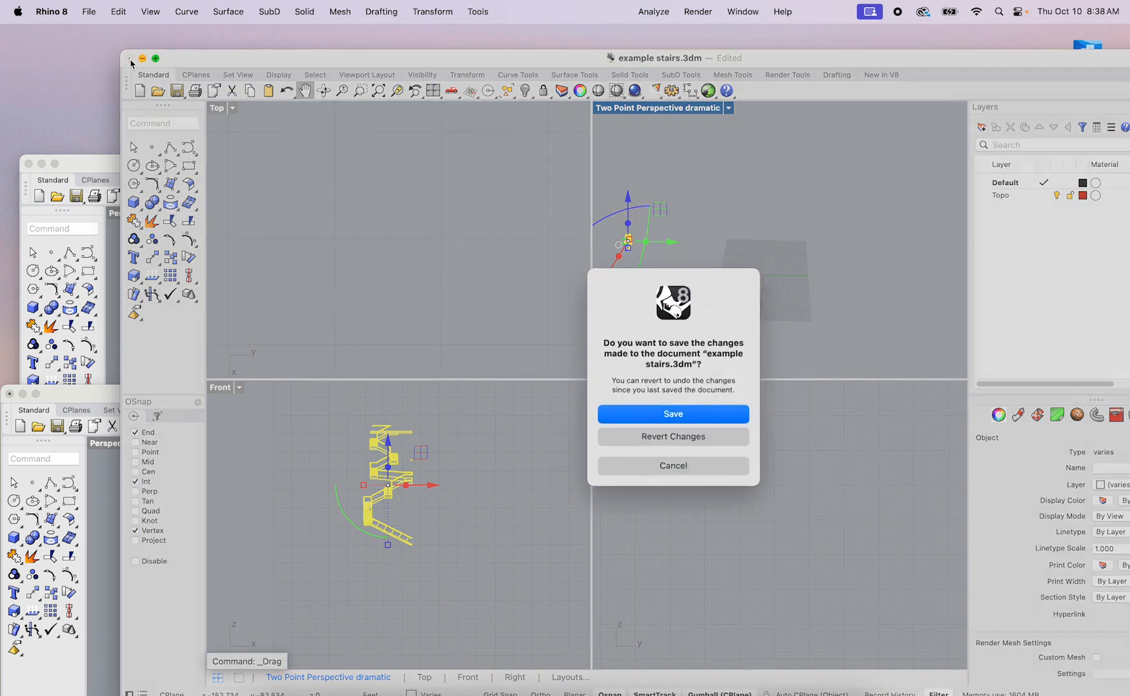
click(672, 462)
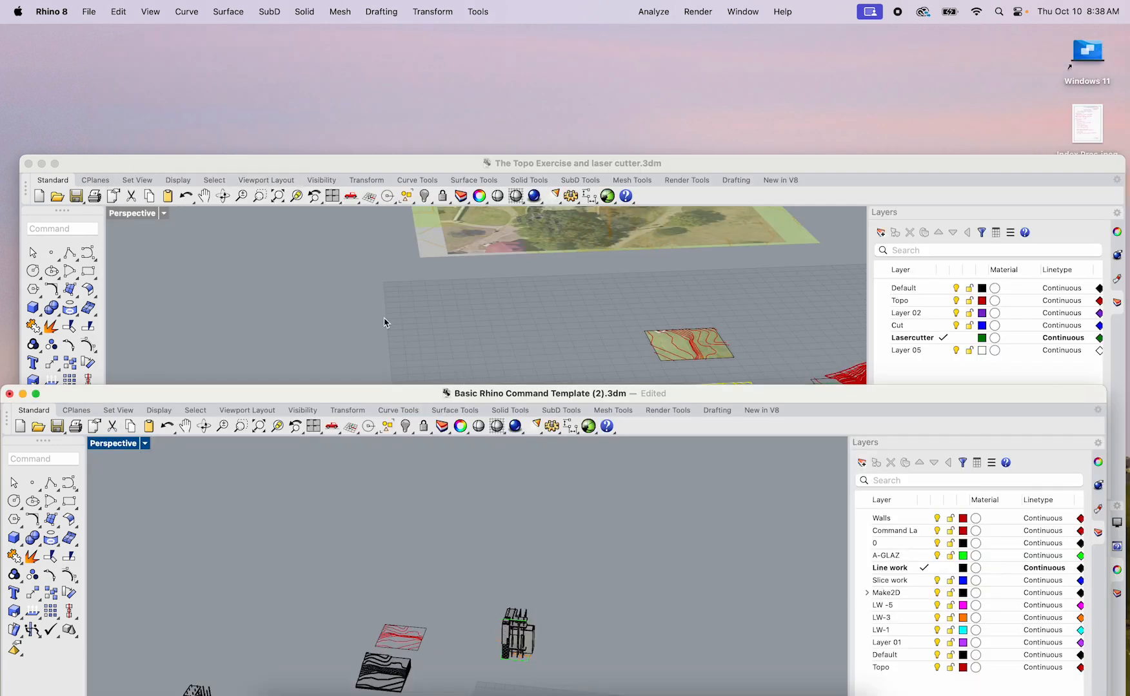
Step: Close The Topo Exercise and laser cutter.3dm and move the Basic Rhino Command Template (2).3dm window back into full view
click(387, 324)
click(27, 163)
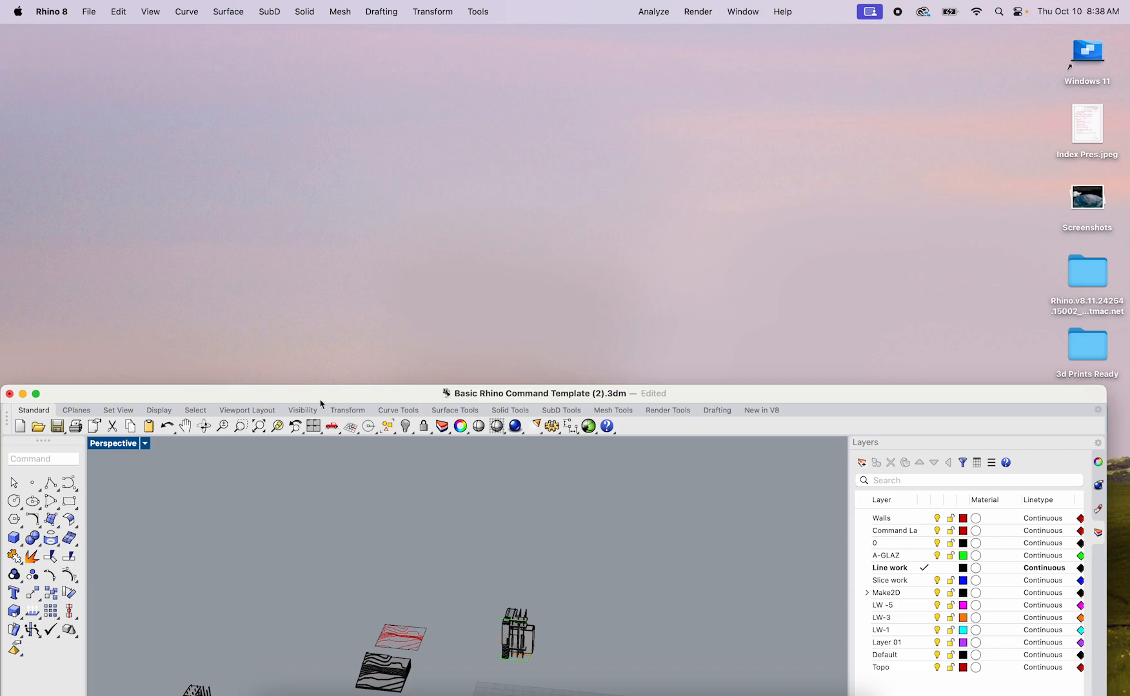
drag(322, 399, 322, 21)
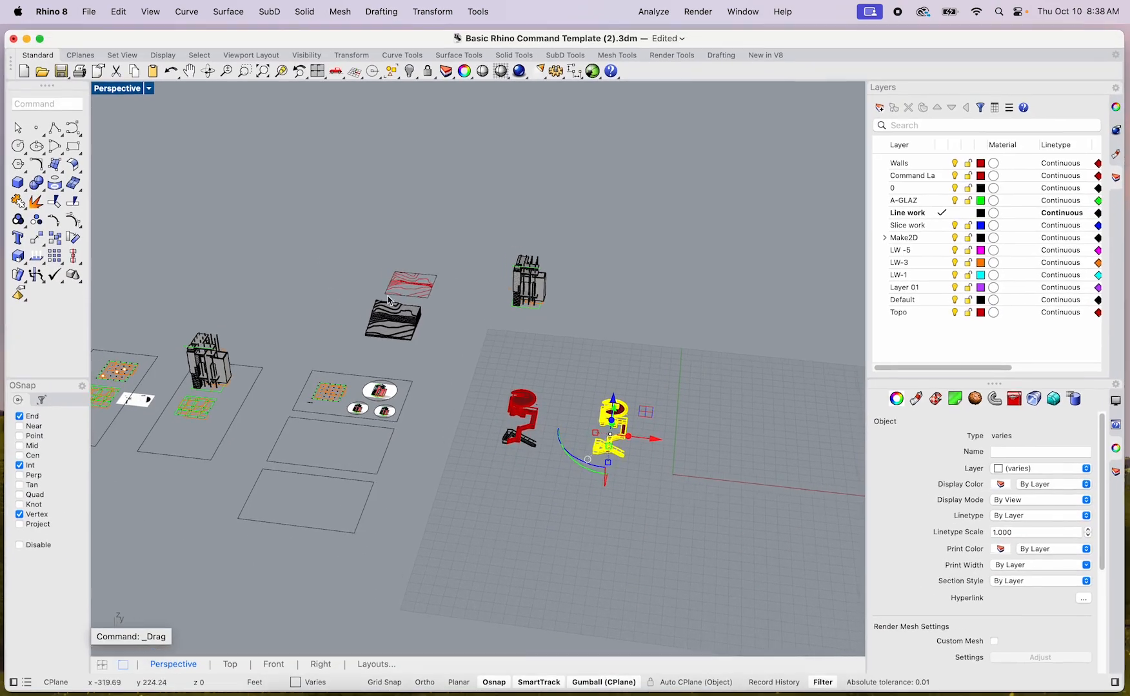
Step: Deselect the stairs and group all the curves and solids of the tower model behind the grid
click(575, 352)
scroll(574, 372, up, 5)
shift+right_drag(571, 426, 598, 338)
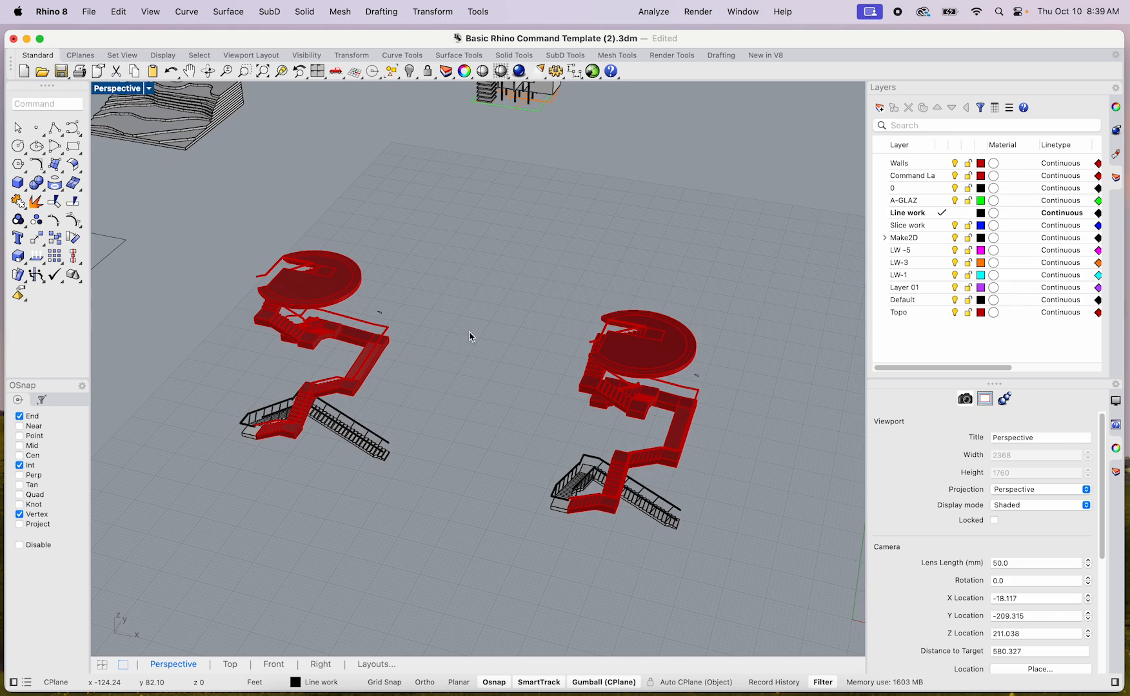
scroll(484, 361, down, 5)
scroll(464, 316, up, 3)
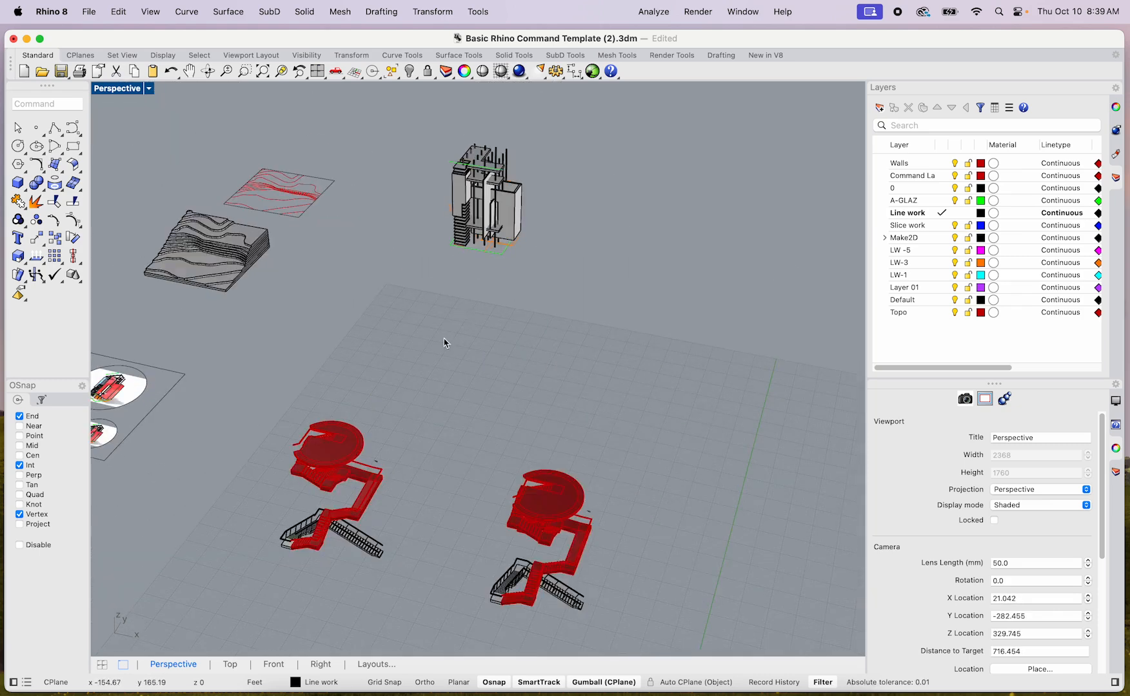
shift+right_drag(445, 343, 537, 374)
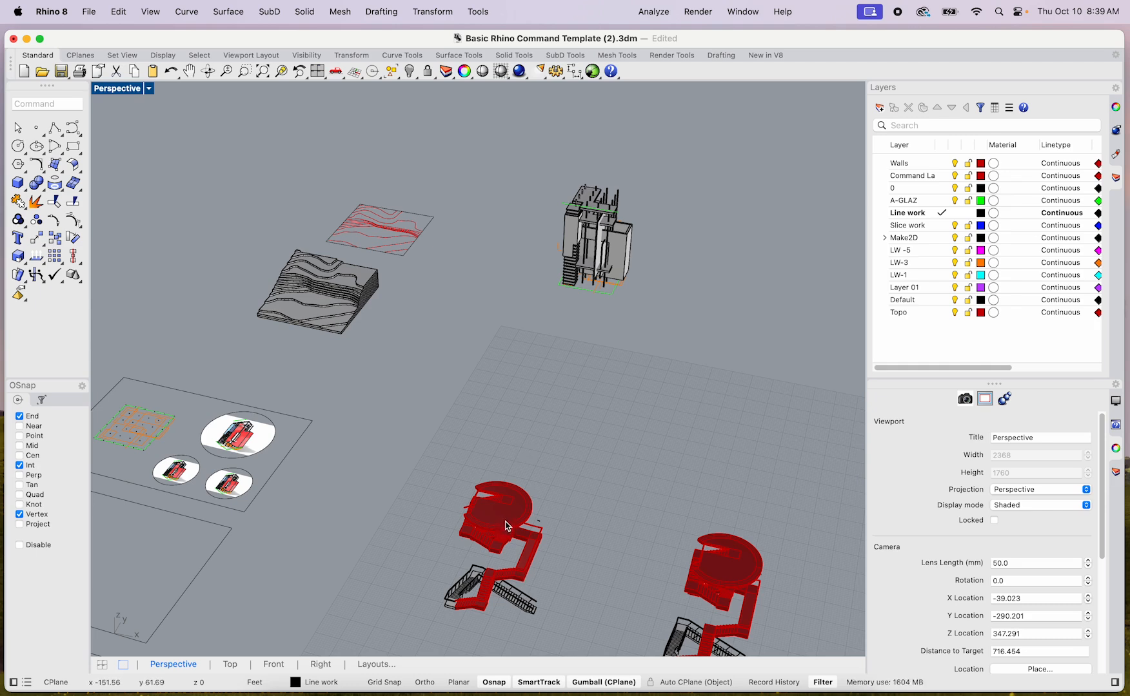
drag(661, 317, 518, 160)
text(Group)
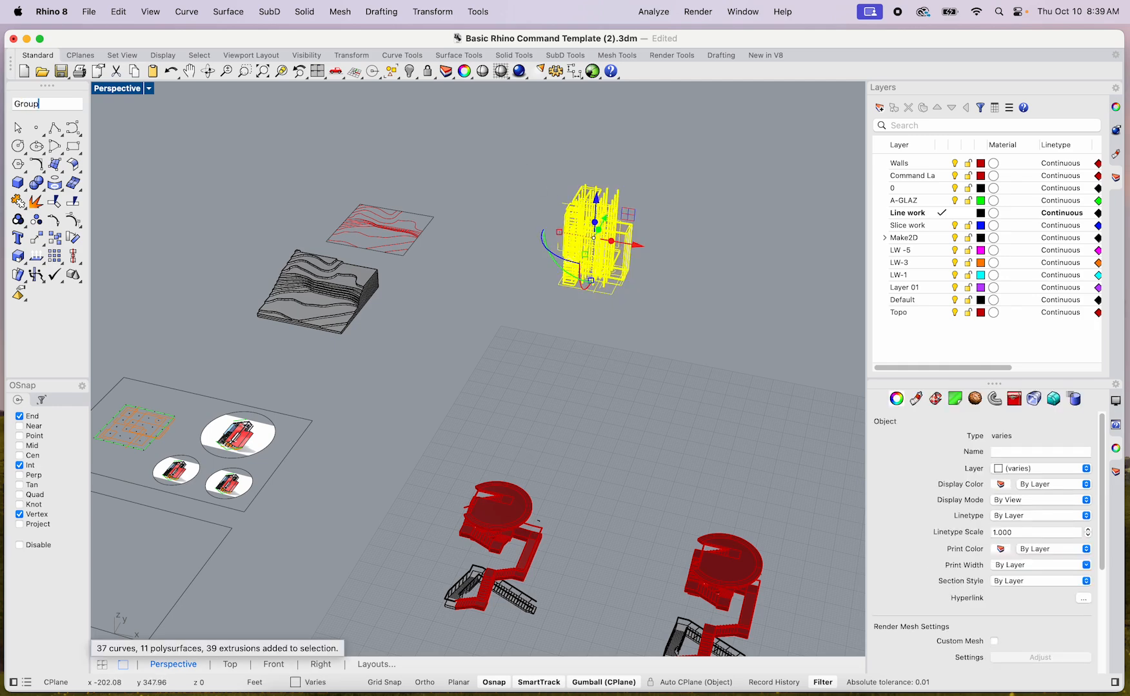
key(Return)
Step: Group all the layers of the stepped topography model, including its curve and text, and clear the selection
click(360, 358)
right_drag(360, 357, 489, 490)
drag(497, 548, 280, 385)
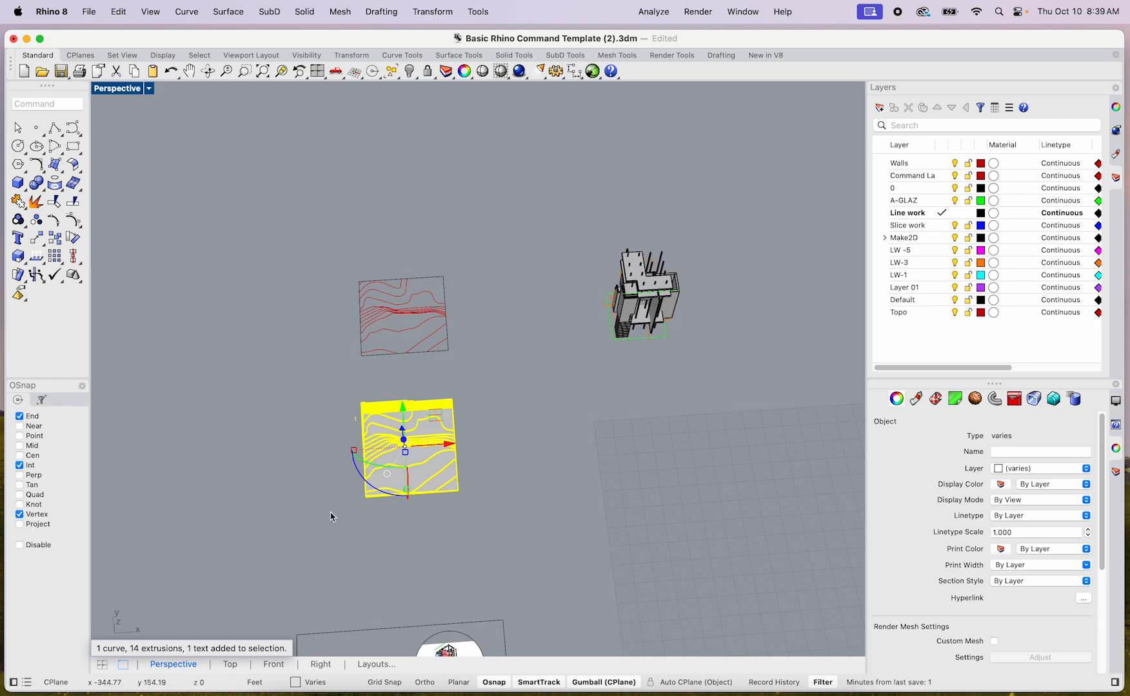
scroll(504, 419, down, 3)
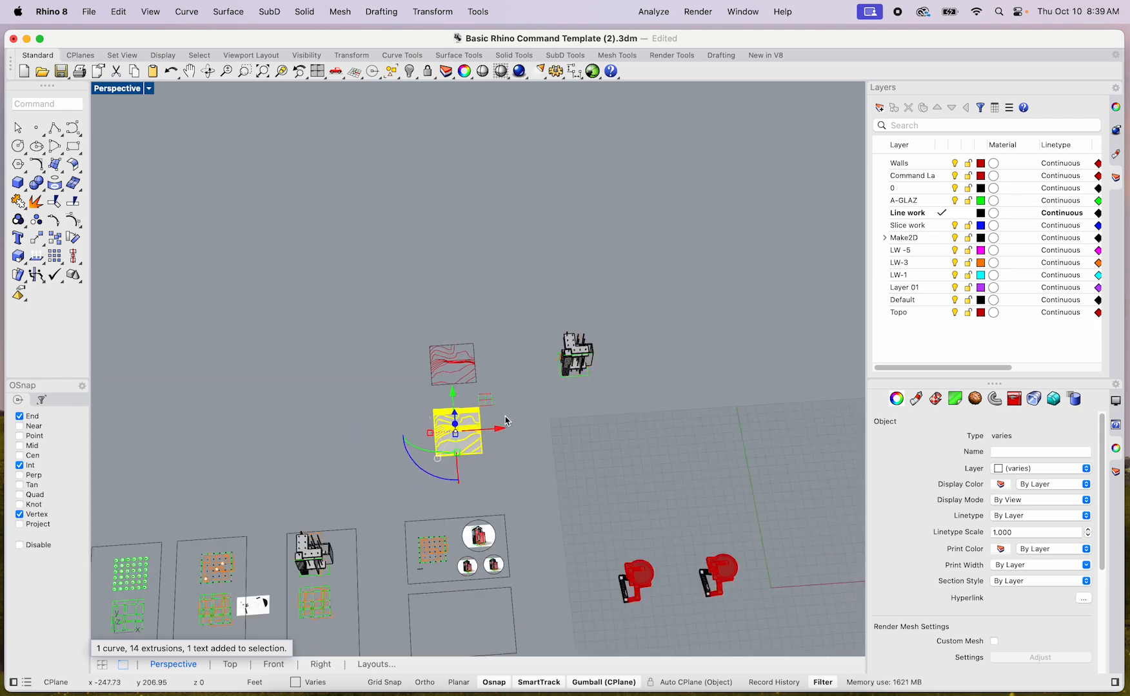
scroll(499, 419, up, 2)
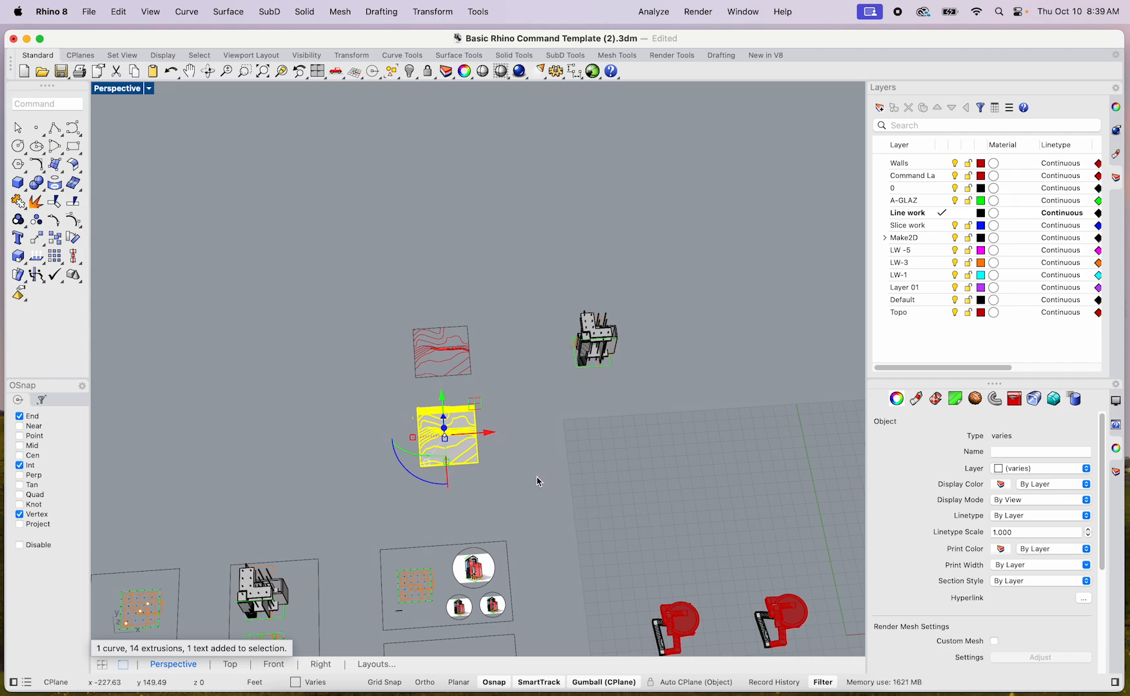
scroll(538, 481, up, 3)
scroll(536, 478, down, 3)
scroll(517, 465, up, 3)
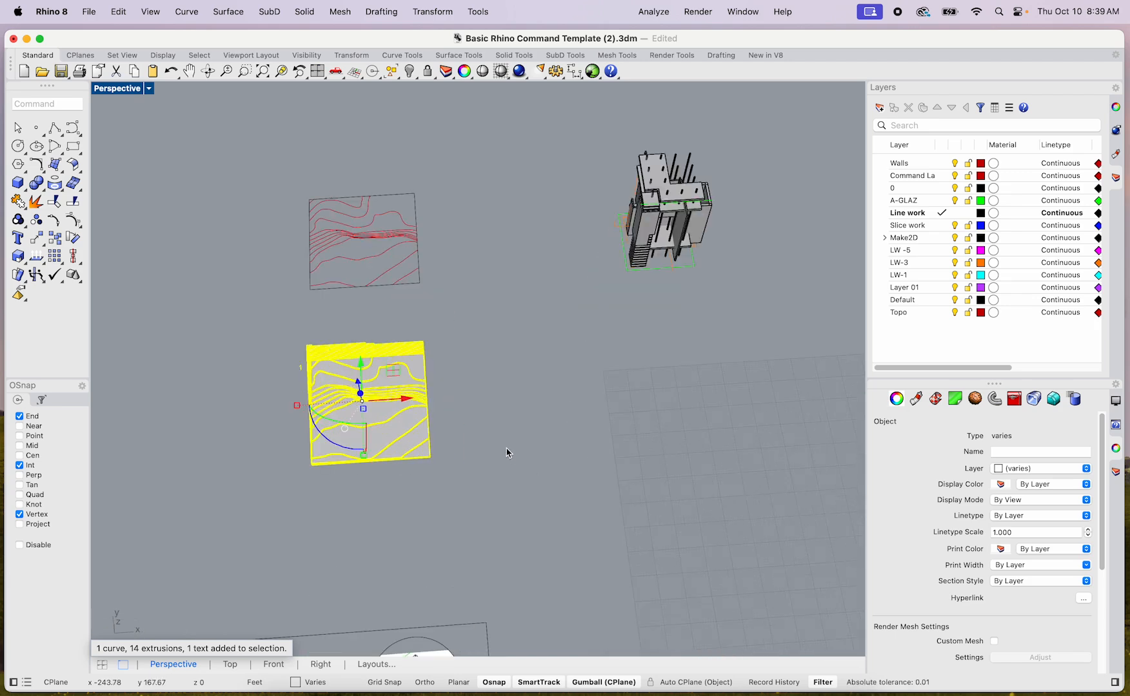
text(group)
key(Return)
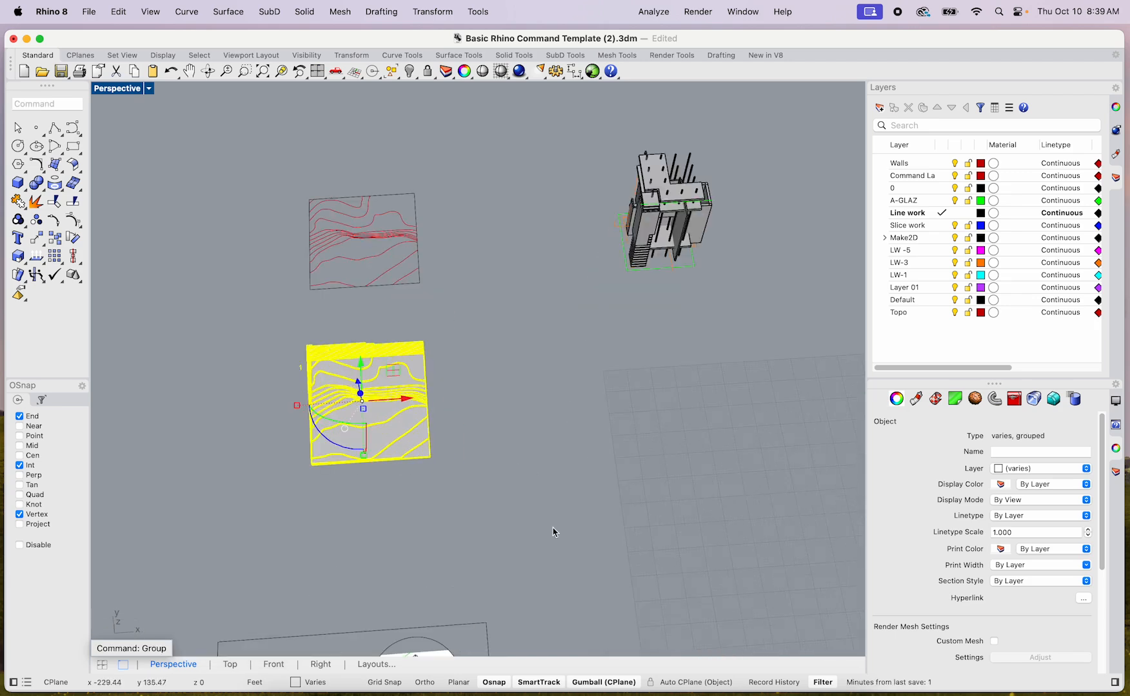
click(541, 424)
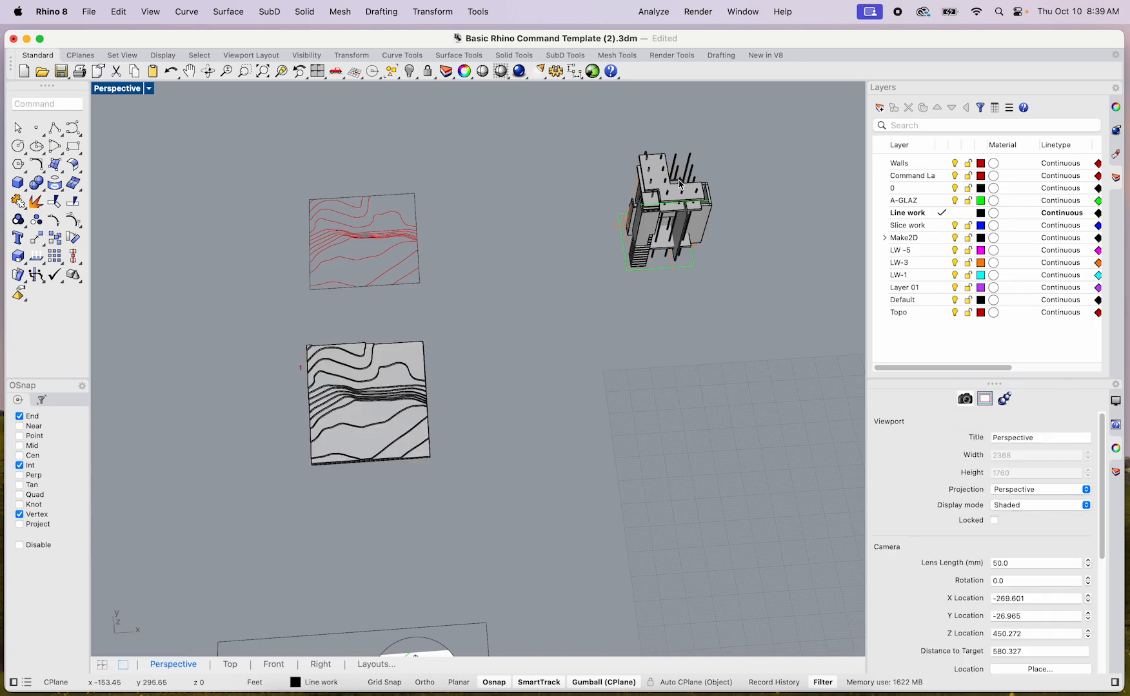
Step: Check the tower's grouping and examine the treads and railings of the black-outlined staircase up close
click(688, 205)
scroll(695, 367, down, 3)
scroll(539, 411, up, 10)
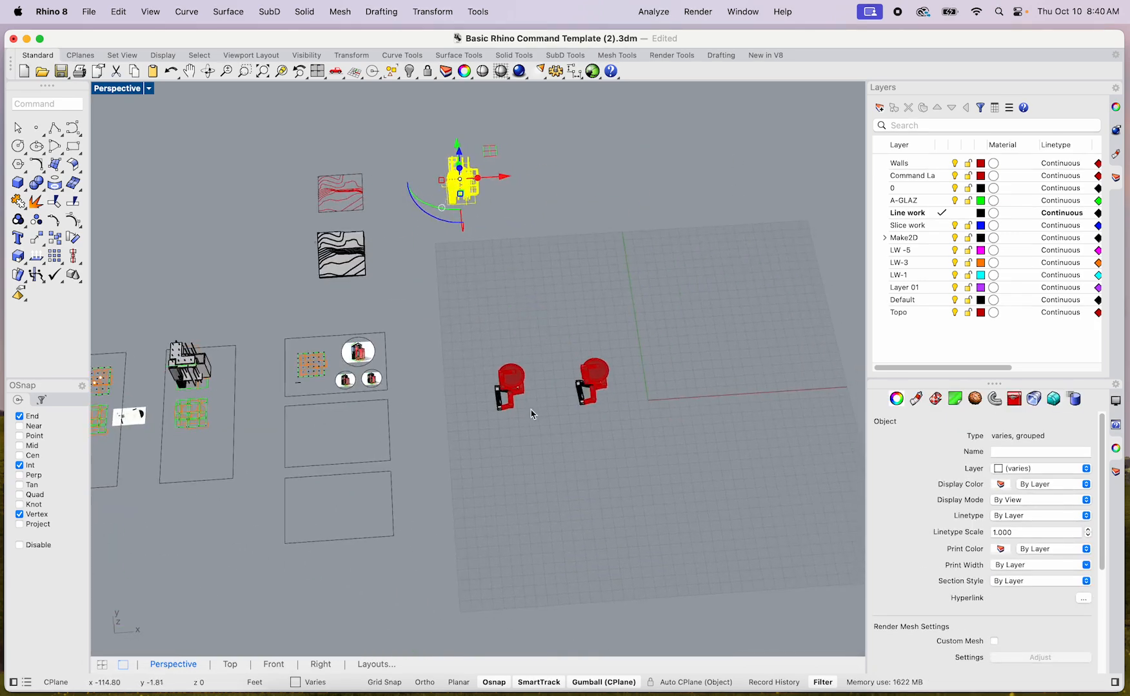
right_drag(526, 413, 547, 485)
scroll(552, 474, up, 5)
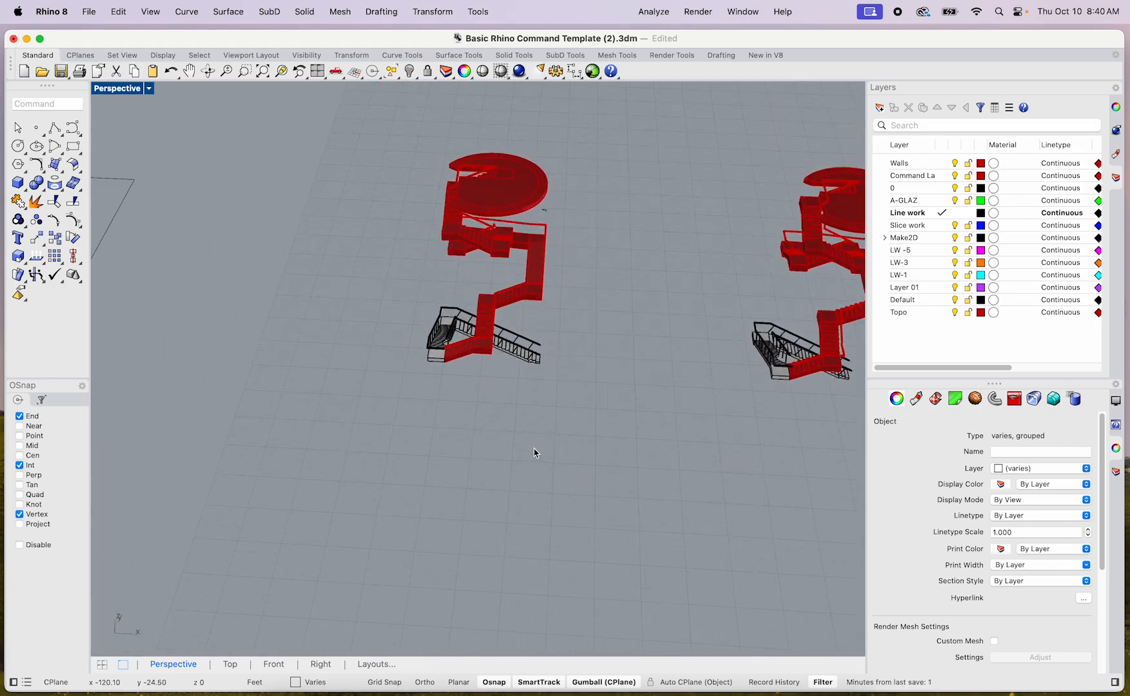
scroll(490, 353, up, 5)
scroll(444, 321, down, 5)
right_drag(456, 308, 475, 331)
scroll(445, 293, up, 10)
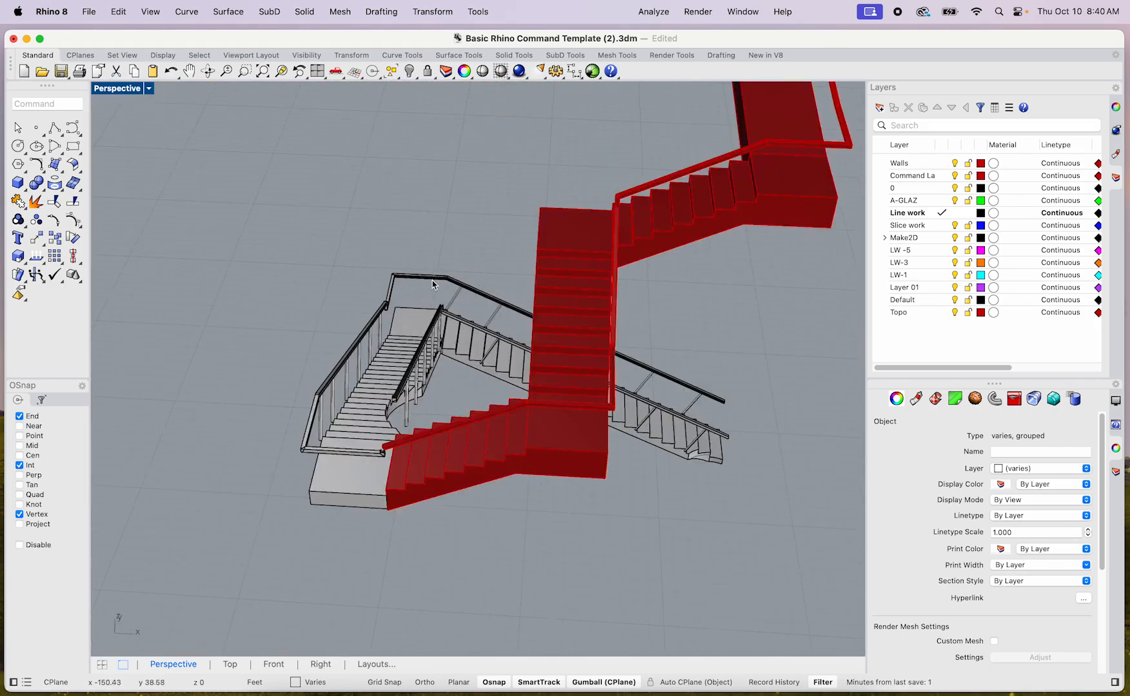
scroll(443, 298, down, 8)
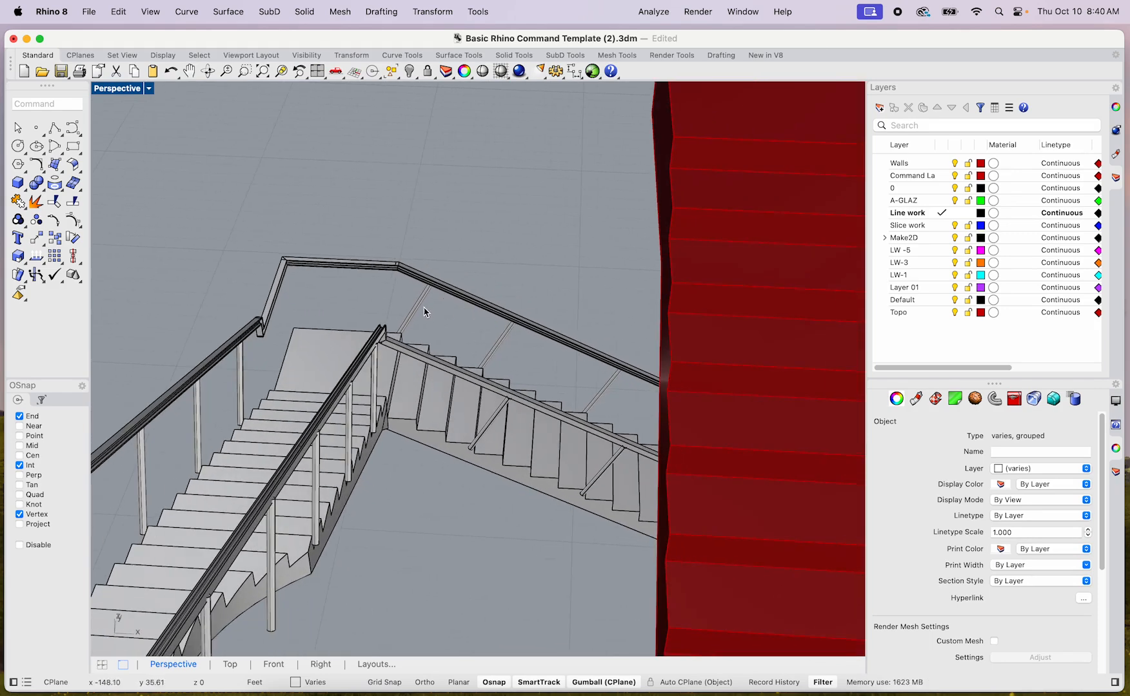
Step: Examine which posts, handrails and treads of the first stair model select together as groups
click(420, 306)
right_drag(444, 315, 466, 360)
scroll(524, 419, up, 5)
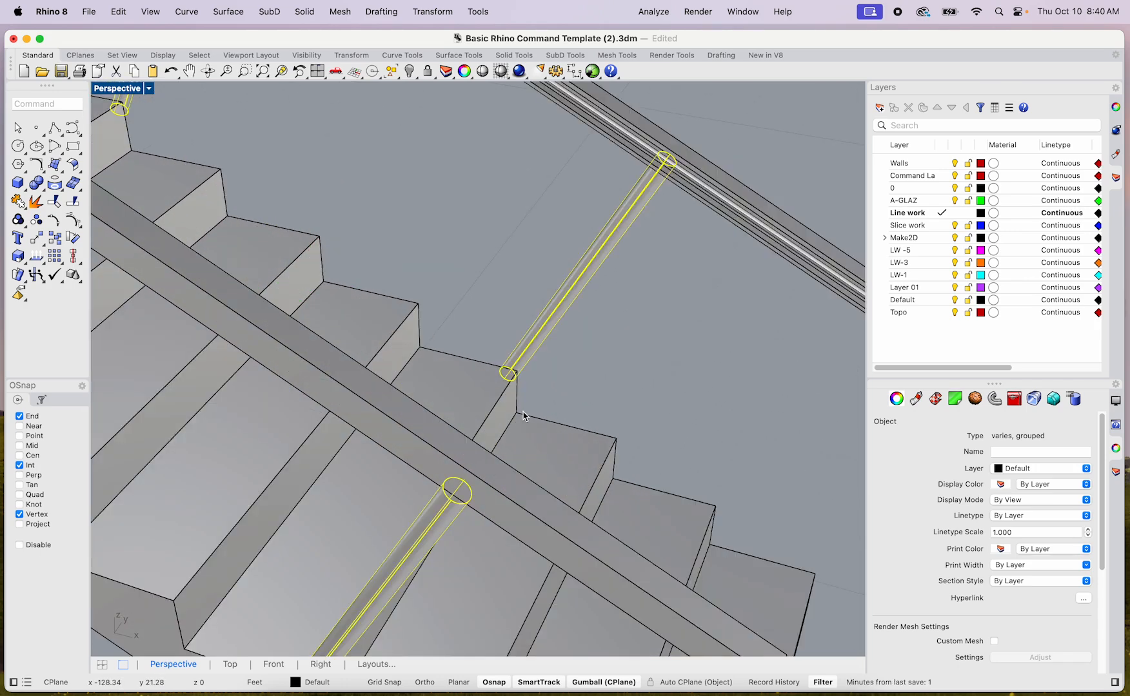
scroll(523, 359, down, 6)
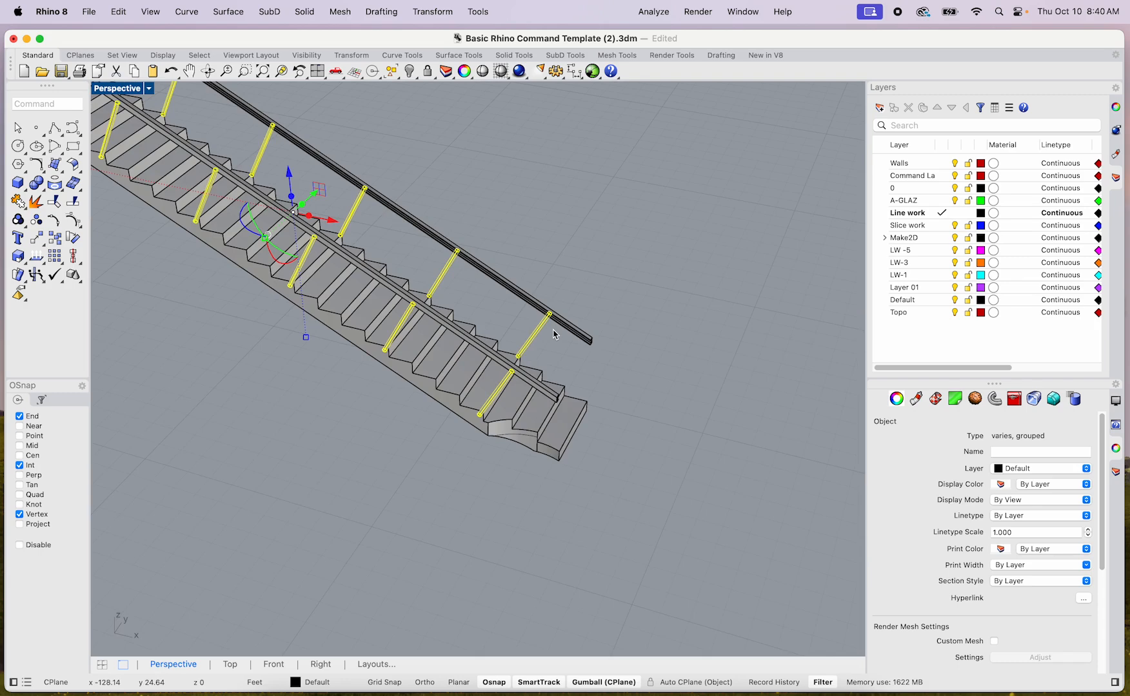
scroll(591, 325, down, 8)
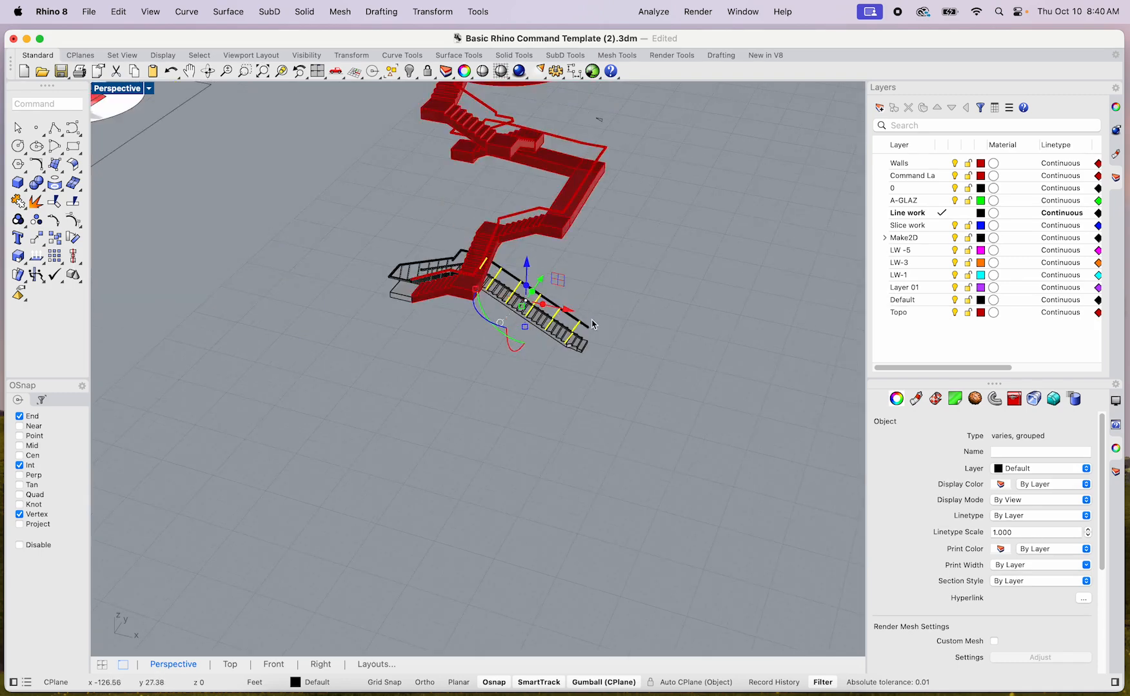
scroll(588, 272, up, 8)
click(494, 207)
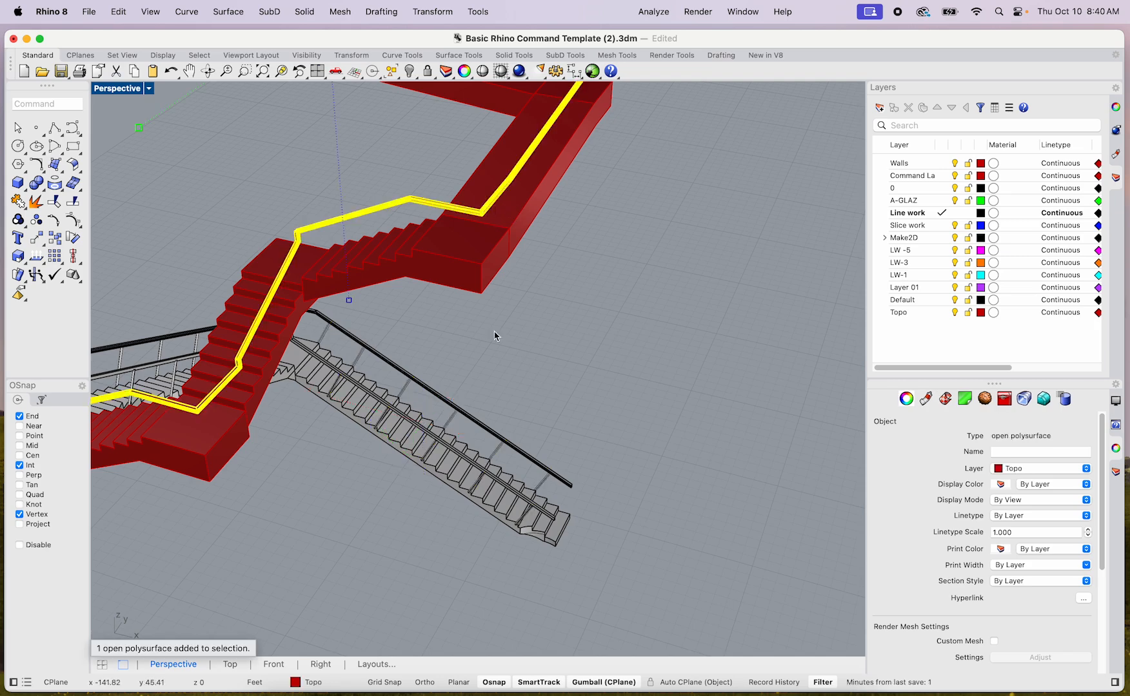
click(492, 454)
scroll(504, 428, down, 10)
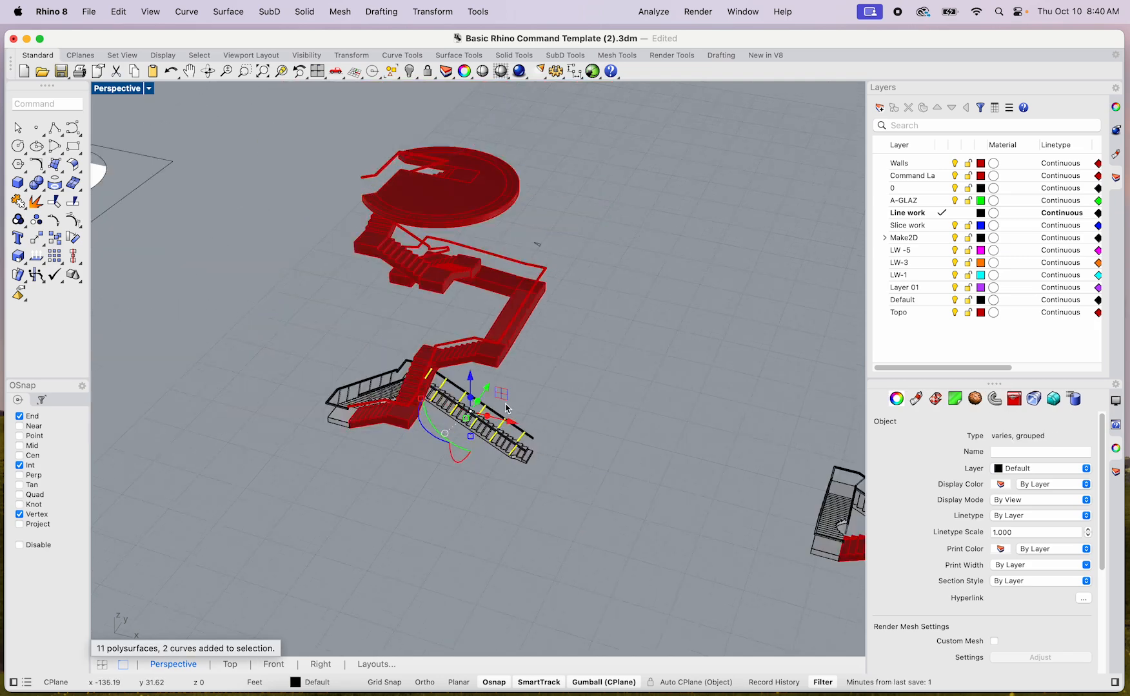
Step: Group all the curves, polysurfaces and extrusions of the stair model farther from the origin and clear the selection
click(575, 517)
drag(575, 517, 352, 195)
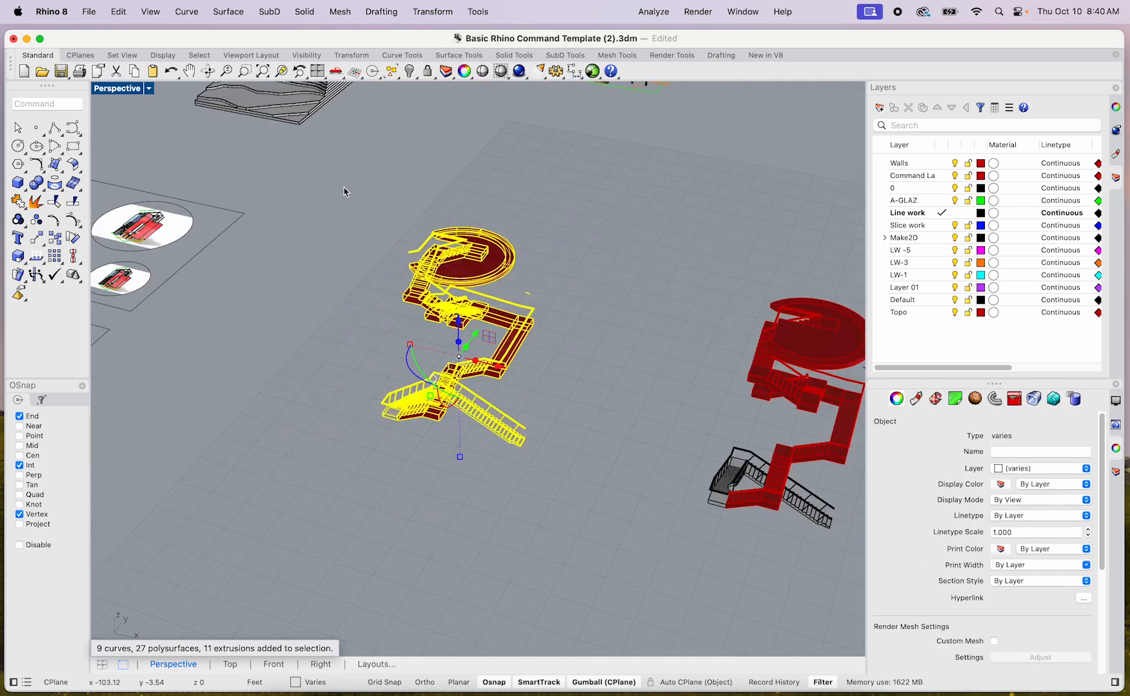
text(group)
key(Return)
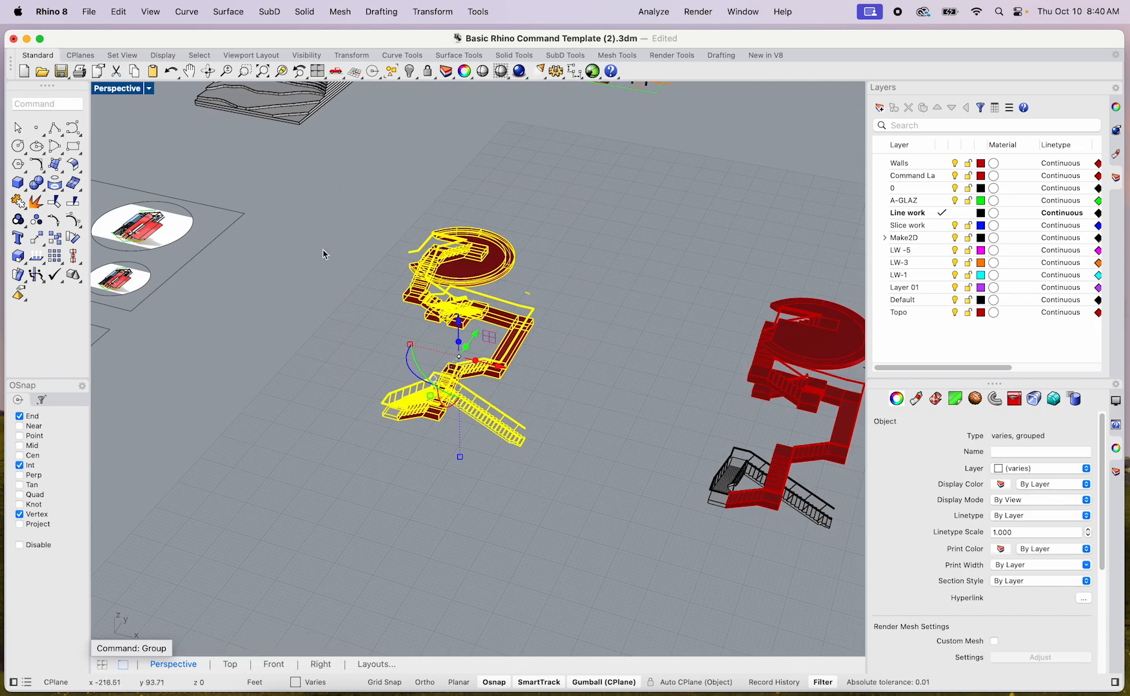
click(572, 246)
Step: Ungroup the stair model farther from the origin and deselect its objects
scroll(453, 283, up, 10)
scroll(468, 329, down, 10)
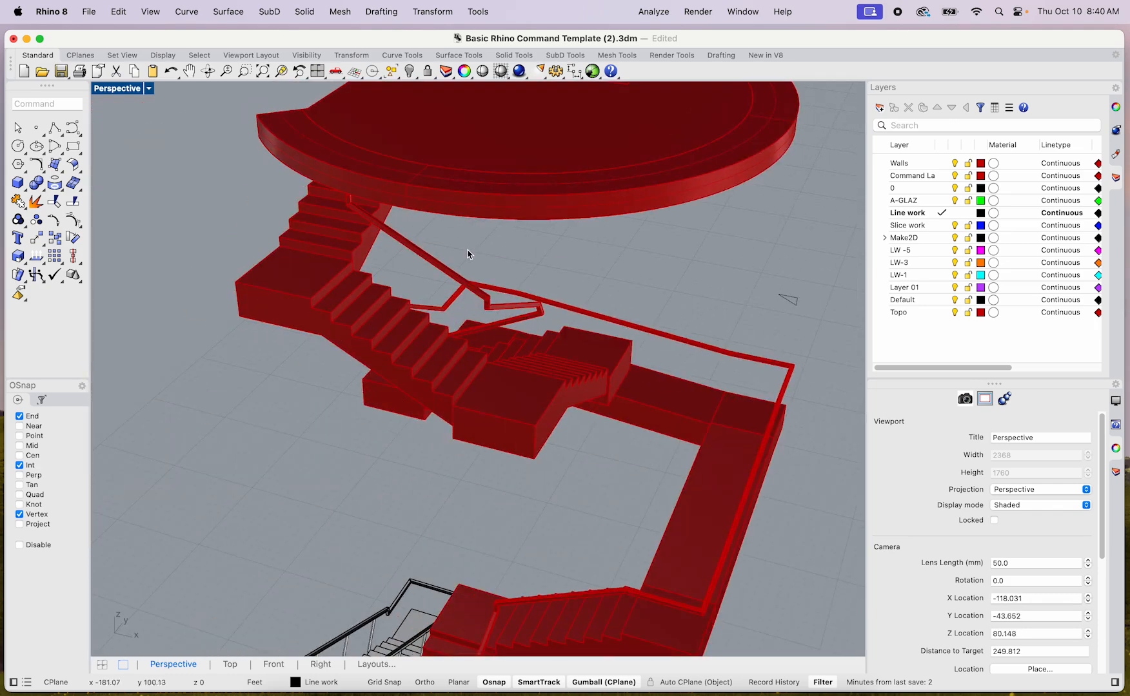
click(496, 257)
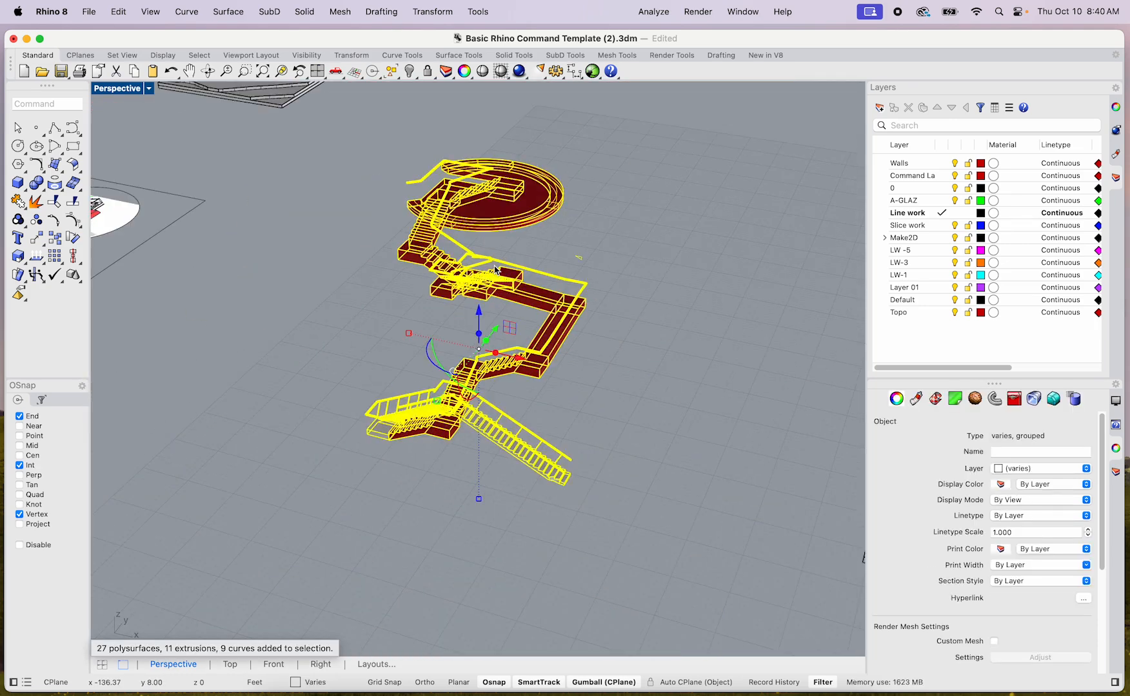
text(Ungroup)
key(Return)
click(617, 262)
Step: Delete the circular platform at the top of the ungrouped stairs
click(539, 208)
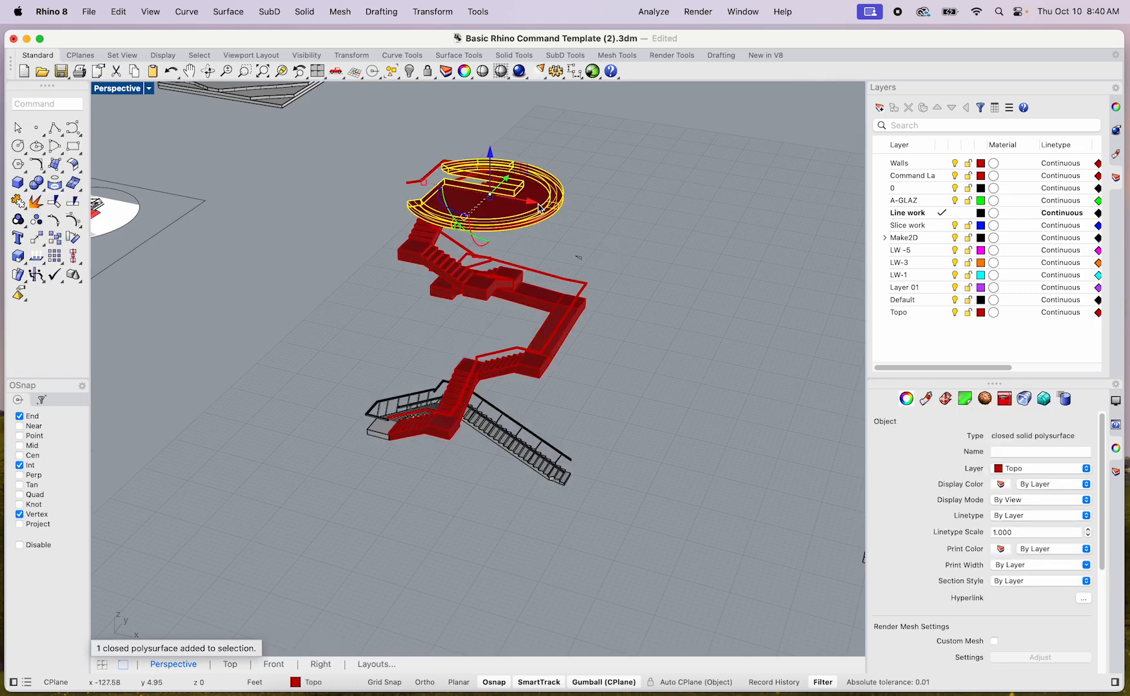
key(Delete)
scroll(479, 171, up, 5)
scroll(542, 278, down, 5)
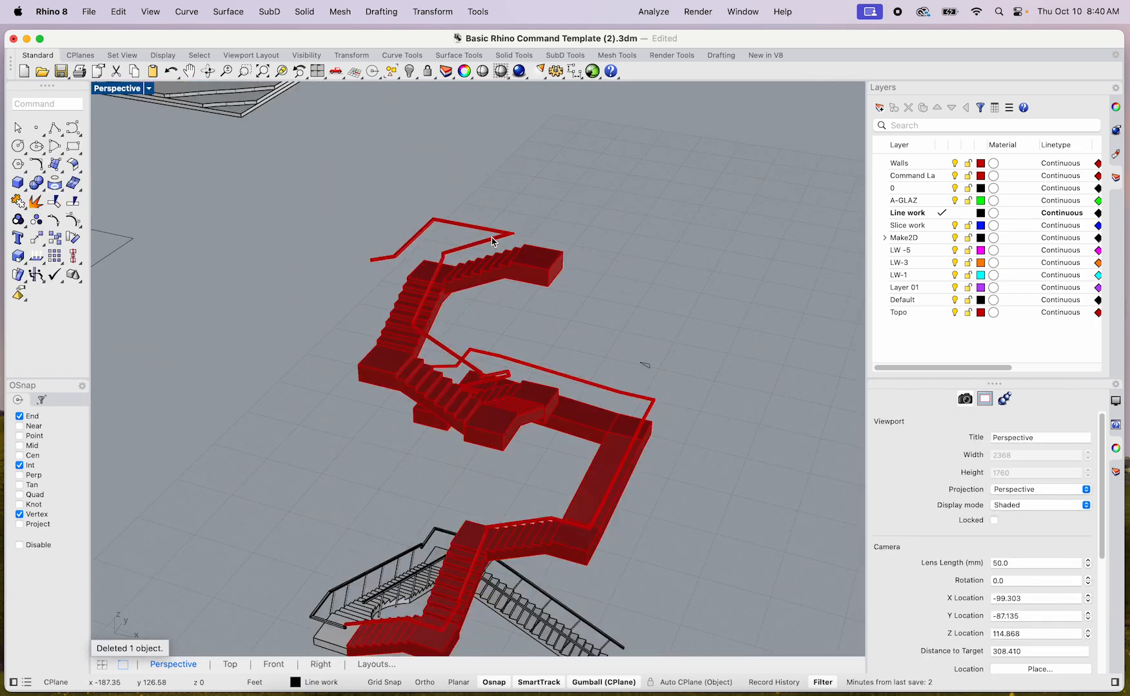
Step: Delete the small stray closed curve beside the stairs' upper walkway
scroll(540, 282, up, 3)
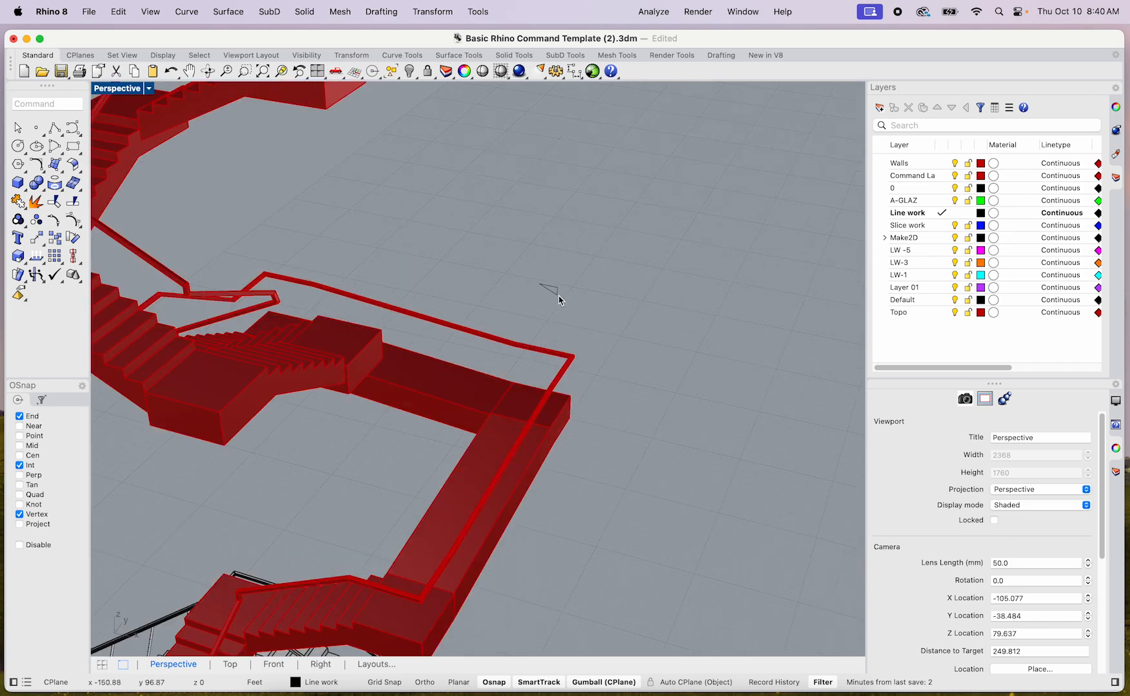
click(548, 288)
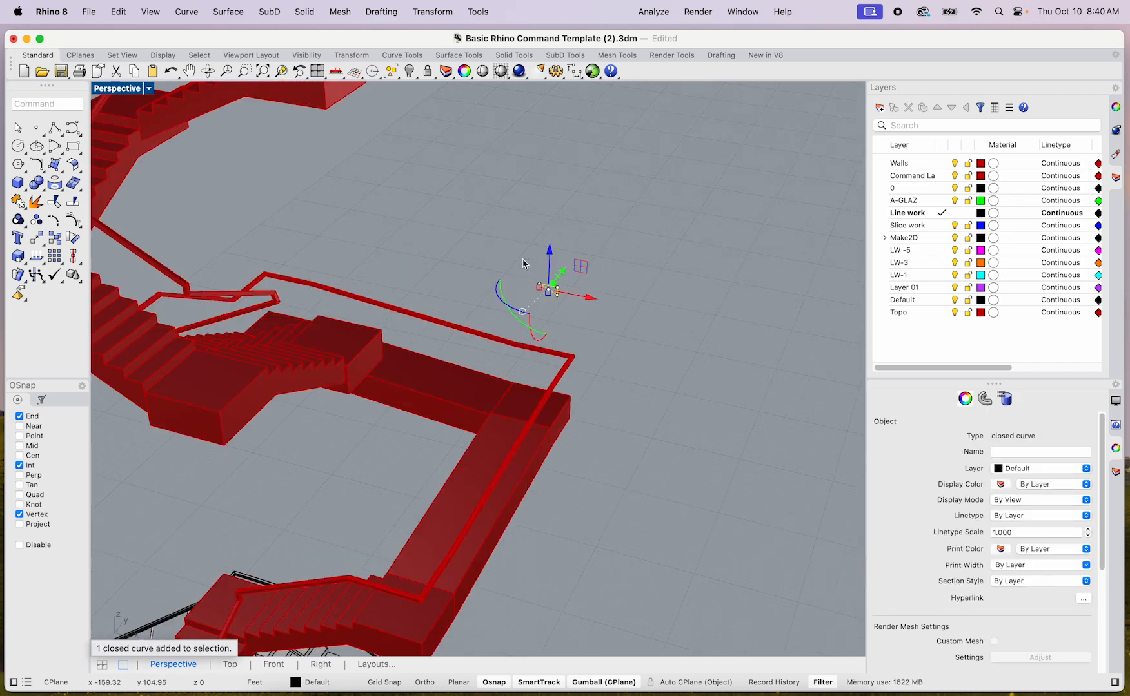
key(Delete)
scroll(503, 284, down, 5)
scroll(432, 374, up, 5)
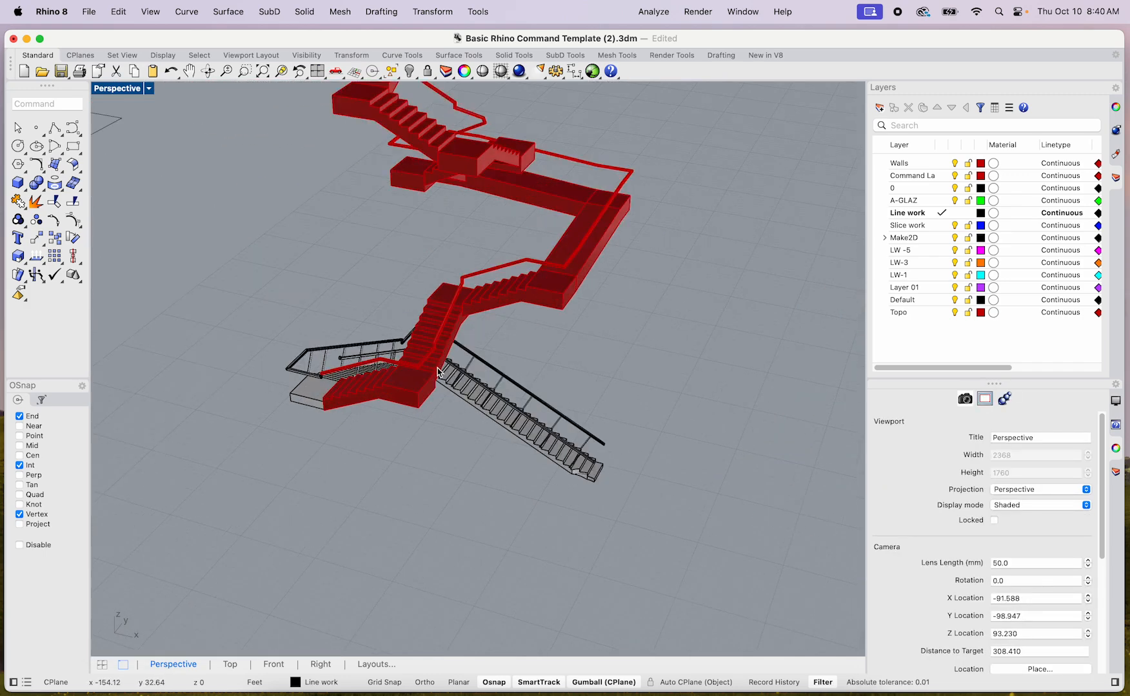
Step: Group all the remaining red and black parts of the stair model that has no circular platform
scroll(432, 374, up, 5)
scroll(432, 374, down, 5)
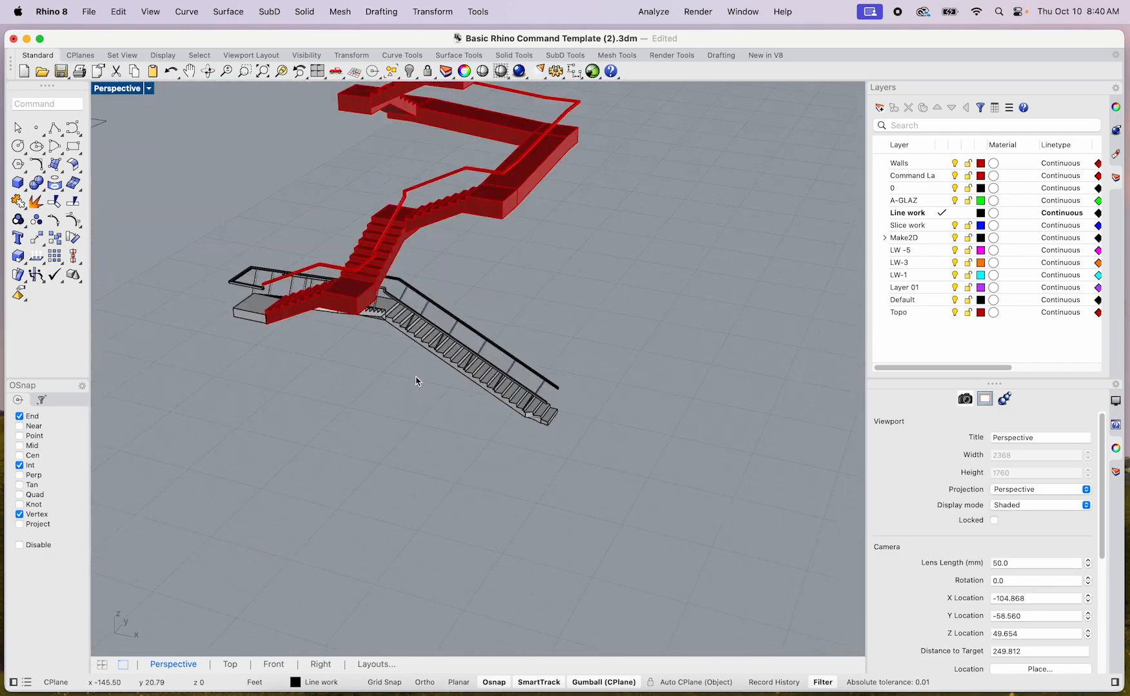
right_drag(458, 391, 451, 391)
right_drag(384, 295, 295, 299)
scroll(431, 361, up, 4)
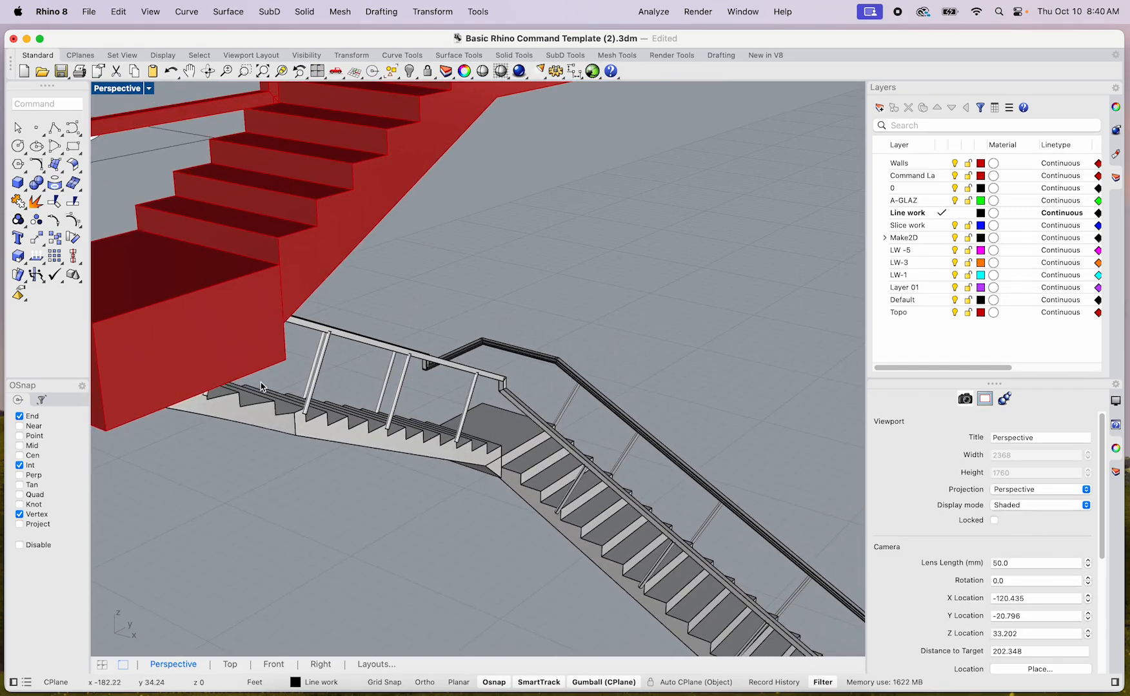
scroll(261, 387, down, 7)
right_drag(252, 396, 464, 432)
drag(642, 573, 295, 146)
text(group)
key(Return)
scroll(291, 162, down, 5)
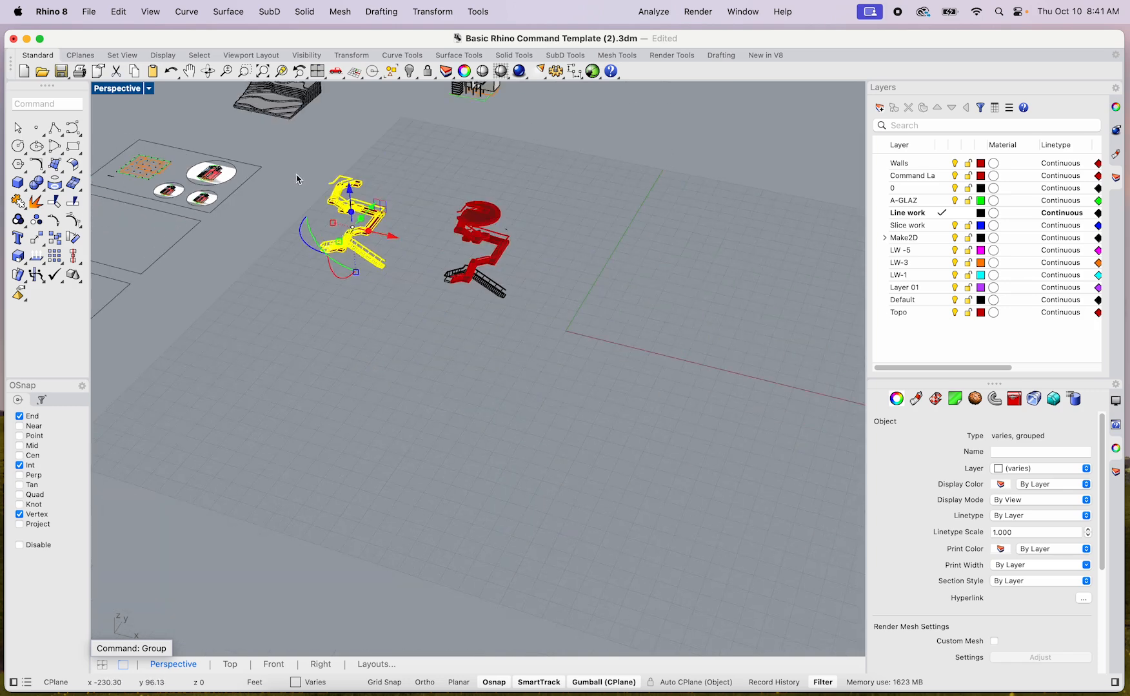
scroll(316, 151, down, 3)
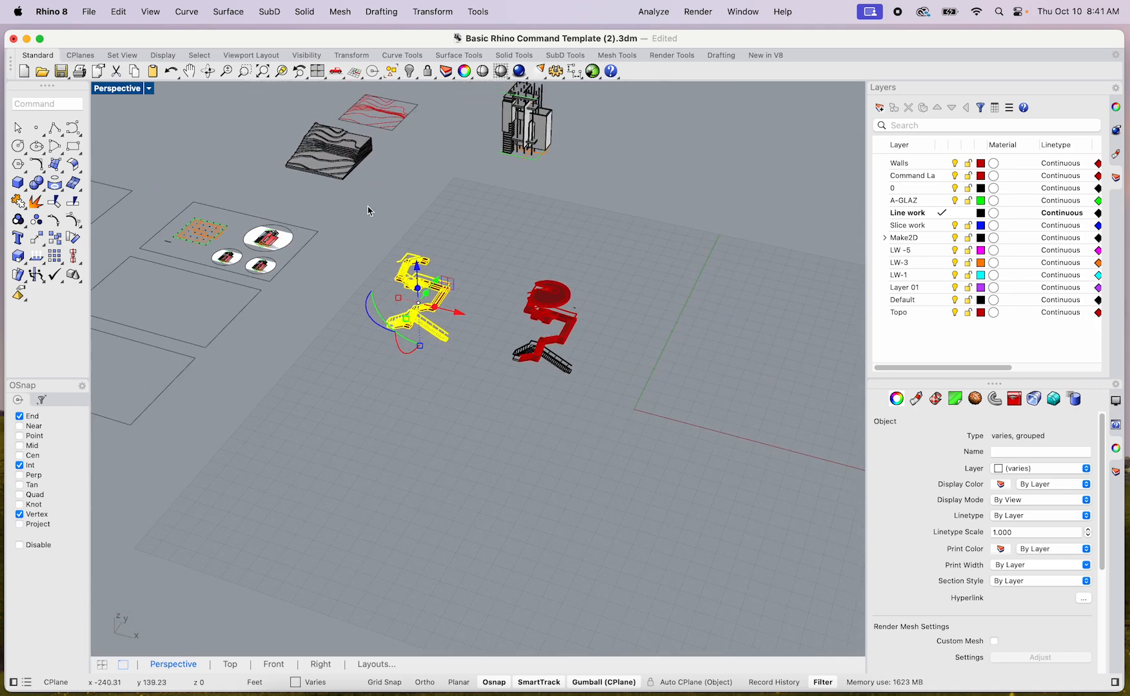
Step: Switch from the maximised Perspective viewport to a maximised Top viewport
double_click(110, 90)
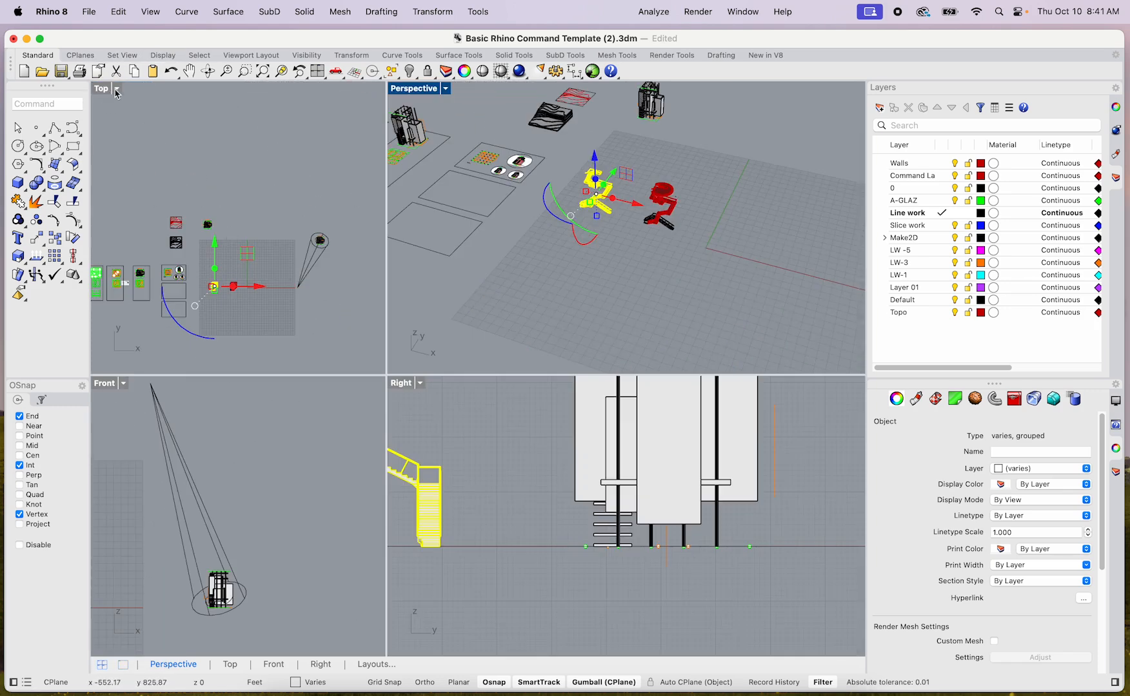
double_click(97, 89)
scroll(327, 313, down, 2)
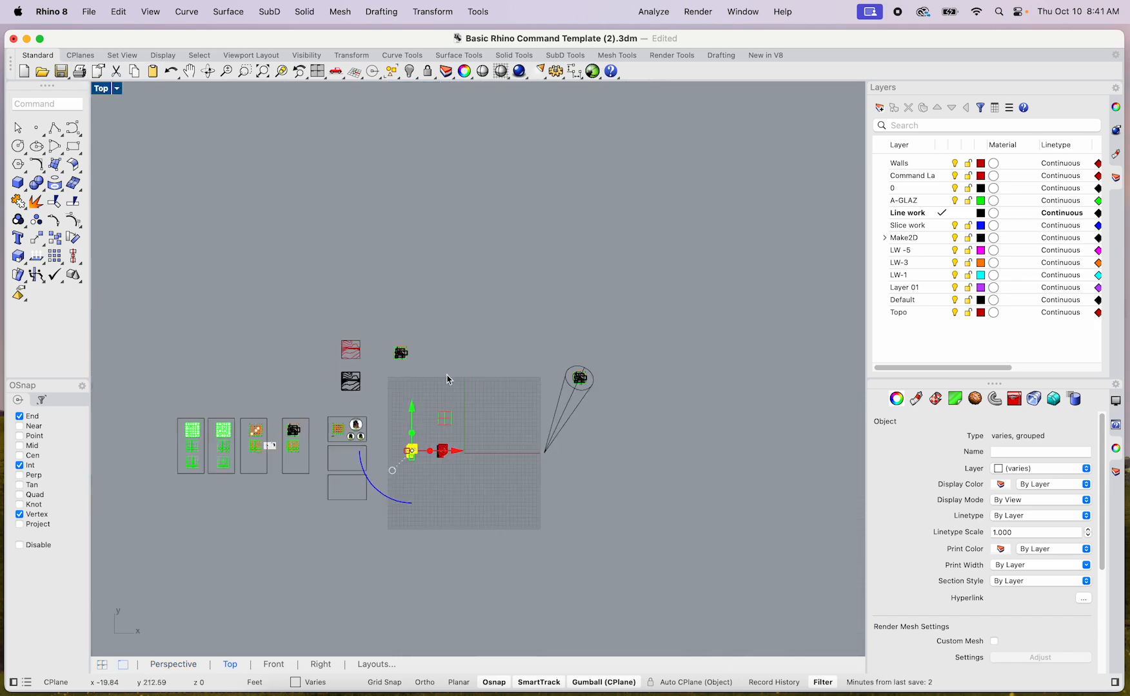
Step: Try moving the stepped topography model freehand and undo the move
scroll(358, 408, up, 3)
drag(457, 483, 567, 496)
scroll(574, 506, up, 3)
key(super+z)
scroll(433, 411, down, 4)
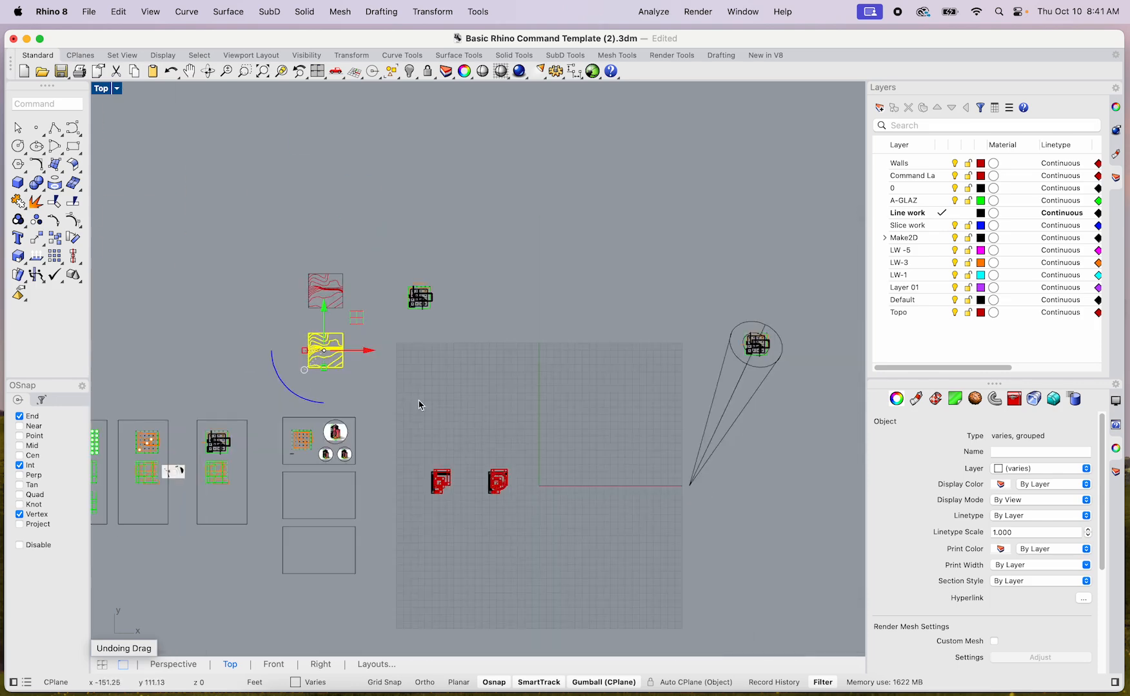
Step: Copy the stepped topography model to a spot over the grid origin, beside the two stair models
text(copy)
key(Return)
click(348, 380)
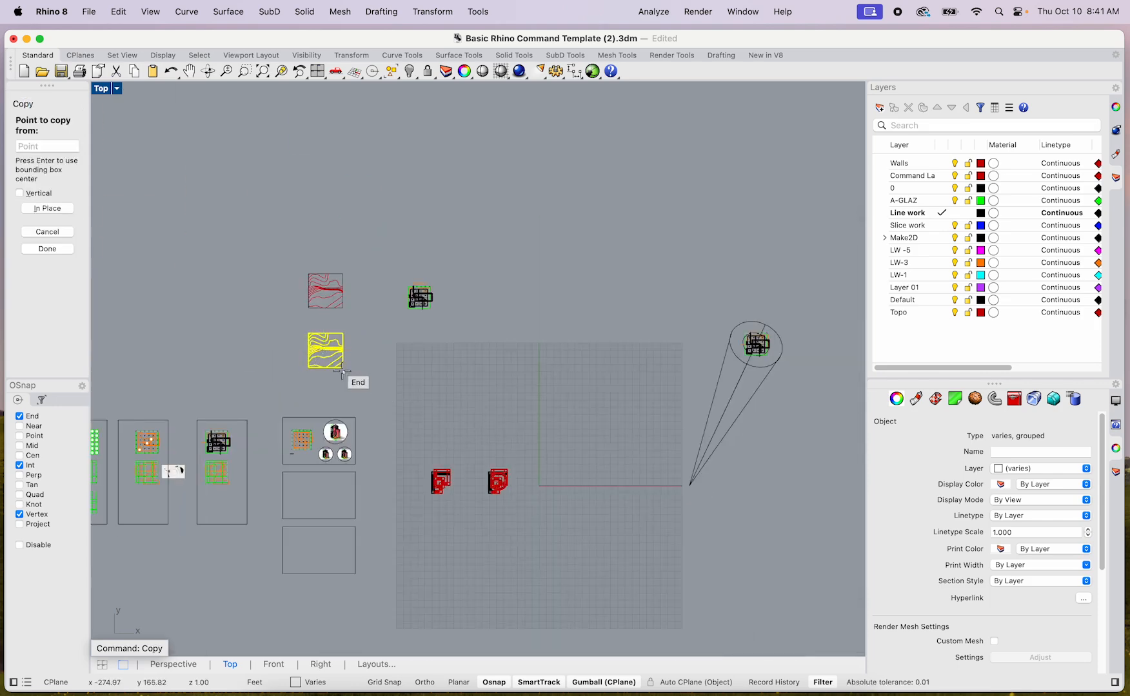
scroll(554, 503, up, 4)
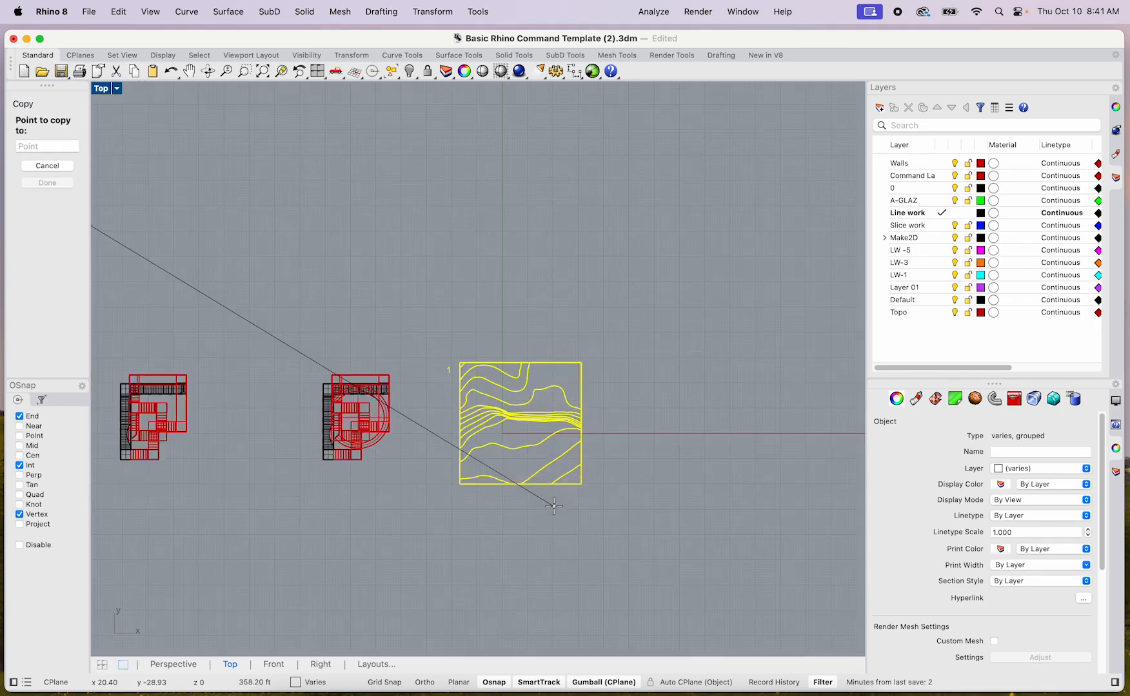
click(552, 498)
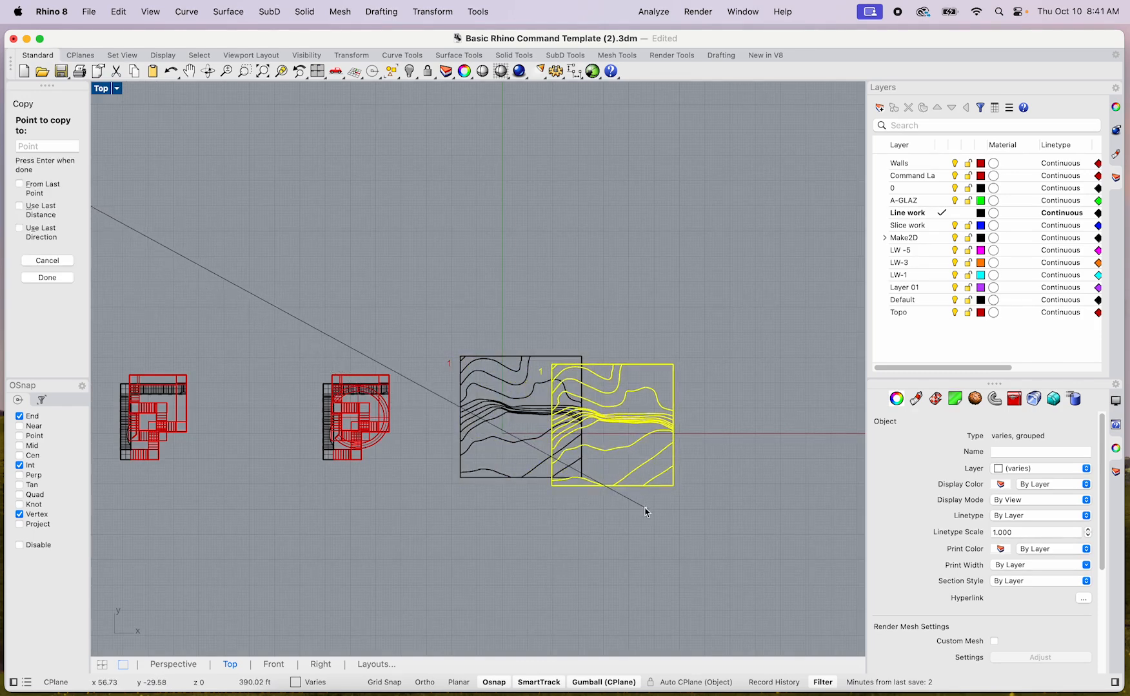
key(Escape)
Step: Check that the topography copy selects together with its number label, and clear the selection
scroll(490, 386, up, 4)
scroll(469, 378, up, 4)
click(390, 342)
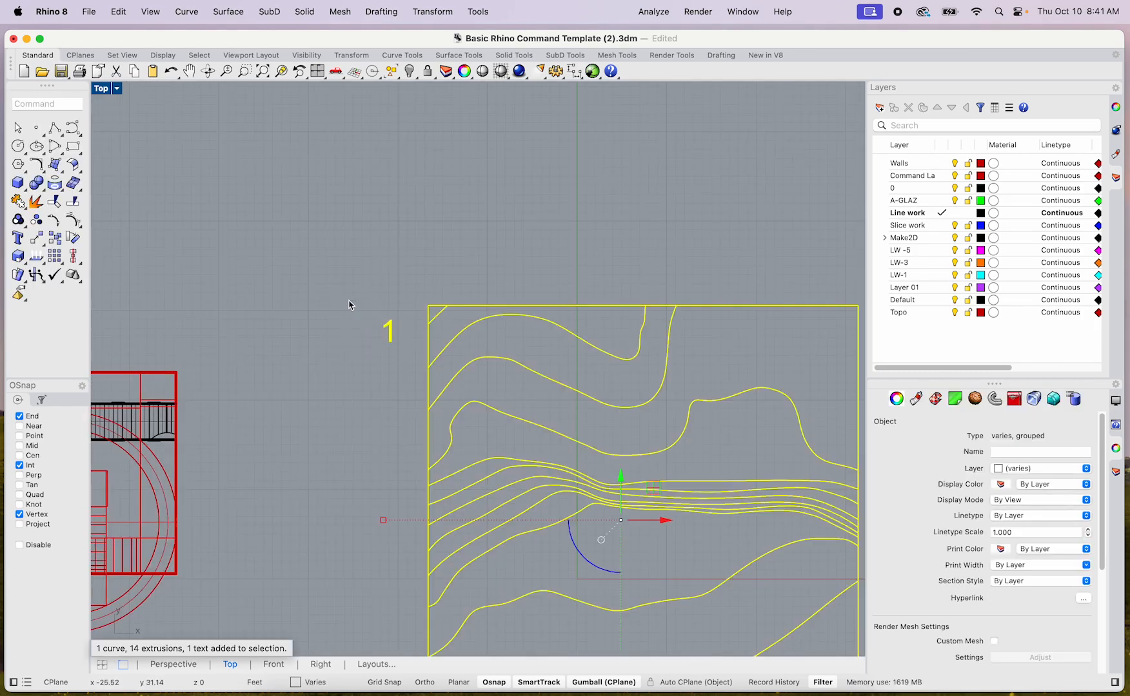
click(361, 348)
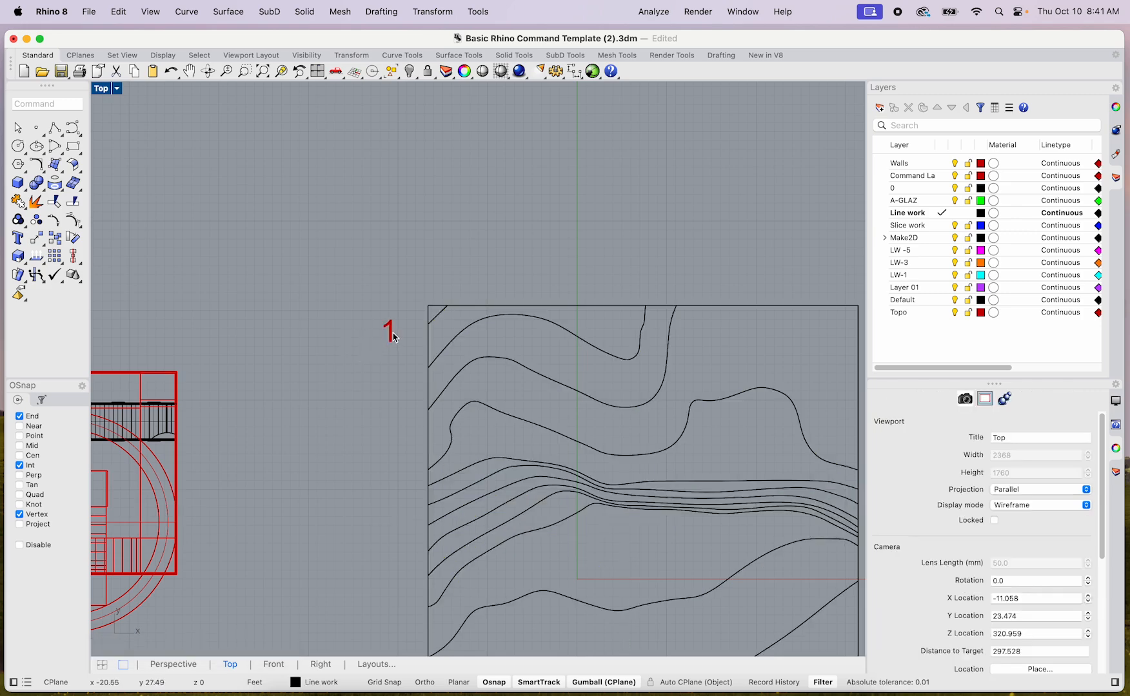
scroll(390, 354, down, 6)
right_drag(378, 416, 403, 429)
scroll(349, 400, up, 3)
scroll(348, 400, down, 4)
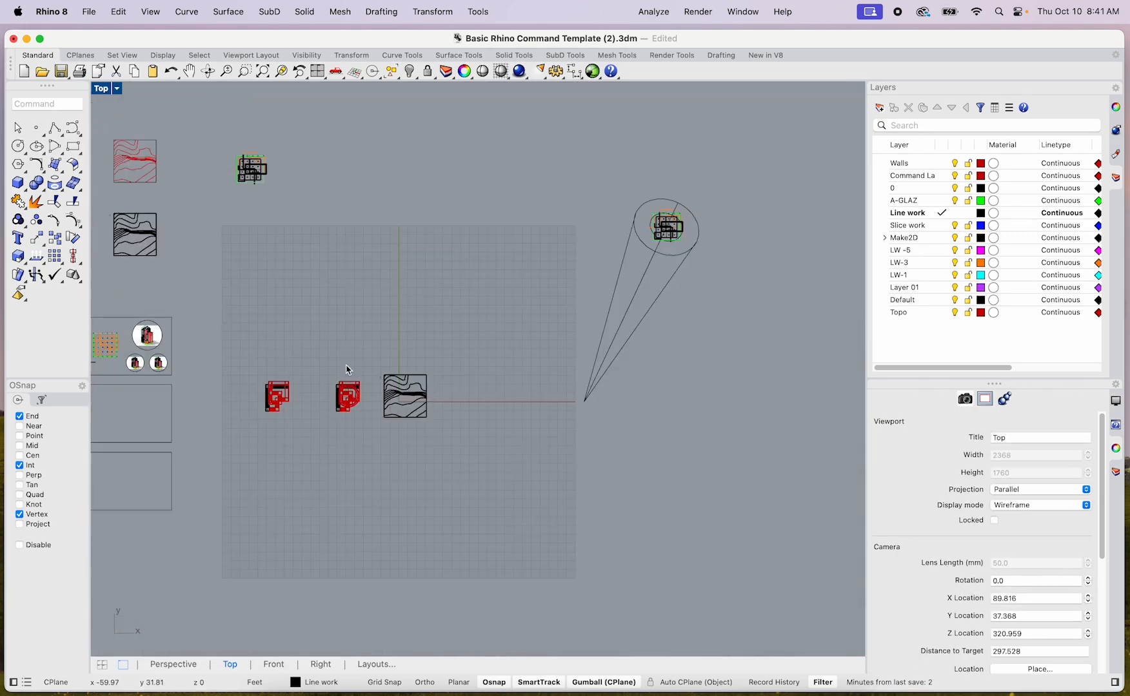
Step: Copy the grouped tower model behind the grid onto the topography copy at the origin
click(261, 177)
text(c)
key(Return)
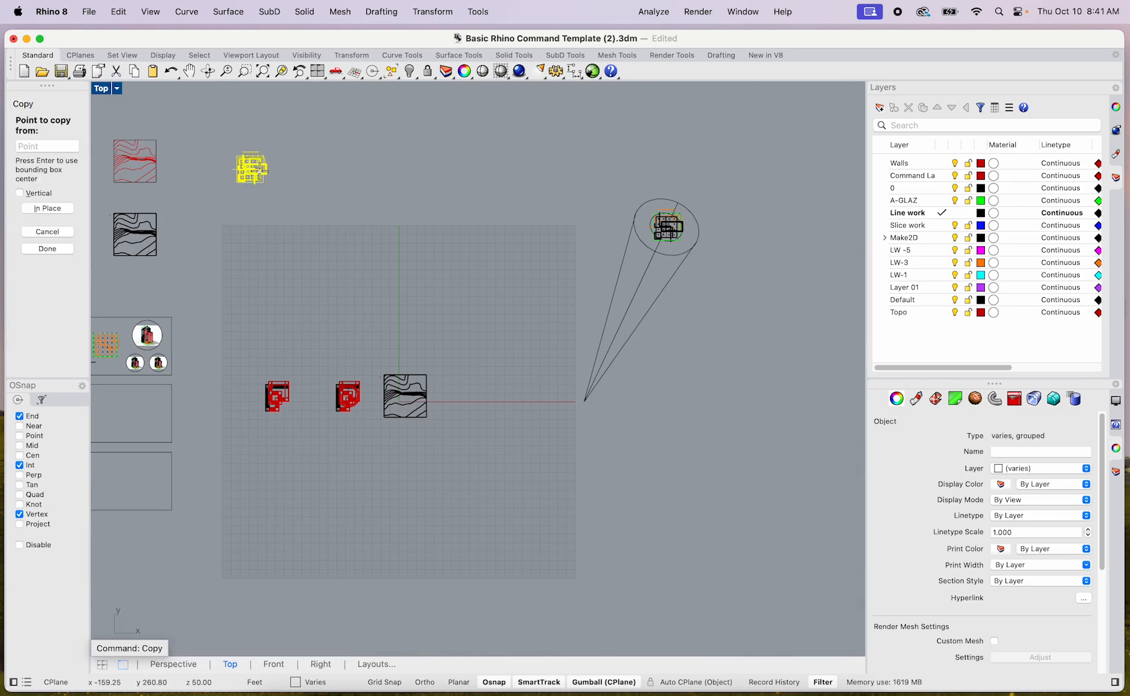
click(259, 201)
scroll(417, 423, up, 8)
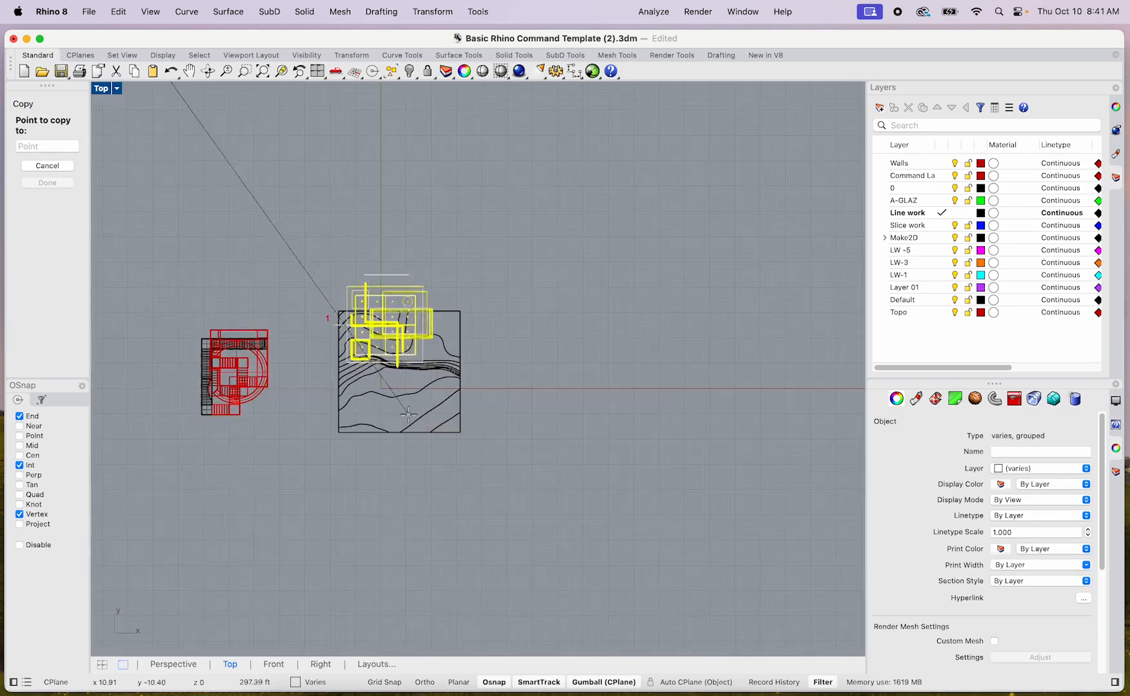
click(447, 552)
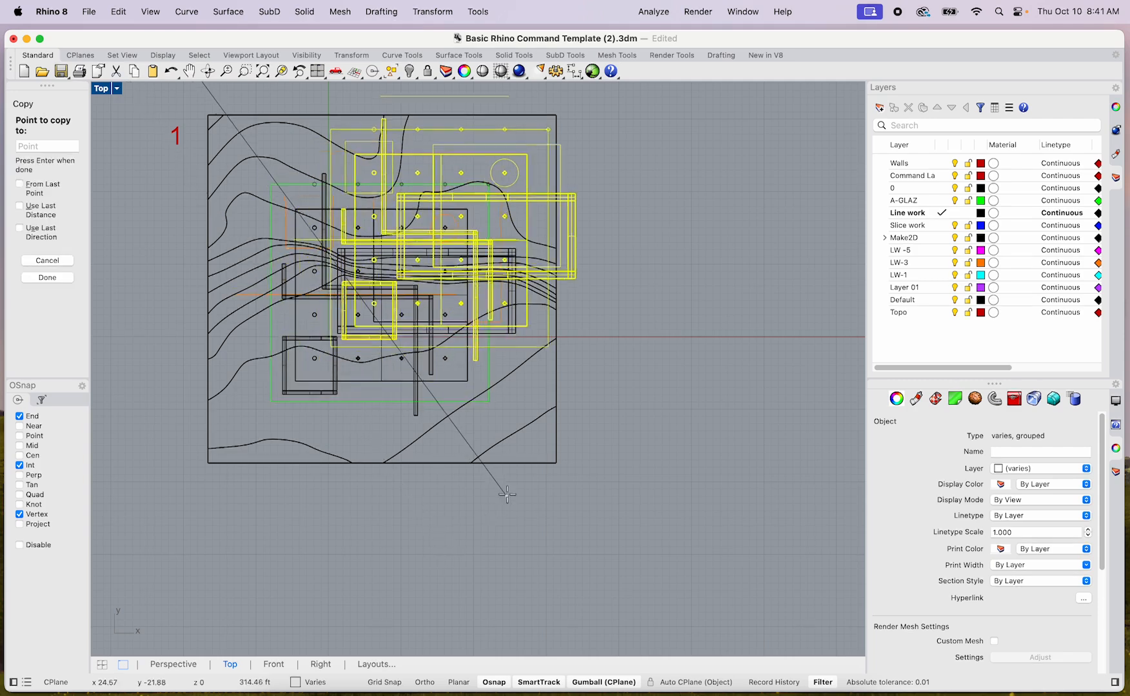
key(Return)
Step: Try shifting and rotating the tower copy on the topography, and undo the rotation
click(432, 329)
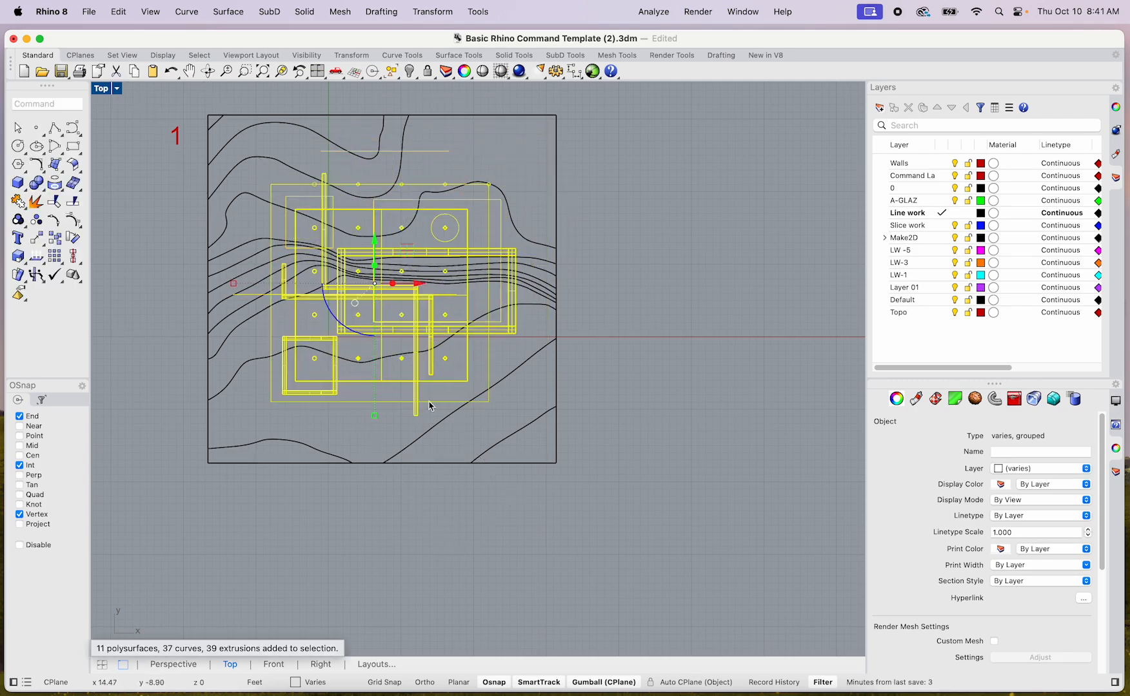
drag(333, 317, 358, 338)
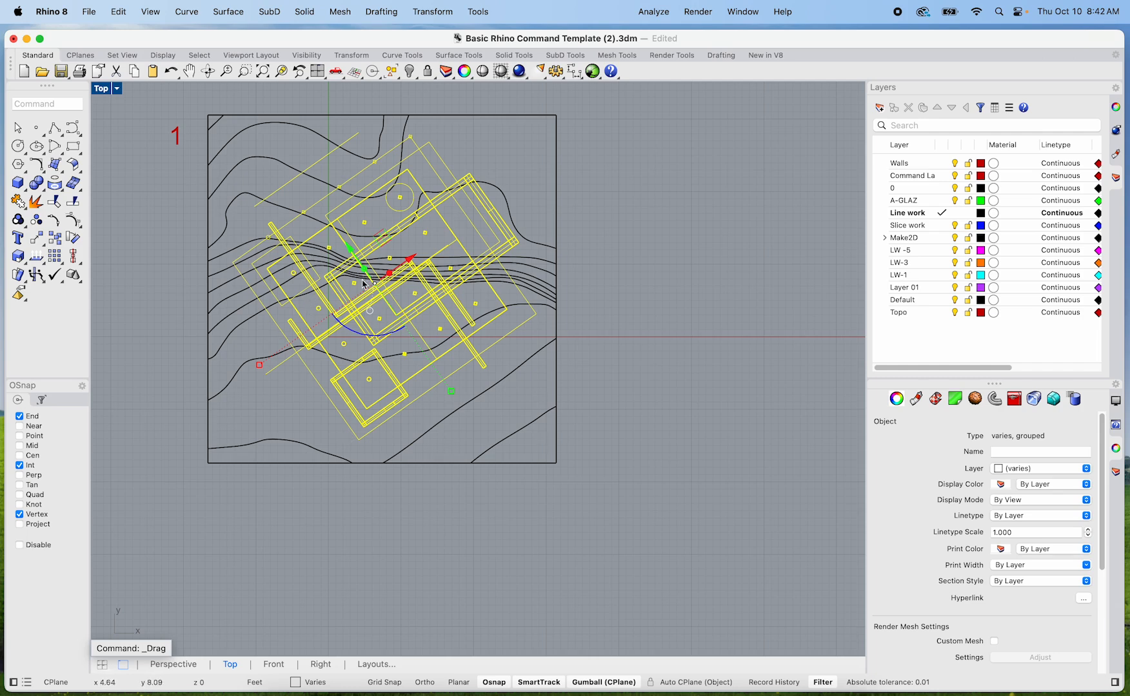
key(super+z)
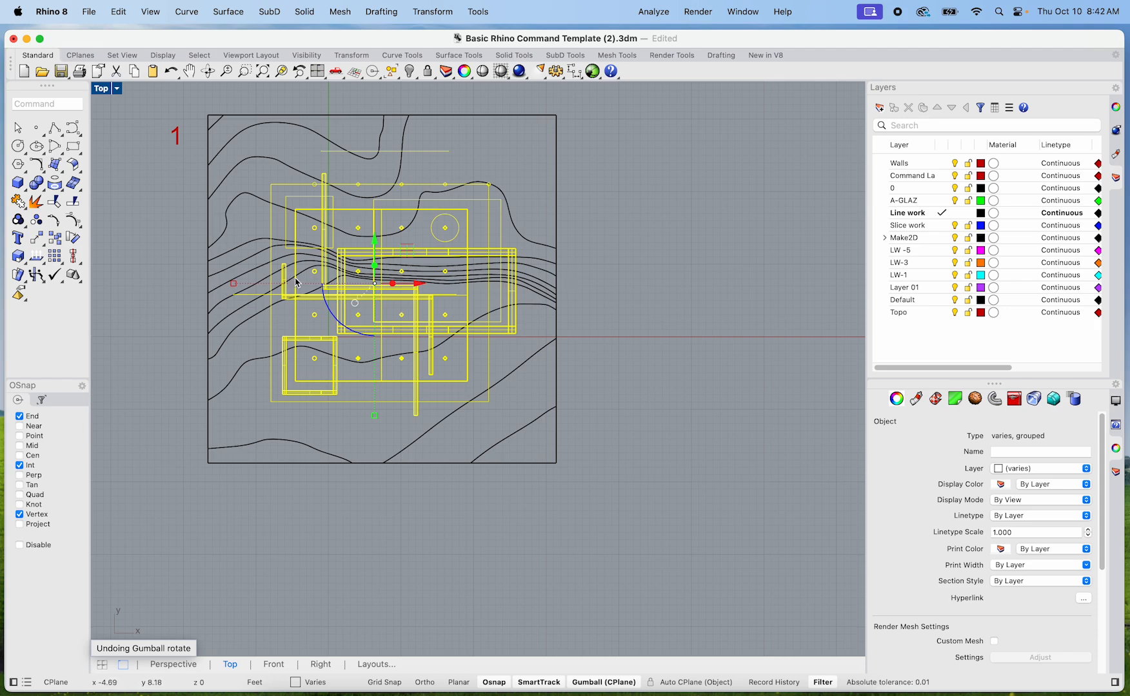
scroll(377, 332, down, 3)
scroll(412, 400, up, 3)
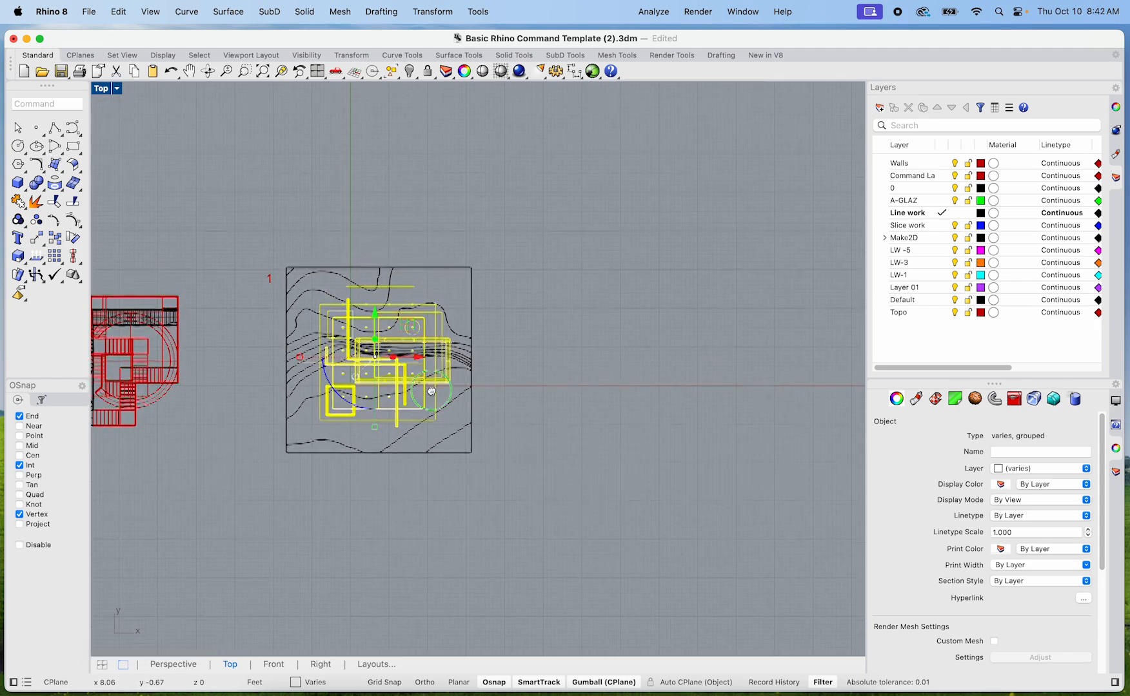
right_drag(458, 477, 554, 479)
scroll(270, 376, up, 3)
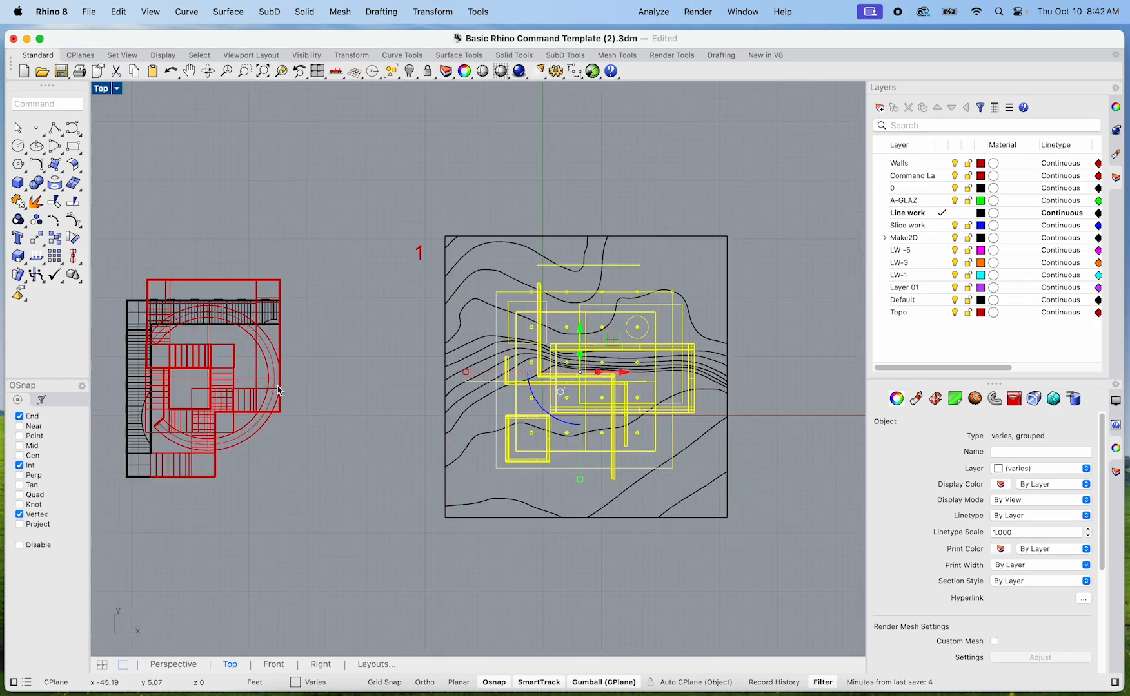
Step: Deselect the tower copy placed on the topography at the origin
click(226, 416)
click(286, 529)
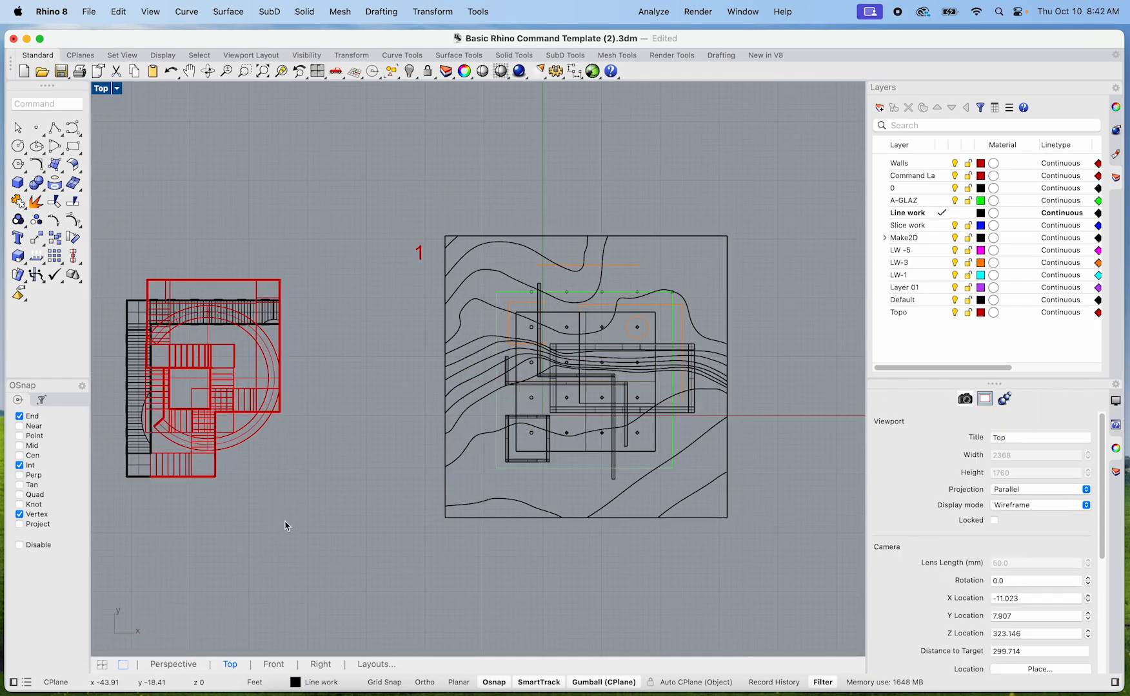
click(253, 431)
scroll(253, 431, down, 2)
click(282, 475)
scroll(230, 405, up, 2)
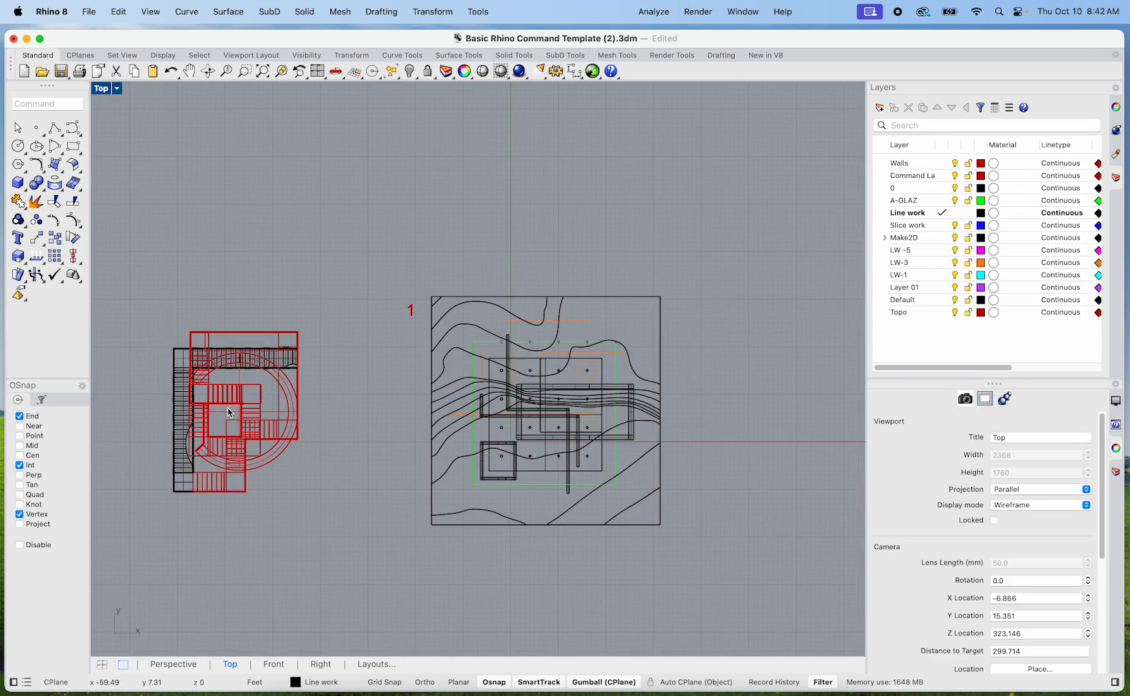
Step: Move the stair model with the circular top off the grid to a spot beside the original tower
double_click(101, 88)
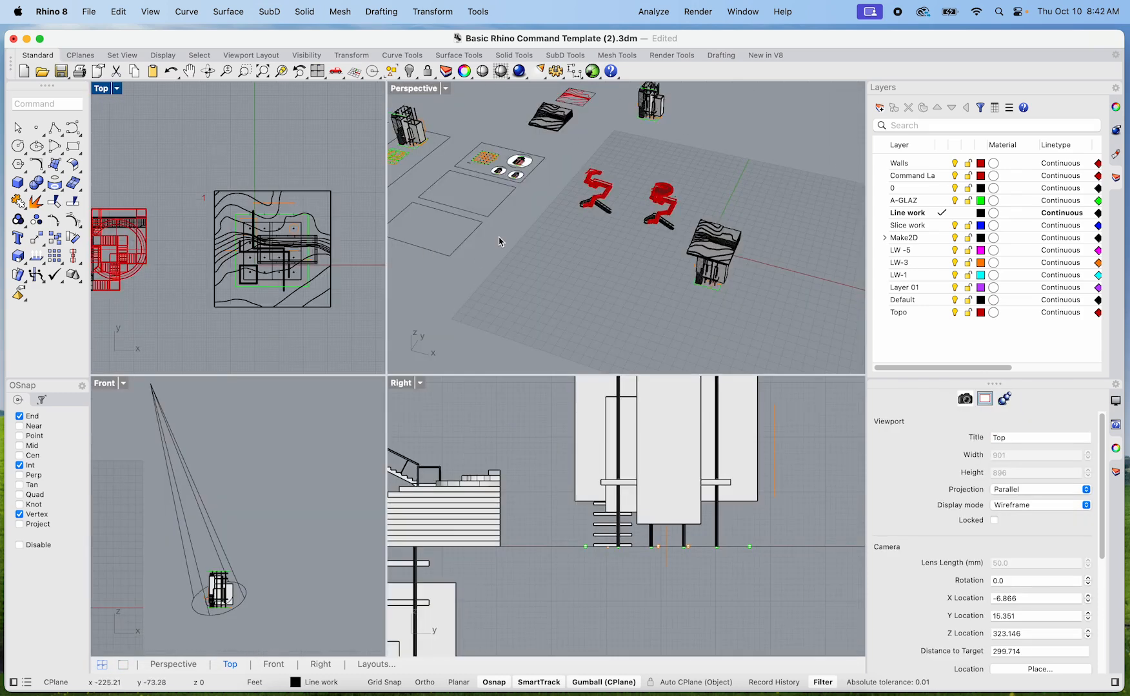
scroll(650, 207, up, 6)
shift+right_drag(608, 208, 703, 297)
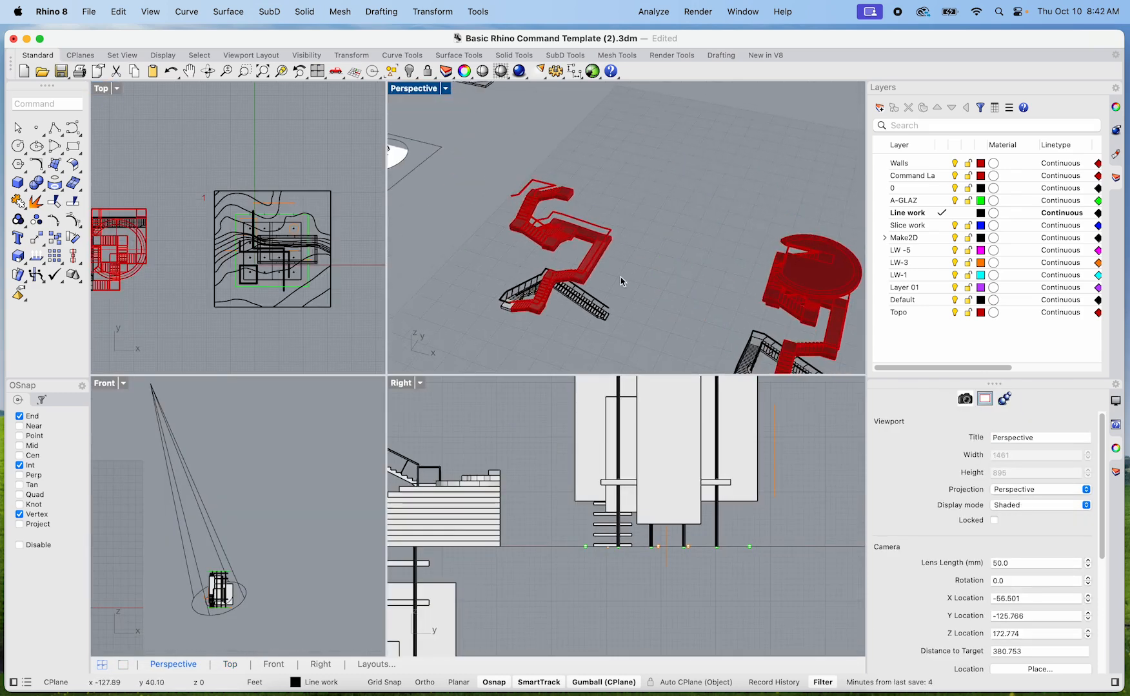
click(589, 257)
scroll(589, 259, down, 3)
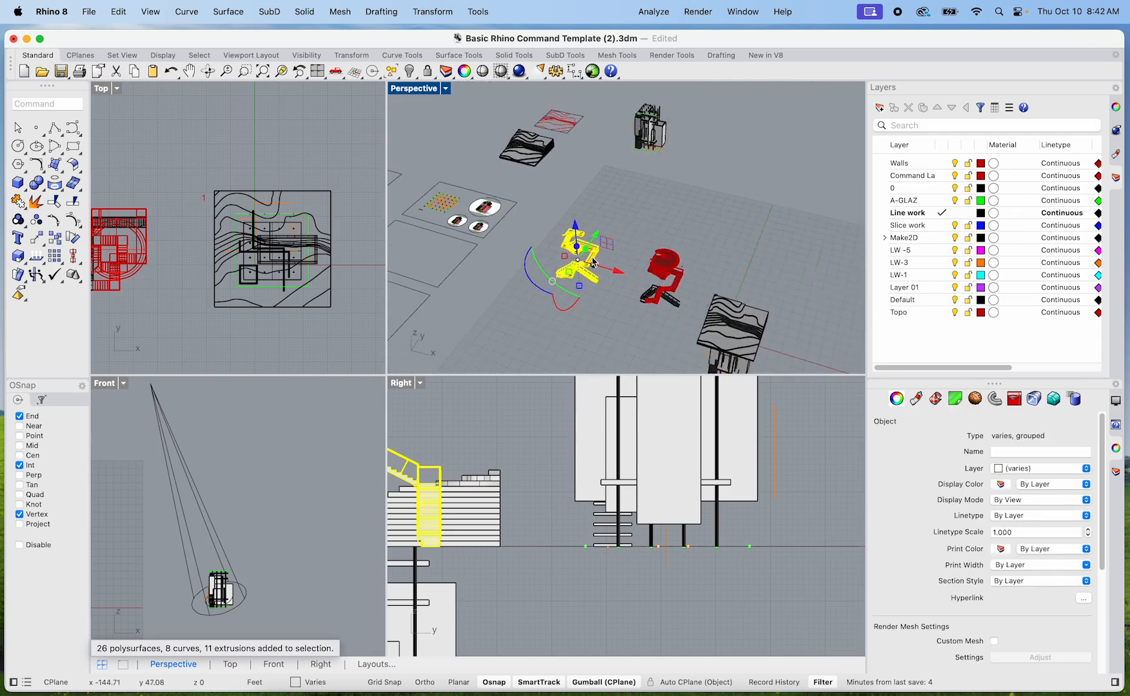
click(671, 314)
click(673, 277)
drag(680, 276, 693, 116)
Step: Lower the topography copy at the origin vertically until it lies beneath the tower copy
shift+right_drag(725, 310, 614, 229)
click(687, 194)
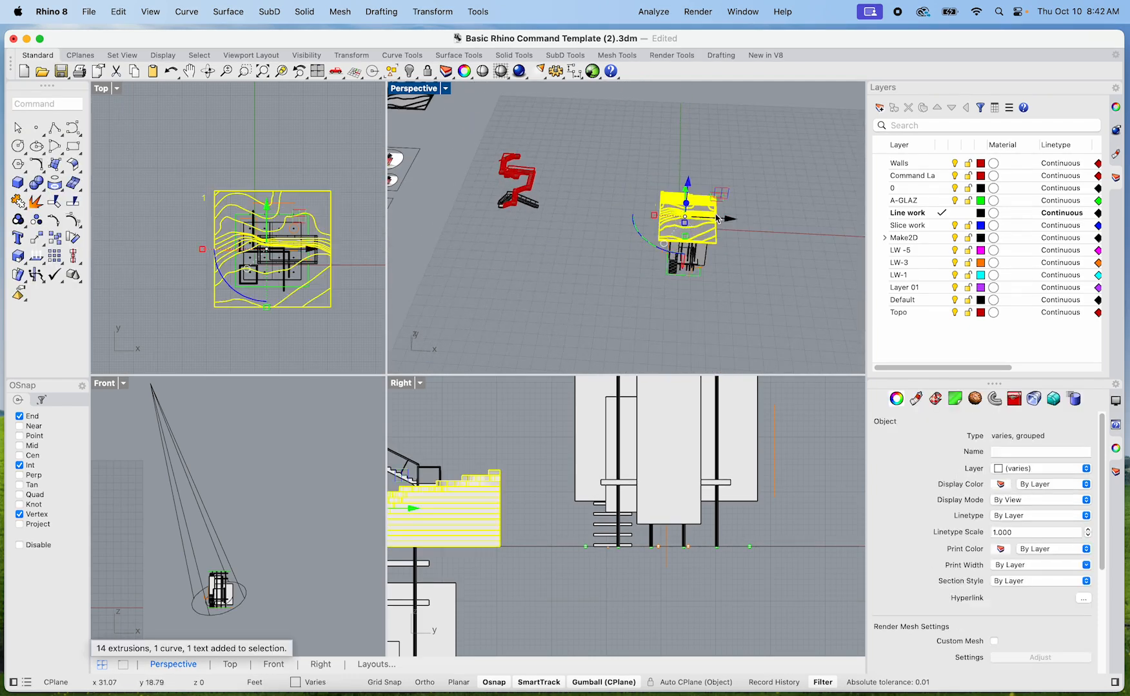
drag(690, 192, 685, 243)
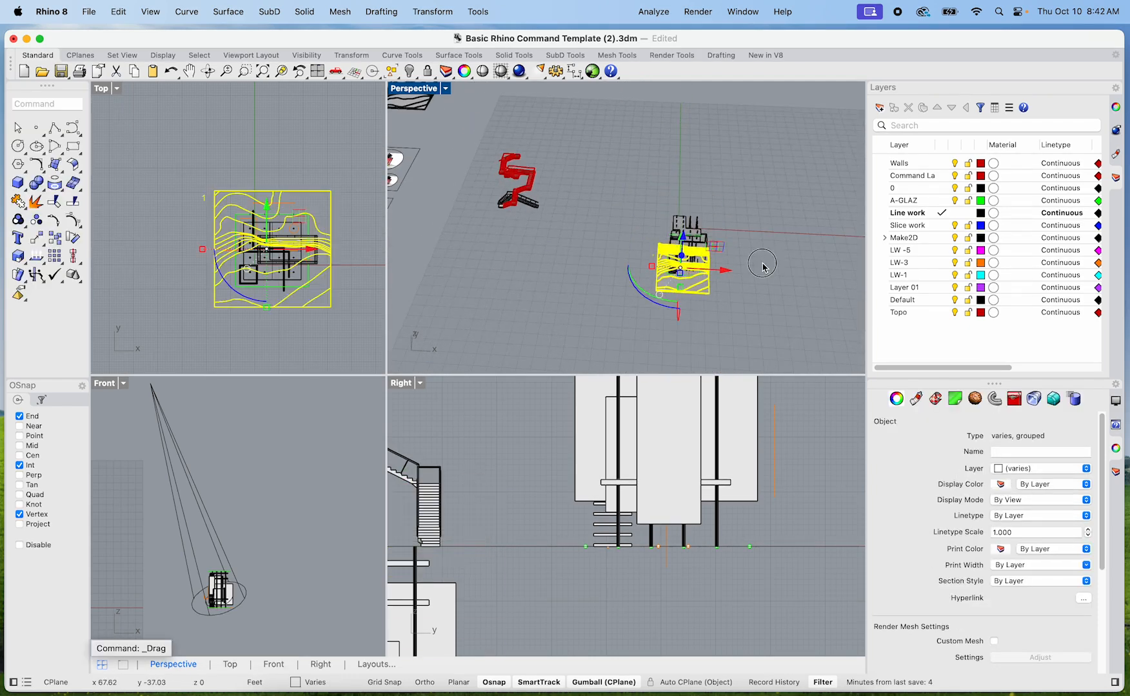
double_click(428, 95)
scroll(632, 451, up, 10)
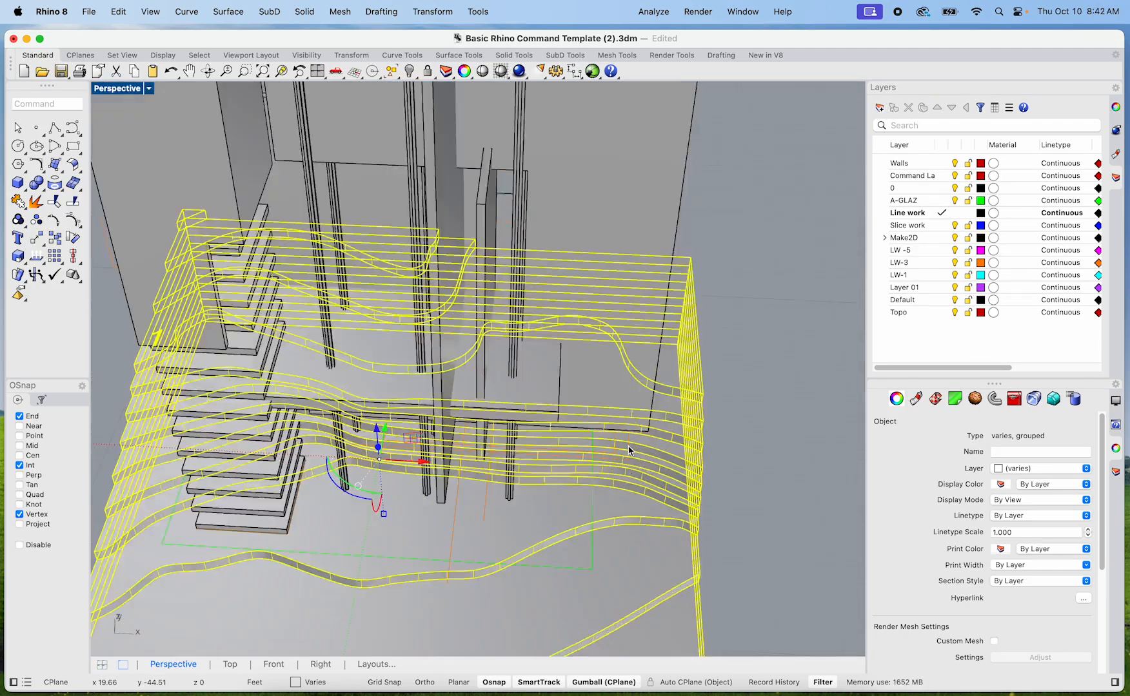
scroll(637, 444, down, 10)
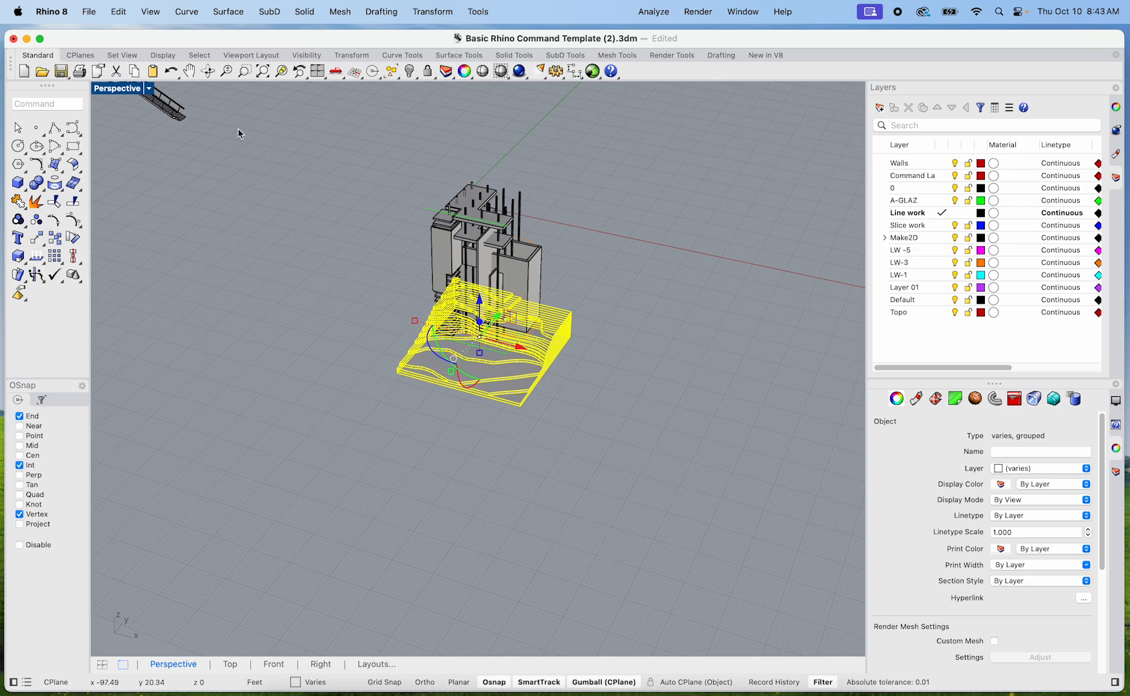
Step: Raise the topography copy so its lower terraces meet the bases of the tower columns
click(278, 72)
click(205, 319)
mouse_move(205, 320)
right_down()
mouse_move(253, 321)
mouse_move(194, 285)
mouse_move(144, 292)
mouse_move(214, 285)
mouse_move(209, 303)
right_up()
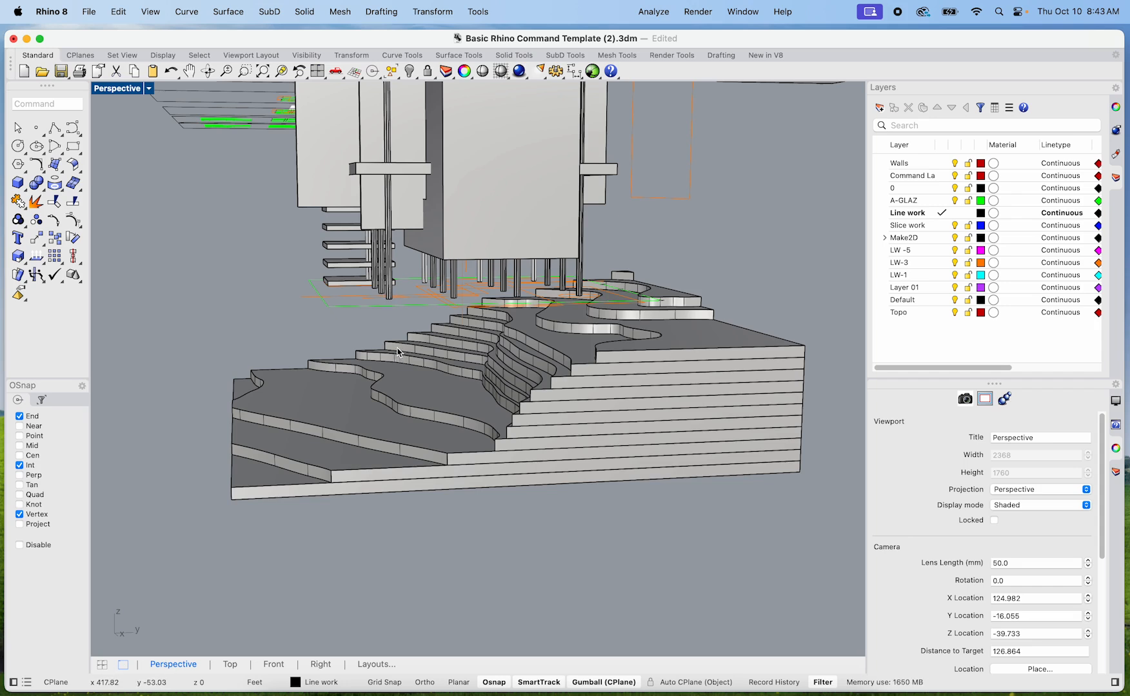
scroll(397, 351, down, 5)
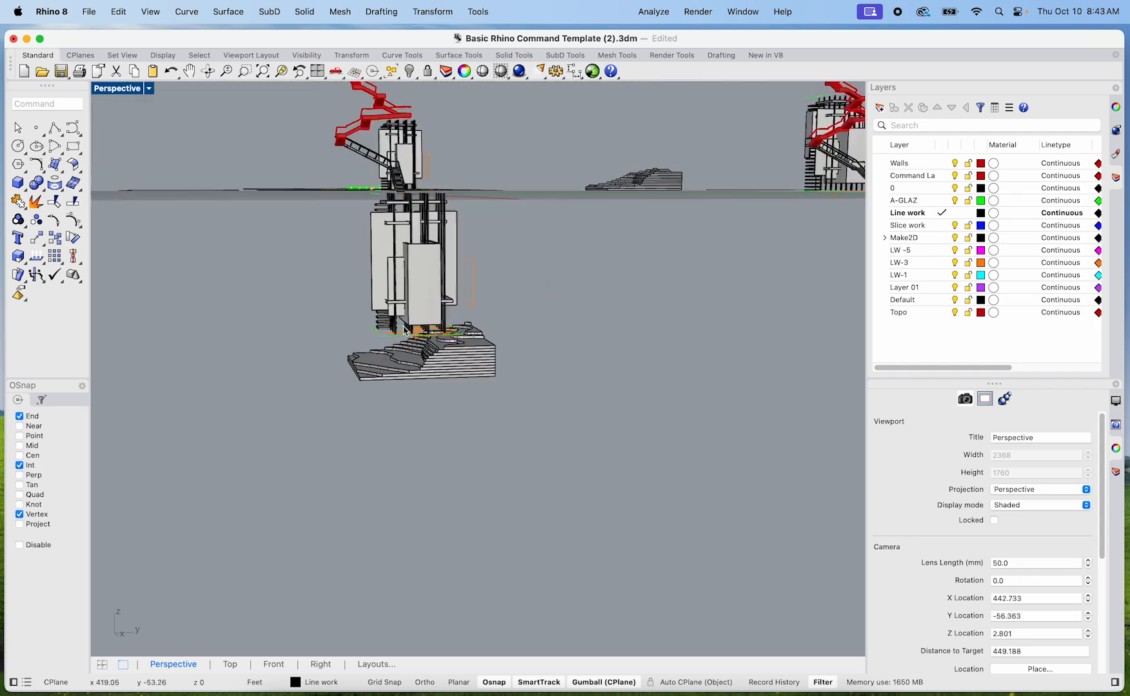
click(429, 392)
drag(420, 334, 418, 277)
click(396, 497)
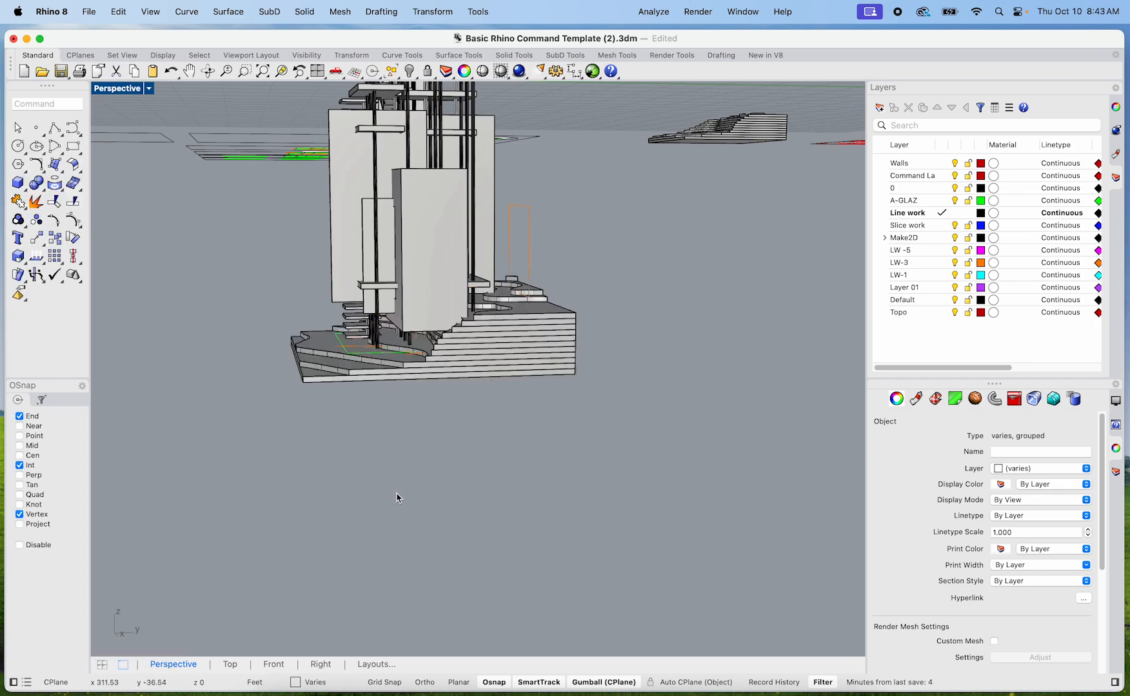
Step: Examine up close how the tower's columns and stacked slabs meet the topography terraces
scroll(411, 322, up, 8)
right_drag(410, 409, 393, 437)
scroll(557, 398, up, 10)
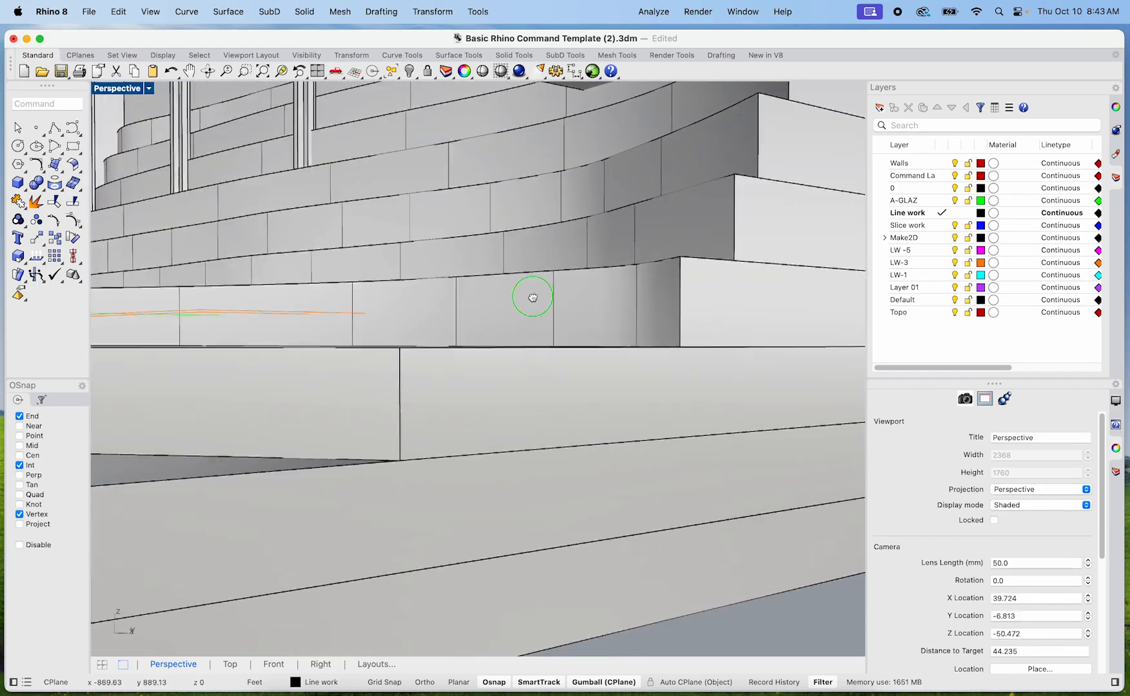
right_drag(532, 297, 630, 383)
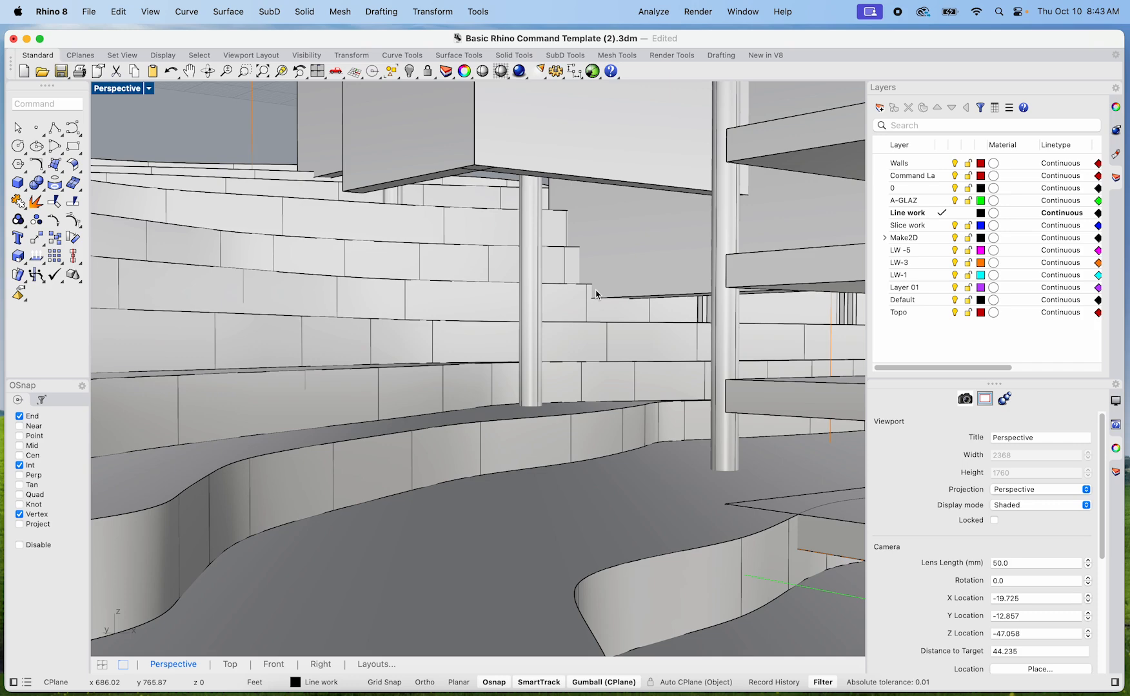
scroll(608, 321, down, 4)
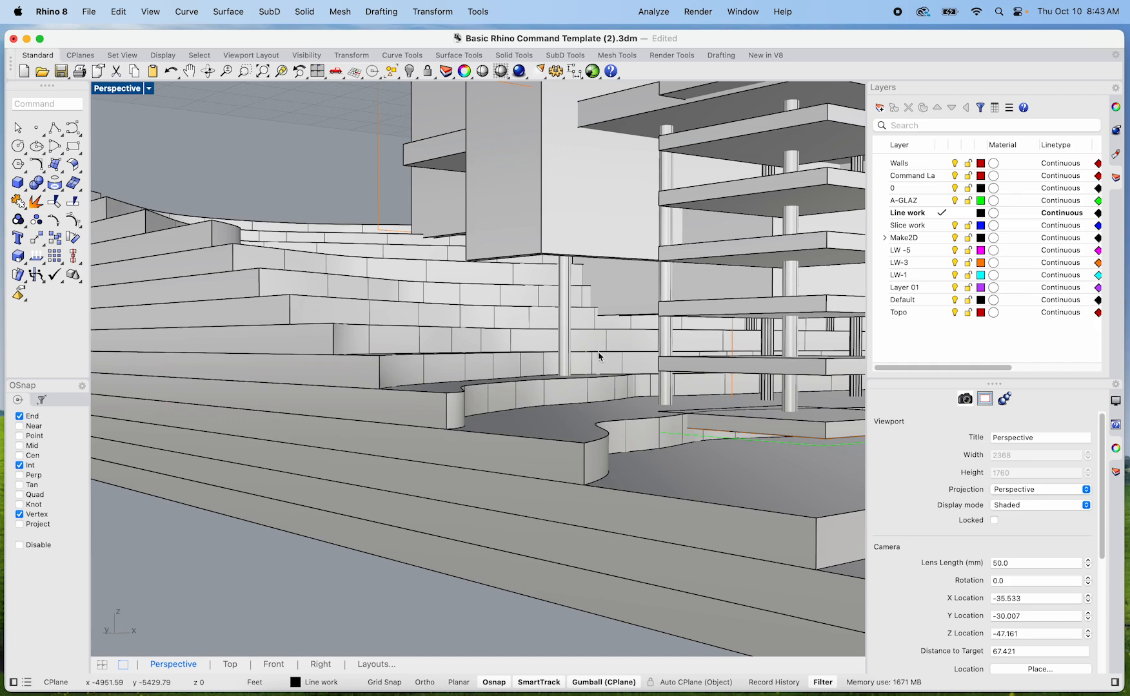
click(575, 362)
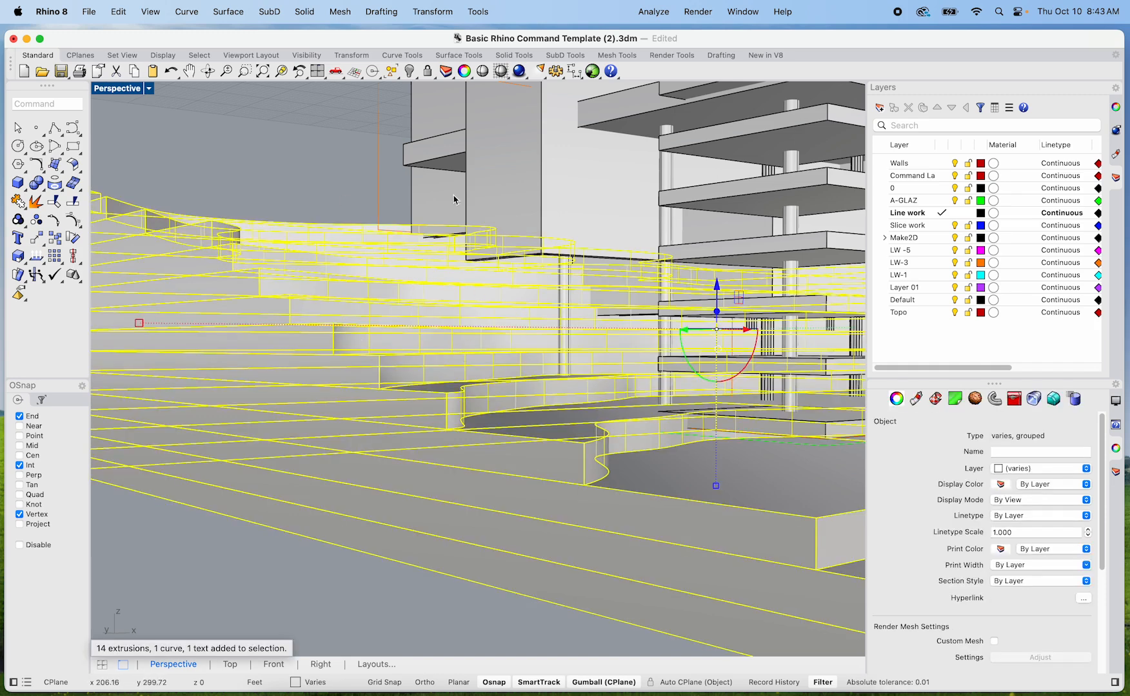
key(Escape)
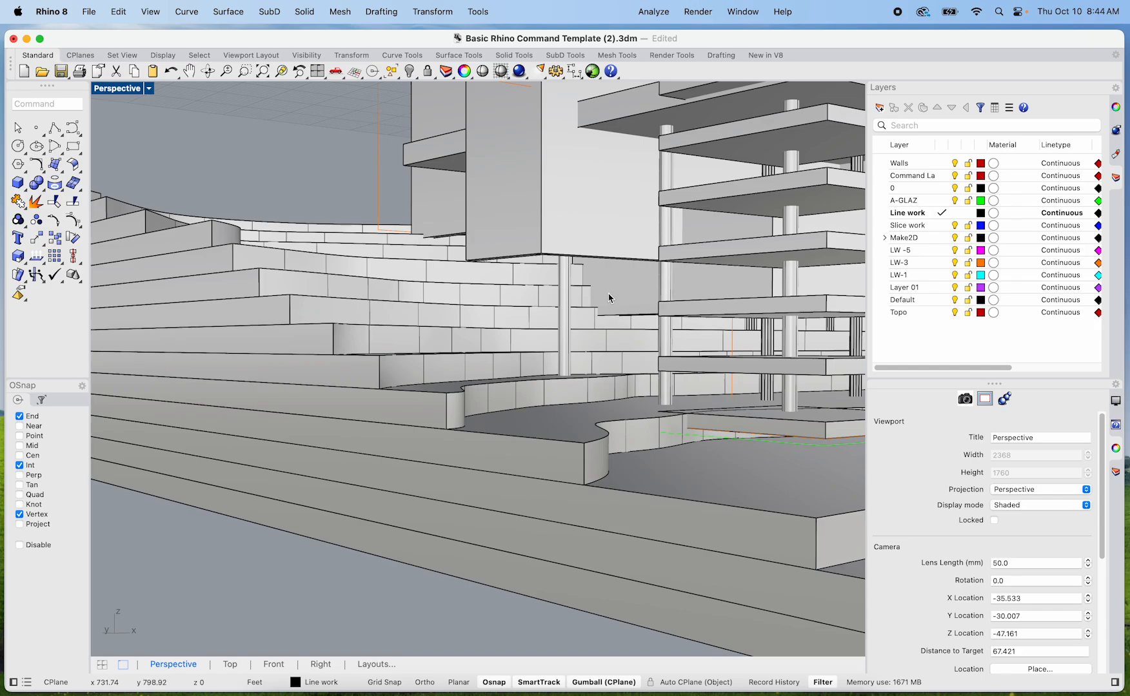
scroll(608, 295, down, 8)
right_drag(608, 336, 557, 391)
scroll(557, 391, up, 4)
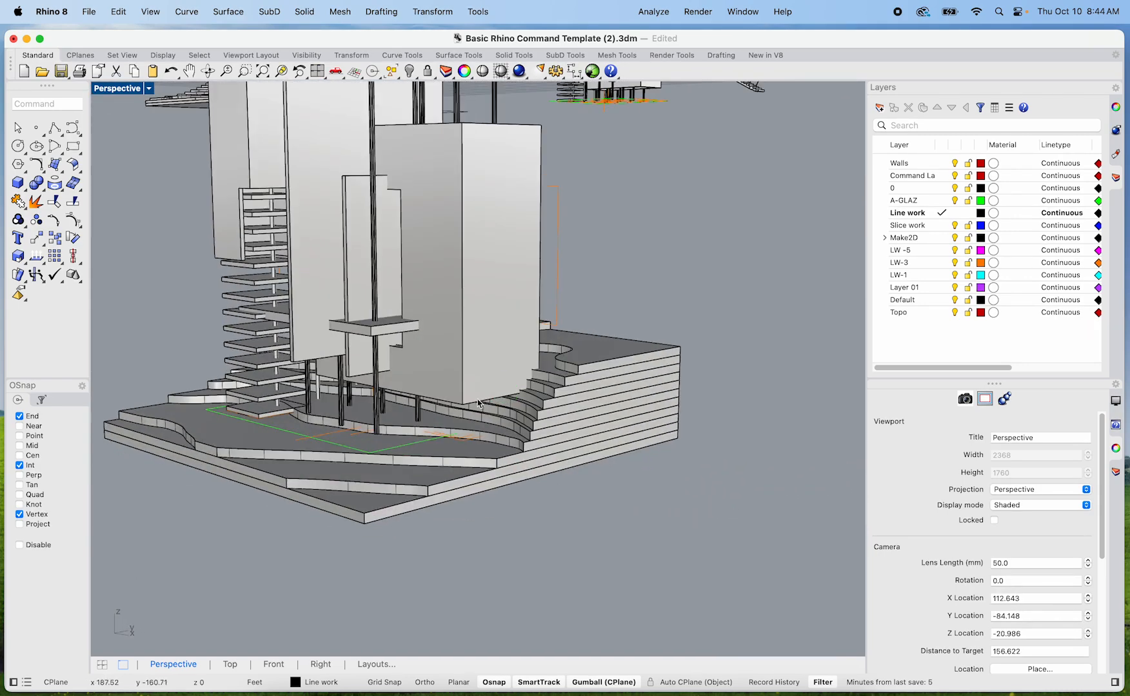
scroll(418, 400, up, 6)
scroll(417, 380, up, 5)
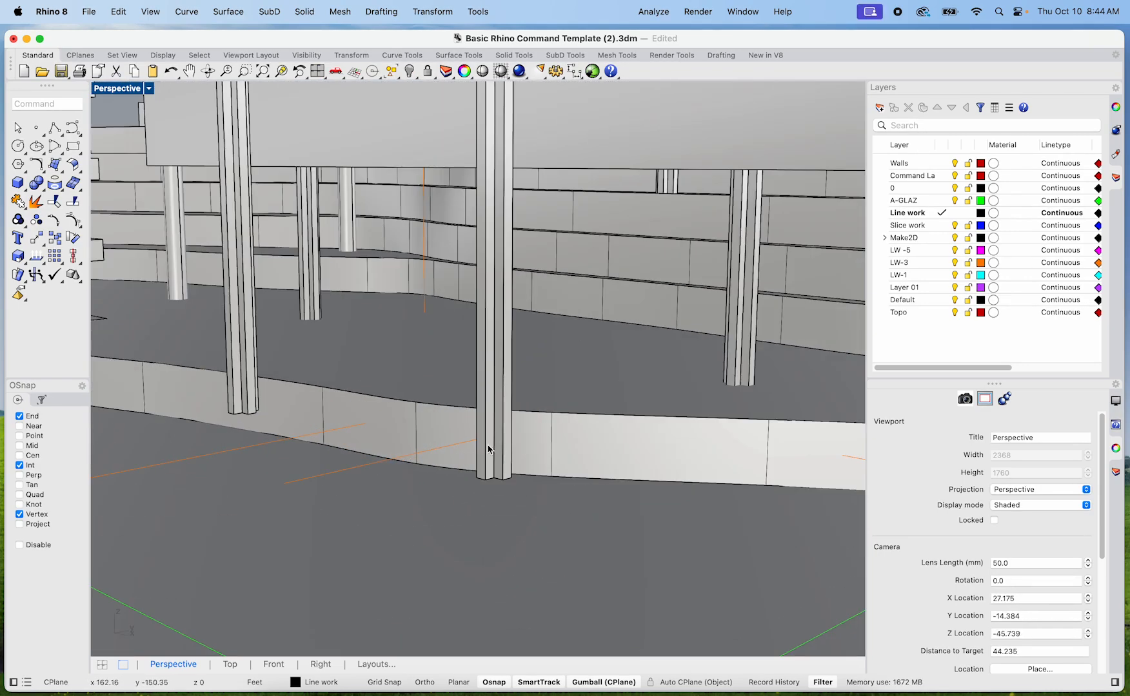
Step: Raise the topography copy slightly further so the tower columns sink into its terraces
click(495, 445)
right_drag(459, 509, 493, 474)
scroll(563, 385, down, 5)
click(577, 364)
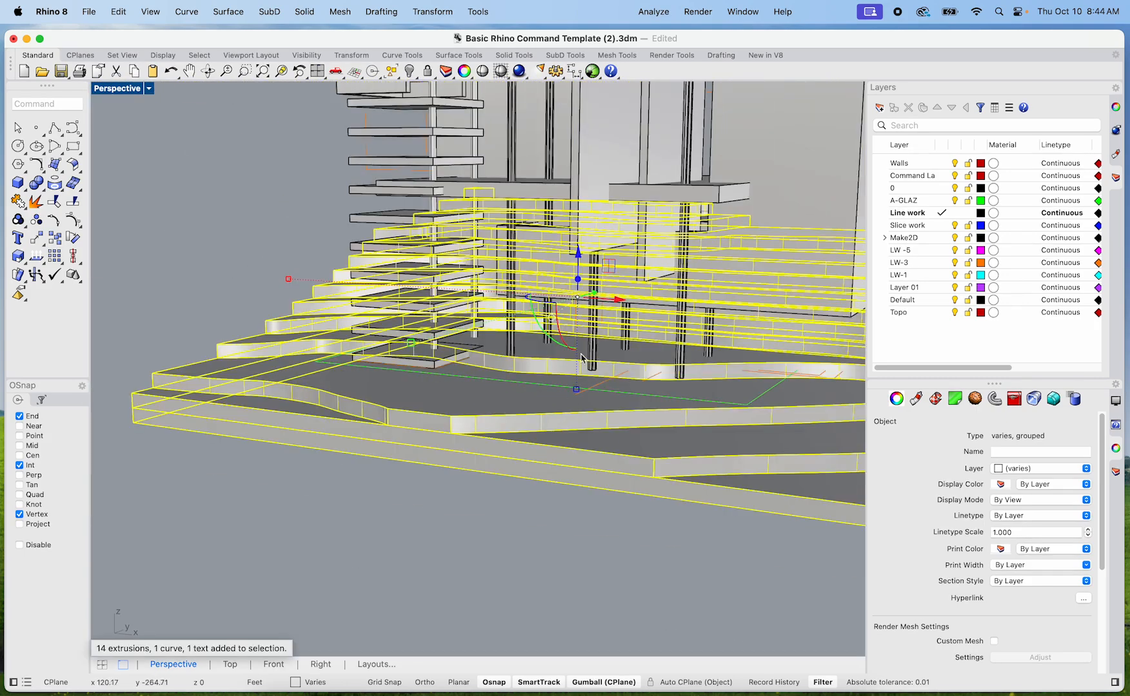
drag(577, 249, 576, 219)
click(506, 482)
Step: Check the tower and the topography from the side and from underneath for columns poking through
right_drag(506, 481, 394, 543)
click(543, 327)
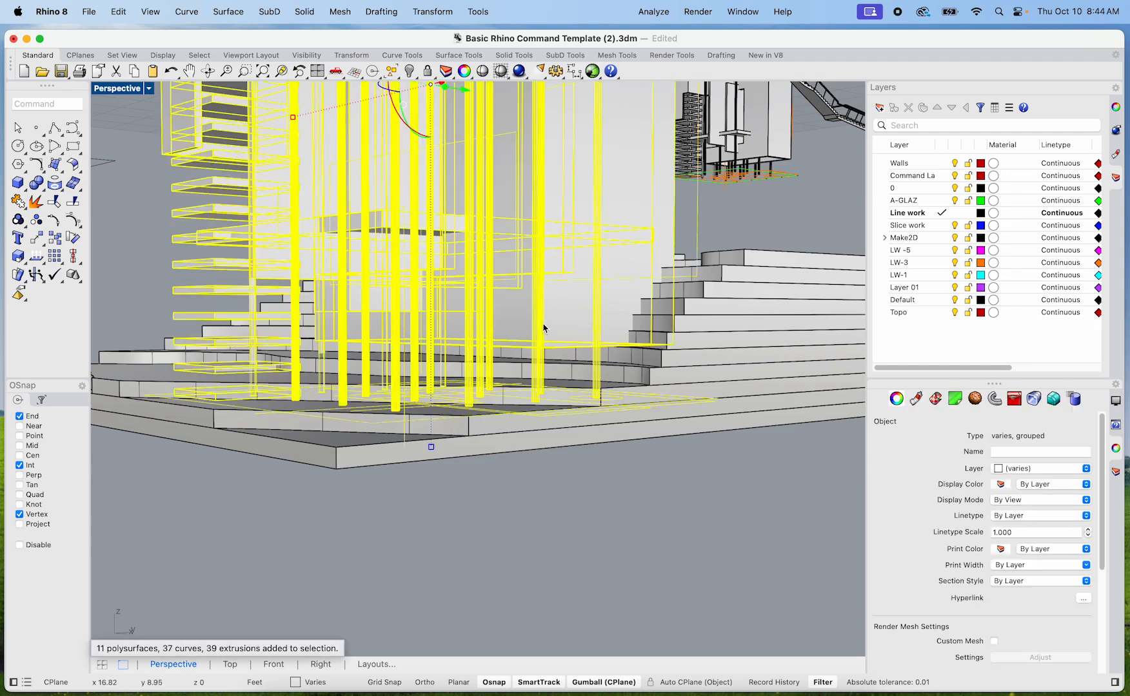
click(430, 538)
right_drag(441, 441, 396, 472)
right_drag(288, 409, 396, 355)
click(401, 360)
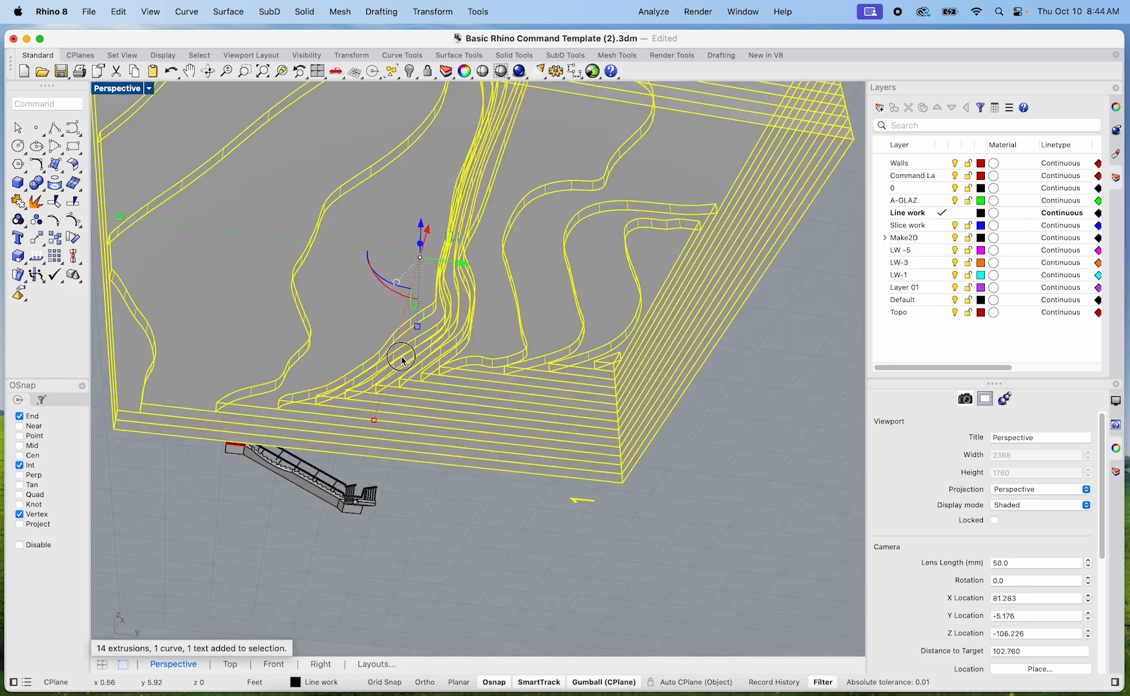
Step: Set the perspective view to Ghosted display and check the column bases through the topography
click(132, 91)
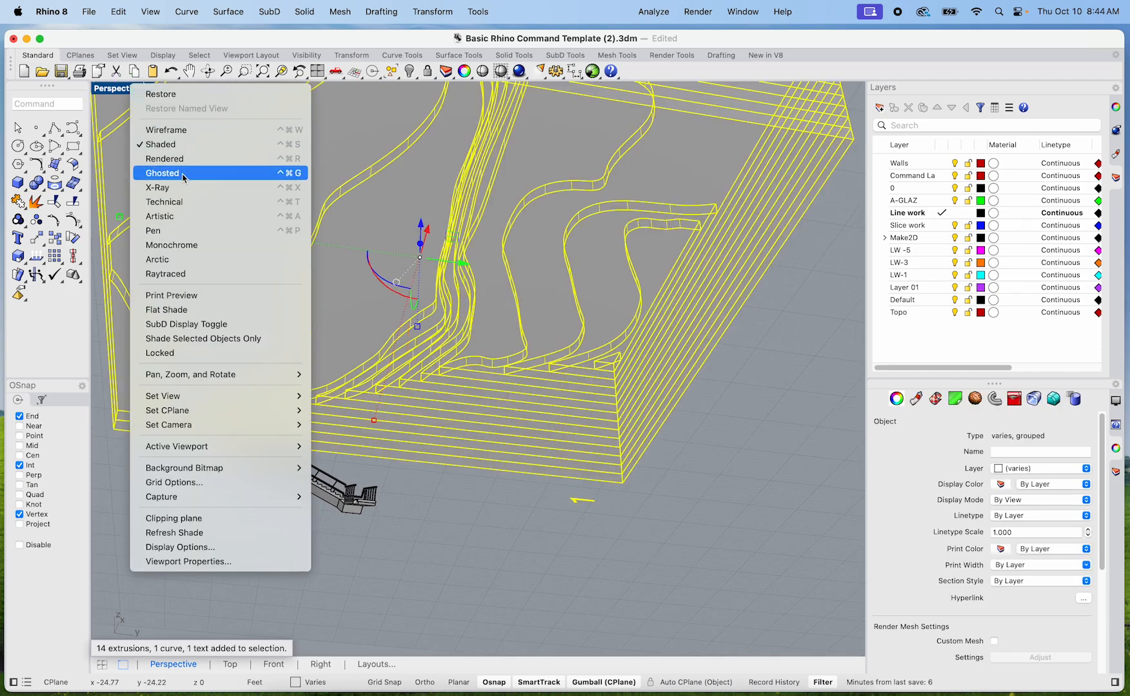
click(183, 183)
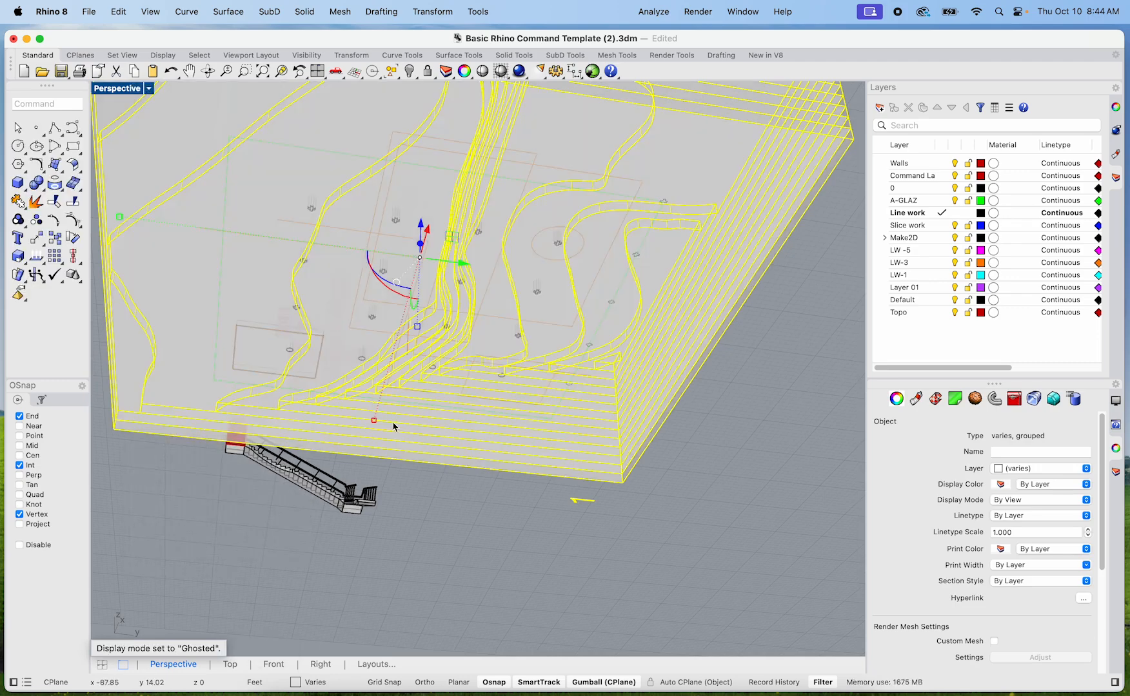
click(542, 532)
scroll(398, 291, up, 8)
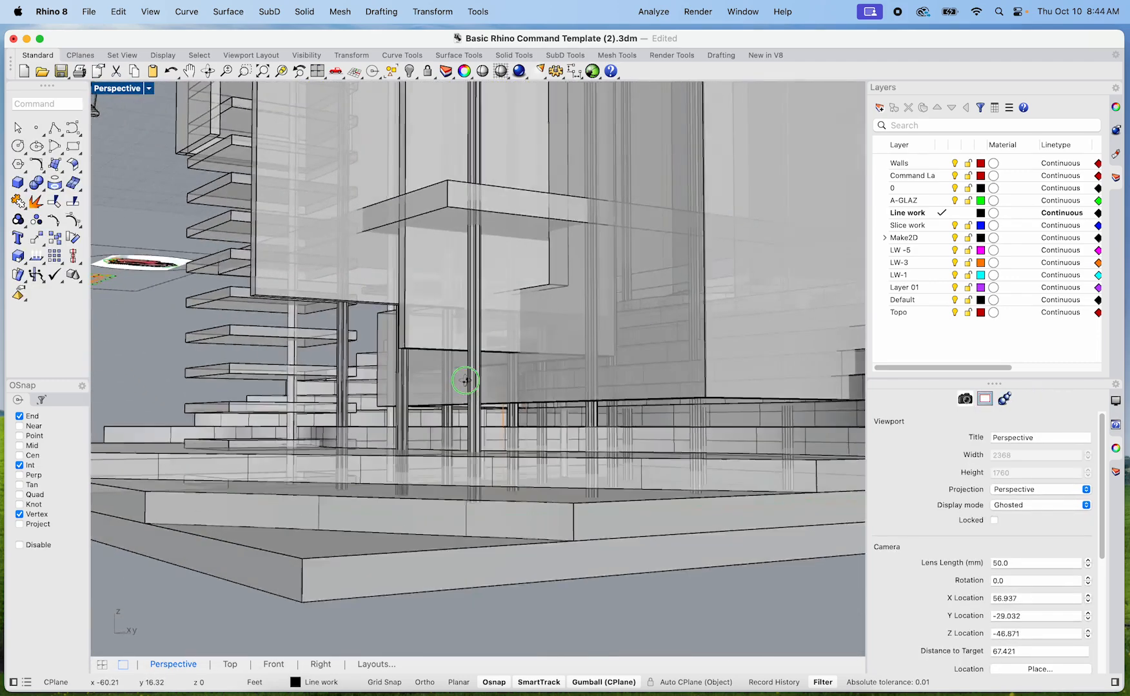
right_drag(465, 380, 418, 482)
scroll(414, 488, down, 10)
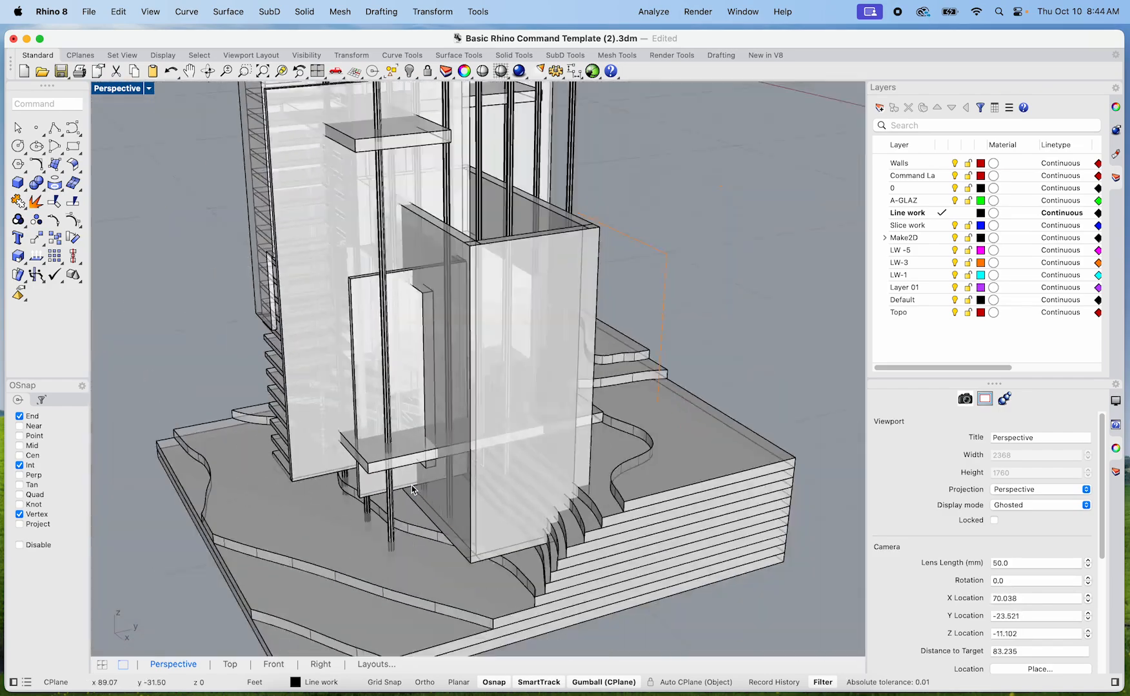
Step: Move the remaining stair model on the grid into the tower on the topography at the origin
scroll(357, 388, down, 2)
scroll(357, 388, down, 6)
scroll(357, 367, up, 6)
shift+right_drag(355, 380, 418, 405)
scroll(418, 405, down, 10)
shift+right_drag(355, 382, 429, 381)
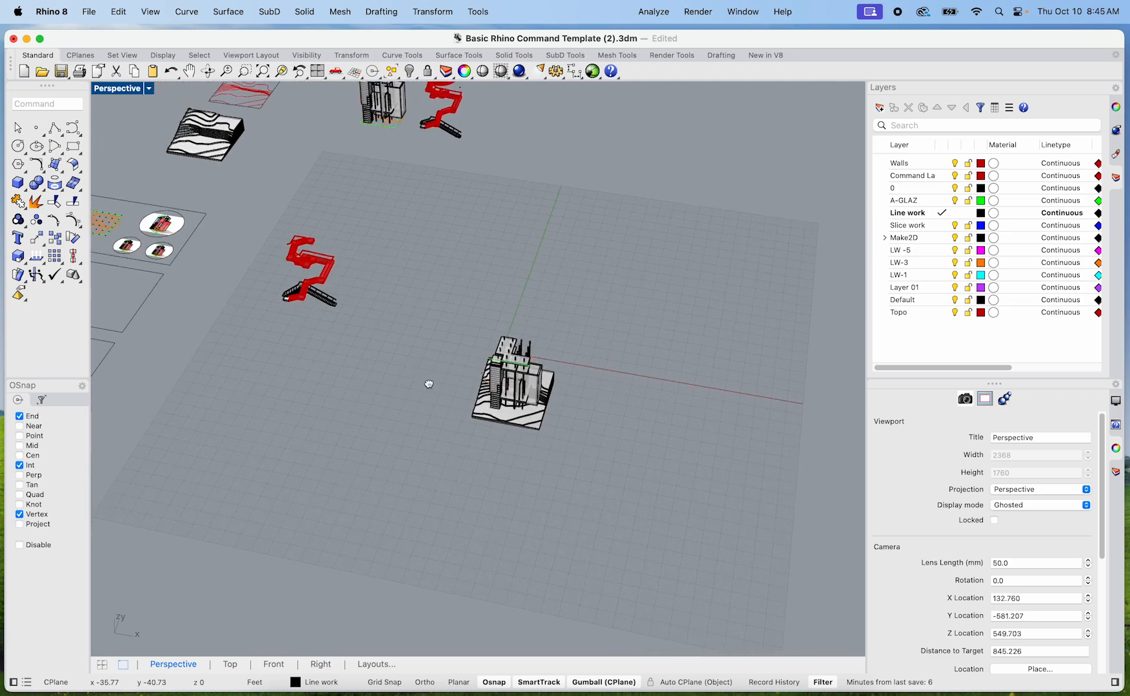
scroll(307, 293, up, 5)
drag(307, 293, 705, 487)
shift+right_drag(813, 528, 723, 459)
click(752, 464)
Step: Examine how the red stair's flights and landings sit among the tower's walls and columns
scroll(694, 444, up, 5)
right_drag(650, 475, 550, 454)
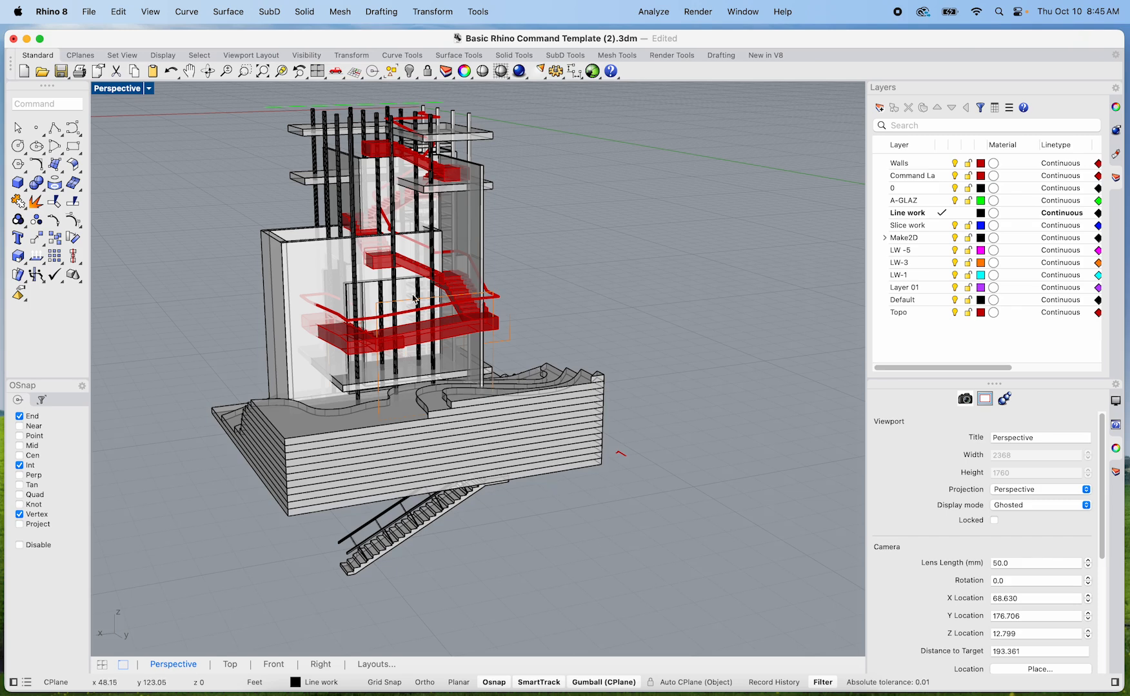
scroll(403, 303, up, 10)
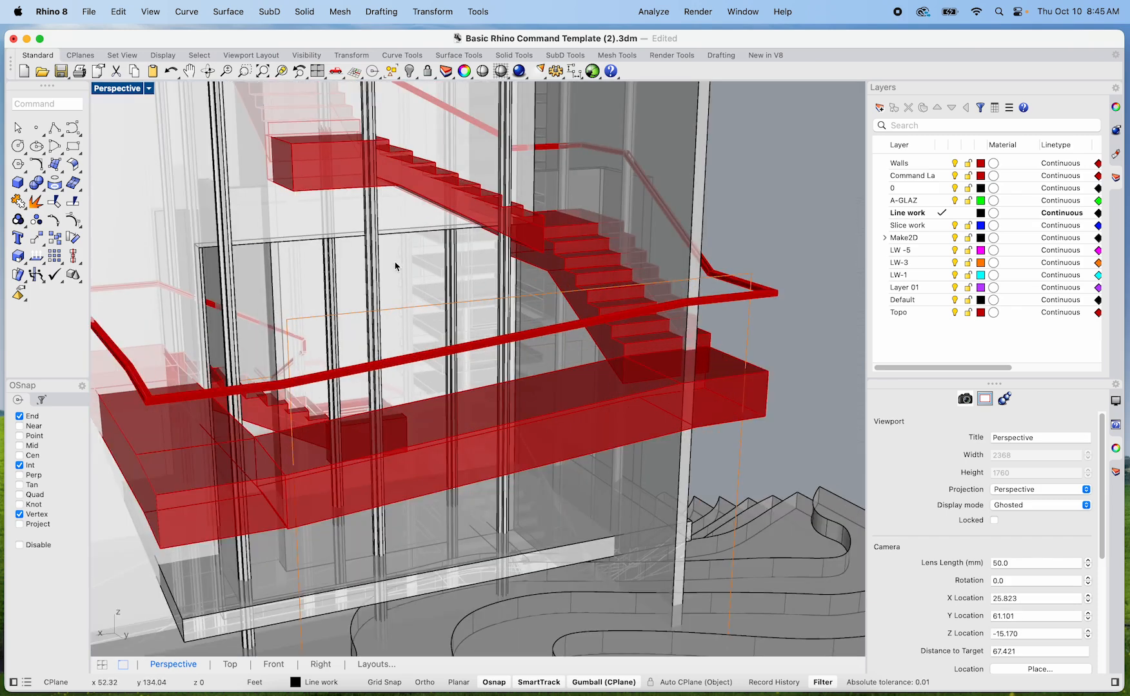
scroll(395, 266, down, 10)
scroll(374, 271, up, 5)
right_drag(372, 312, 474, 396)
Step: Select the red stair group and shift it slightly along the x axis inside the tower
click(576, 462)
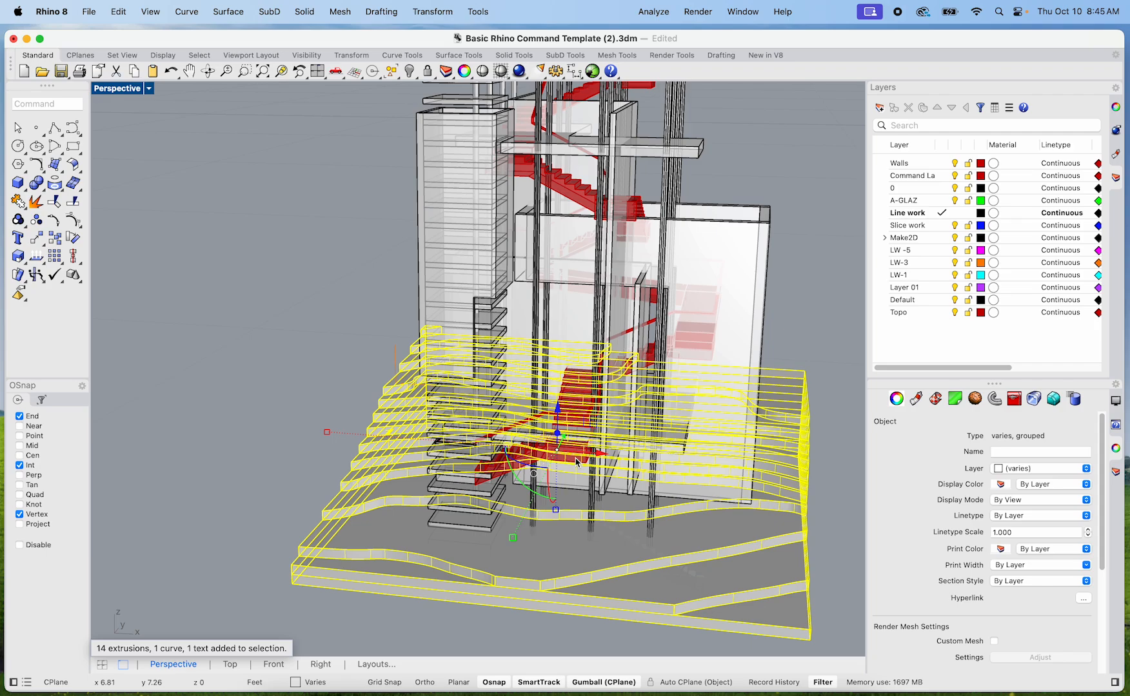
click(530, 465)
scroll(567, 461, up, 6)
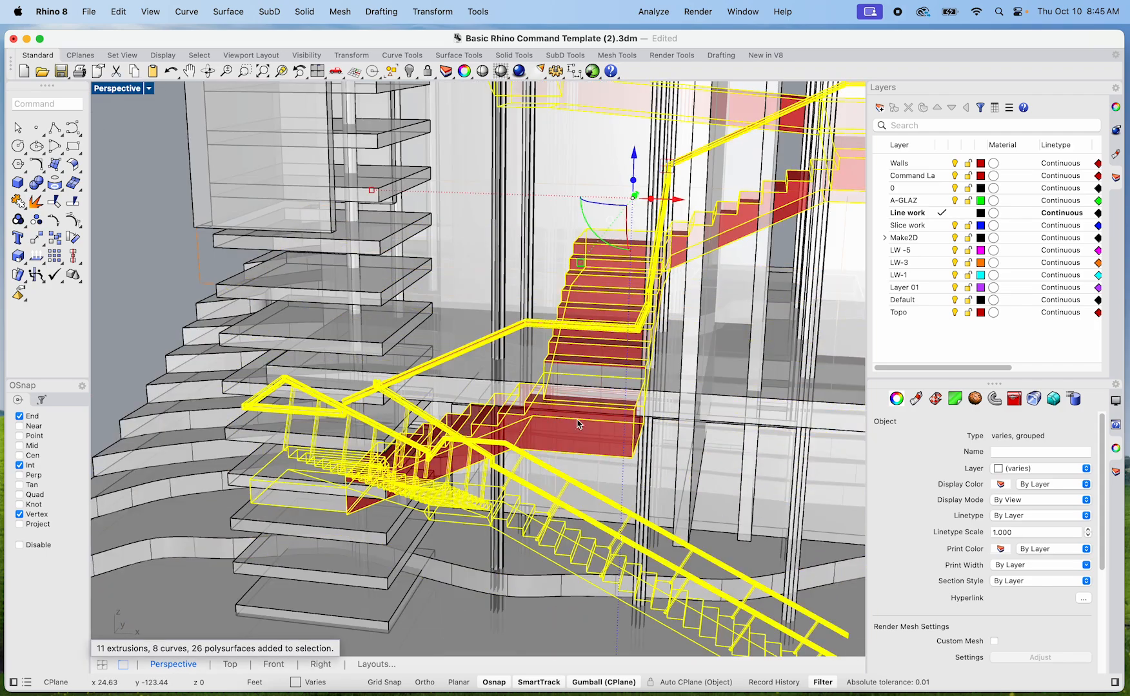
scroll(648, 296, down, 3)
drag(626, 284, 643, 283)
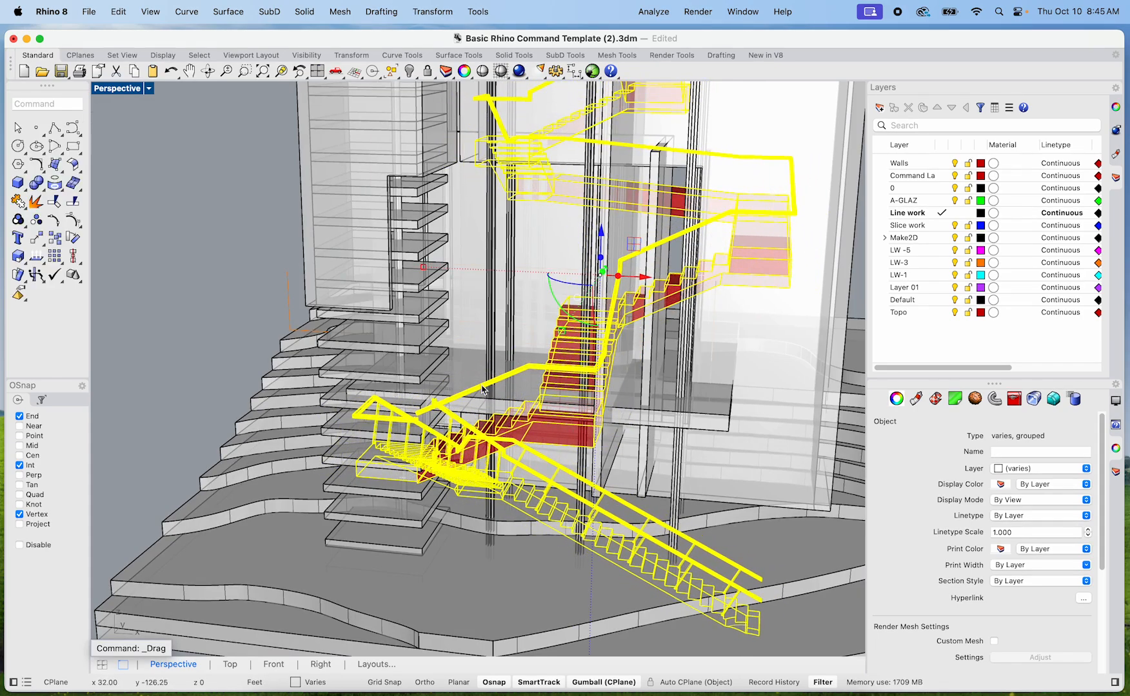
Step: Raise the red stair vertically inside the tower and check its landing against the walls
scroll(483, 390, down, 6)
right_drag(482, 390, 348, 393)
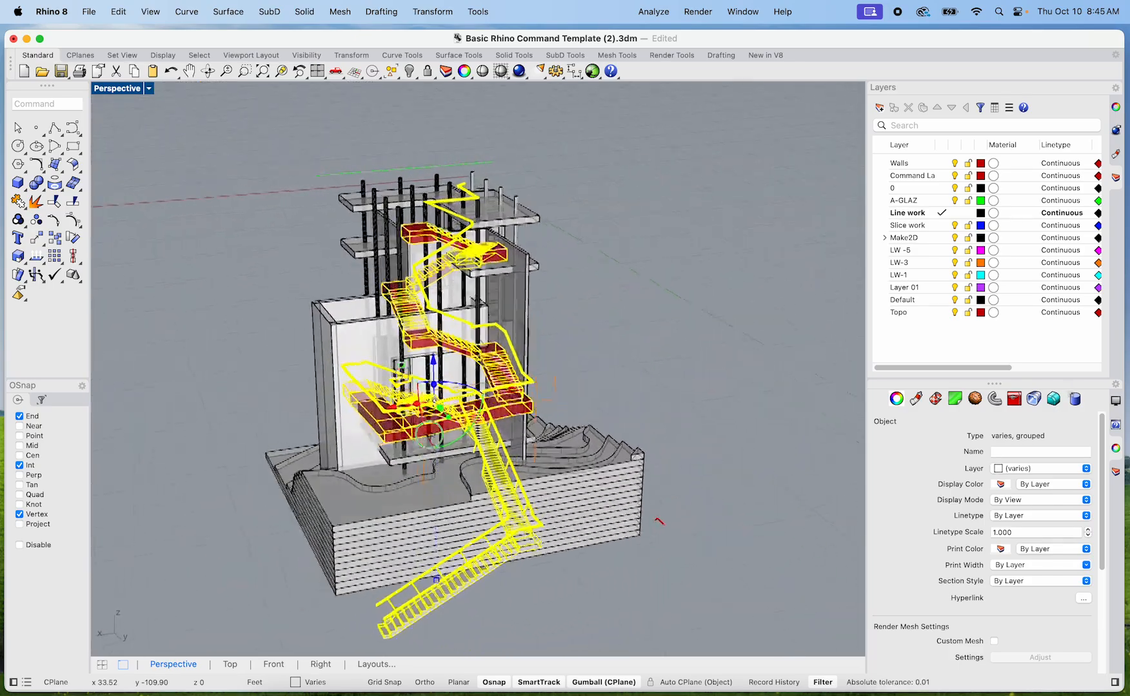
scroll(461, 339, up, 10)
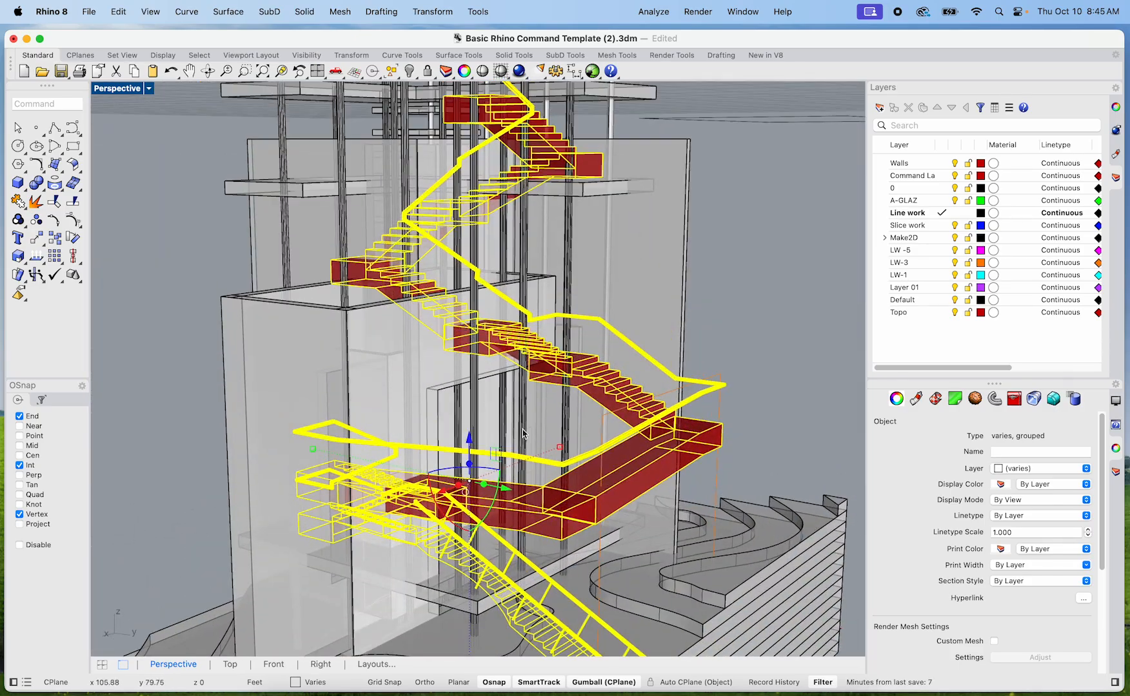
drag(480, 444, 471, 383)
click(762, 391)
right_drag(762, 391, 647, 361)
scroll(646, 361, up, 10)
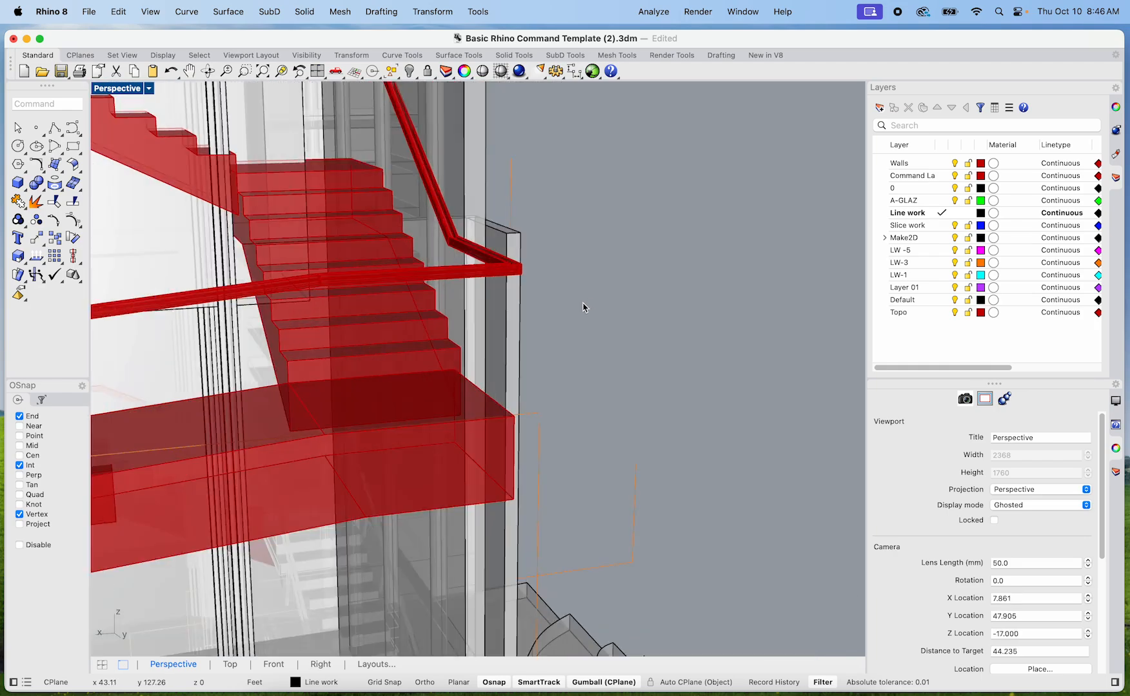
Step: Select the red stair group and shift it slightly in the negative y direction inside the tower
shift+right_drag(628, 342, 600, 348)
shift+right_drag(393, 327, 504, 373)
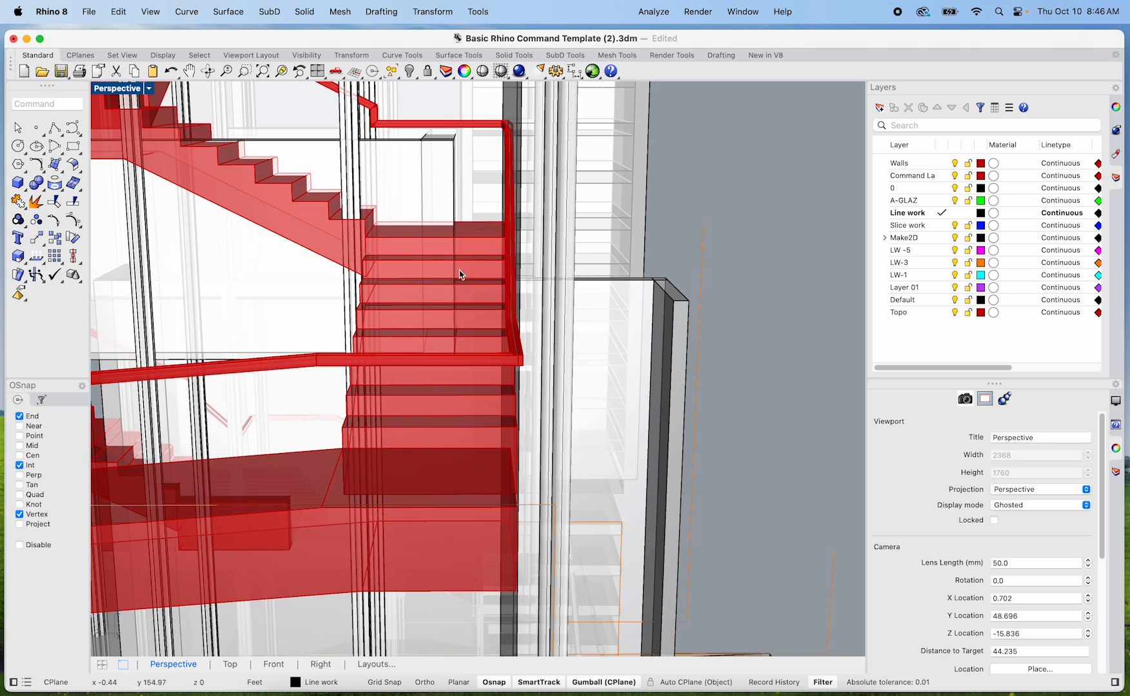
scroll(471, 279, down, 10)
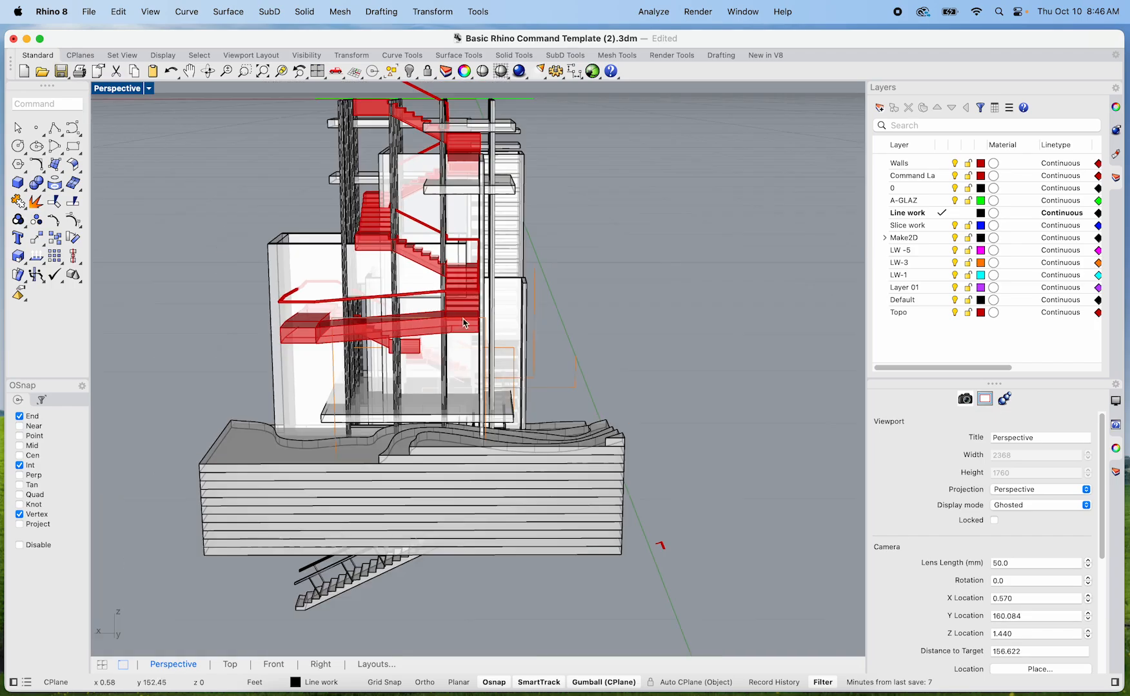
right_drag(515, 309, 602, 338)
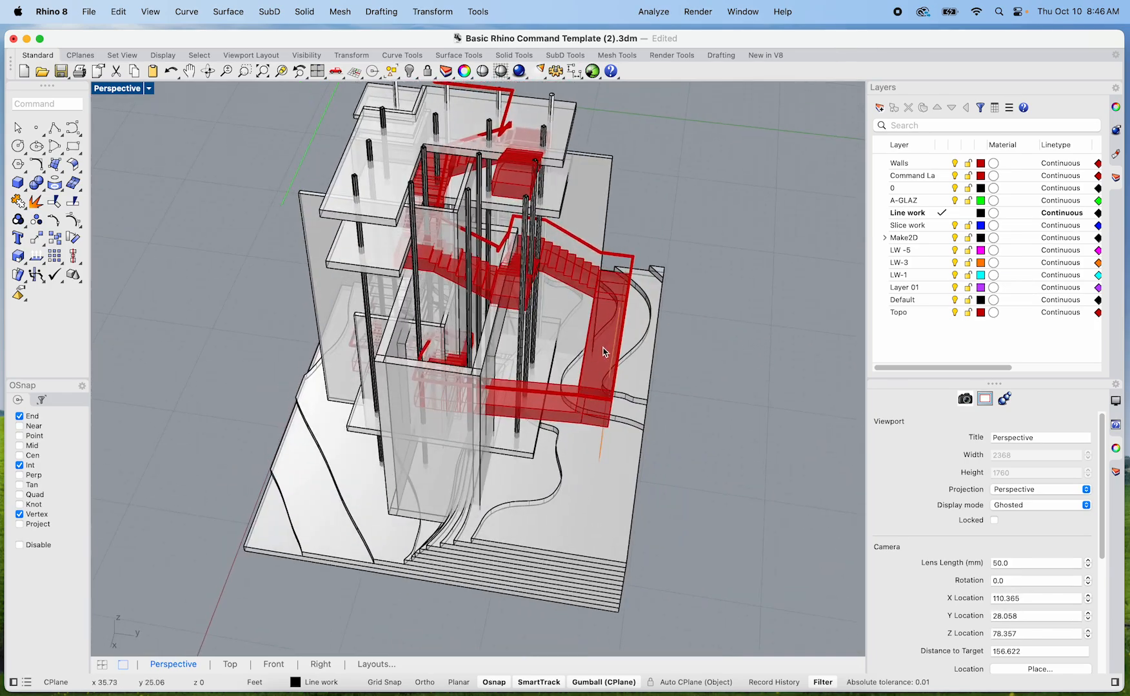
click(601, 337)
scroll(601, 337, up, 5)
drag(453, 346, 408, 345)
click(730, 357)
Step: Nudge the red stair group in the positive y direction to adjust its fit against the tower walls
right_drag(731, 360, 664, 438)
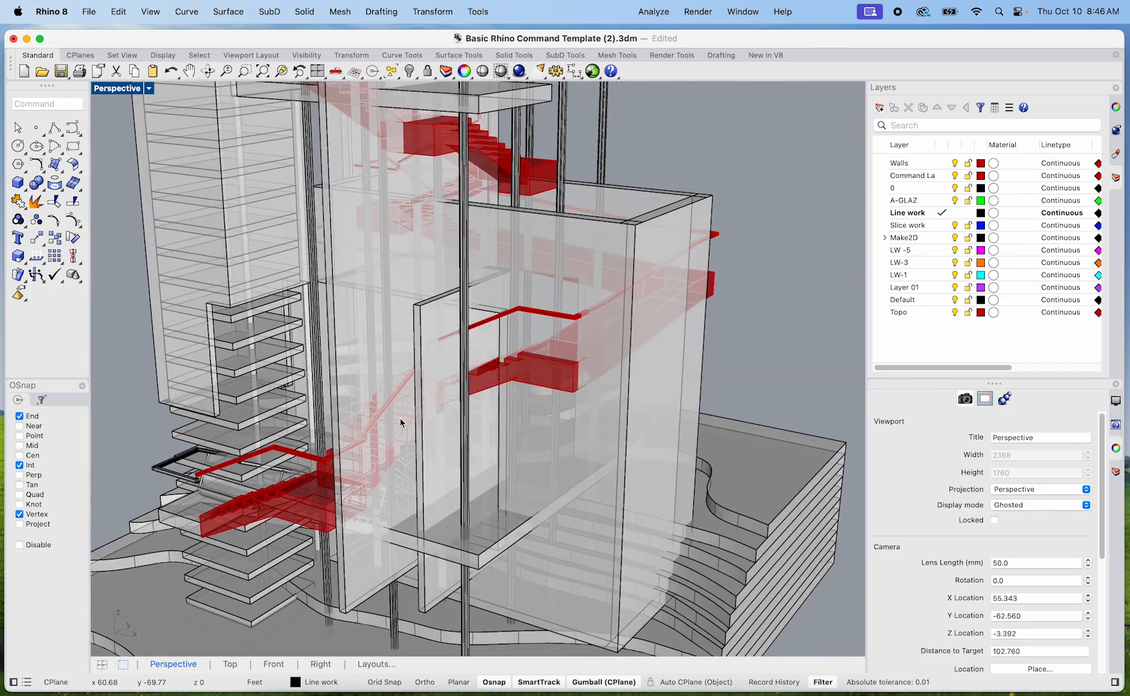
scroll(391, 439, up, 6)
right_drag(383, 448, 226, 443)
right_drag(529, 437, 311, 466)
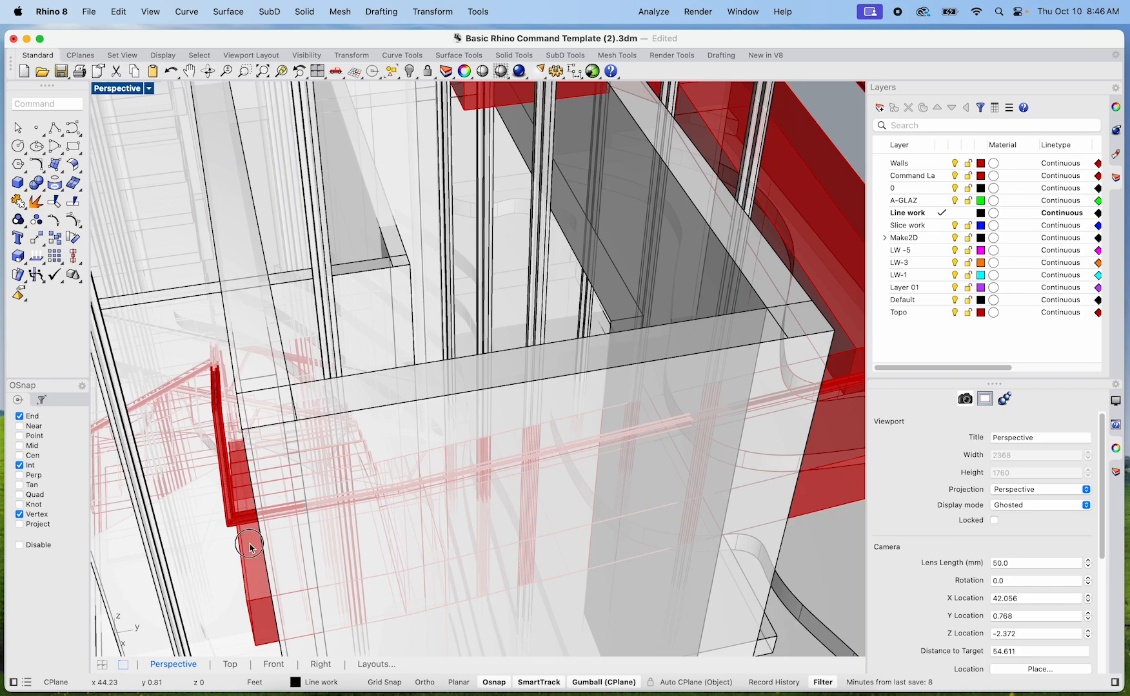
click(249, 548)
drag(428, 324, 477, 320)
scroll(528, 328, down, 3)
click(478, 322)
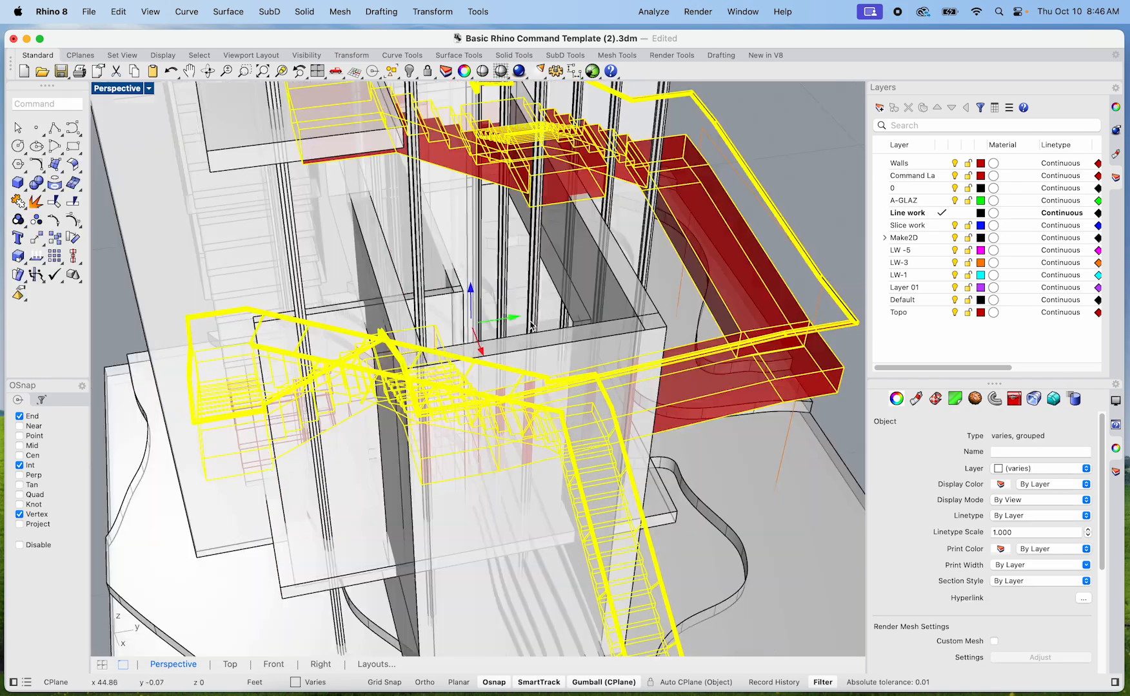
right_drag(578, 298, 540, 339)
click(735, 266)
Step: Examine how the red stair's flights and landings meet the tower's walls, floor slabs and columns, including its lowest run by the stacked slabs
scroll(552, 262, up, 4)
scroll(557, 216, down, 6)
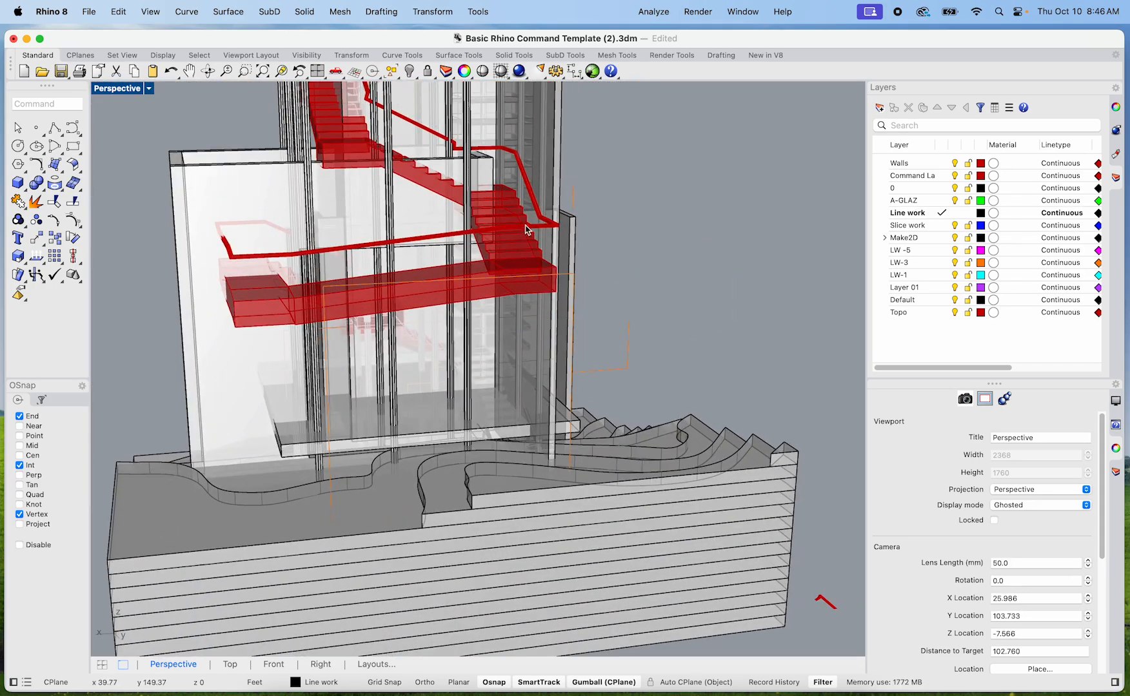
right_drag(521, 217, 525, 398)
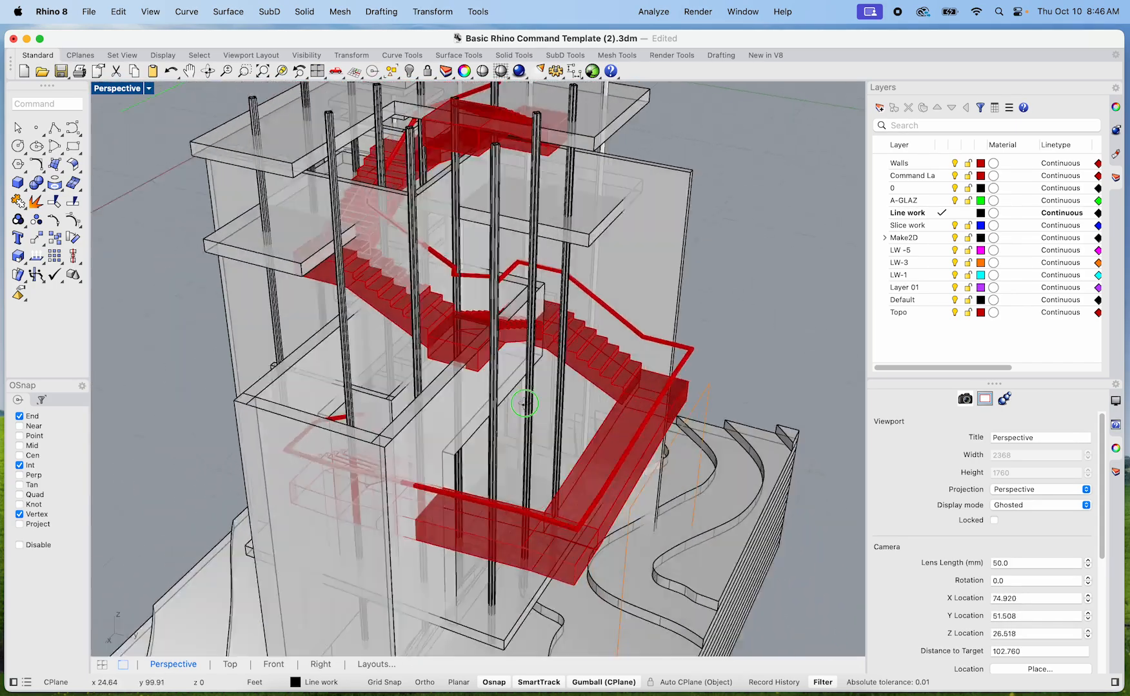
scroll(505, 317, up, 5)
scroll(559, 303, up, 3)
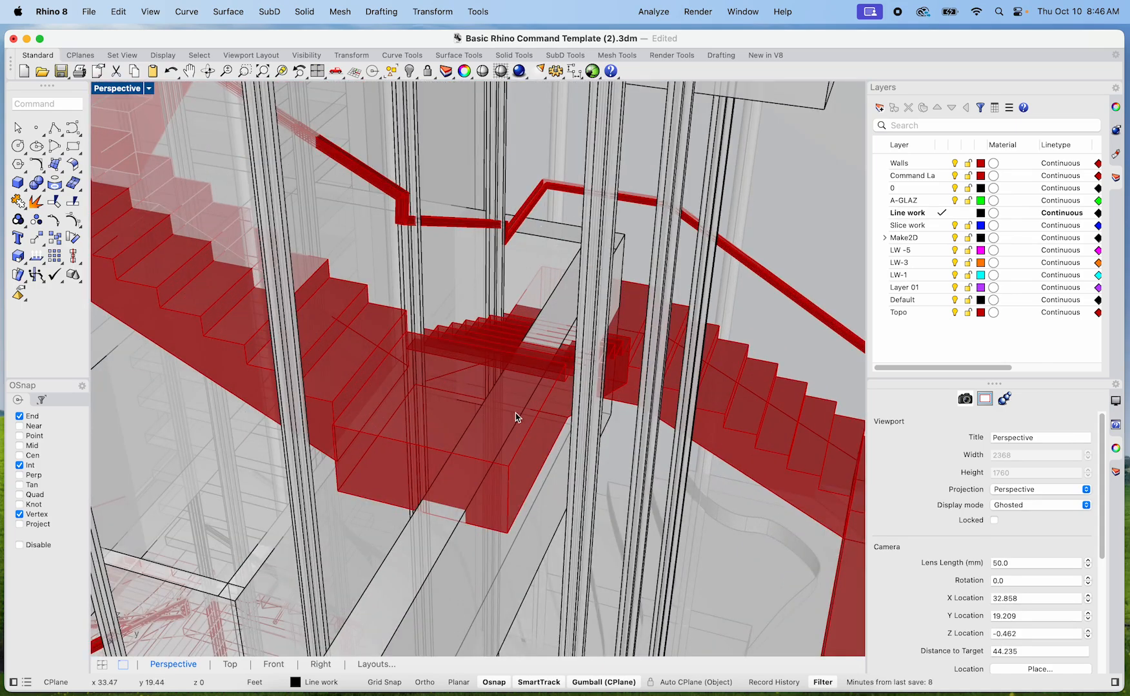
scroll(450, 541, down, 3)
right_drag(450, 541, 419, 525)
scroll(520, 345, up, 6)
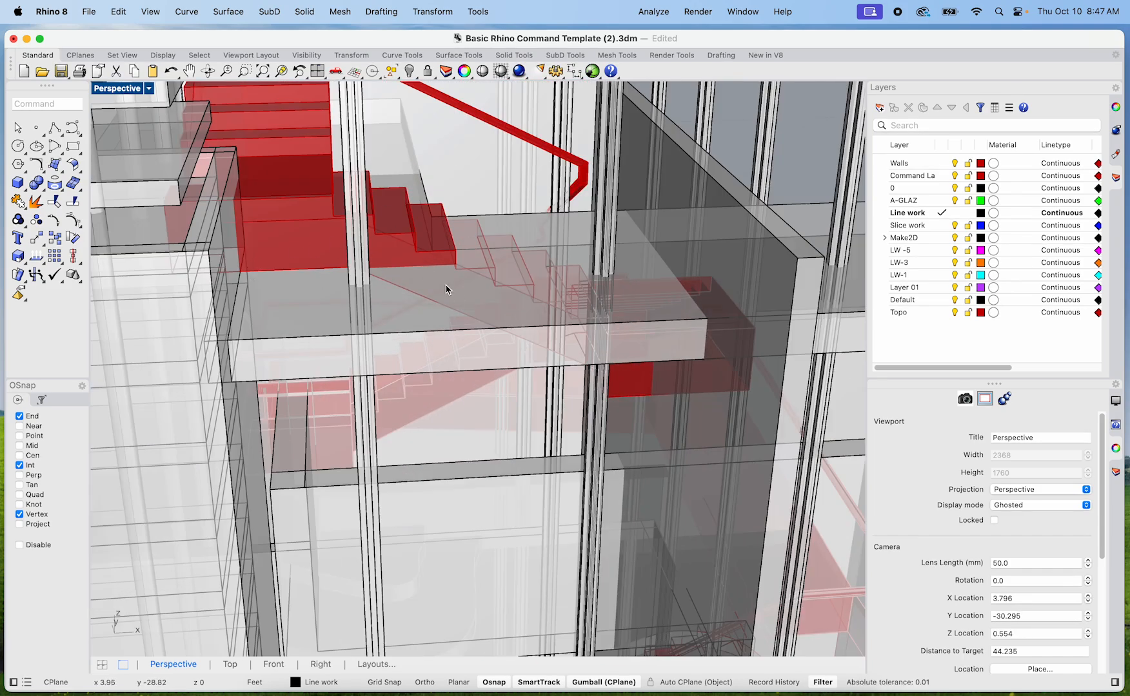
scroll(424, 274, down, 10)
scroll(595, 254, up, 10)
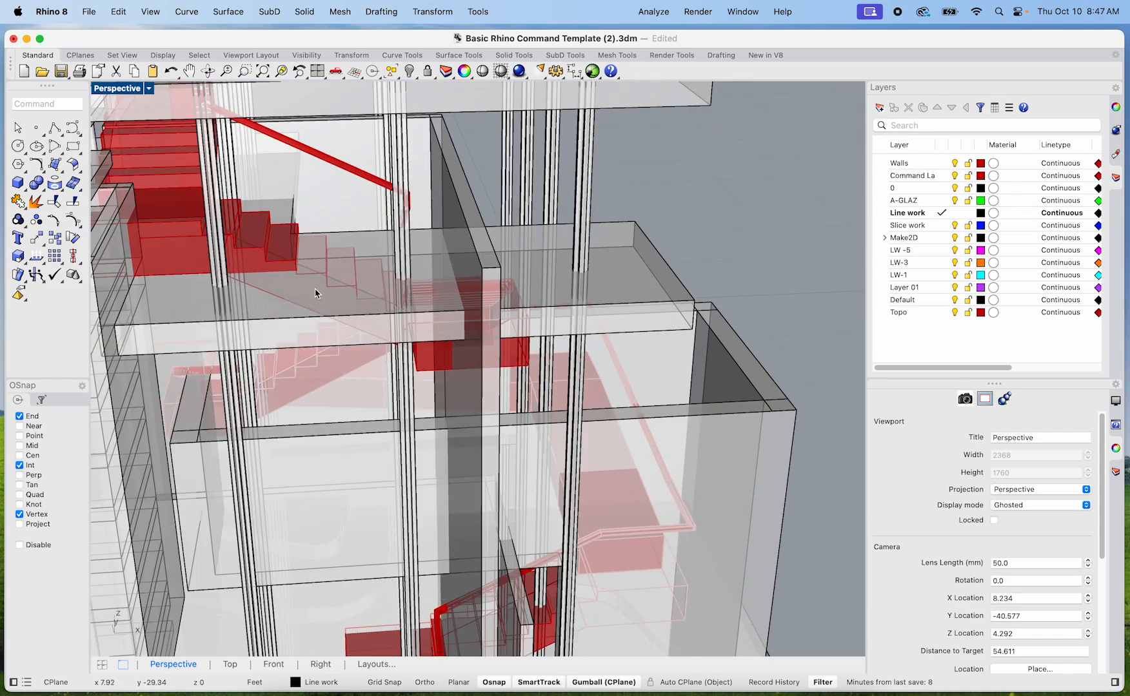
scroll(288, 331, down, 5)
right_drag(295, 393, 376, 385)
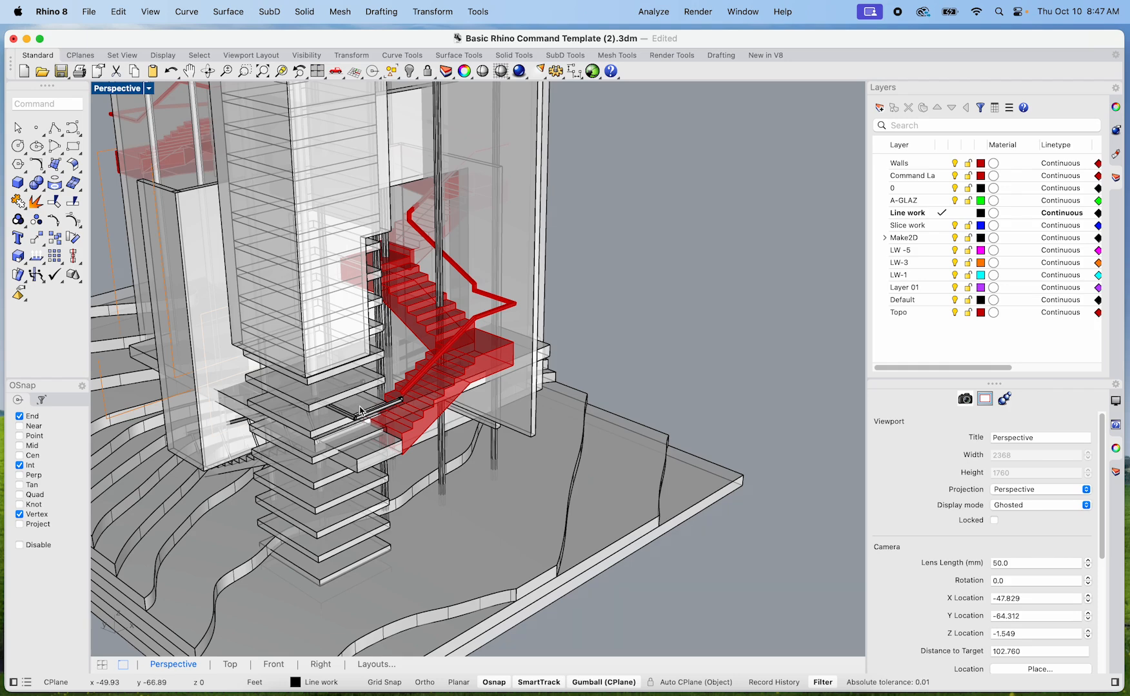
scroll(360, 410, up, 5)
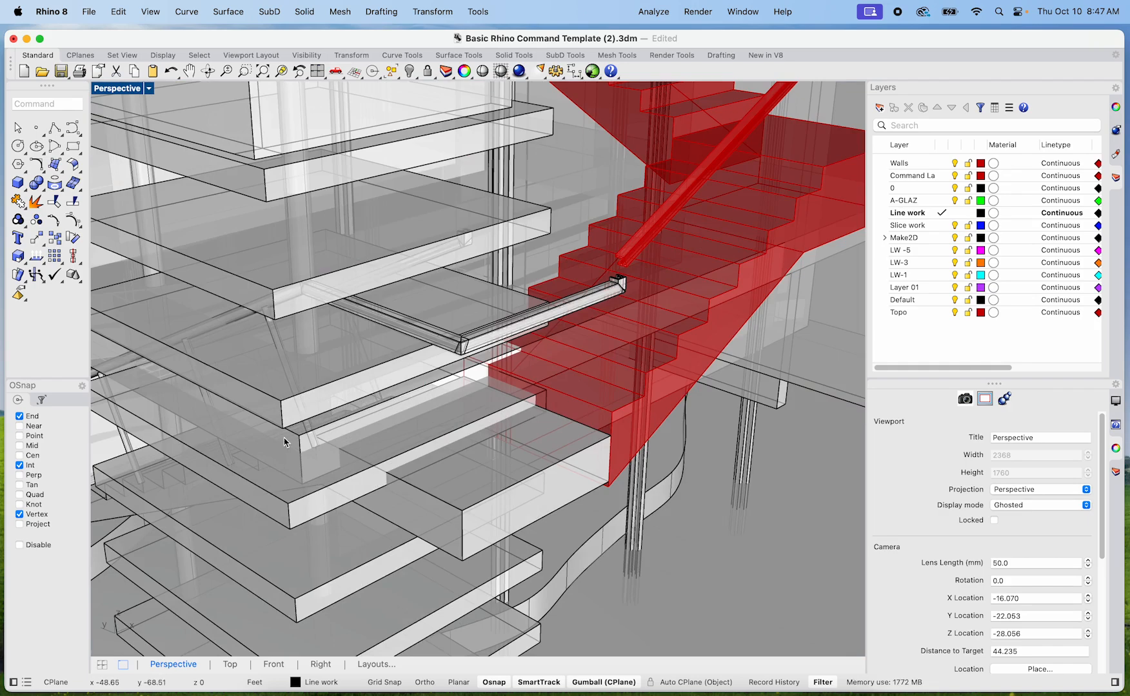
Step: Select the stair, the topography and the tower in turn to check that each is its own group
click(289, 464)
scroll(605, 492, down, 6)
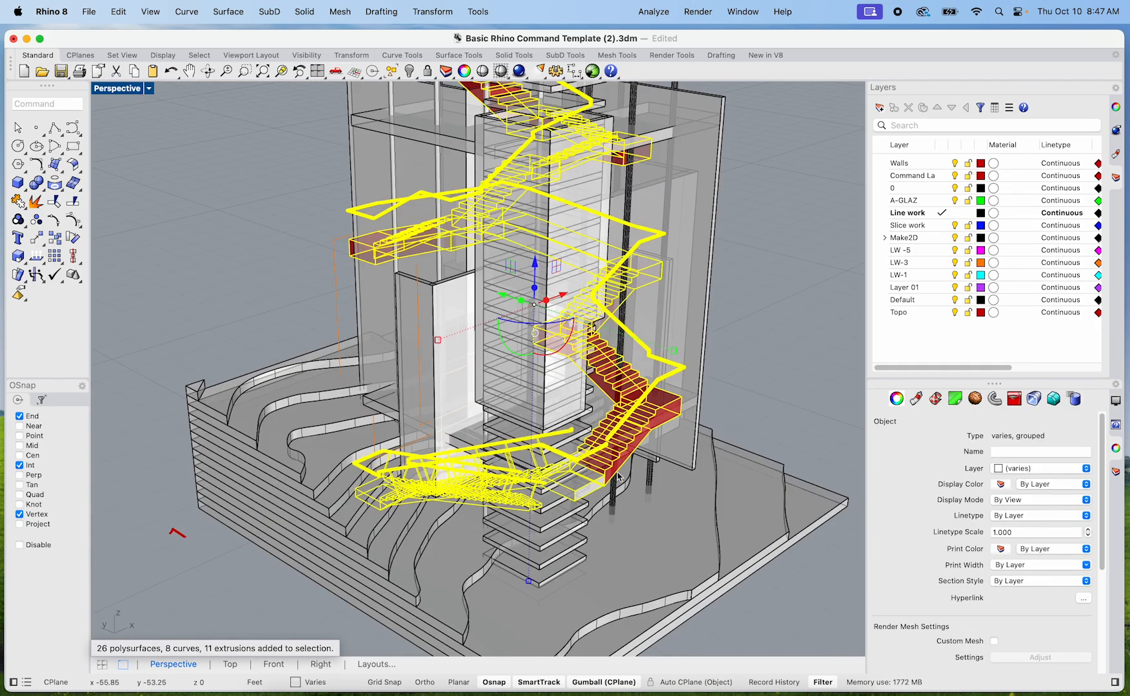
key(Escape)
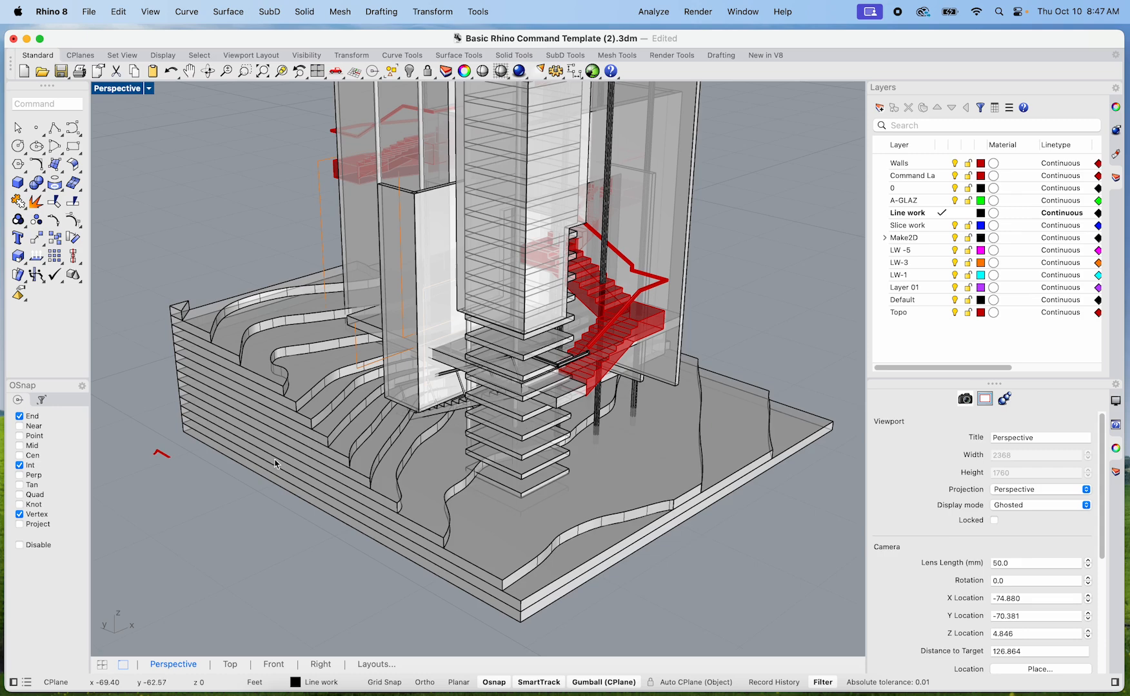
click(275, 463)
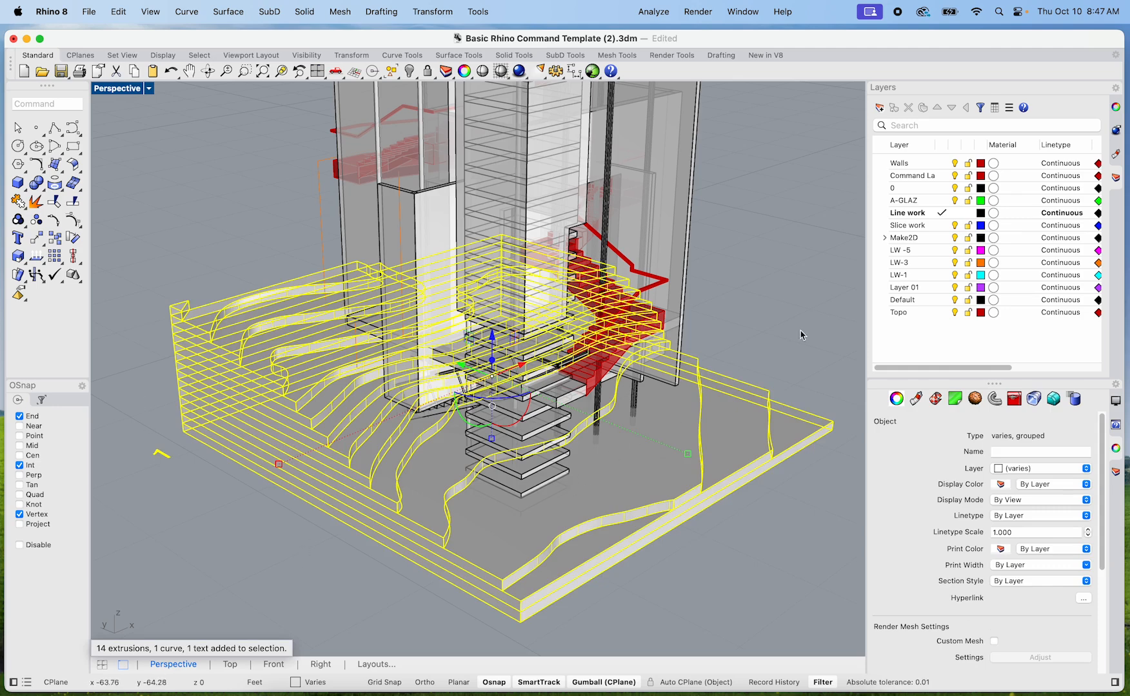
click(806, 290)
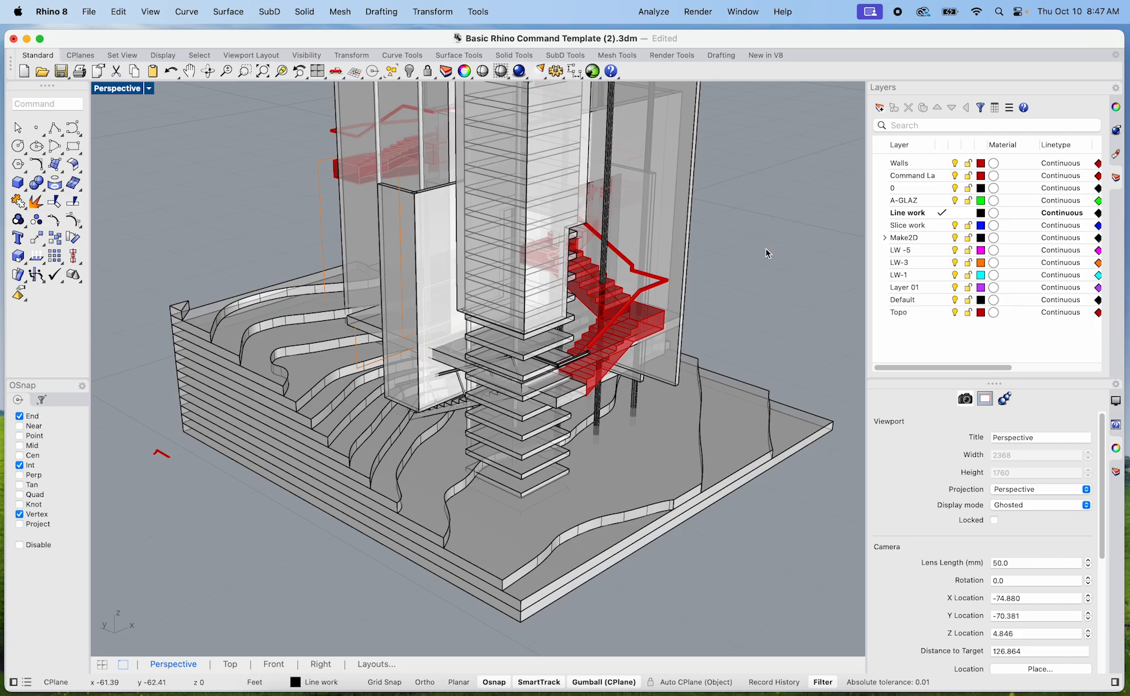
scroll(748, 270, up, 10)
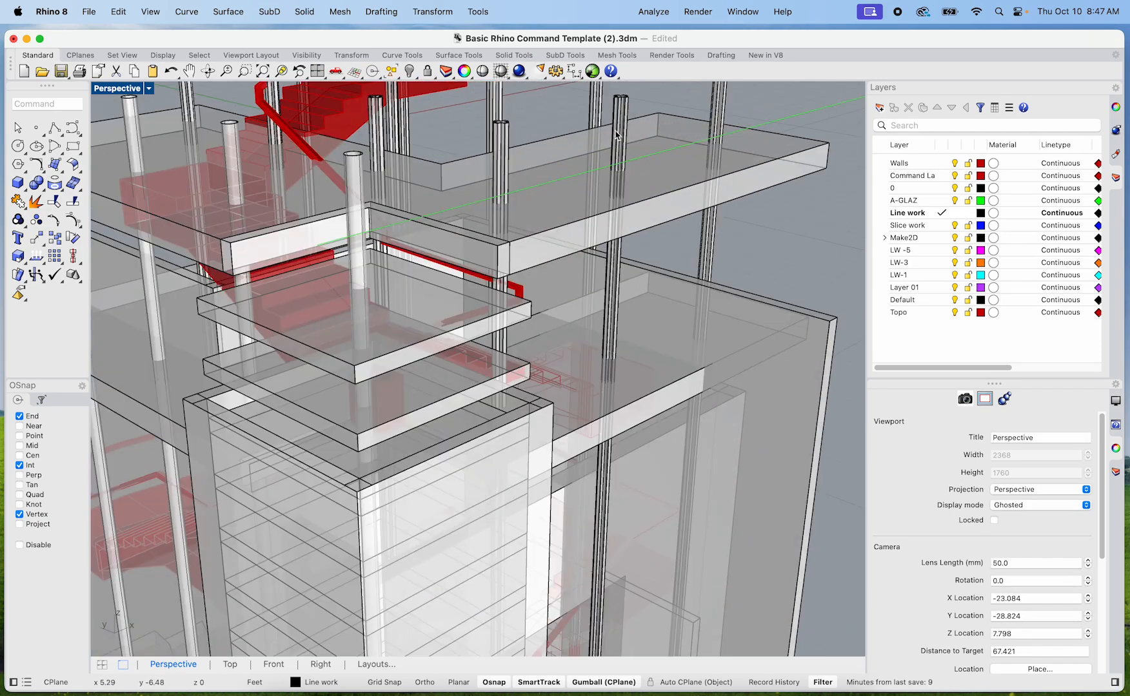
click(617, 125)
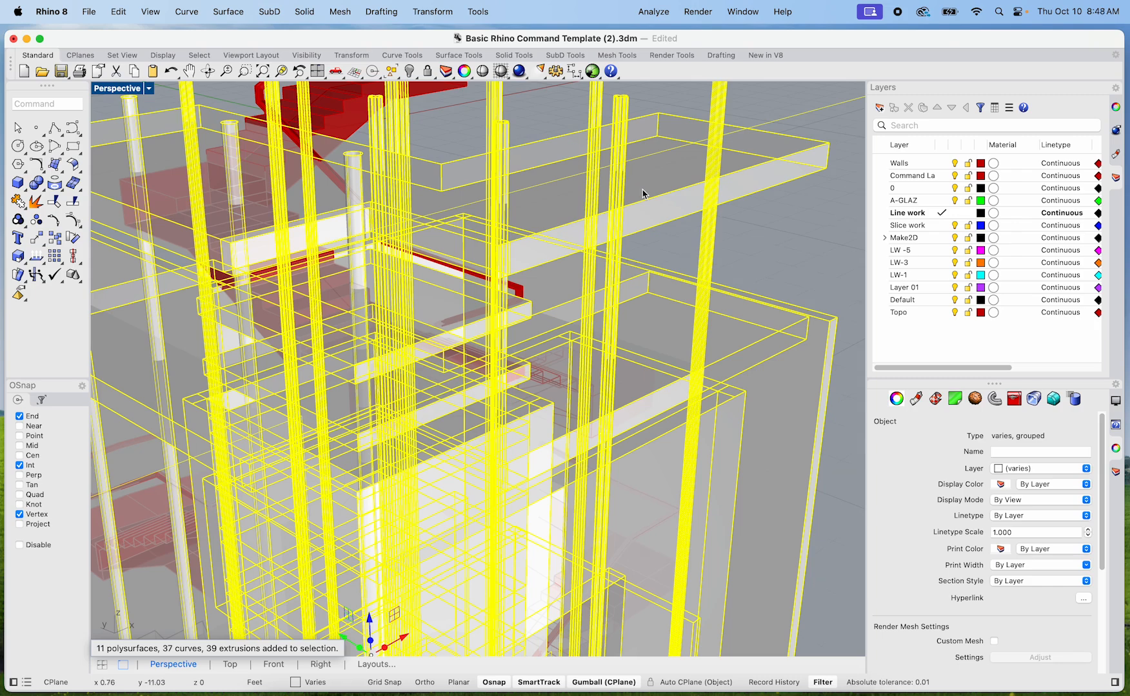
key(Escape)
Step: Lock the red stair group inside the tower
scroll(777, 193, down, 10)
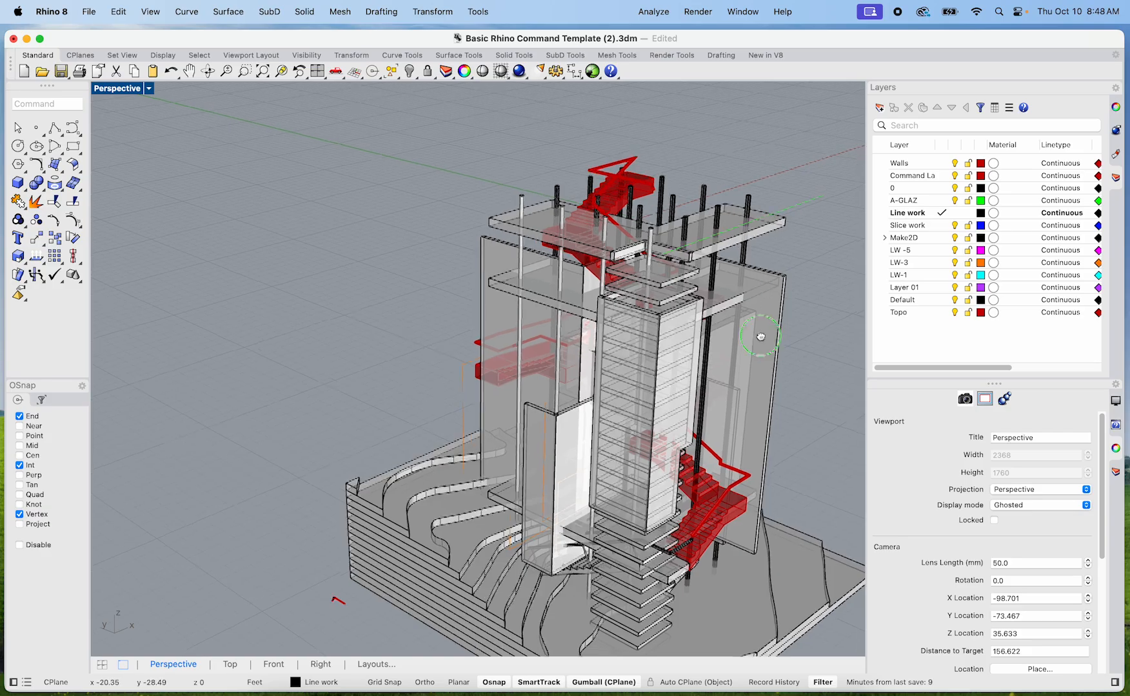
right_drag(691, 306, 631, 323)
scroll(502, 314, up, 15)
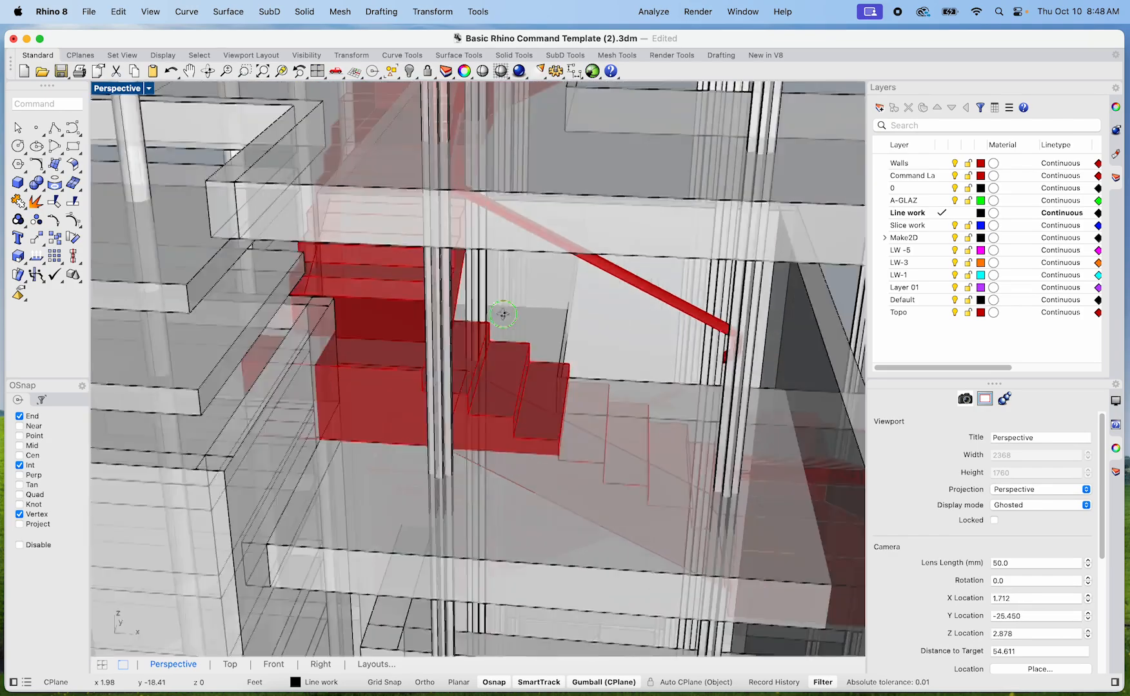
shift+right_drag(503, 314, 514, 284)
scroll(444, 213, down, 10)
click(509, 494)
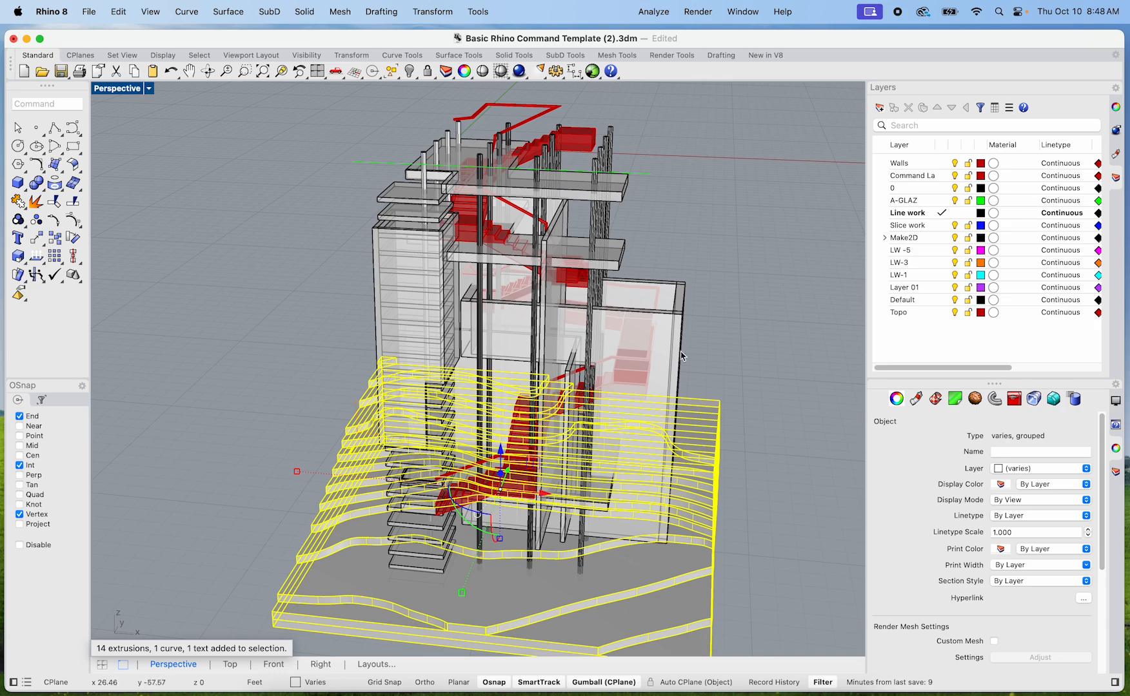
key(Escape)
click(583, 148)
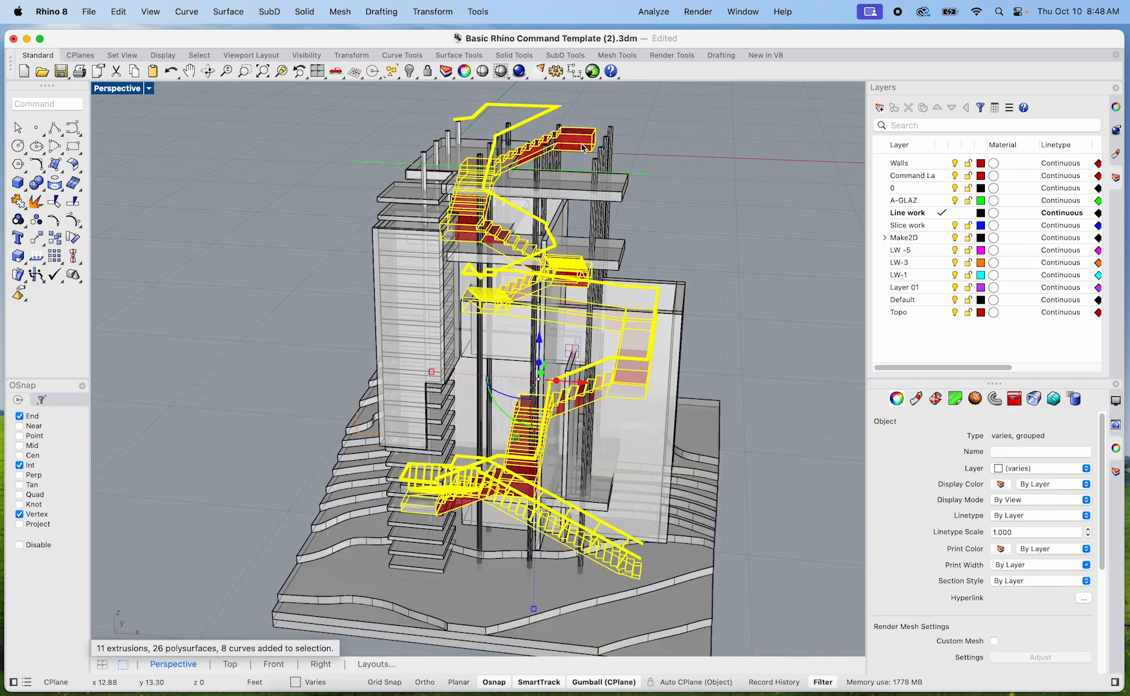
text(ck)
key(Return)
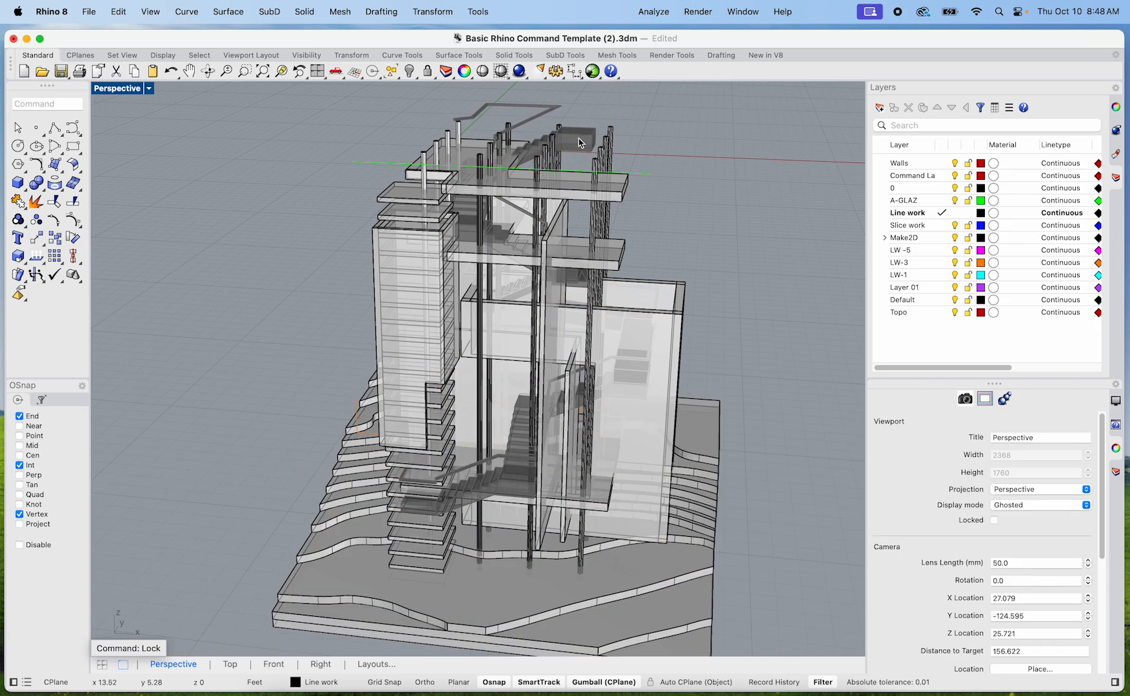
Step: Copy the unlocked tower and topography groups to an empty area behind the assembled model along the y axis
click(431, 323)
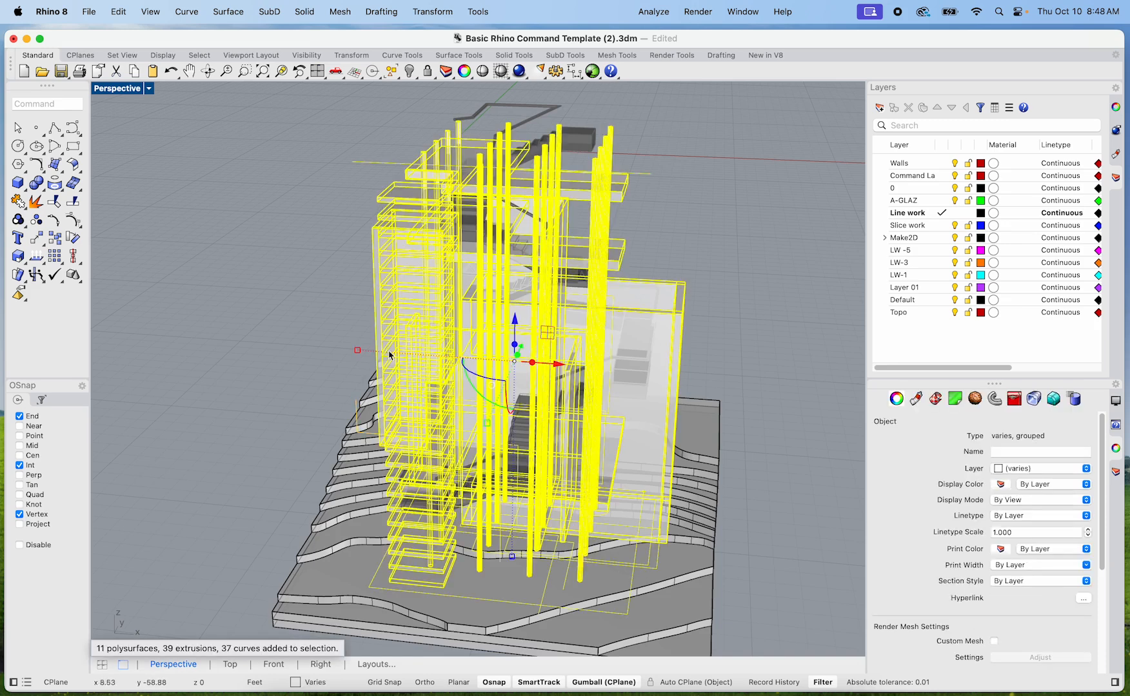
click(761, 318)
scroll(758, 322, down, 5)
shift+right_drag(756, 327, 659, 320)
scroll(659, 321, down, 5)
drag(696, 549, 460, 297)
key(Return)
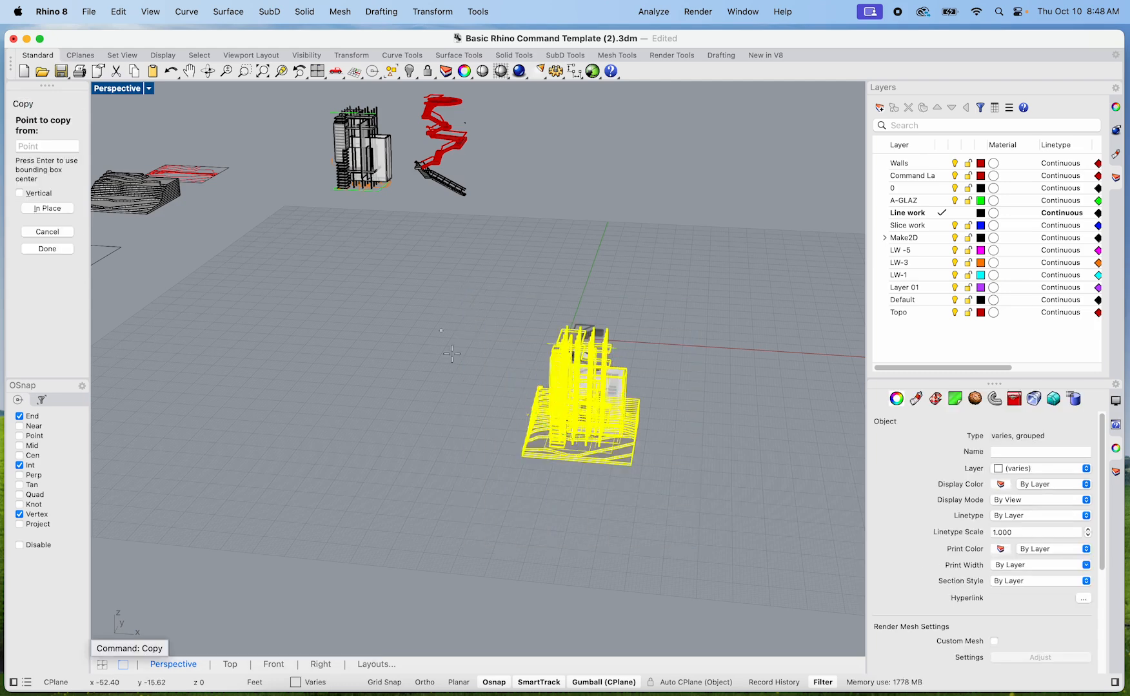
click(680, 449)
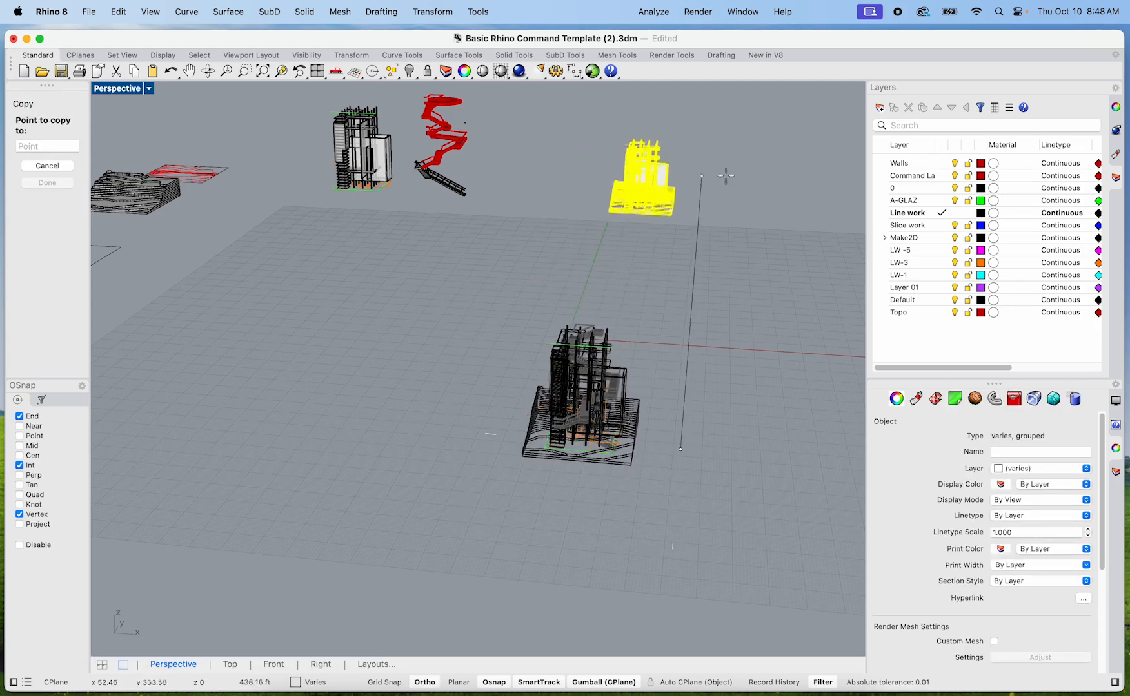
click(674, 205)
key(Return)
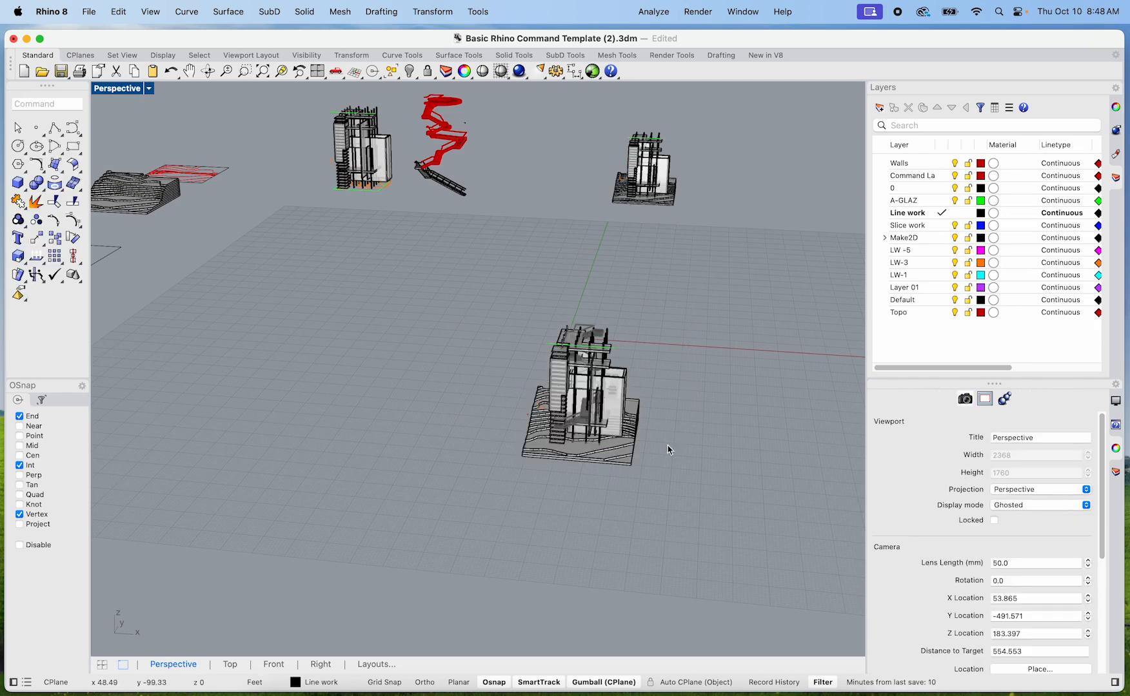
Step: Lock the topography group of the assembled model at the origin
scroll(619, 397, up, 15)
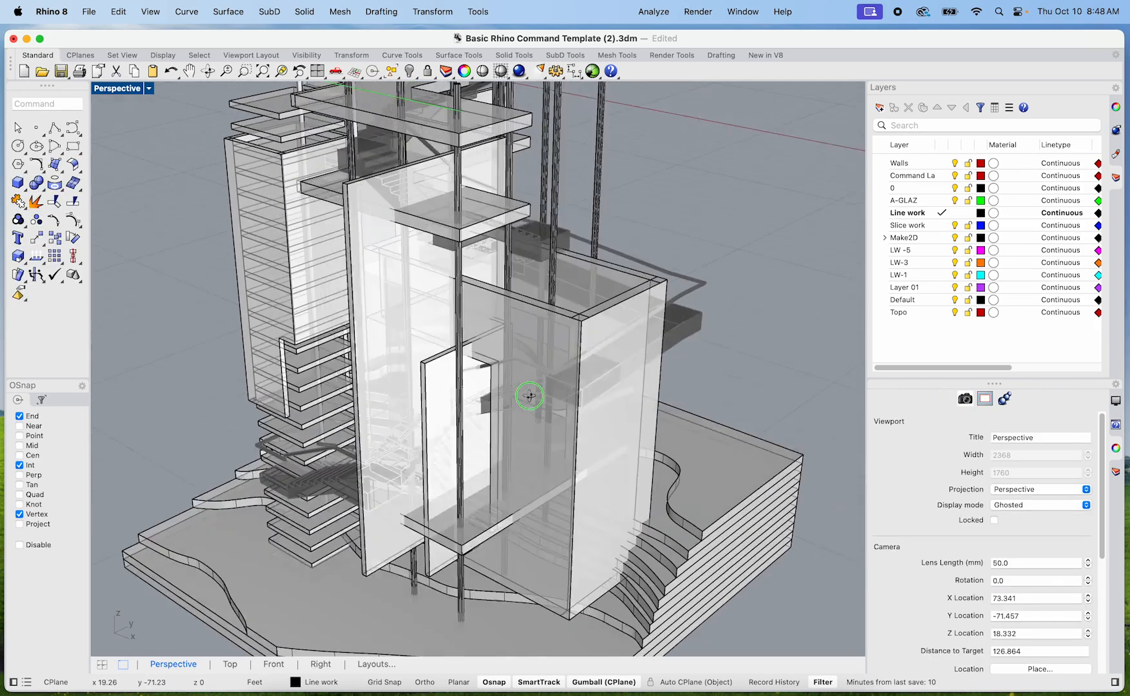
right_drag(529, 396, 511, 359)
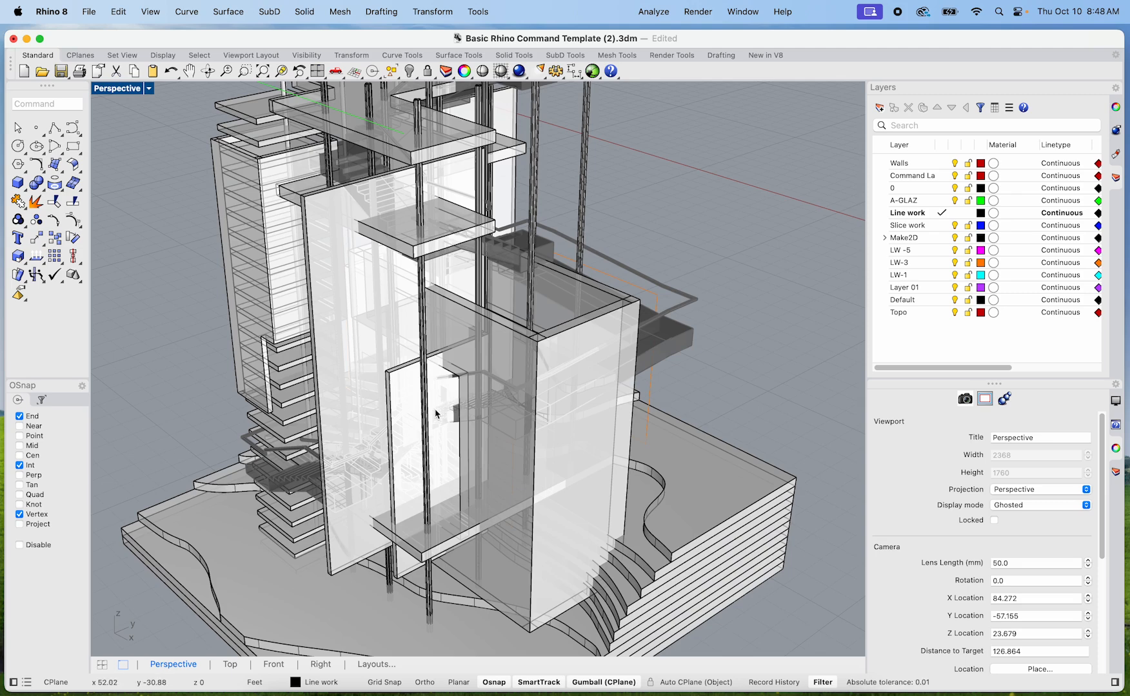
scroll(434, 418, down, 9)
scroll(417, 409, up, 9)
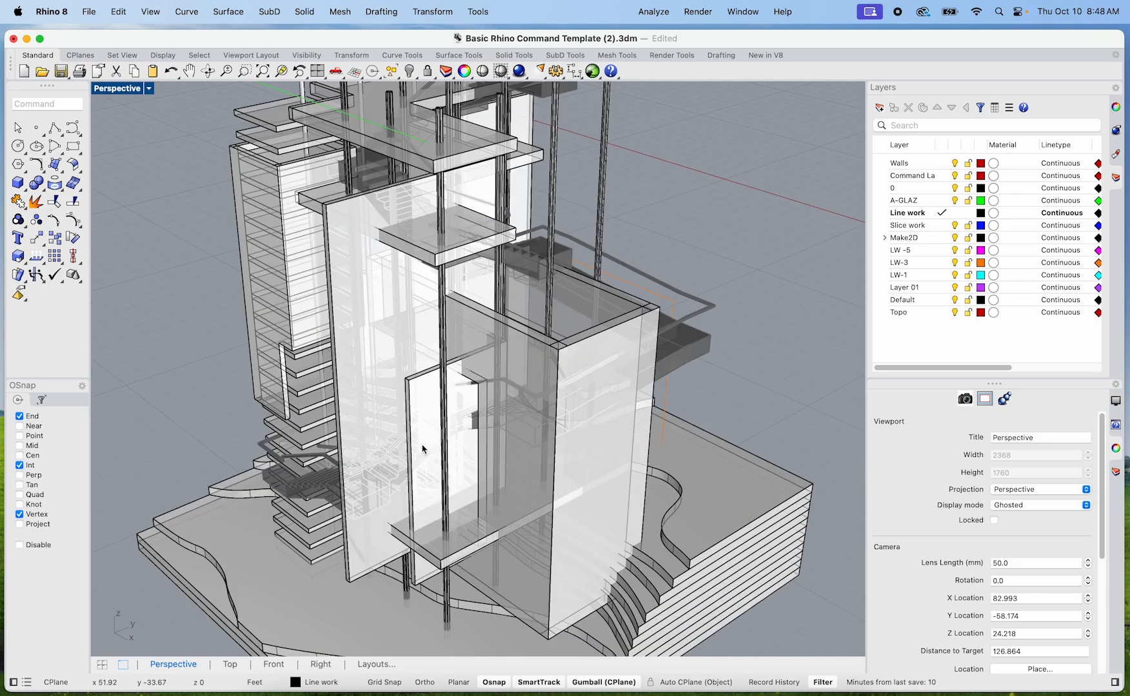
shift+right_drag(423, 450, 414, 383)
click(413, 383)
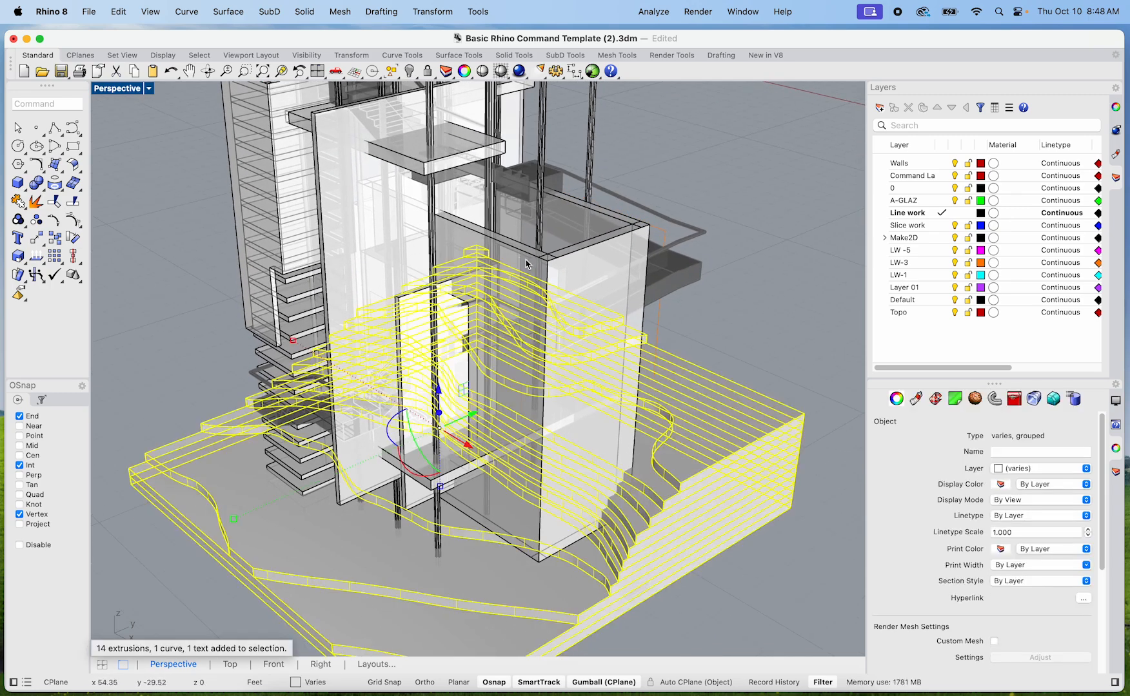
click(769, 324)
click(743, 410)
text(Lock)
key(Return)
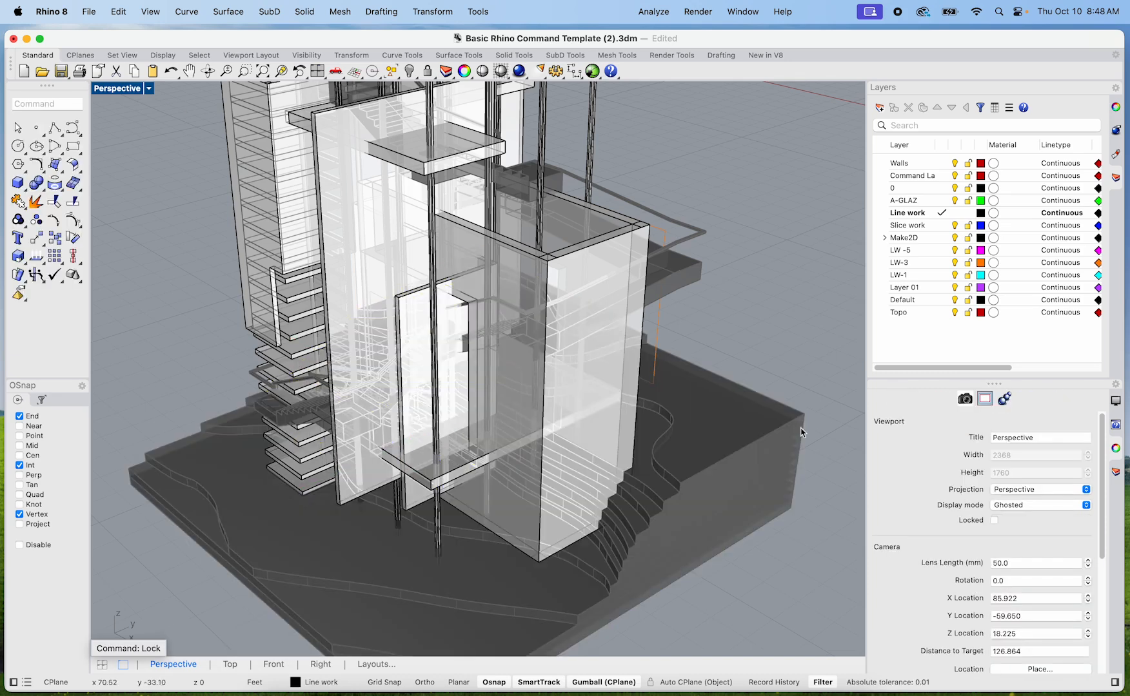
Step: Ungroup the tower on the locked topography and inspect where its base walls and columns meet the terrain
click(534, 362)
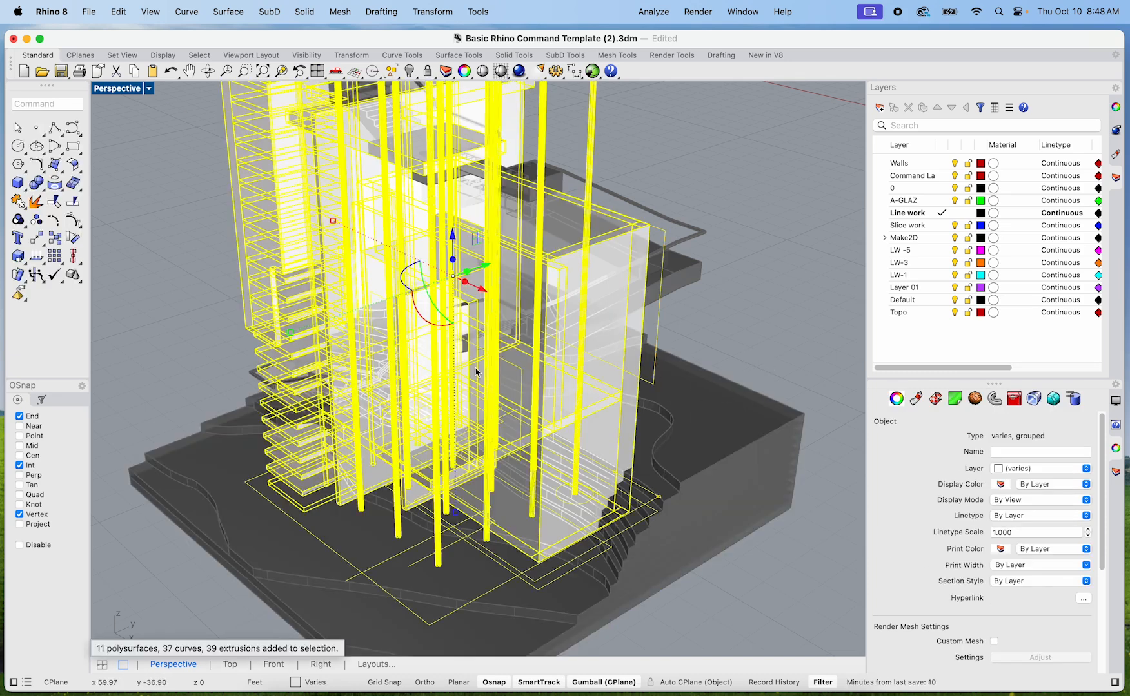
text(Ungroup)
key(Return)
click(724, 260)
mouse_move(699, 335)
right_down()
mouse_move(778, 290)
mouse_move(684, 334)
right_up()
right_drag(535, 435, 491, 432)
scroll(490, 413, up, 15)
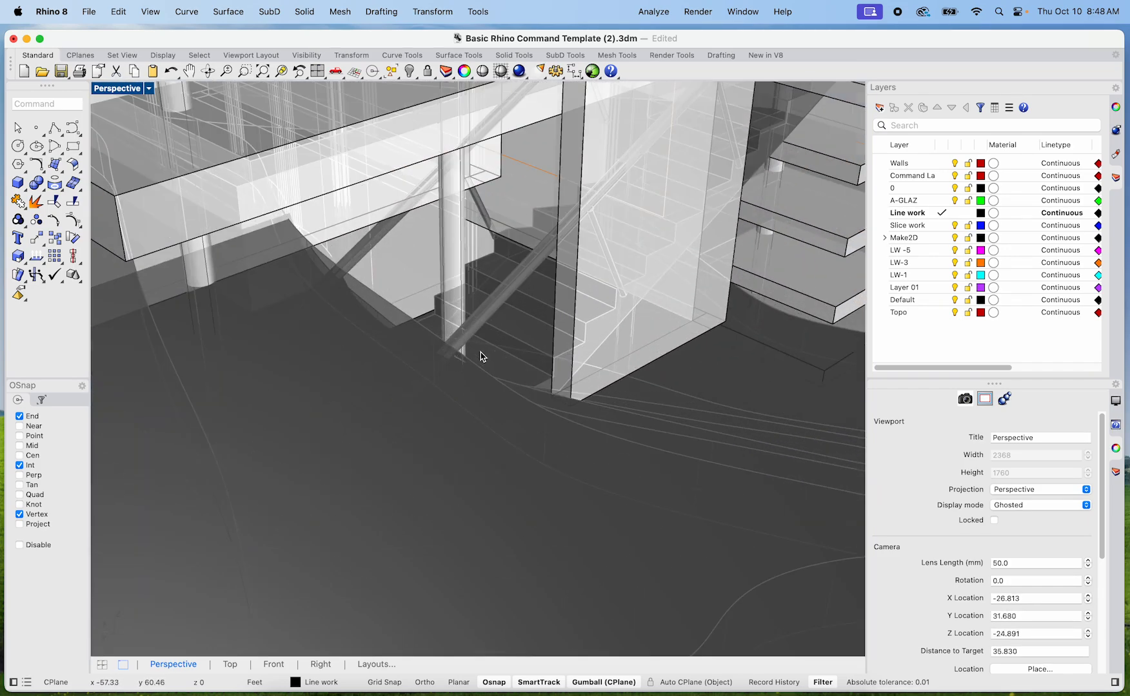
Step: Select the floor slab beside the stair inside the tower and scale it narrower along the x axis
shift+right_drag(492, 363, 454, 459)
scroll(440, 442, up, 3)
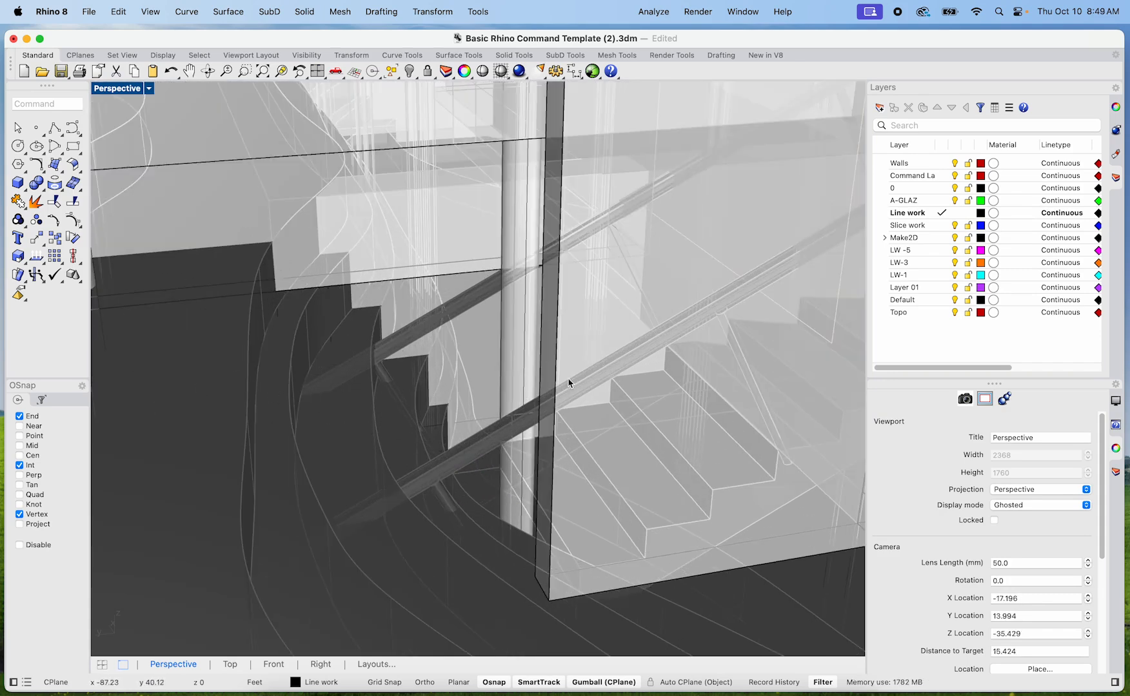
scroll(644, 397, down, 10)
right_drag(651, 406, 536, 403)
click(512, 401)
scroll(515, 368, up, 3)
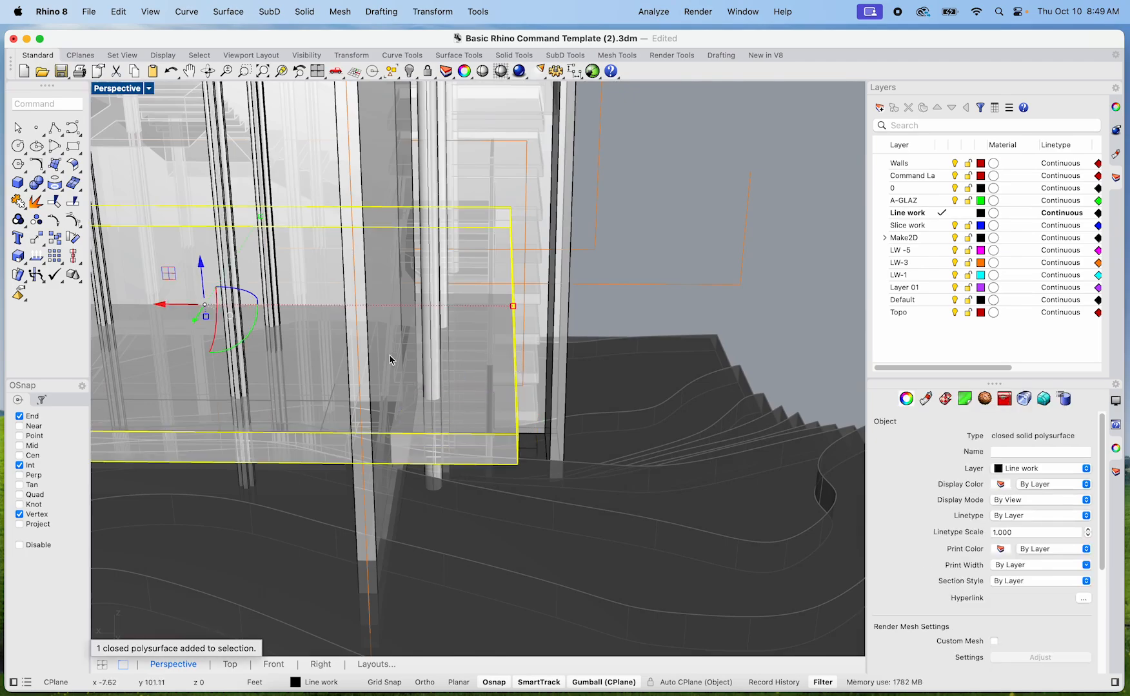
scroll(456, 424, down, 8)
right_drag(456, 423, 221, 428)
scroll(221, 429, up, 5)
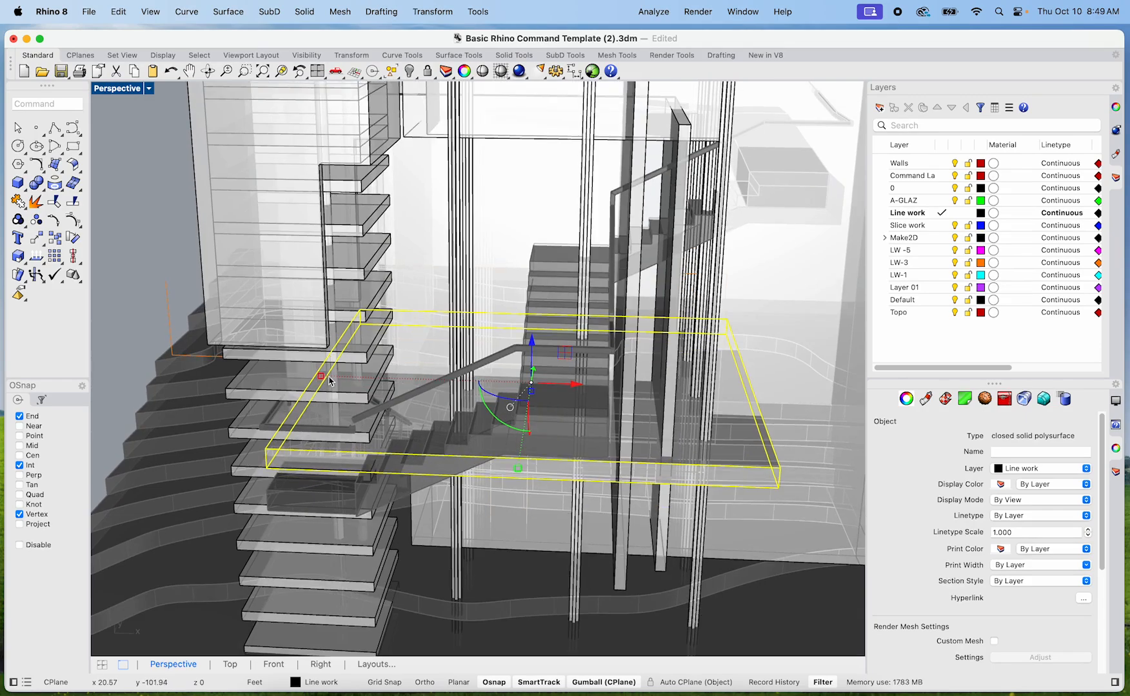
drag(329, 381, 342, 379)
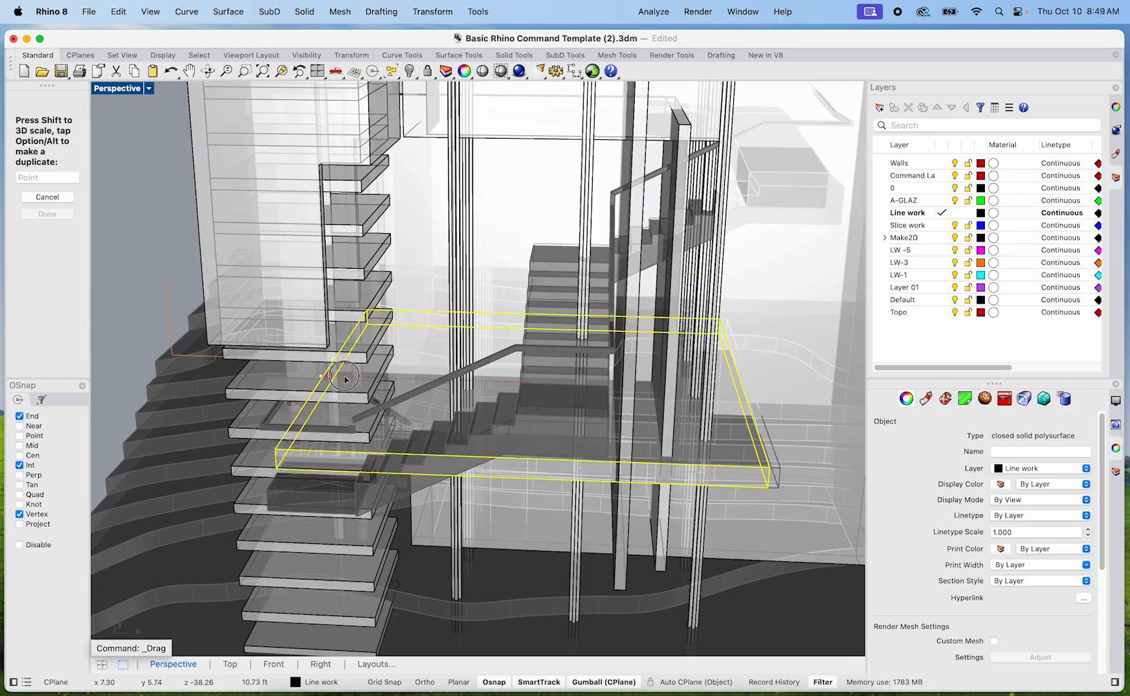
drag(427, 390, 456, 390)
Step: Scale the slab further along the x axis into a narrow strip close to the stair landing's width
scroll(625, 423, up, 7)
mouse_move(495, 427)
shift+right_down()
mouse_move(454, 433)
mouse_move(507, 423)
shift+right_up()
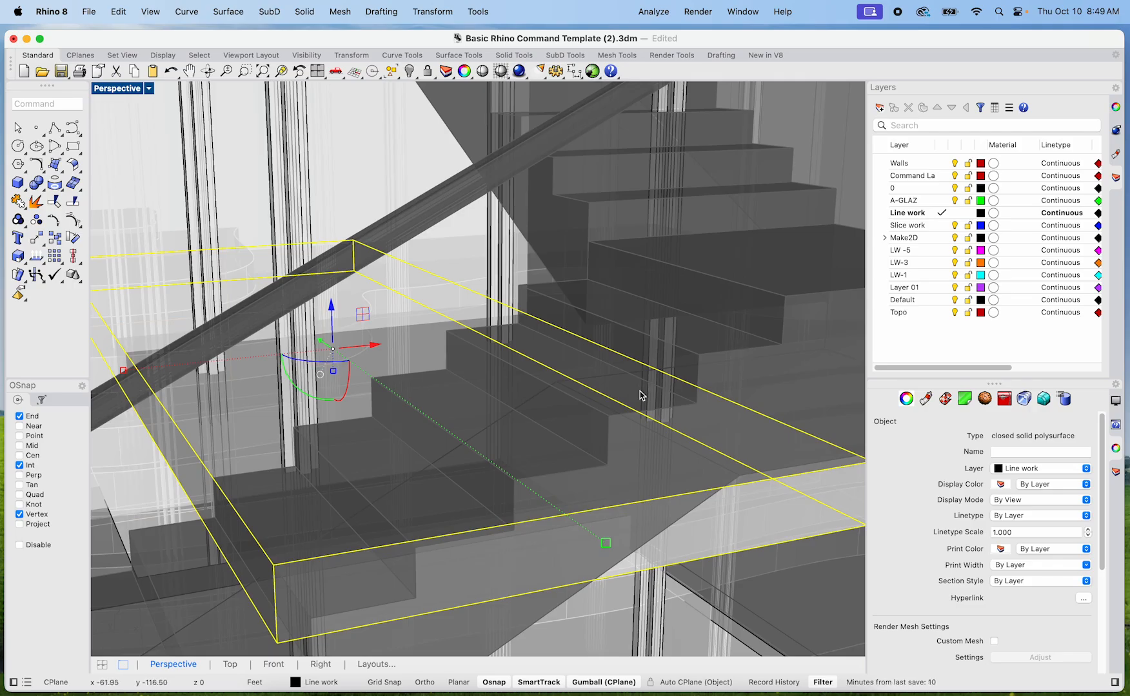
shift+right_drag(640, 393, 633, 335)
scroll(301, 401, down, 5)
right_drag(301, 402, 720, 390)
drag(700, 391, 691, 394)
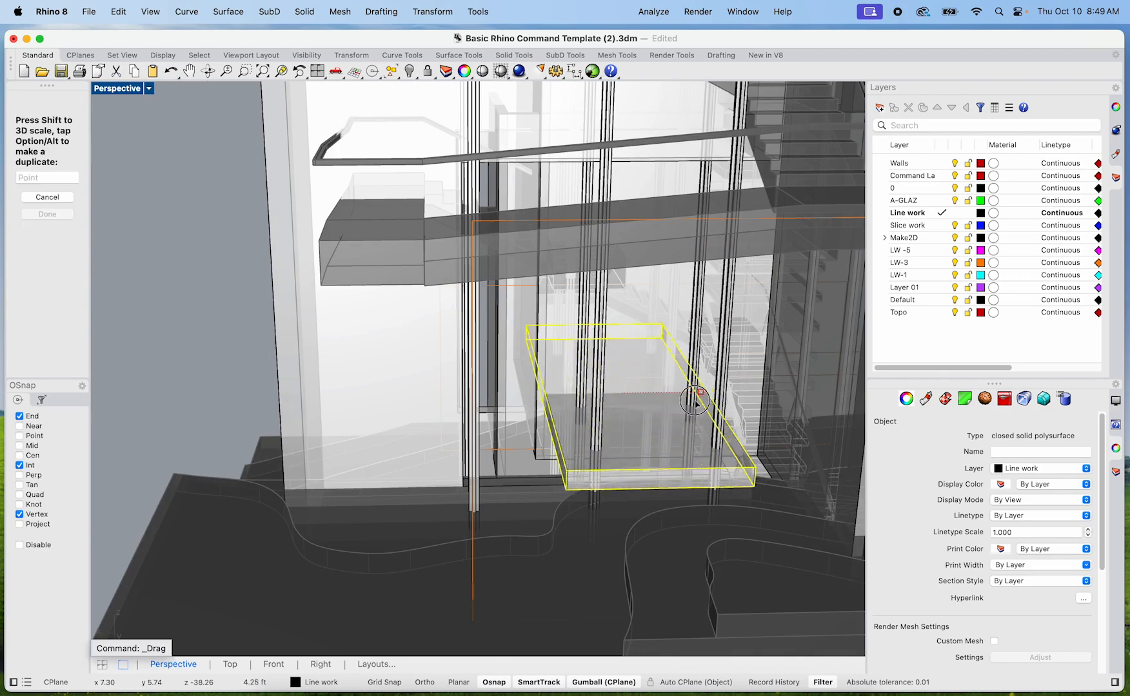
drag(649, 404, 650, 405)
right_drag(650, 404, 404, 403)
scroll(407, 390, up, 4)
drag(428, 379, 511, 387)
right_drag(511, 387, 523, 451)
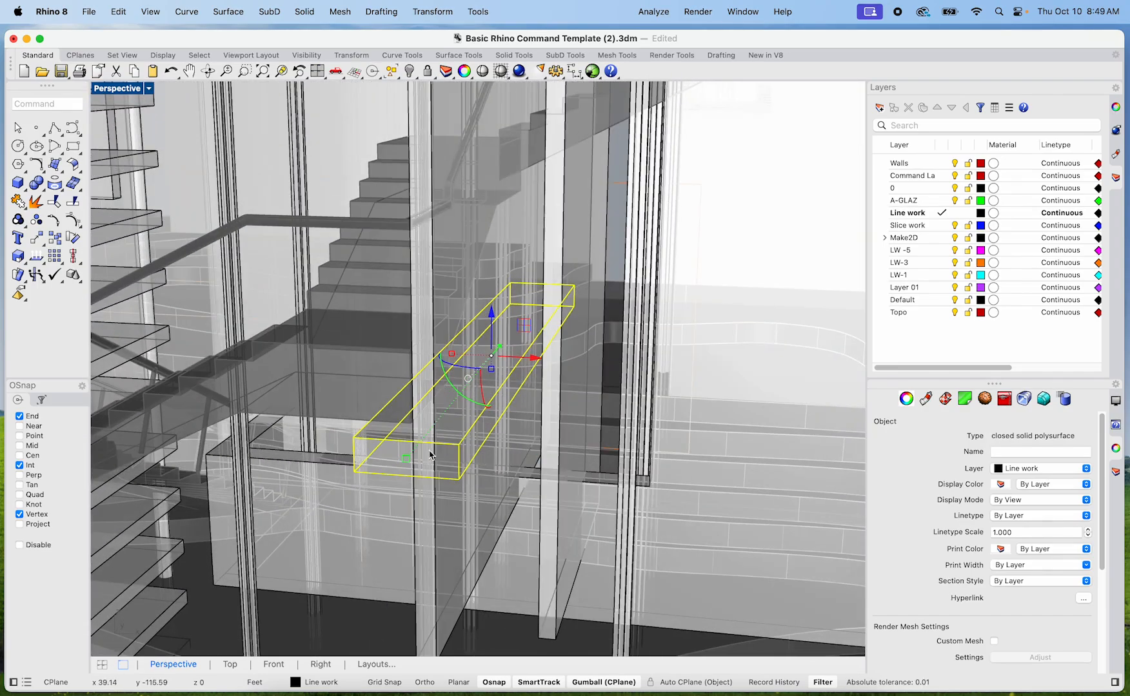
Step: Lengthen the narrow slab along the y axis and move it from its upper end corner onto the matching corner of the stair landing
drag(406, 459, 371, 497)
mouse_move(371, 496)
right_down()
mouse_move(321, 469)
mouse_move(361, 480)
right_up()
text(m)
key(Return)
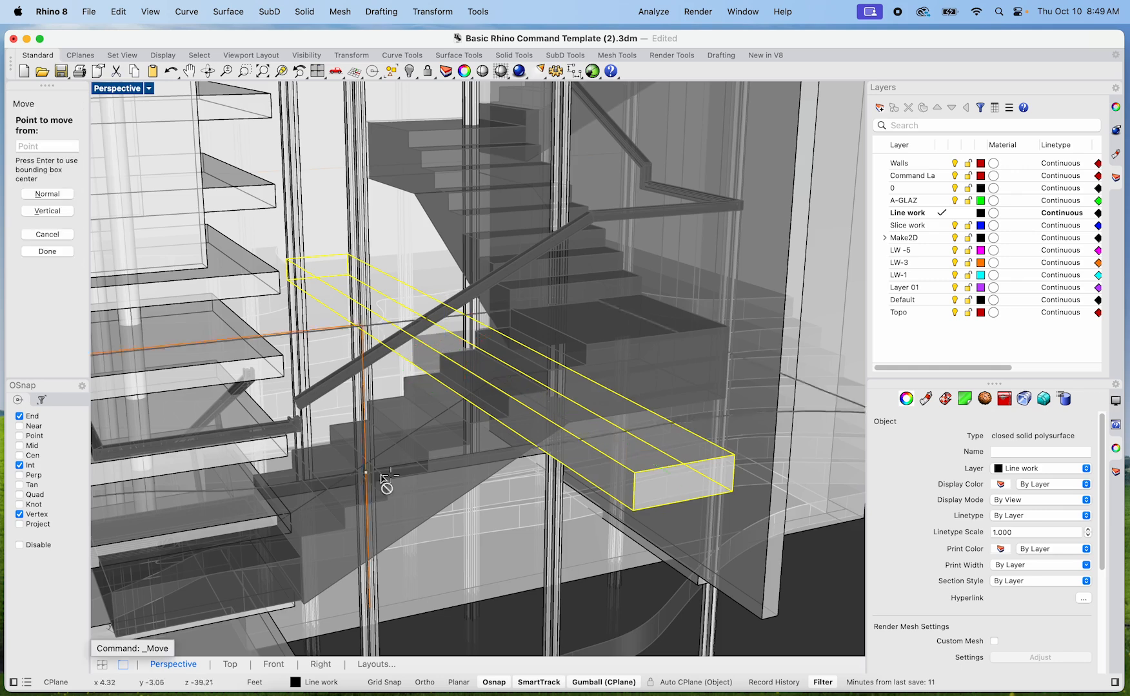
click(733, 455)
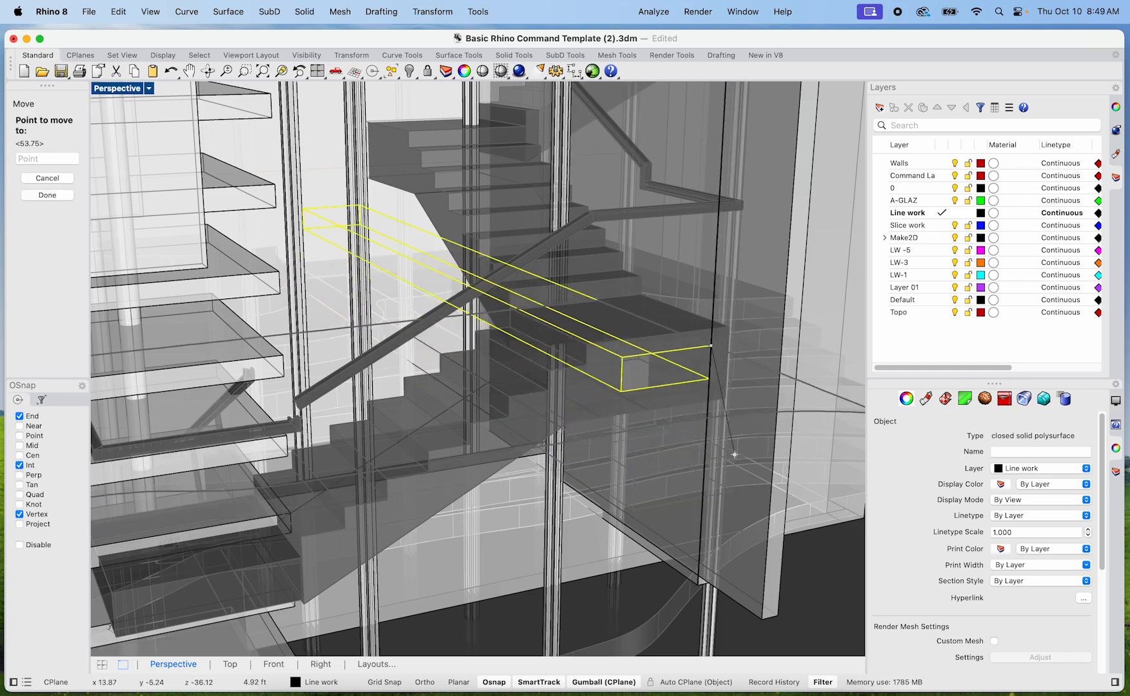
click(723, 330)
scroll(625, 460, up, 10)
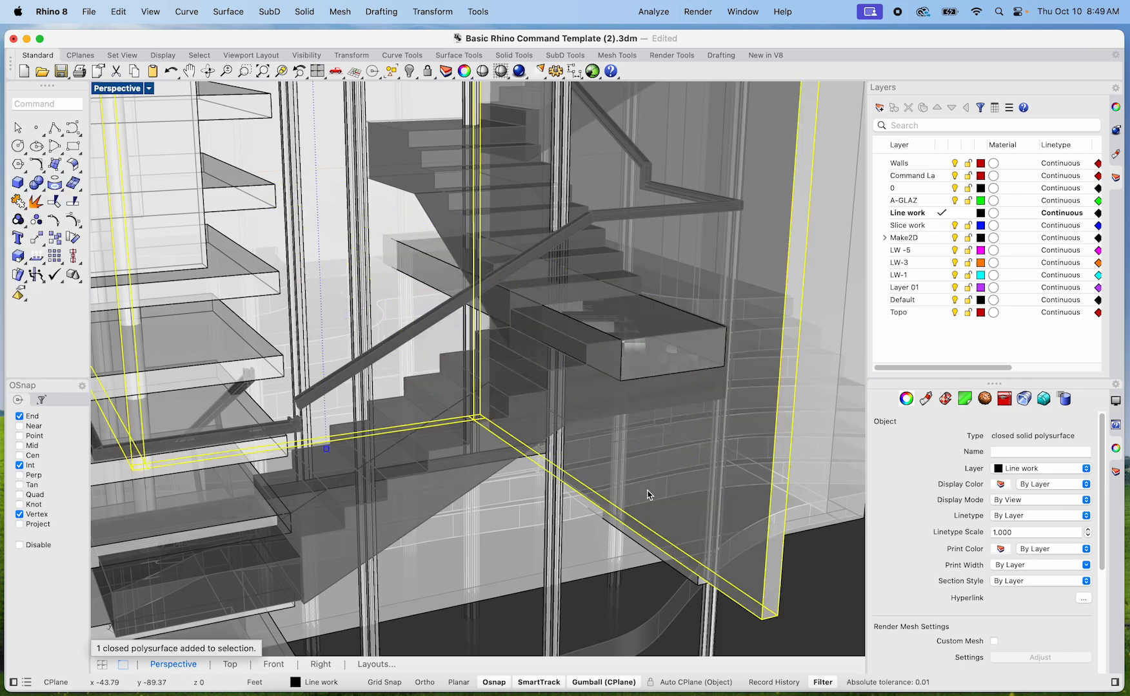
Step: Switch the perspective view to Shaded display and examine where the slab overlaps the stair landing
scroll(558, 521, down, 10)
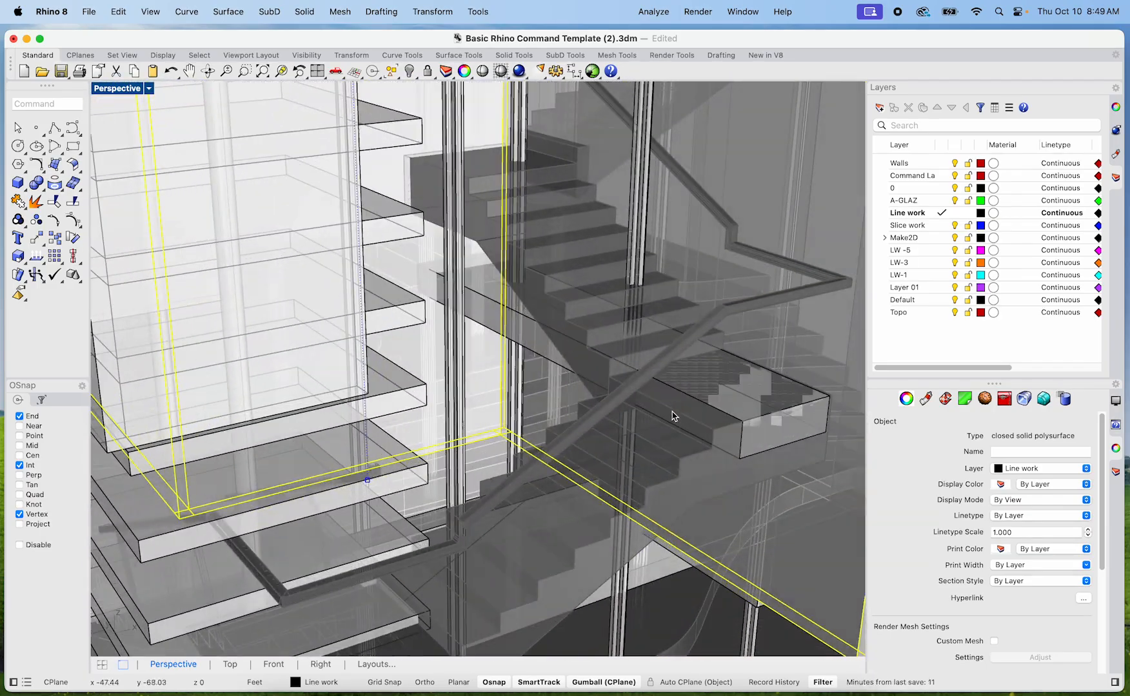
right_drag(672, 416, 378, 345)
click(132, 92)
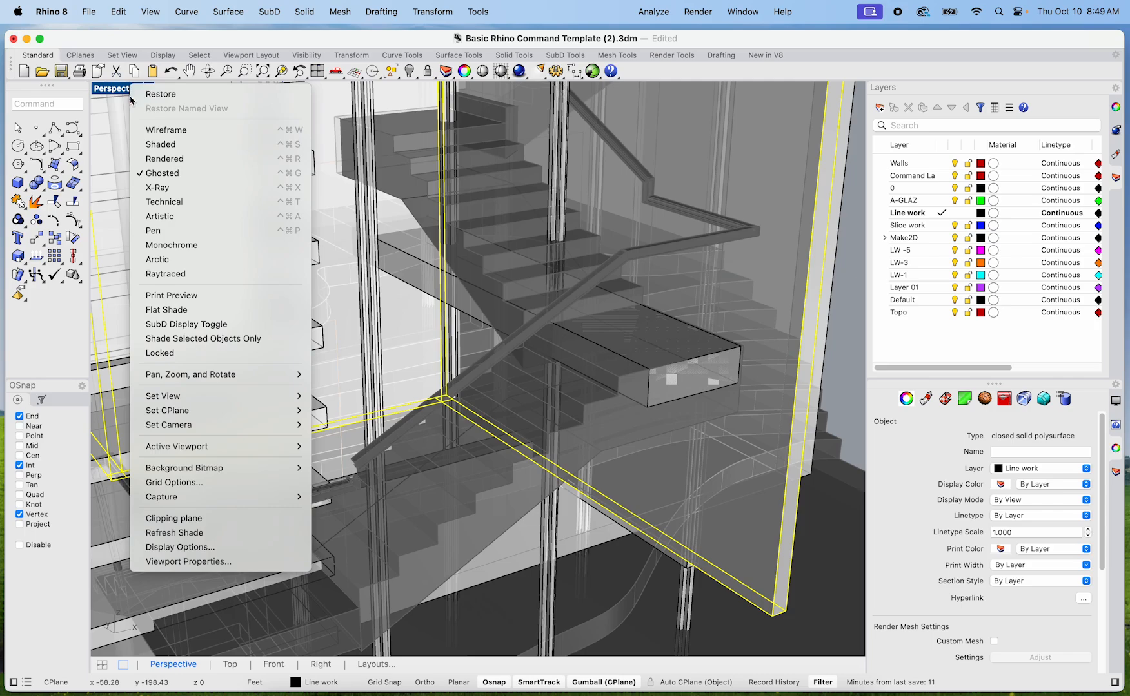
click(186, 144)
right_drag(553, 328, 587, 384)
scroll(553, 381, up, 10)
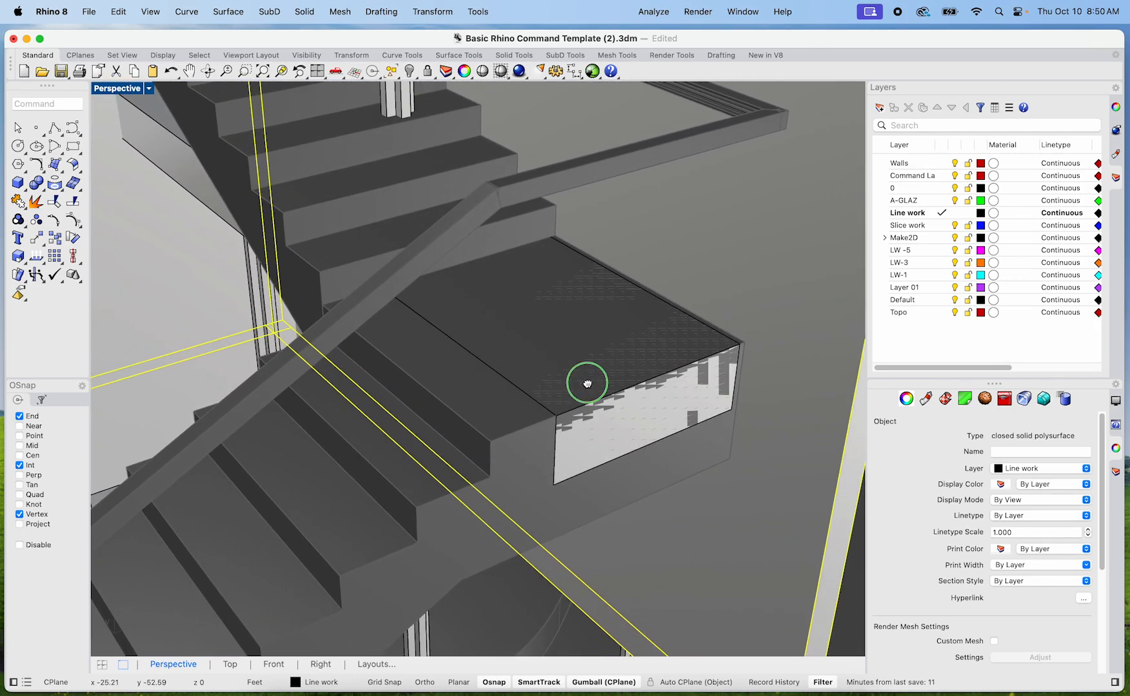
click(595, 419)
drag(650, 413, 471, 294)
click(616, 410)
scroll(612, 410, down, 7)
shift+right_drag(600, 411, 516, 373)
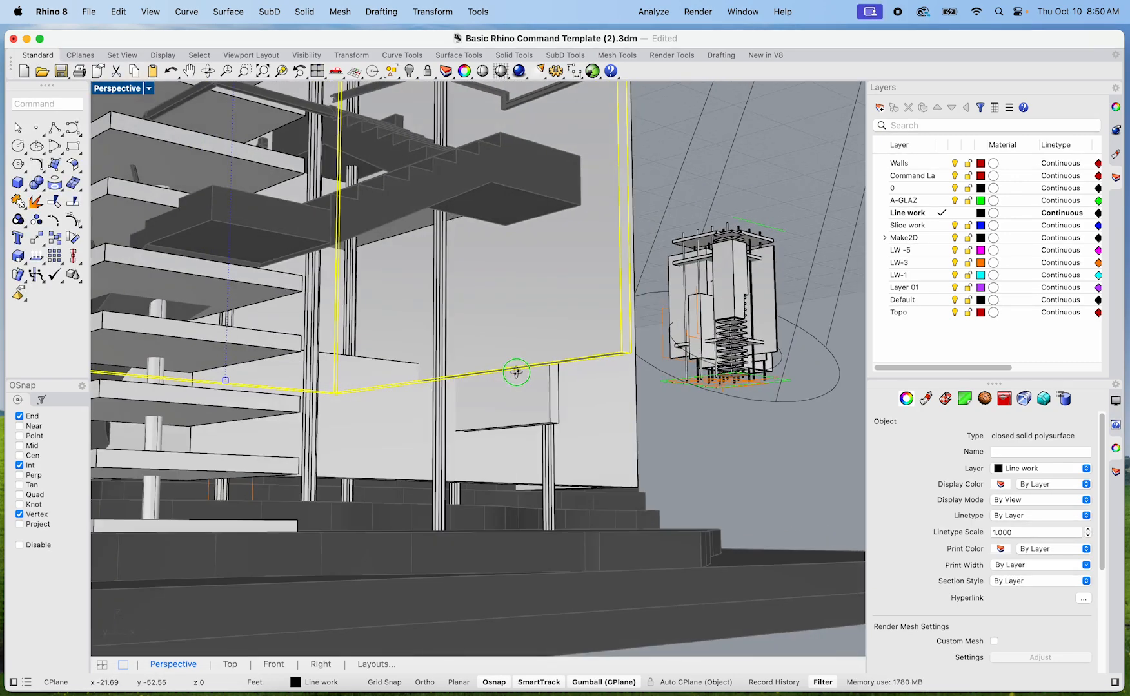
Step: Select the row of four columns running through the stair and move them together along the x axis to clear it
scroll(421, 250, up, 5)
click(419, 252)
right_drag(450, 357, 418, 526)
scroll(591, 426, down, 10)
click(397, 433)
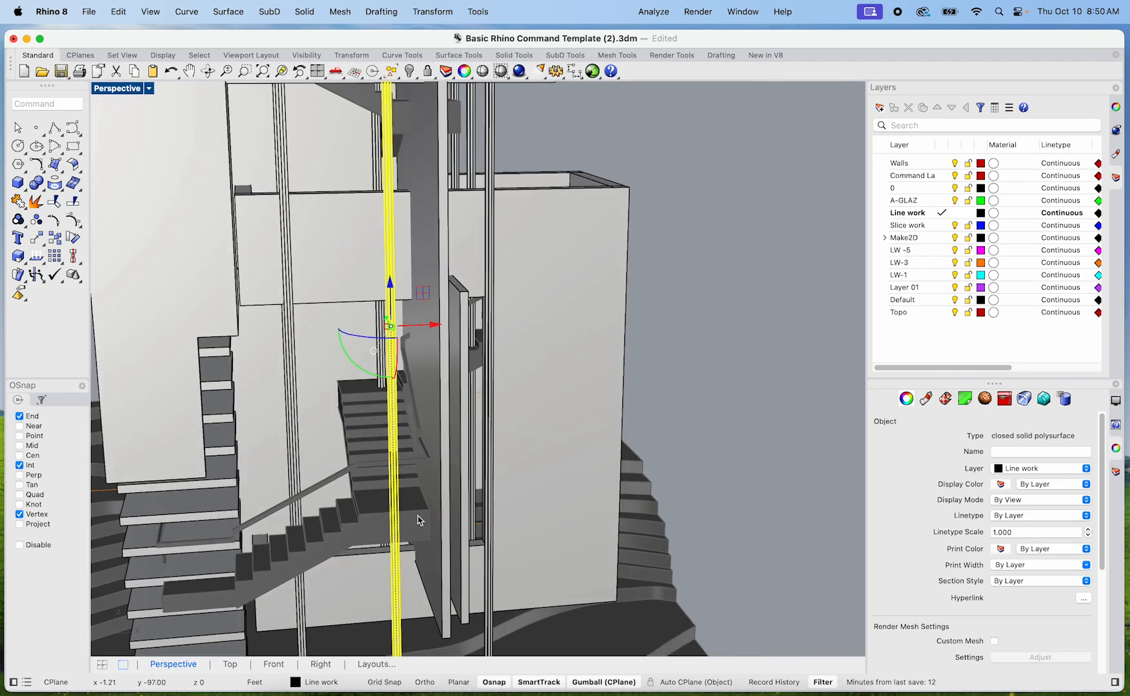
right_drag(431, 371, 444, 377)
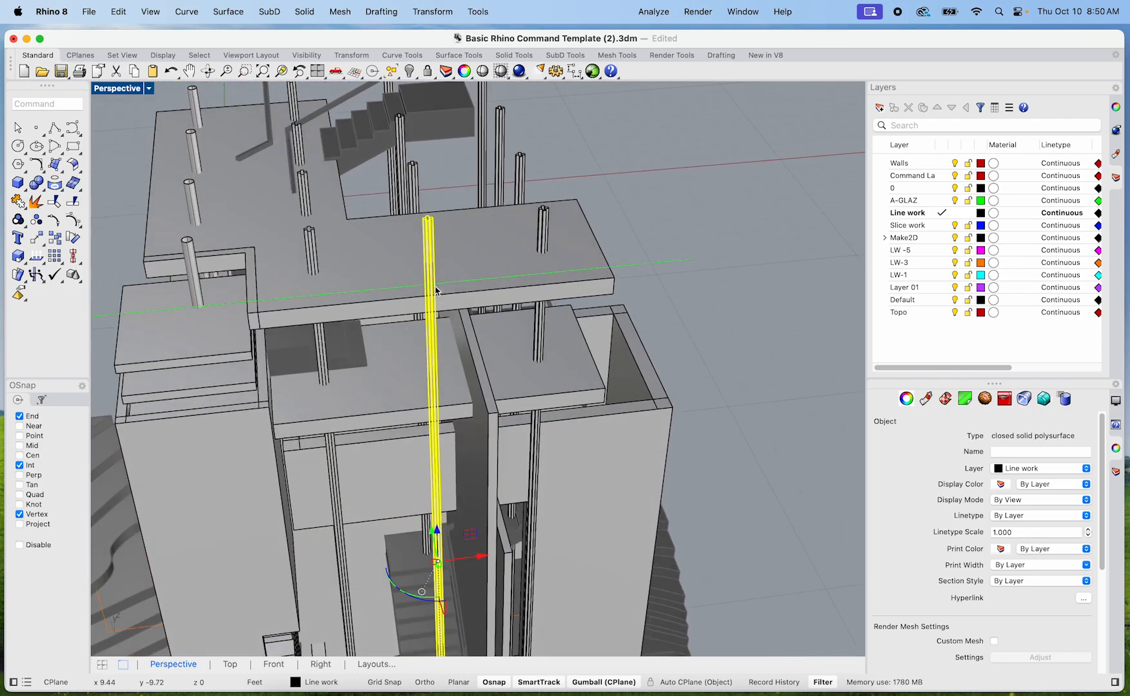
right_drag(403, 148, 400, 200)
scroll(398, 211, up, 5)
scroll(397, 211, down, 5)
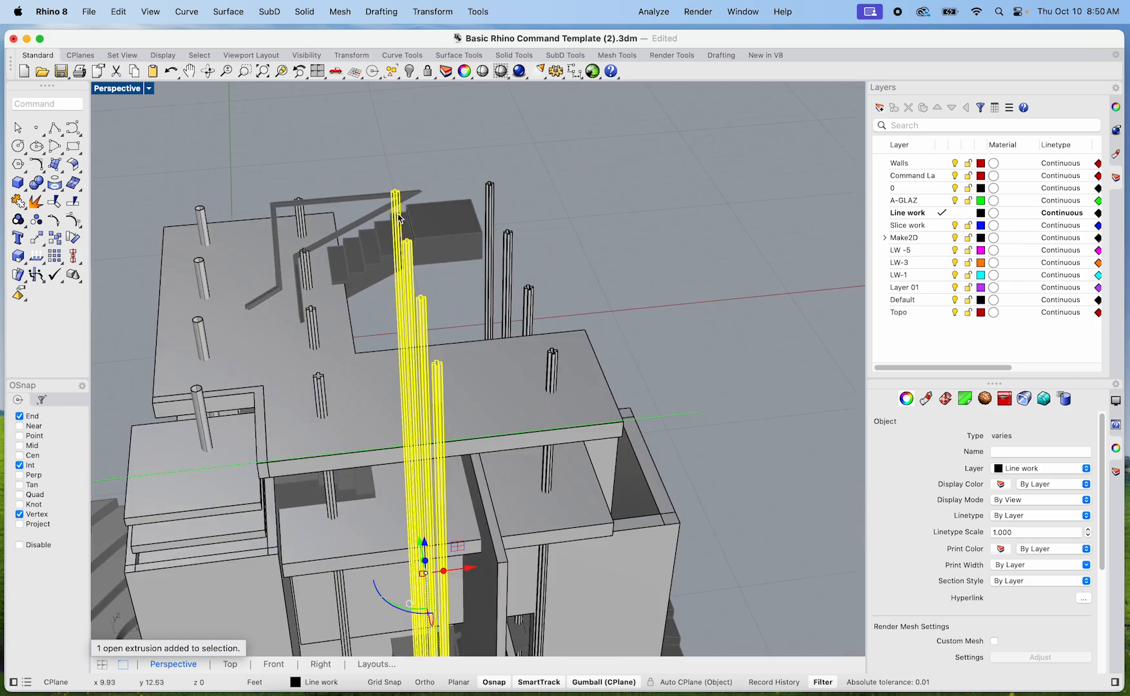
drag(471, 571, 520, 559)
click(649, 419)
Step: Examine the stair, column bases and outer walls from several sides for clashes and gaps at the terrain
right_drag(675, 438, 530, 403)
scroll(429, 190, up, 6)
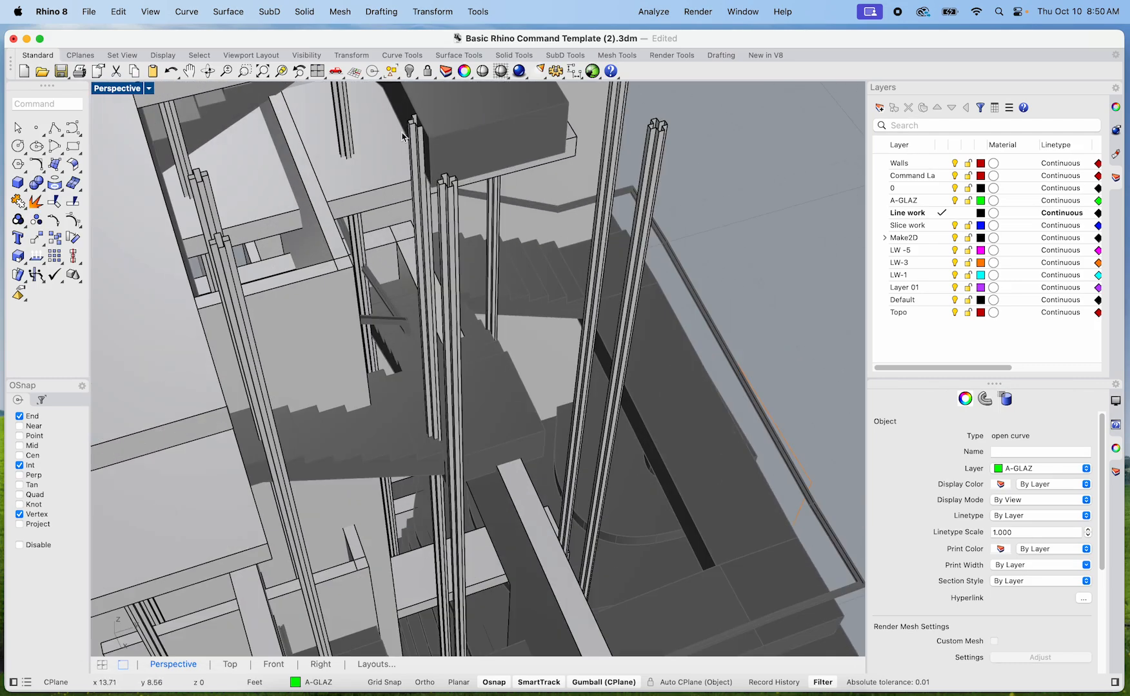
scroll(411, 159, down, 8)
right_drag(411, 226, 447, 338)
scroll(385, 313, up, 10)
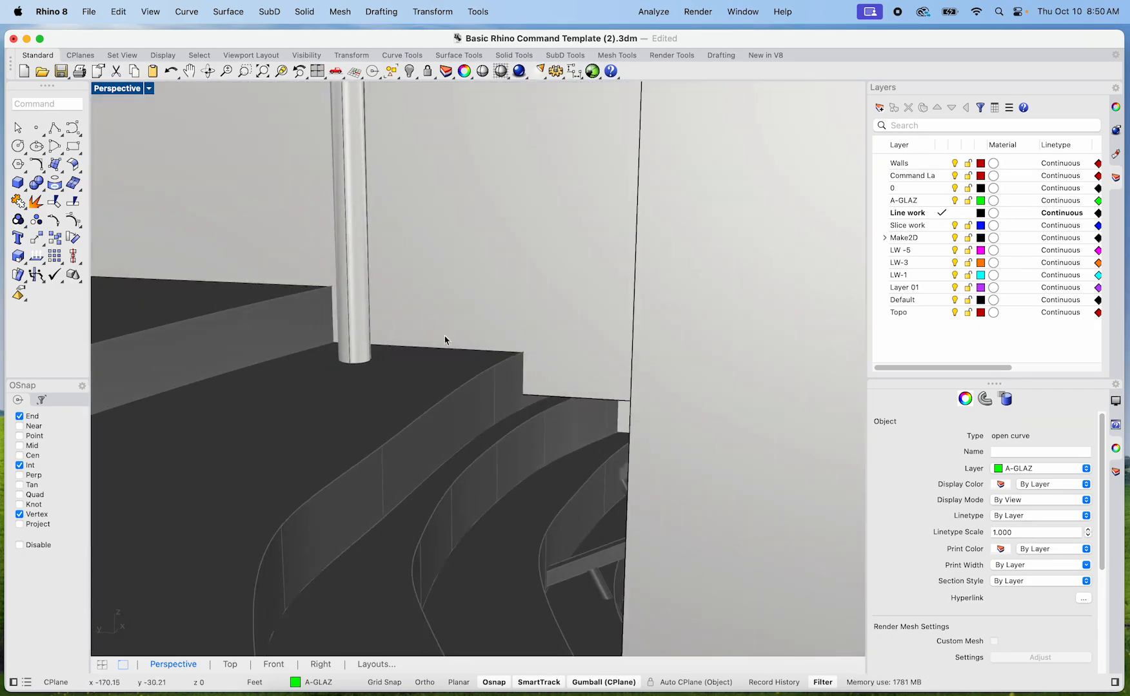
scroll(446, 338, down, 8)
right_drag(492, 378, 349, 403)
scroll(345, 424, up, 3)
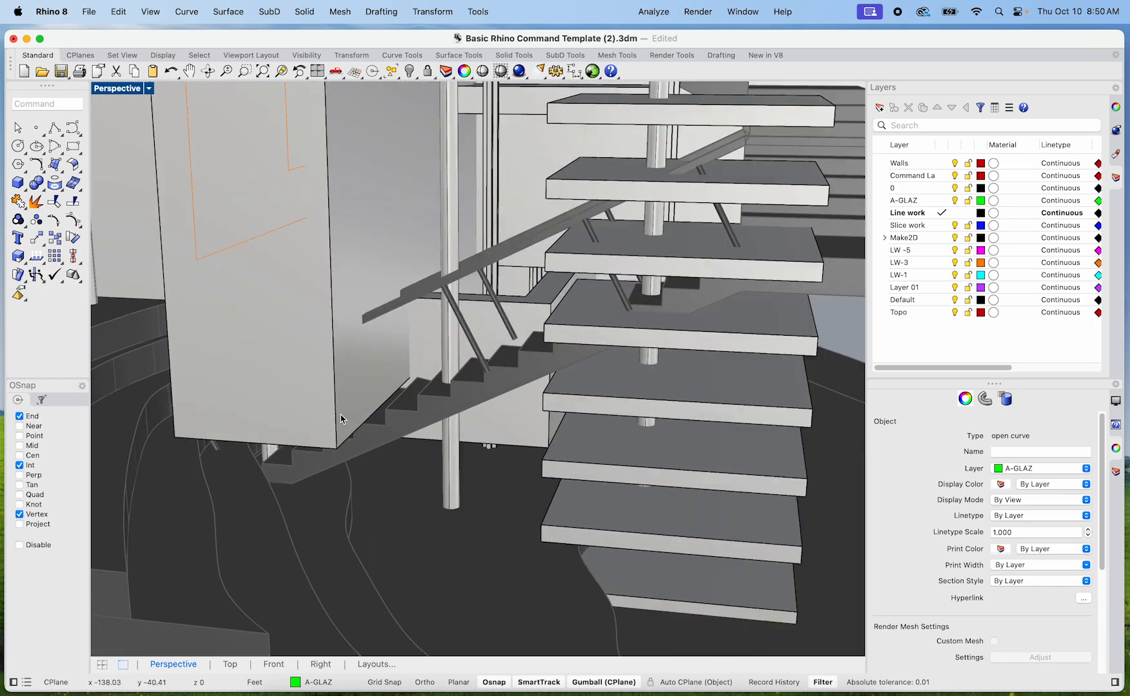
Step: Select the smaller bent wall hanging over the lower stair and move it up along the z axis
click(336, 419)
scroll(353, 361, down, 6)
shift+right_drag(357, 314, 310, 398)
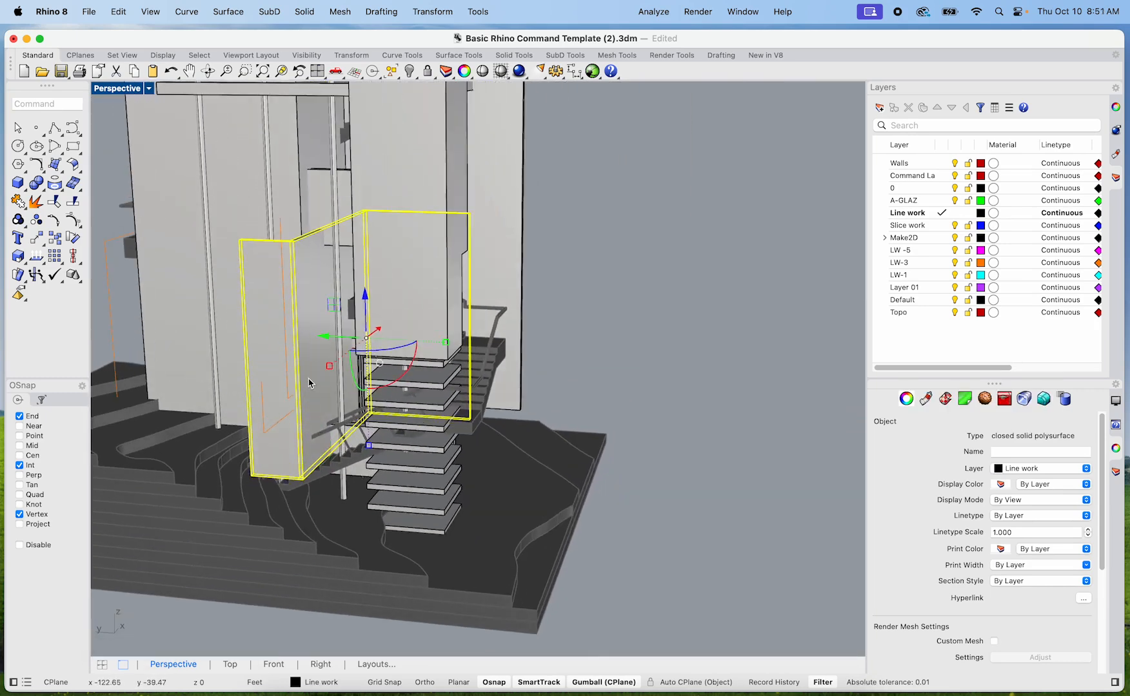
scroll(313, 361, up, 3)
drag(400, 278, 410, 197)
click(676, 285)
Step: Examine from above how the stair landing fits between the surrounding columns and walls
right_drag(676, 285, 545, 437)
right_drag(699, 419, 563, 315)
scroll(562, 311, up, 8)
scroll(562, 316, up, 5)
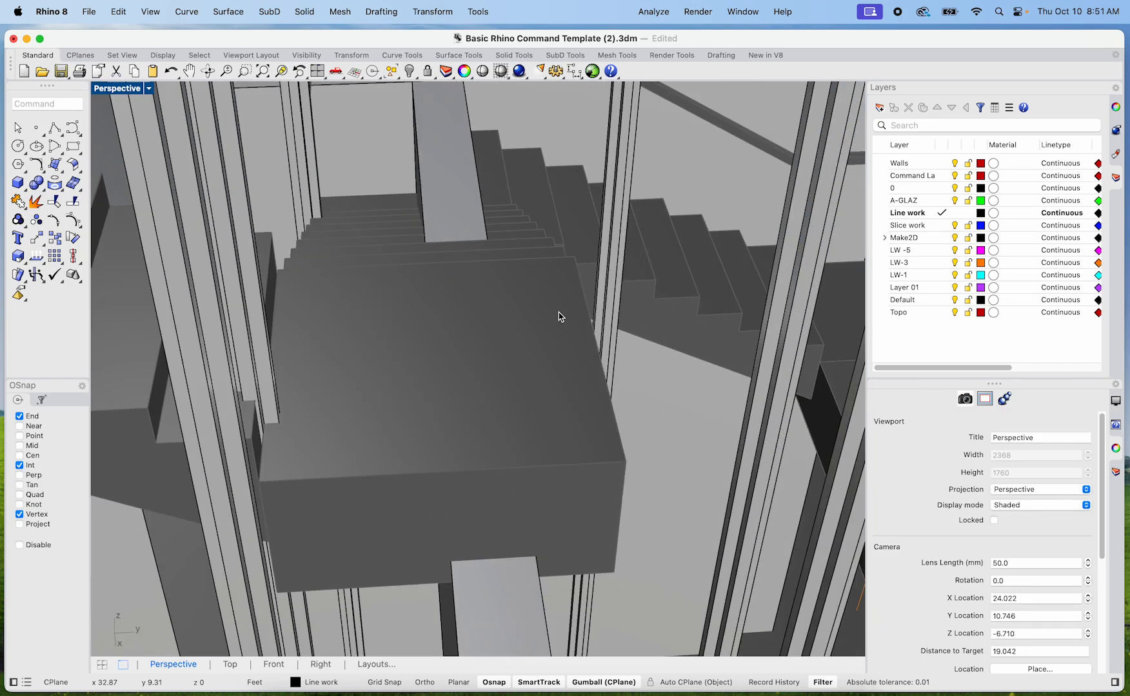
scroll(559, 319, down, 10)
right_drag(557, 320, 521, 314)
scroll(521, 314, down, 10)
Step: Reduce the height of the smaller bent wall by scaling it vertically so its base sits higher above the lower stair
scroll(462, 290, up, 12)
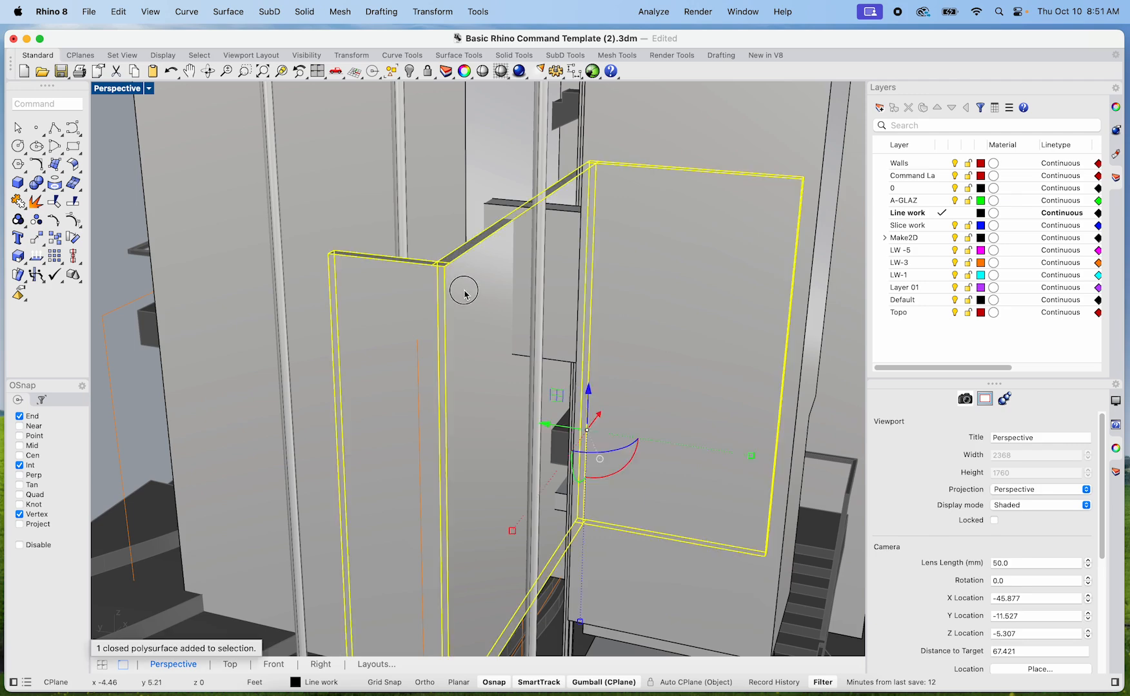
click(553, 377)
scroll(591, 523, down, 3)
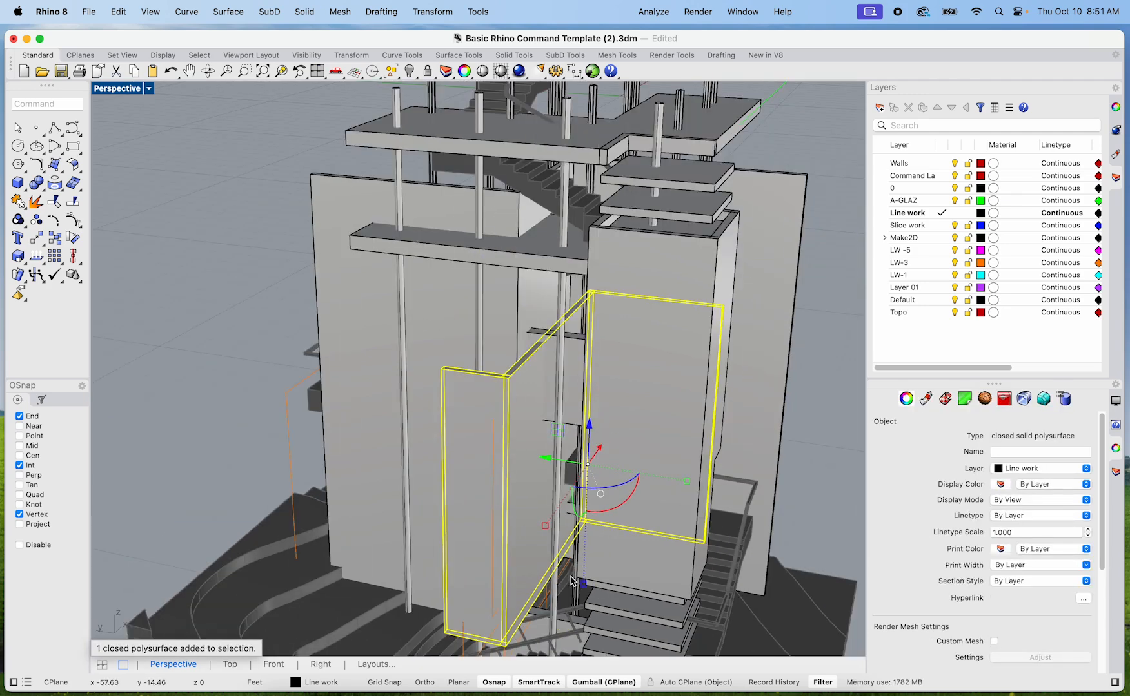
scroll(571, 580, up, 8)
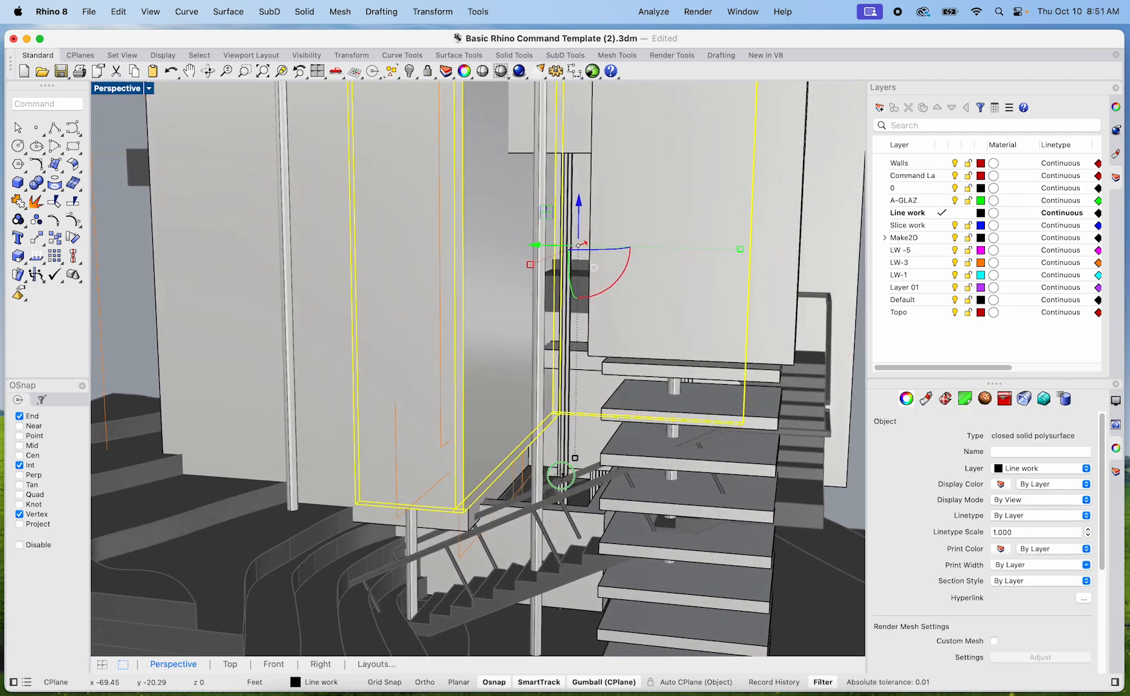
drag(575, 460, 576, 402)
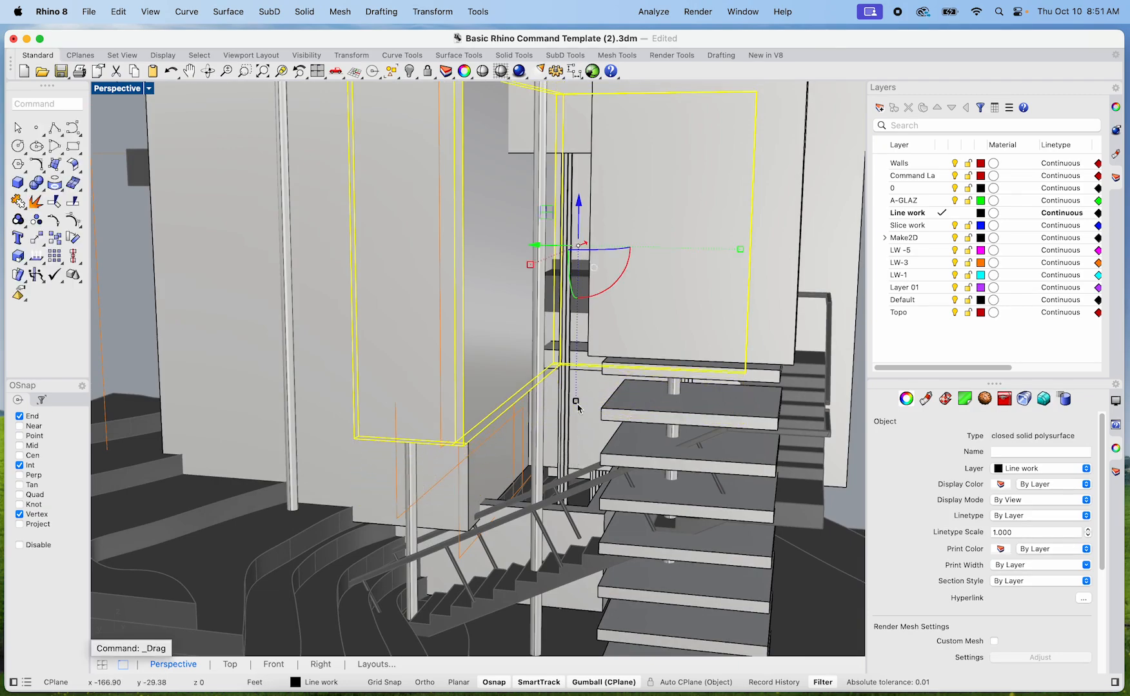
click(858, 498)
Step: Select the tall bent wall behind the stacked treads and scale it vertically until its base reaches the terrain
scroll(855, 500, down, 5)
right_drag(842, 505, 653, 484)
scroll(541, 492, up, 5)
scroll(537, 462, up, 6)
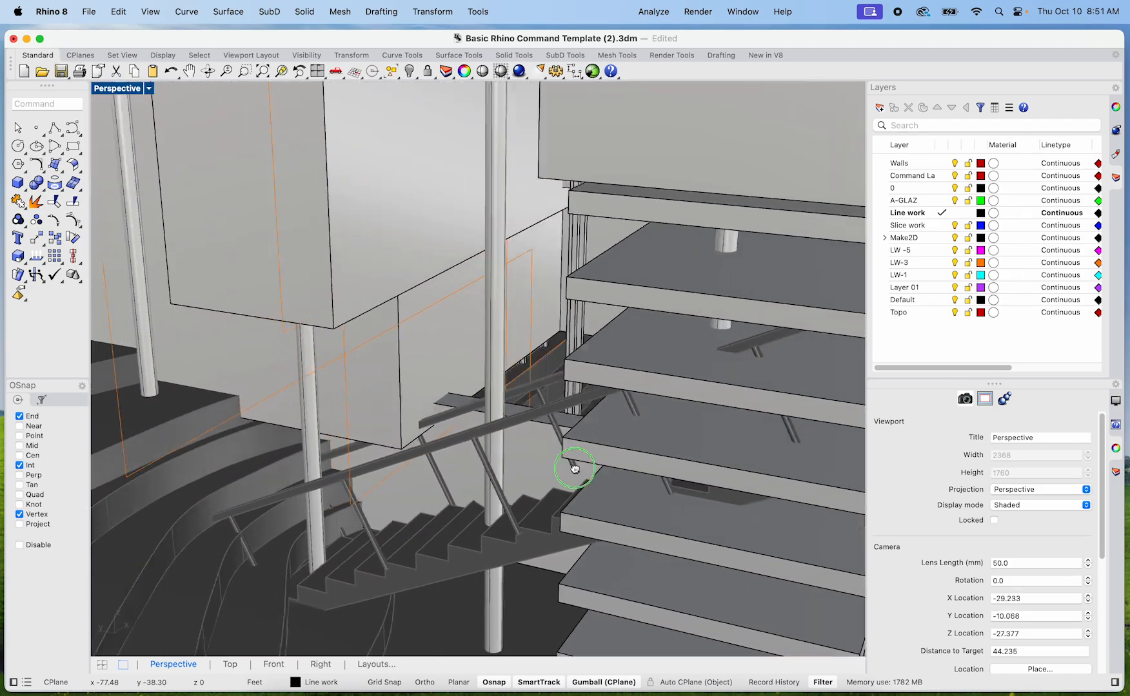
shift+right_drag(575, 469, 635, 470)
click(439, 441)
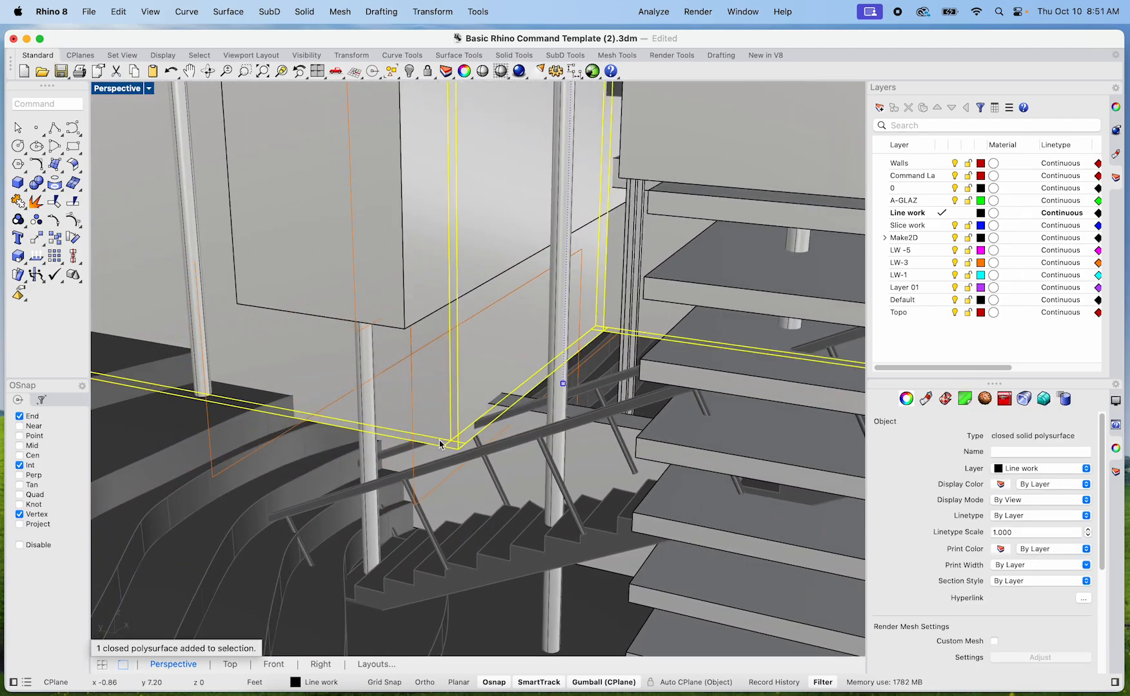
scroll(461, 410, down, 6)
right_drag(462, 410, 501, 471)
shift+right_drag(502, 176, 393, 342)
drag(469, 514, 485, 514)
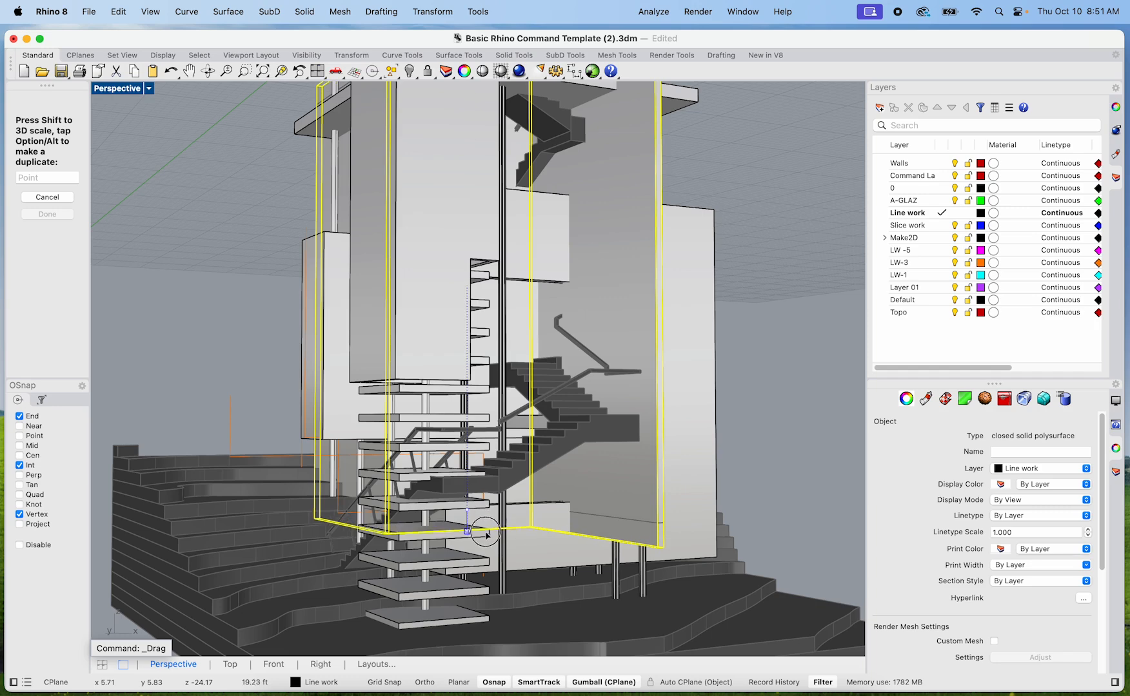
drag(485, 536, 487, 608)
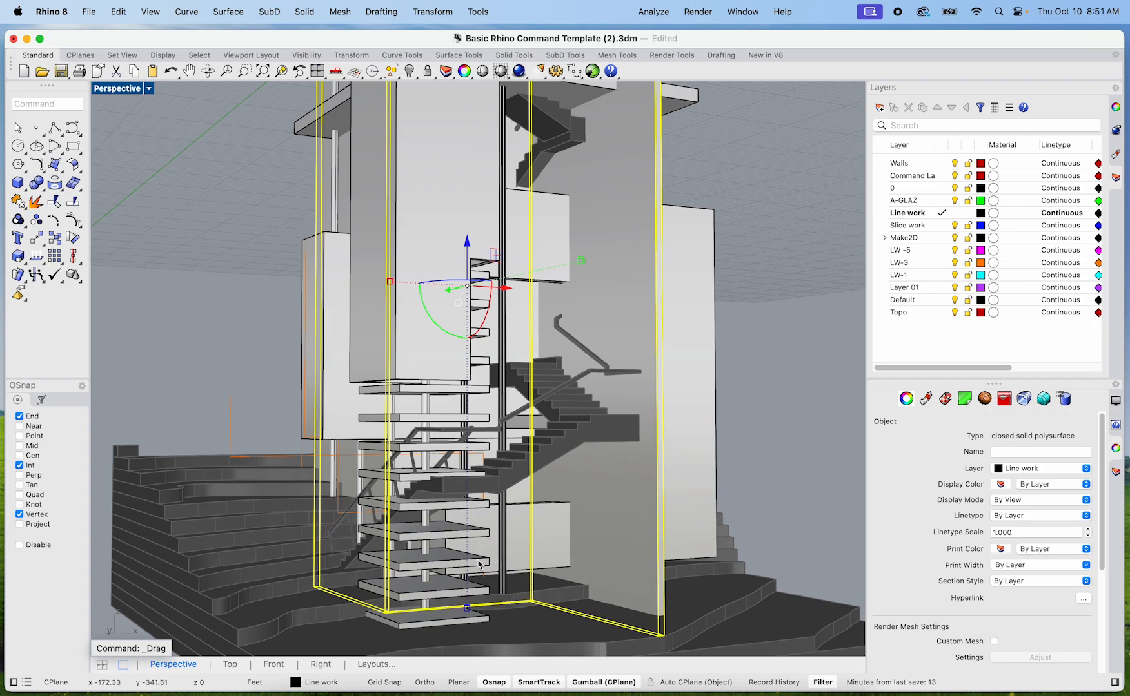
click(758, 456)
Step: Check the bent walls above the lower stair and switch from the maximized perspective view to the four-viewport layout
scroll(532, 373, up, 10)
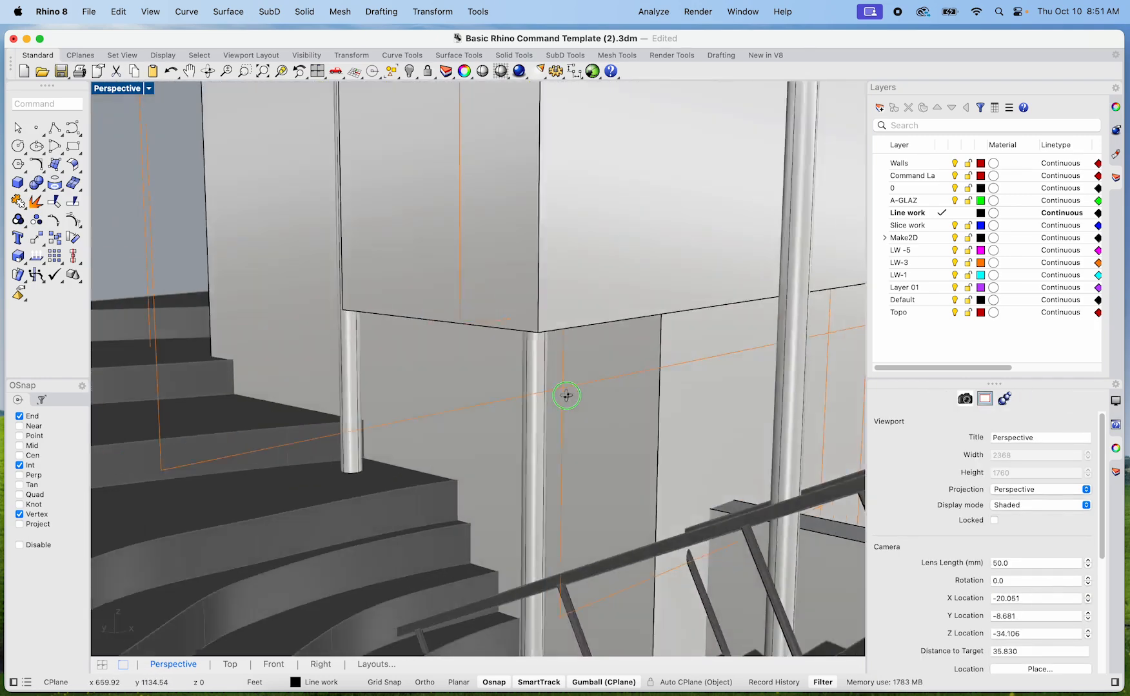
right_drag(566, 395, 467, 449)
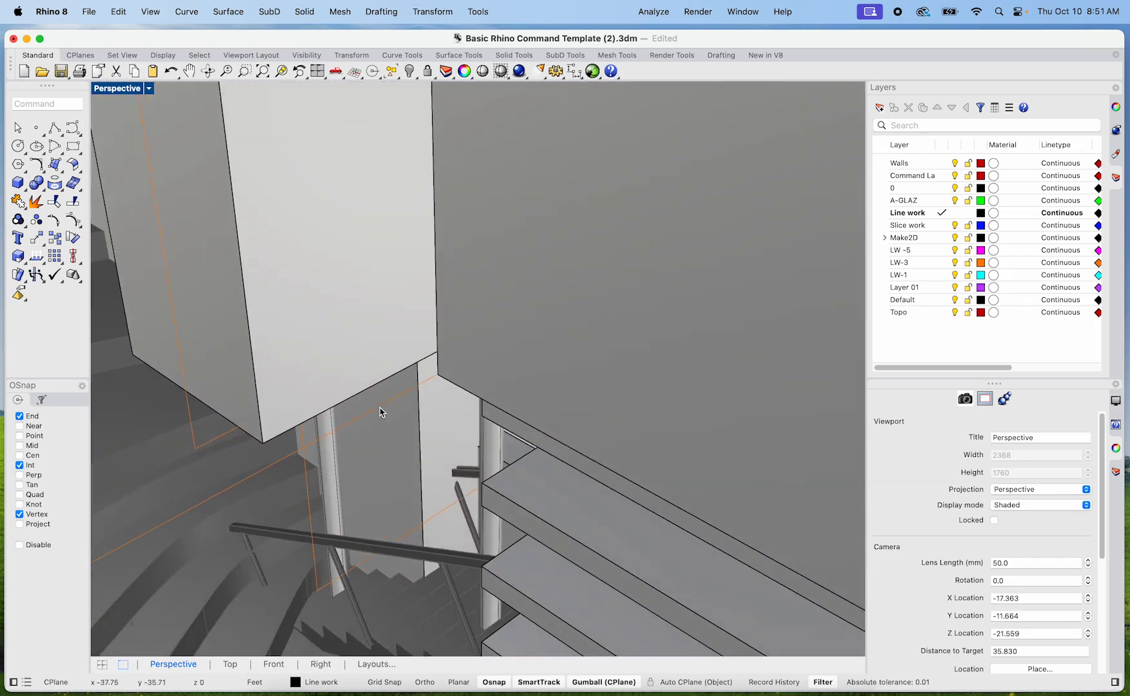
scroll(404, 428, down, 5)
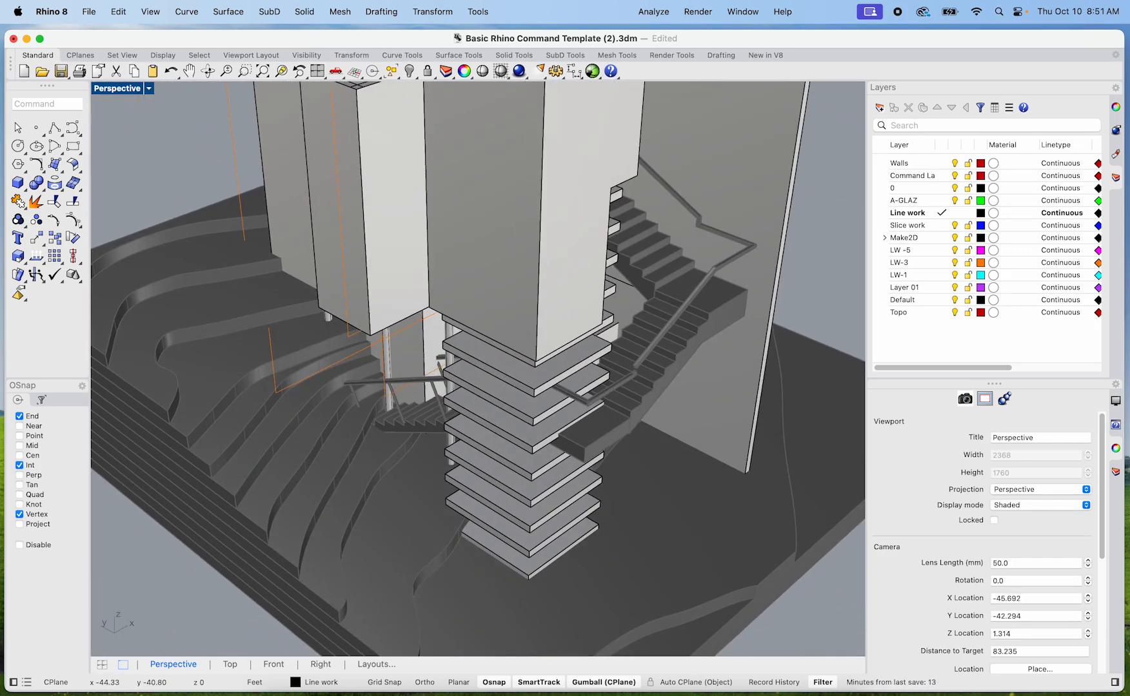
text(Rec)
key(Return)
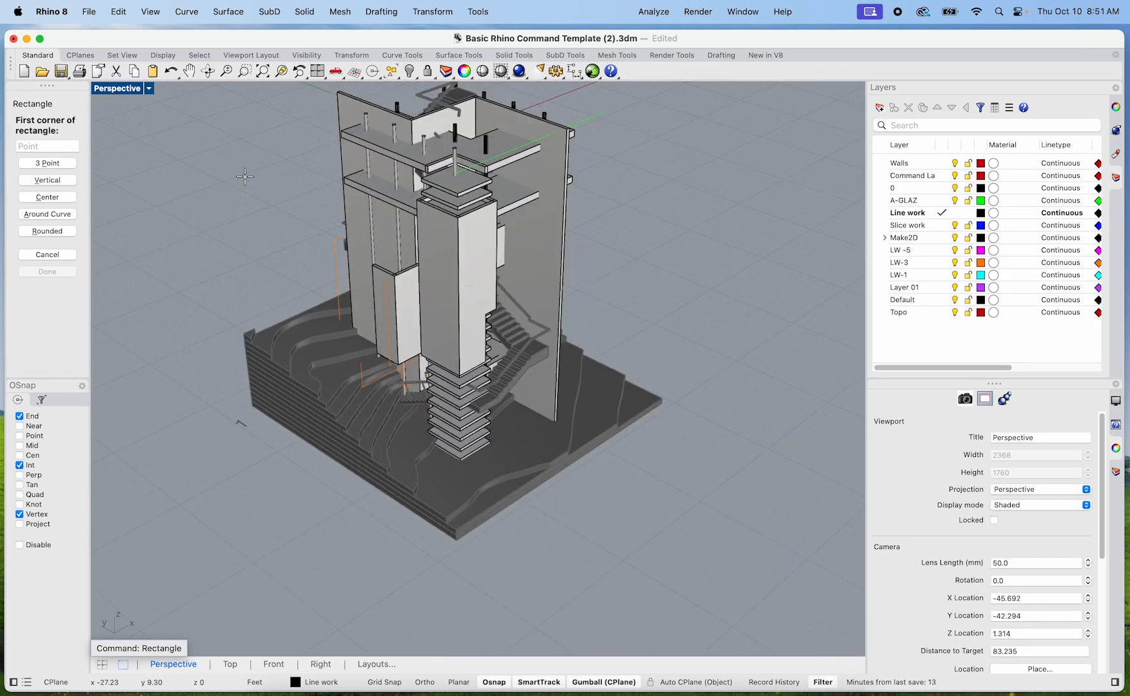
double_click(123, 89)
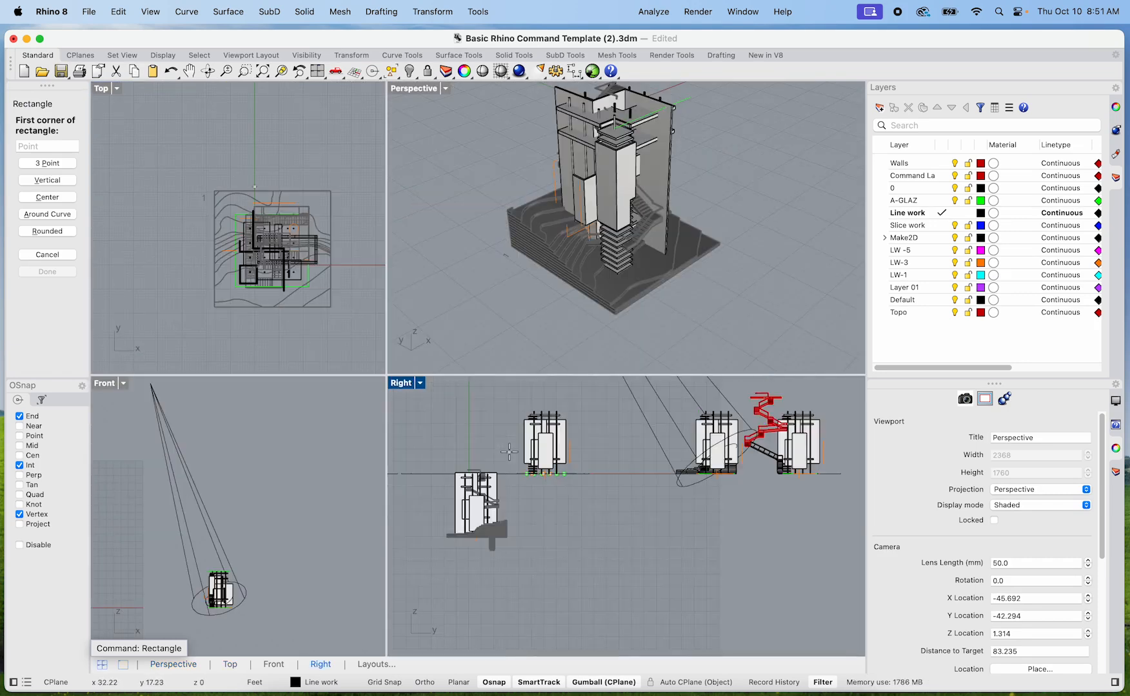
Step: Hide the spotlight and the distant model copies in the Right view with a crossing selection
right_click(530, 496)
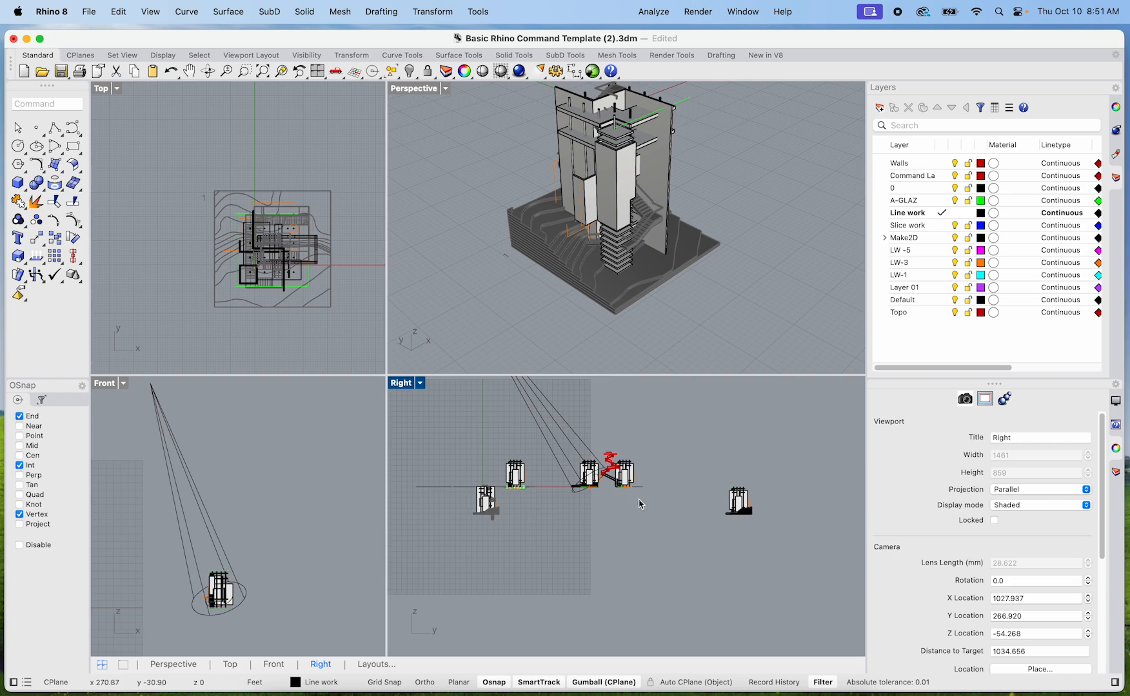
scroll(638, 502, up, 3)
scroll(581, 475, down, 3)
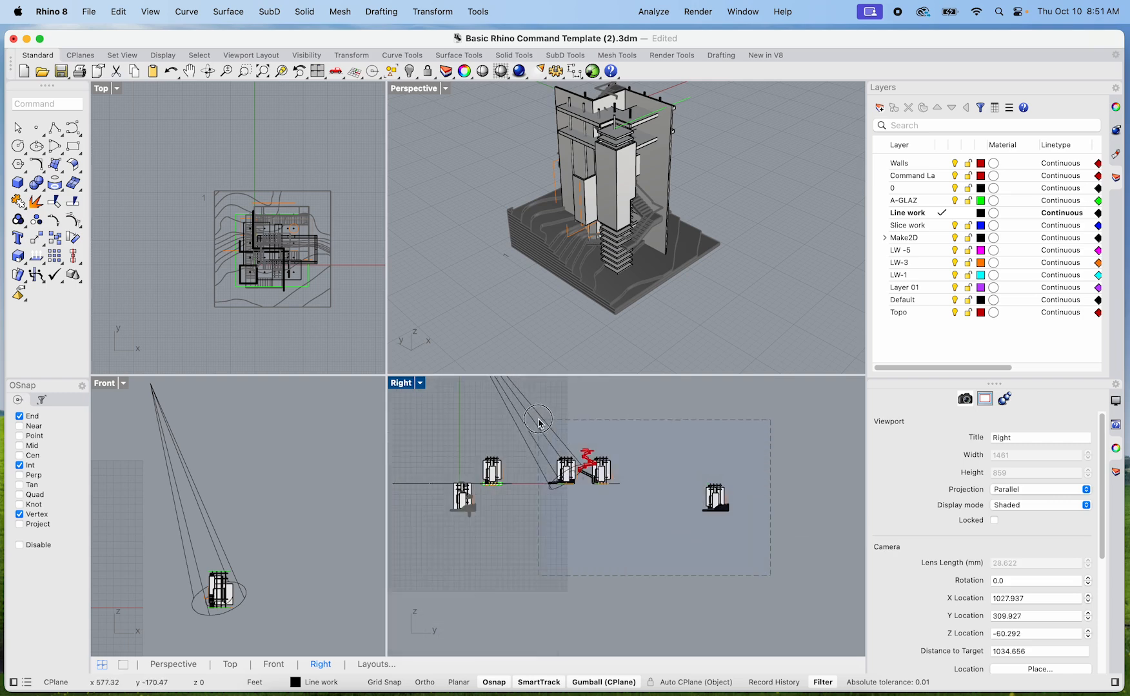
drag(770, 576, 536, 416)
text(ide)
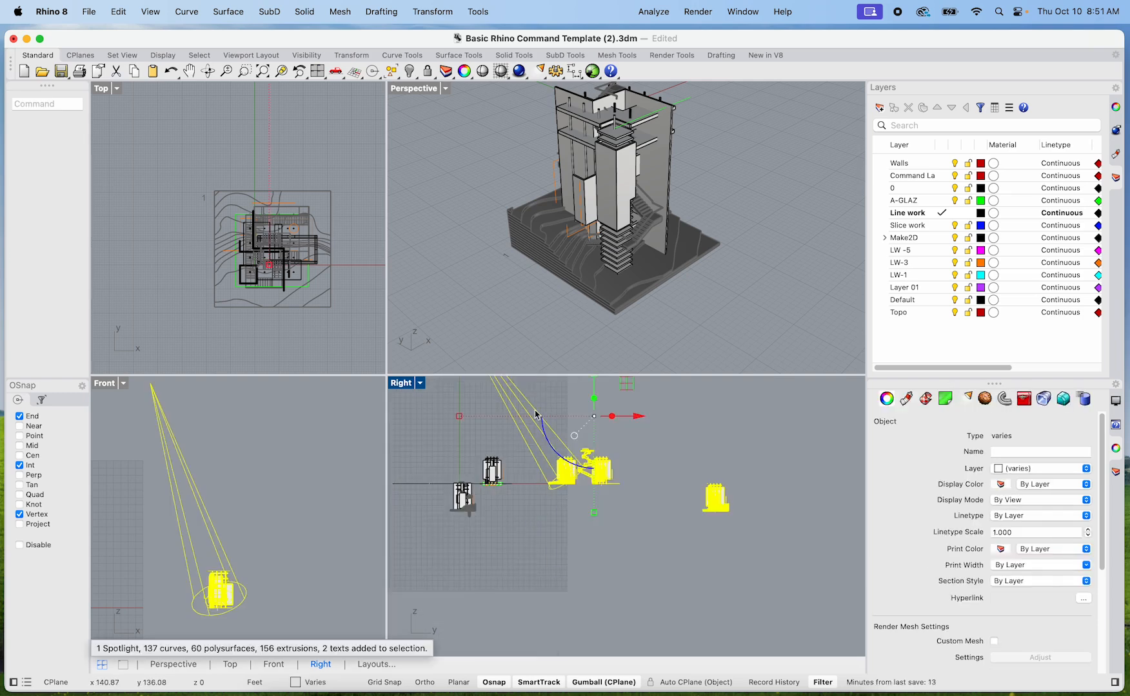
key(Return)
Step: Hide the tower copy standing above the assembled terrain model in the Right view
scroll(470, 506, up, 3)
drag(580, 529, 417, 433)
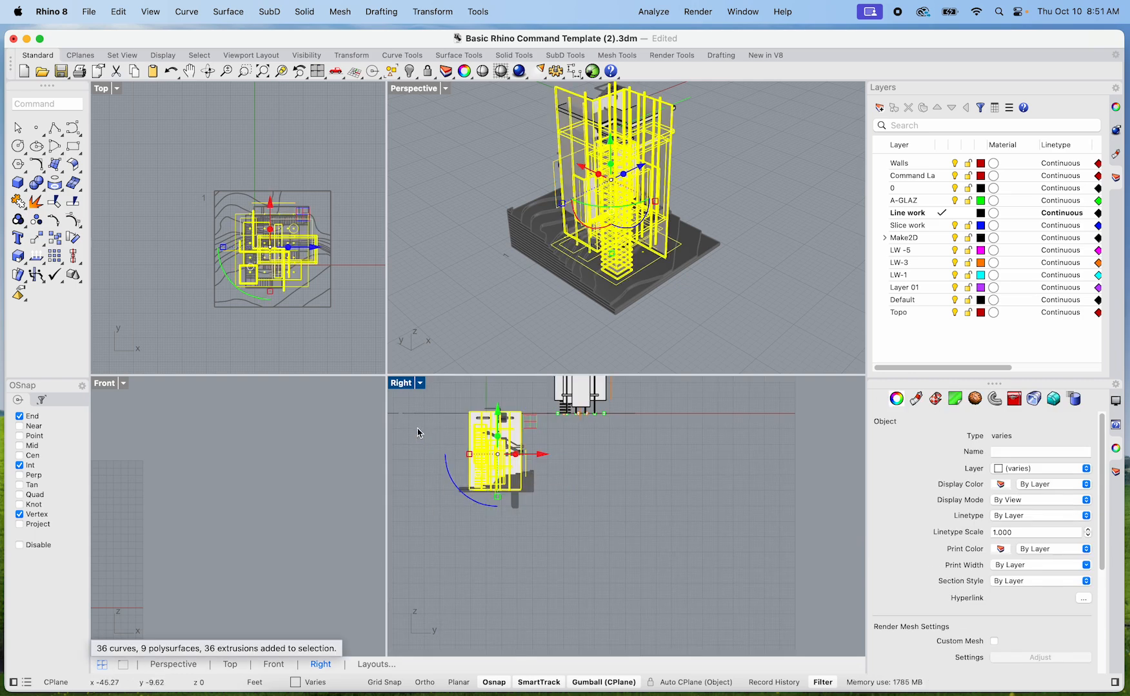
right_drag(566, 493, 601, 555)
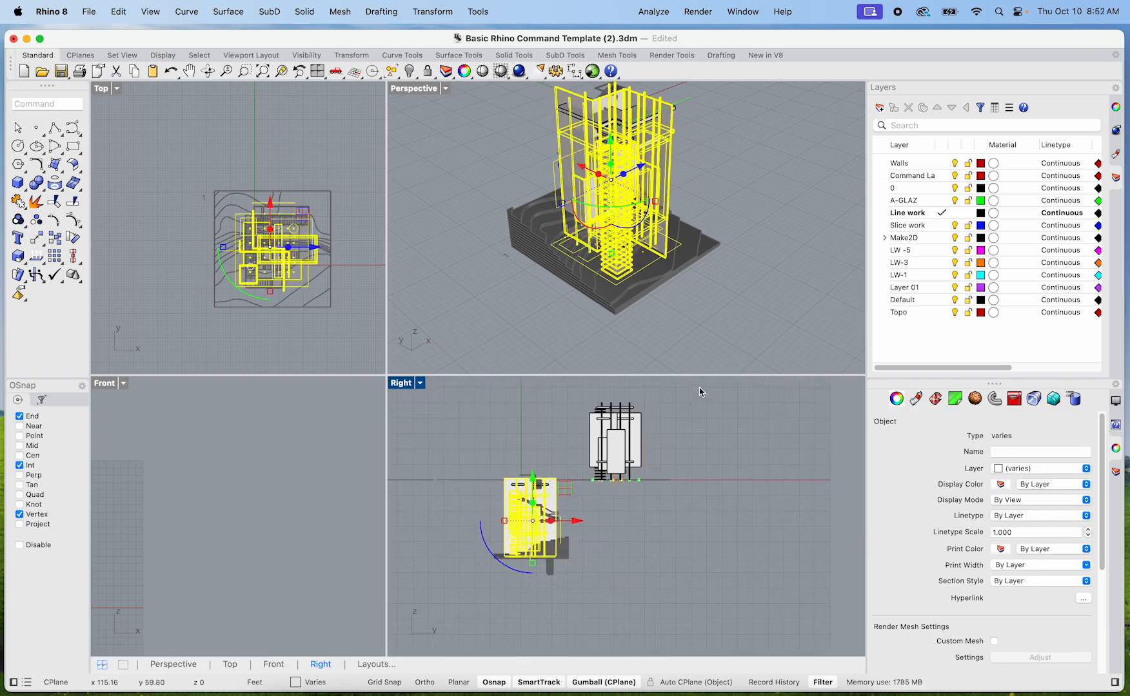
click(698, 455)
drag(673, 494, 675, 496)
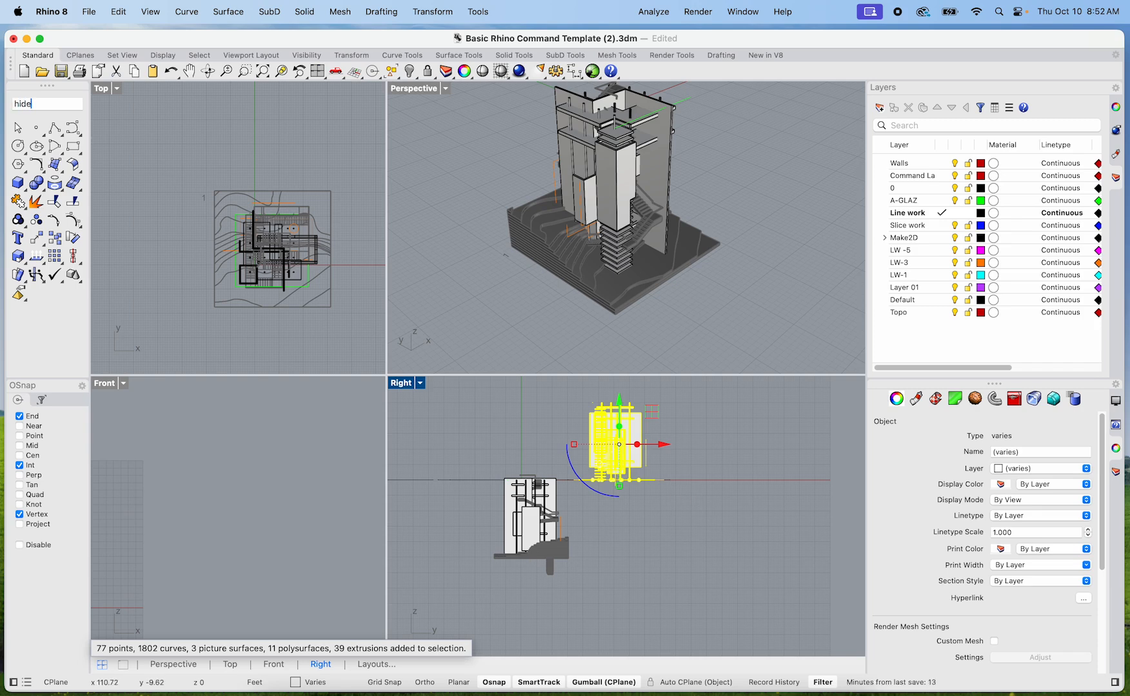
key(Return)
Step: Examine how the tower, stair and terrain meet in the Right and Perspective views
scroll(584, 529, up, 10)
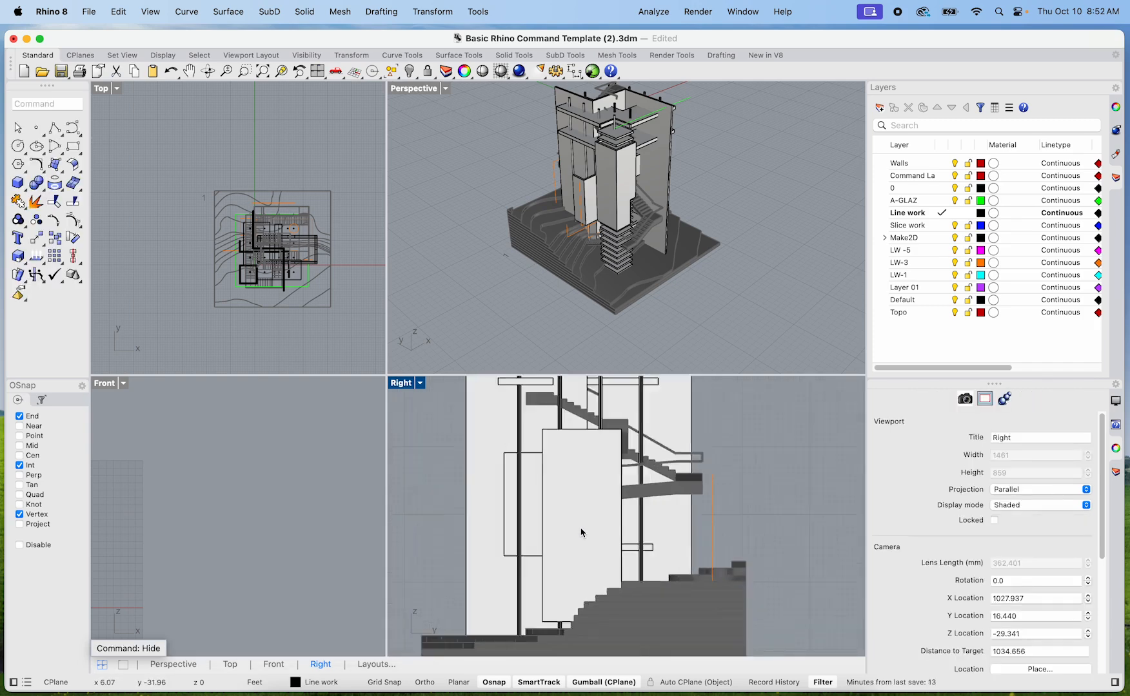
scroll(590, 528, down, 5)
scroll(590, 528, down, 3)
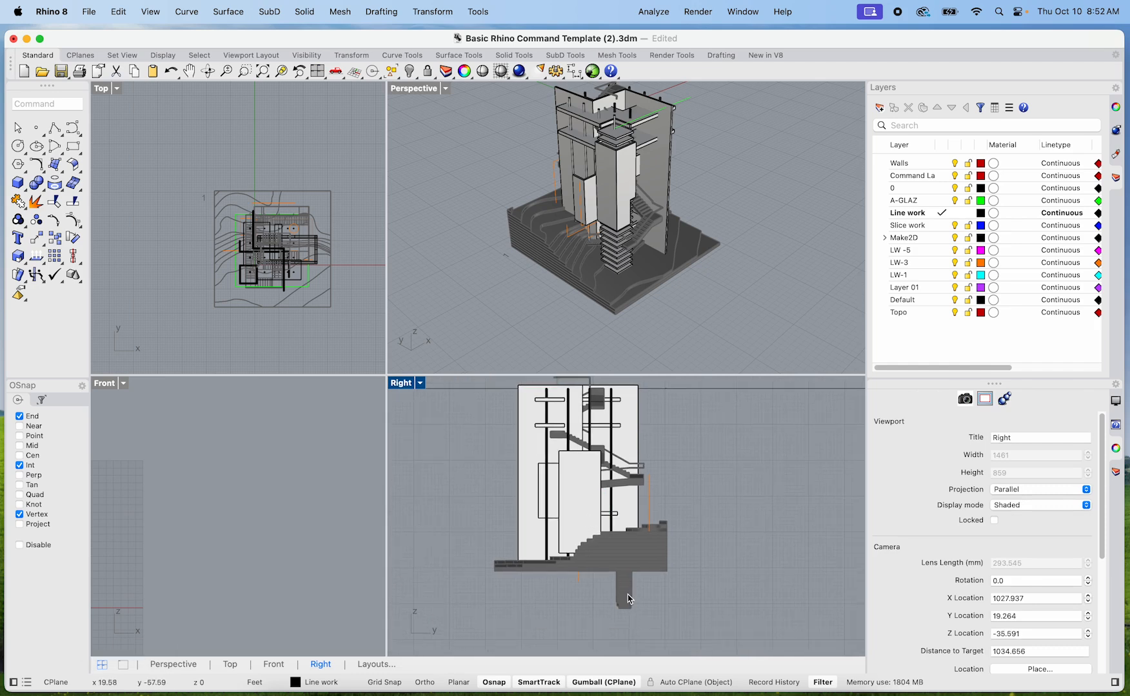
scroll(623, 589, up, 10)
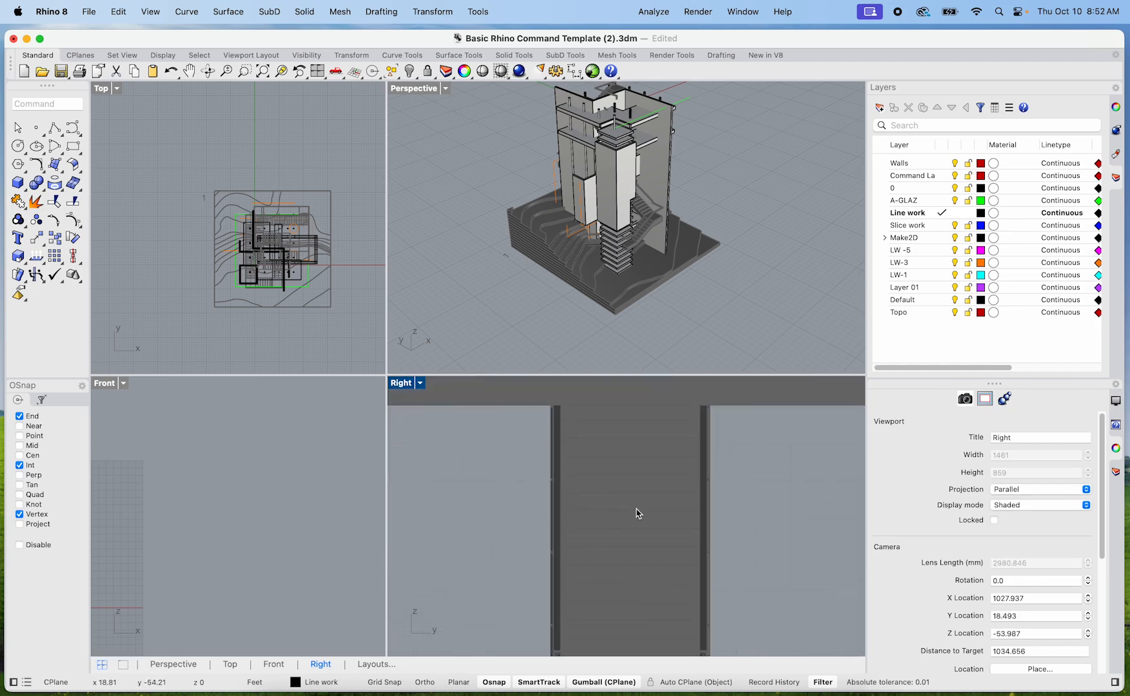
scroll(596, 510, down, 5)
right_drag(656, 333, 526, 223)
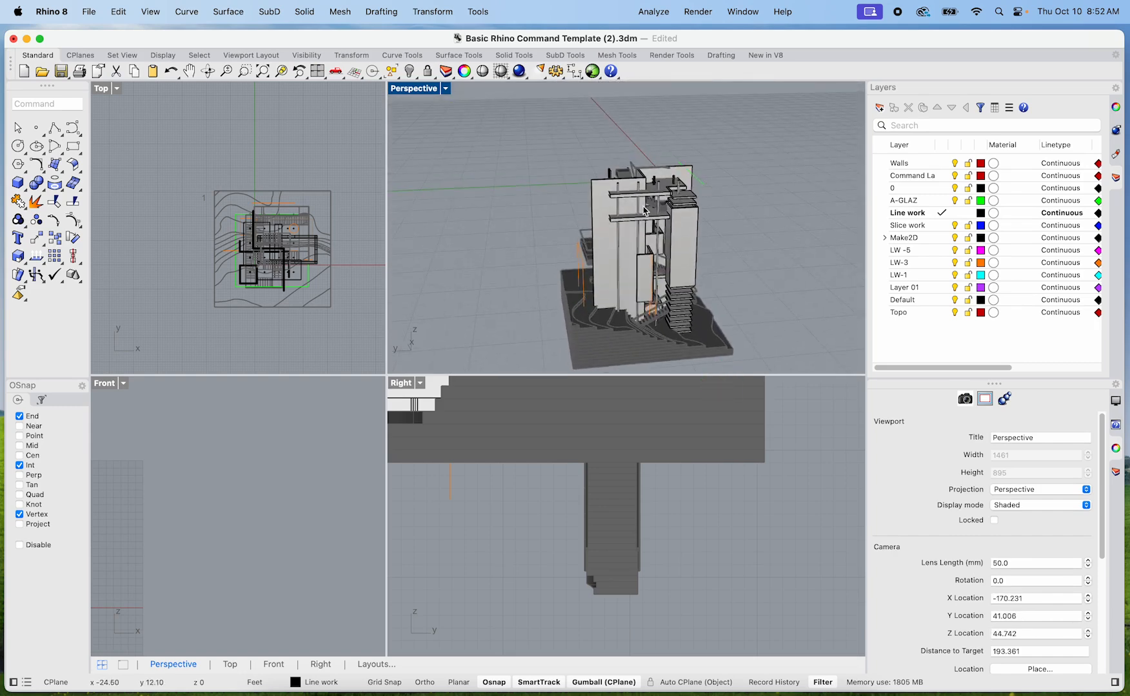
scroll(646, 228, up, 8)
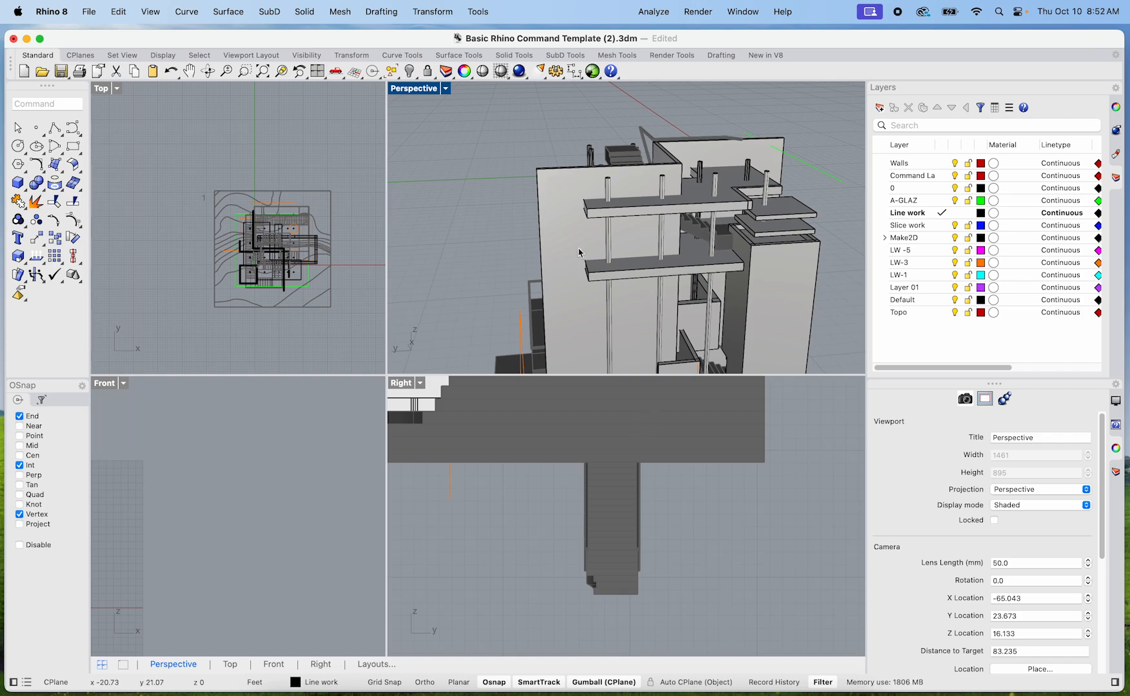
scroll(578, 252, down, 6)
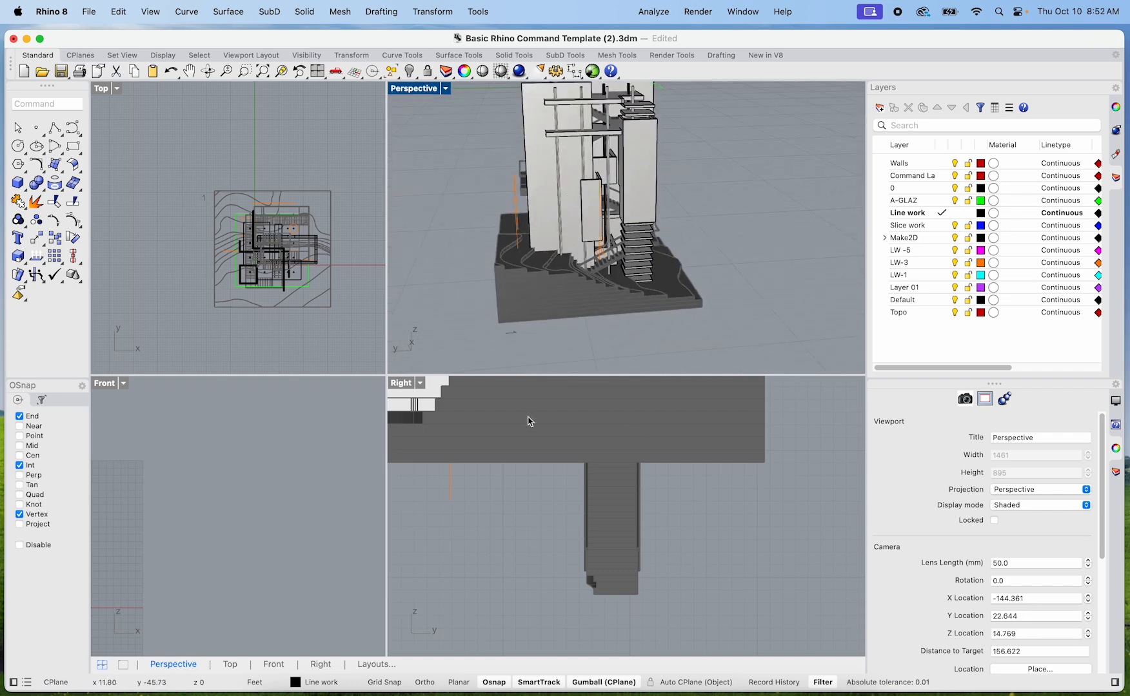
scroll(529, 421, down, 8)
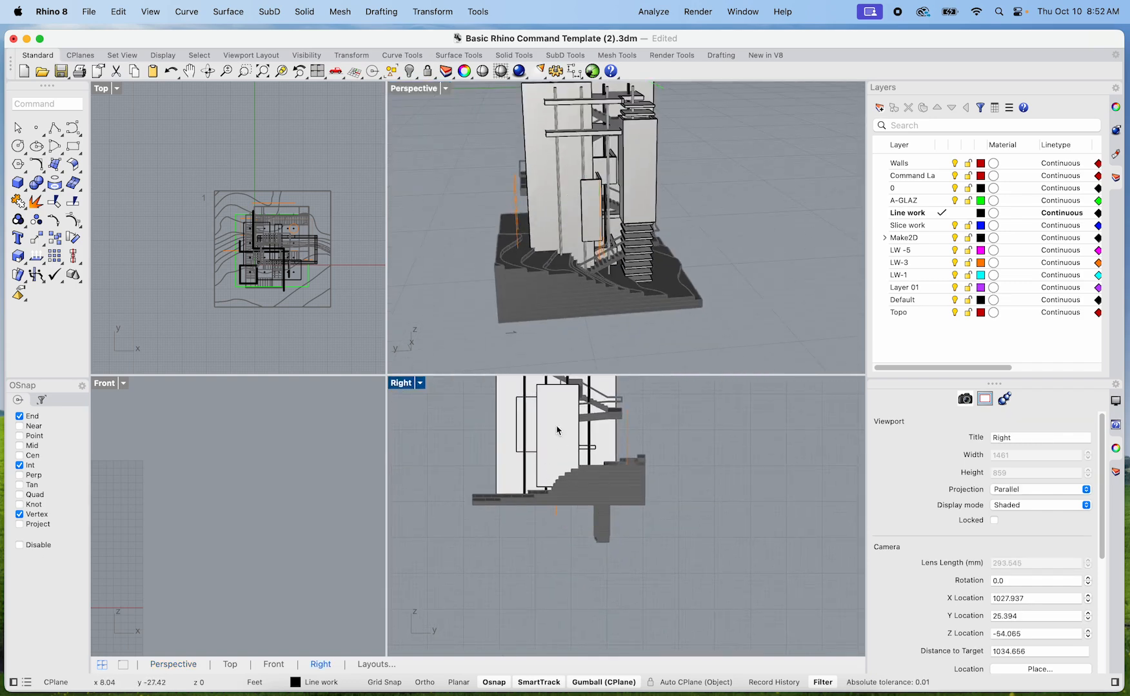
Step: Set the Right viewport to Ghosted display and frame the lower stair behind the walls
click(400, 381)
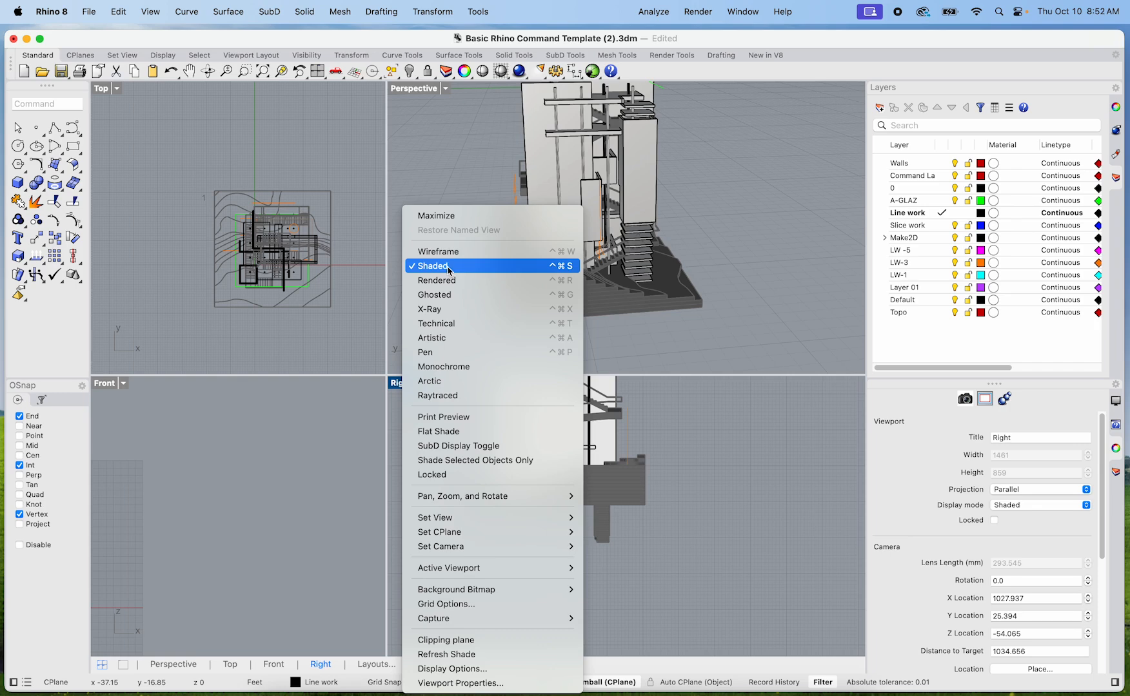
click(434, 295)
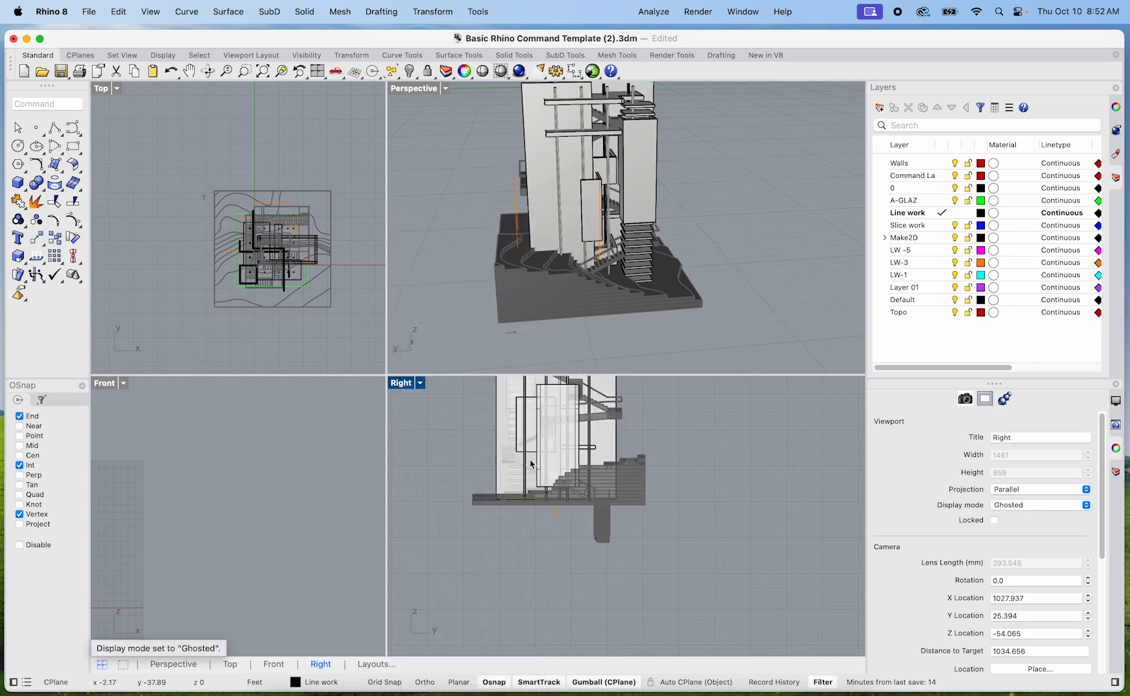
scroll(545, 472, up, 5)
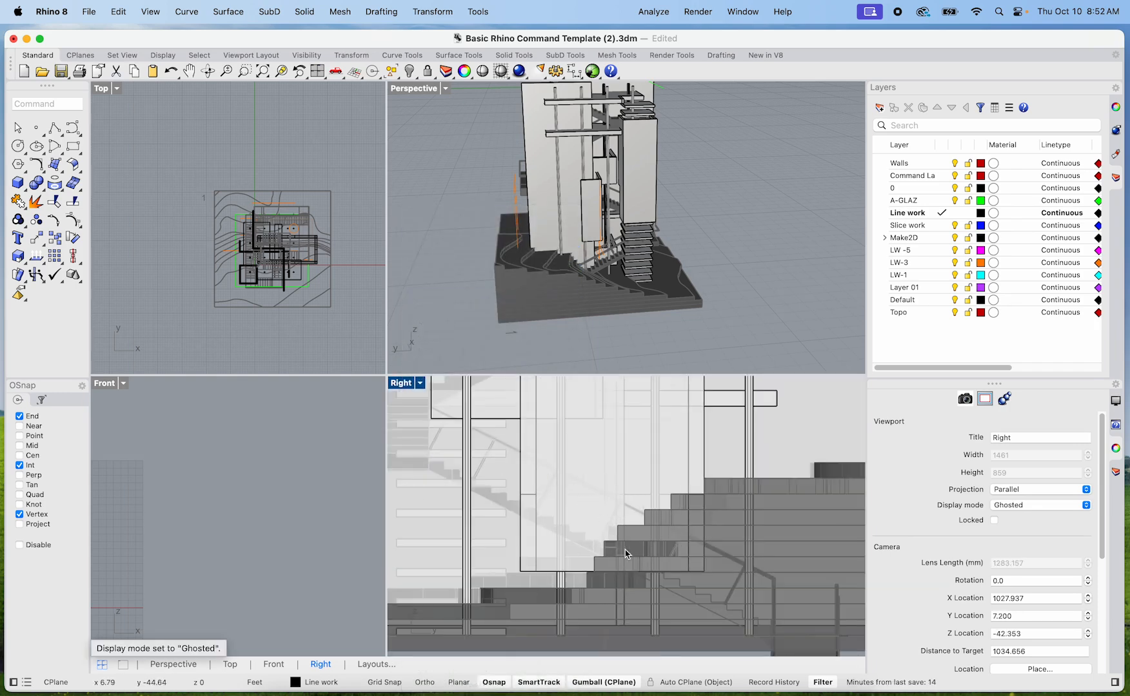
Step: Identify the tall bent wall crossing the lower stair and draw a rectangle over their overlap in the Right view
click(531, 448)
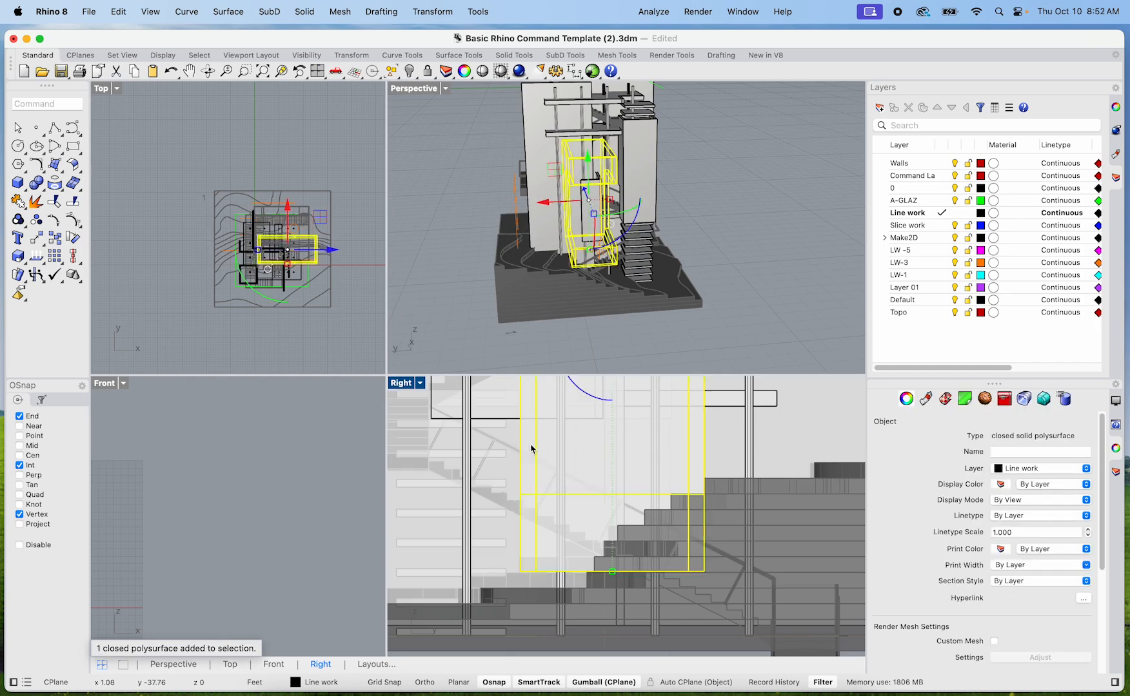
scroll(577, 196, up, 5)
click(818, 220)
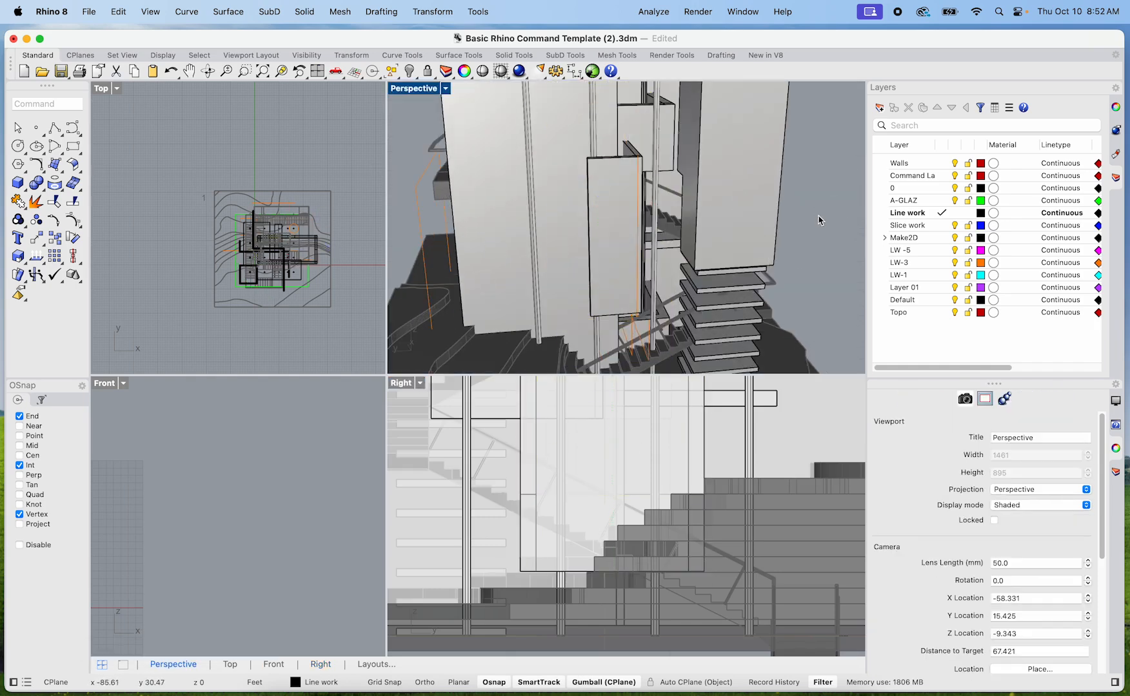
click(465, 243)
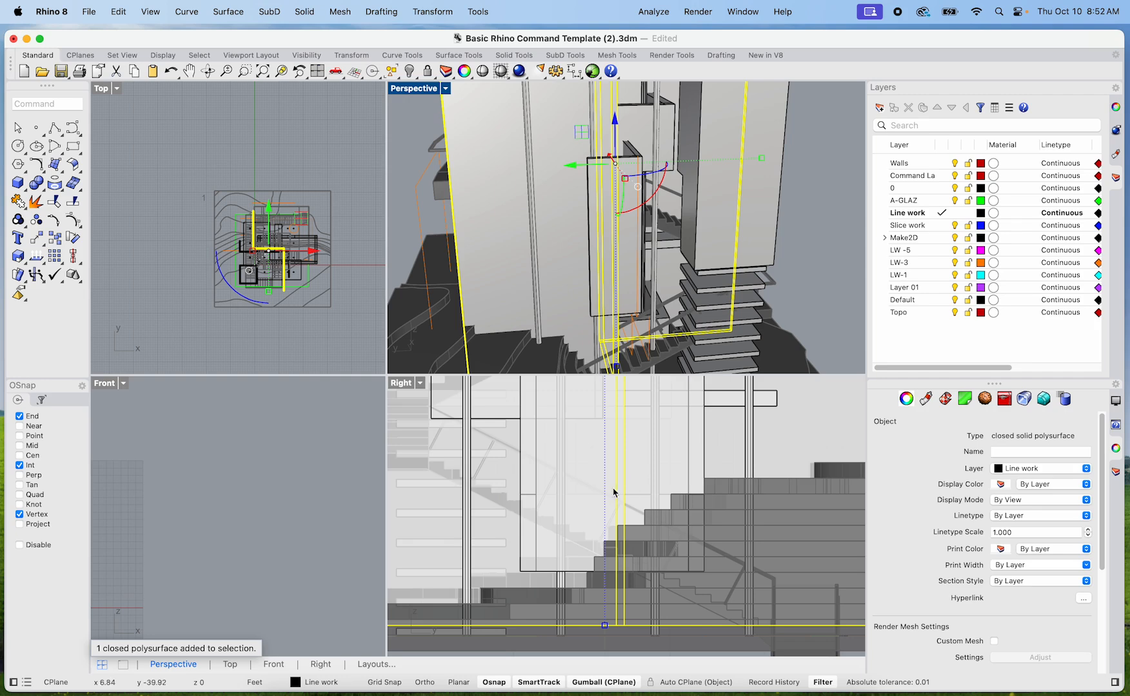
key(Return)
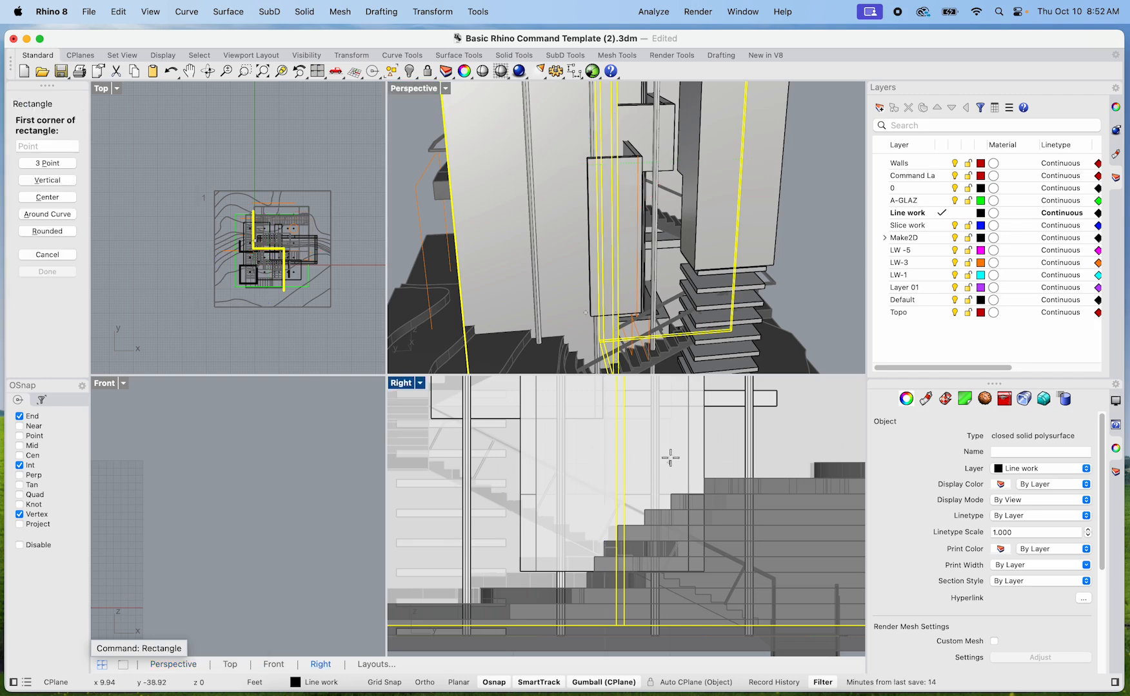
scroll(614, 436, down, 2)
click(598, 414)
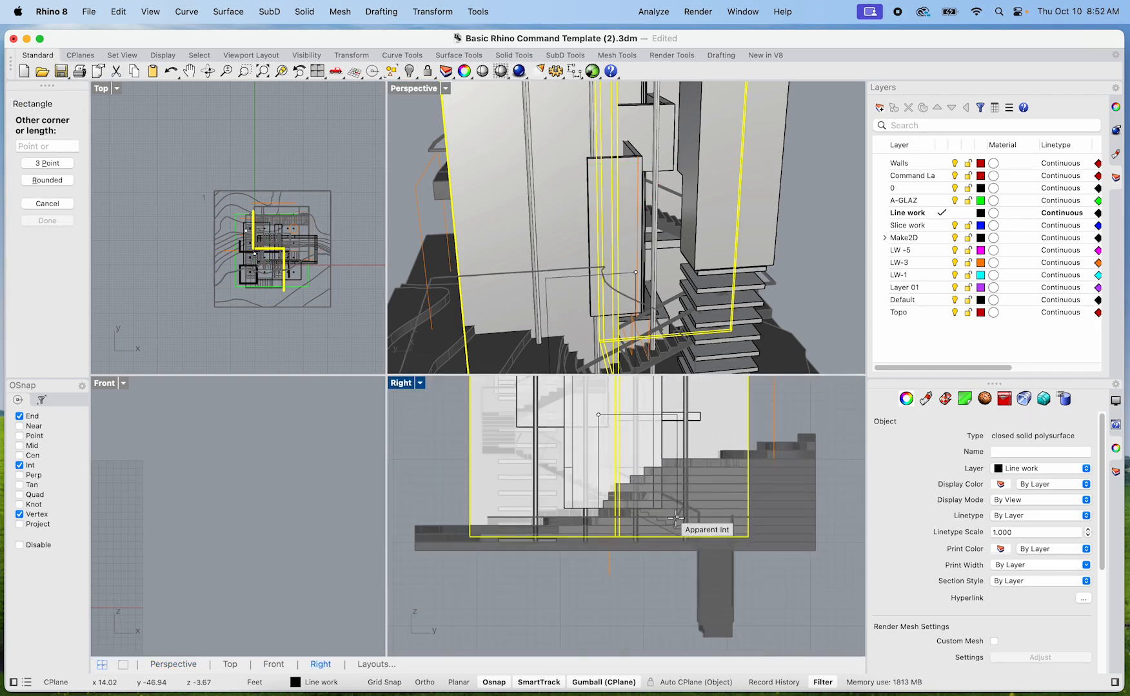
click(678, 584)
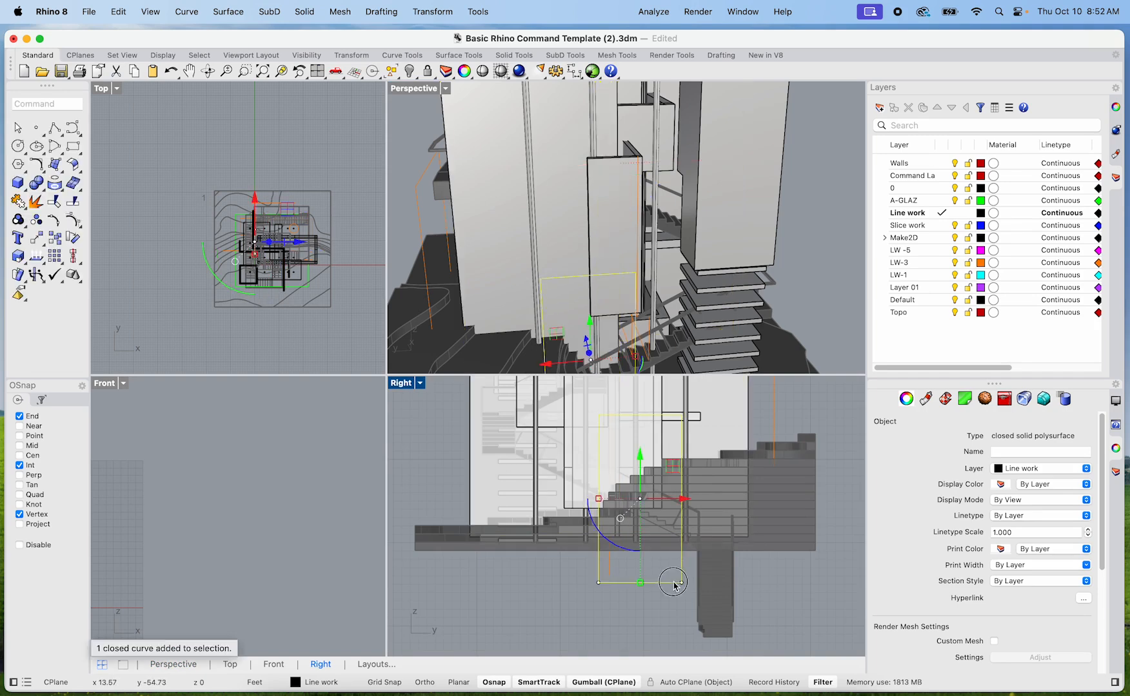
Step: Shrink the rectangle's height and width around the stair run and move it into place beside the bent wall
drag(646, 583, 647, 537)
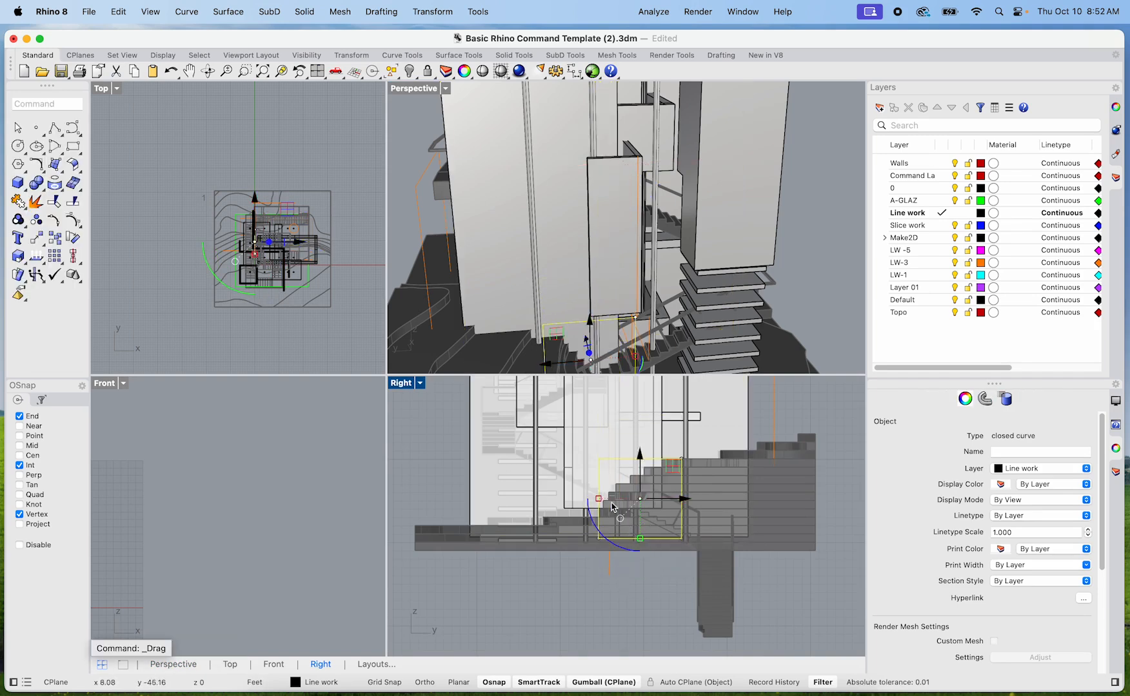
drag(598, 499, 613, 499)
scroll(625, 361, up, 5)
shift+right_drag(624, 342, 637, 284)
drag(588, 259, 643, 196)
right_drag(685, 310, 542, 321)
drag(469, 311, 493, 308)
Step: Scale the rectangle vertically so it extends past the lowest treads of the stair
shift+right_drag(587, 324, 571, 219)
scroll(558, 287, up, 5)
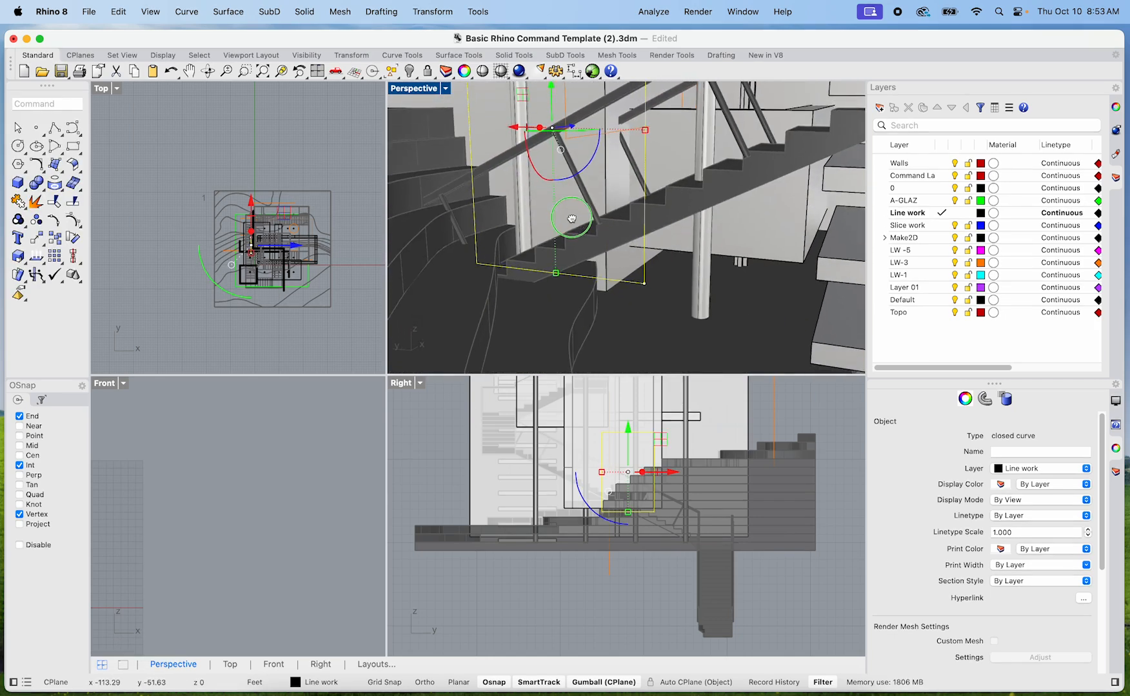
drag(556, 271, 555, 288)
drag(555, 332, 557, 330)
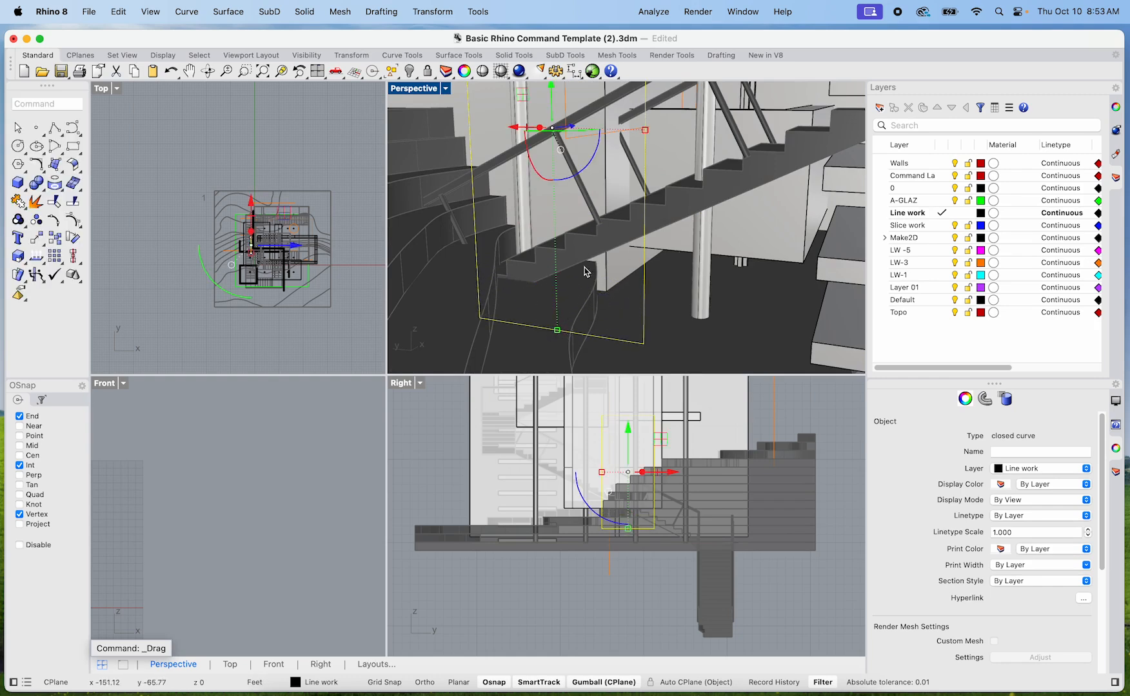
Step: Start WireCut with the rectangle as the cutting curve and the tall bent wall as the object to cut
right_drag(595, 307, 614, 357)
text(Wirec)
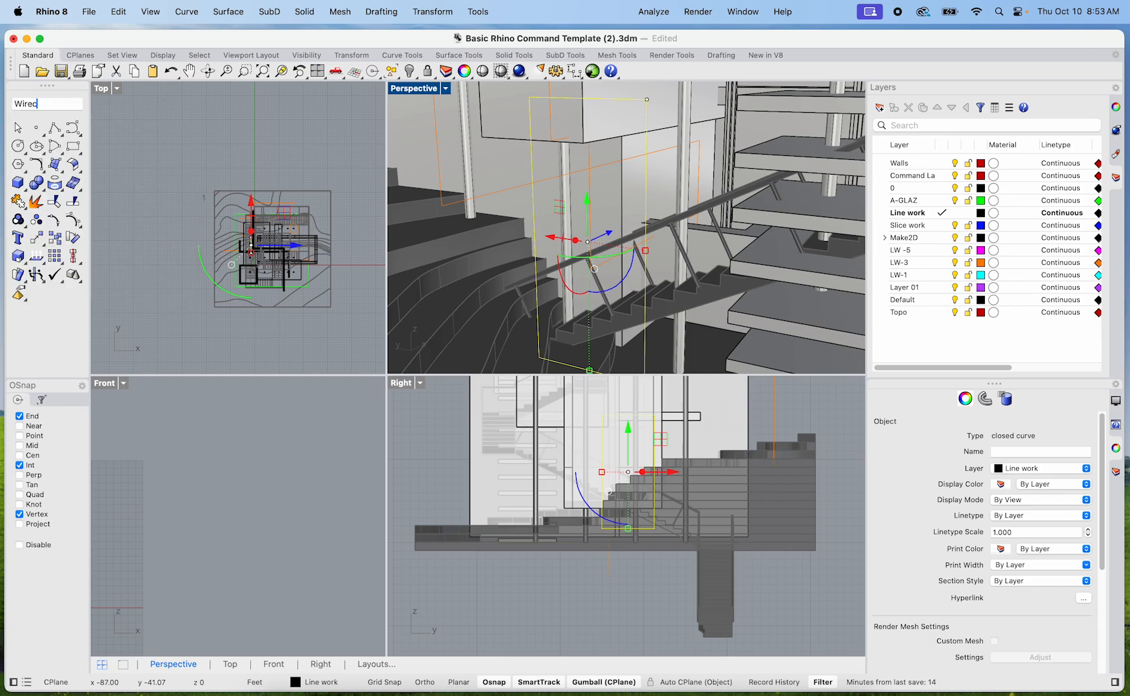
text(ut)
key(Return)
click(623, 205)
key(Return)
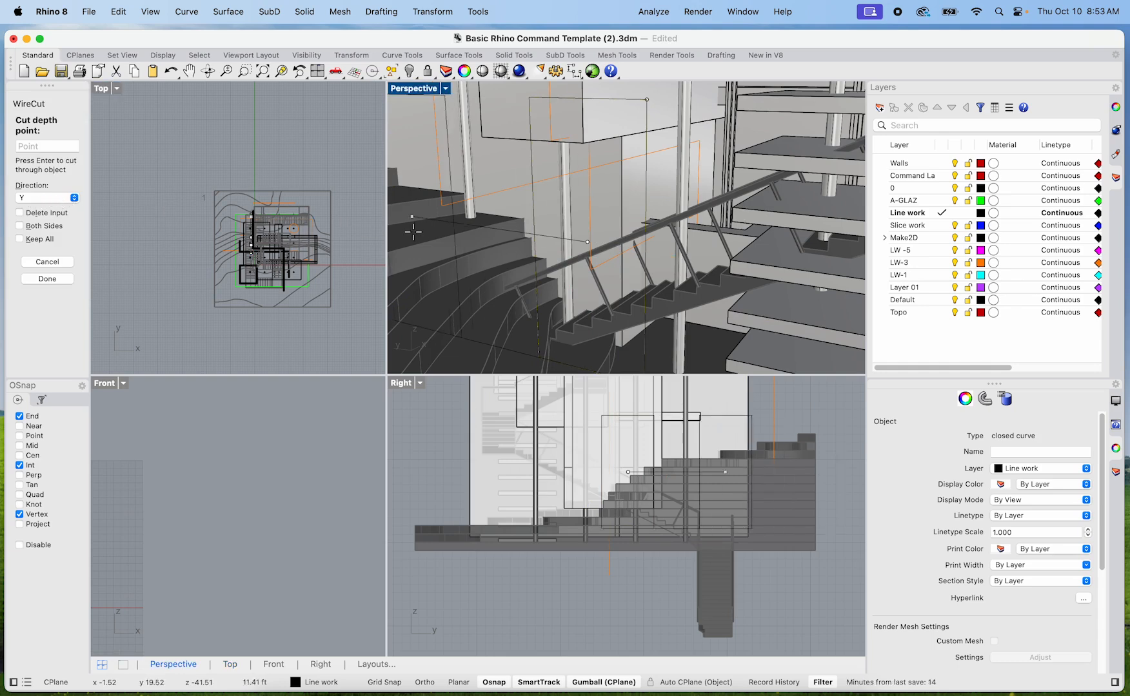
Step: Set the WireCut direction to X for the rectangle cutting through the tall bent wall
scroll(589, 245, down, 5)
right_drag(606, 240, 511, 103)
scroll(513, 104, up, 3)
scroll(527, 285, up, 5)
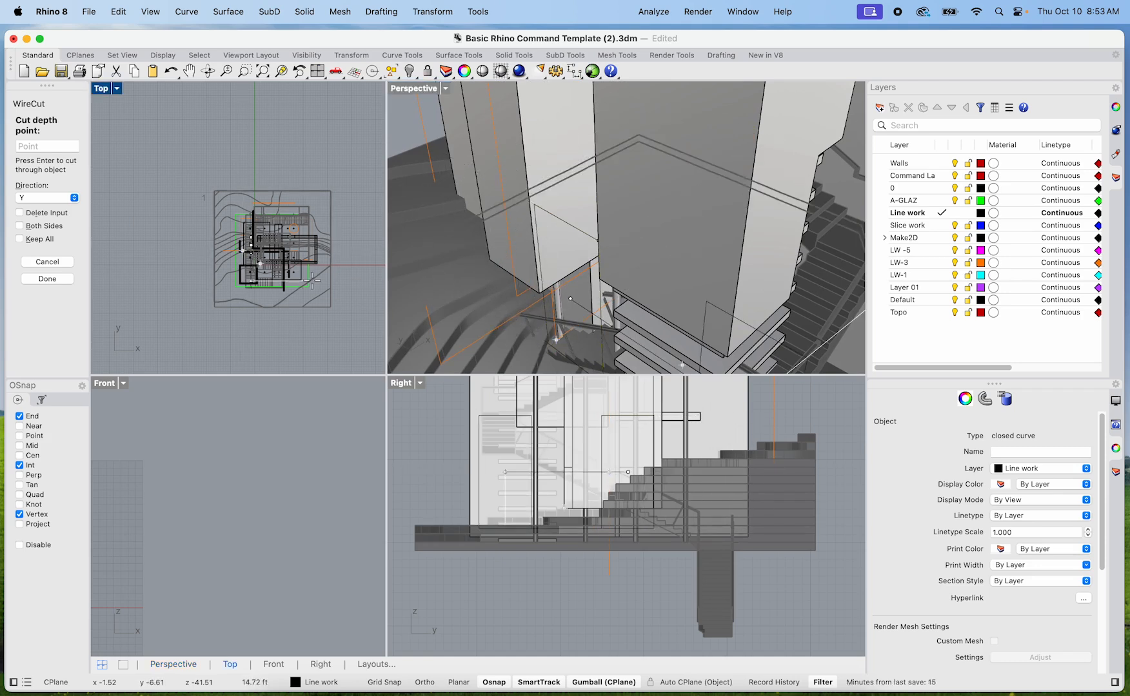
click(78, 200)
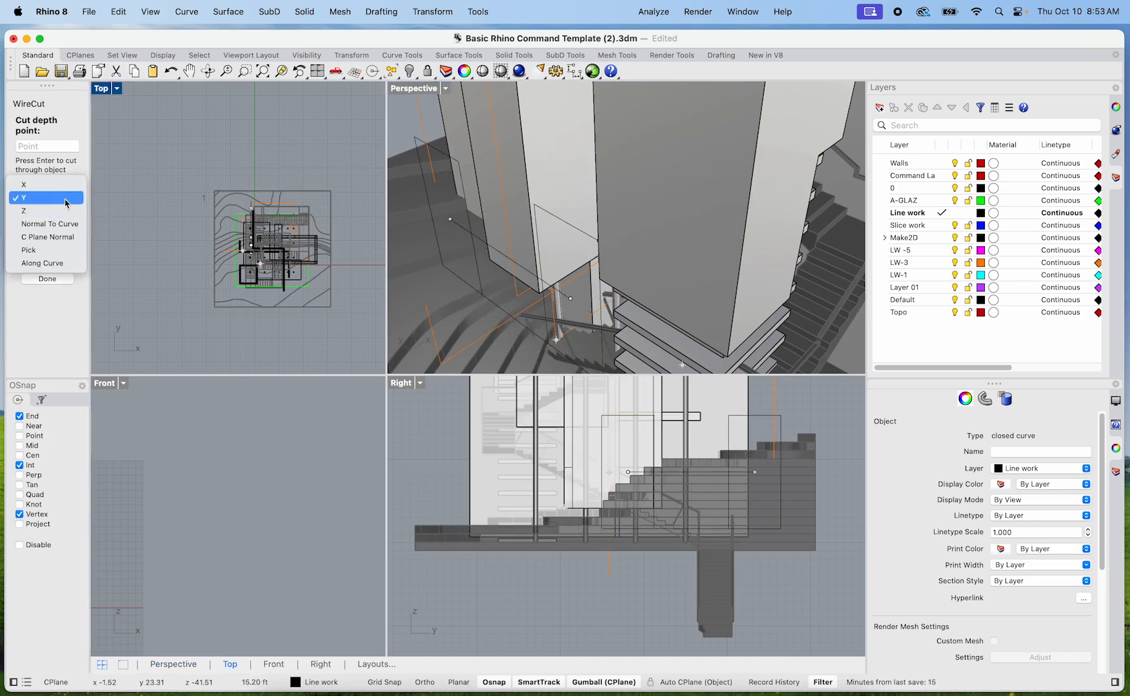
click(56, 185)
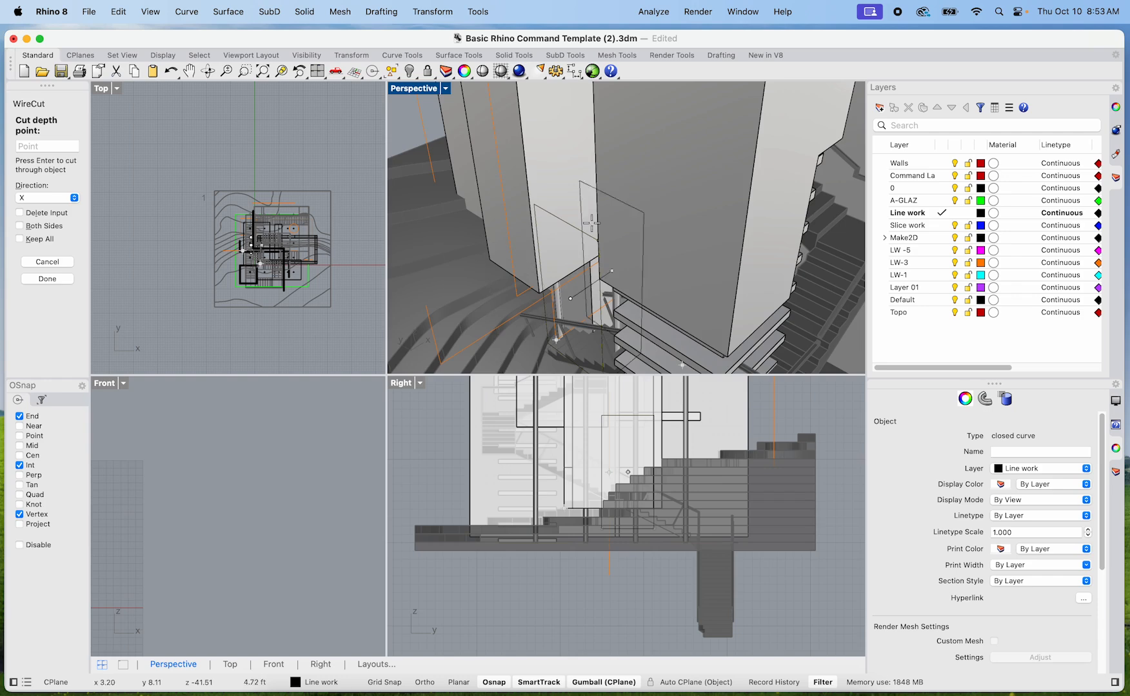
Step: Place the cut depth point past the bent wall beside the stair and accept cutting away the enclosed part
scroll(591, 223, down, 8)
right_drag(715, 192, 629, 180)
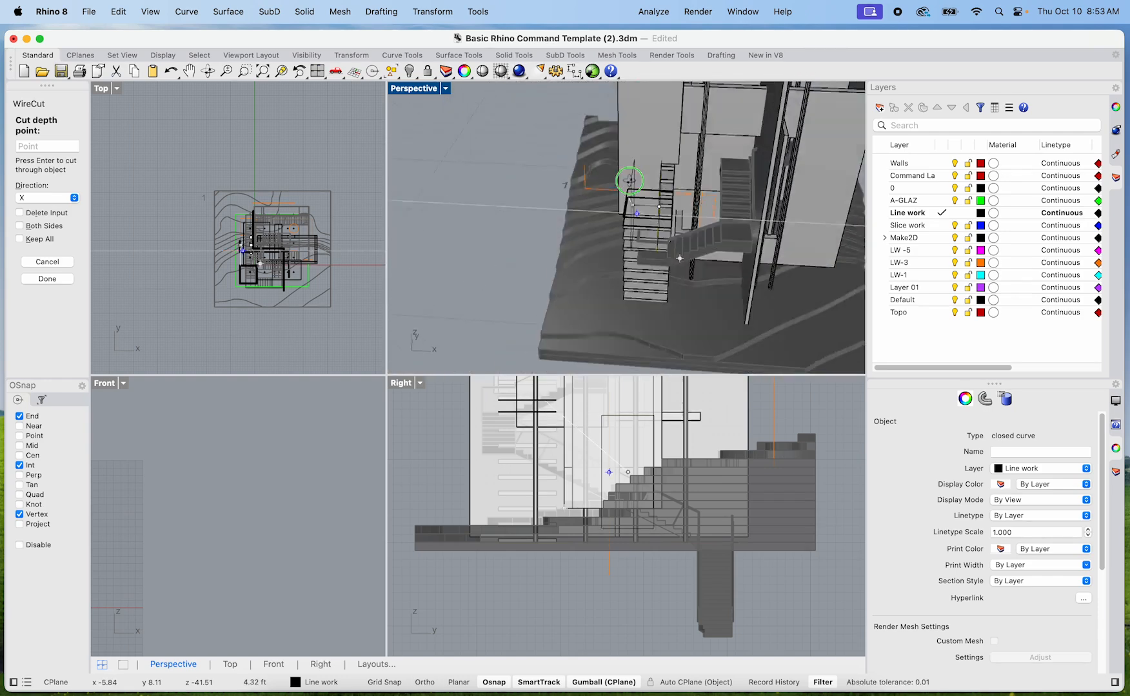
scroll(630, 180, up, 12)
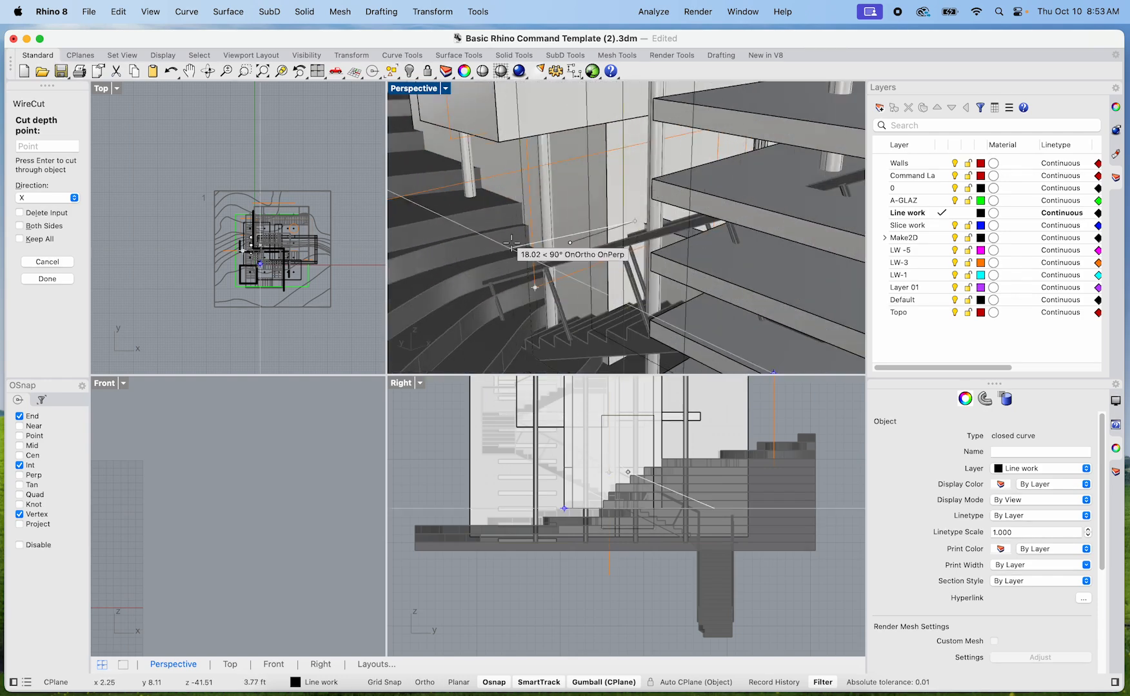
mouse_move(609, 226)
right_down()
mouse_move(537, 179)
mouse_move(505, 179)
mouse_move(508, 194)
mouse_move(623, 218)
right_up()
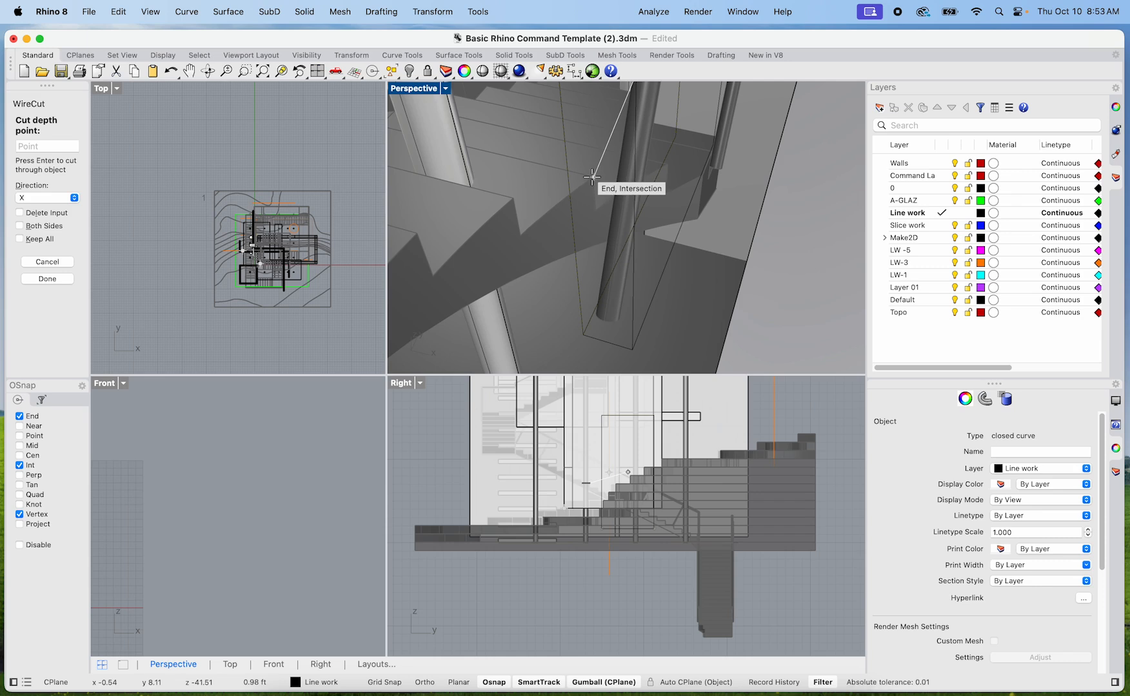
click(702, 173)
right_drag(677, 258, 575, 259)
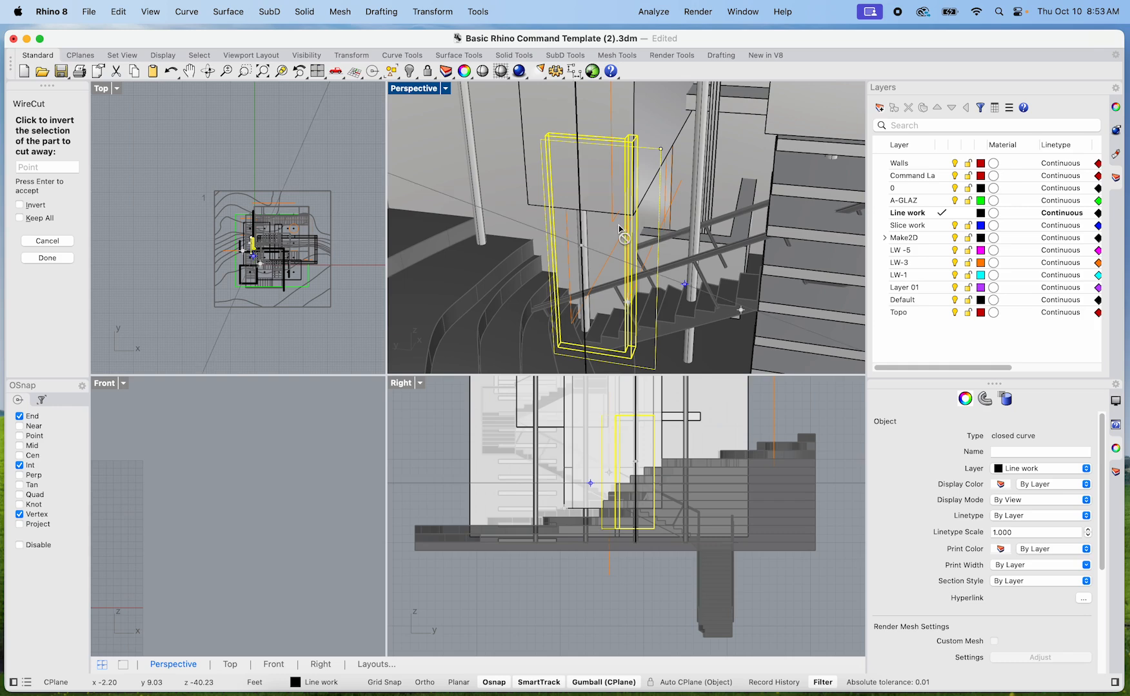
key(Return)
right_drag(602, 222, 579, 262)
key(Escape)
click(590, 273)
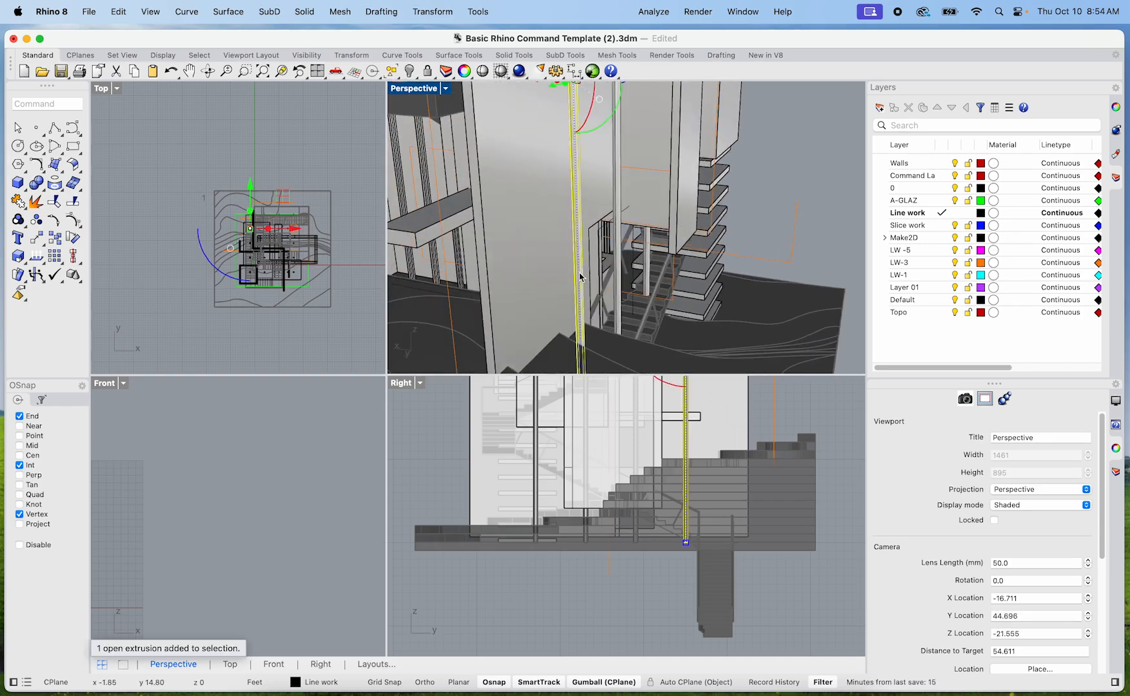
scroll(612, 270, up, 3)
shift+click(636, 266)
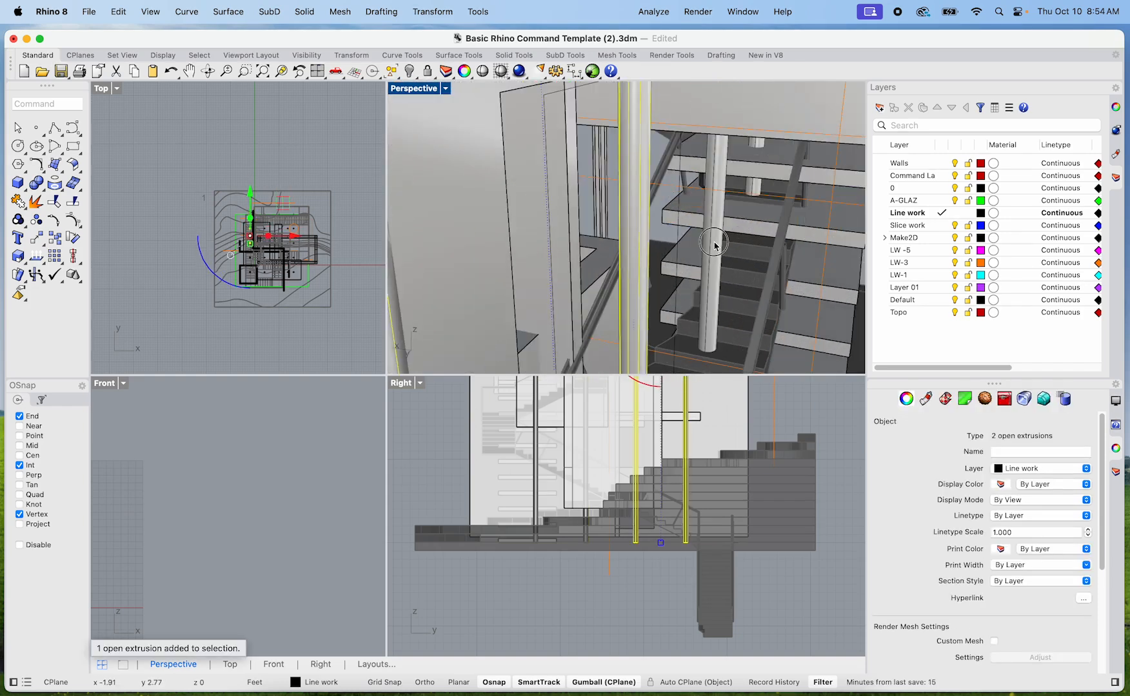
shift+click(714, 246)
scroll(714, 246, down, 4)
shift+right_drag(761, 245, 702, 293)
mouse_move(619, 296)
right_down()
mouse_move(521, 308)
mouse_move(617, 292)
right_up()
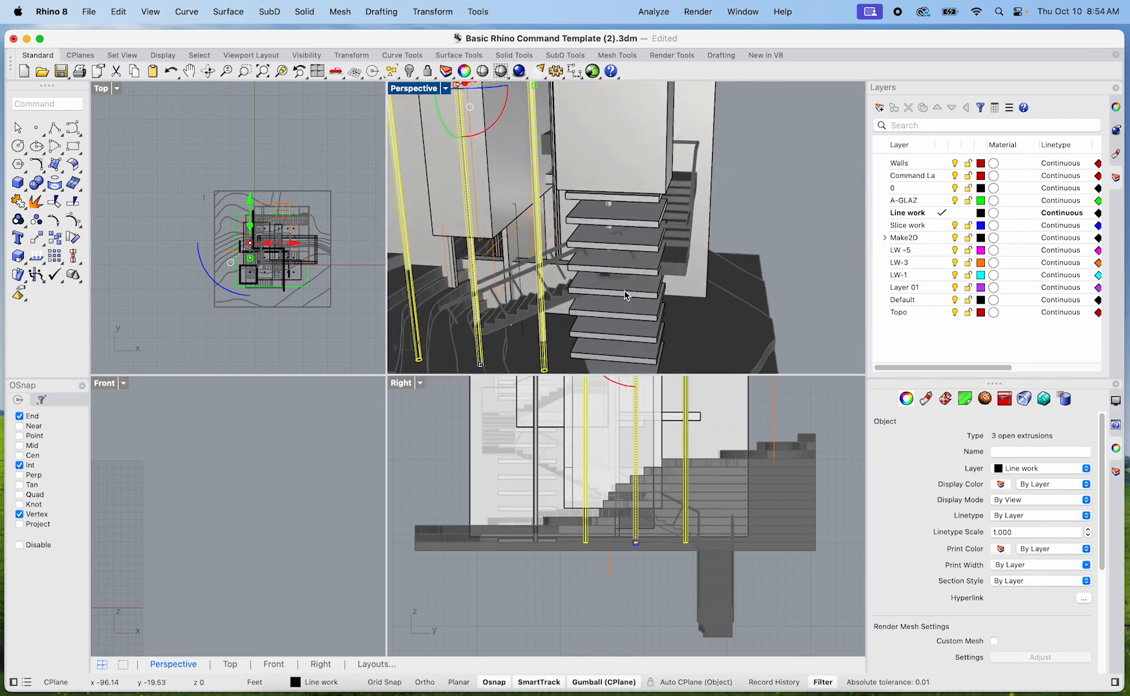
scroll(619, 214, up, 5)
shift+click(610, 181)
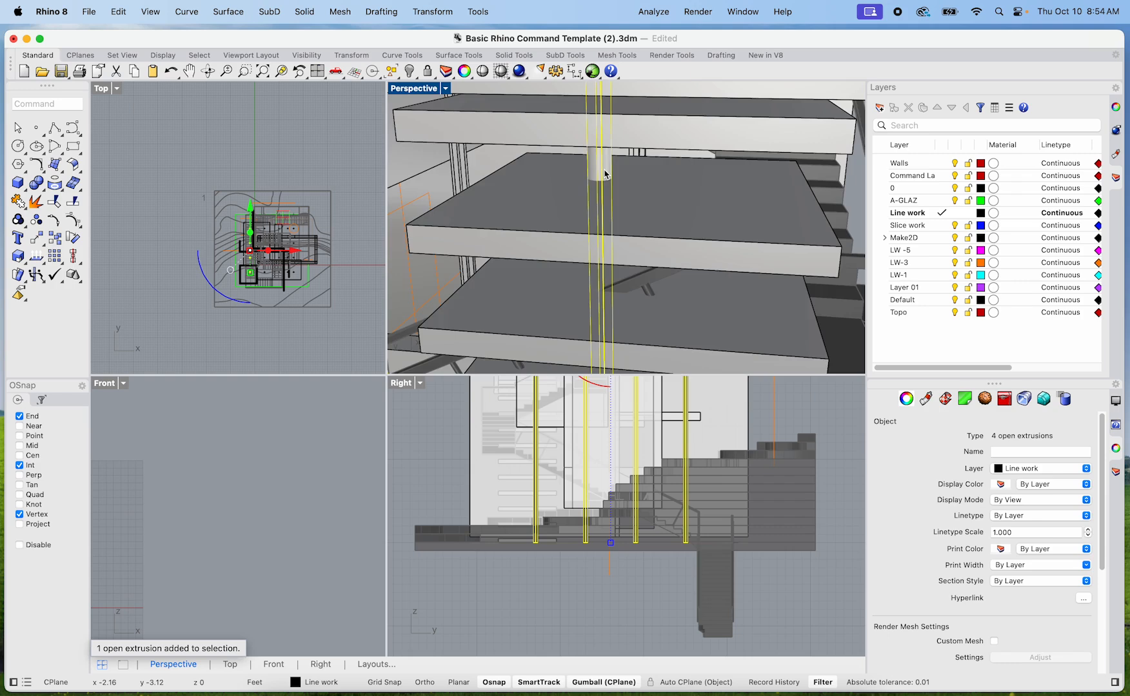
scroll(610, 181, down, 5)
right_drag(610, 181, 638, 294)
drag(617, 150, 640, 154)
click(684, 254)
right_drag(683, 254, 746, 266)
key(Escape)
Step: Delete the three square floor slabs that collide with the lower stair flight and its landing
scroll(648, 202, up, 5)
right_drag(648, 201, 635, 231)
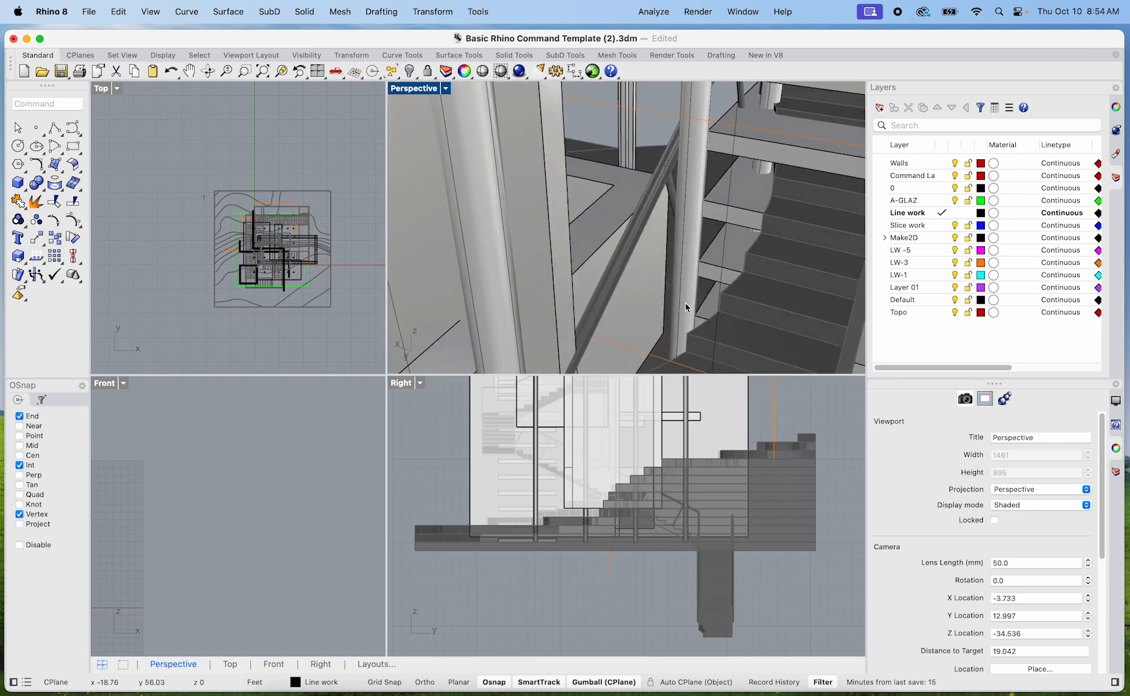
right_drag(732, 237, 651, 308)
click(648, 305)
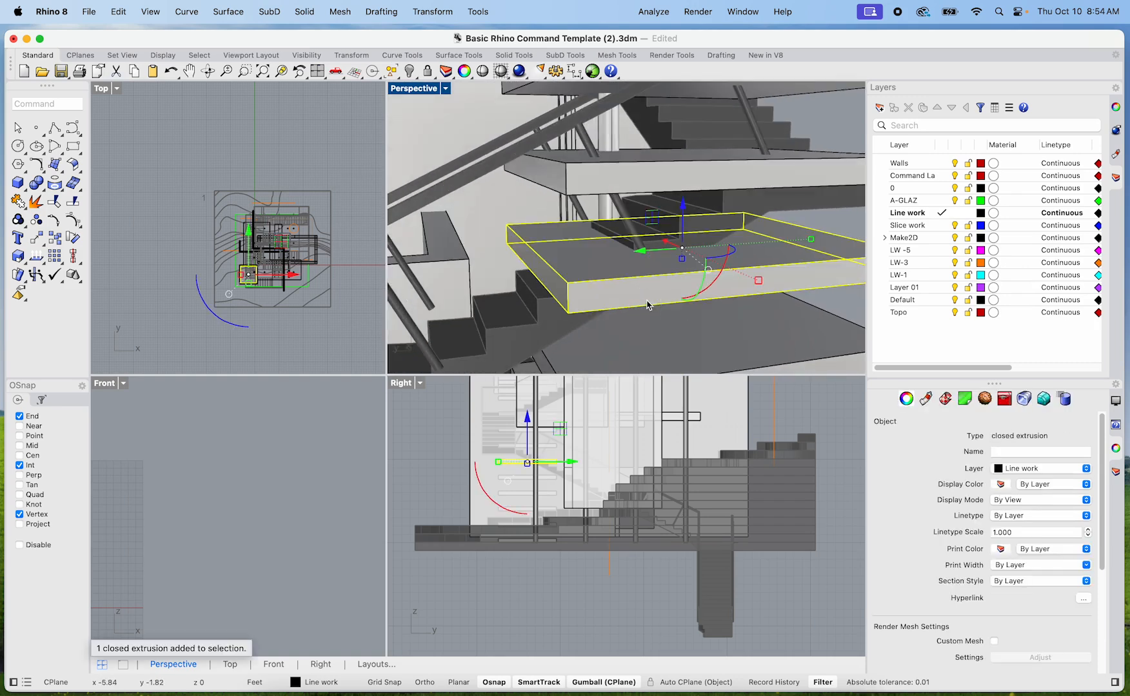
key(Delete)
click(688, 193)
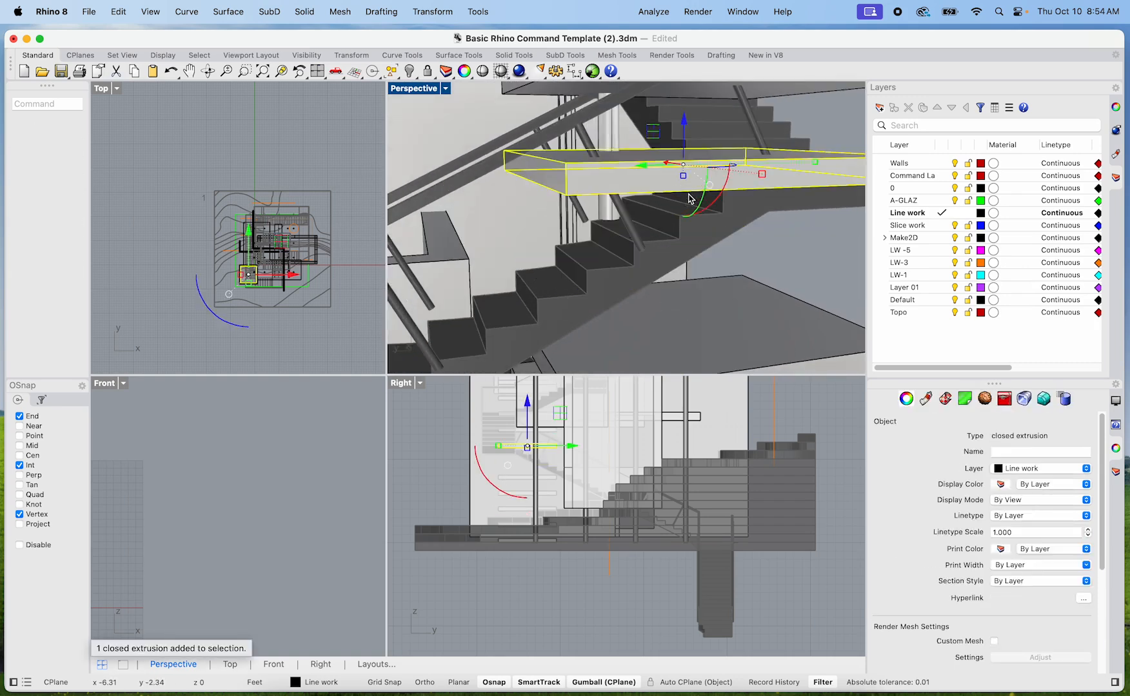
key(Delete)
scroll(689, 196, down, 7)
right_drag(704, 251, 640, 192)
click(635, 192)
key(Delete)
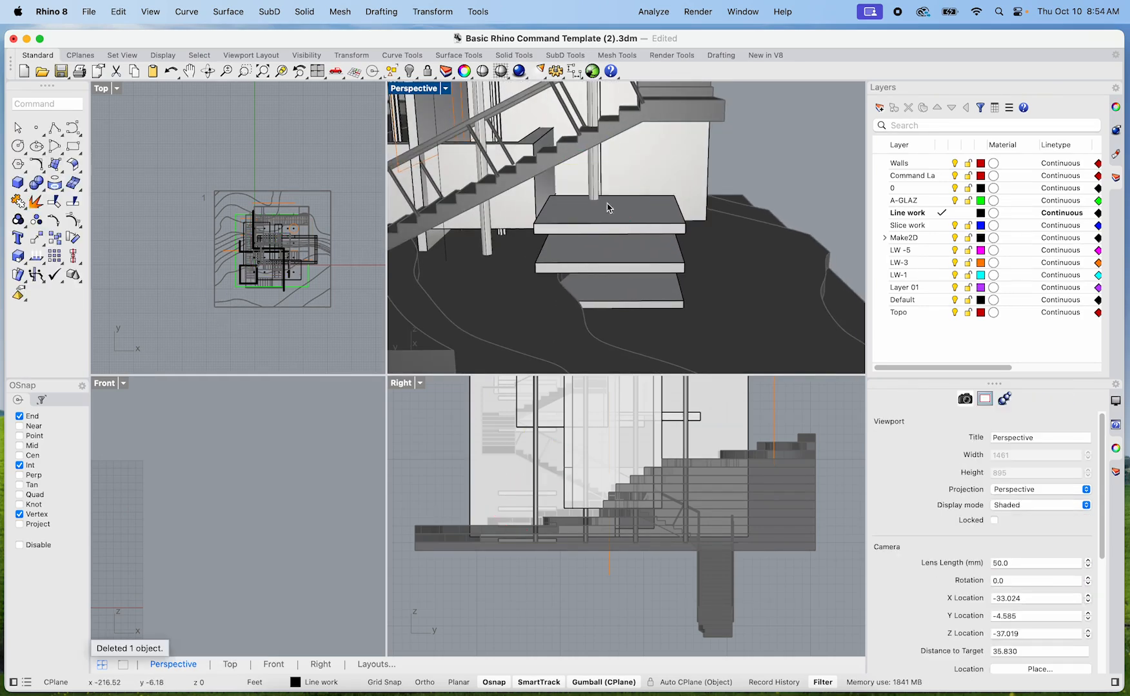
Step: Delete two more square slabs hanging directly above the stair landing to open up headroom
scroll(595, 227, up, 5)
scroll(600, 232, down, 8)
right_drag(600, 232, 570, 211)
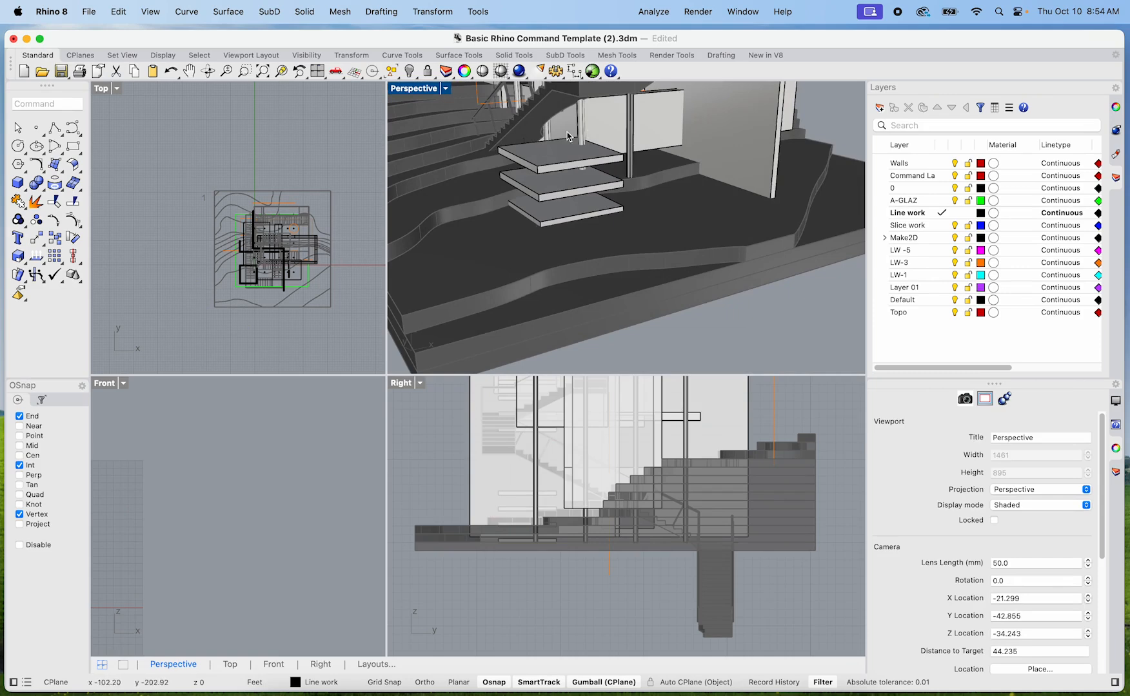
right_drag(723, 202, 745, 271)
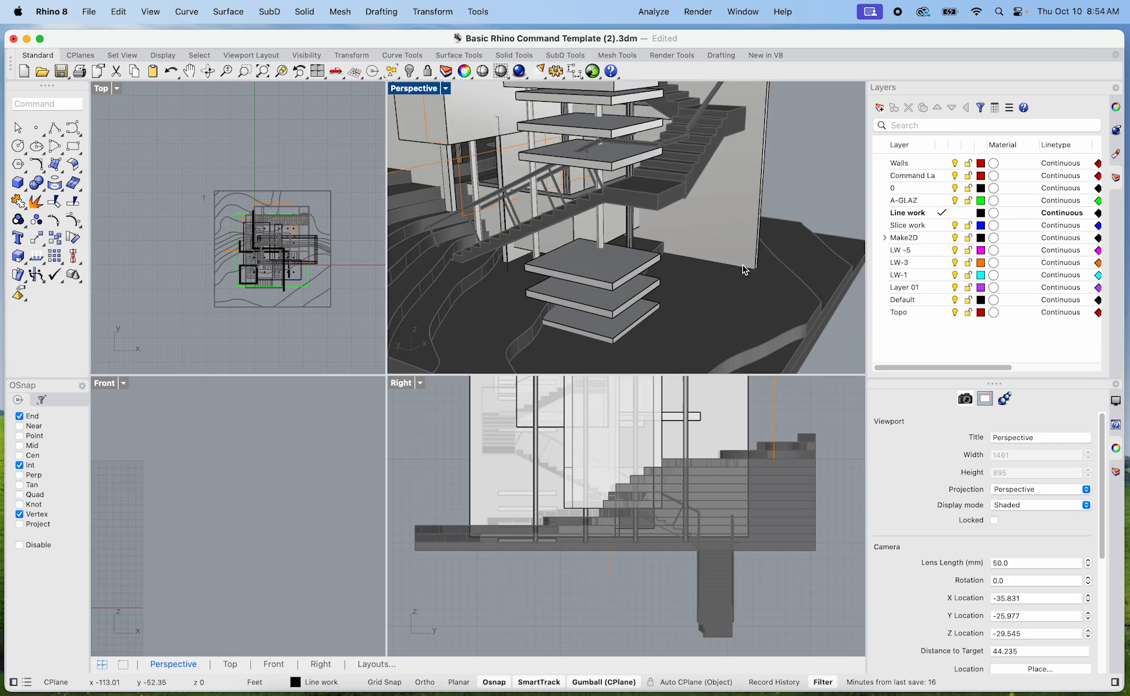
scroll(677, 230, up, 5)
click(620, 220)
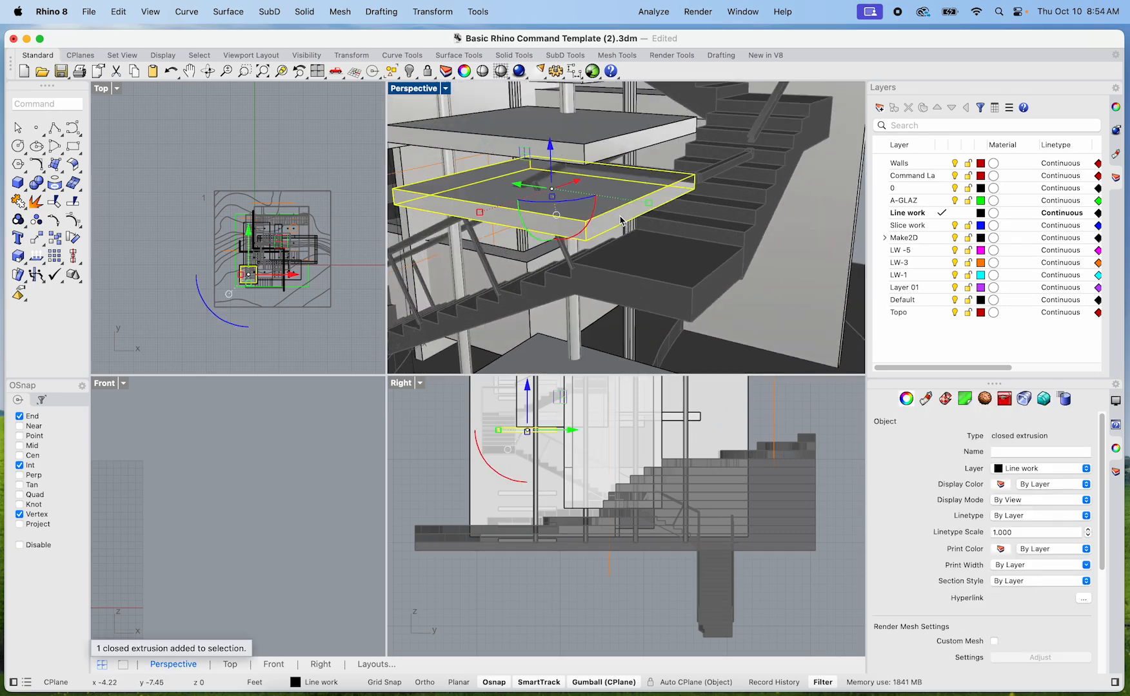
key(Delete)
right_drag(598, 169, 567, 206)
double_click(427, 90)
click(507, 336)
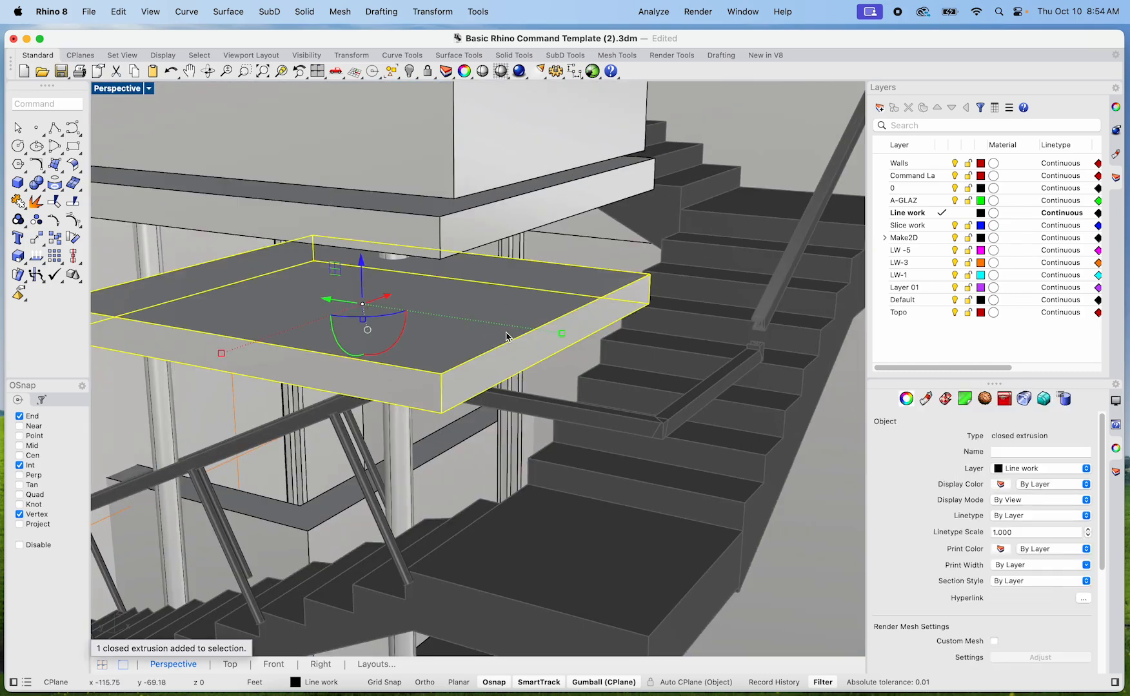
key(Delete)
Step: Delete the slab projecting beneath the tower box and the slab set inside the box's open underside
right_drag(507, 336, 526, 279)
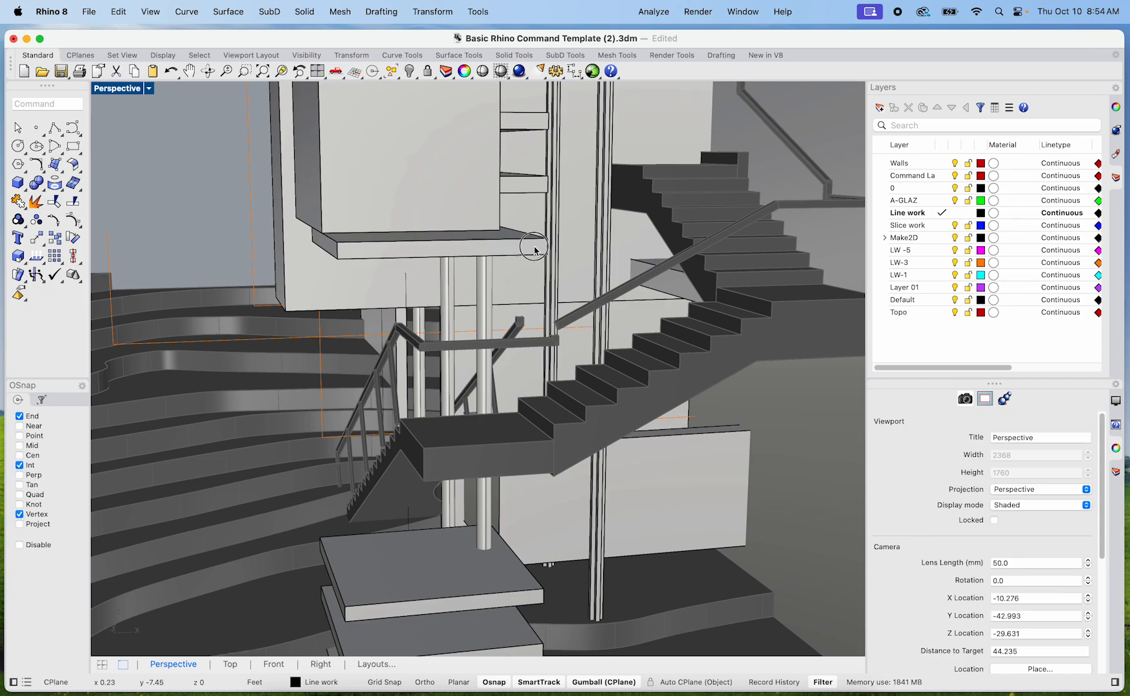
click(535, 250)
key(Delete)
right_drag(511, 298, 606, 329)
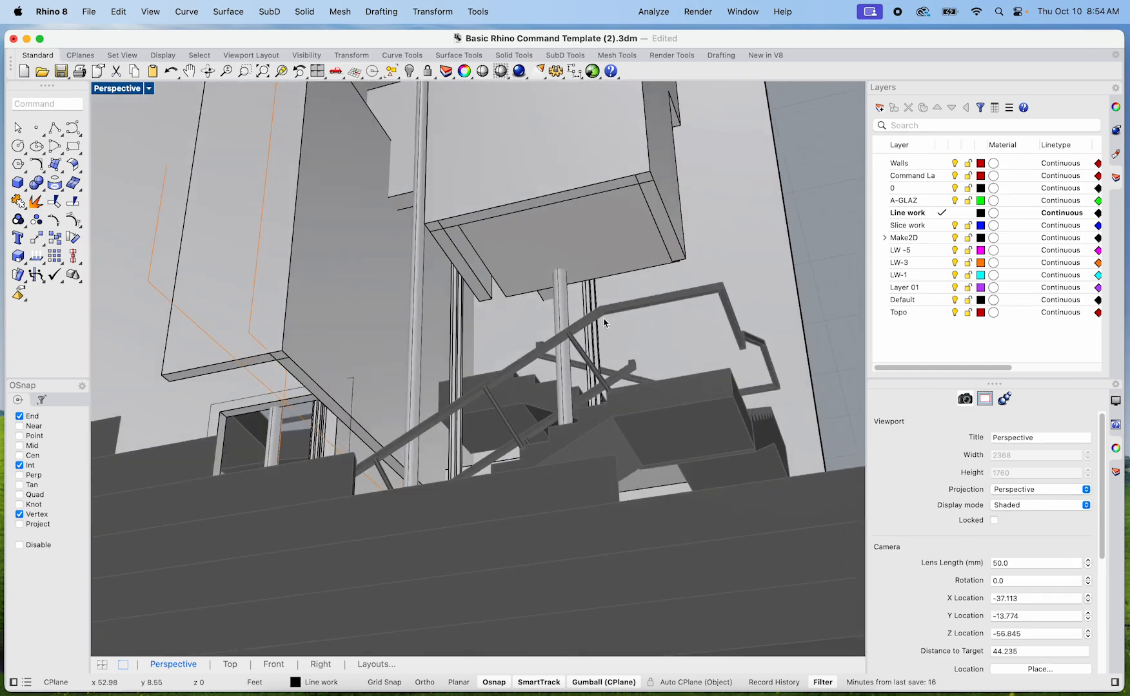
click(615, 277)
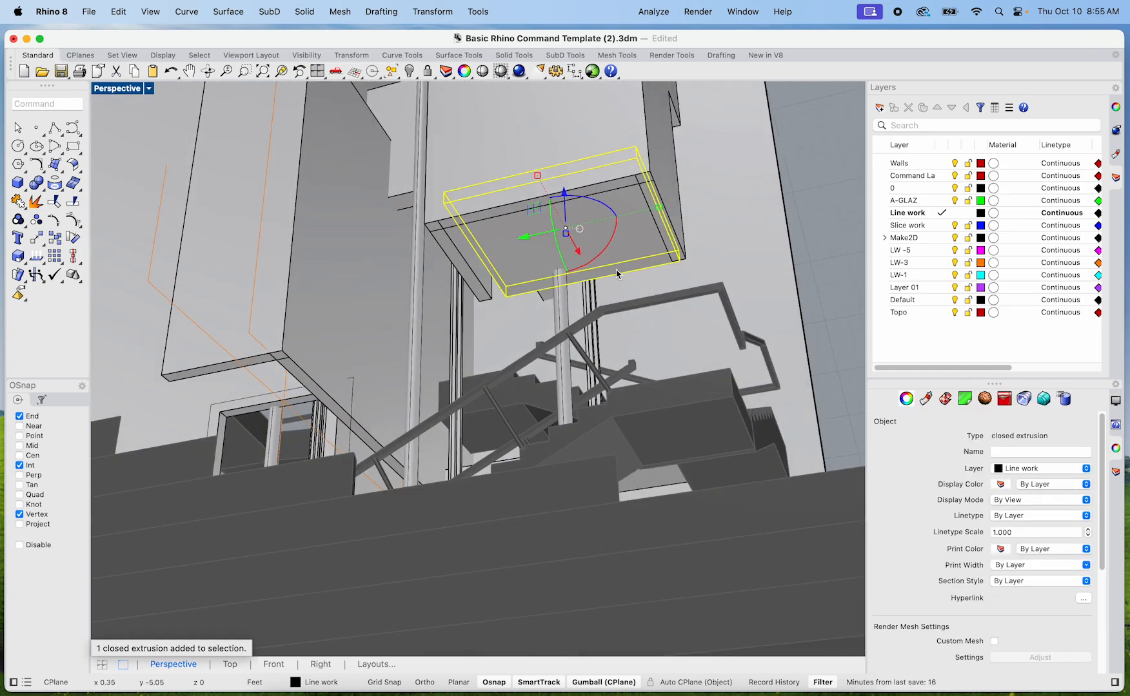
key(Delete)
Step: Scale the tall tower box vertically so its bottom edge rises well above the stair landing
scroll(580, 205, down, 6)
right_drag(659, 248, 516, 368)
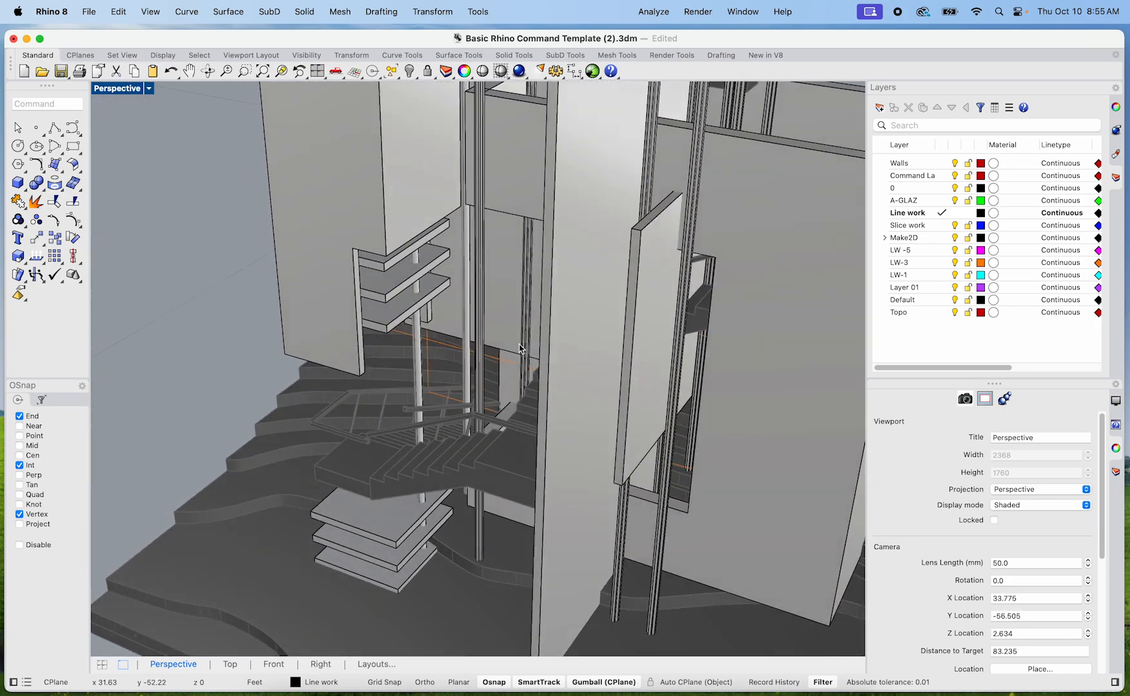
scroll(464, 366, up, 8)
shift+right_drag(400, 422, 425, 511)
click(500, 287)
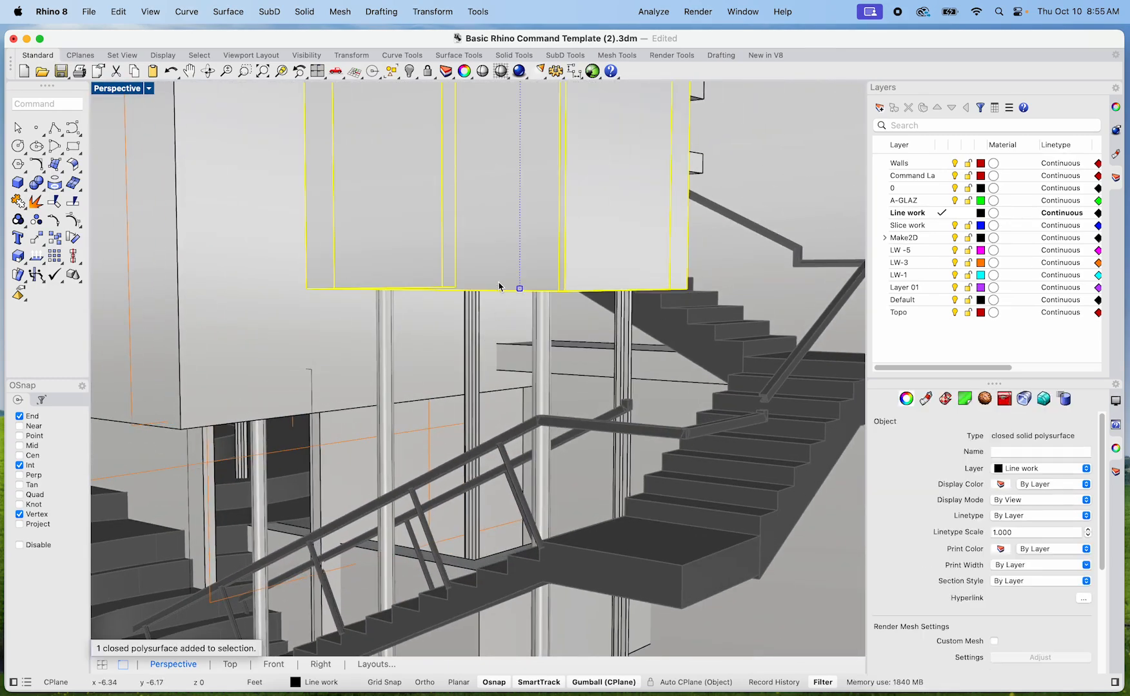
drag(519, 289, 520, 242)
drag(531, 193, 521, 186)
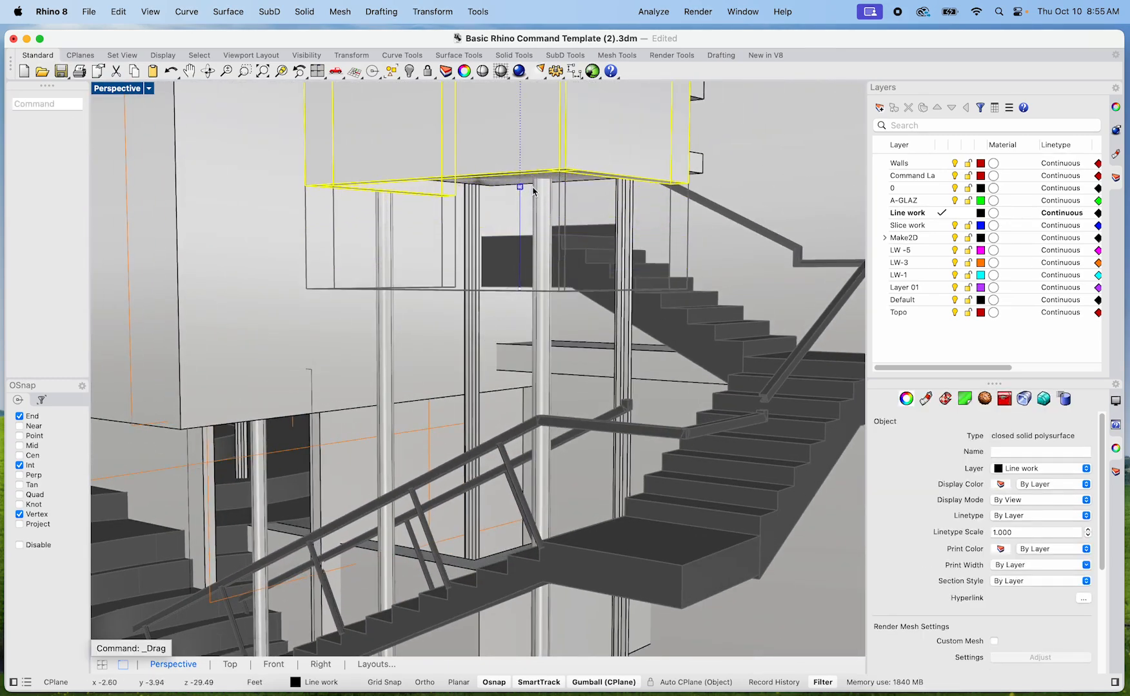
click(470, 368)
scroll(468, 378, down, 3)
right_drag(465, 383, 570, 500)
key(Escape)
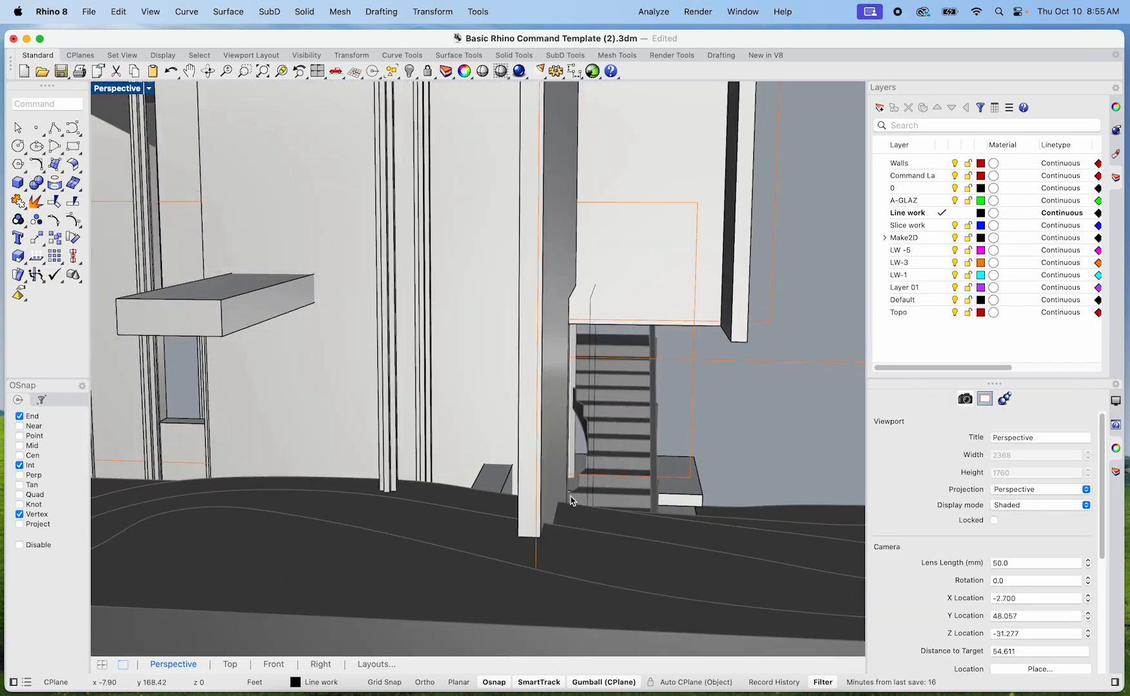
Step: Examine the columns along the lower stair flight and where the lowest square slab meets the terrain
scroll(593, 447, up, 8)
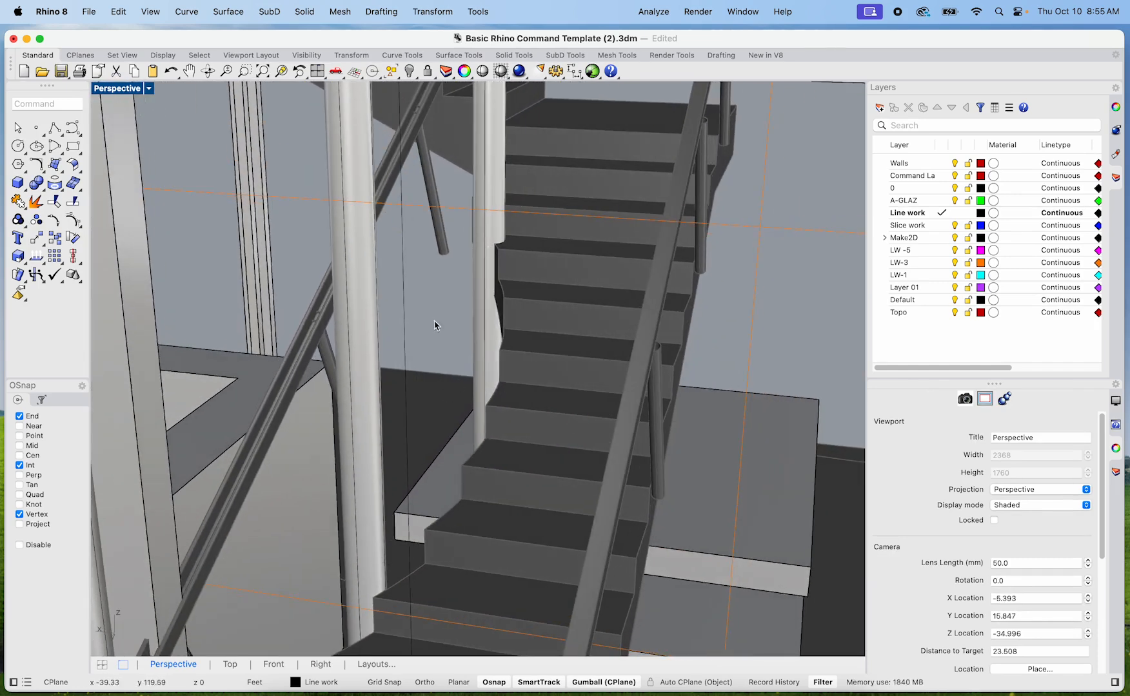
scroll(456, 426, down, 6)
right_drag(454, 435, 316, 391)
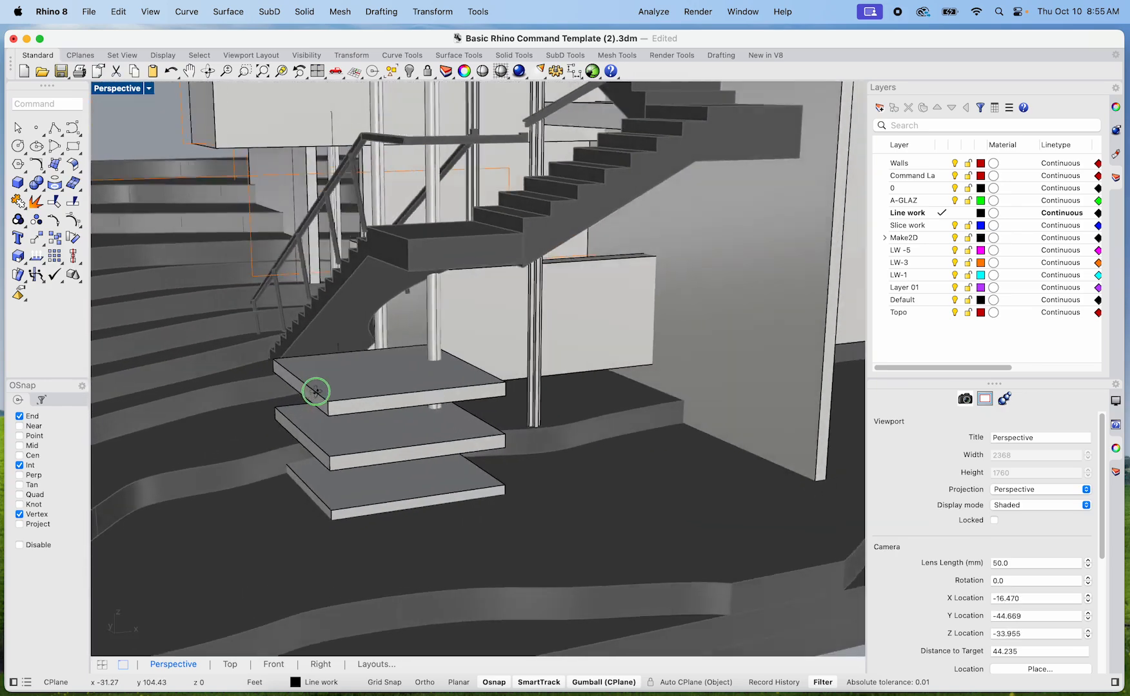
scroll(373, 378, up, 5)
scroll(443, 376, down, 2)
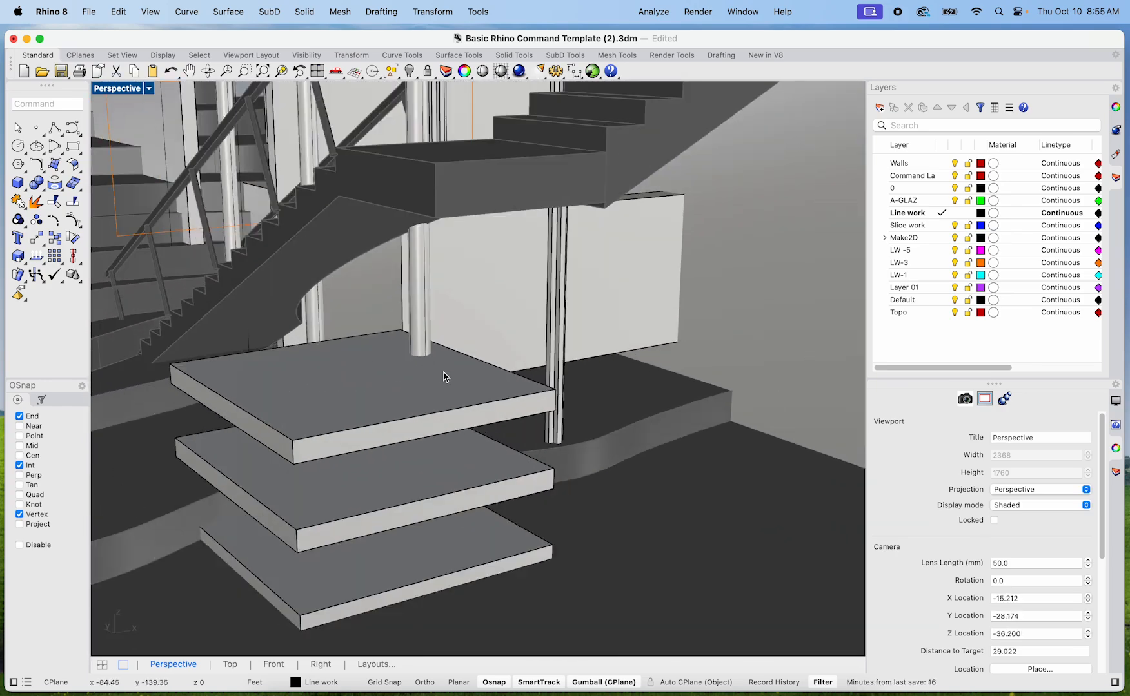
scroll(229, 530, up, 5)
shift+right_drag(219, 532, 306, 336)
click(335, 507)
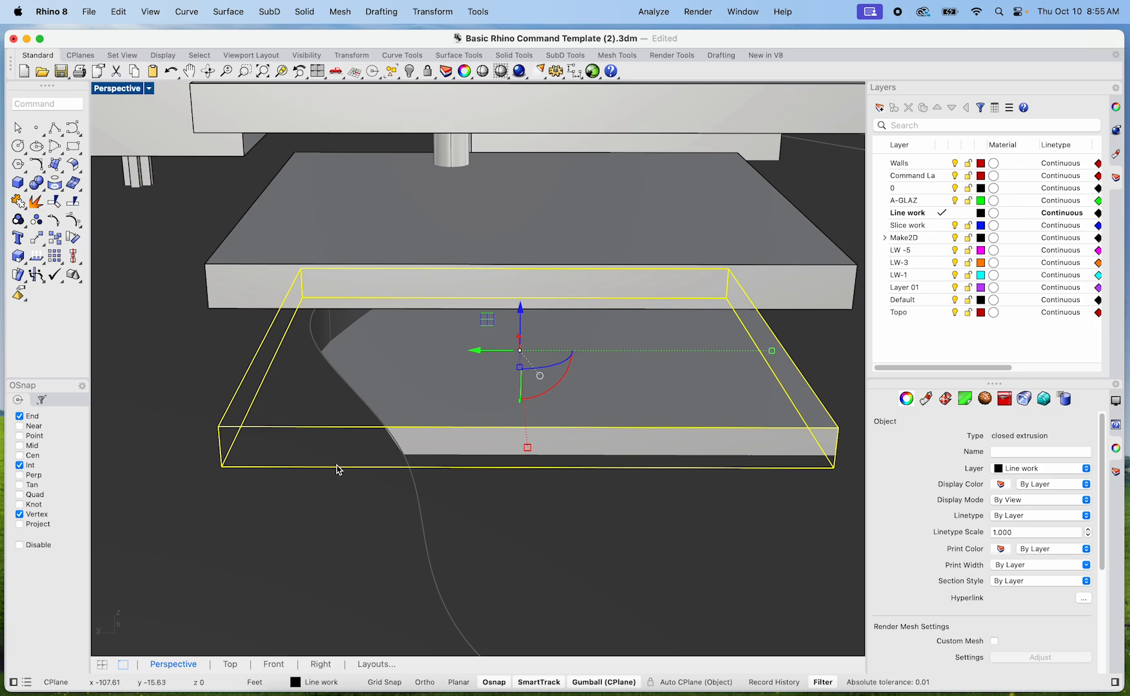
scroll(387, 418, down, 5)
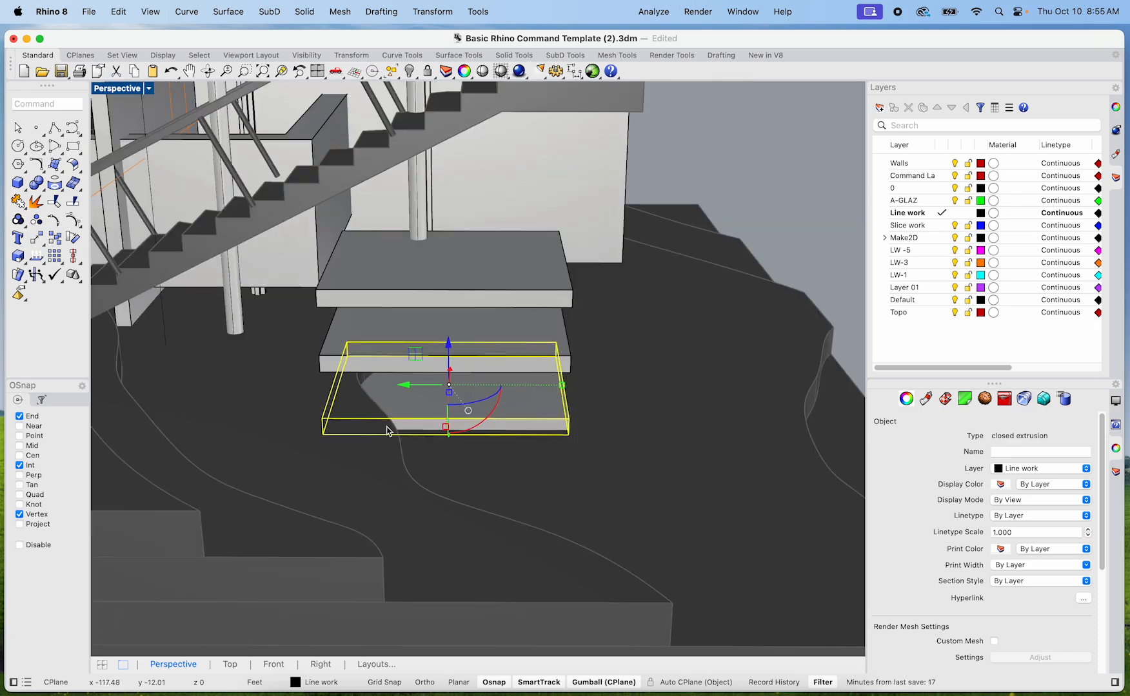
scroll(387, 430, up, 8)
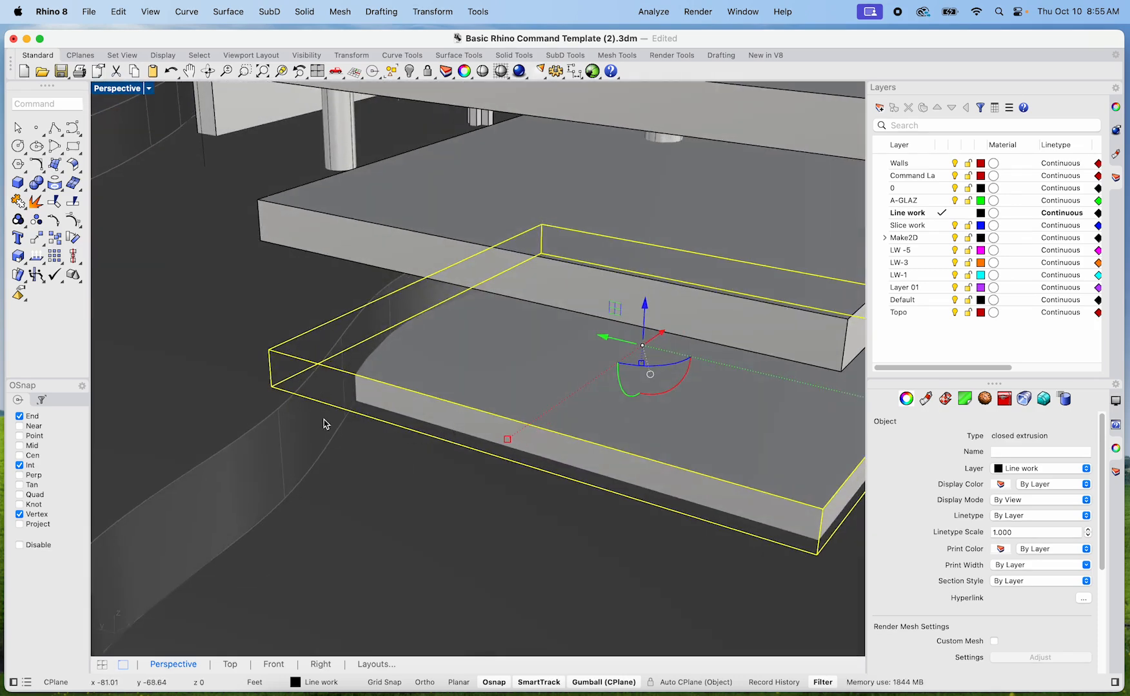
click(308, 411)
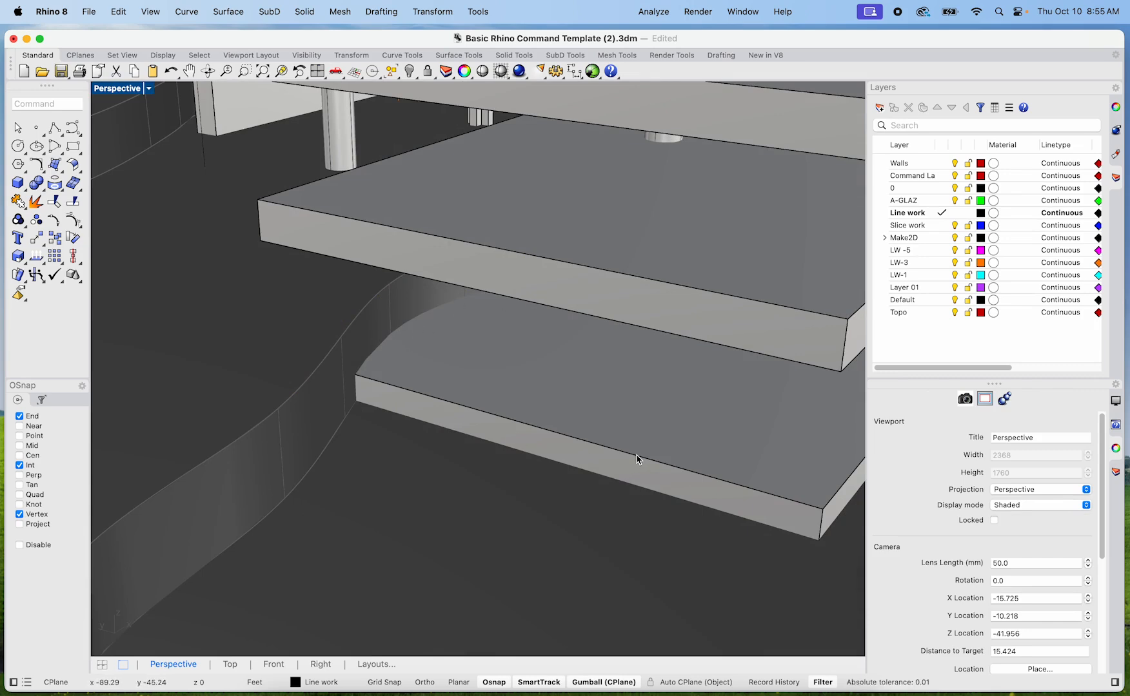
Step: Check the stair's uppermost landing and handrail against the surrounding tower walls
scroll(583, 451, down, 10)
scroll(598, 429, up, 3)
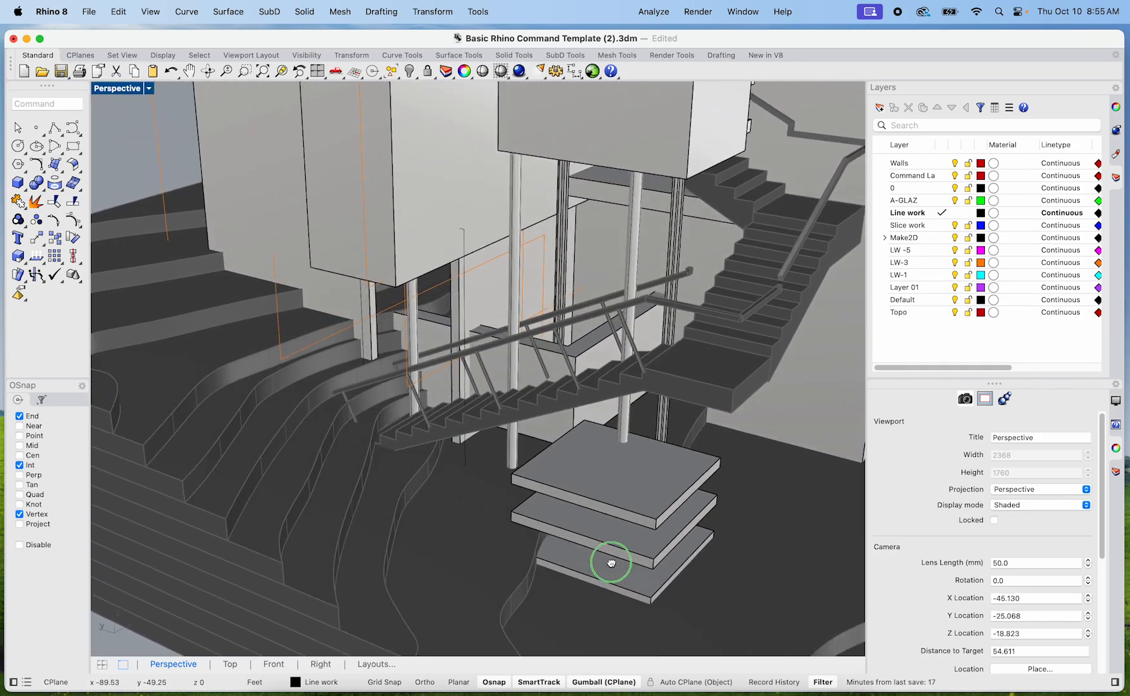
right_drag(672, 444, 509, 353)
scroll(474, 448, up, 5)
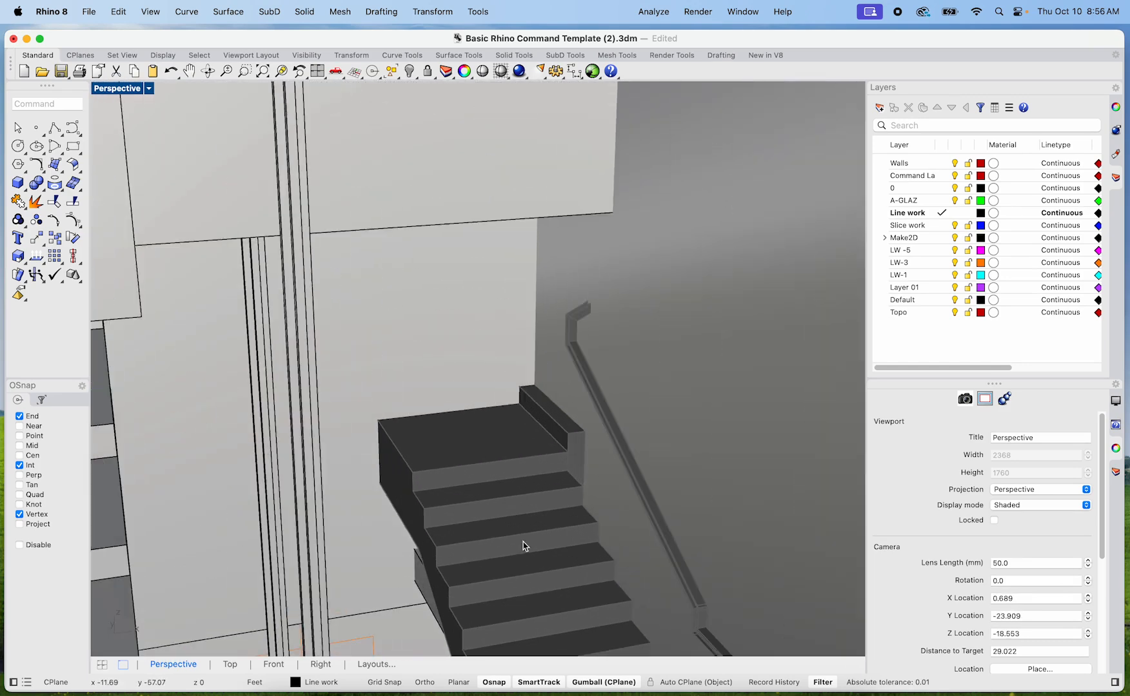
Step: Move the closed rectangular curve from the lower columns up to the opening position above the stair landing
scroll(635, 330, down, 5)
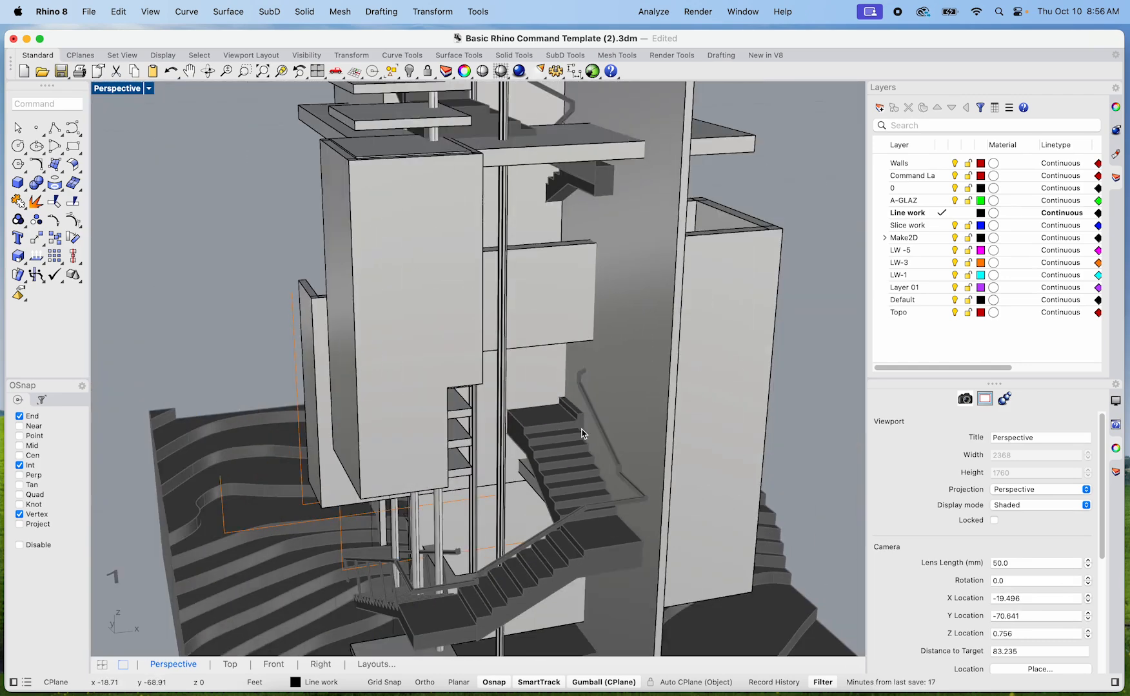
click(475, 424)
right_drag(457, 433, 670, 419)
click(373, 521)
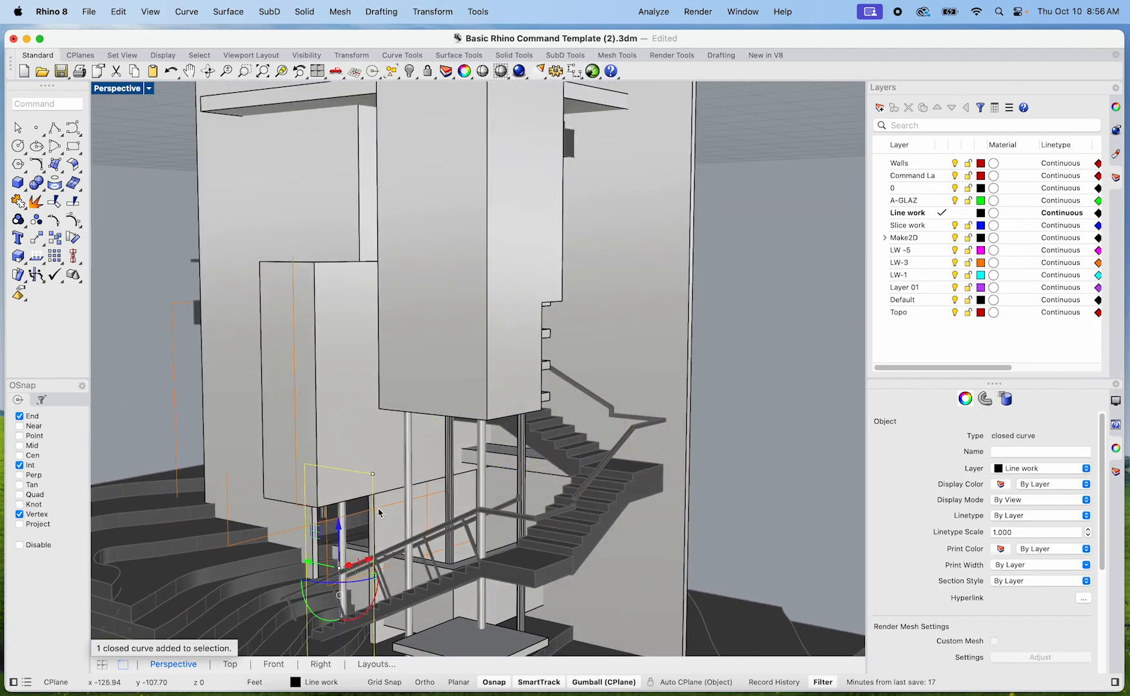
drag(342, 544, 365, 453)
drag(410, 321, 411, 321)
right_drag(411, 321, 262, 466)
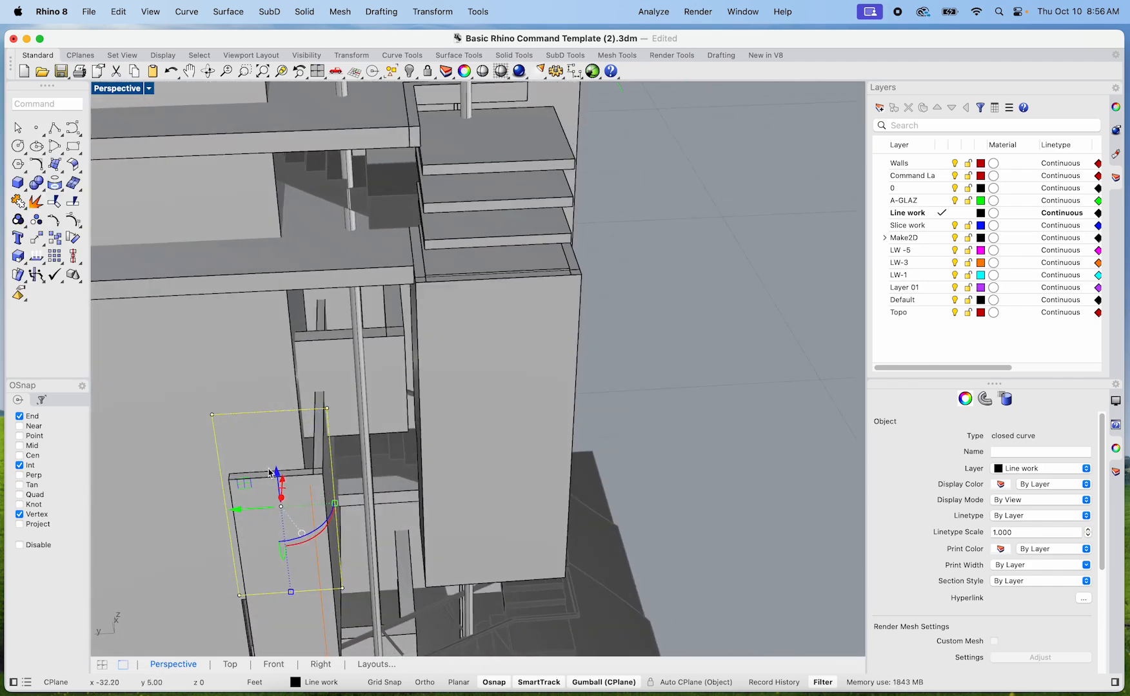
drag(265, 513, 343, 504)
right_drag(342, 504, 328, 430)
drag(350, 388, 429, 297)
mouse_move(428, 298)
right_down()
mouse_move(454, 283)
mouse_move(450, 301)
right_up()
scroll(490, 284, up, 10)
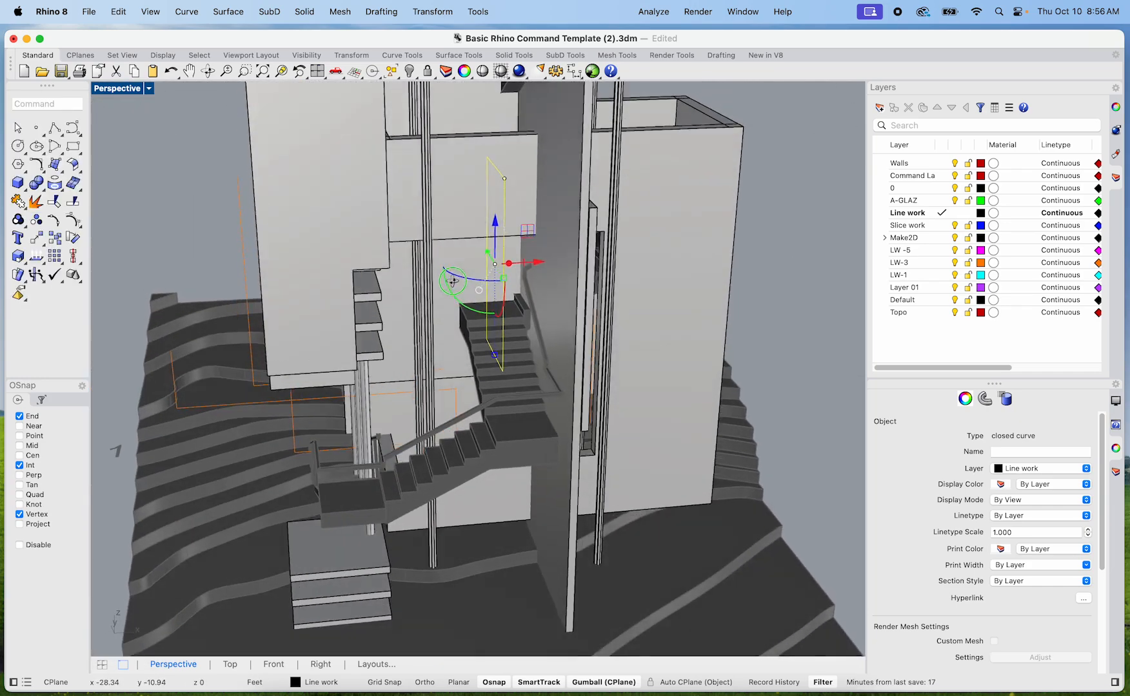
Step: Identify the two wall solids blocking the upper stair landing and shift the rectangular curve sideways in front of them
scroll(450, 336, down, 8)
right_drag(449, 398, 375, 469)
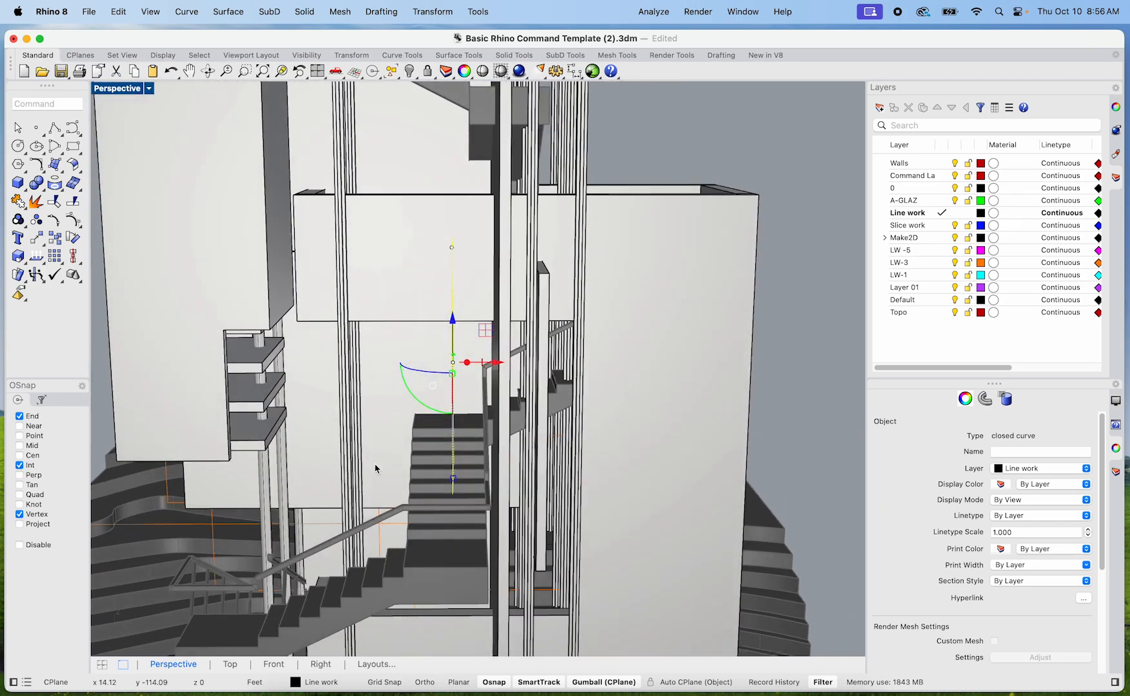
click(371, 510)
shift+right_drag(439, 447, 456, 515)
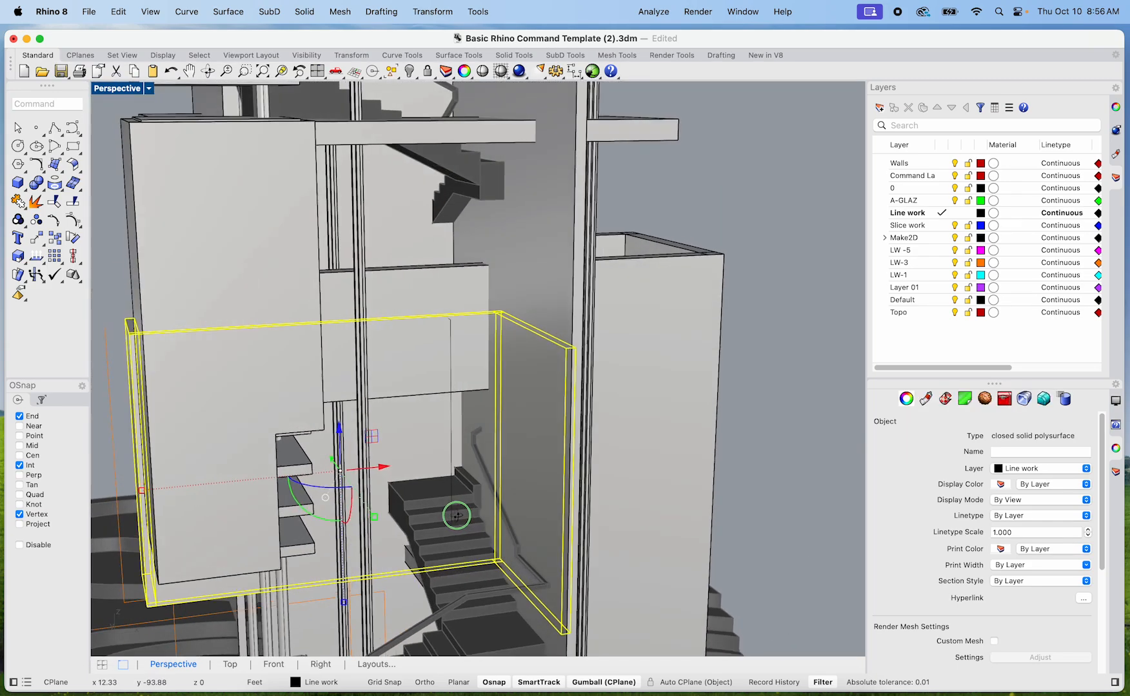
click(426, 391)
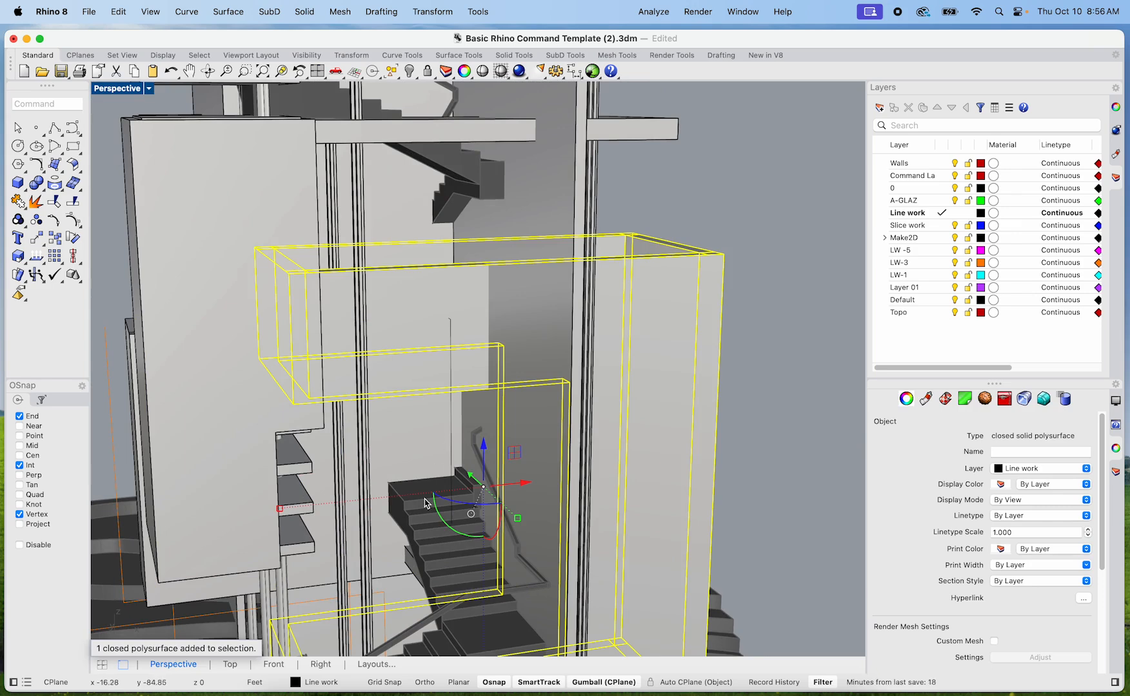
shift+click(390, 579)
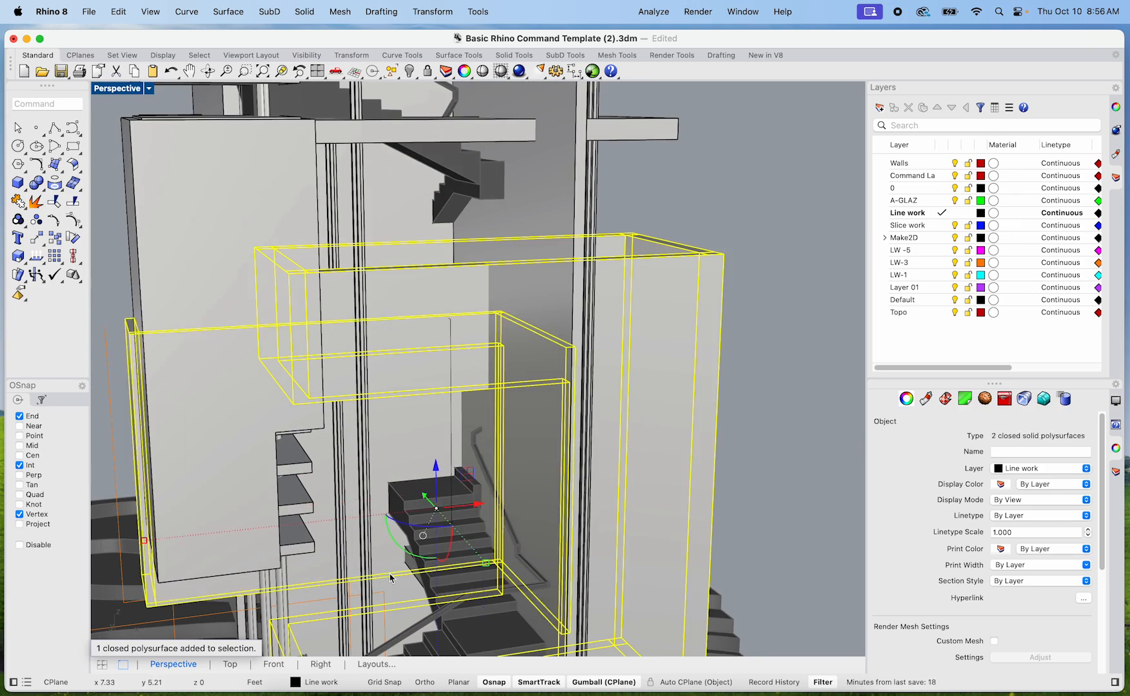
click(456, 428)
click(450, 427)
drag(464, 427, 389, 495)
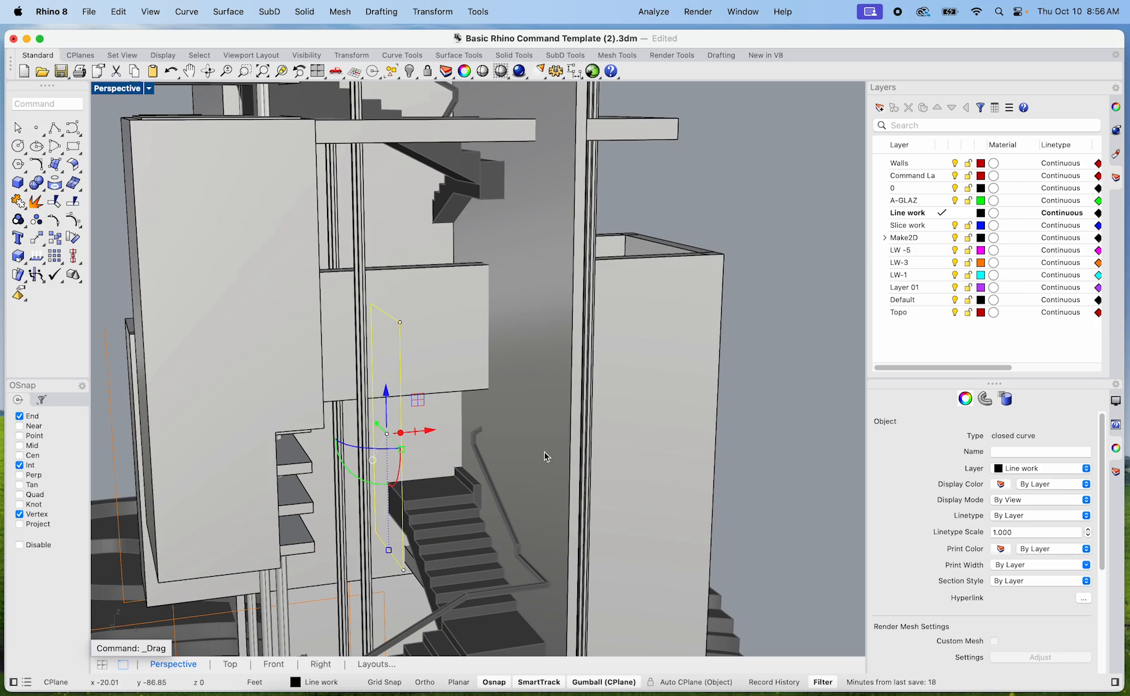
Step: WireCut the two wall solids with the rectangular curve in the X direction, removing the part over the stair landing
text(wirec)
key(Return)
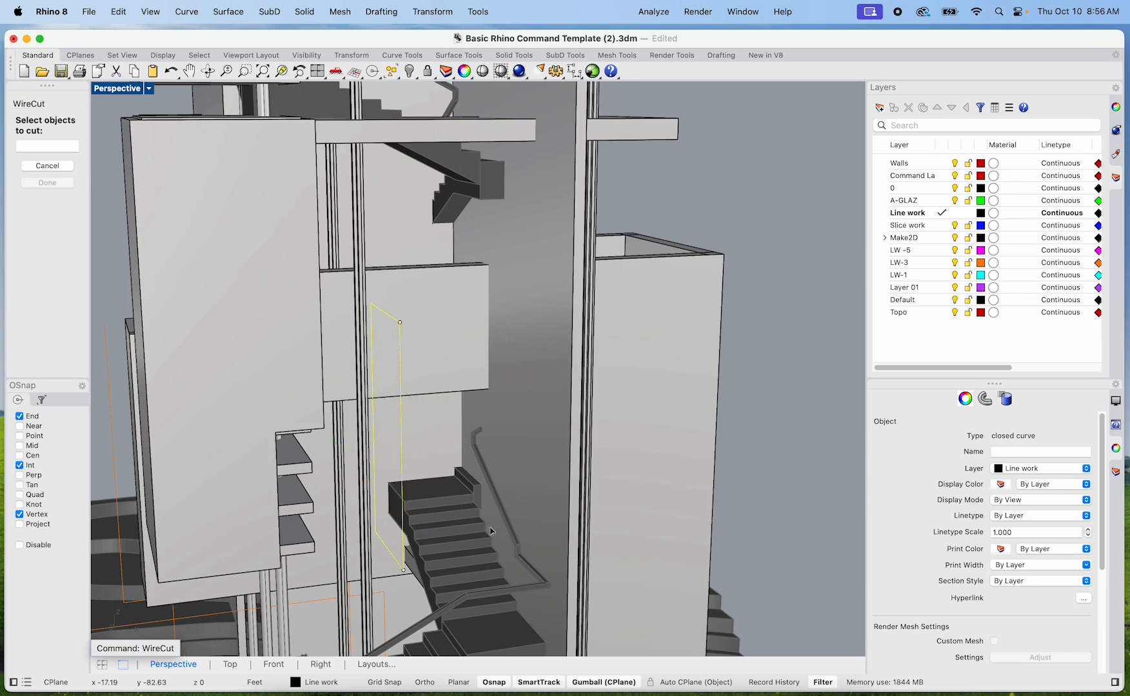
click(395, 576)
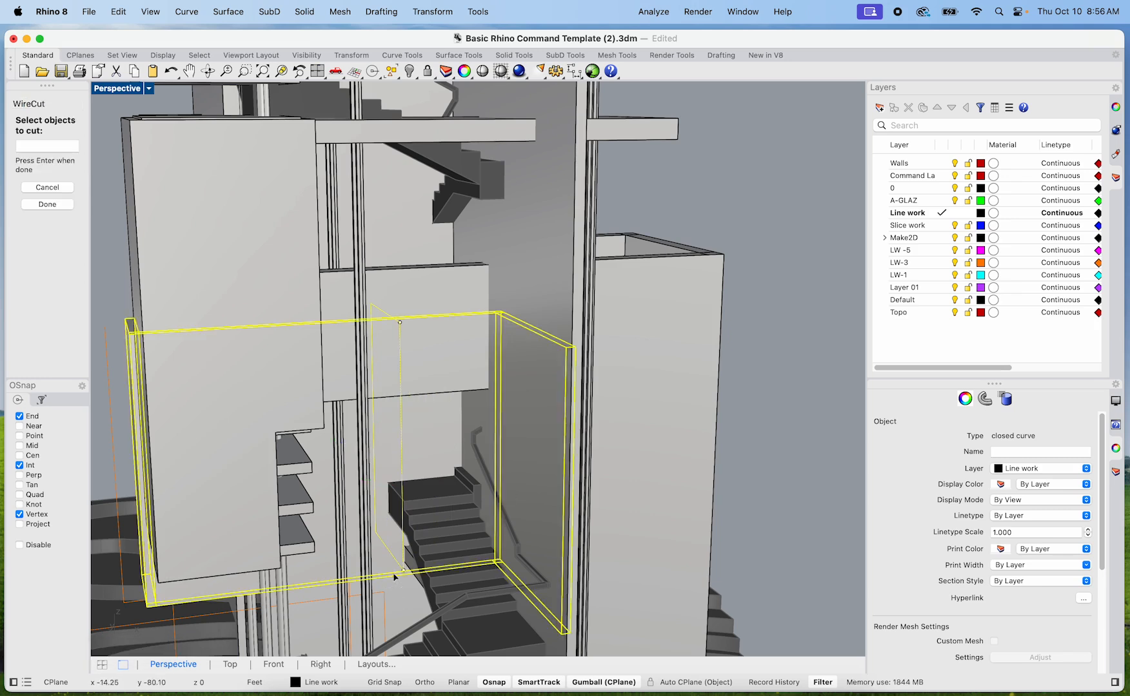
click(664, 261)
key(Return)
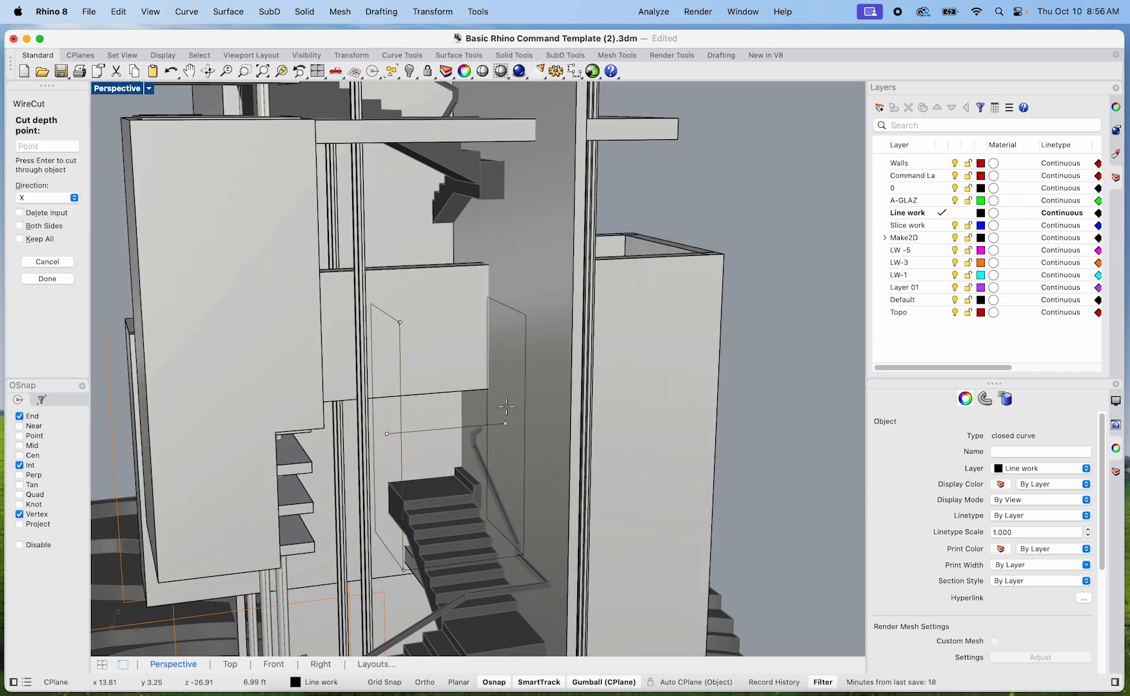
click(552, 401)
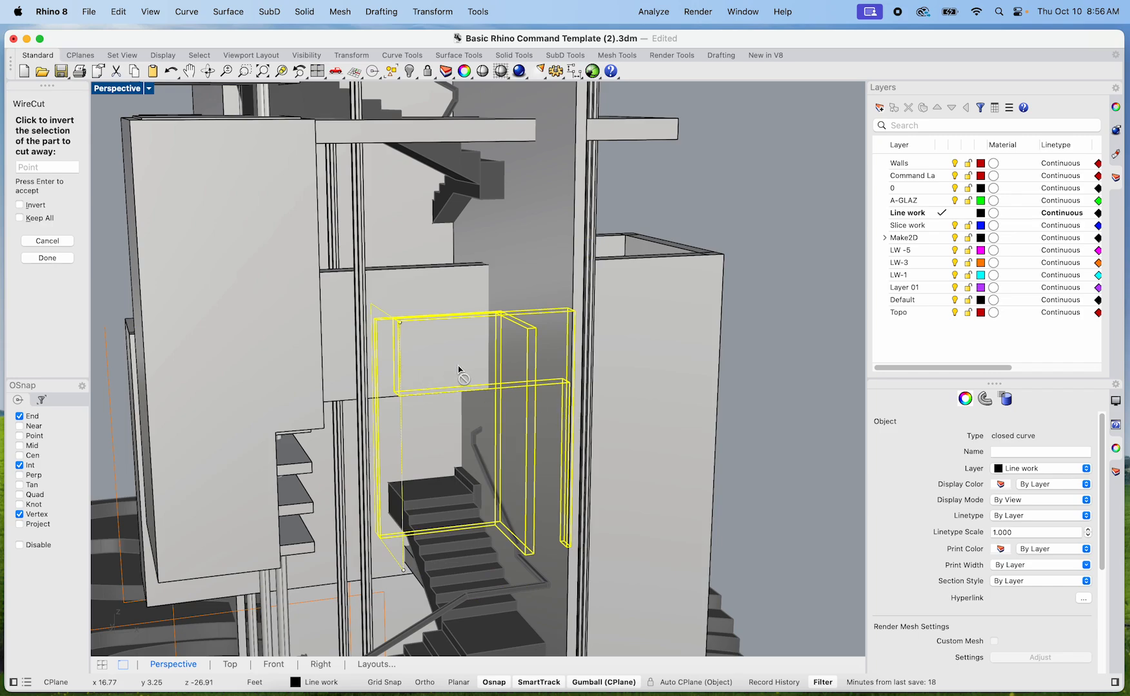
key(Return)
Step: Examine the cut opening, the stair flights and the tall wall solid that still crosses the upper landing
scroll(449, 471, up, 5)
right_drag(450, 471, 341, 514)
click(465, 468)
scroll(467, 433, up, 6)
click(569, 466)
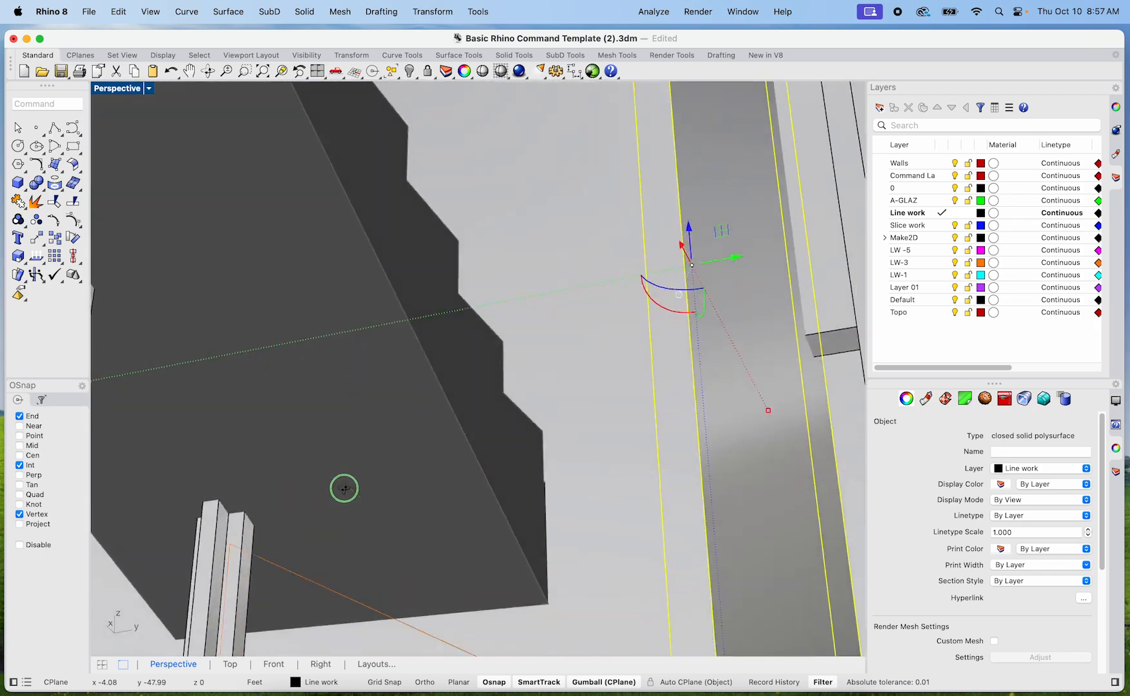
right_drag(344, 488, 365, 505)
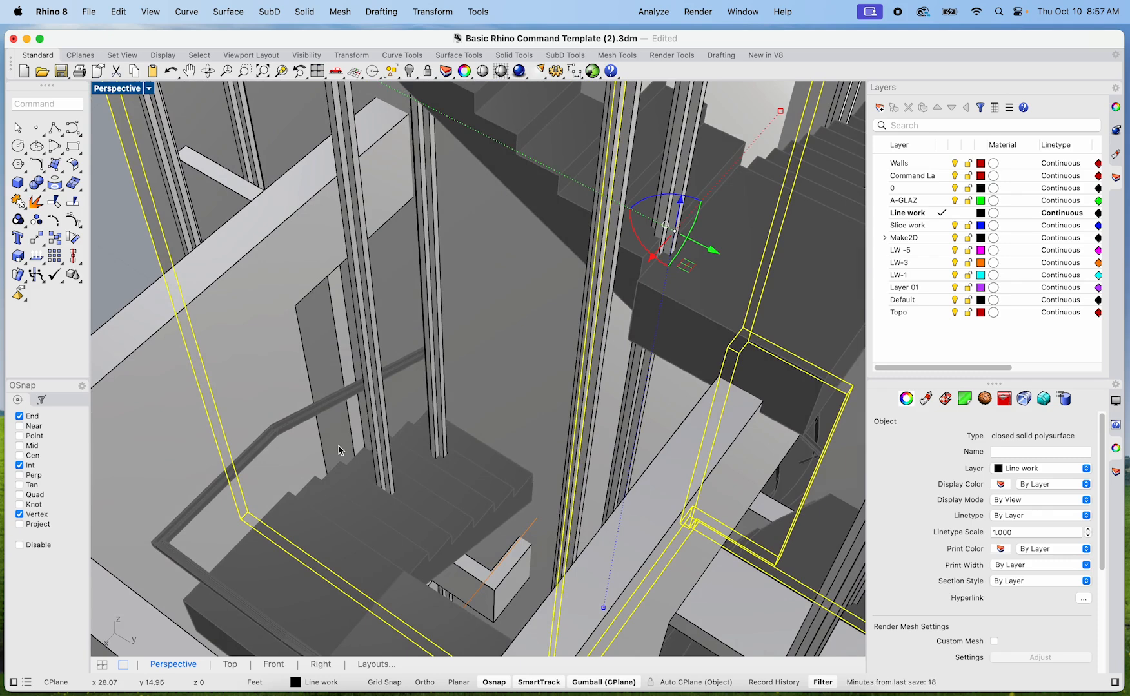
scroll(336, 455, down, 10)
scroll(339, 455, up, 6)
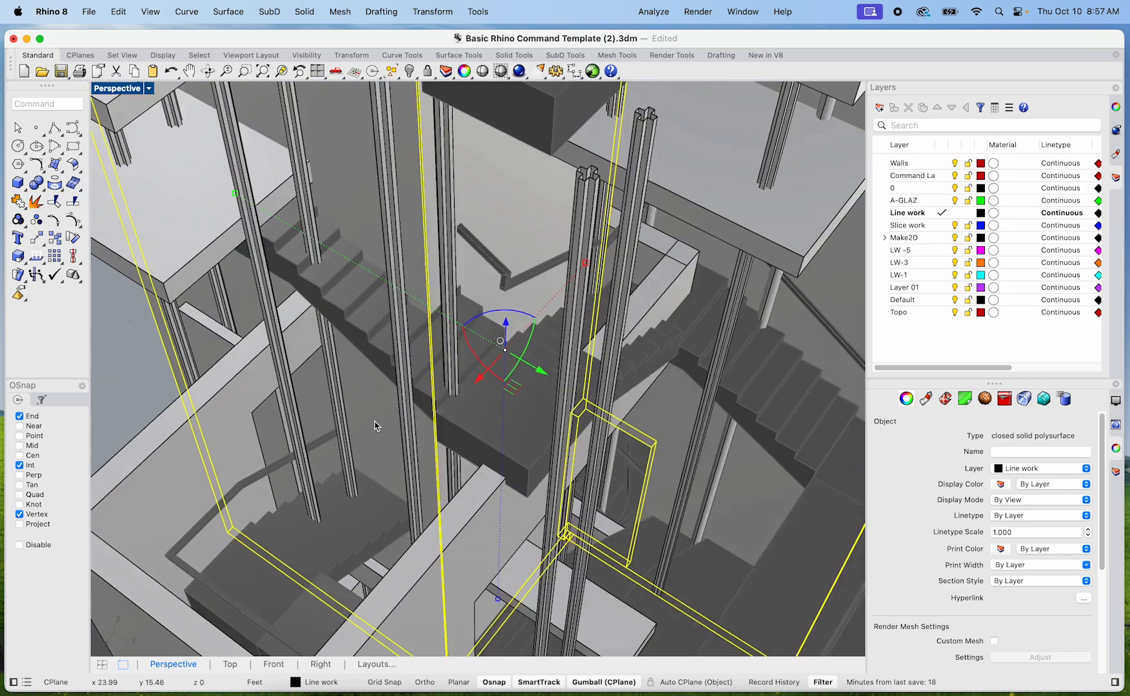
shift+right_drag(375, 426, 360, 388)
scroll(359, 388, up, 10)
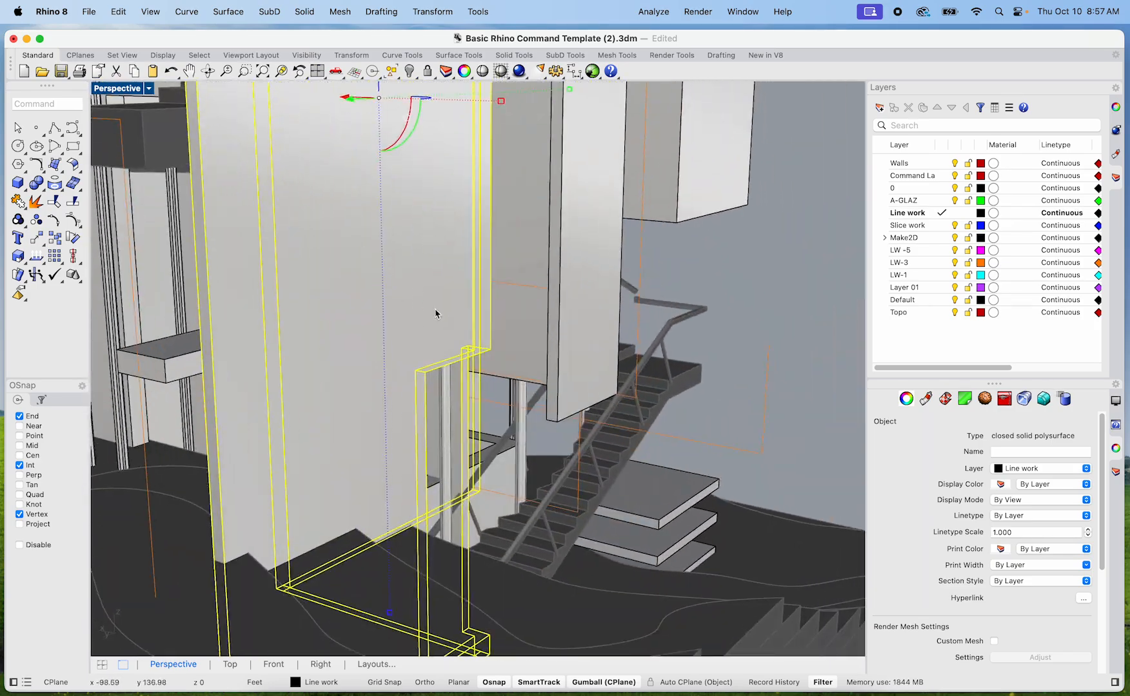
right_drag(435, 314, 494, 495)
right_drag(478, 285, 213, 562)
right_drag(528, 314, 528, 496)
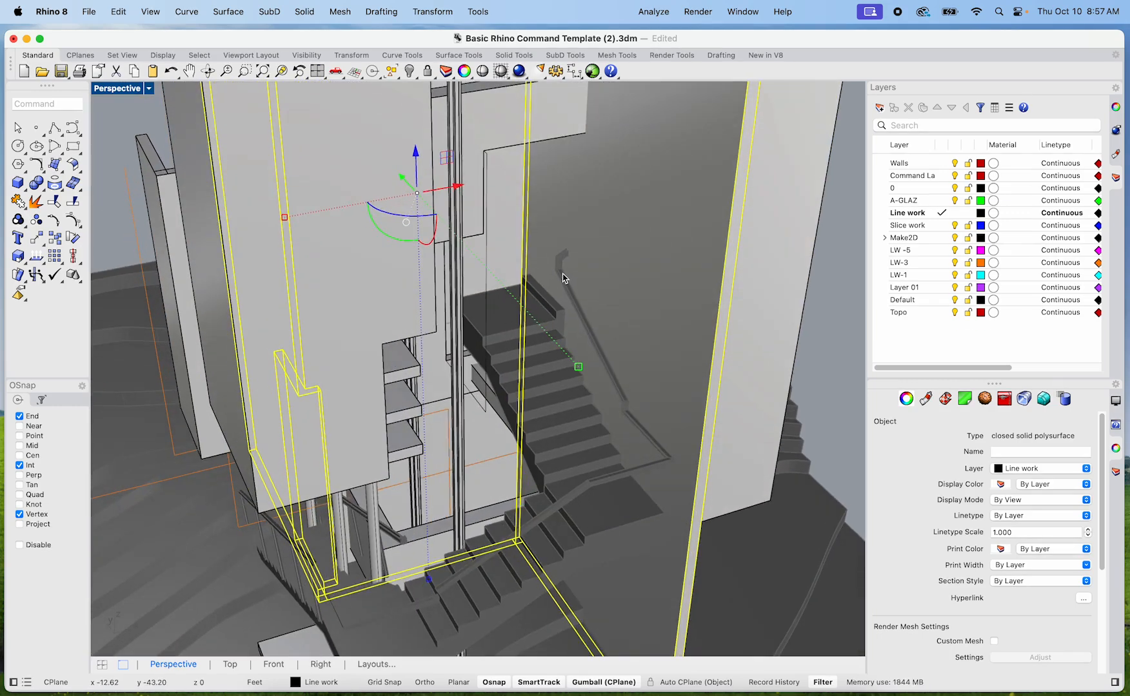
scroll(563, 278, up, 10)
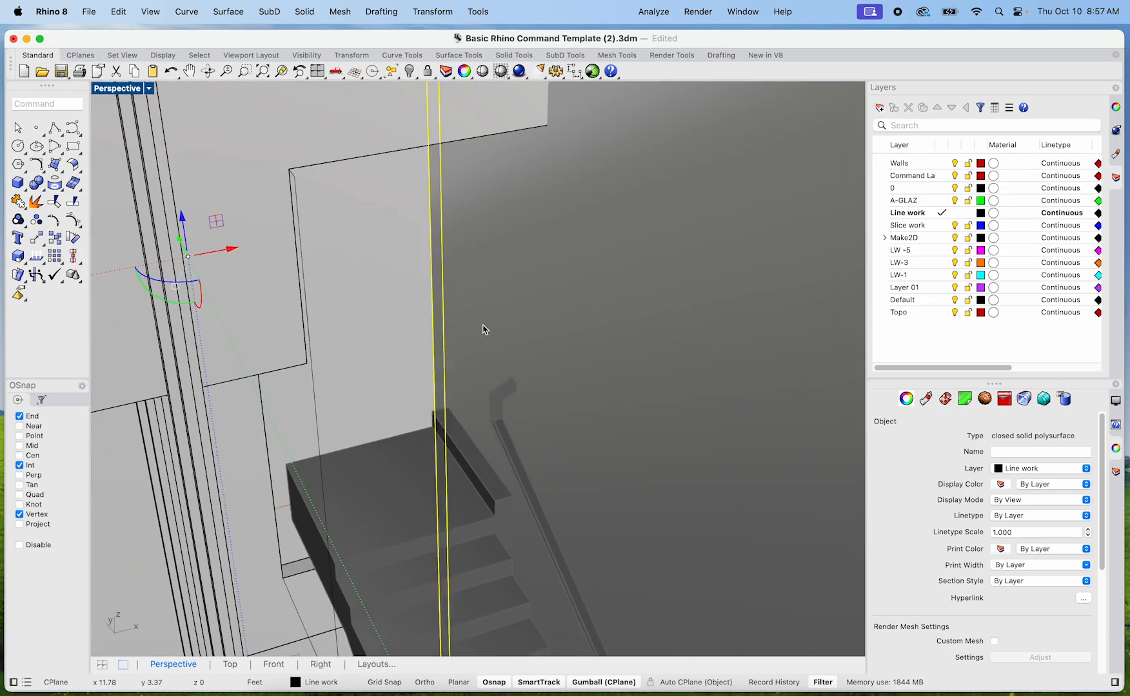
scroll(509, 372, down, 5)
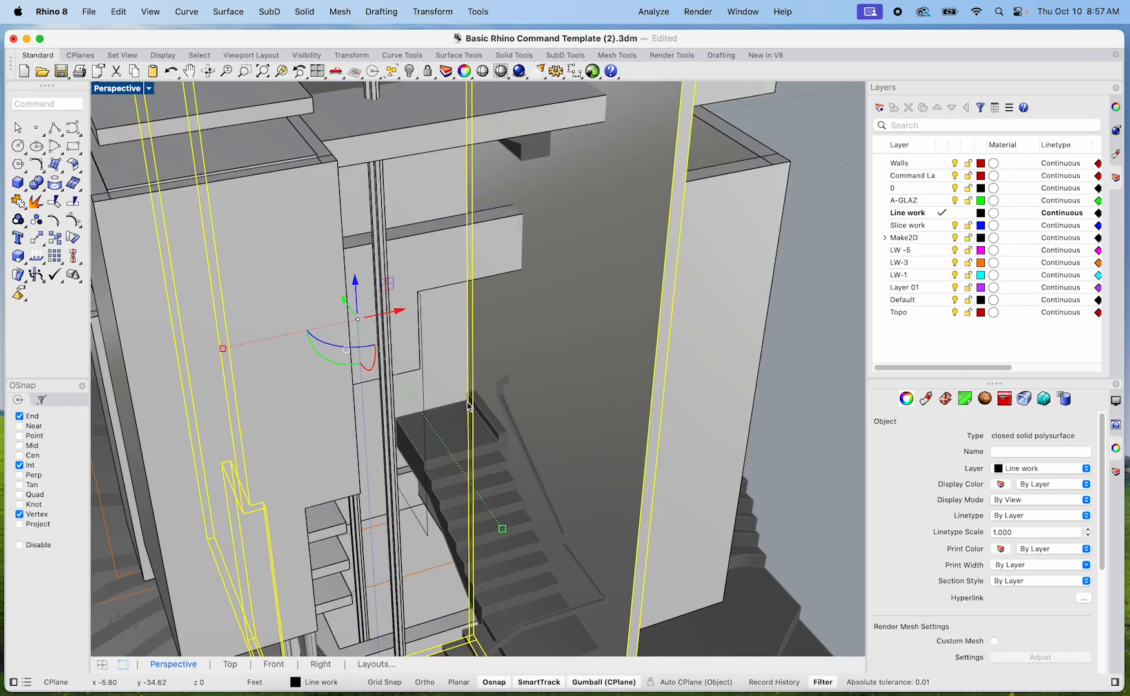
Step: WireCut the tall wall solid with the same rectangular curve to open a passage at the upper landing
click(426, 396)
text(Wirecut)
key(Return)
click(655, 401)
key(Return)
click(786, 328)
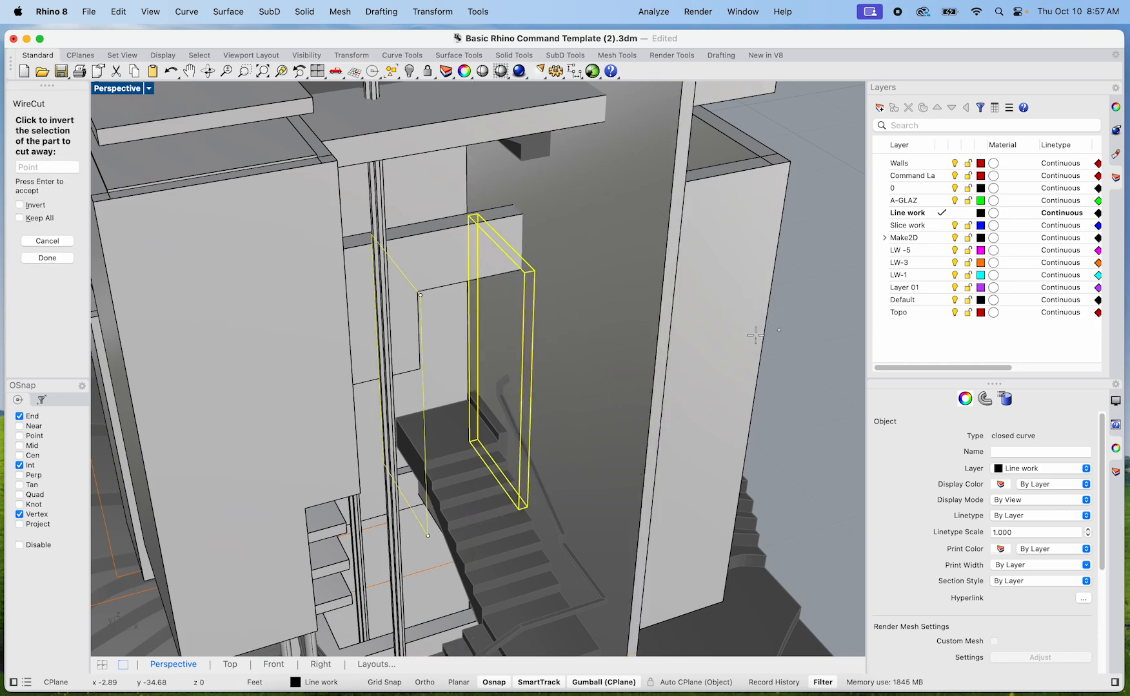
key(Return)
Step: Select the row of four columns standing on the stair flight and move them sideways along the Y axis, clear of the steps
right_drag(526, 413, 463, 373)
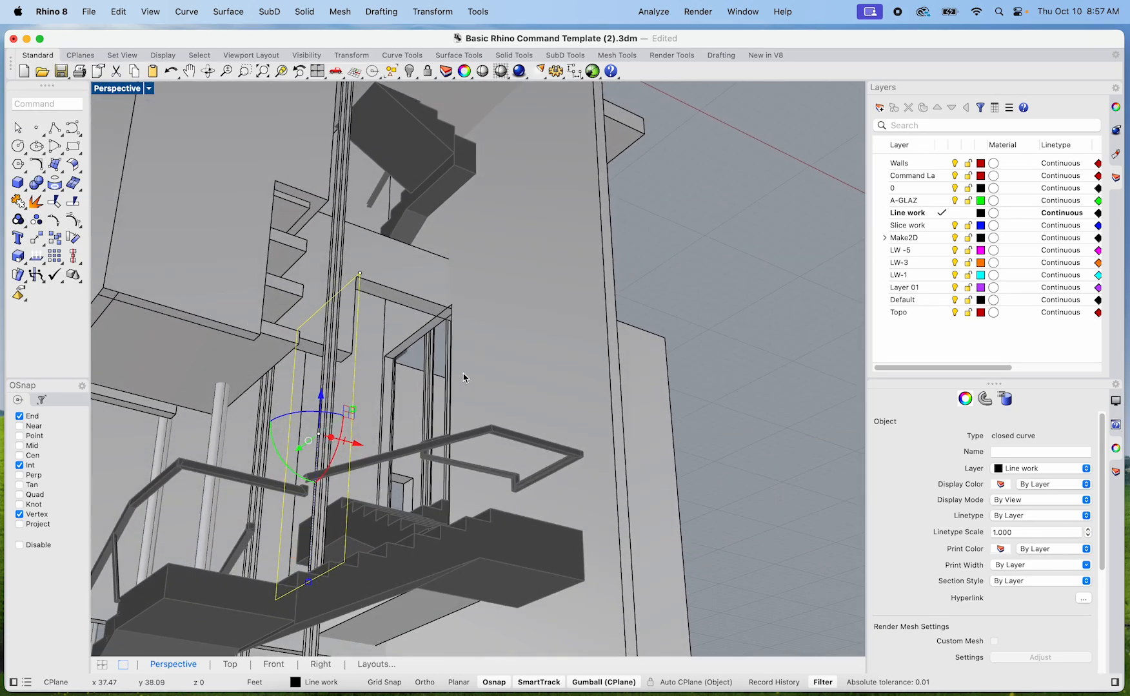
right_drag(448, 359, 384, 400)
shift+right_drag(540, 420, 488, 384)
scroll(496, 449, up, 6)
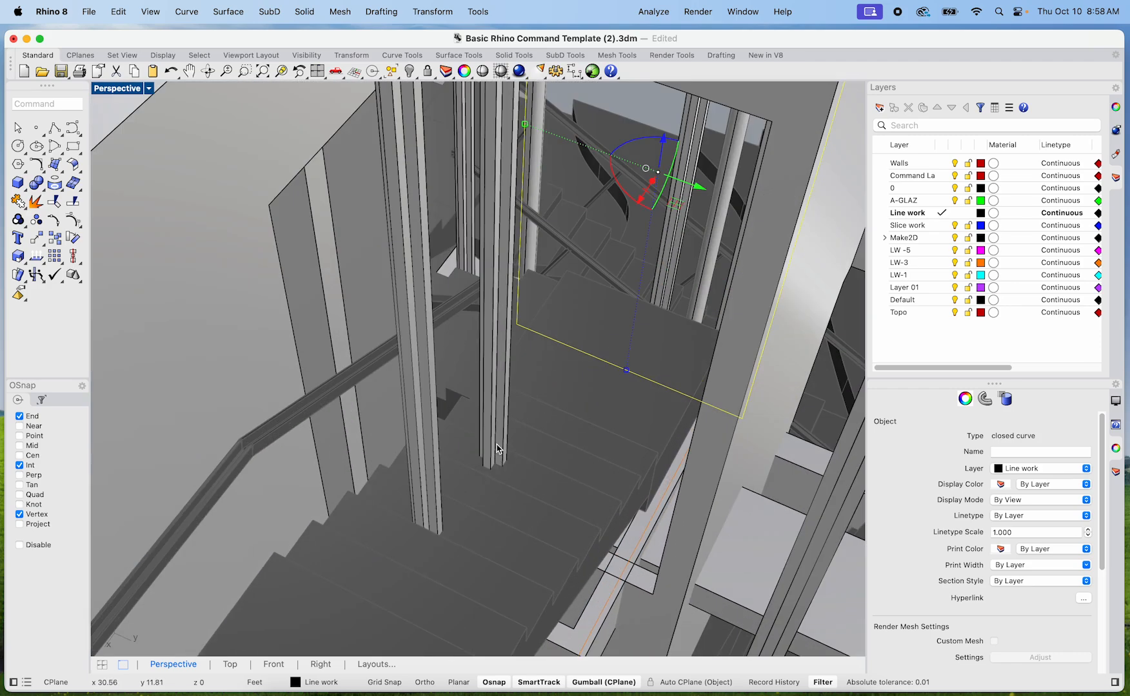
click(496, 450)
shift+click(426, 476)
scroll(426, 475, down, 7)
shift+right_drag(451, 422, 465, 559)
right_drag(413, 387, 492, 441)
shift+click(555, 260)
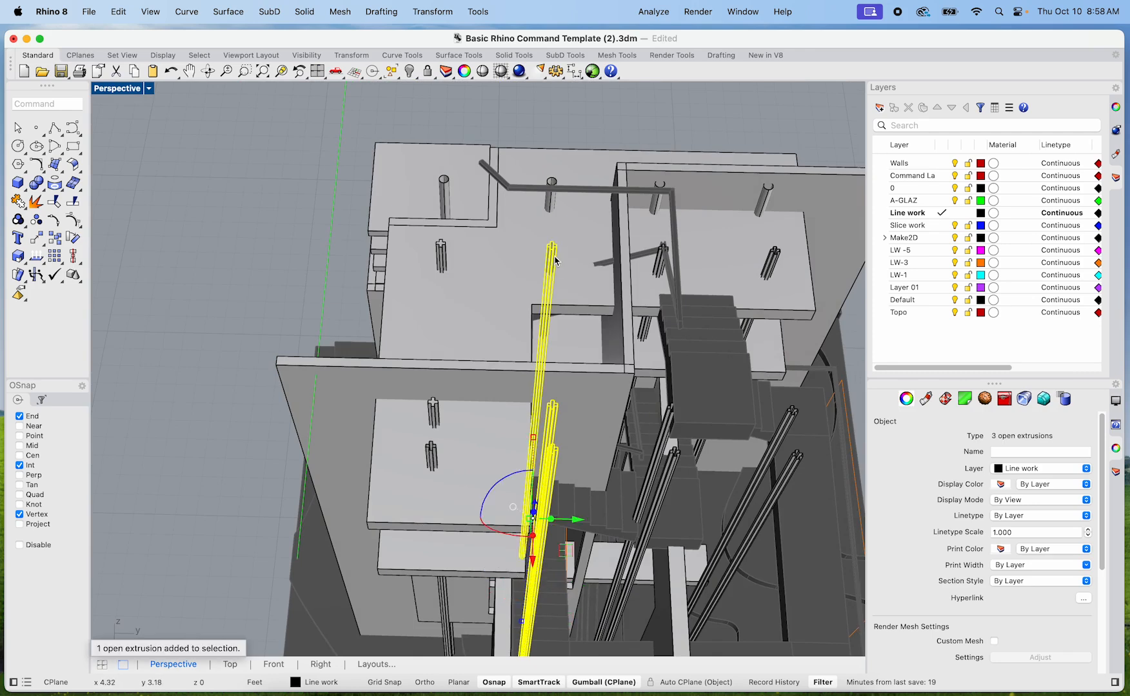
drag(578, 497, 549, 493)
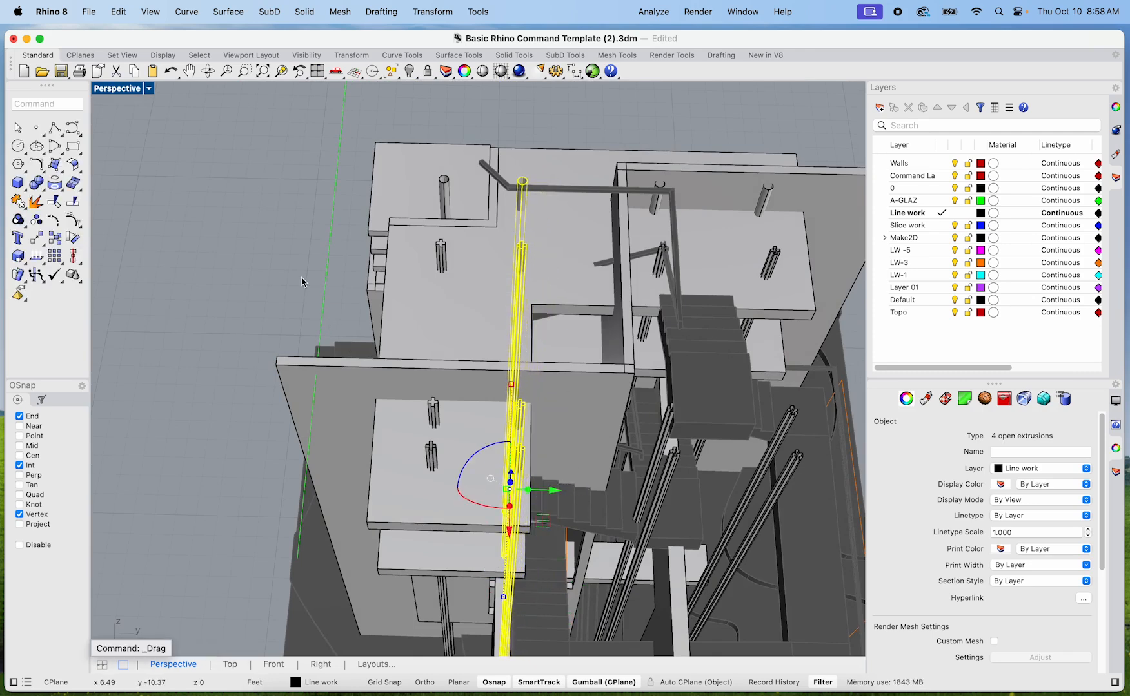
click(300, 282)
Step: Examine the whole tower, its lower box, the landings and the column positions from several sides
scroll(301, 283, down, 5)
right_drag(301, 282, 342, 312)
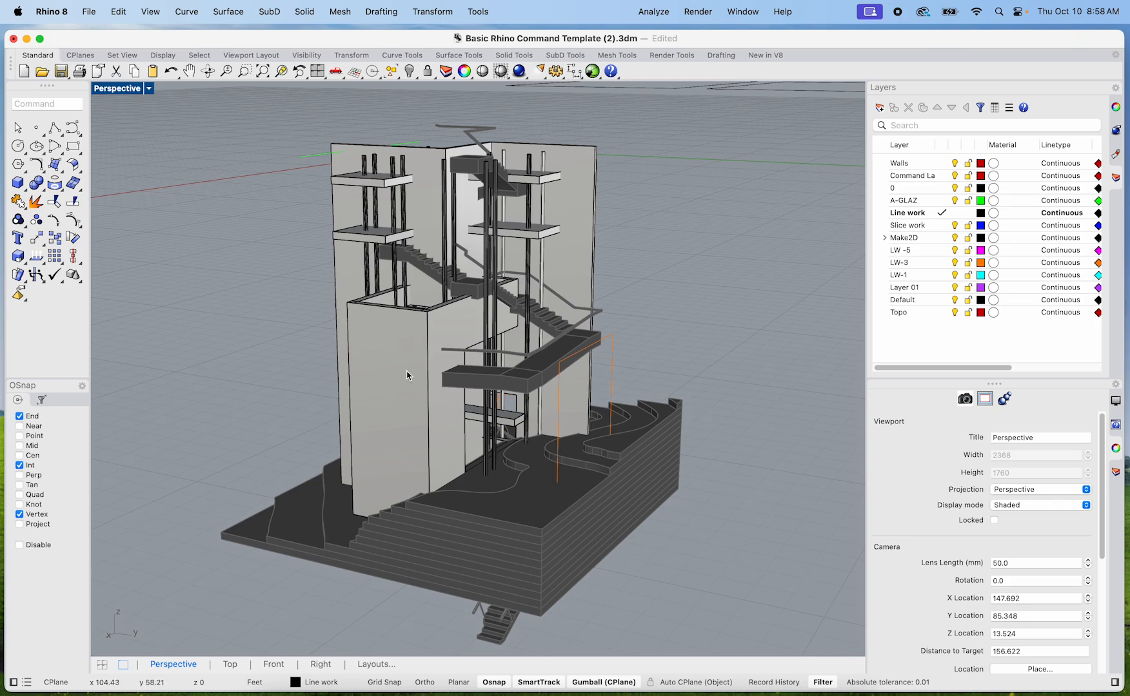
scroll(449, 366, up, 5)
click(363, 251)
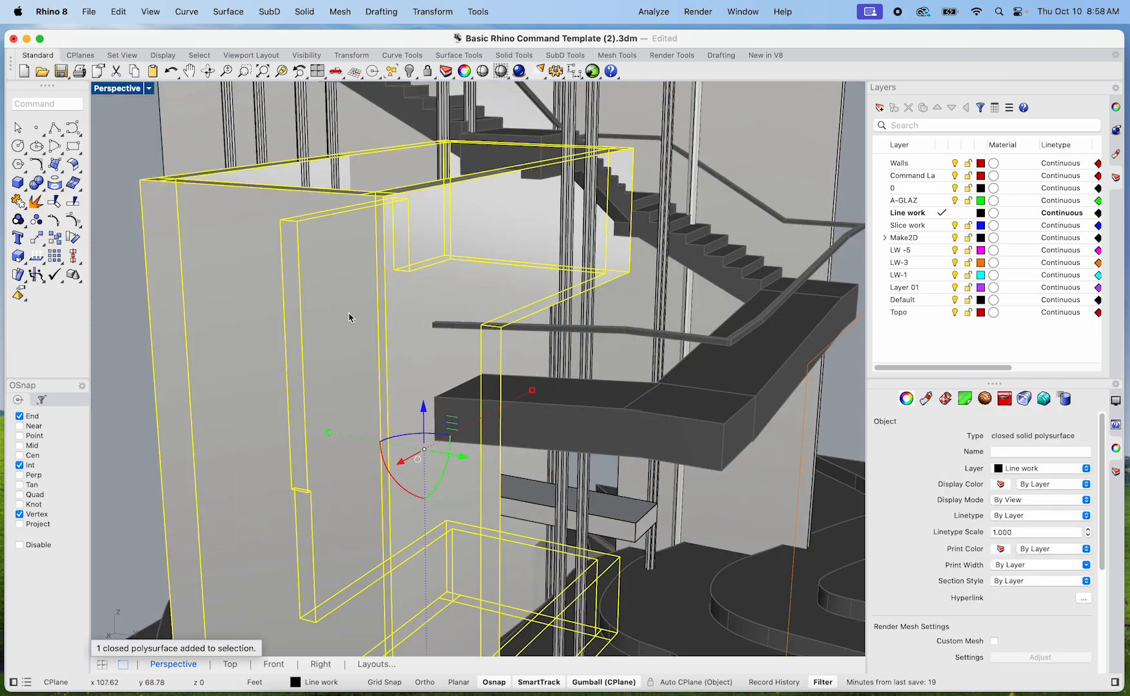
scroll(265, 295, down, 8)
click(668, 302)
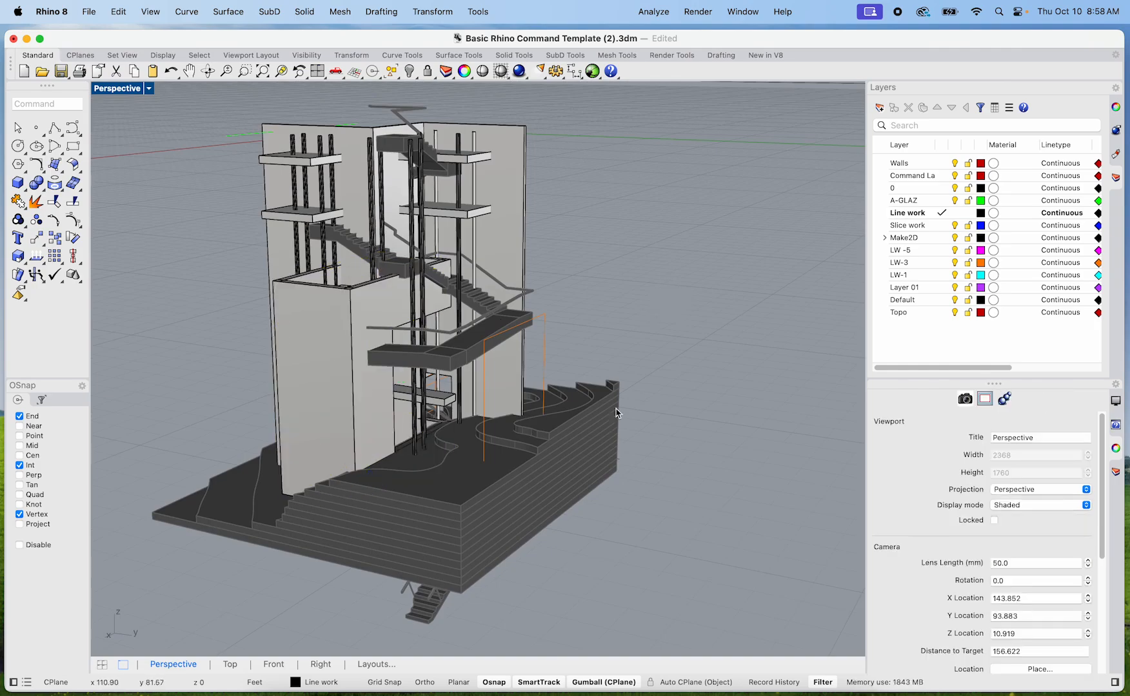
scroll(426, 402, up, 10)
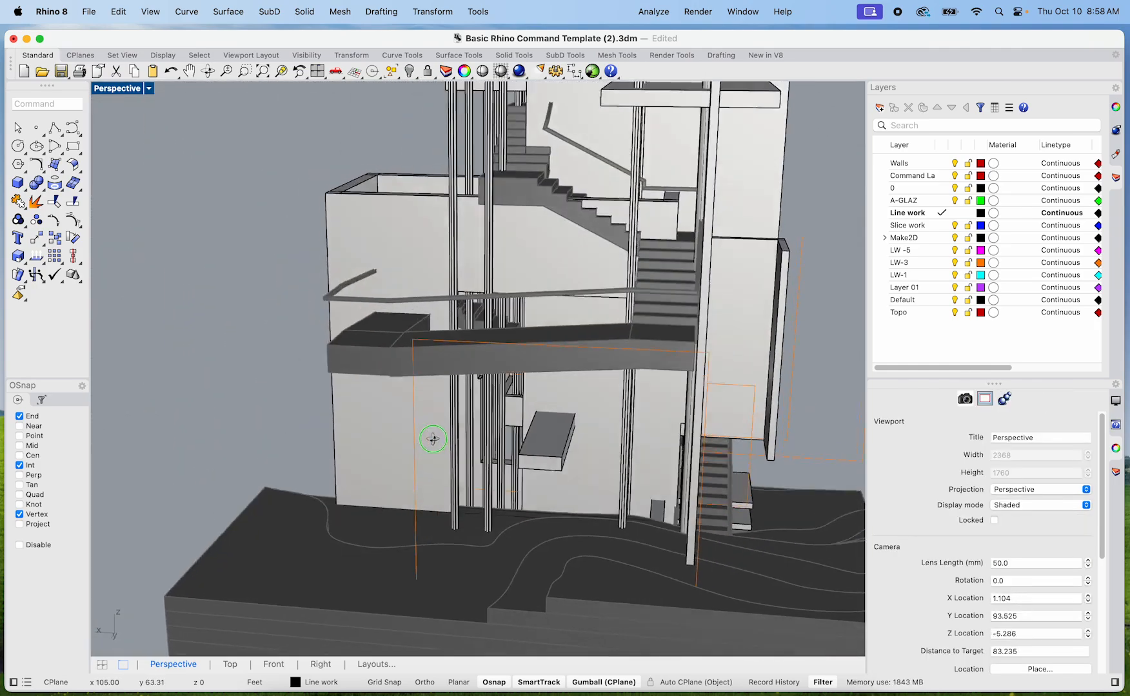
right_drag(432, 439, 531, 443)
scroll(520, 374, down, 10)
shift+right_drag(519, 374, 490, 426)
scroll(429, 368, up, 10)
Step: Copy the column at the corner of the stacked square slabs to open space beside the tower and rotate the copy horizontal
click(413, 458)
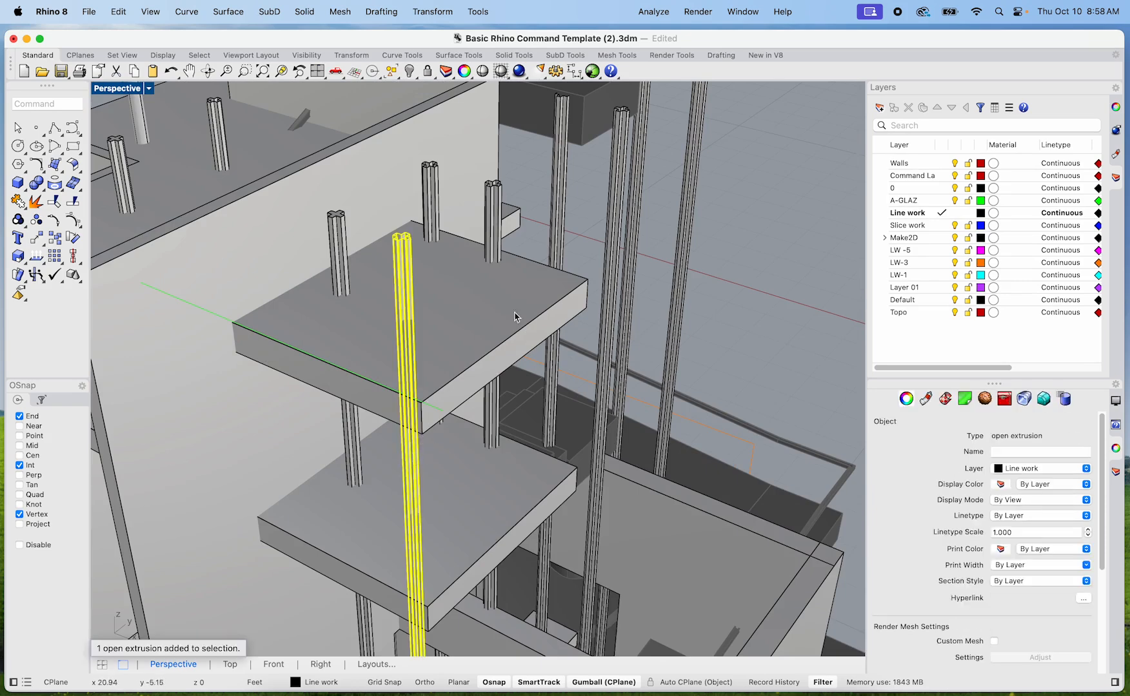
scroll(373, 303, down, 8)
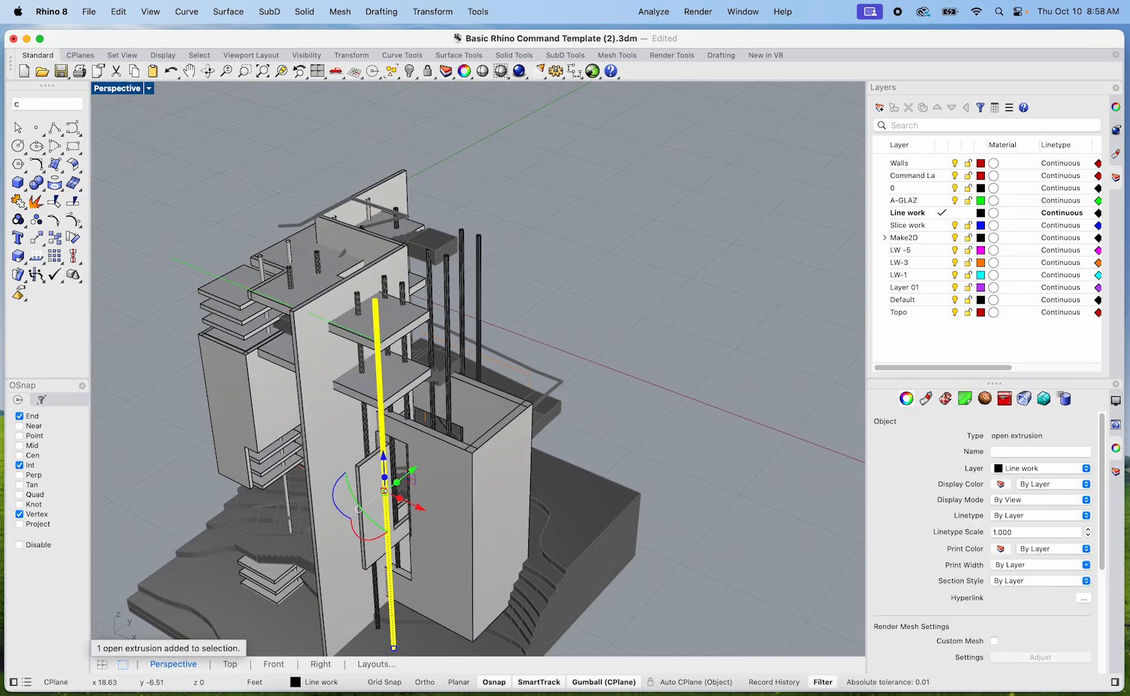
key(Return)
click(615, 395)
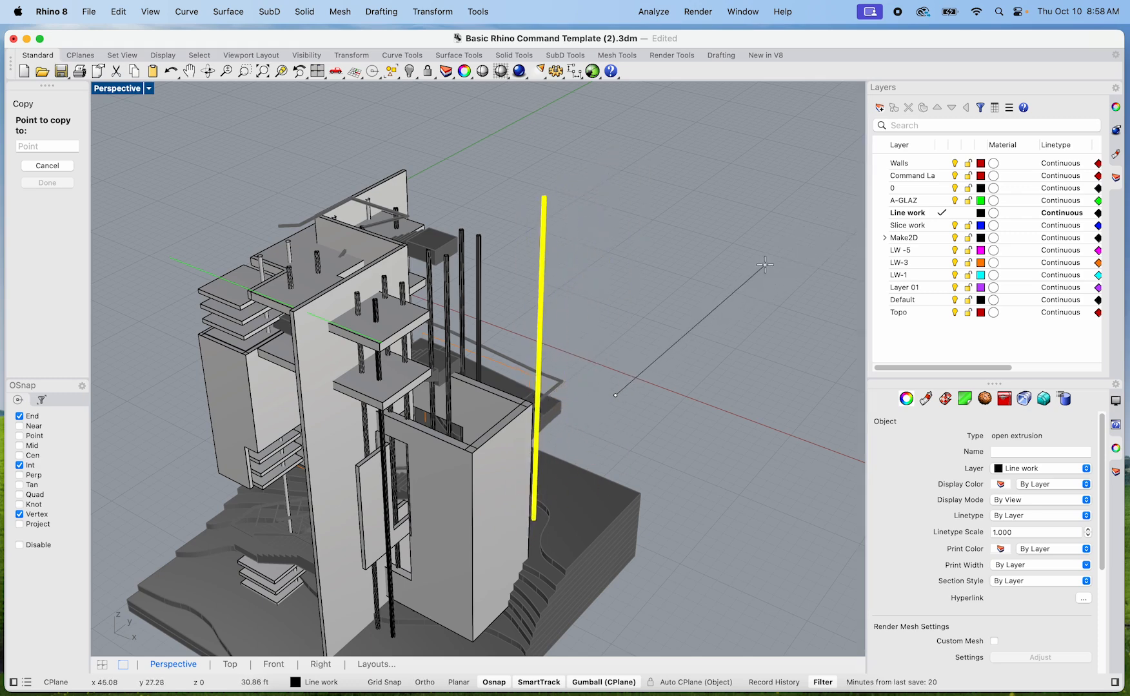
click(816, 216)
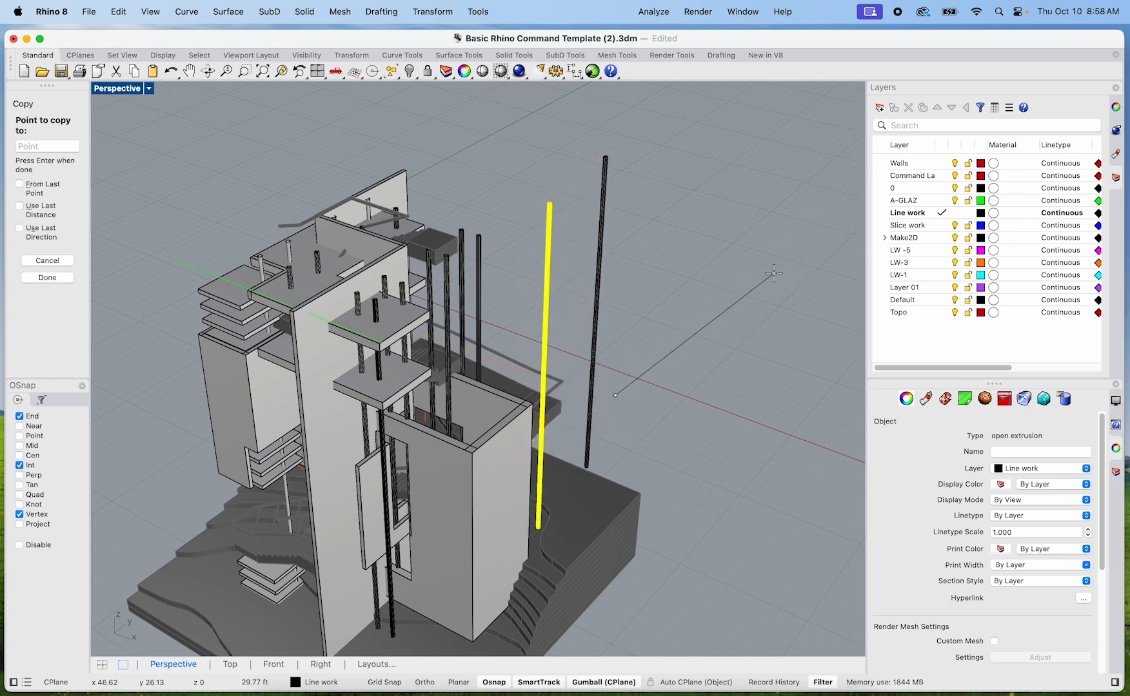
key(Return)
key(Escape)
click(597, 297)
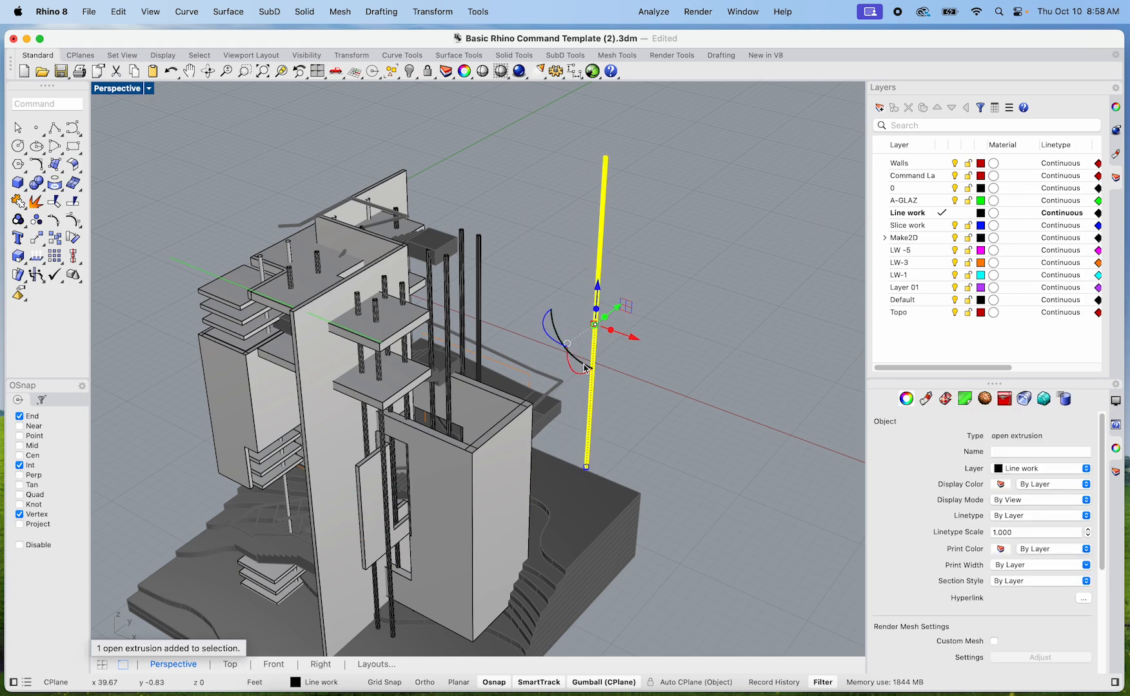
drag(584, 368, 599, 349)
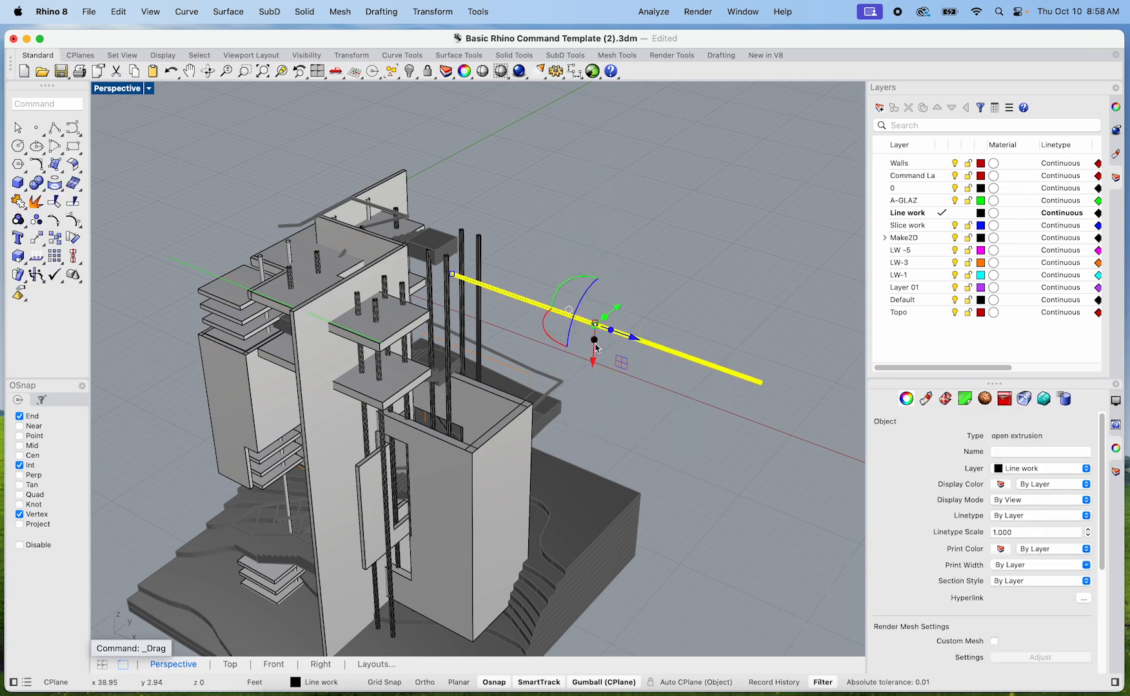
Step: Scale the horizontal column copy along its length to make it a shorter beam, about half as long
scroll(598, 348, up, 3)
drag(394, 248, 555, 304)
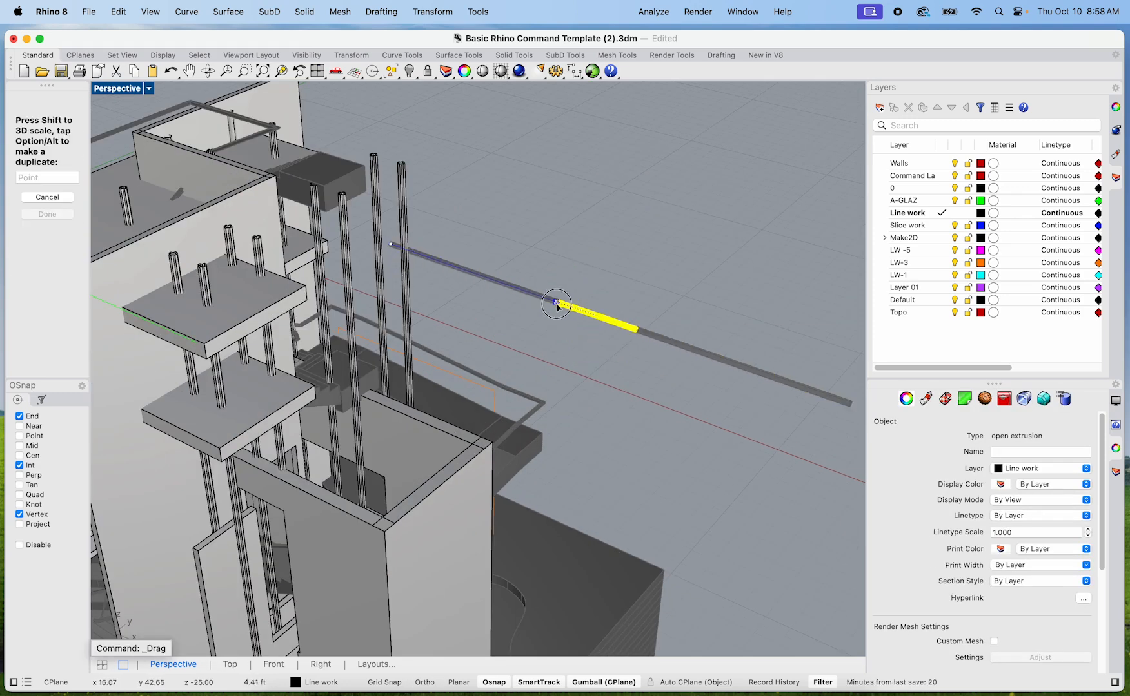
drag(497, 261, 496, 261)
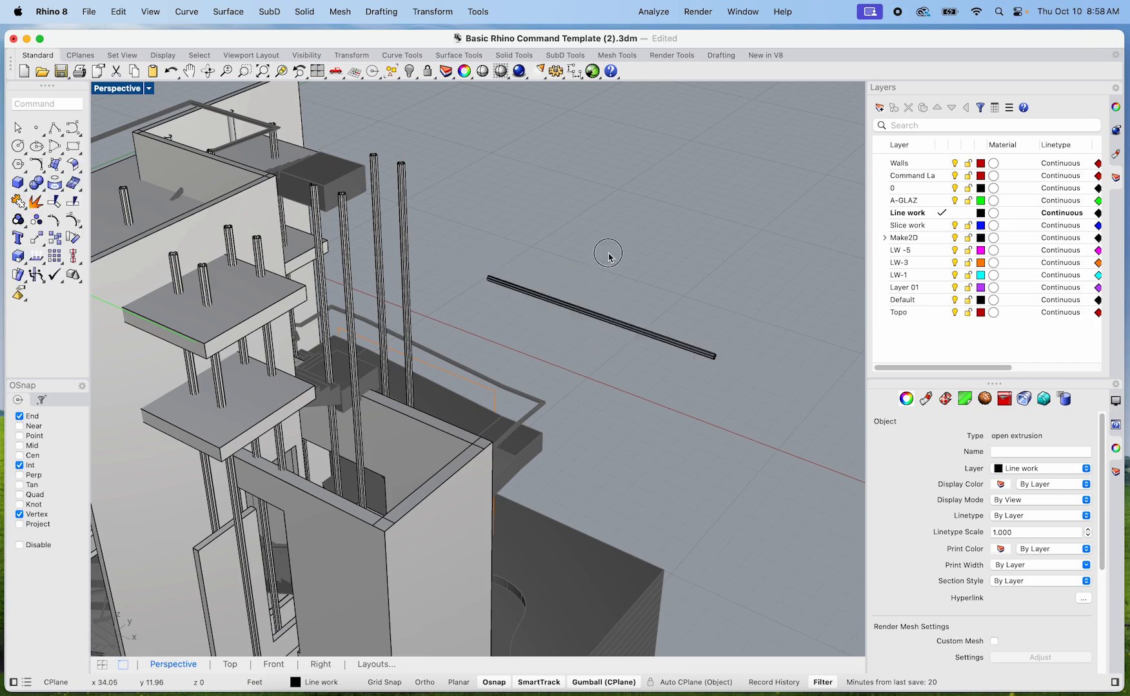
Step: Copy the shortened horizontal beam once and place the copy parallel beside the original
click(627, 328)
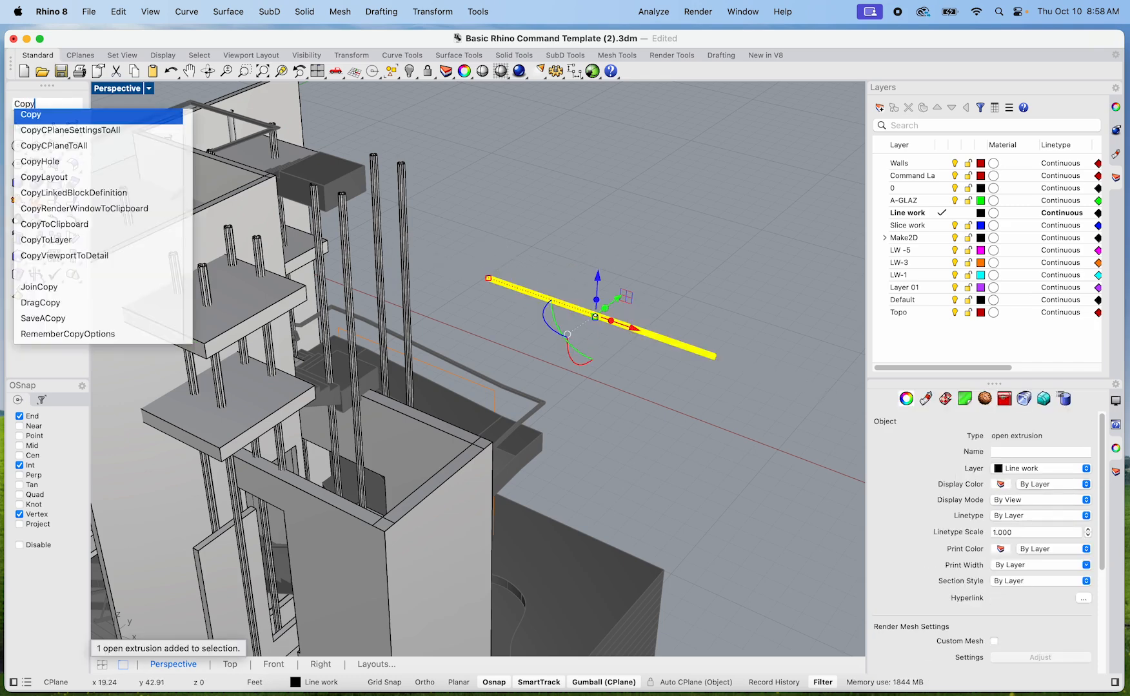
key(Return)
click(671, 315)
click(718, 281)
key(Escape)
Step: Select both horizontal beams and move them together to the columns in front of the tower's lower box
drag(712, 382, 639, 247)
right_drag(635, 309, 638, 246)
drag(638, 246, 305, 523)
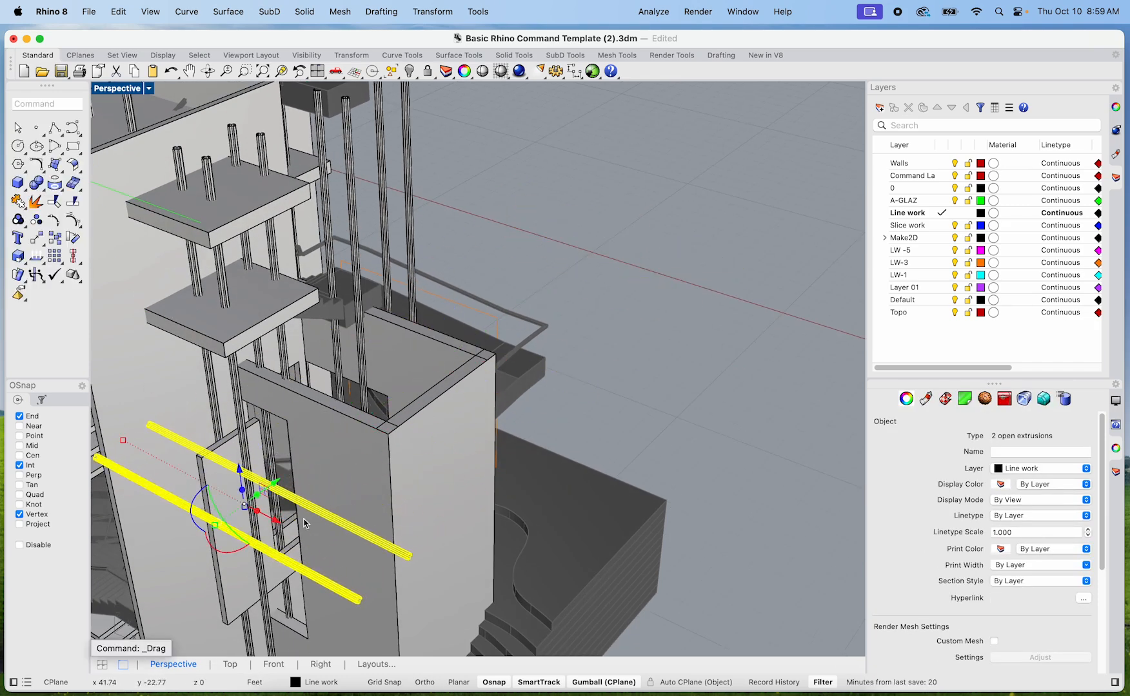
key(Escape)
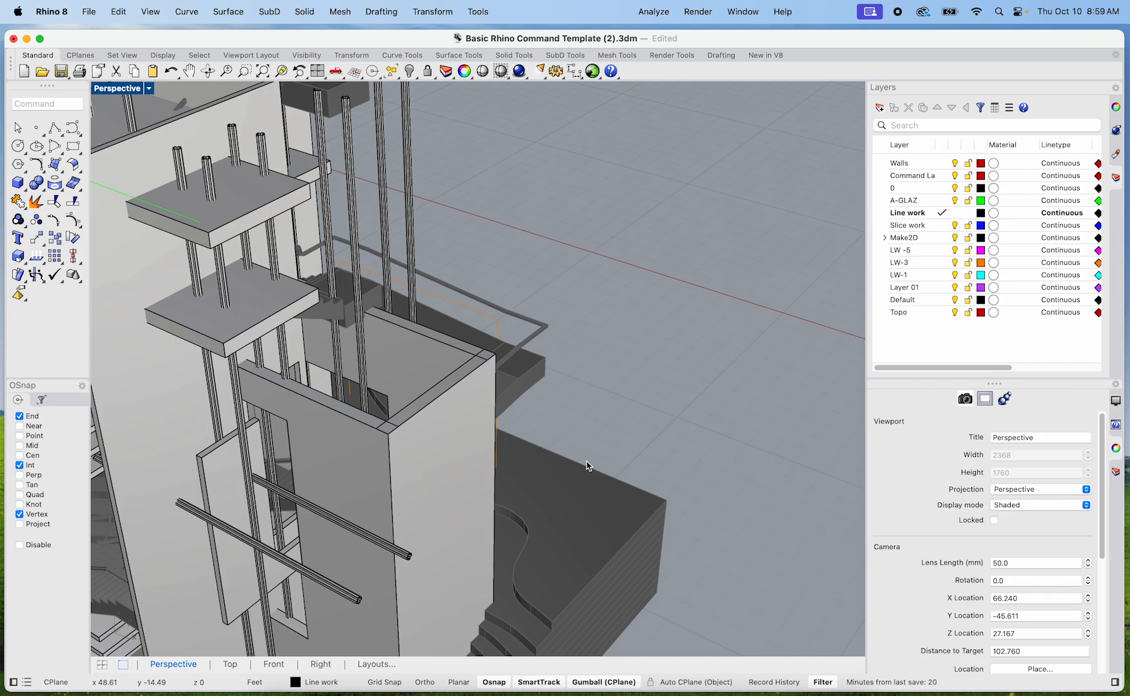
Step: Select both horizontal beams and lower them vertically to just above the stair flight
scroll(530, 541, down, 5)
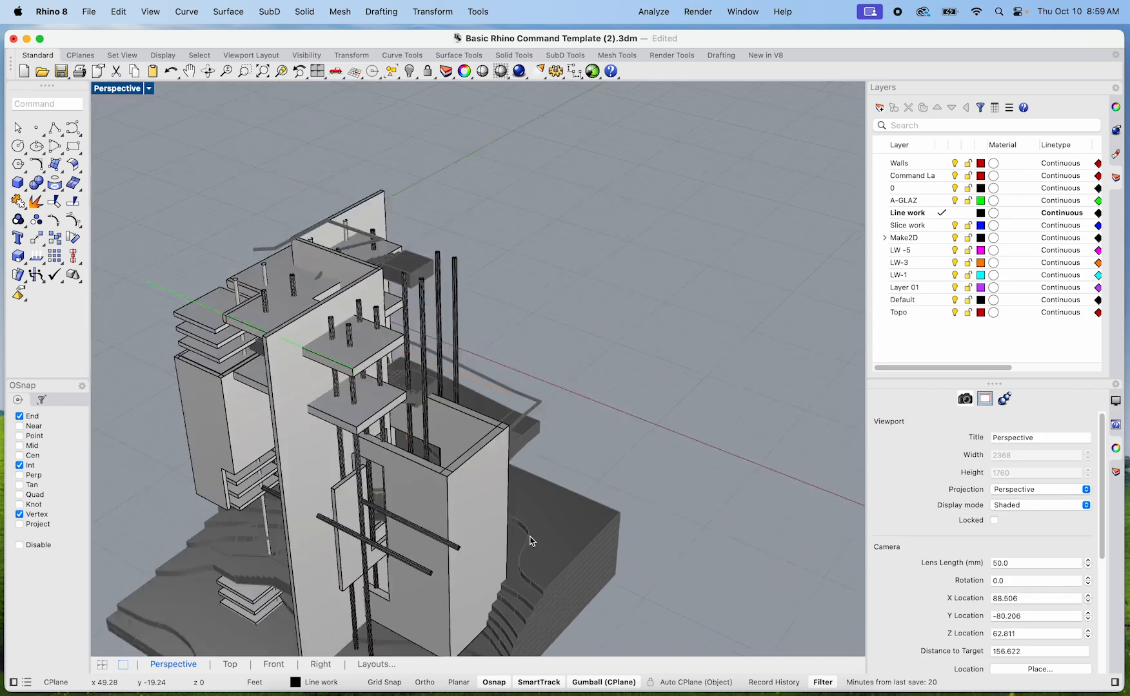
scroll(430, 532, up, 7)
shift+right_drag(429, 536, 582, 467)
right_drag(449, 383, 719, 295)
click(727, 262)
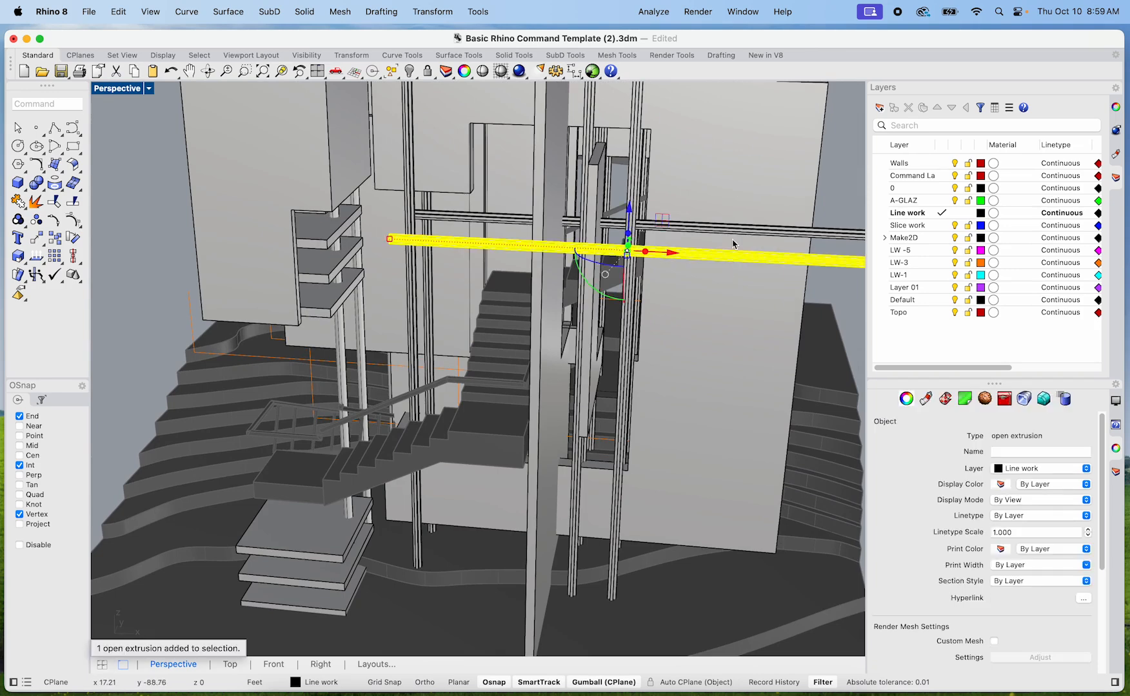
shift+click(733, 234)
drag(632, 205, 630, 414)
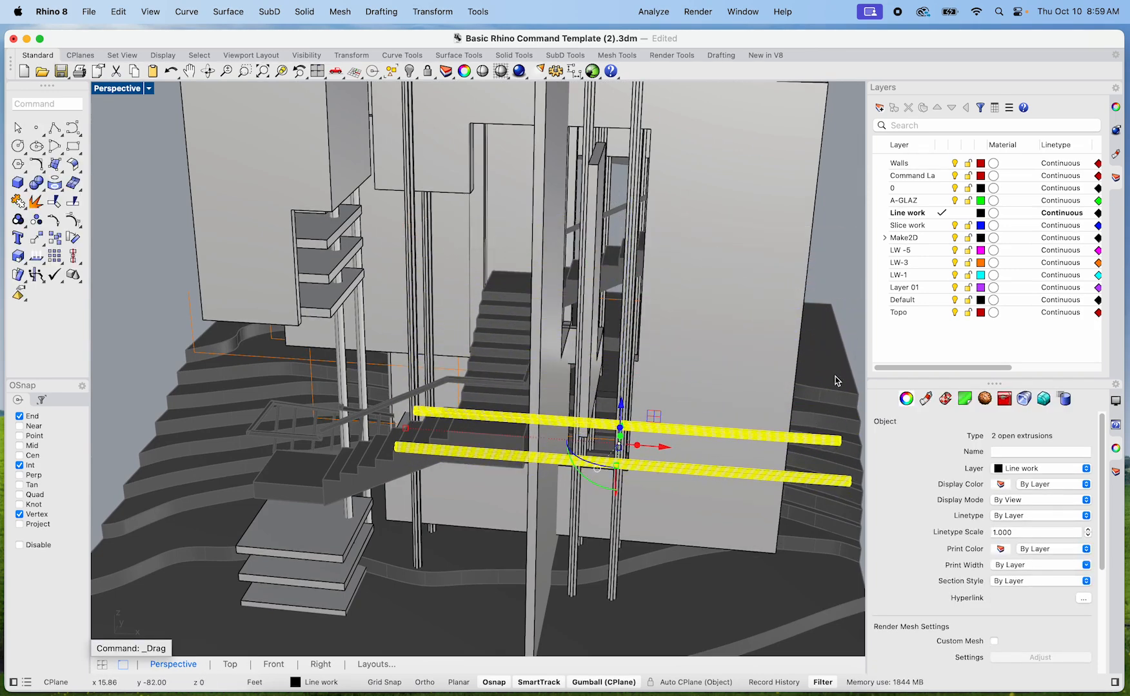
click(819, 283)
Step: Select both horizontal beams again and slide them along the X axis toward the stair
right_drag(818, 331, 554, 332)
click(541, 357)
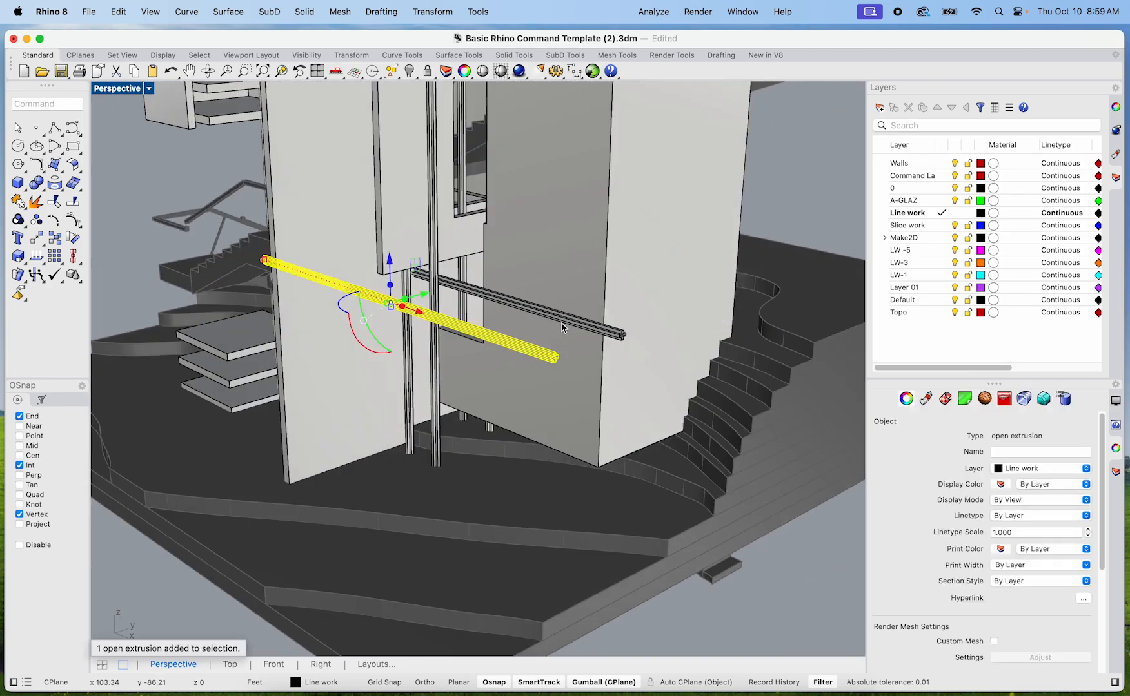
shift+click(561, 327)
drag(459, 307, 316, 251)
Step: Move the two beams sideways along the Y axis toward the round columns beside the stair railing
shift+right_drag(316, 251, 474, 282)
scroll(474, 282, up, 10)
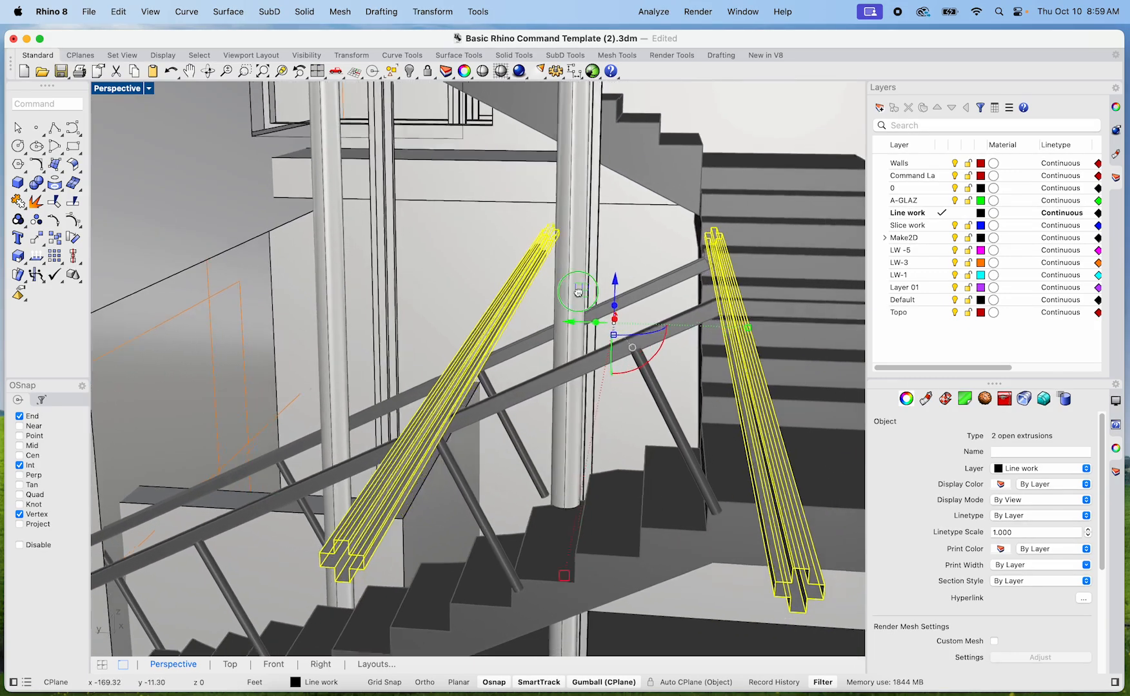
shift+right_drag(578, 292, 562, 302)
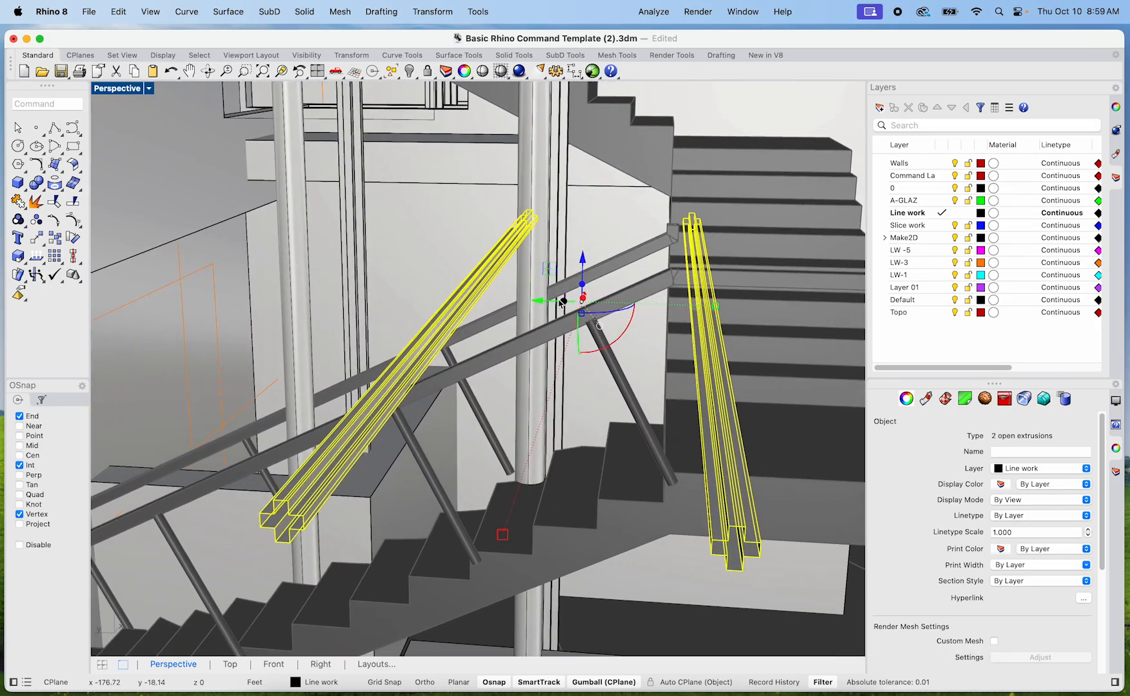
drag(551, 307, 390, 303)
click(611, 222)
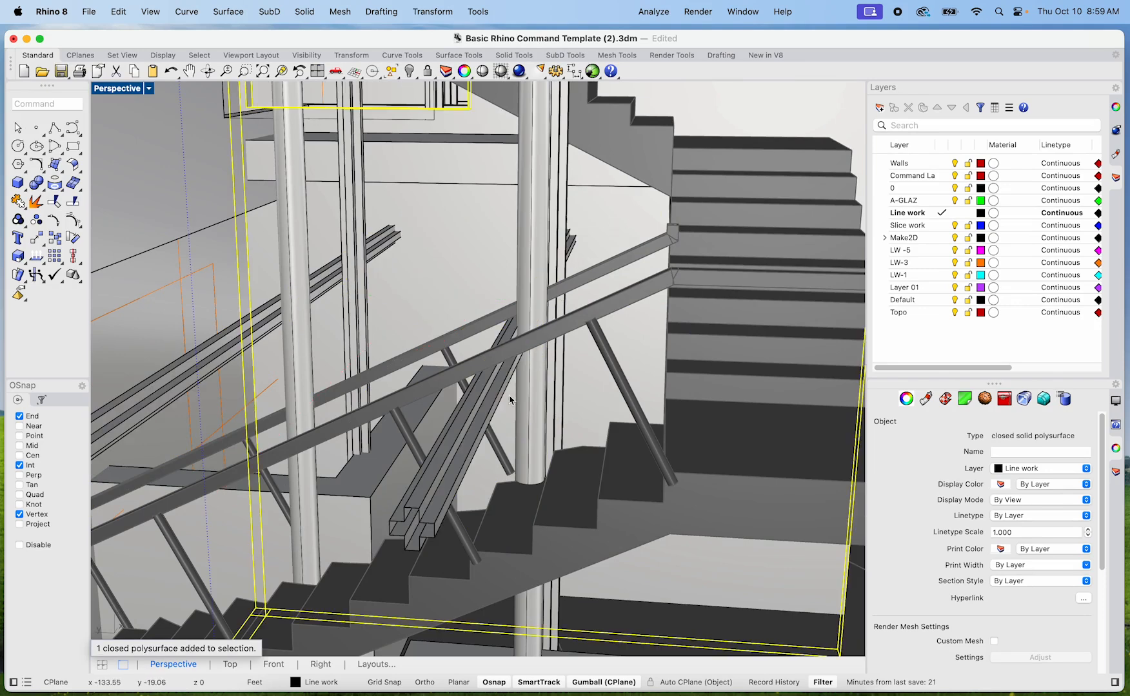
Step: Select the beam lying over the stair steps and nudge it sideways along the Y axis to meet the round column
click(484, 423)
drag(499, 308, 516, 302)
click(441, 258)
scroll(490, 274, up, 10)
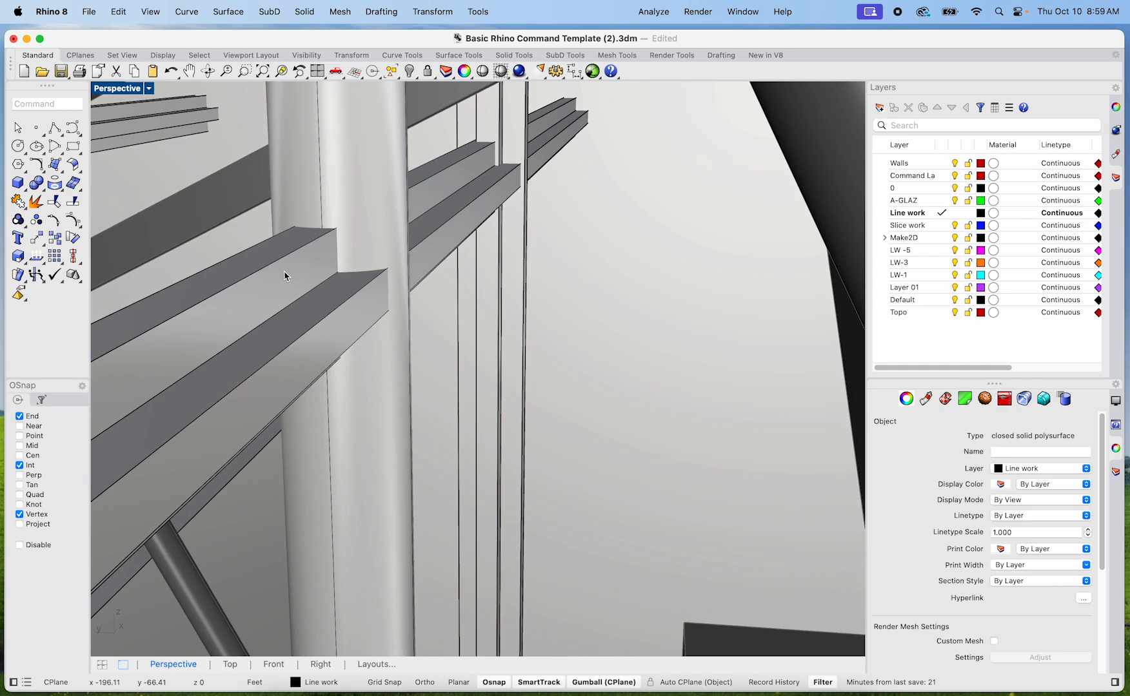
Step: Move the cross-profile horizontal beam straight down to a lower position beneath the staircase
scroll(285, 276, down, 10)
scroll(380, 258, up, 5)
right_drag(382, 266, 445, 270)
click(418, 184)
drag(533, 107, 519, 386)
click(694, 447)
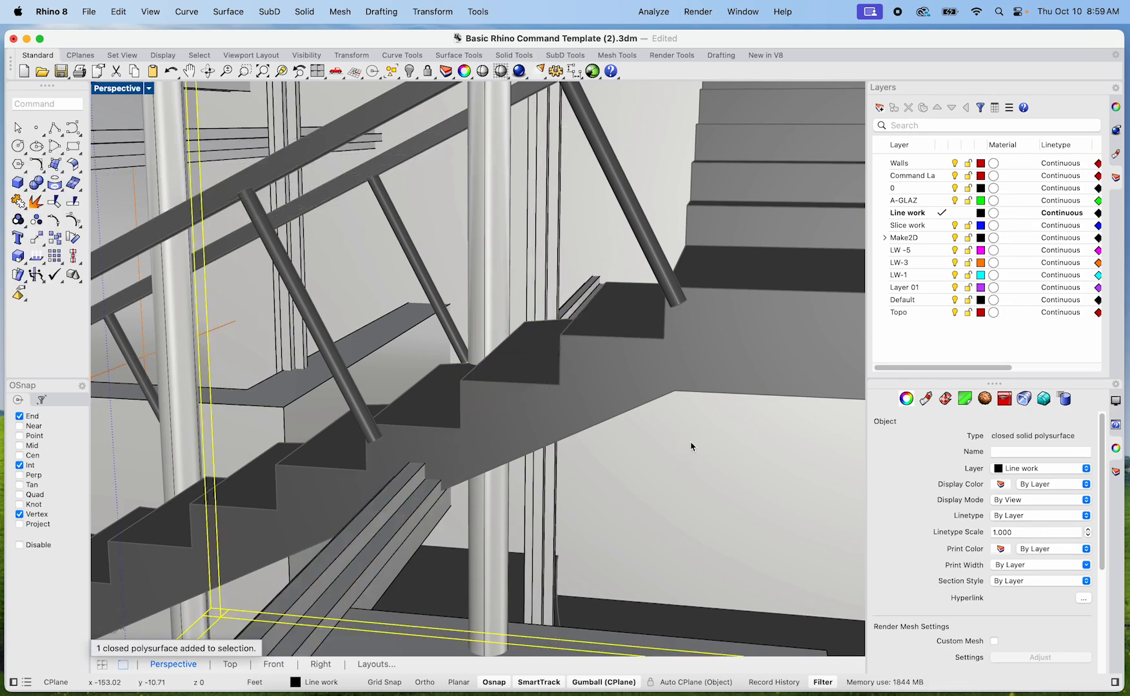
Step: Shorten the cross-profile beam along its length beneath the stair, above the stacked platforms
scroll(661, 431, up, 10)
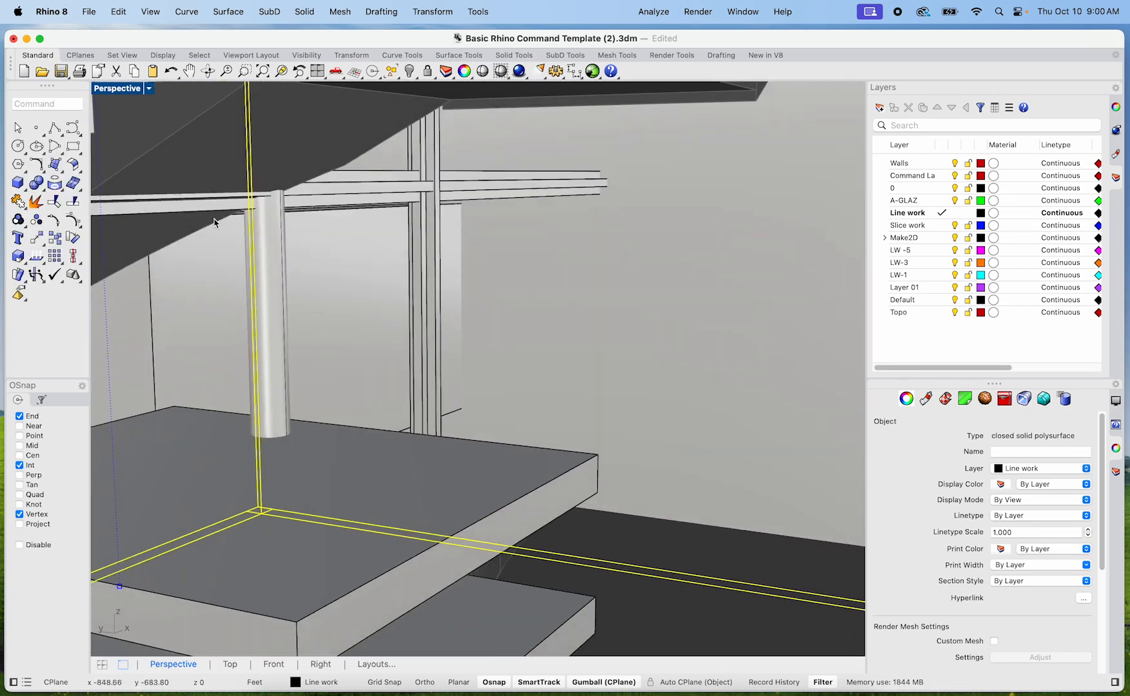
scroll(249, 223, down, 10)
click(317, 297)
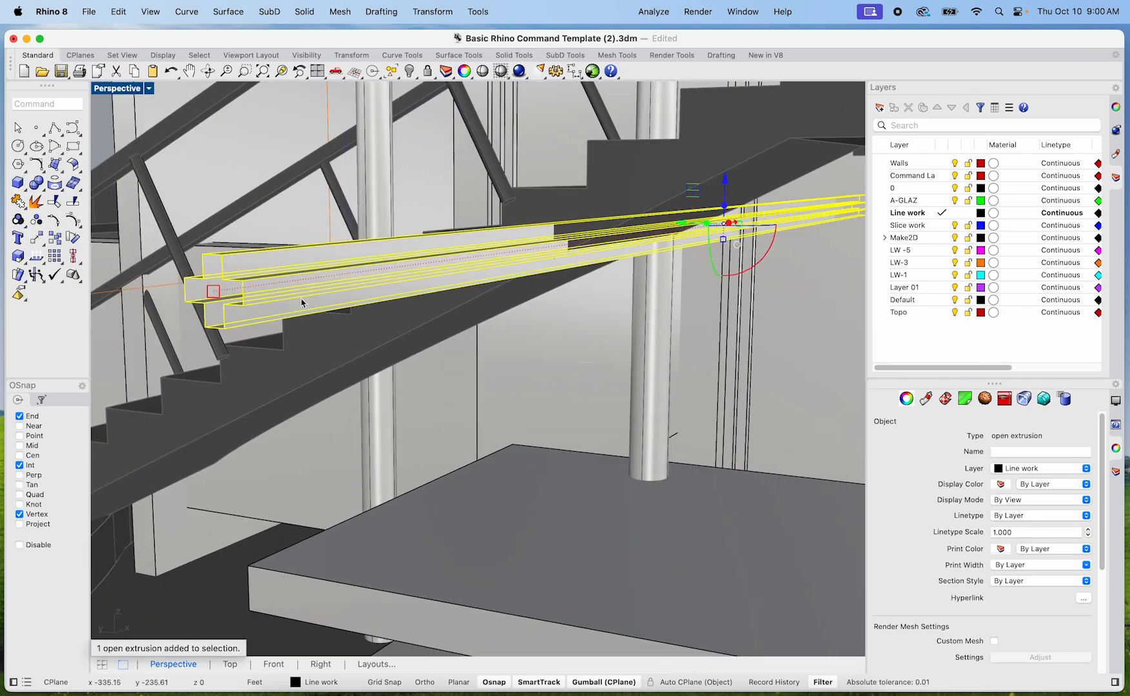
drag(219, 296, 556, 267)
click(531, 345)
shift+right_drag(550, 373, 380, 390)
click(689, 357)
Step: Lengthen the cross-profile beam slightly along its axis so its ends reach farther past the round column
click(308, 274)
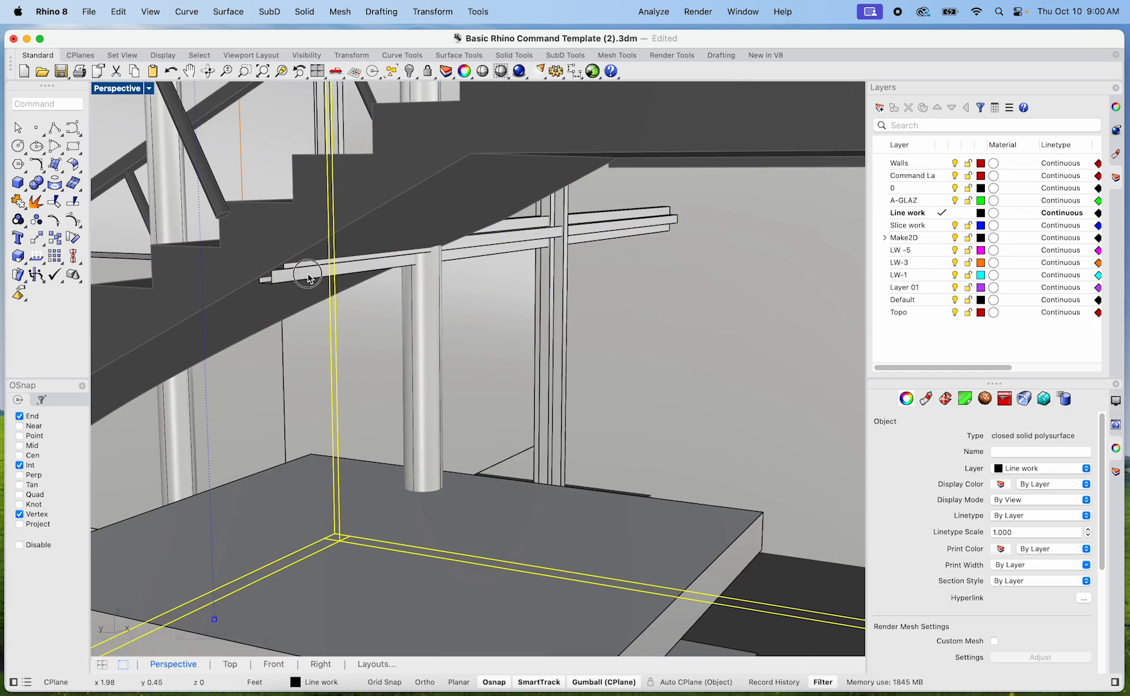
drag(267, 265, 200, 290)
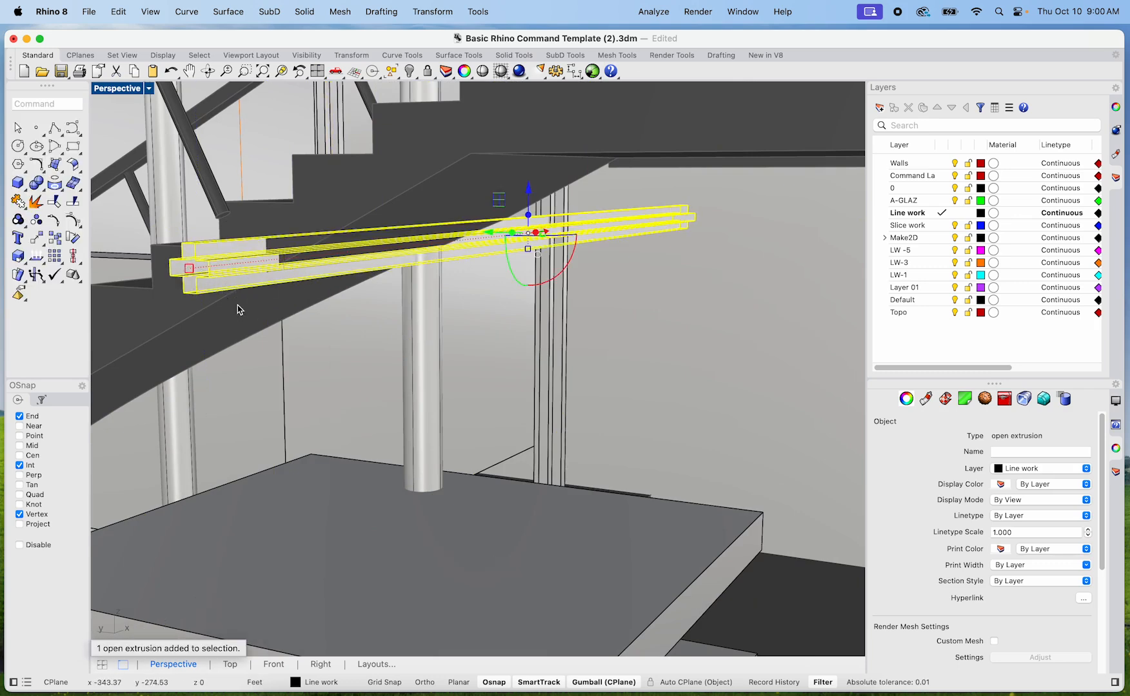
click(254, 419)
click(221, 289)
click(251, 383)
click(629, 416)
Step: Shorten the rectangular solid beam running horizontally behind the stair railing and delete it
scroll(685, 446, down, 3)
right_drag(673, 454, 559, 477)
click(599, 296)
right_drag(599, 296, 509, 480)
right_drag(480, 254, 385, 287)
right_drag(385, 361, 760, 568)
right_drag(561, 344, 585, 251)
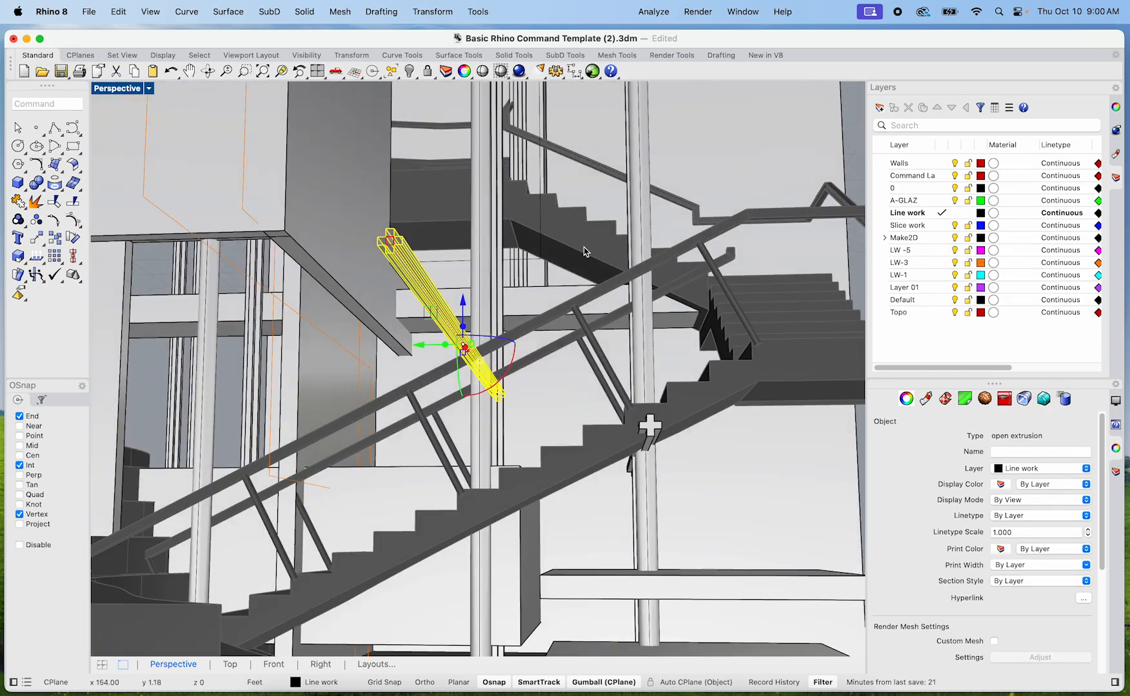
click(543, 292)
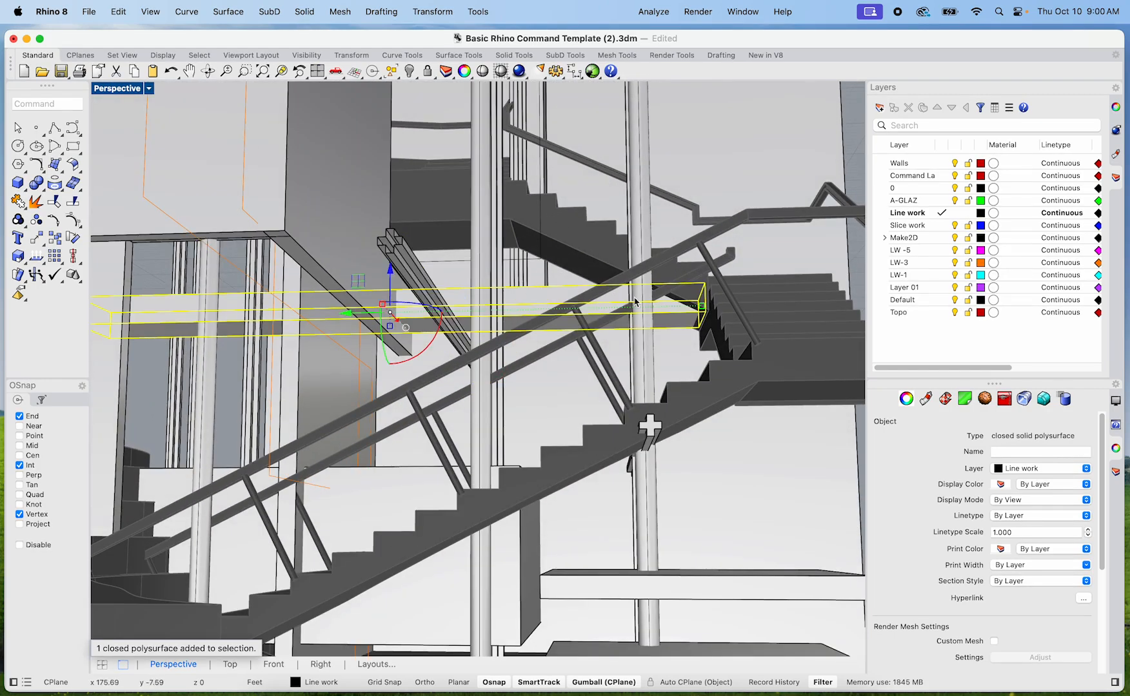
drag(702, 309, 514, 317)
right_drag(427, 246, 599, 375)
key(Delete)
scroll(585, 380, down, 15)
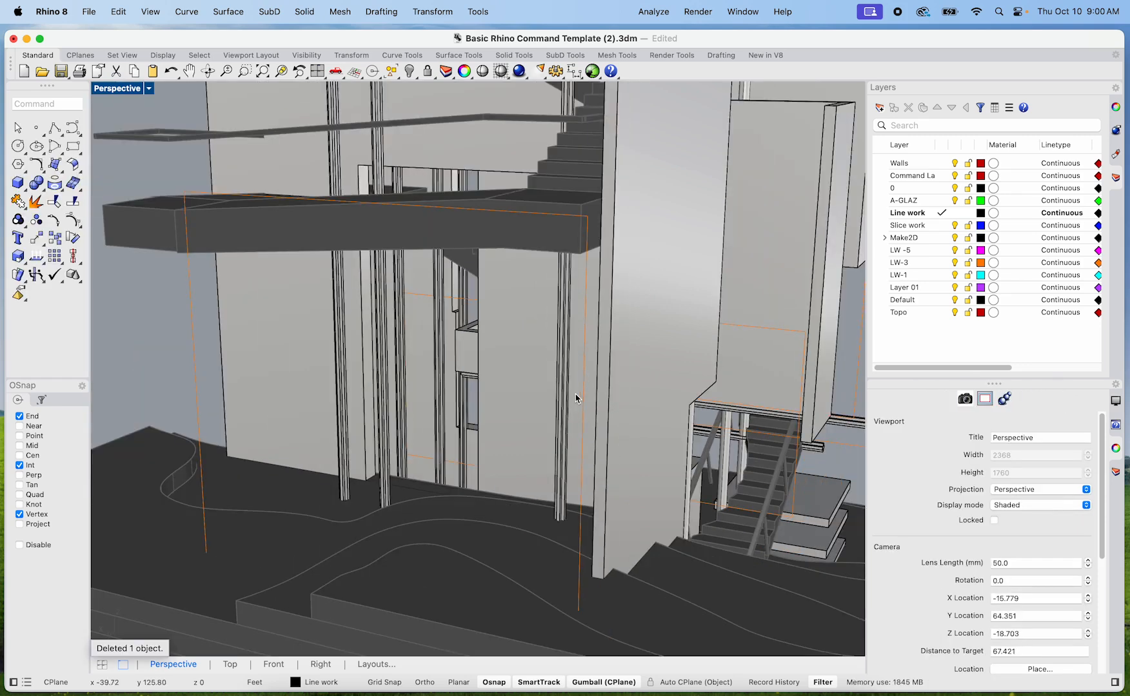
scroll(500, 334, down, 5)
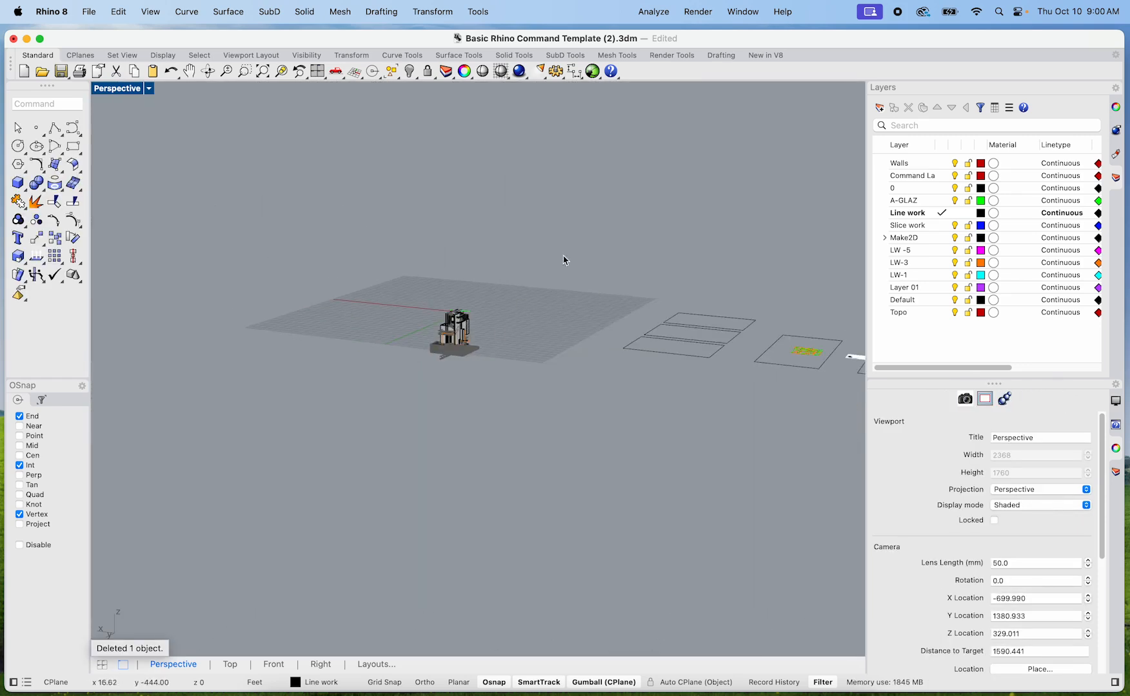
scroll(497, 351, up, 20)
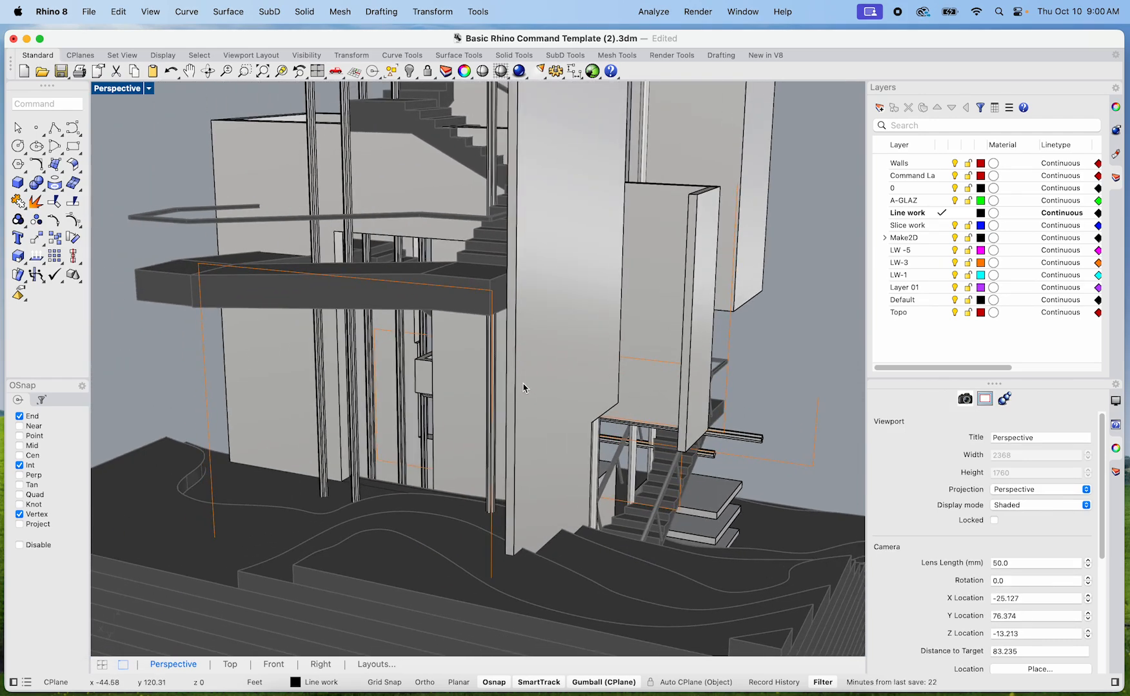
scroll(509, 403, up, 4)
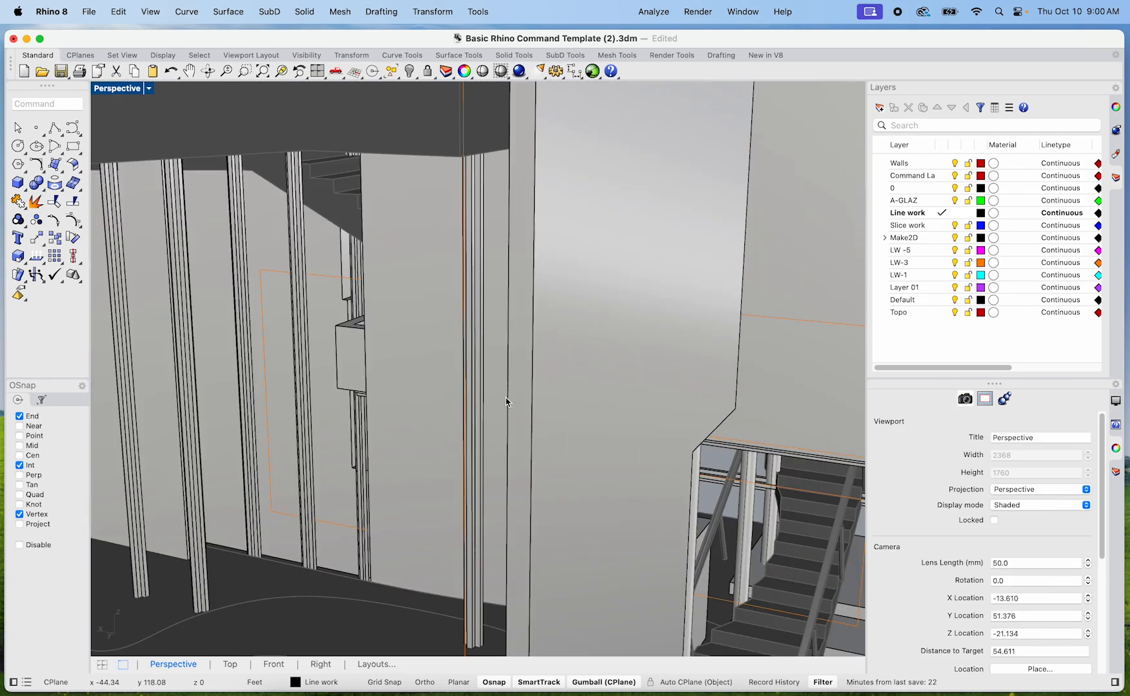
scroll(507, 410, down, 8)
right_drag(507, 414, 454, 418)
scroll(455, 418, up, 5)
click(475, 463)
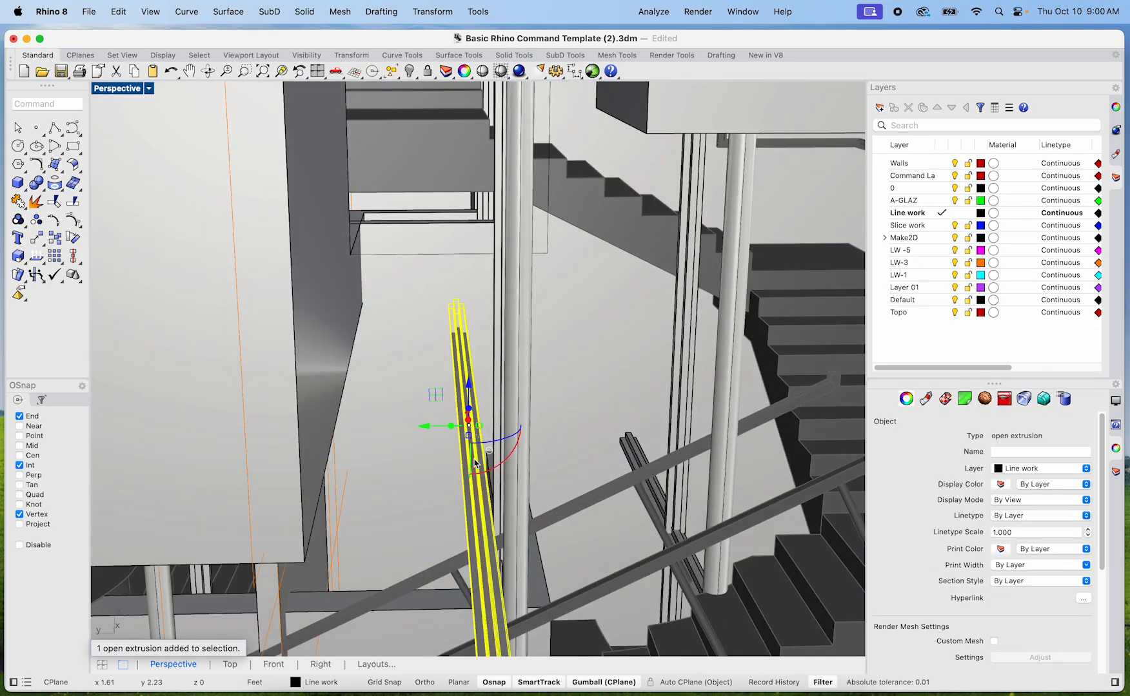
mouse_move(439, 435)
mouse_down()
mouse_move(434, 424)
mouse_move(460, 433)
mouse_up()
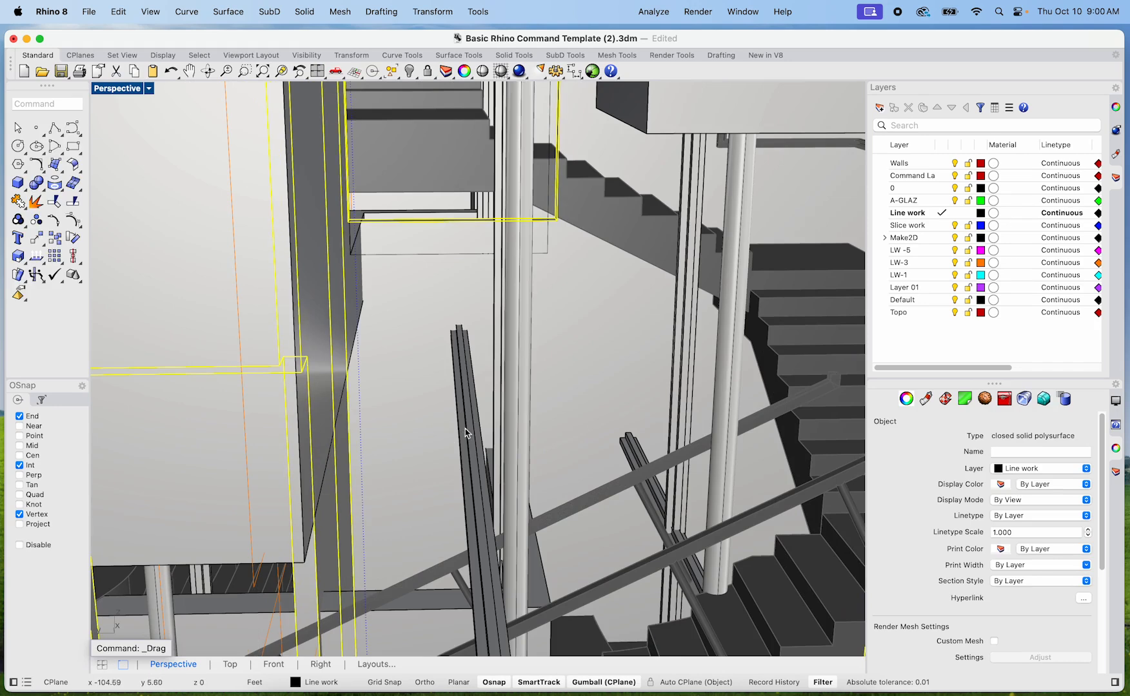
key(super+z)
Step: Move the remaining cross-profile beam sideways toward the vertical columns beside the staircase
click(477, 431)
drag(436, 426, 515, 161)
click(598, 314)
right_drag(623, 404, 565, 452)
scroll(419, 228, up, 5)
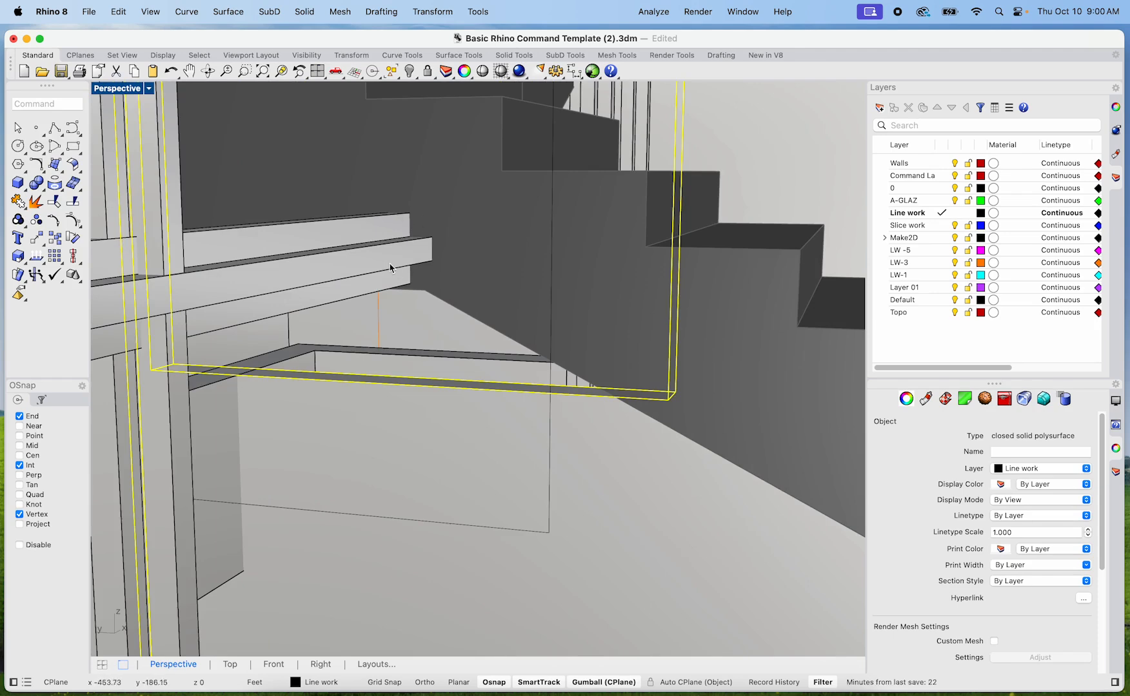
Step: Lower the cross-profile beam that runs past the columns toward the stair
click(399, 249)
scroll(335, 222, down, 5)
scroll(333, 221, up, 5)
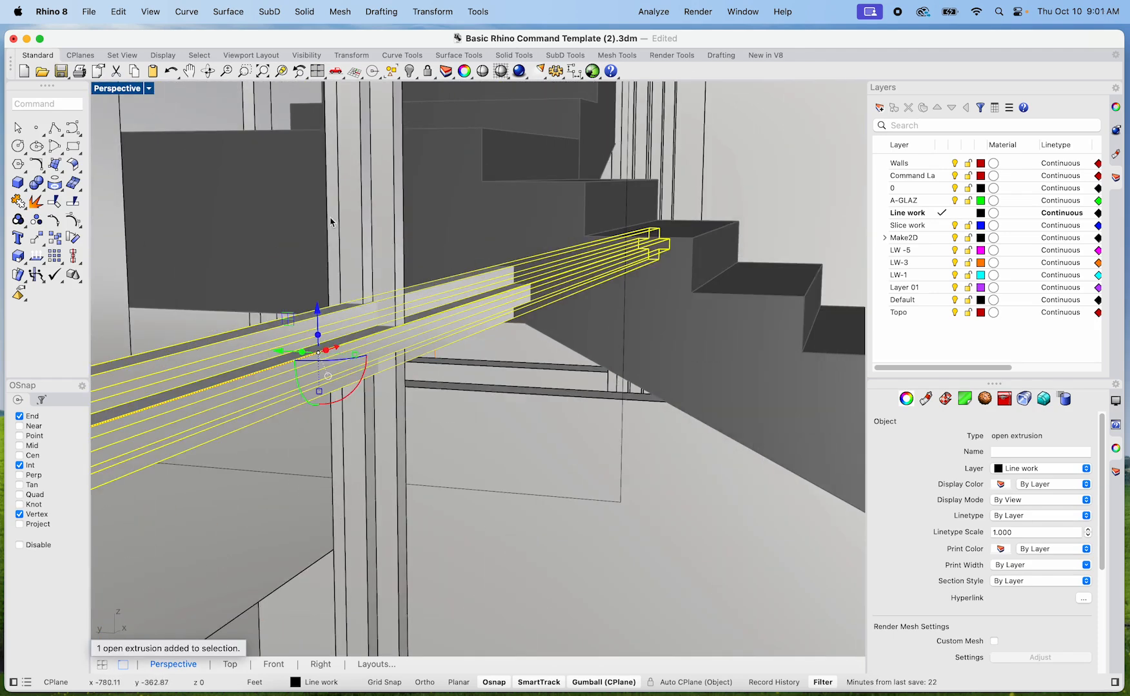
drag(317, 303, 316, 366)
click(482, 522)
shift+right_drag(500, 404, 444, 484)
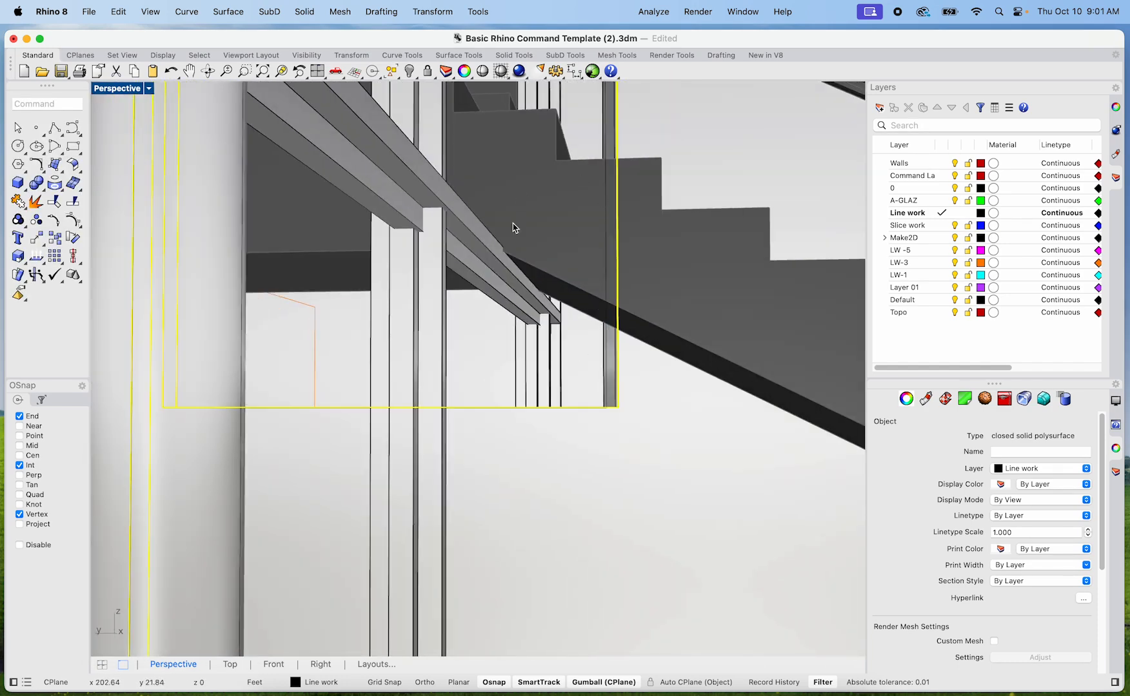
Step: Raise the cross-profile beam beside the columns to a higher level against the stair
click(461, 229)
drag(384, 138, 390, 36)
click(575, 423)
shift+right_drag(576, 462, 607, 572)
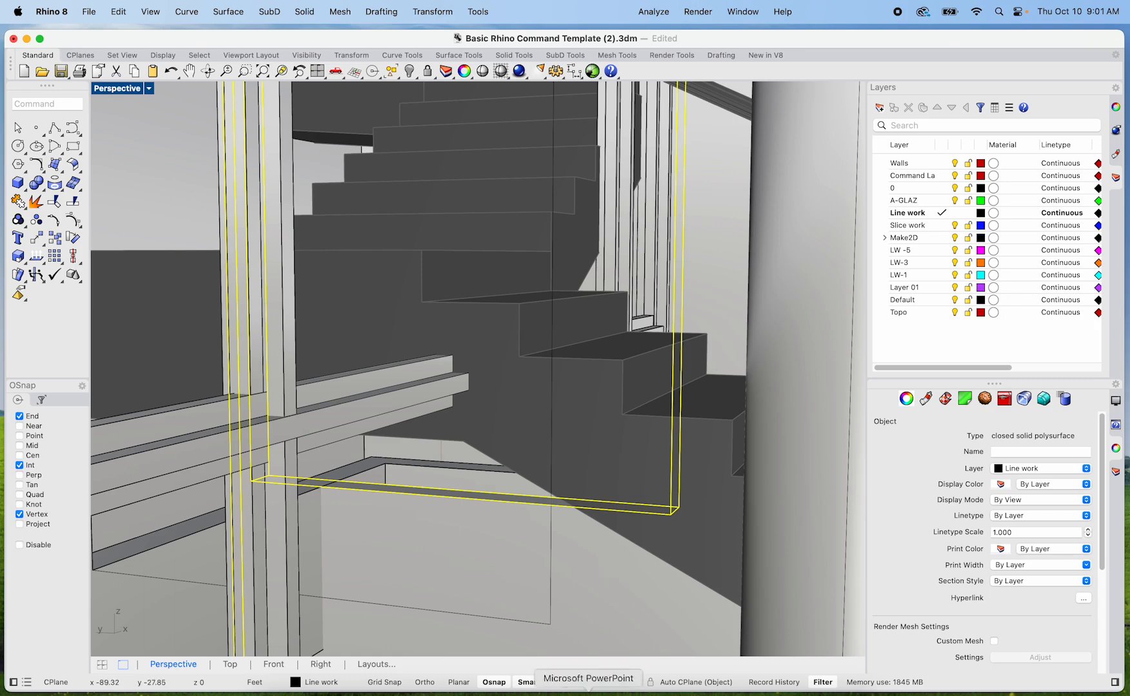
Step: Shorten the long cross-profile beam along its axis so that it extends less far past the columns
click(526, 461)
click(452, 392)
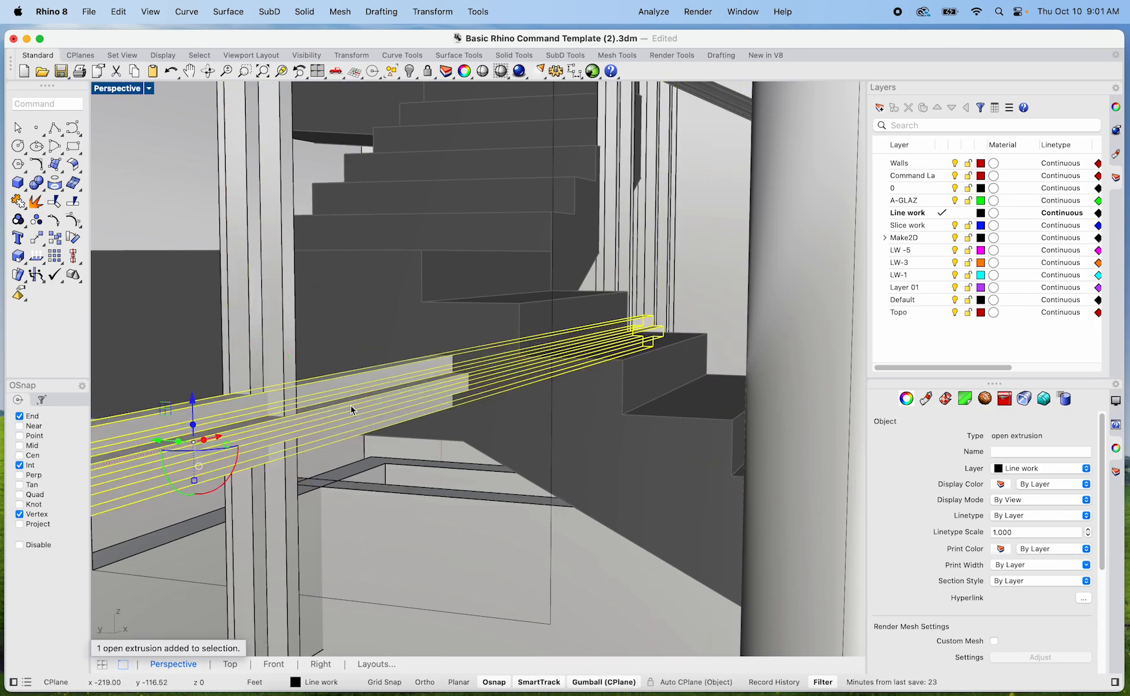
scroll(313, 470, down, 10)
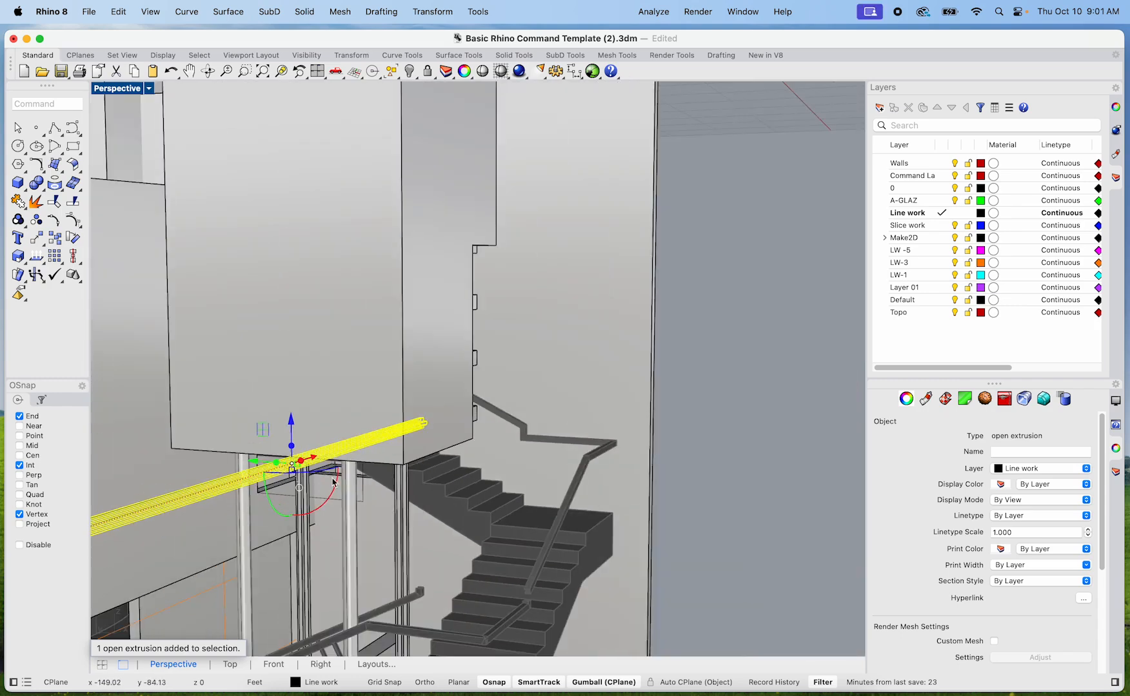
click(709, 484)
right_drag(655, 574, 541, 425)
scroll(374, 322, up, 5)
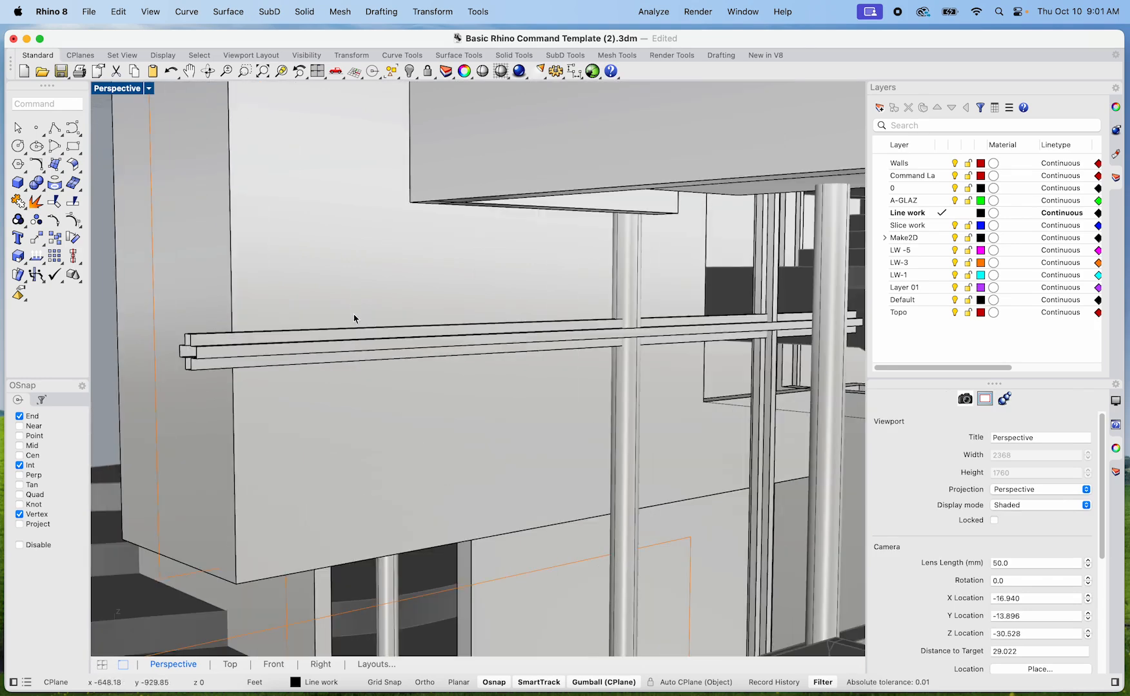
click(351, 340)
drag(180, 354, 617, 340)
click(680, 445)
right_drag(696, 466, 518, 393)
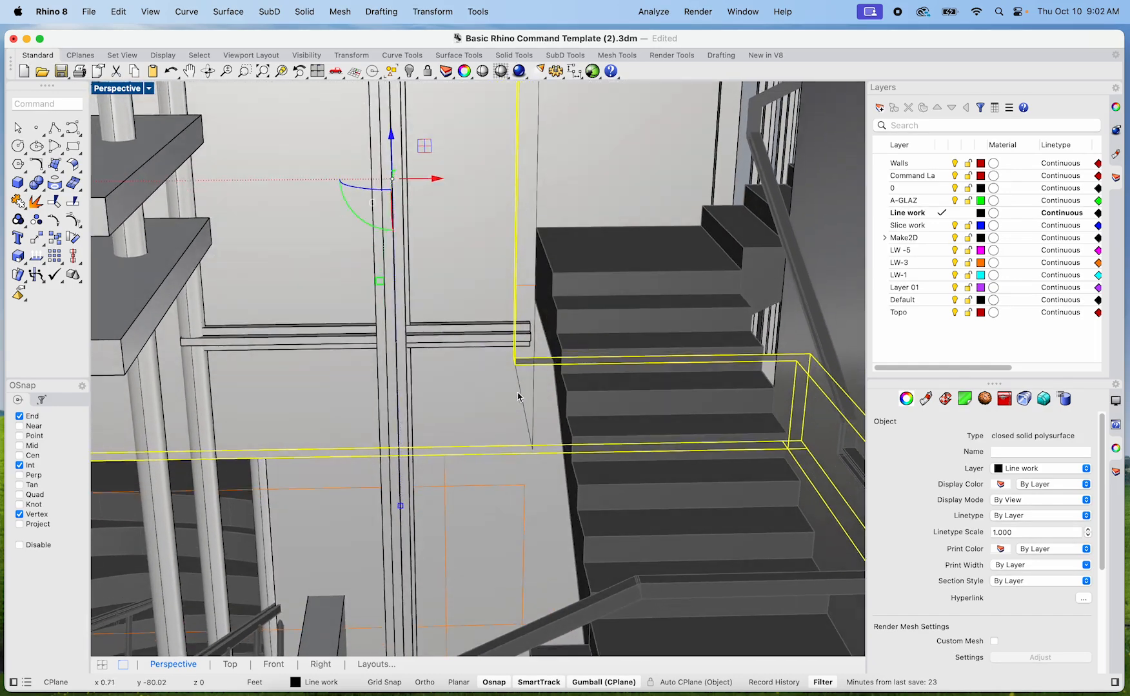
Step: Lengthen the cross-profile beam and shift it along its axis so it spans the columns next to the stair
click(490, 336)
drag(181, 339, 130, 340)
drag(368, 345, 412, 342)
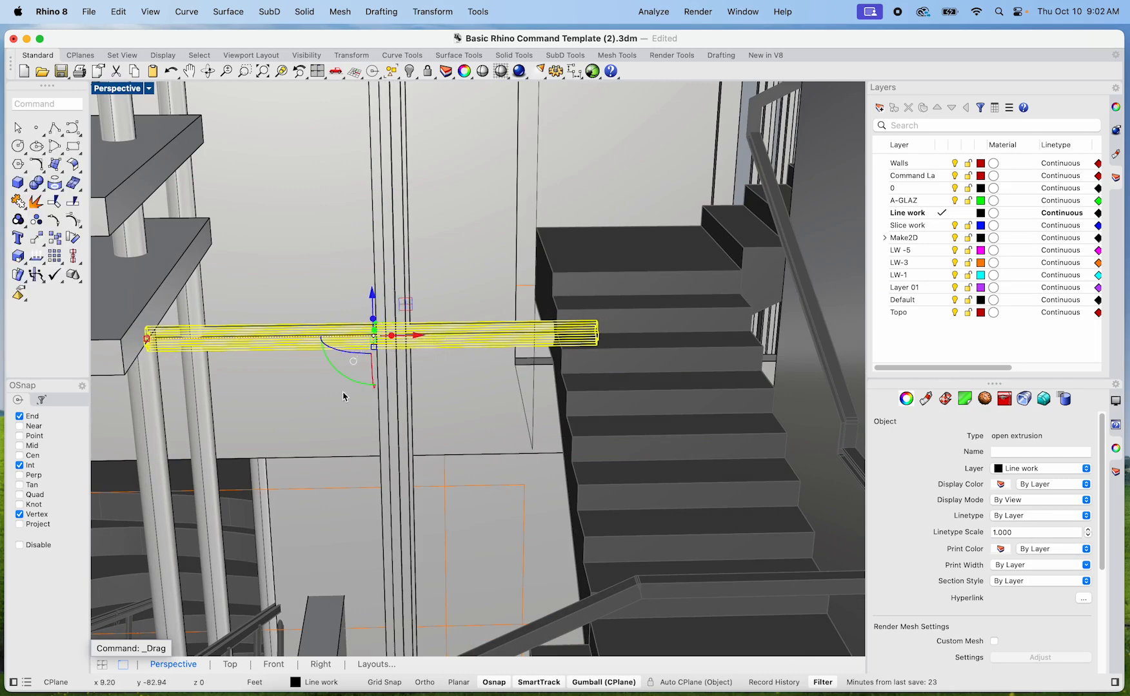
click(319, 418)
shift+right_drag(318, 419, 303, 367)
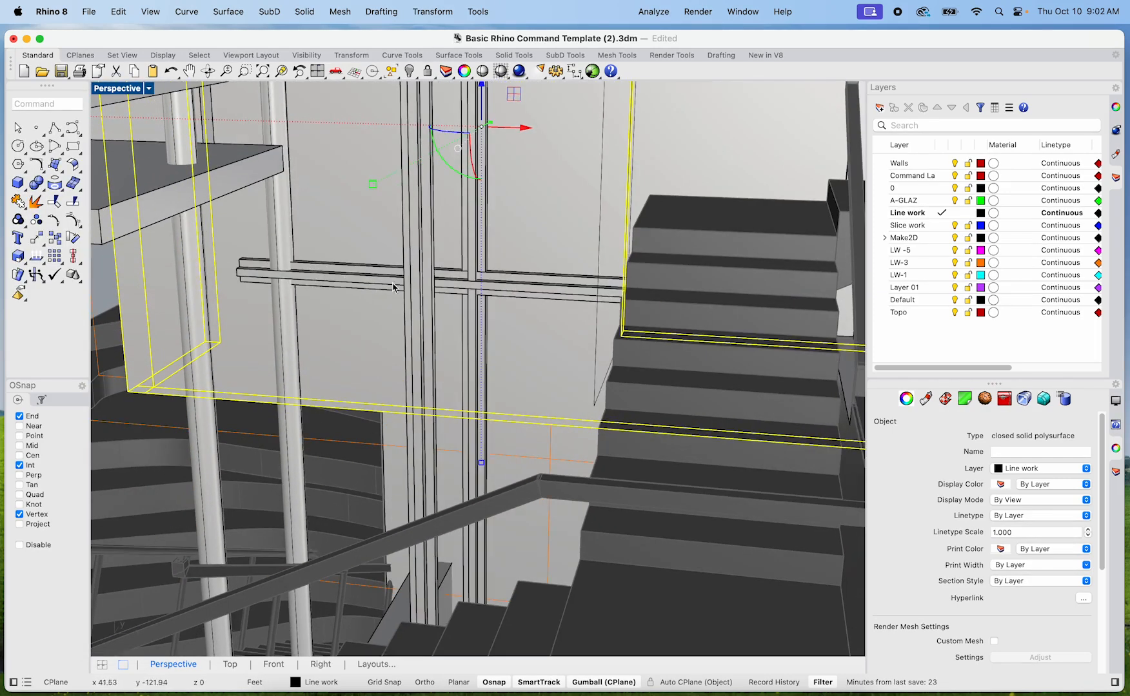
right_drag(601, 299, 456, 381)
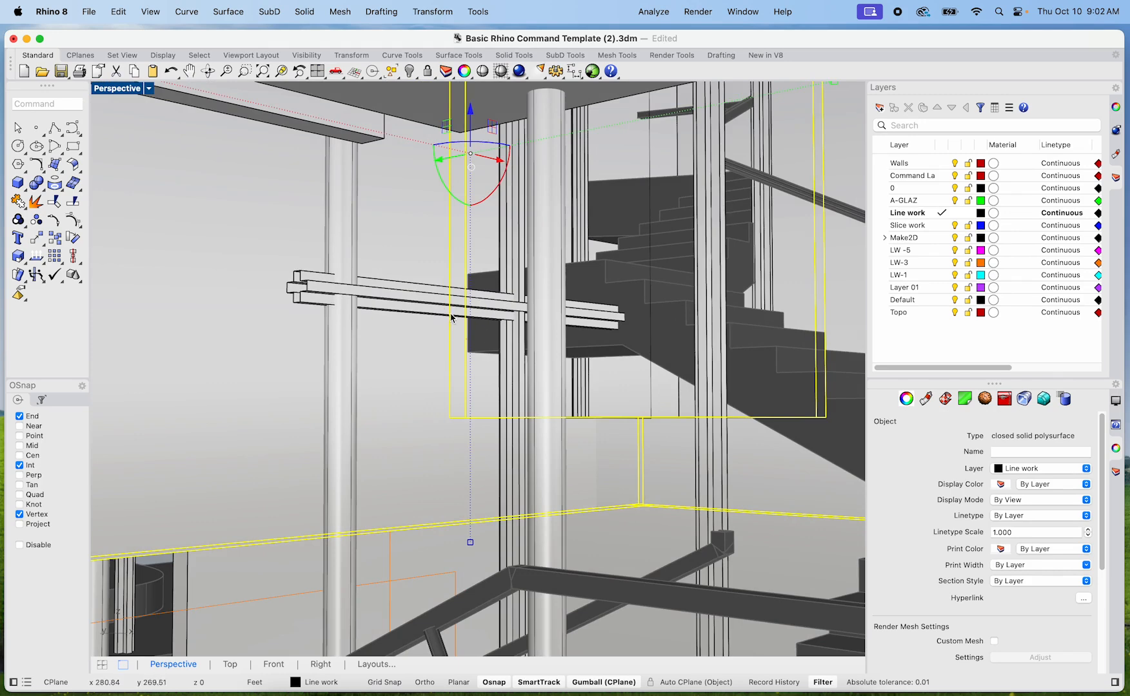
Step: Cap the open ends of the cross-profile beam and lower it slightly
click(429, 308)
key(Return)
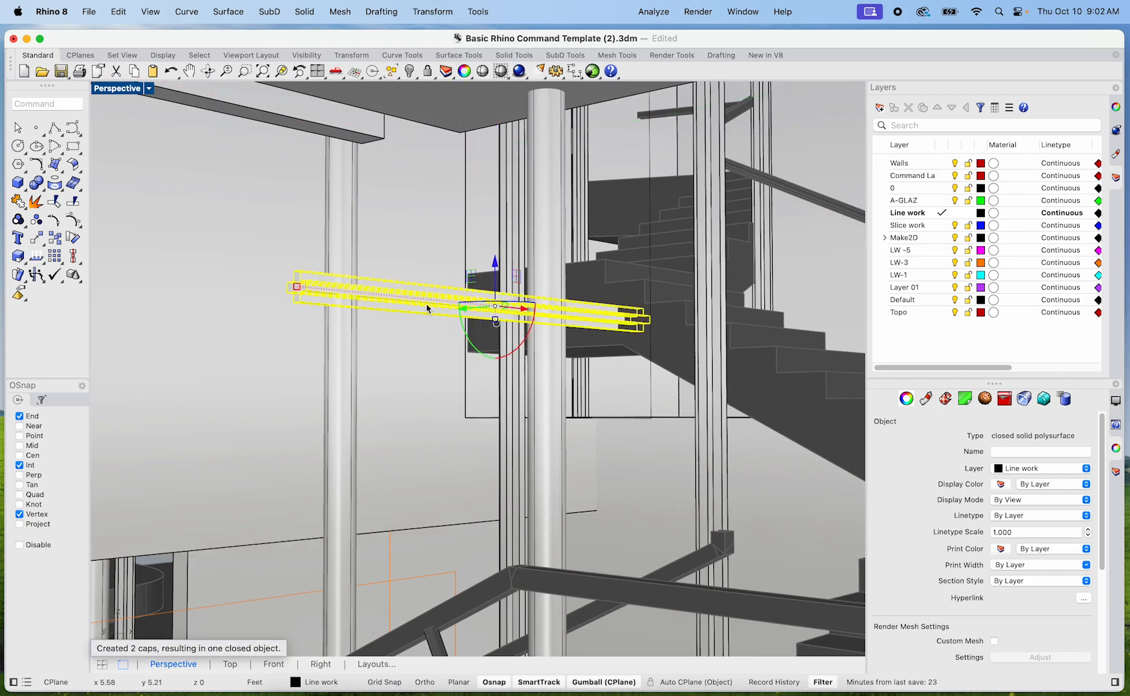
drag(496, 269, 497, 305)
click(651, 461)
Step: Examine the beams, staircases and columns from several sides of the building
scroll(653, 466, down, 5)
shift+right_drag(653, 479, 599, 341)
scroll(642, 384, down, 7)
click(802, 330)
scroll(322, 404, up, 5)
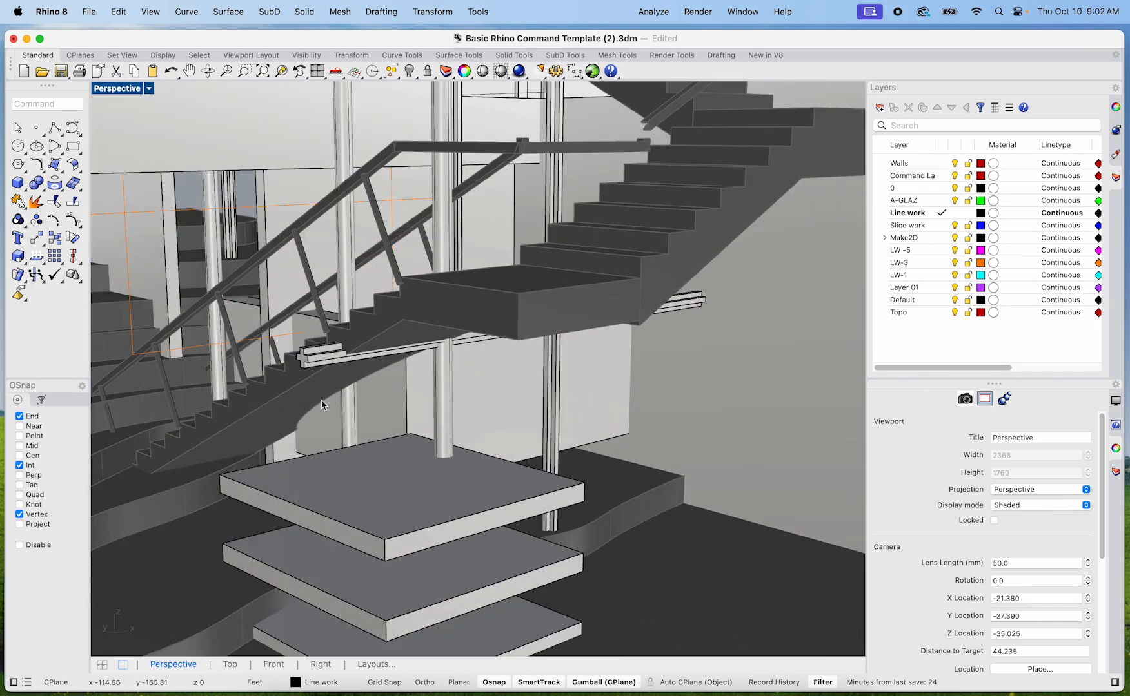
right_drag(650, 220, 365, 438)
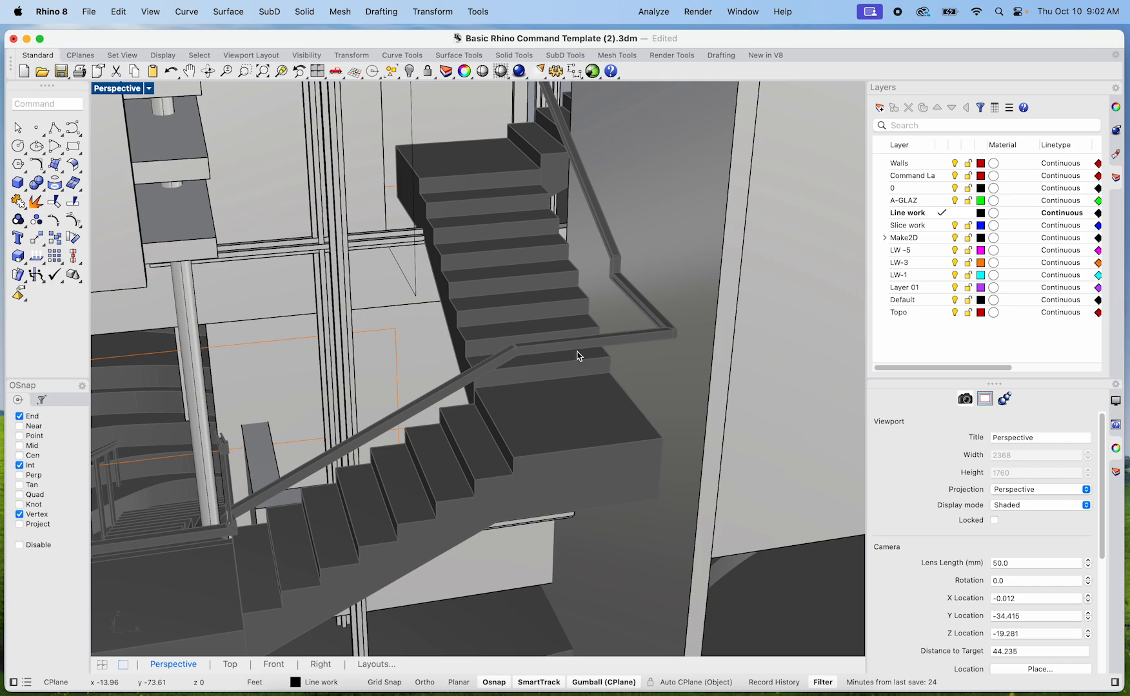
scroll(517, 355, down, 8)
right_drag(517, 358, 323, 466)
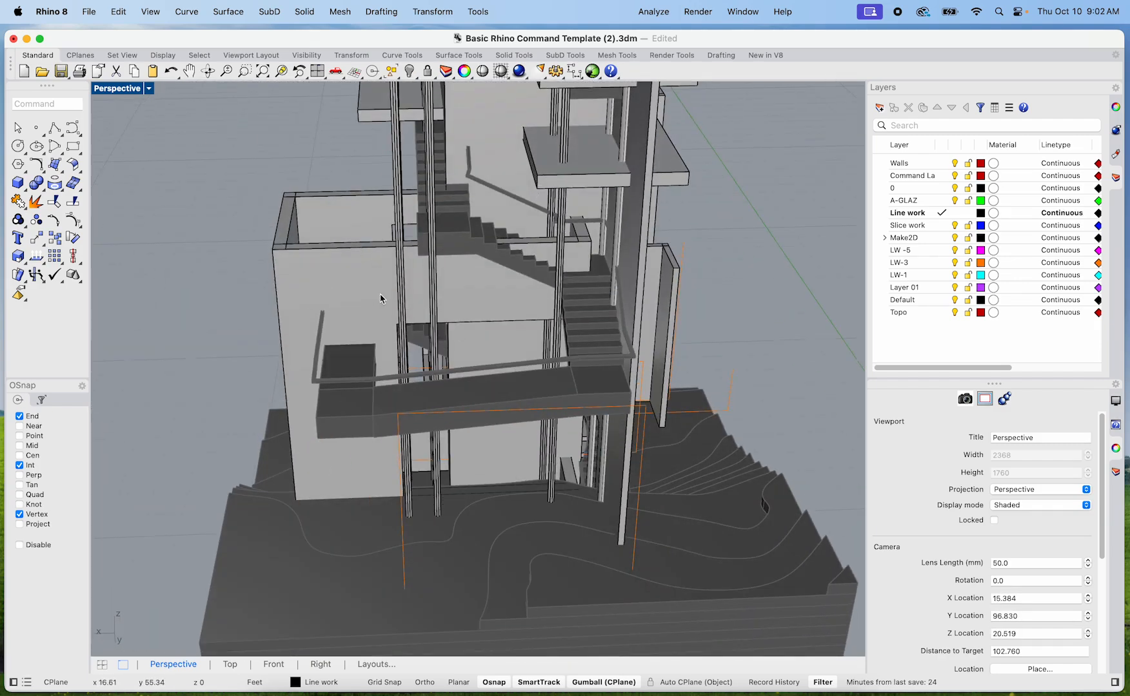
scroll(383, 313, up, 5)
right_drag(433, 313, 455, 277)
Step: Move the tall closed rectangular curve up and sideways to beside the upper edge of the large wall volume
click(580, 486)
scroll(579, 487, down, 10)
drag(574, 381, 568, 275)
right_drag(568, 276, 559, 305)
shift+drag(558, 291, 573, 329)
scroll(531, 295, up, 7)
drag(473, 318, 235, 361)
shift+right_drag(299, 455, 401, 346)
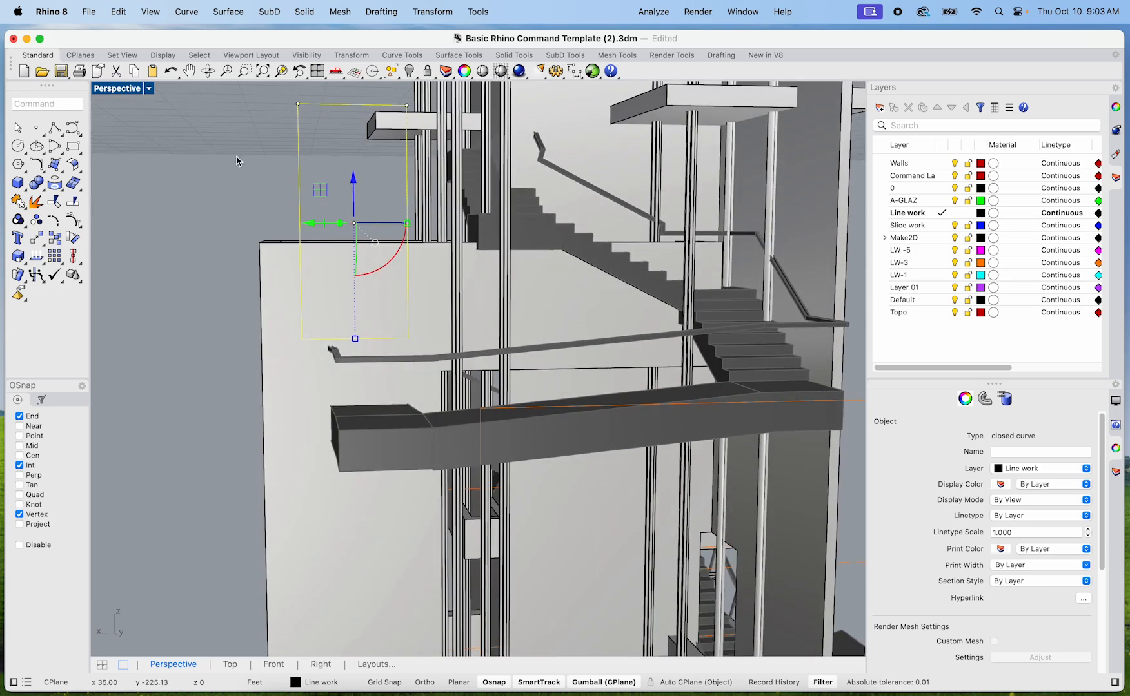
Step: Show all four viewports and switch the Front view to a see-through display mode
double_click(126, 88)
scroll(545, 575, down, 5)
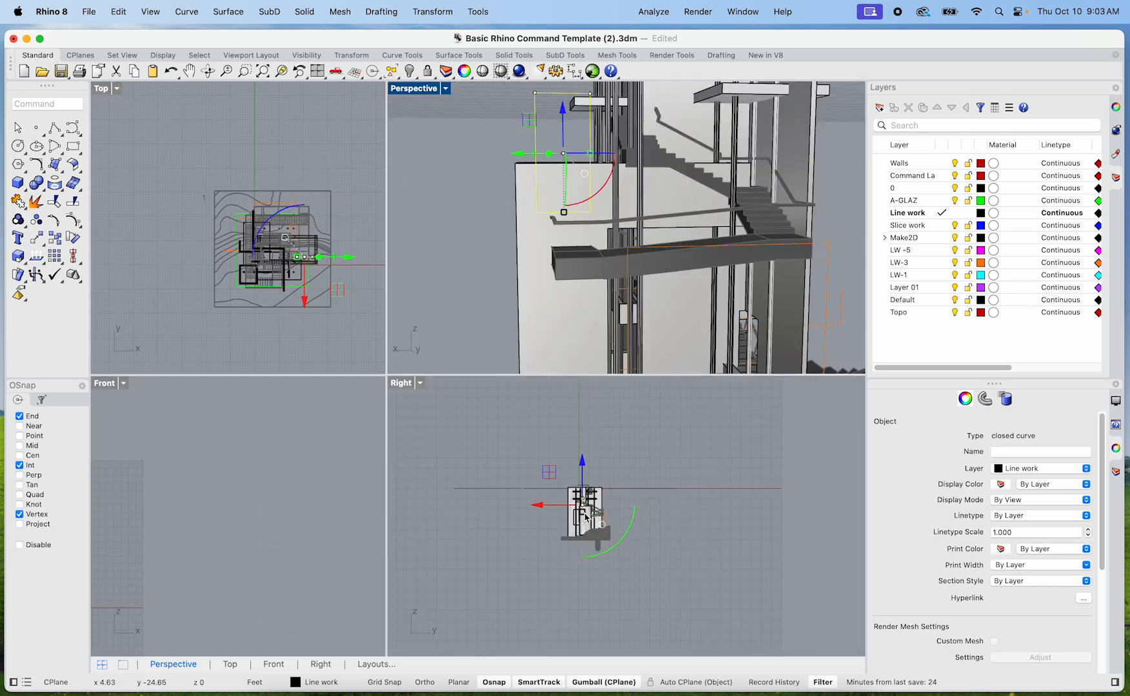
scroll(597, 492, up, 6)
scroll(597, 491, down, 5)
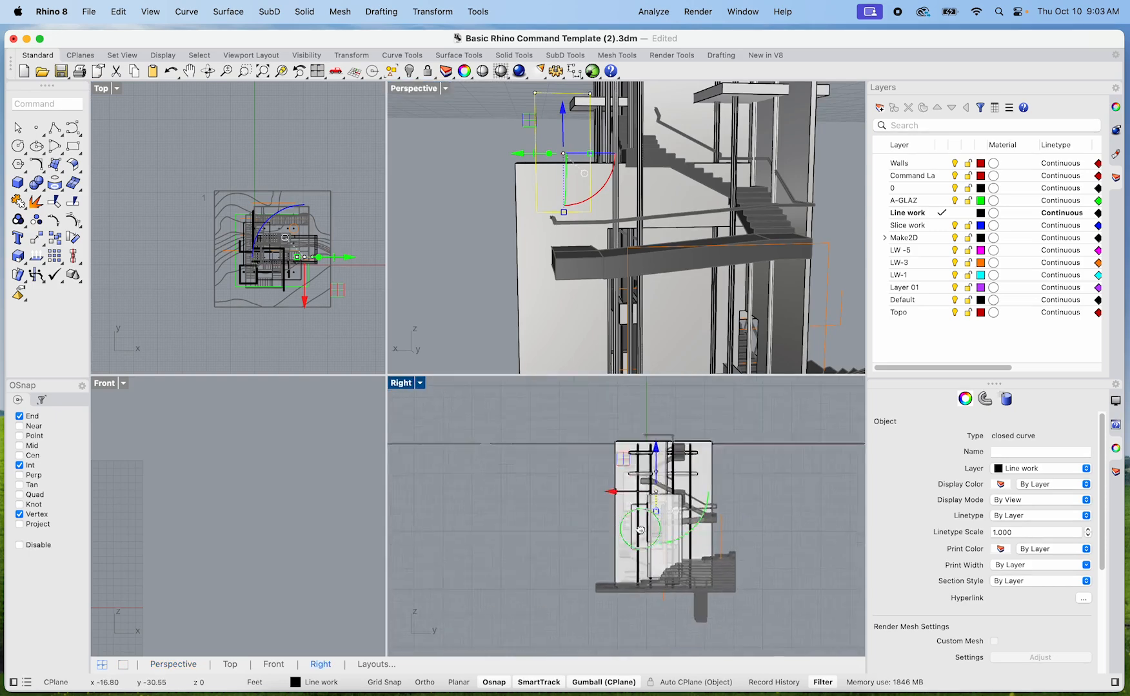
scroll(438, 515, up, 4)
scroll(277, 520, down, 3)
scroll(277, 520, up, 6)
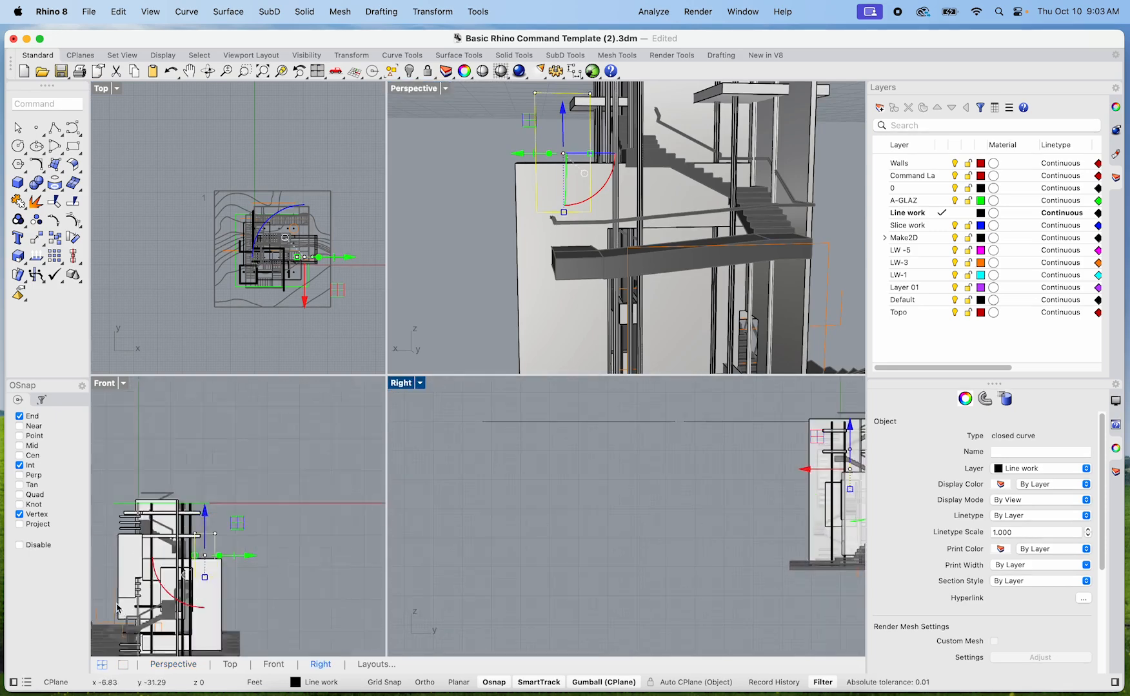
scroll(239, 556, up, 3)
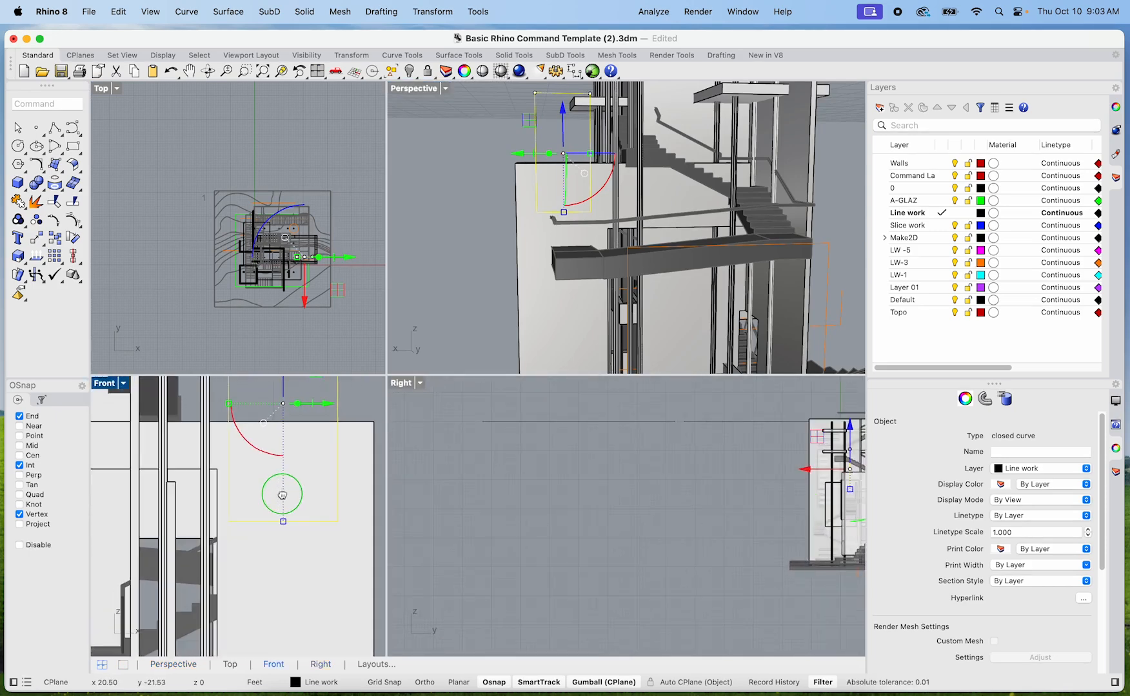
click(122, 385)
click(189, 294)
Step: Move the rectangular curve down and sideways in the Front view so its side edge lines up with the walkway landing's end
drag(290, 404, 283, 515)
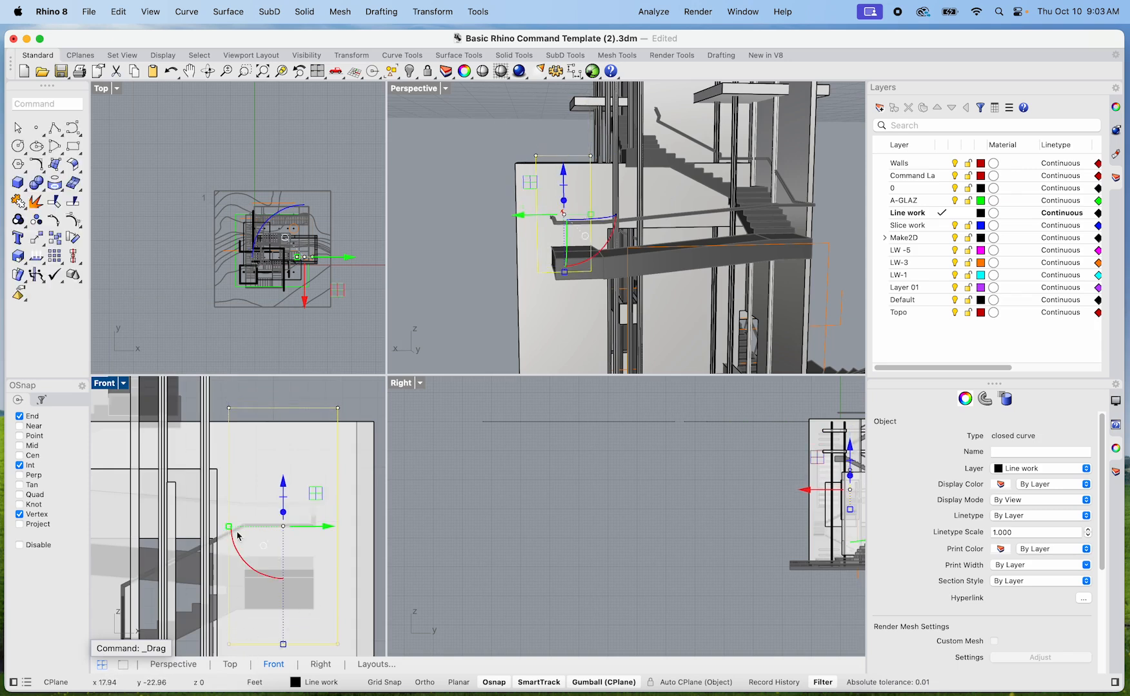
right_drag(284, 597, 297, 569)
drag(346, 502, 322, 502)
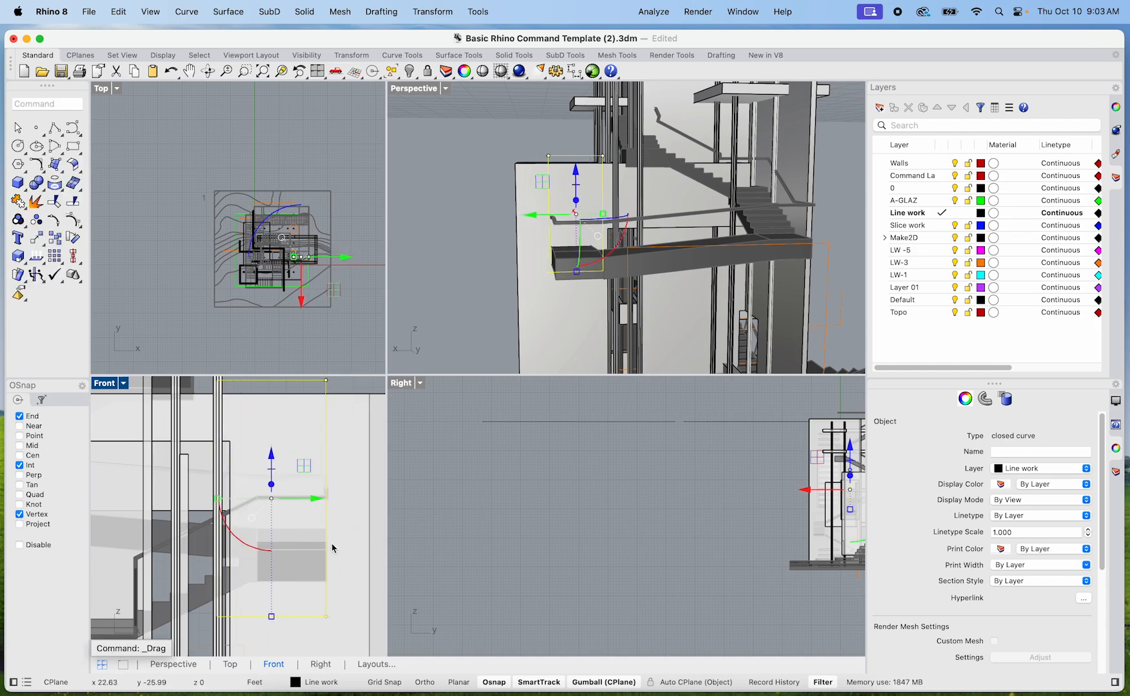
Step: Nudge the rectangular curve sideways in the Front view so its side edge meets the end of the walkway landing
scroll(561, 249, up, 5)
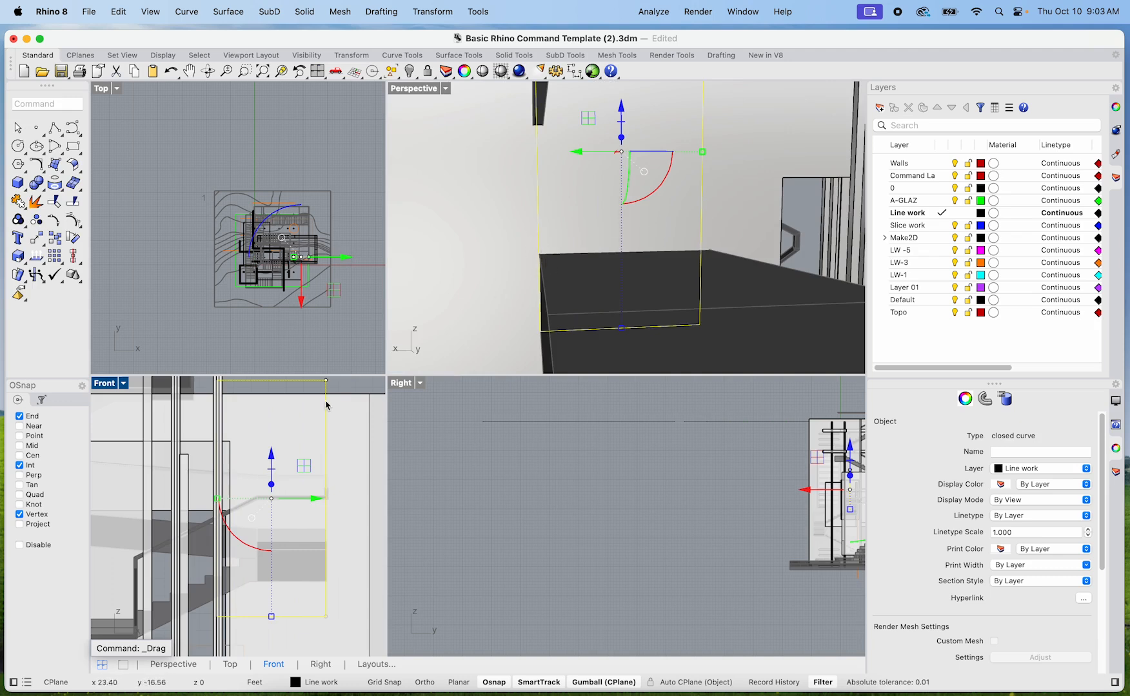
scroll(311, 582, up, 5)
right_drag(359, 524, 285, 539)
scroll(287, 466, down, 4)
right_drag(288, 467, 243, 514)
drag(227, 483, 231, 489)
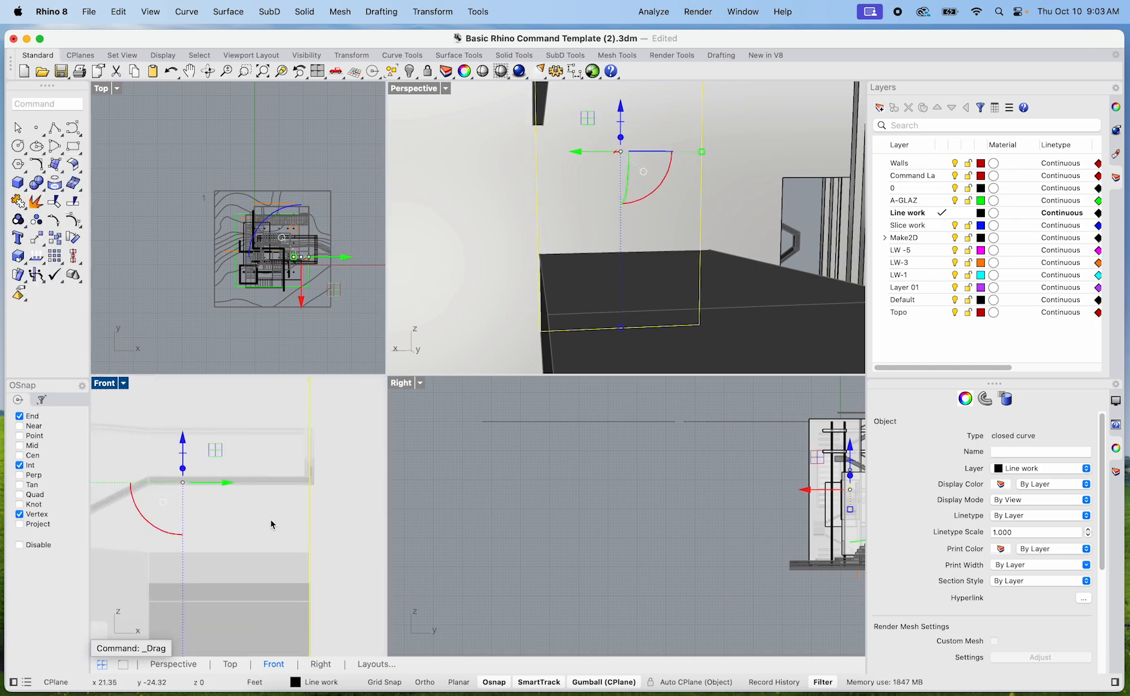
Step: WireCut the large wall volume with the rectangular curve, using Y direction and cutting the opening fully through at the walkway
scroll(274, 521, down, 10)
scroll(594, 345, down, 6)
shift+right_drag(578, 322, 545, 217)
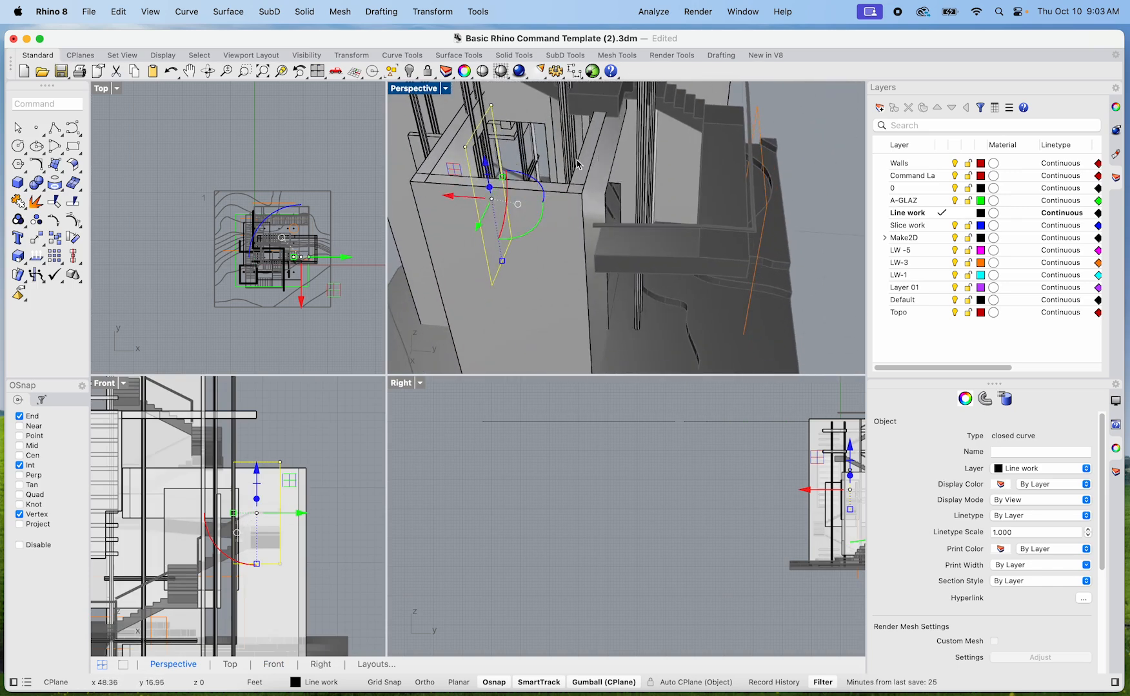
text(Cut)
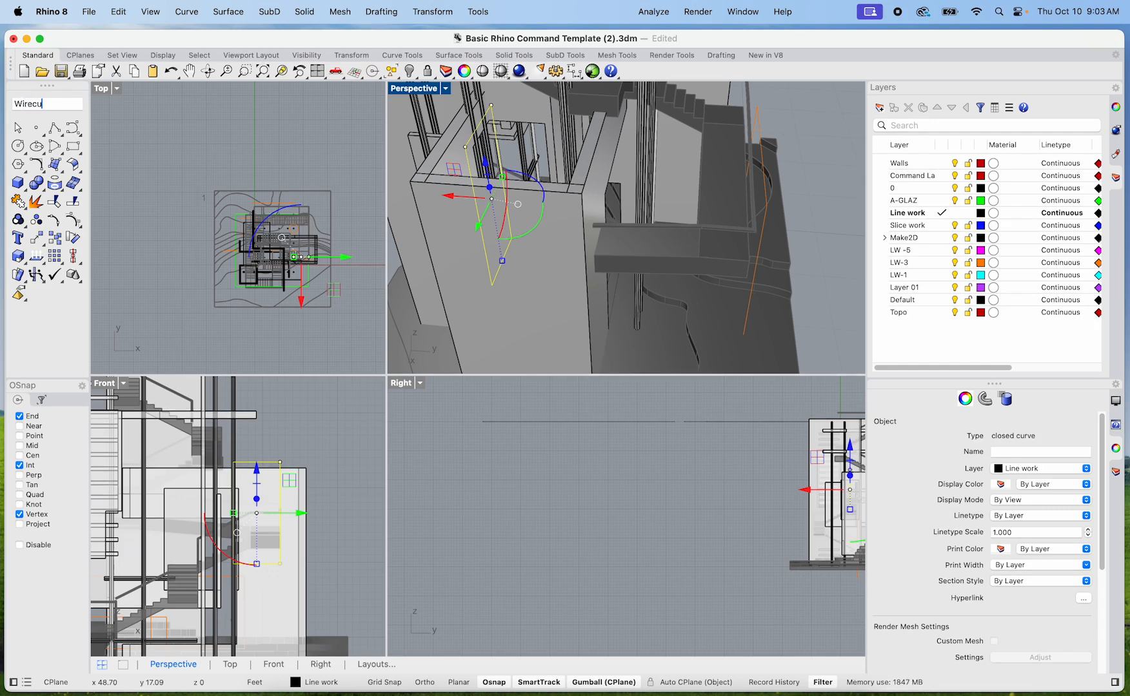
key(Return)
click(583, 169)
key(Return)
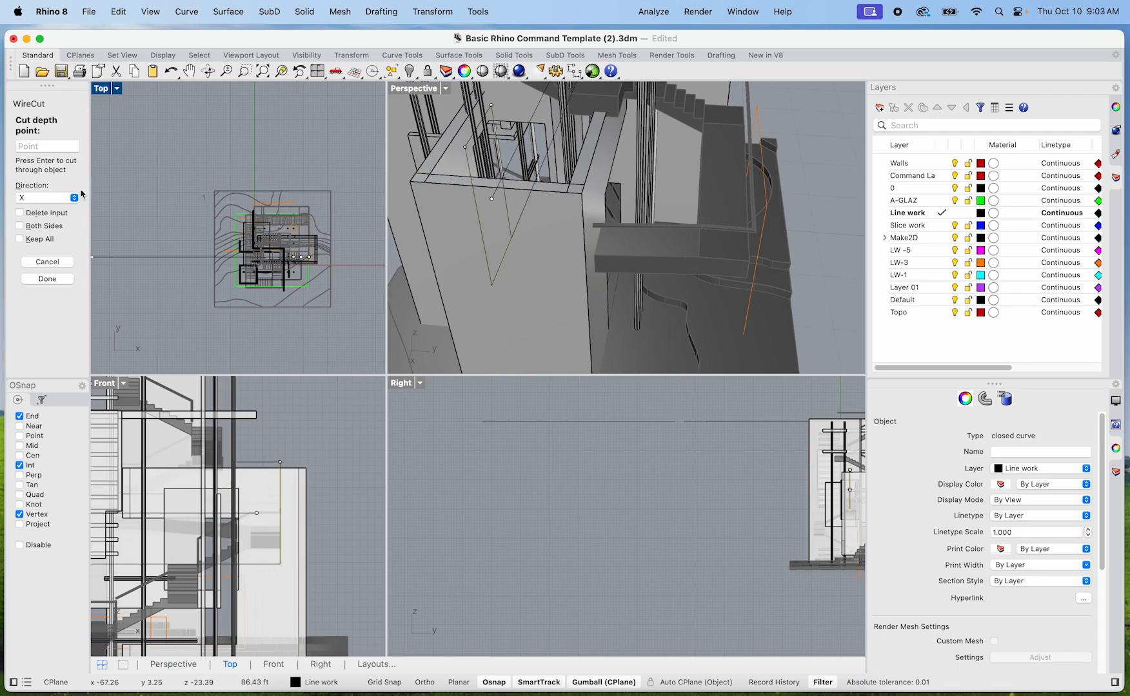
click(74, 198)
click(65, 211)
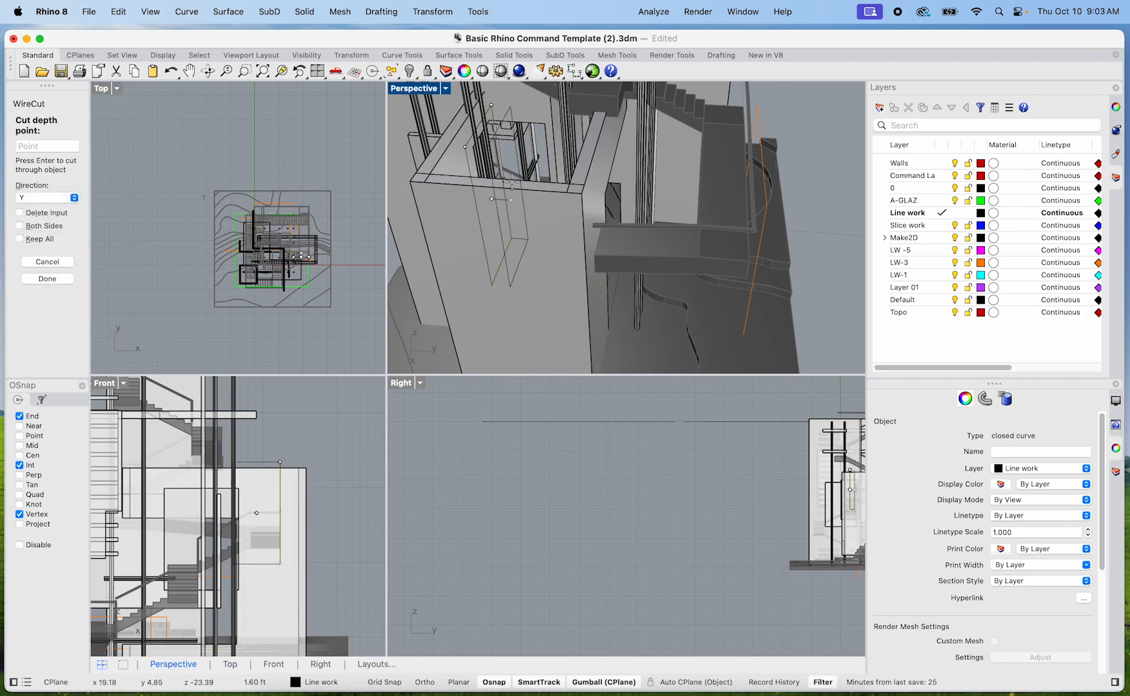
click(666, 199)
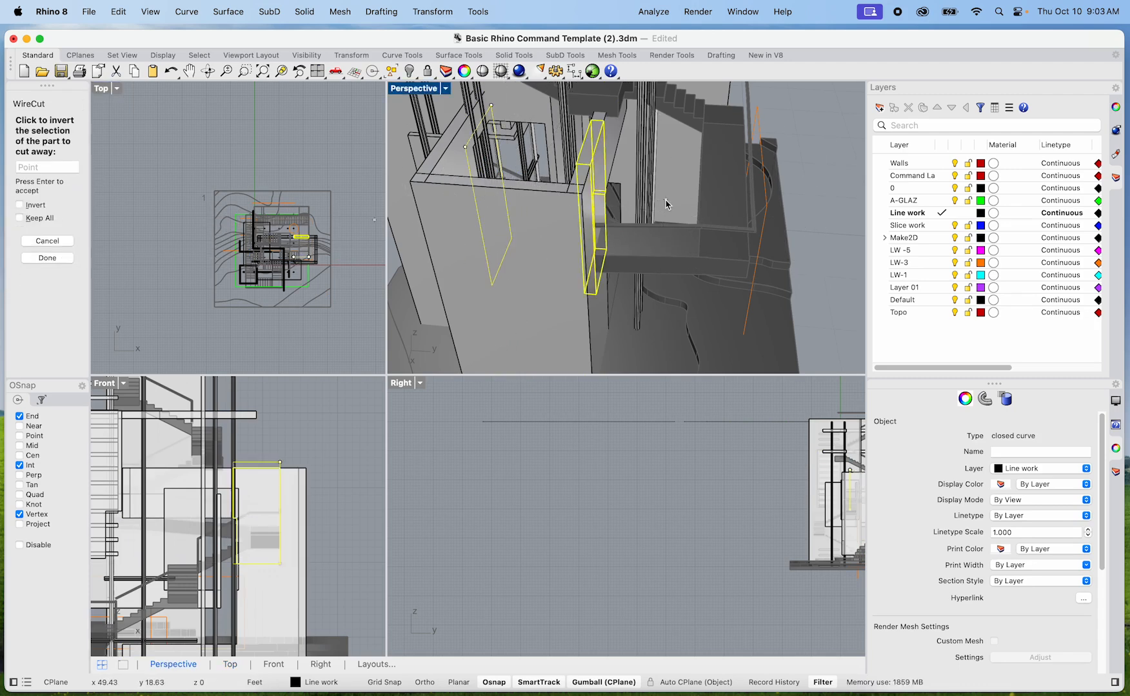
key(Return)
scroll(624, 240, up, 4)
shift+right_drag(677, 254, 588, 260)
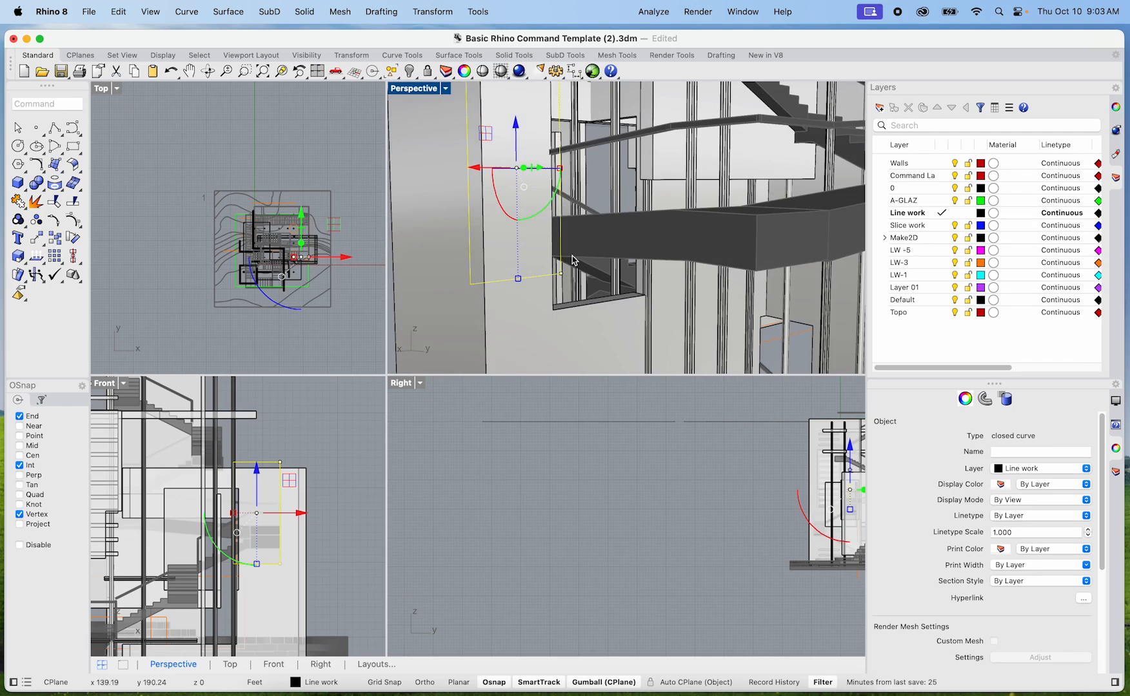
right_drag(682, 278, 562, 316)
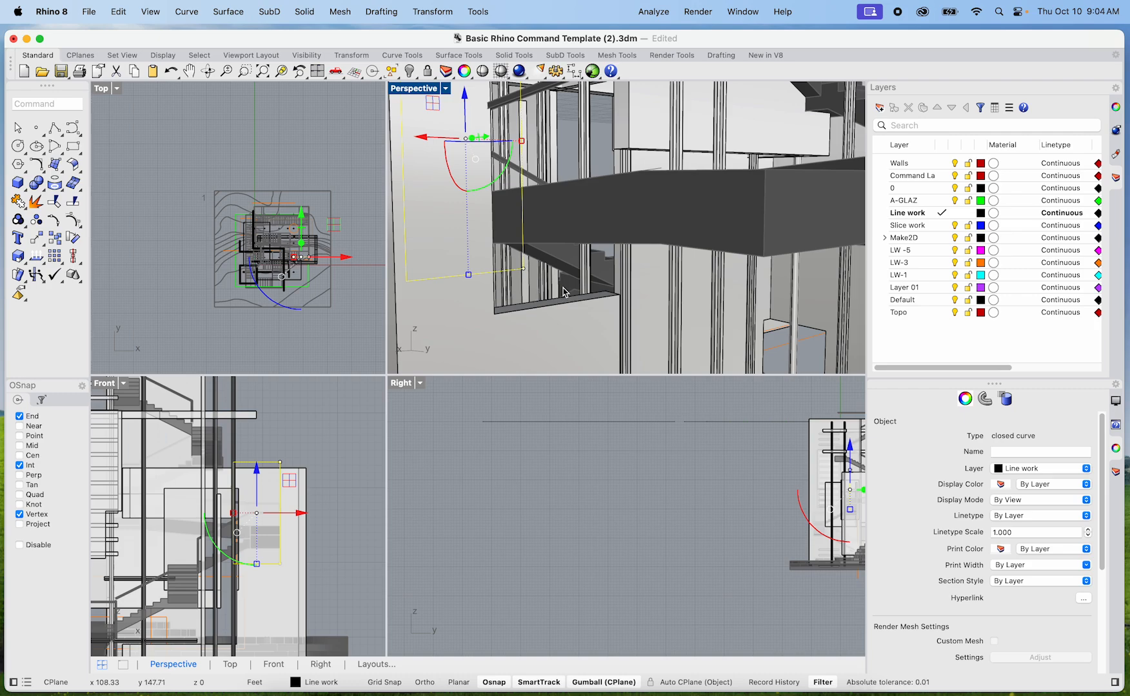
scroll(516, 261, down, 5)
right_drag(516, 262, 556, 168)
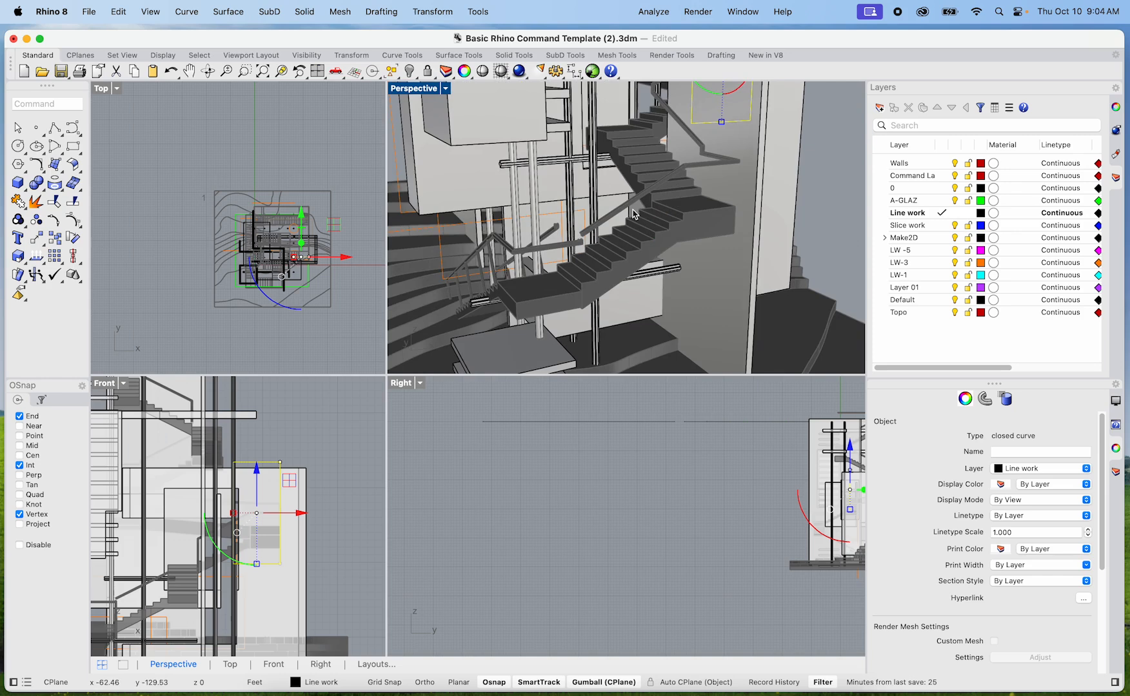
click(558, 166)
text(copy)
key(Return)
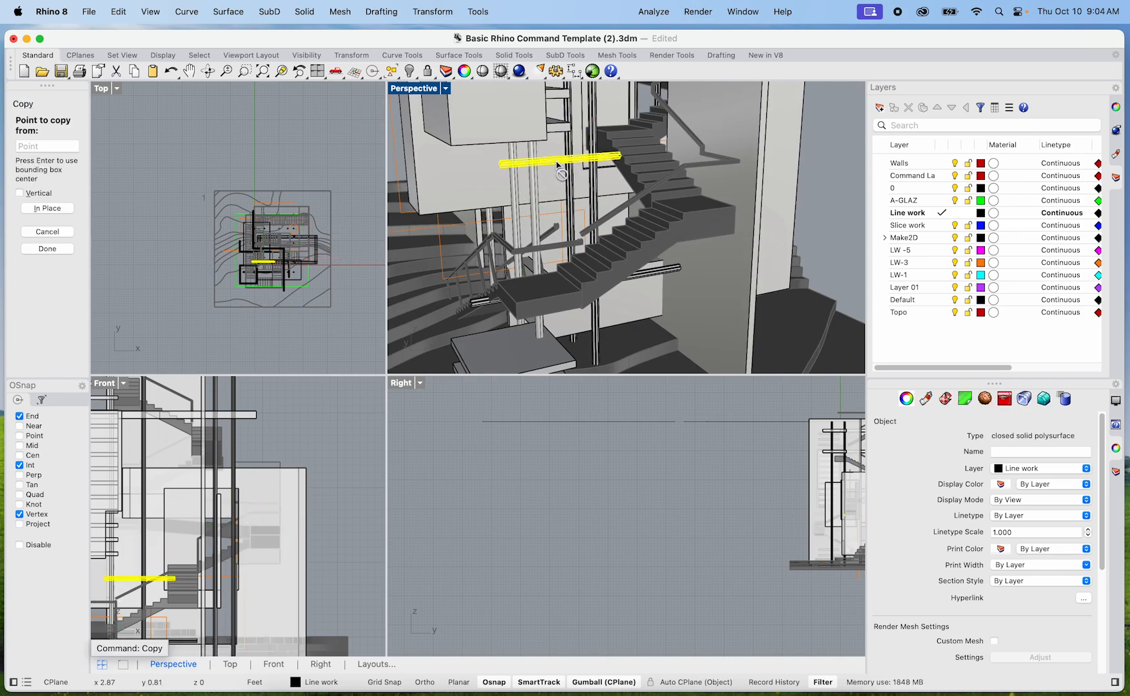
scroll(593, 165, down, 6)
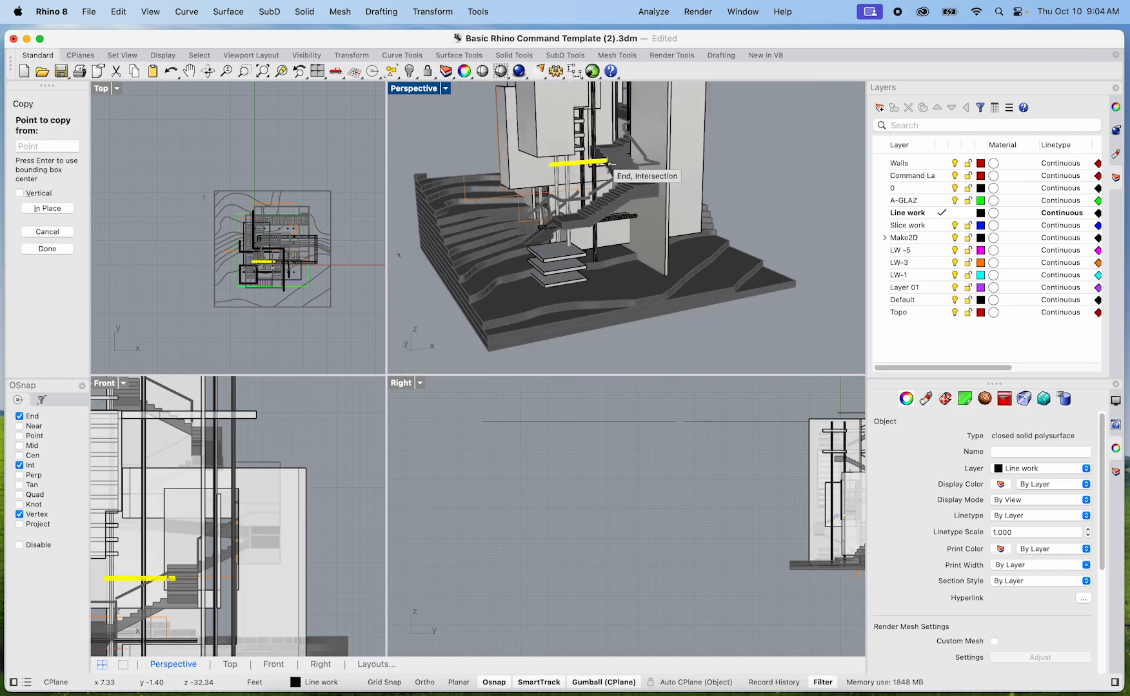
shift+right_drag(629, 168, 712, 219)
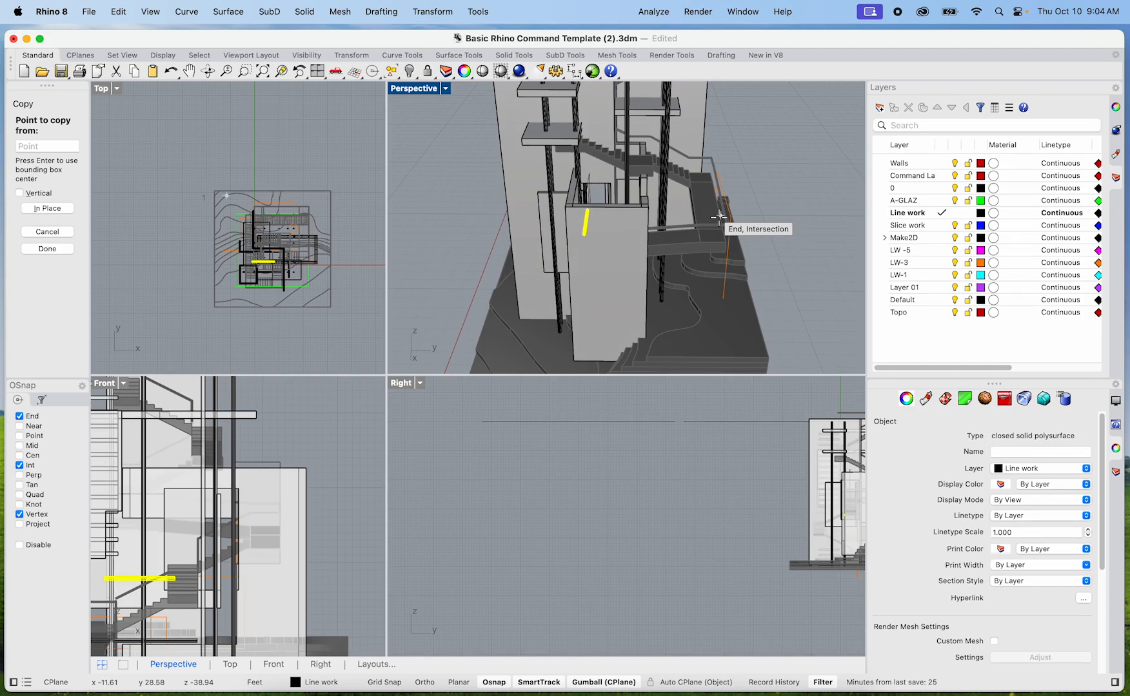
scroll(686, 260, up, 10)
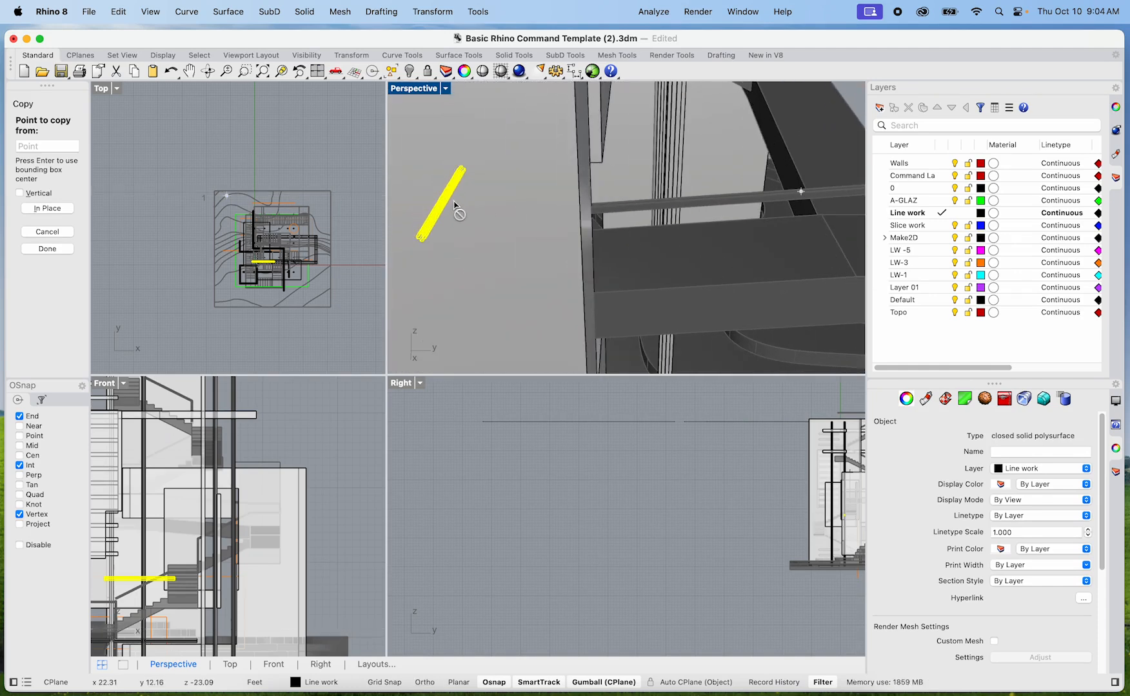
scroll(454, 207, down, 10)
key(Escape)
key(Escape)
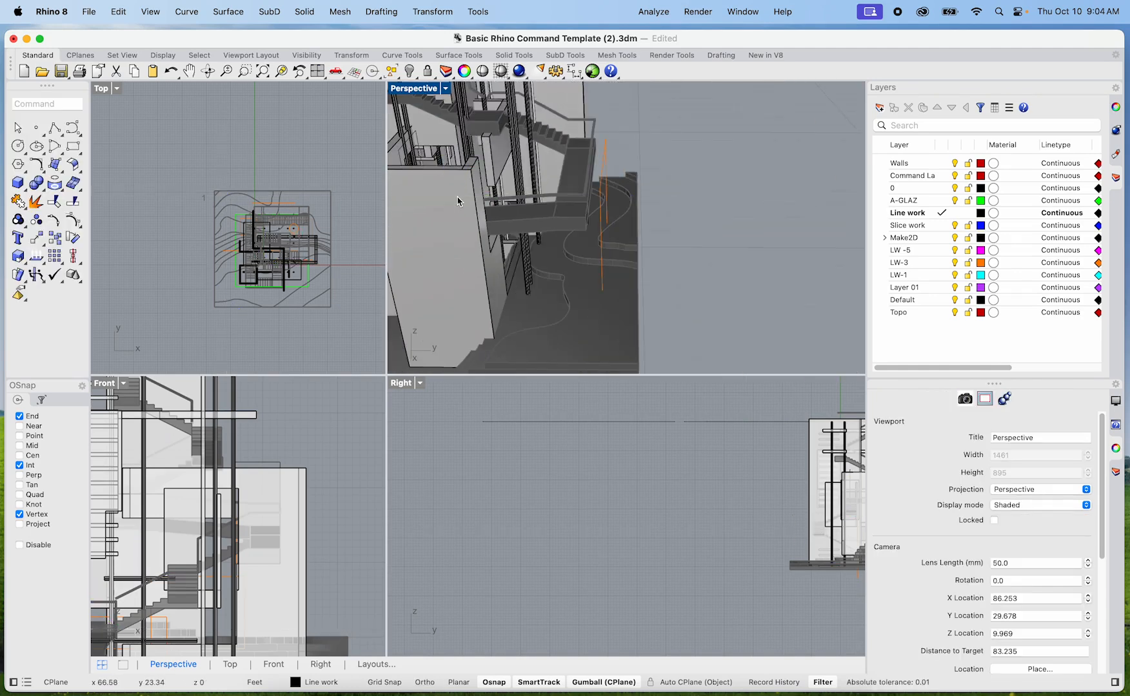
Step: Copy the horizontal beam beside the lower stairs to a spot near the columns by the walkway landing
scroll(522, 268, up, 10)
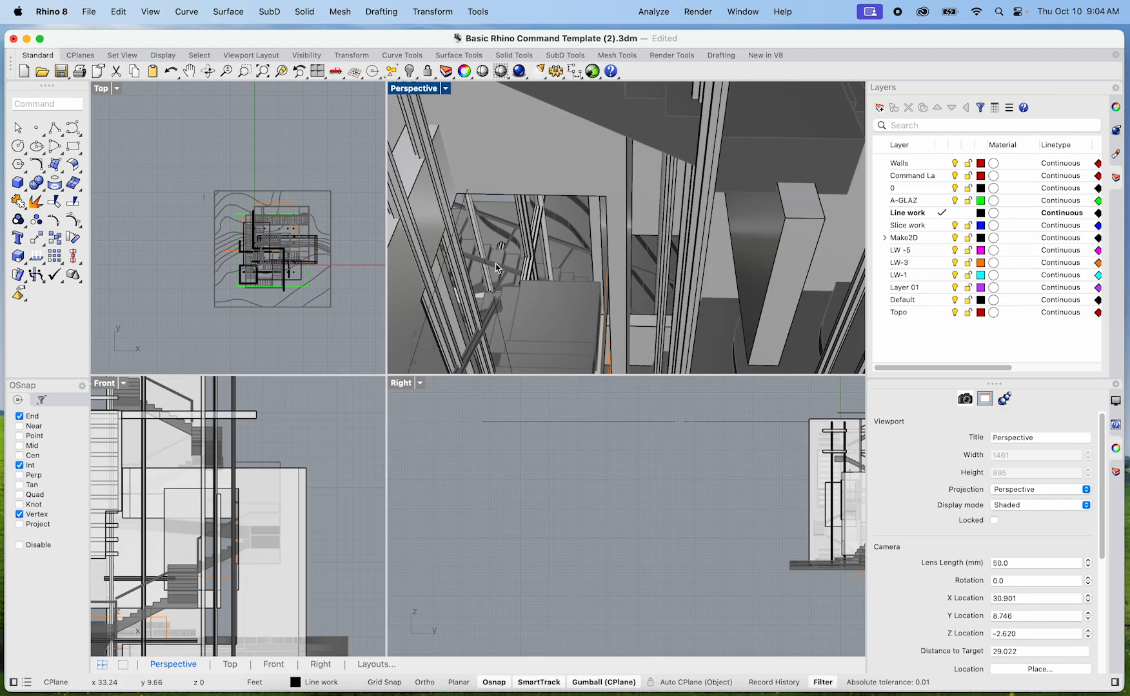
click(540, 266)
text(copy)
key(Return)
click(536, 258)
scroll(551, 261, down, 5)
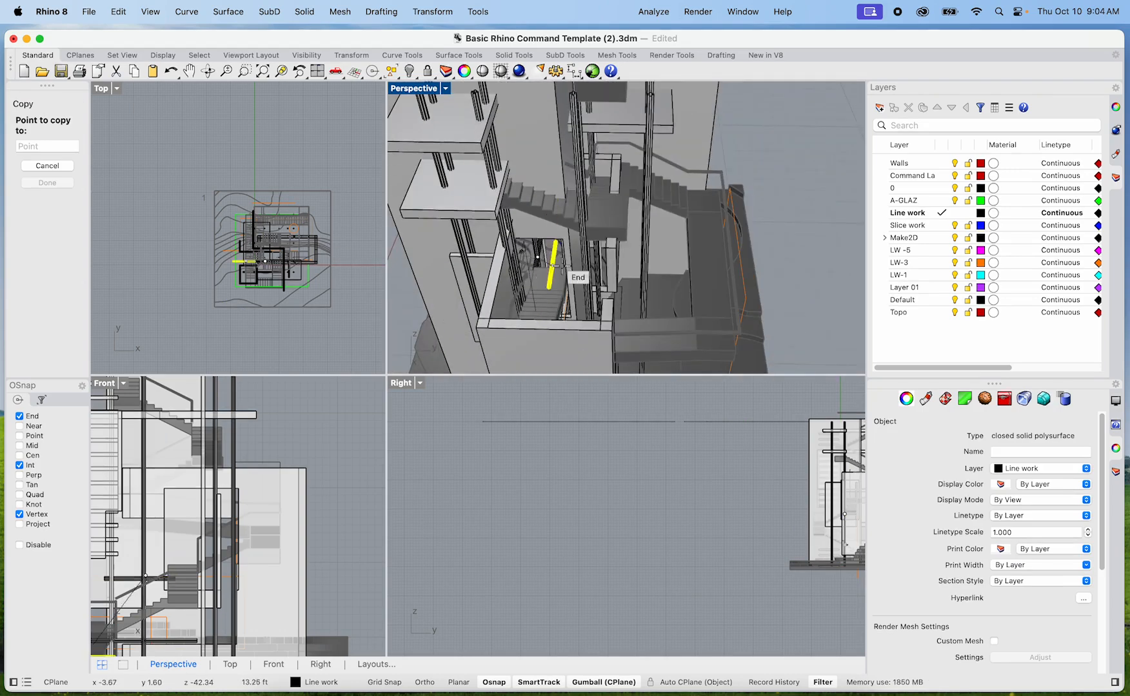
scroll(639, 233, up, 4)
shift+right_drag(640, 235, 613, 229)
scroll(550, 233, up, 5)
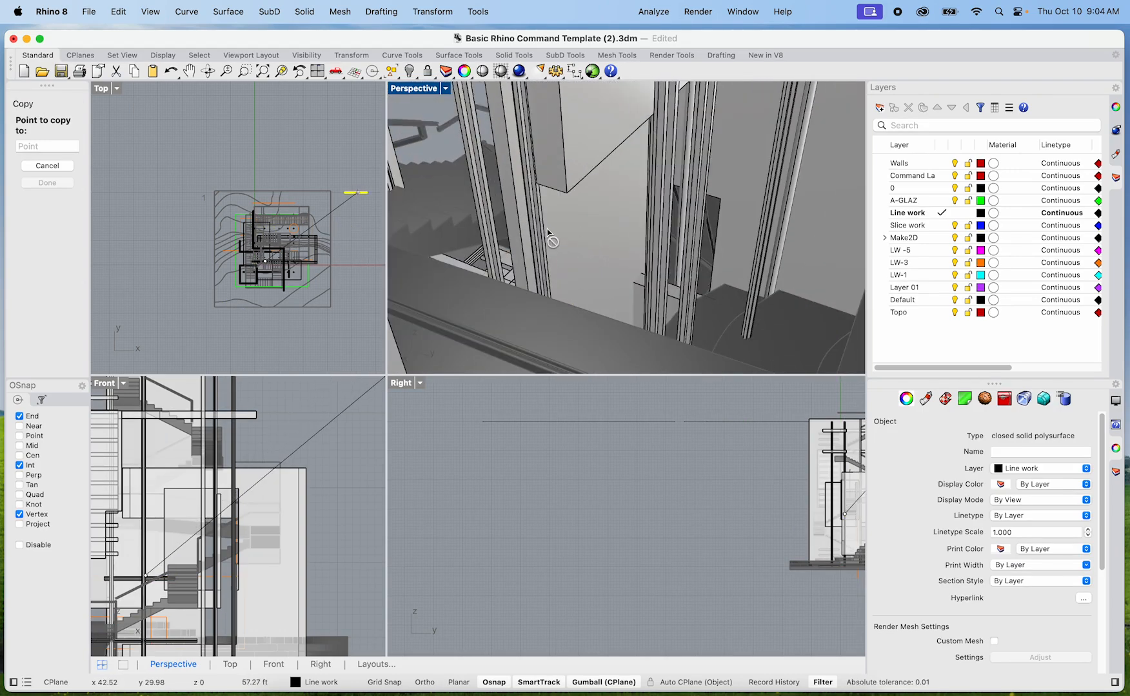
click(568, 192)
mouse_move(587, 230)
right_down()
mouse_move(595, 247)
mouse_move(529, 202)
mouse_move(517, 214)
mouse_move(584, 229)
right_up()
key(Return)
Step: Move the copied beam sideways so it sits against the columns beside the walkway
click(574, 245)
drag(616, 169, 730, 184)
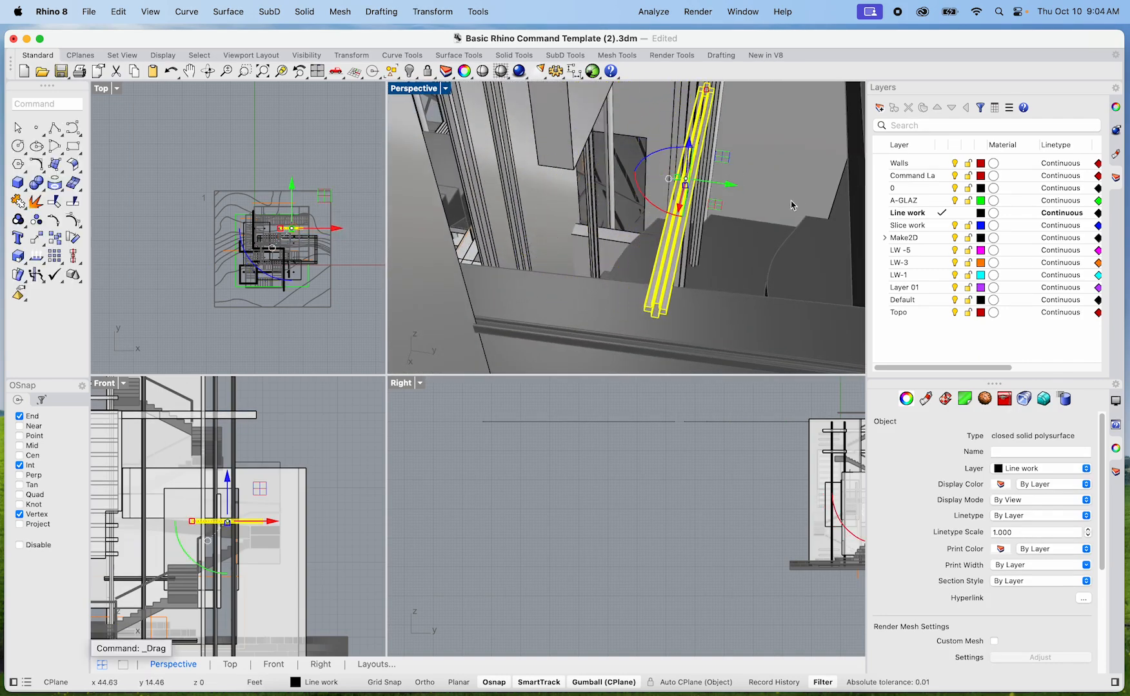
click(800, 202)
shift+right_drag(800, 202, 693, 122)
Step: Lower the copied beam to just beneath the underside of the walkway
click(696, 135)
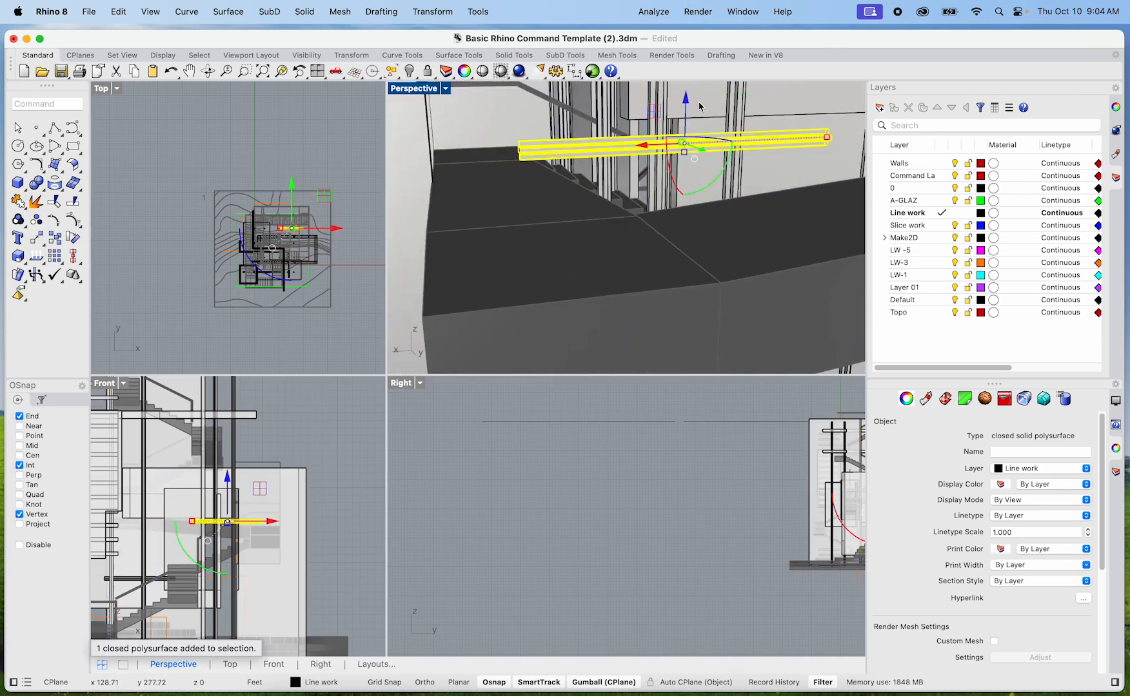
drag(686, 102, 685, 172)
right_drag(693, 178, 731, 207)
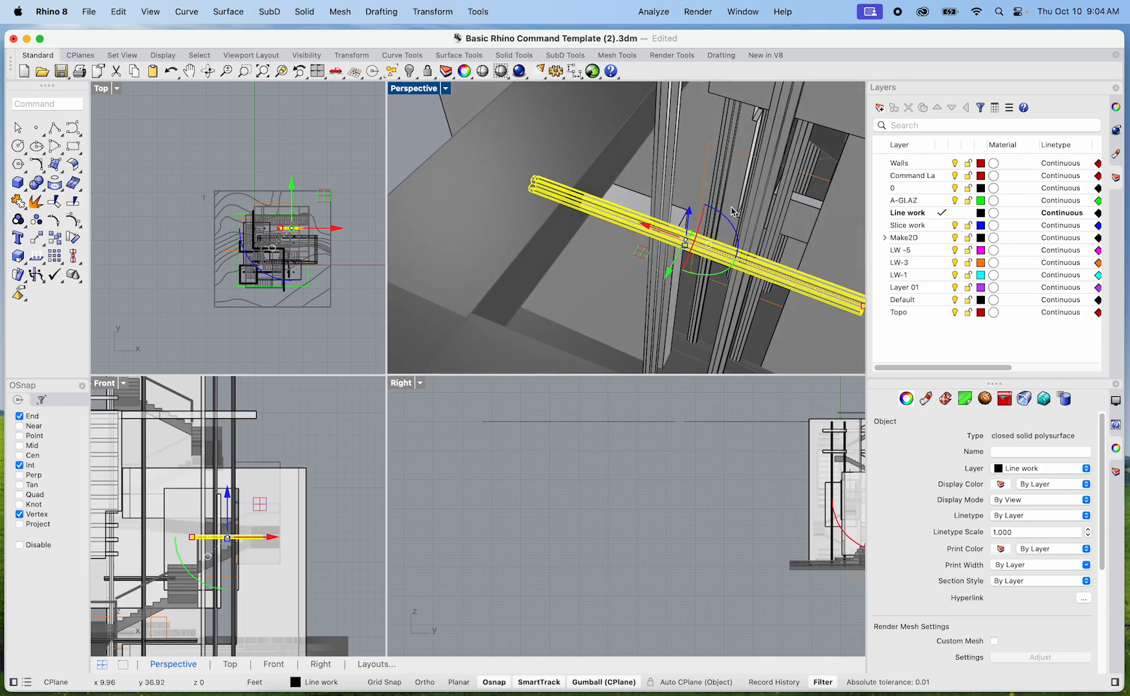
right_drag(626, 252, 530, 202)
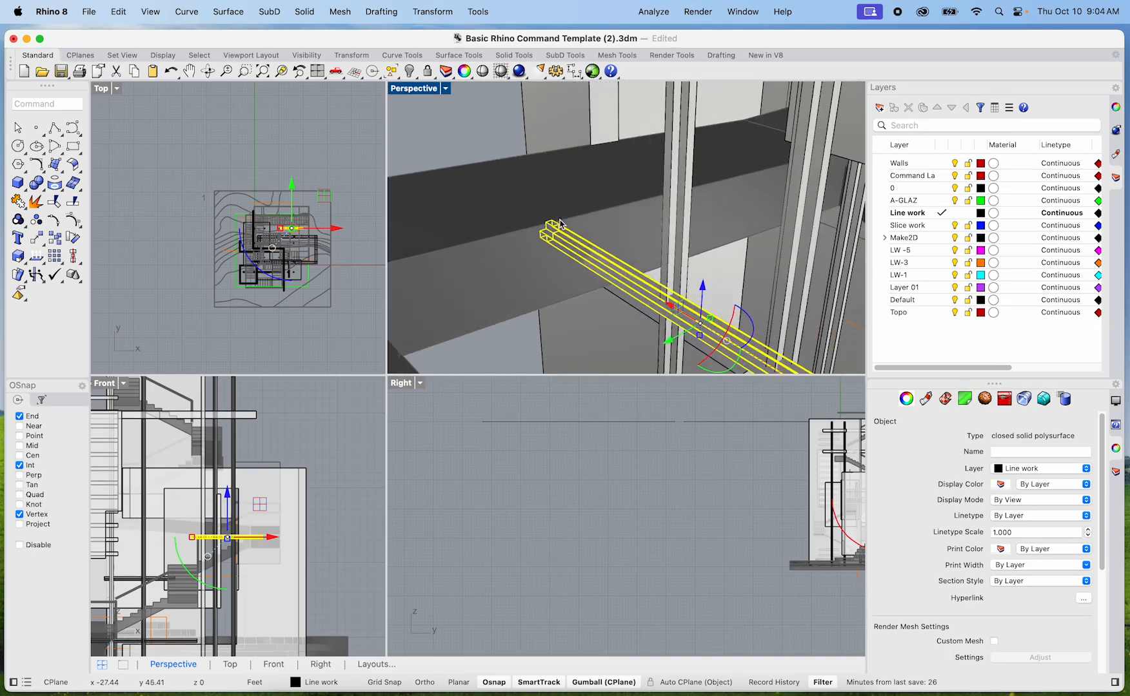
drag(702, 287, 714, 330)
Step: Slide the beam along its length toward the wall opening and keep the beam selected
right_drag(713, 330, 661, 187)
drag(661, 187, 564, 188)
click(578, 271)
right_drag(578, 272, 527, 178)
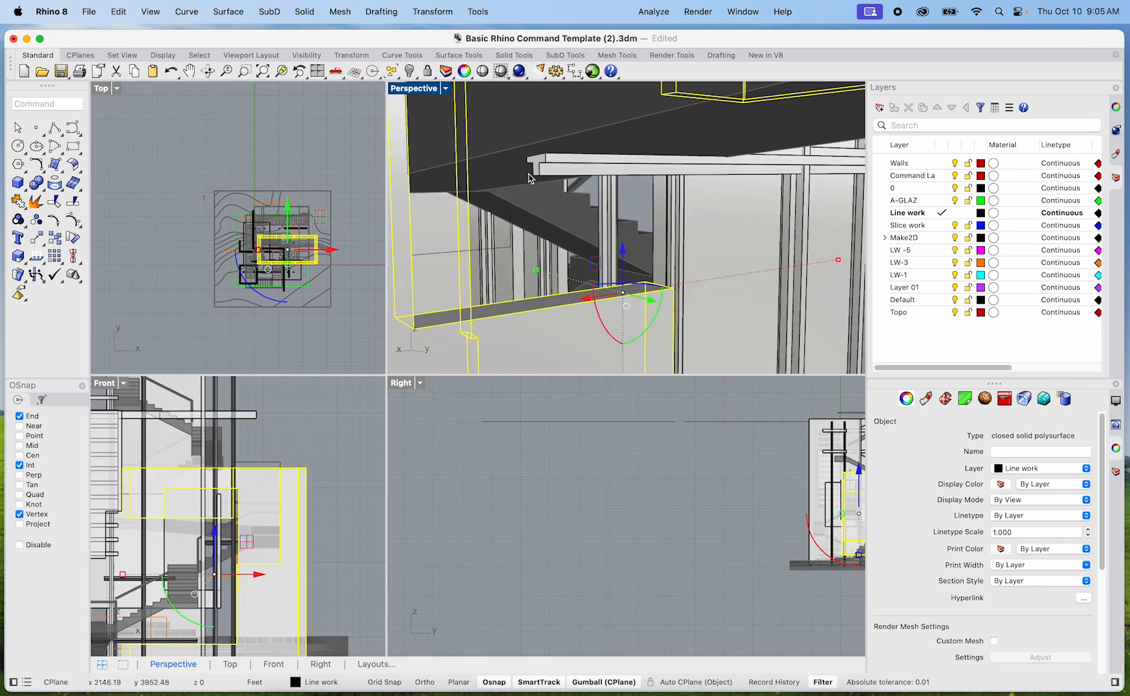
click(561, 179)
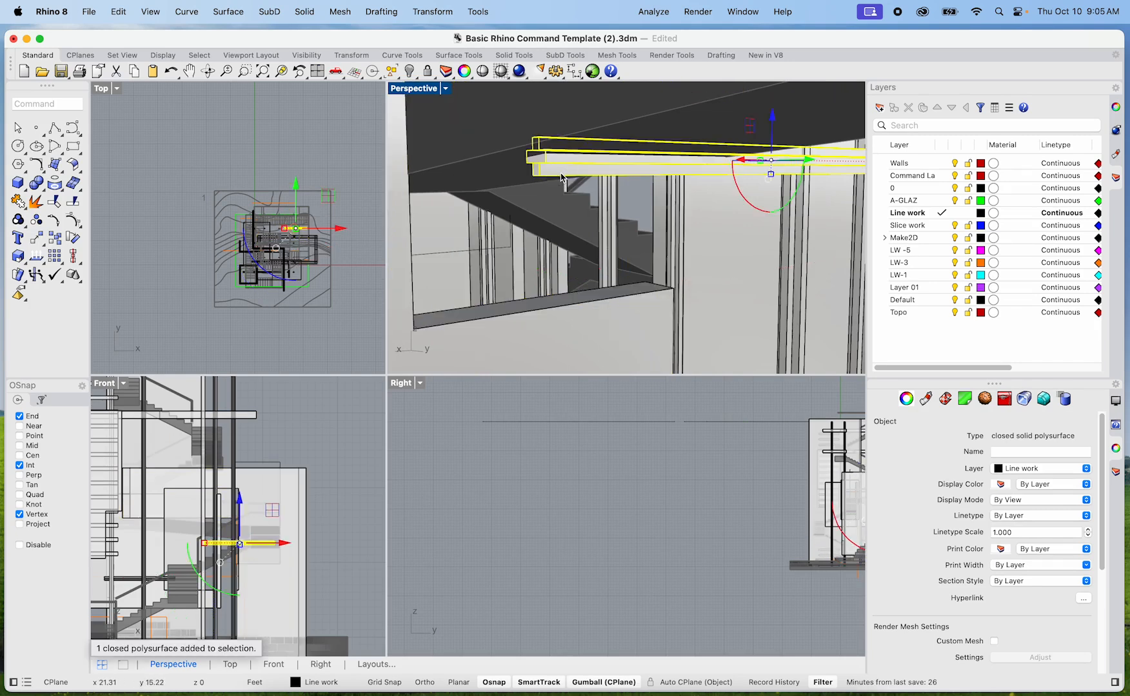
text(Box)
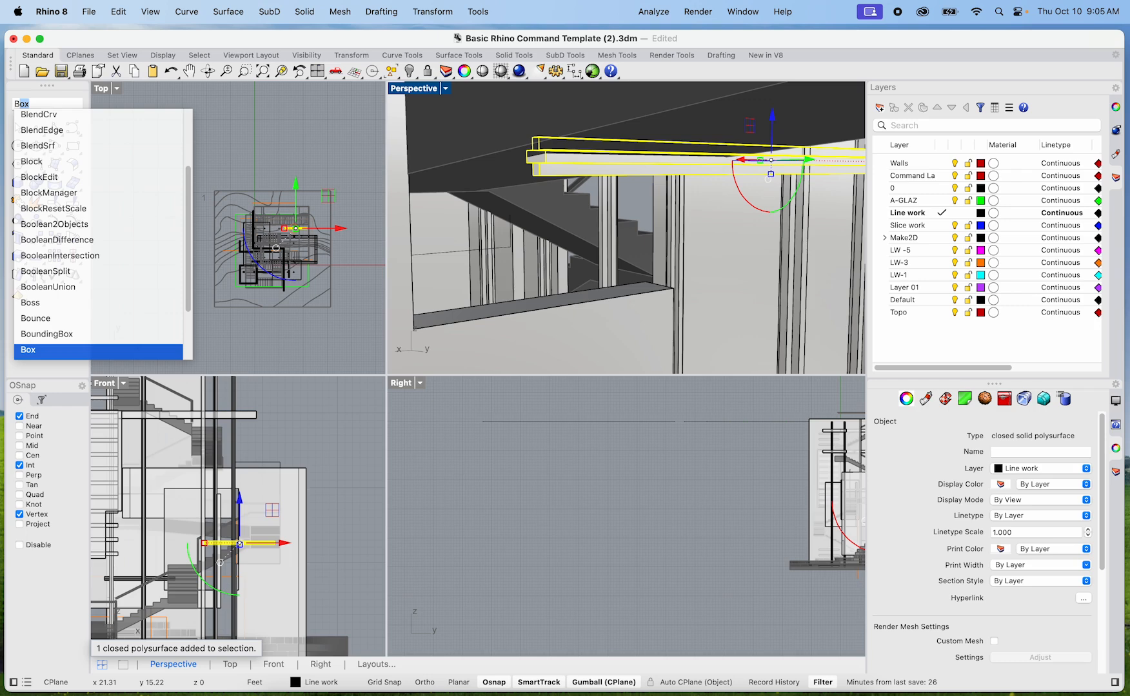
text(sap)
key(Return)
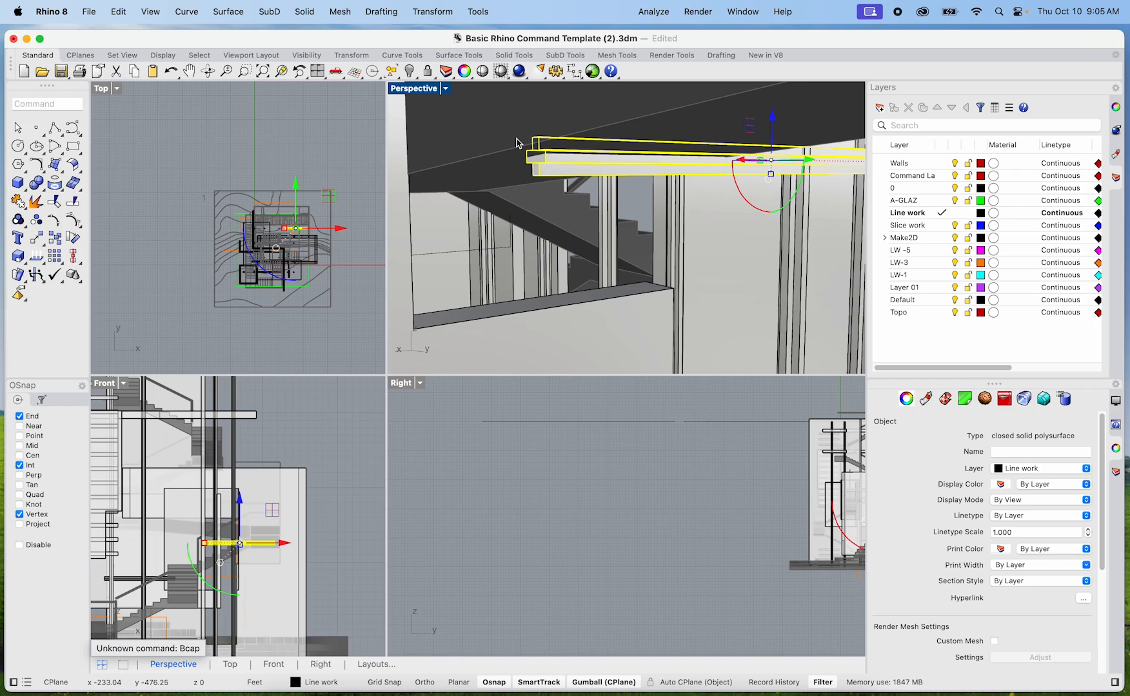
key(Escape)
Step: Slide the beam further along its length under the walkway, fine-tune its position at the columns, and clear the selection
mouse_move(637, 227)
right_down()
mouse_move(585, 174)
mouse_move(584, 226)
mouse_move(620, 227)
right_up()
click(585, 172)
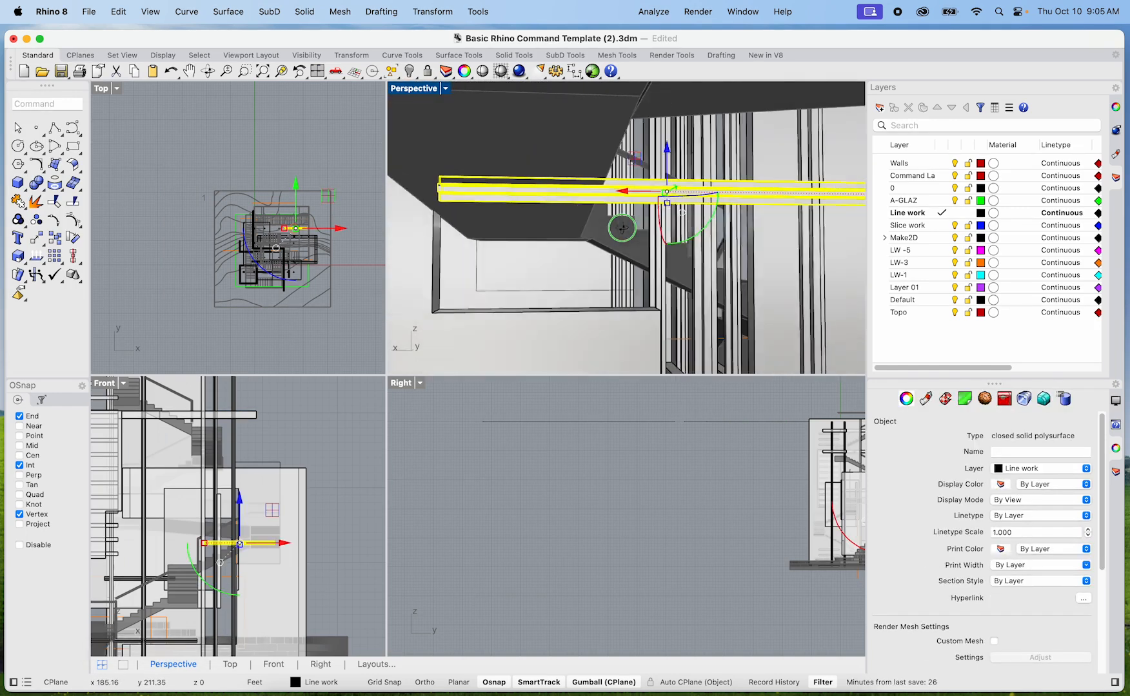
drag(620, 194, 578, 197)
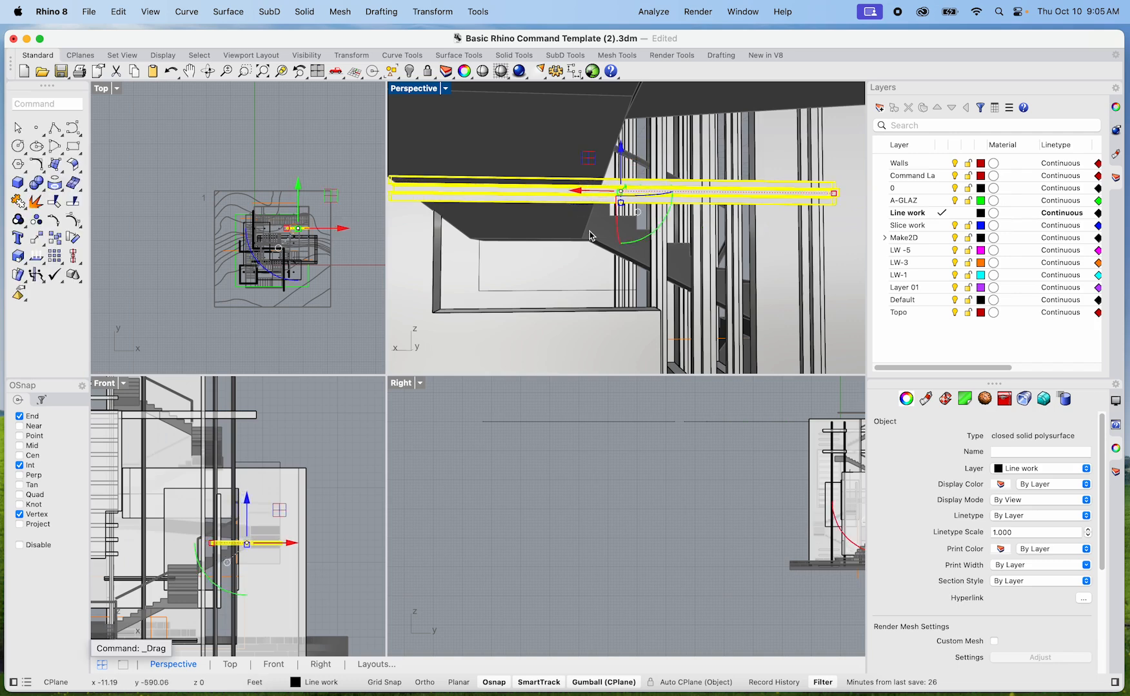
click(587, 314)
mouse_move(590, 315)
shift+right_down()
mouse_move(617, 341)
mouse_move(594, 338)
shift+right_up()
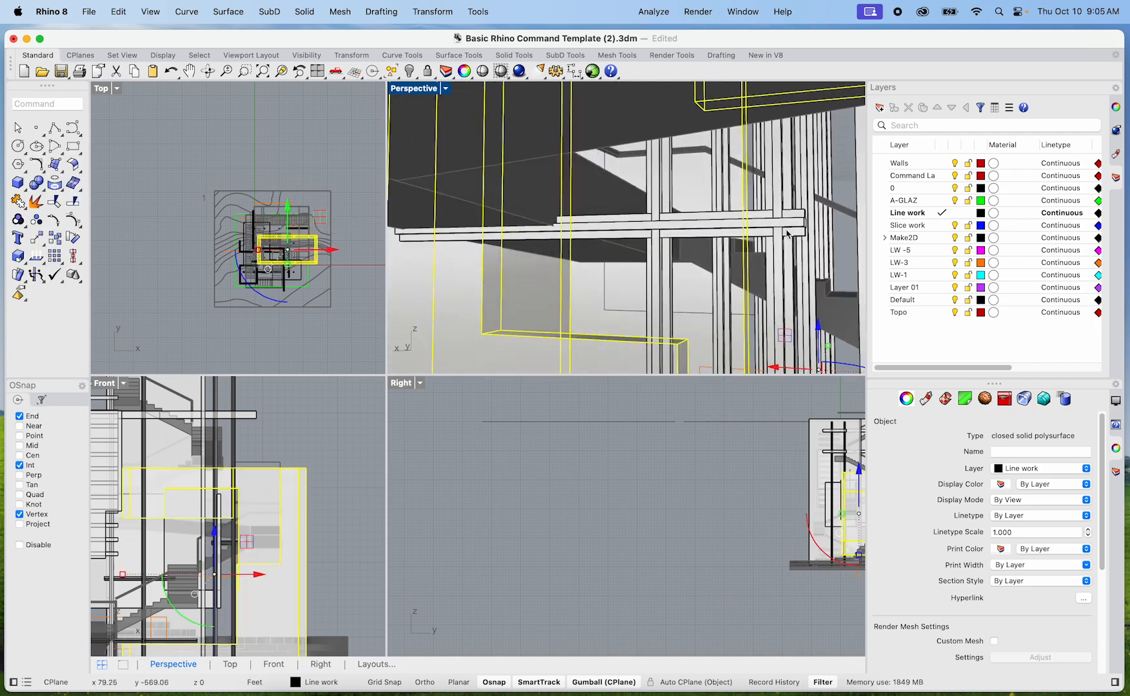
scroll(801, 227, up, 6)
click(802, 227)
scroll(778, 238, down, 6)
drag(786, 230, 776, 231)
click(667, 336)
shift+right_drag(667, 337, 572, 206)
key(Escape)
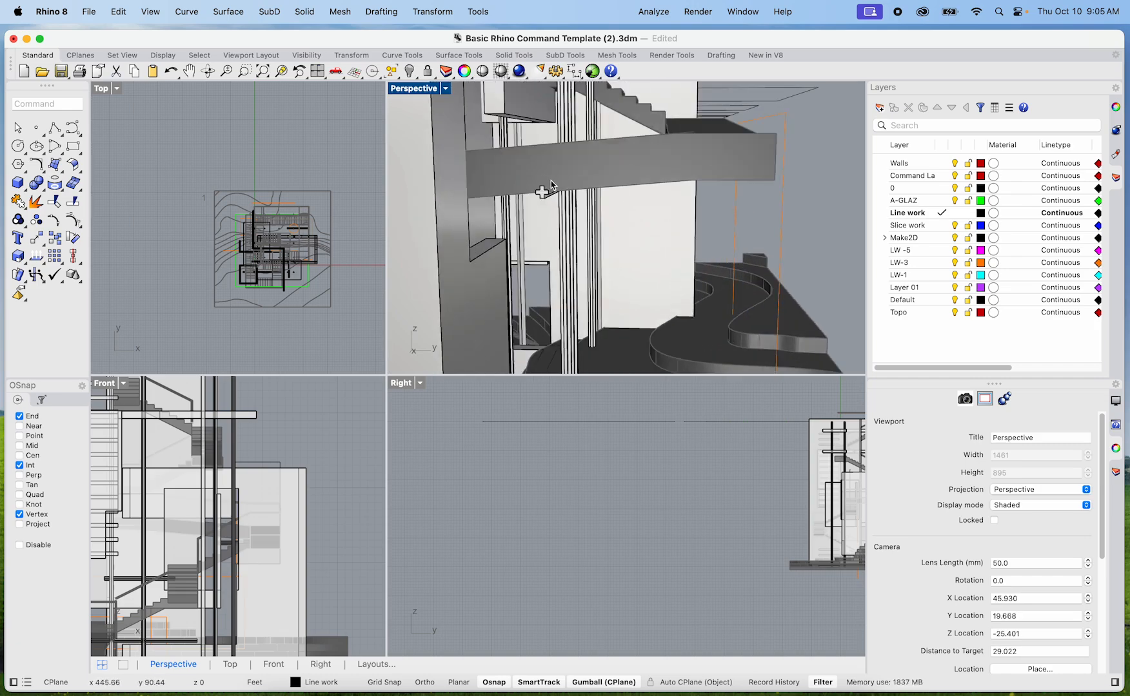
Step: Examine the stairs, platforms, columns and walkway from several angles and select the large wall volume
scroll(614, 281, down, 6)
mouse_move(613, 281)
right_down()
mouse_move(537, 277)
mouse_move(635, 257)
mouse_move(588, 293)
mouse_move(669, 279)
right_up()
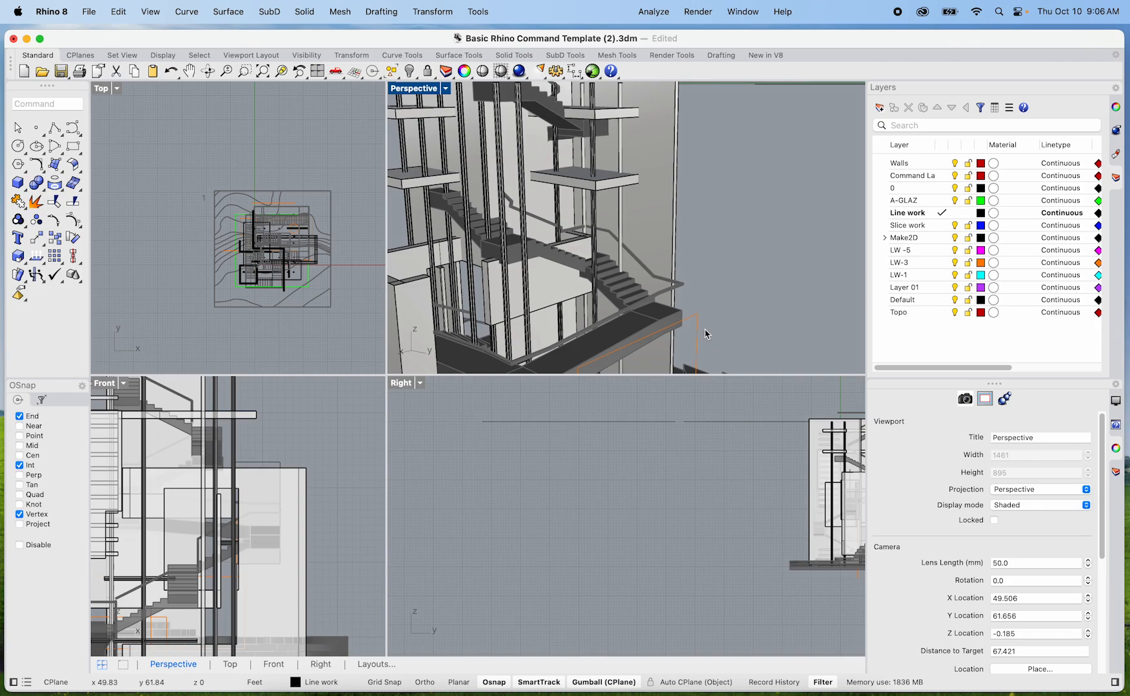
scroll(603, 277, down, 8)
scroll(585, 269, up, 10)
mouse_move(587, 273)
shift+right_down()
mouse_move(604, 256)
mouse_move(585, 282)
mouse_move(538, 278)
mouse_move(612, 282)
mouse_move(583, 295)
shift+right_up()
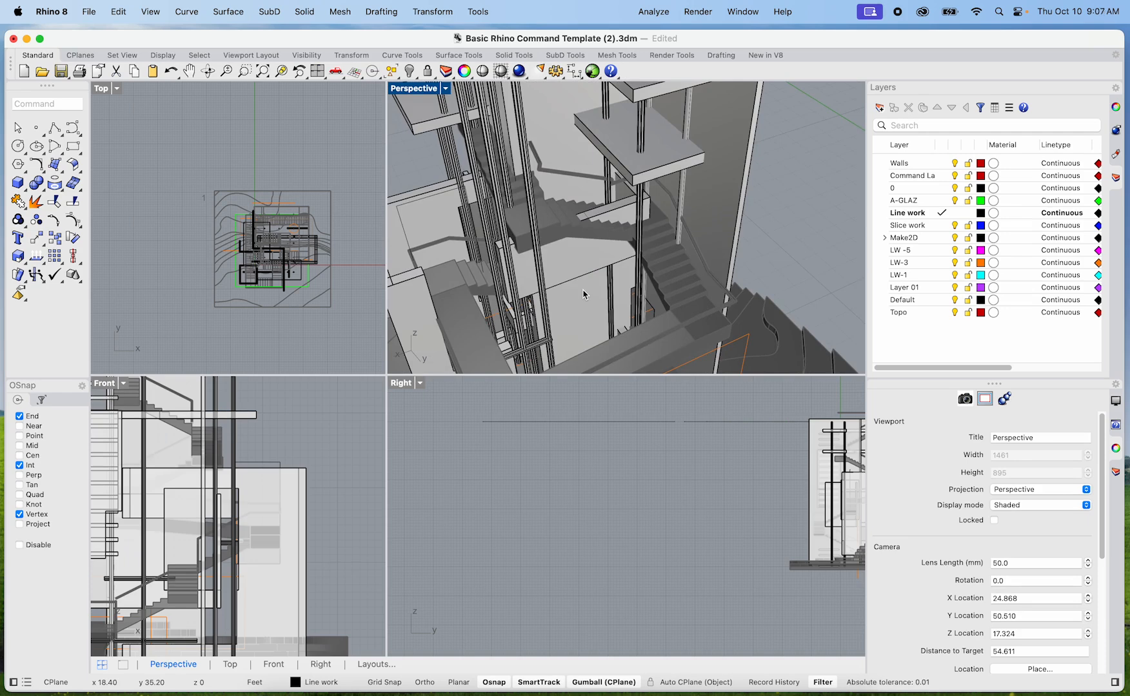
scroll(567, 291, down, 5)
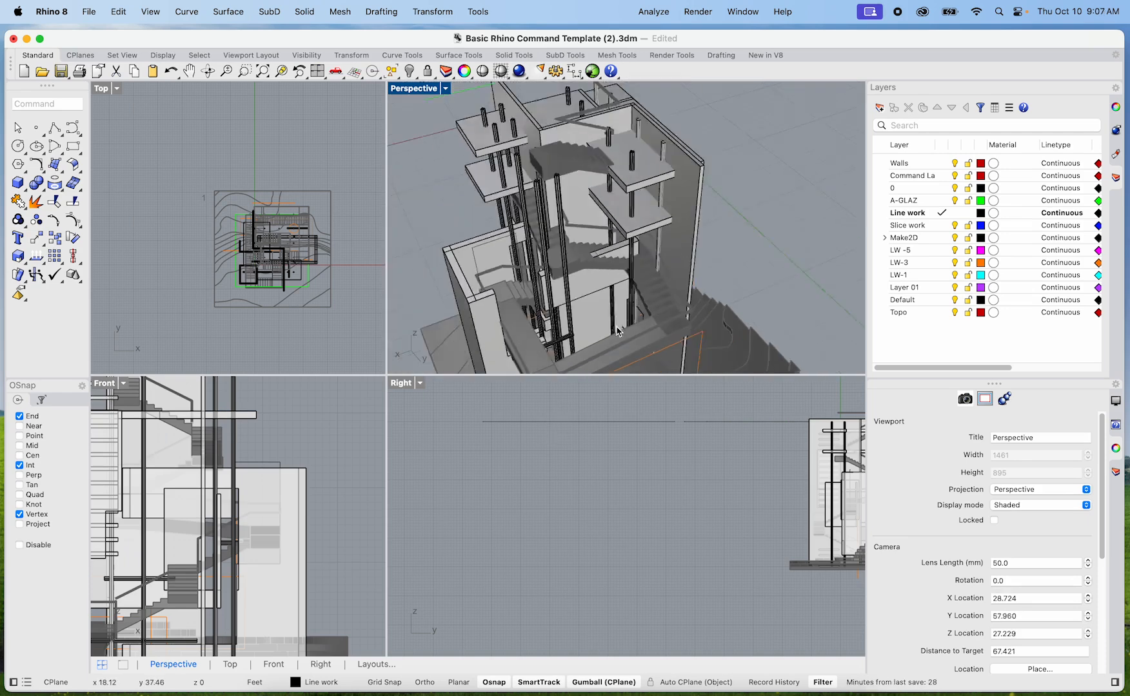
scroll(513, 283, up, 6)
right_drag(566, 240, 626, 192)
scroll(624, 205, up, 6)
click(625, 205)
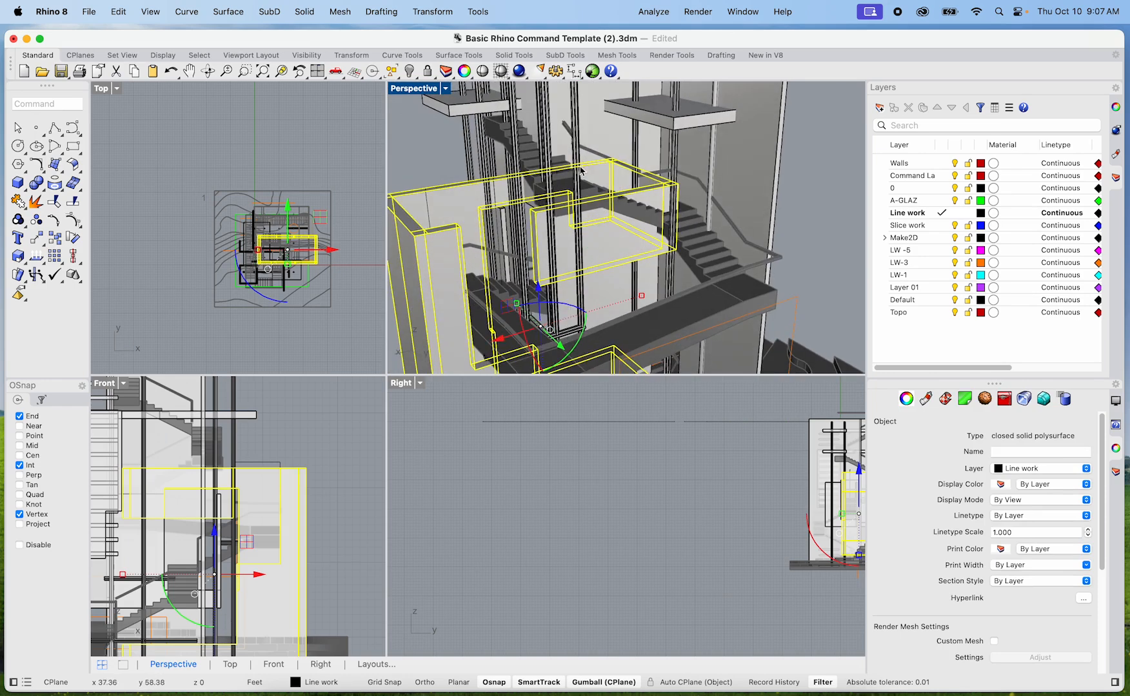
right_drag(569, 294, 584, 247)
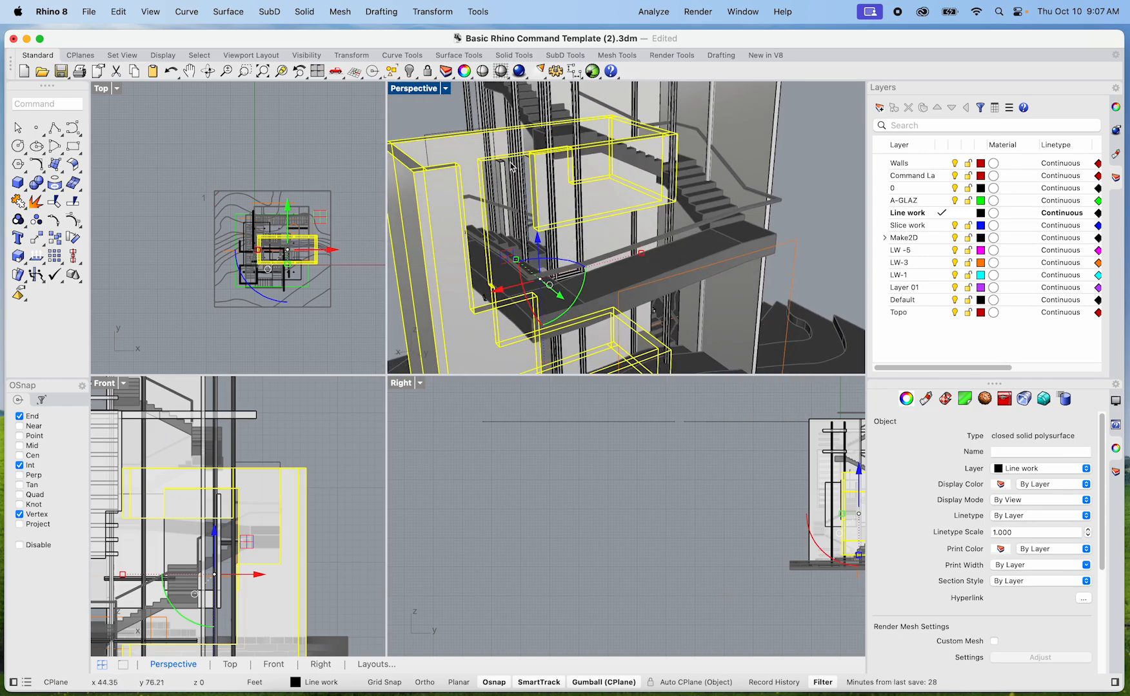
Step: Clear the wall selection and examine the staircase, its landing and the surrounding columns up close in perspective
key(Escape)
right_drag(619, 219, 602, 238)
scroll(488, 154, up, 5)
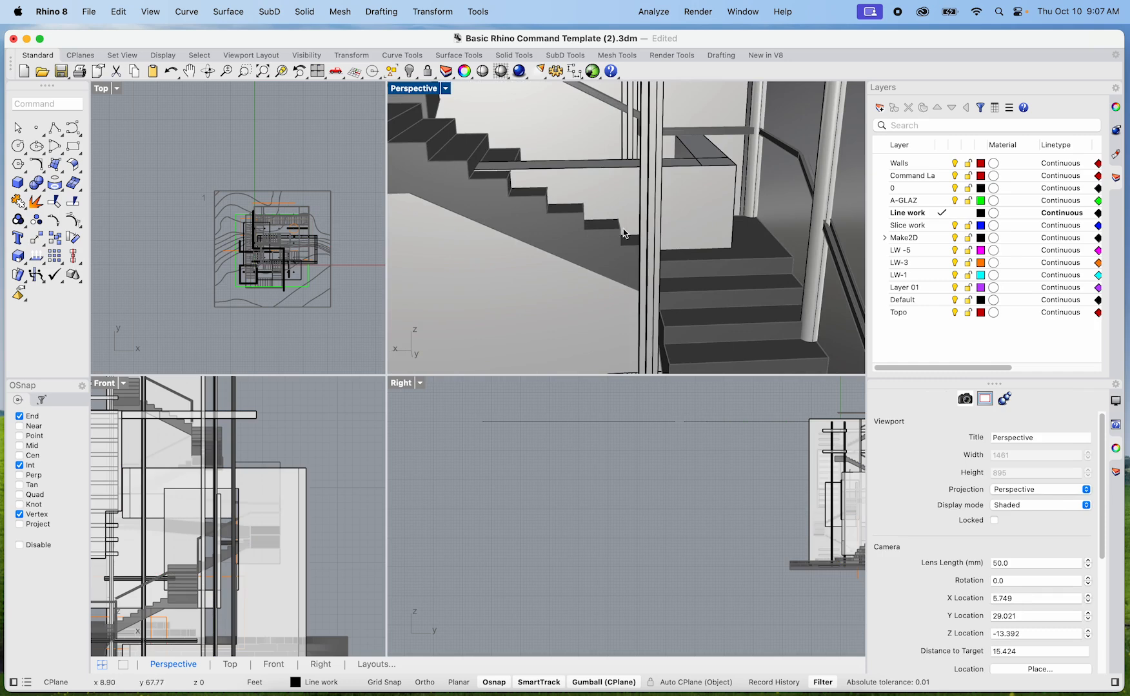
scroll(636, 236, up, 5)
shift+right_drag(607, 240, 610, 277)
scroll(714, 227, down, 6)
right_drag(698, 285, 668, 284)
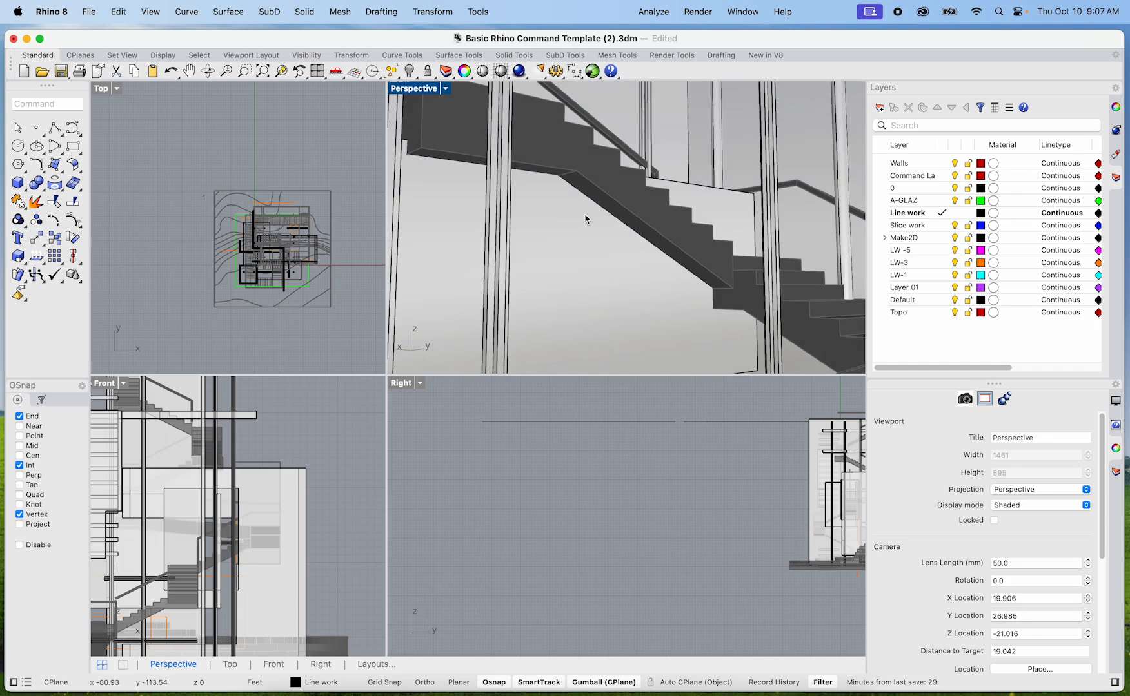
scroll(667, 287, down, 5)
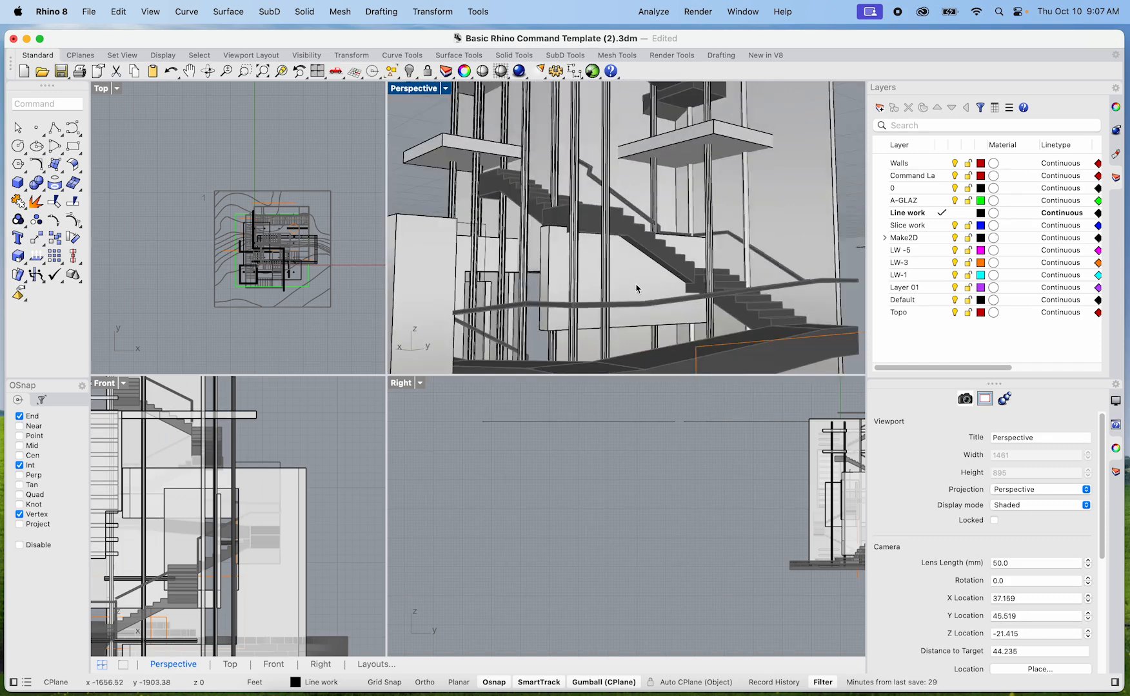
mouse_move(642, 268)
right_down()
mouse_move(600, 272)
mouse_move(645, 264)
right_up()
scroll(335, 495, down, 5)
Step: Examine the staircase, beams and wall openings in the Front and Right elevation views
scroll(334, 495, up, 10)
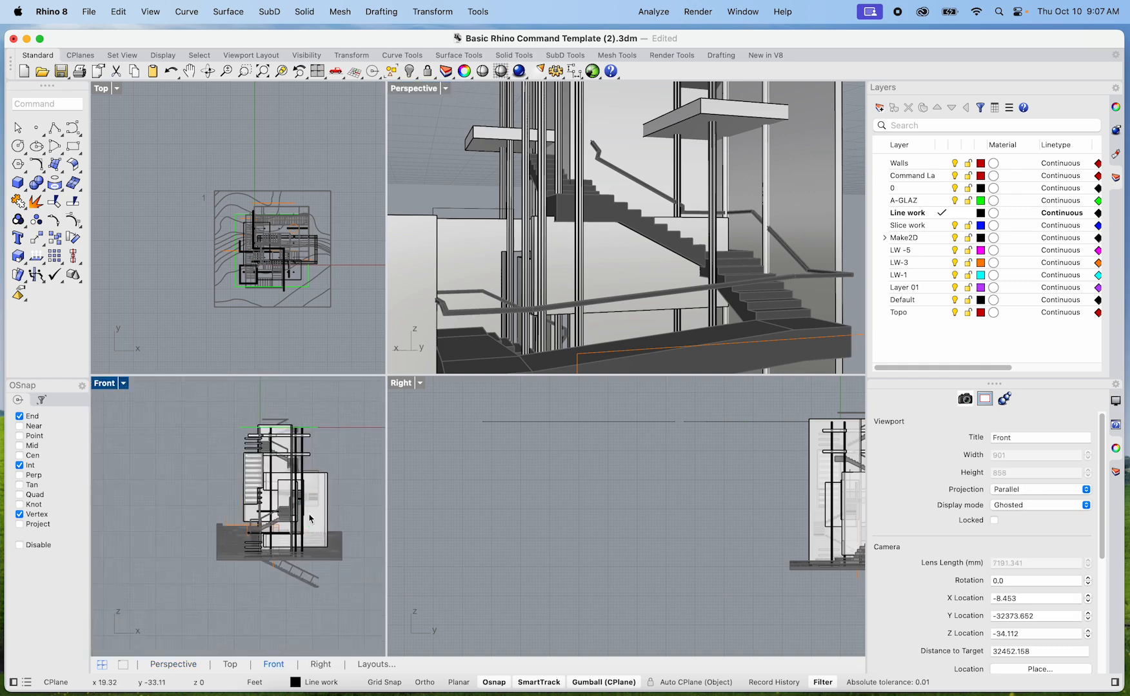
scroll(238, 552, down, 5)
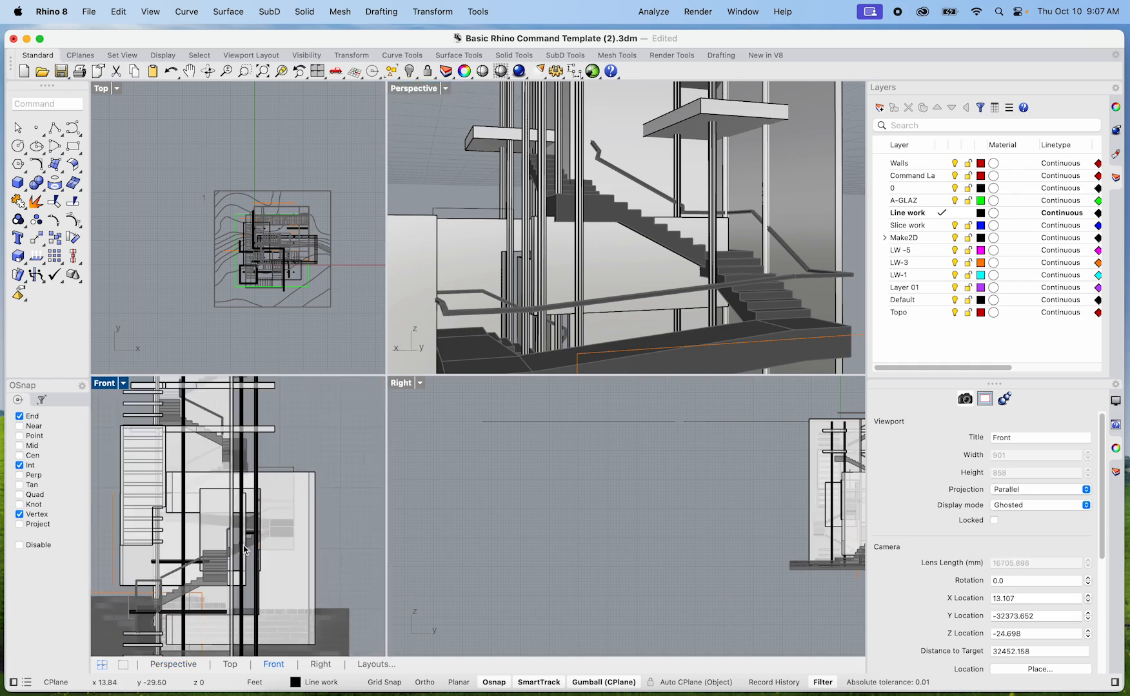
scroll(227, 551, up, 2)
scroll(224, 530, down, 1)
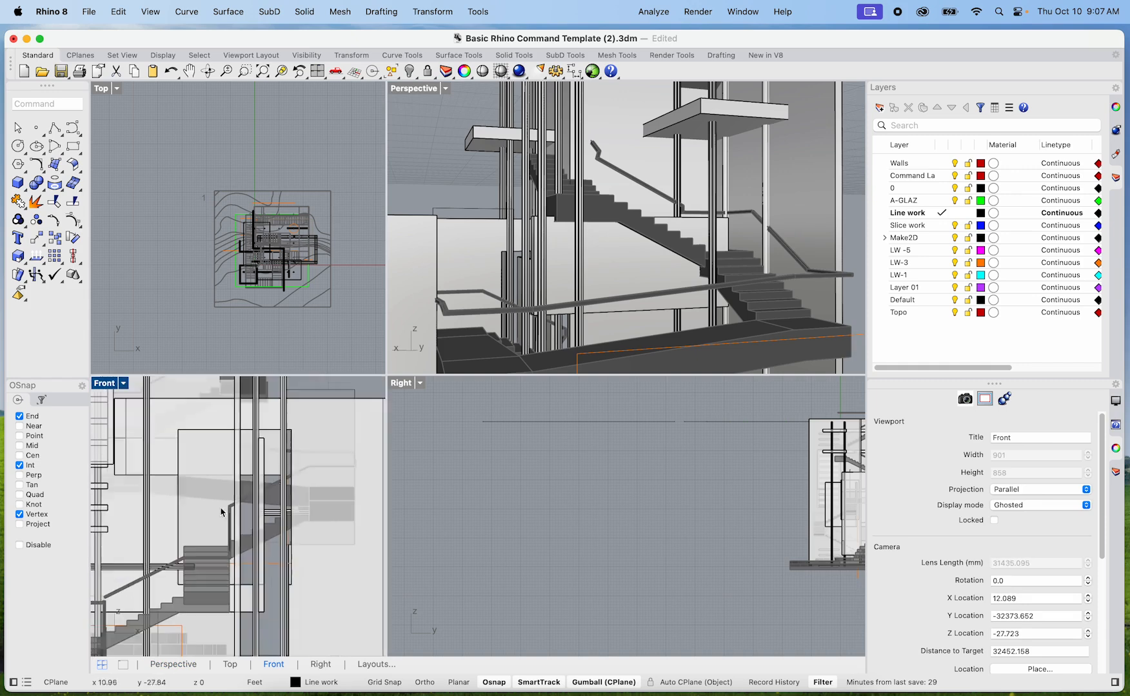
double_click(104, 383)
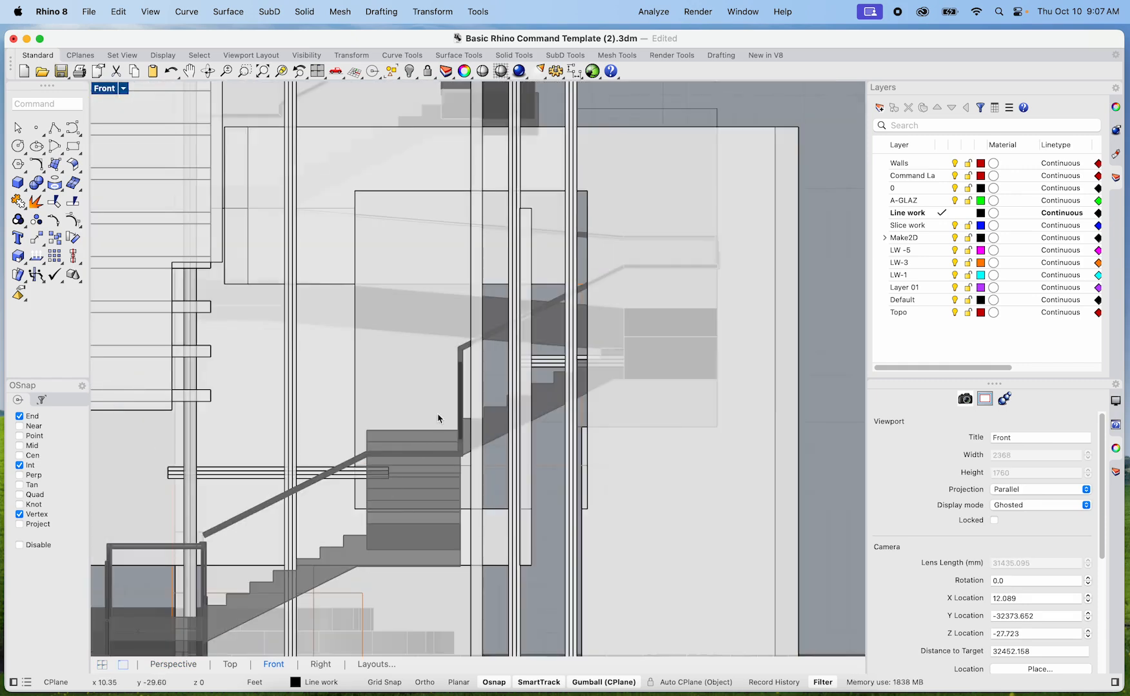
scroll(437, 417, down, 5)
scroll(447, 400, up, 7)
right_drag(508, 439, 572, 515)
scroll(527, 471, down, 5)
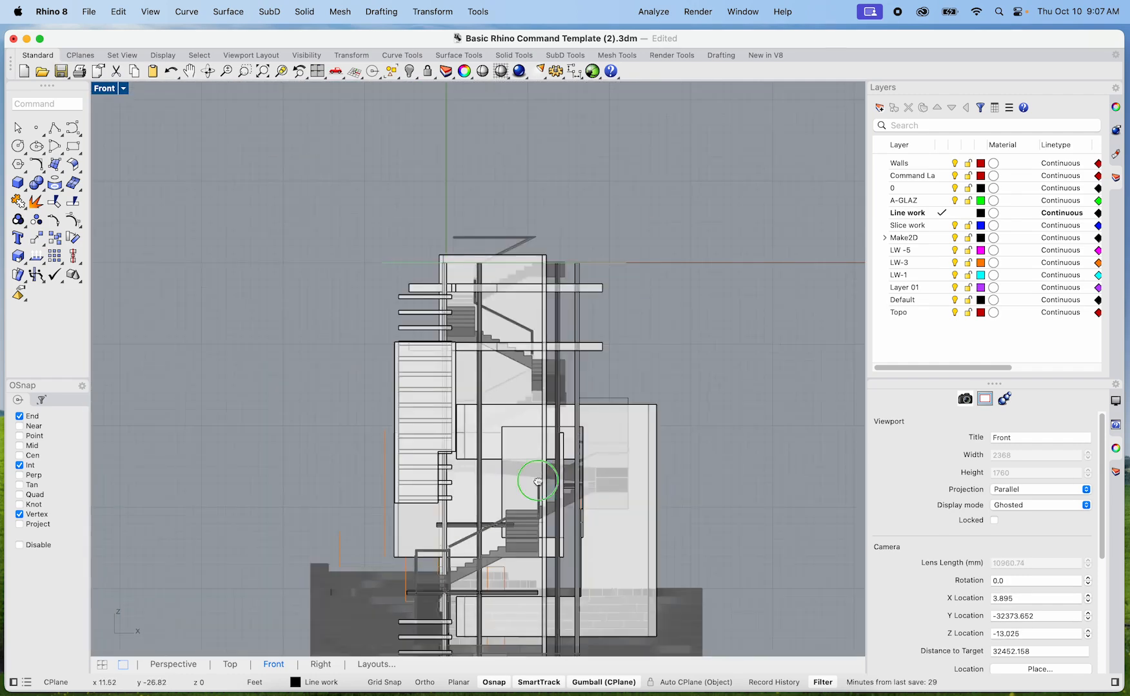
double_click(104, 89)
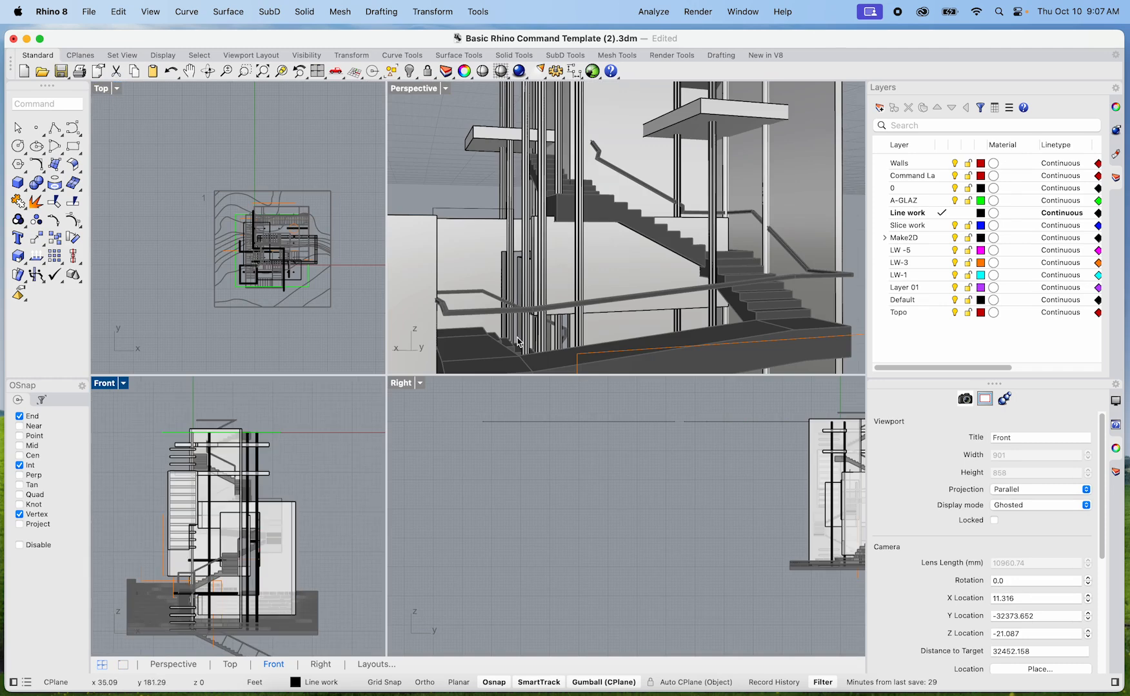
scroll(676, 494, down, 3)
scroll(630, 463, up, 2)
scroll(629, 463, up, 6)
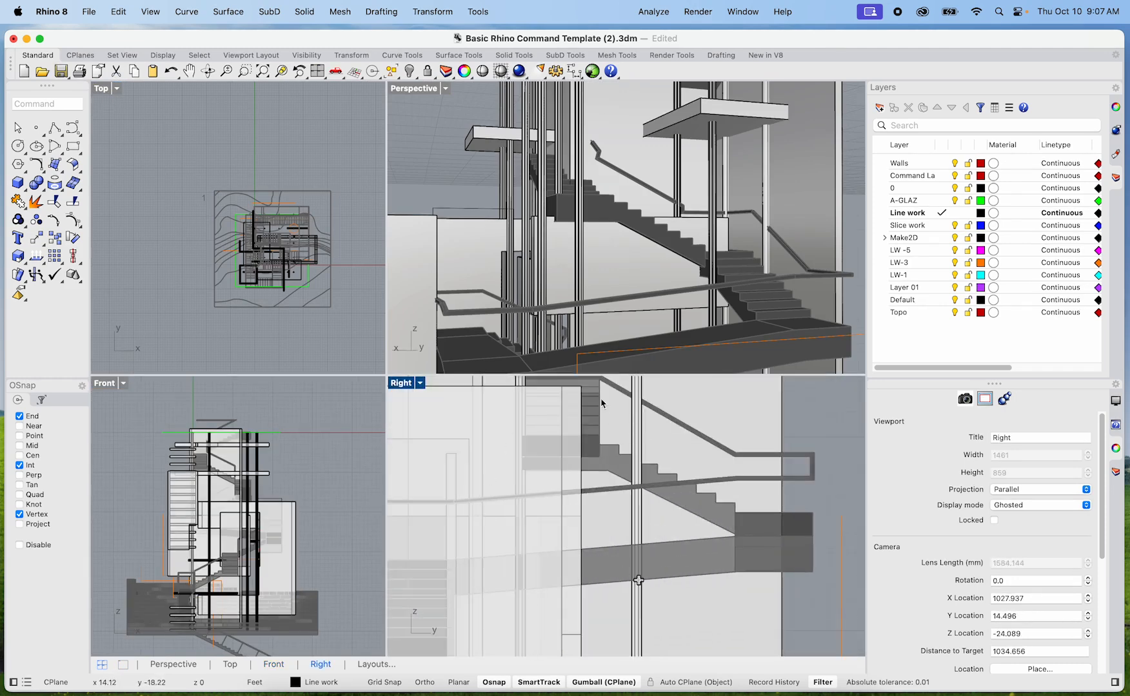
click(396, 384)
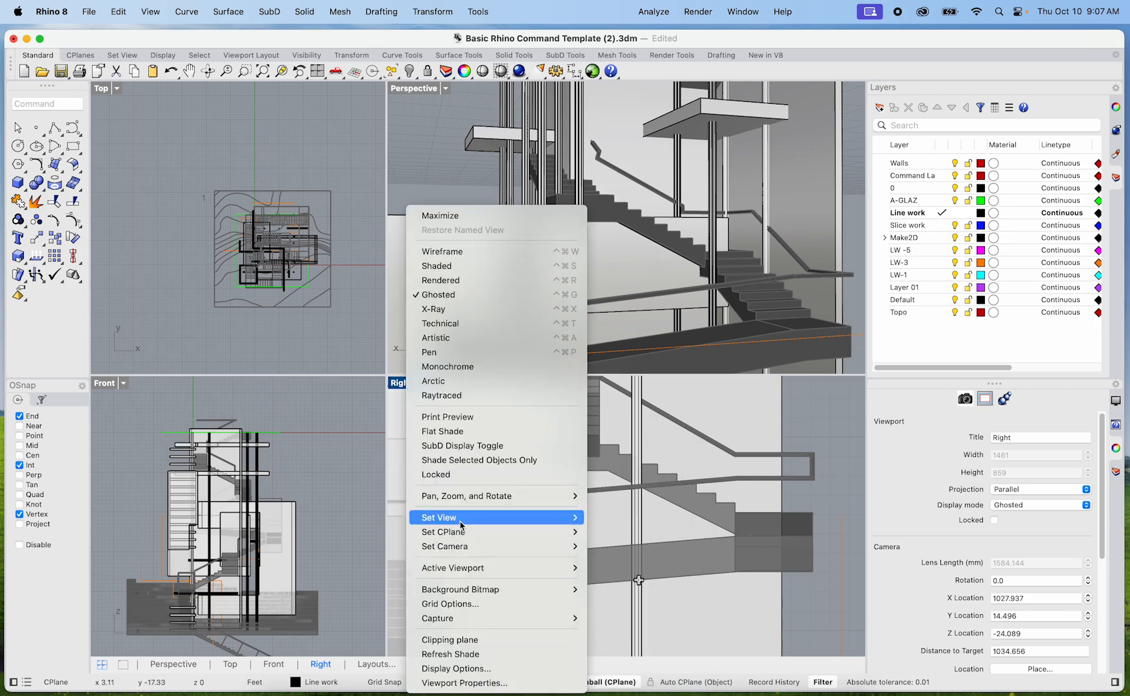
mouse_move(464, 519)
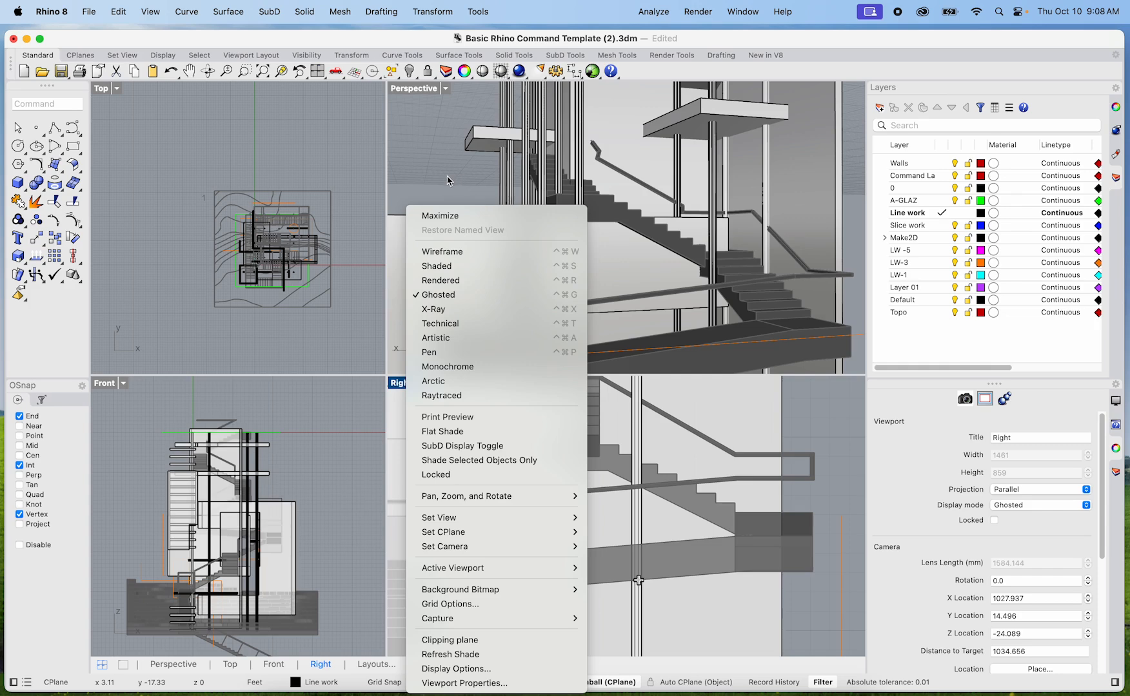
click(450, 180)
Step: Examine the corner where the stair landing meets the large wall in an enlarged perspective view
scroll(642, 186, down, 8)
scroll(642, 185, up, 8)
double_click(423, 88)
scroll(551, 252, down, 9)
shift+right_drag(557, 318, 515, 387)
scroll(469, 392, up, 8)
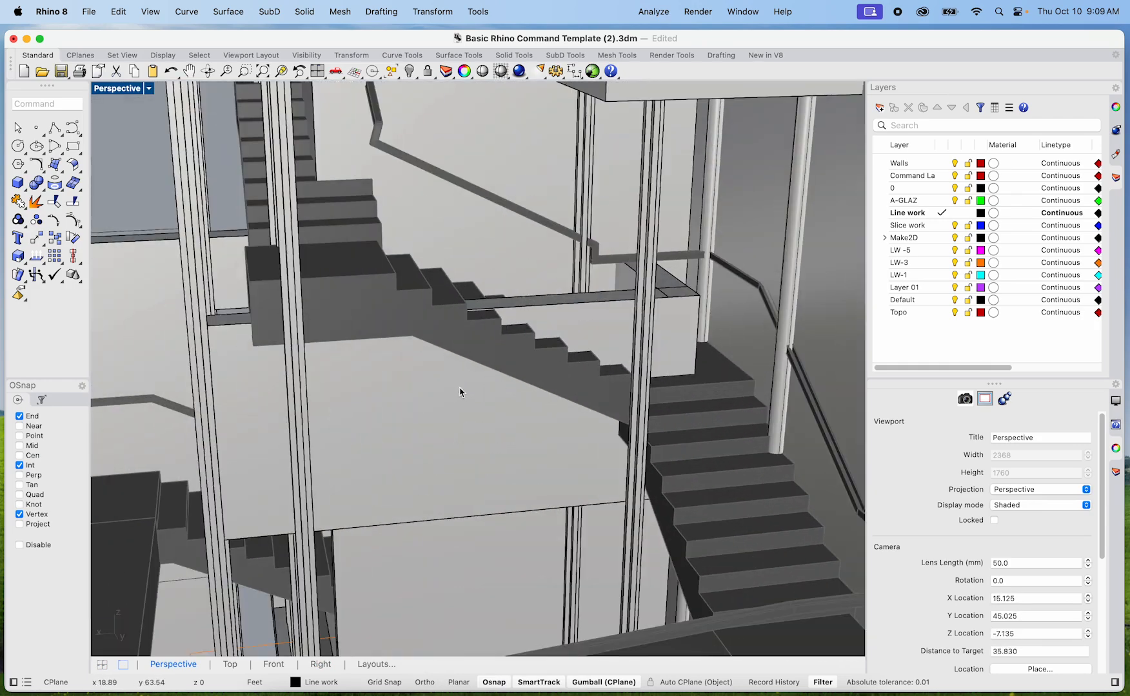
right_drag(336, 363, 473, 486)
scroll(349, 378, up, 5)
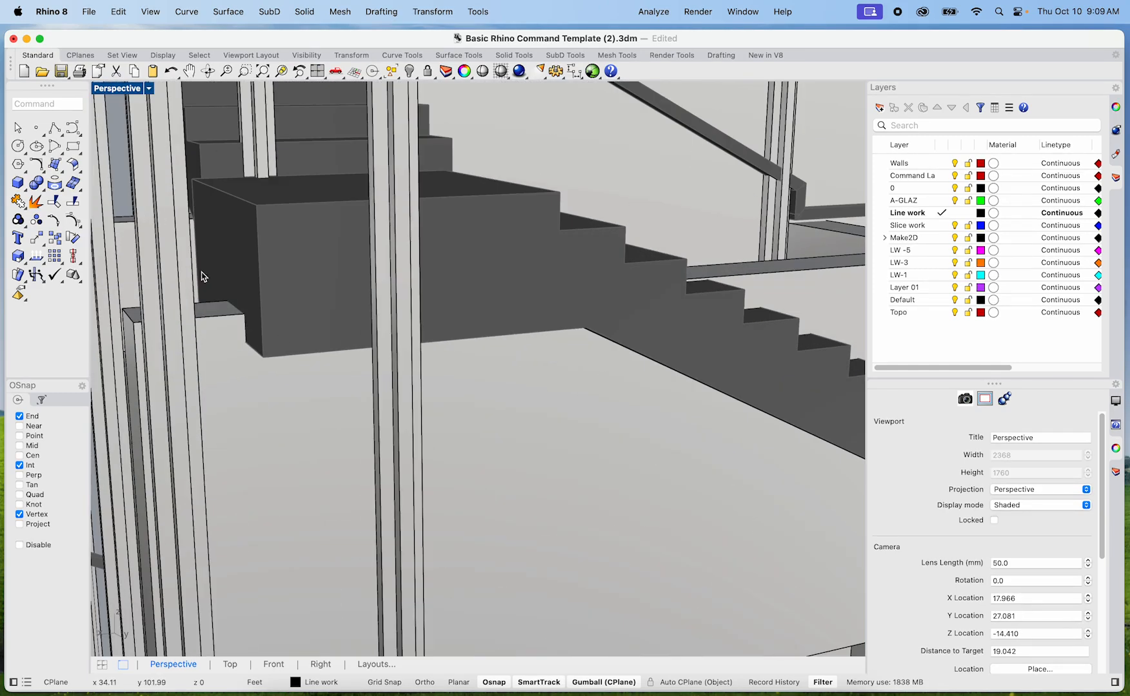
Step: Start a polyline at the stair landing's lower corner and turn on the Near object snap
click(55, 127)
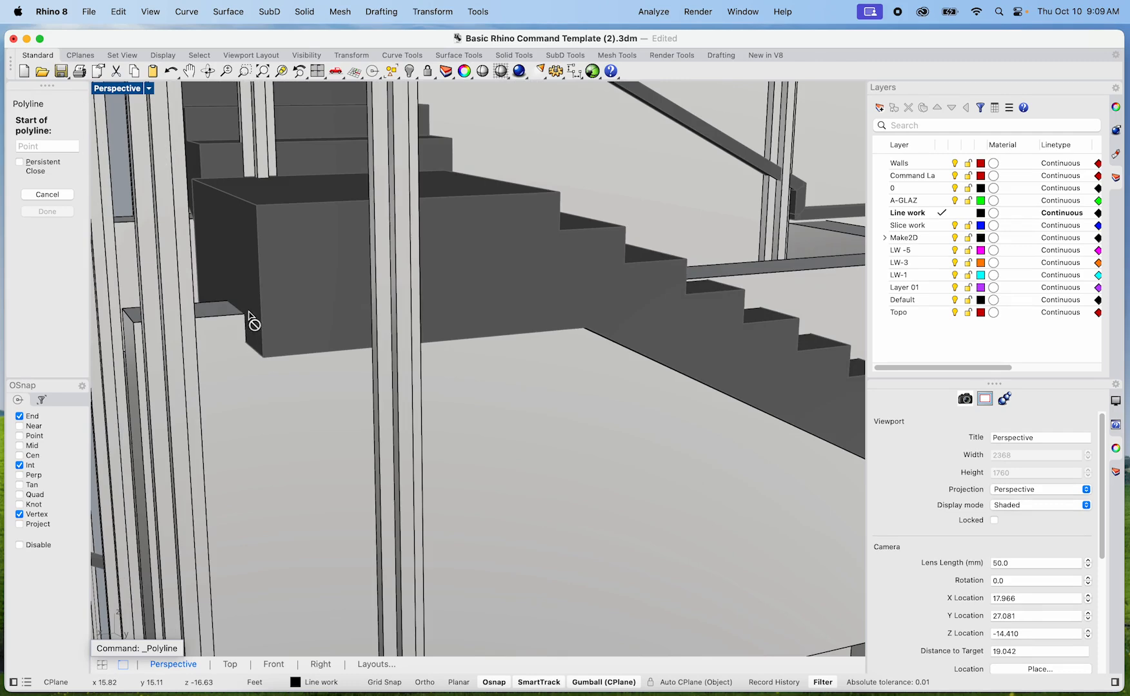
scroll(253, 323, up, 5)
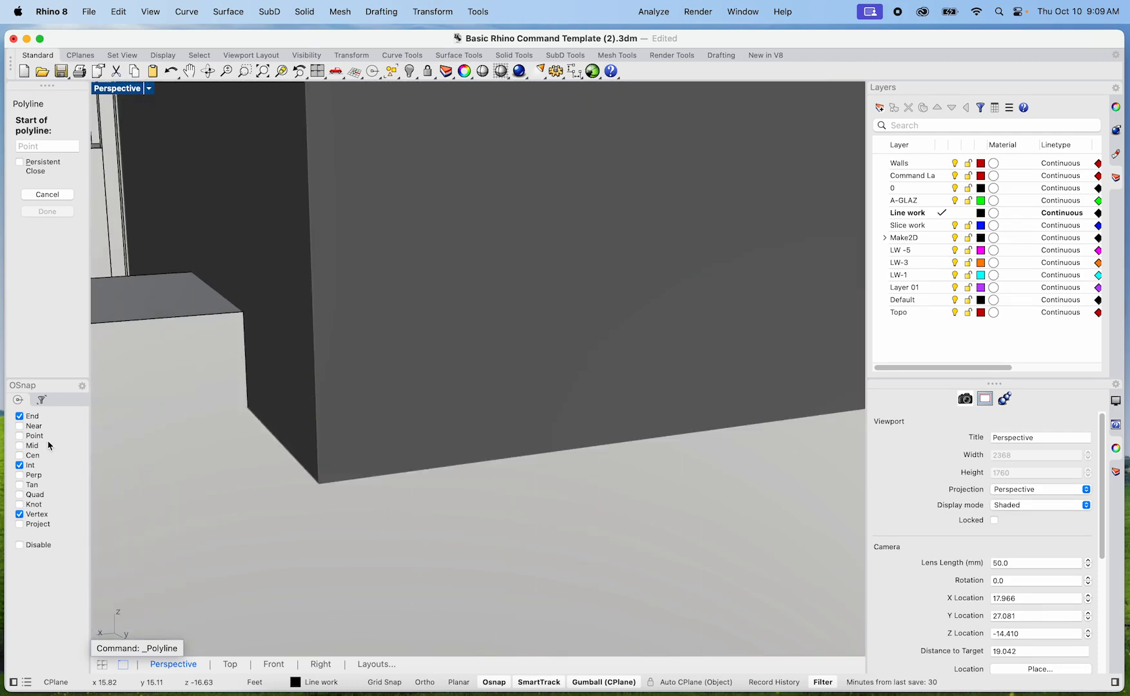
click(20, 427)
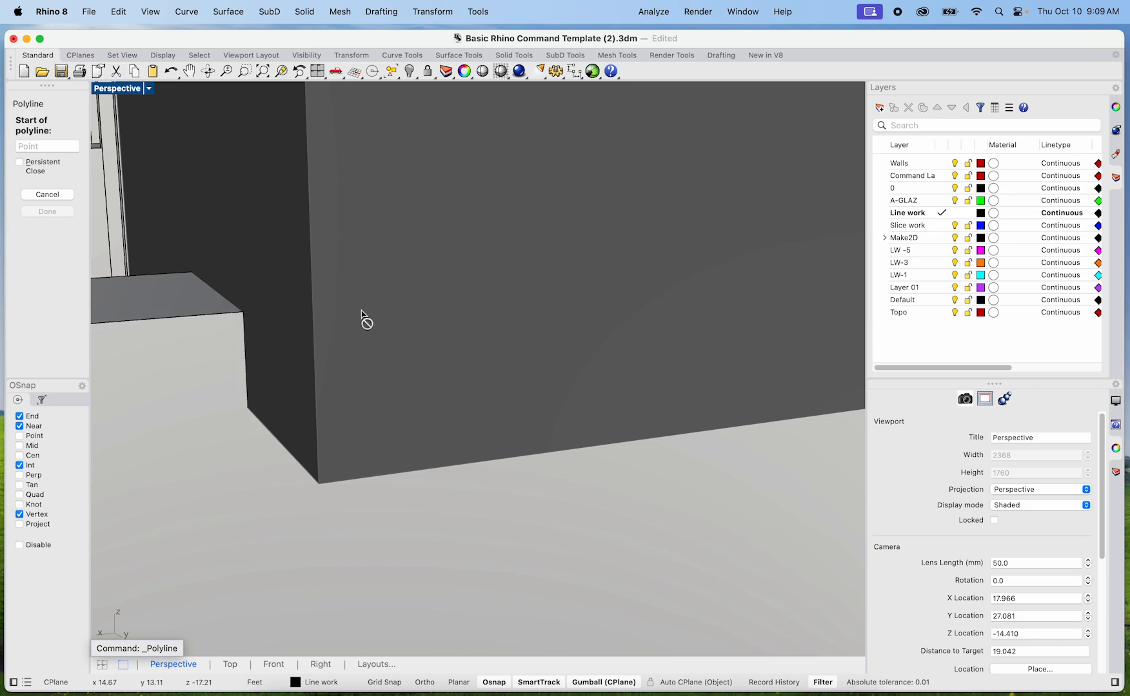
click(244, 311)
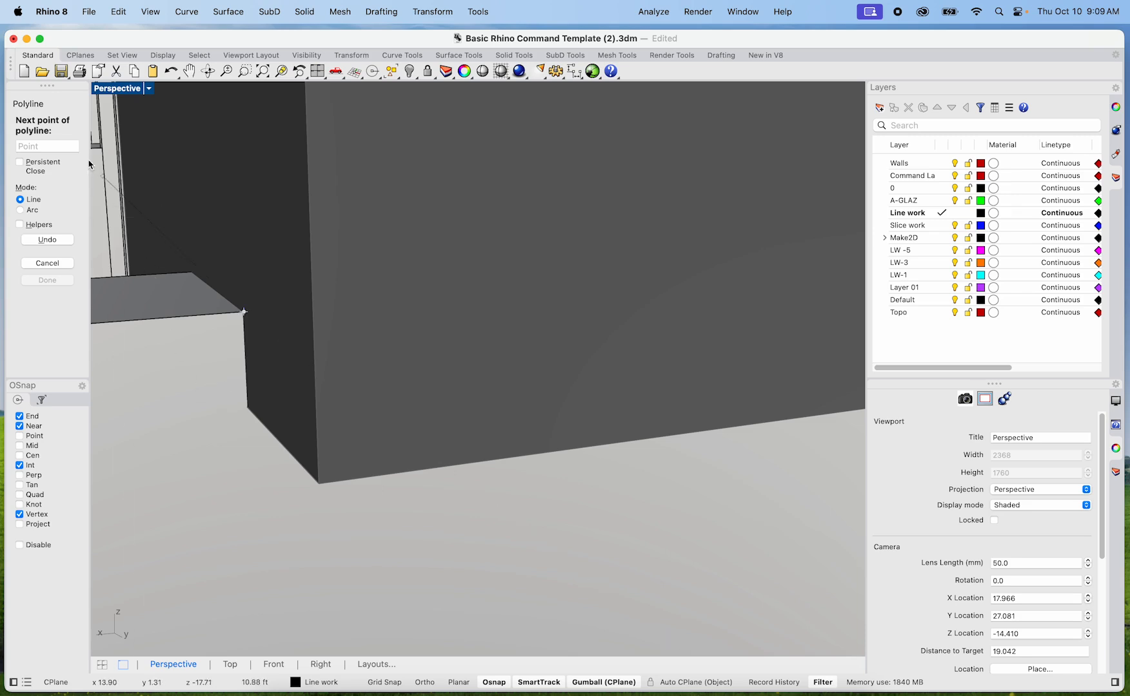
double_click(122, 89)
scroll(242, 474, up, 6)
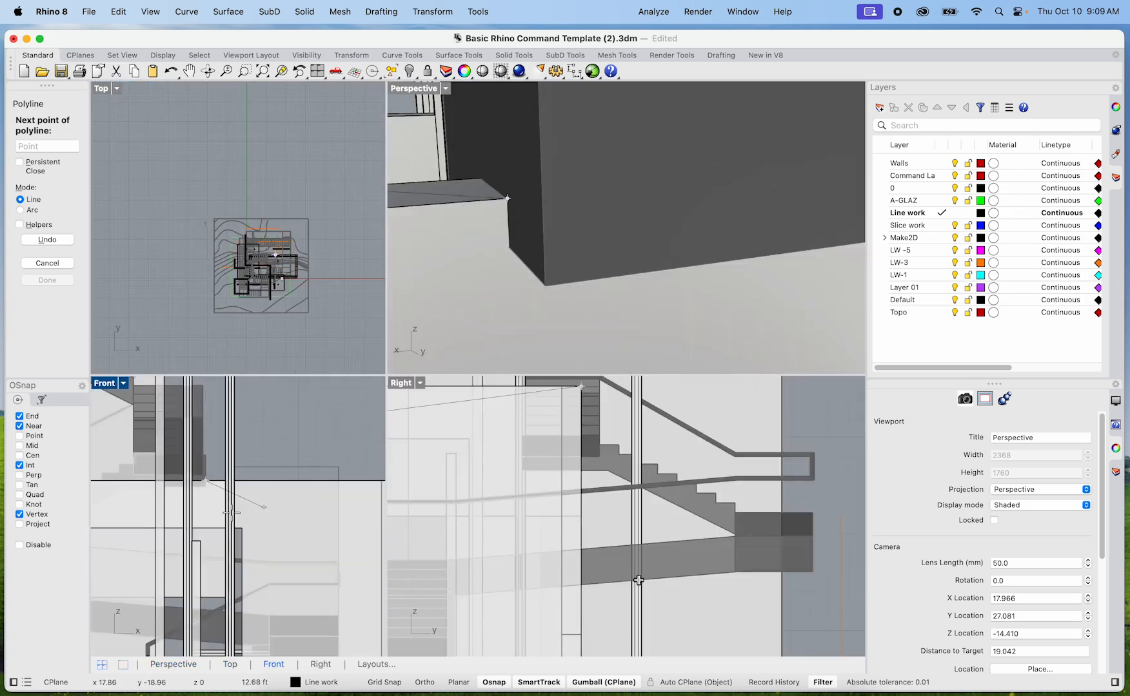
scroll(356, 457, up, 3)
key(F8)
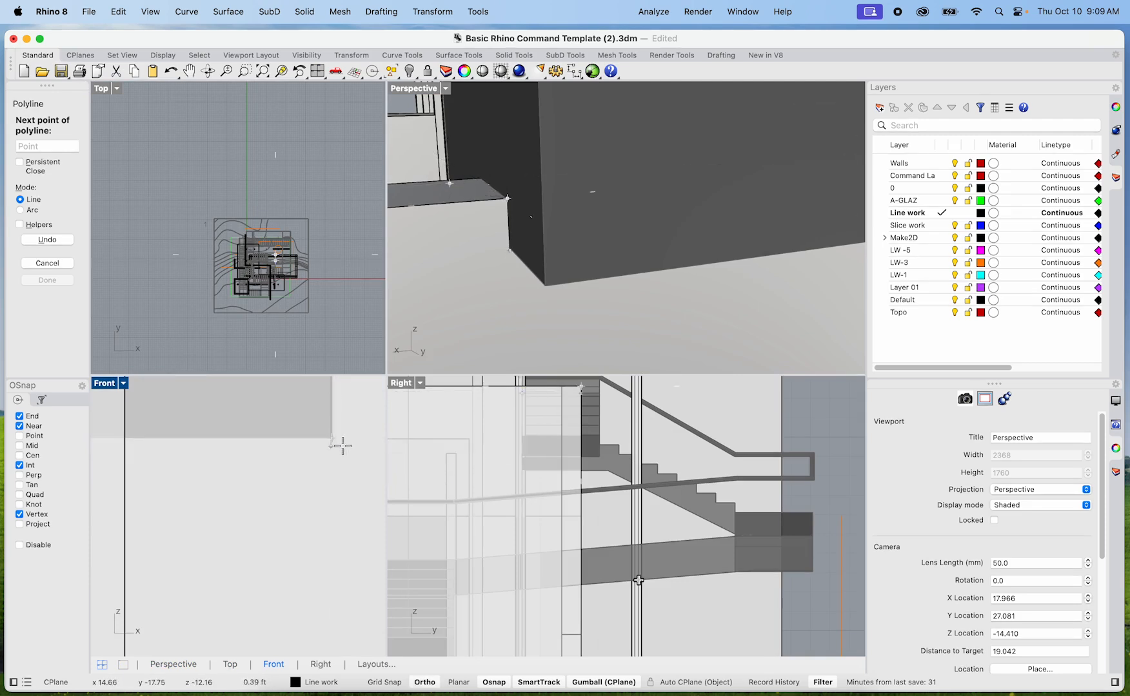
click(340, 446)
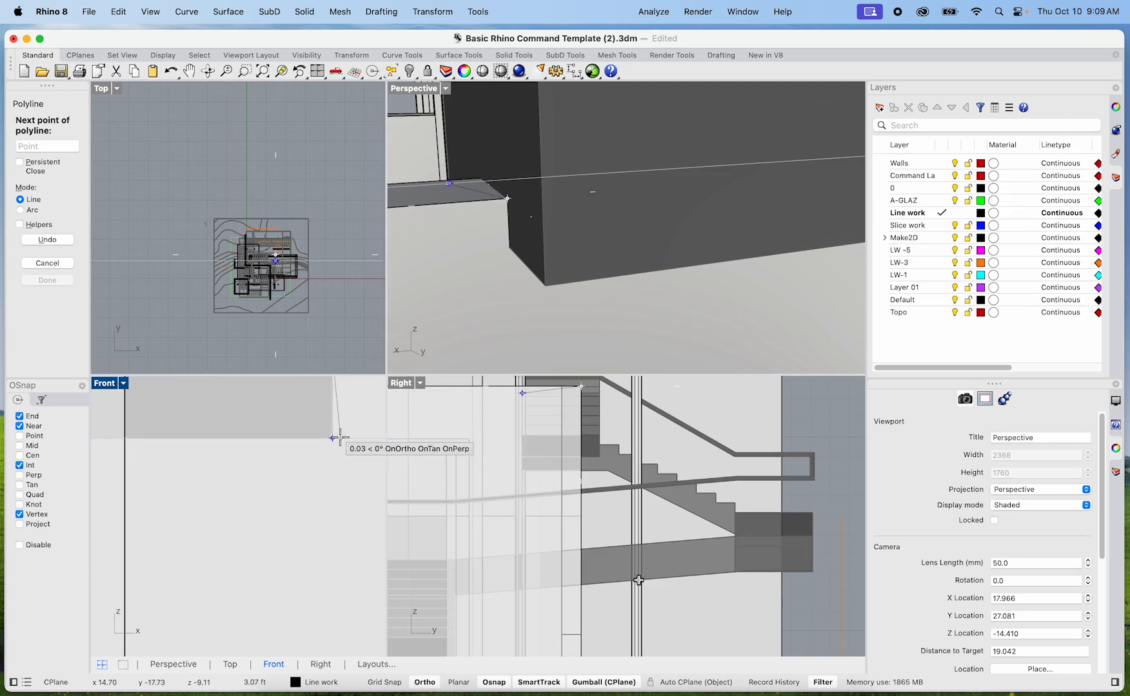
click(337, 438)
key(F8)
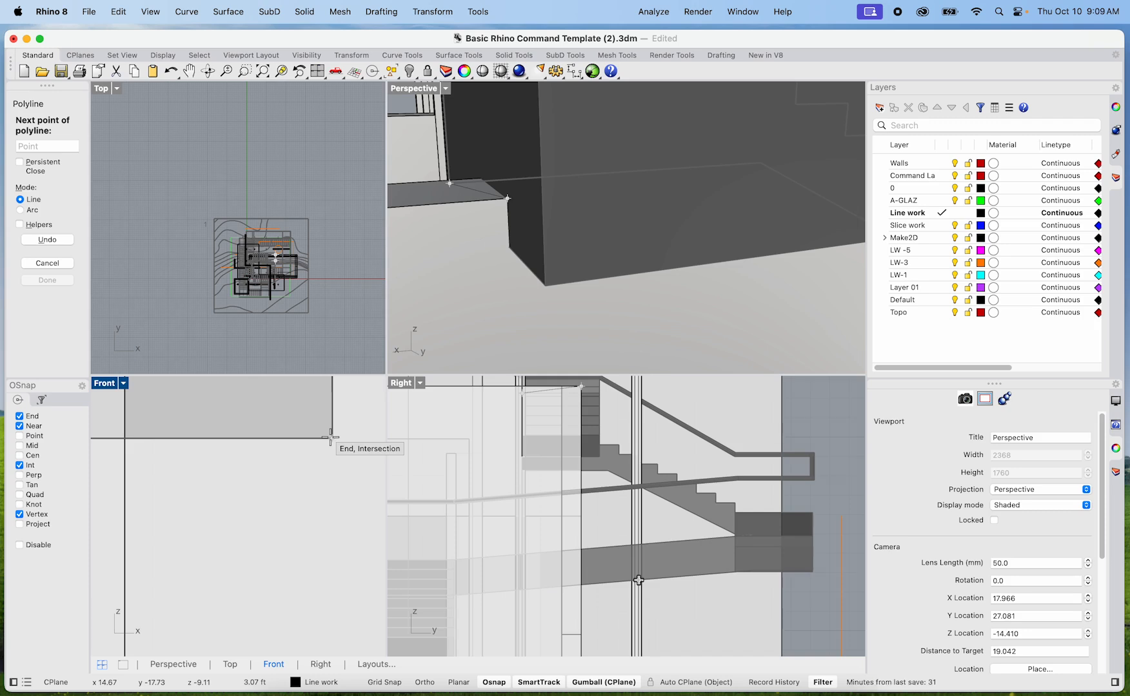
key(shift)
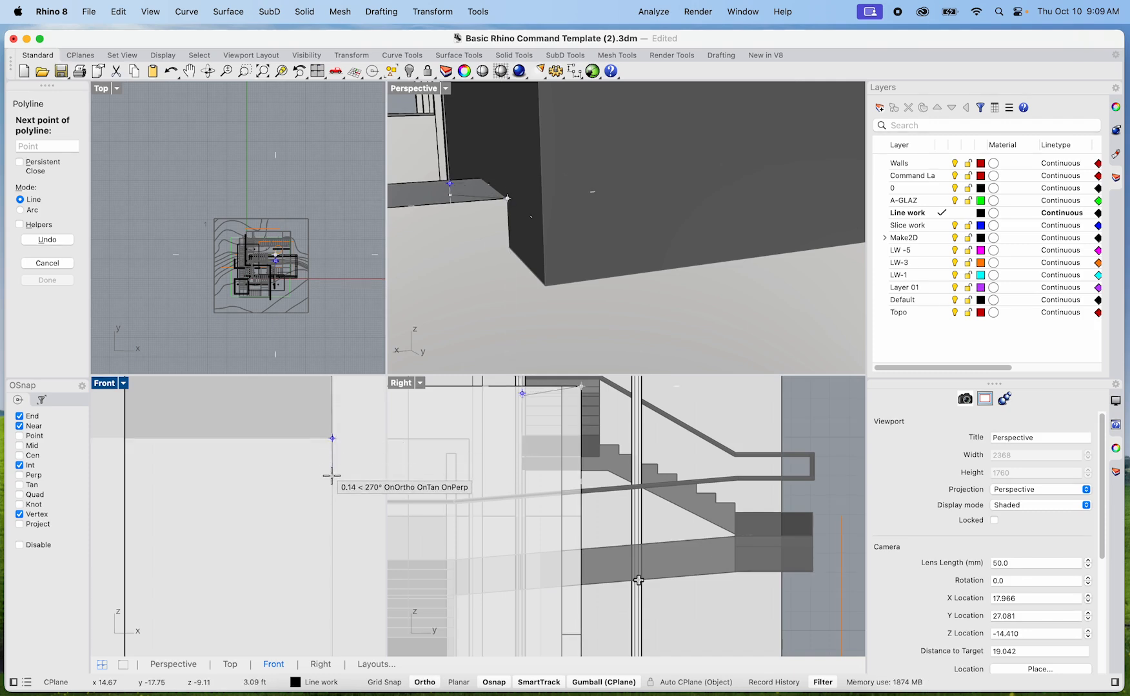
click(355, 446)
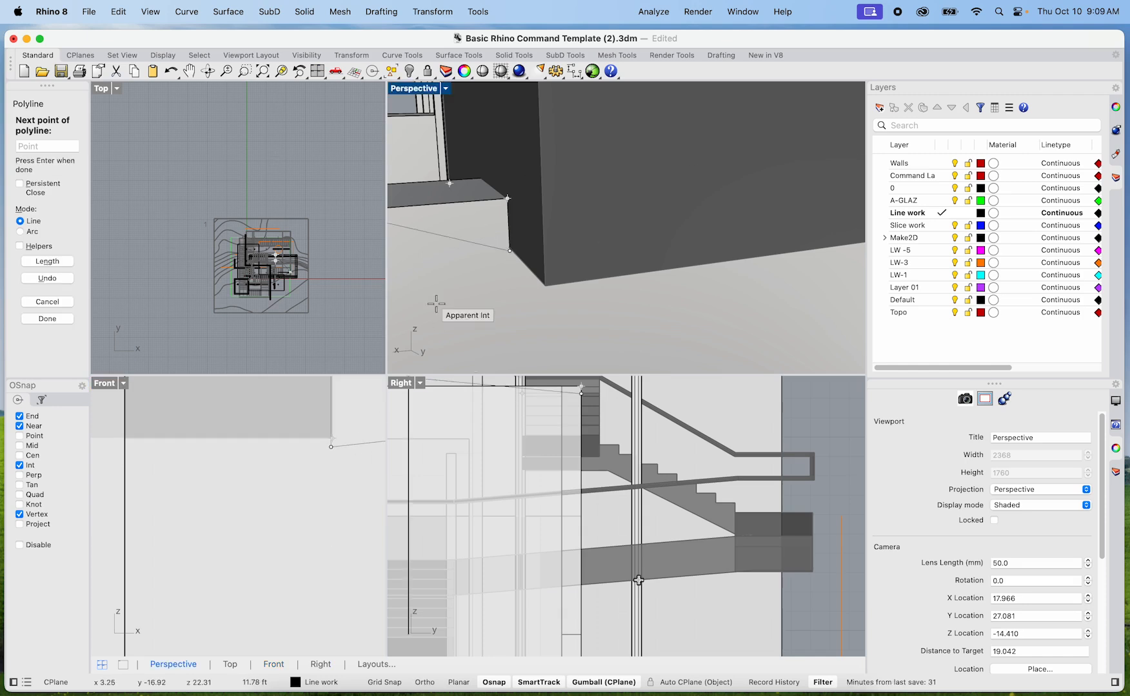
key(Escape)
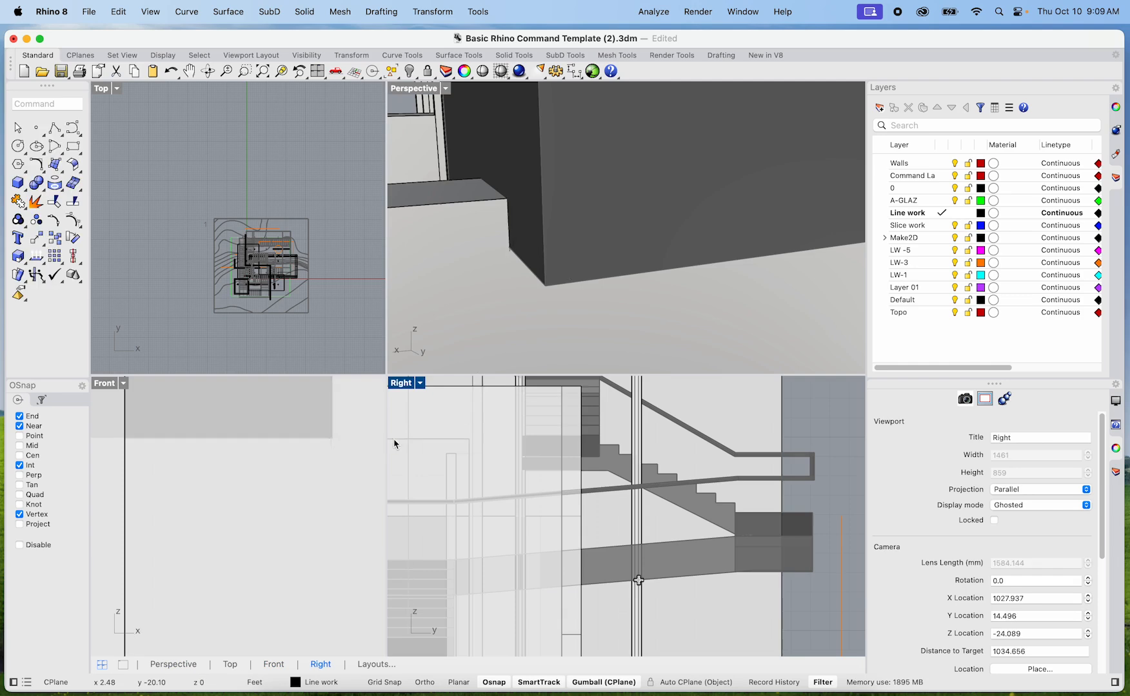
Step: Select the large wall volume, examine how it meets the stair landing, and clear the selection
scroll(504, 227, up, 5)
click(553, 225)
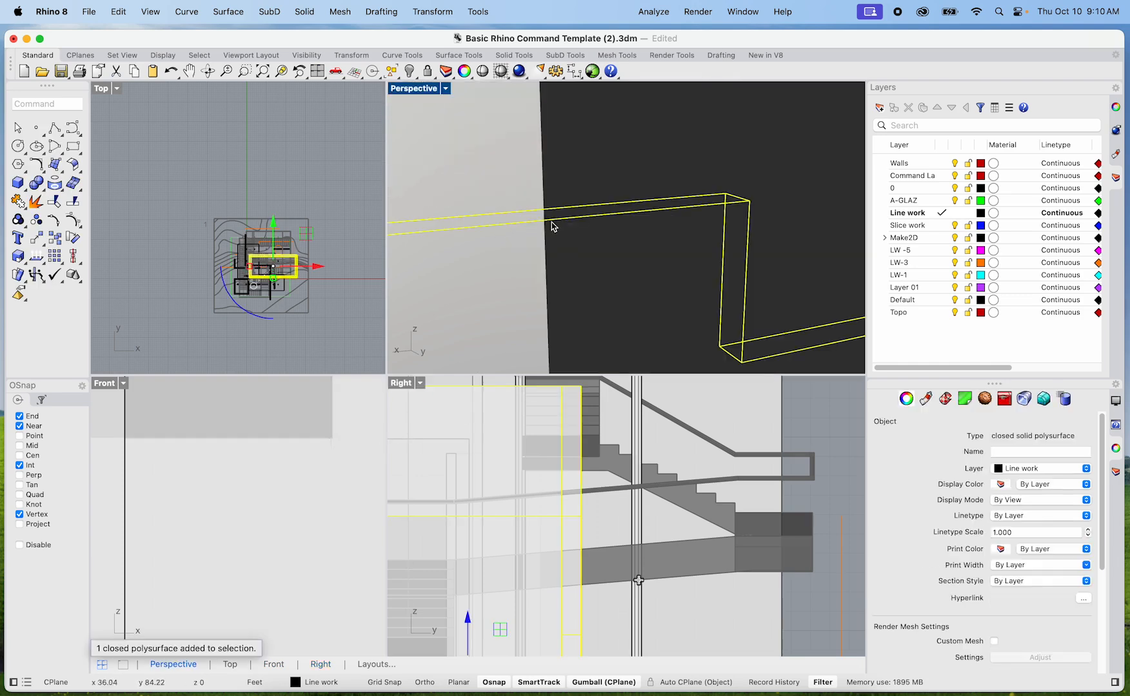
scroll(546, 242, down, 5)
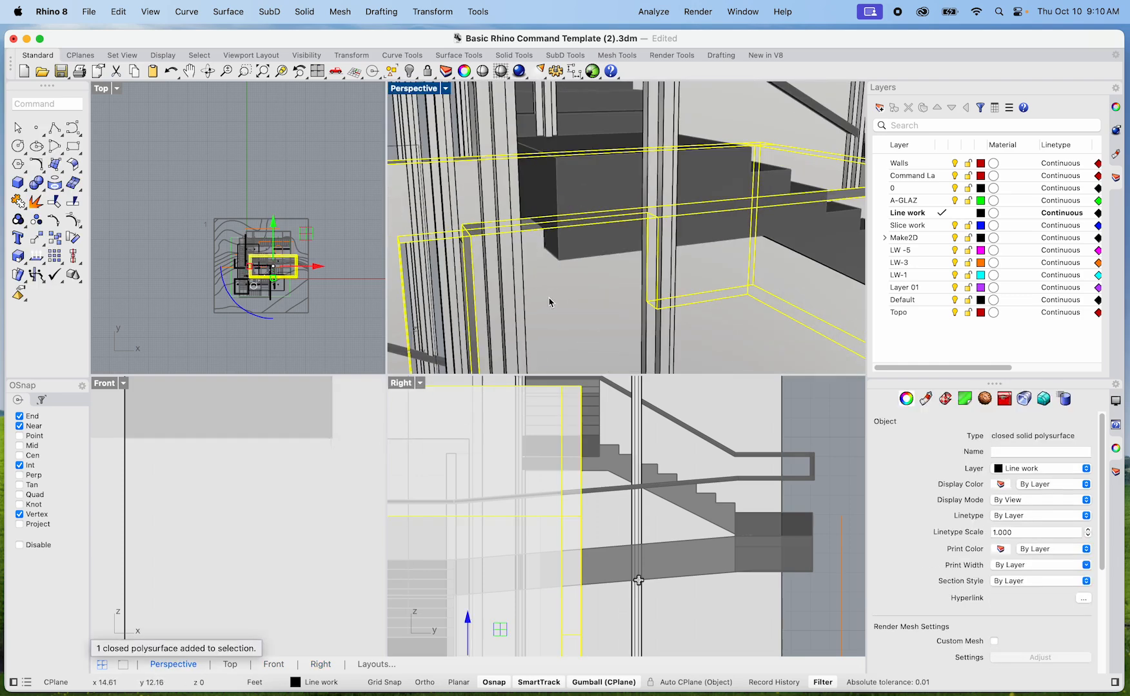
scroll(560, 290, up, 5)
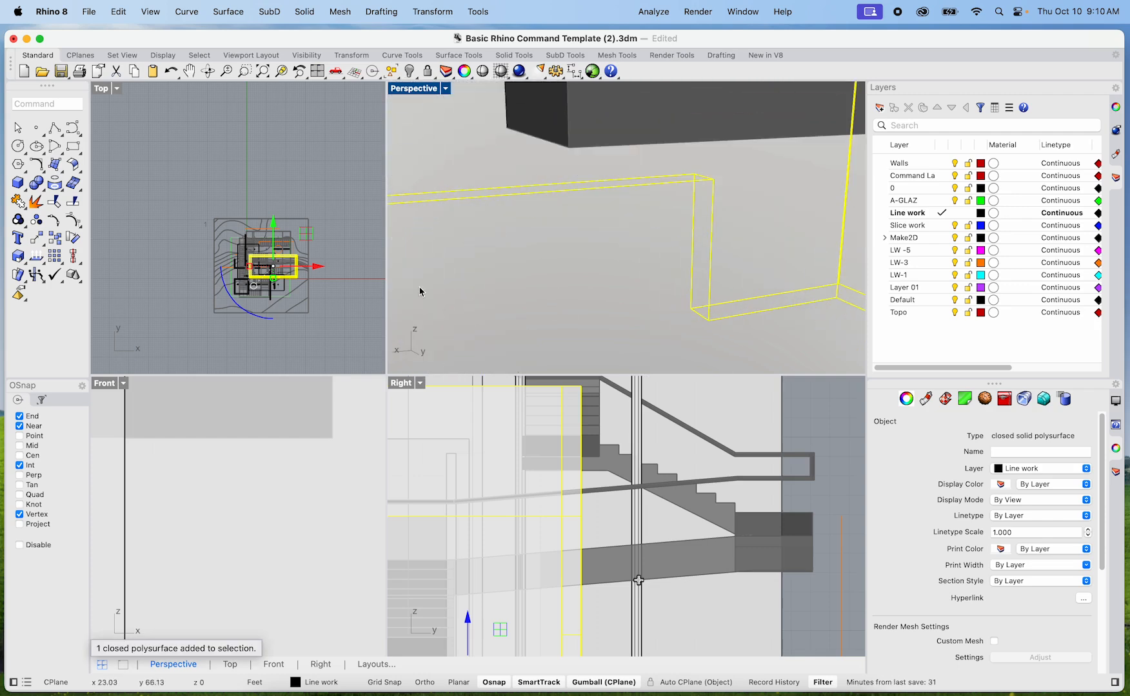
scroll(559, 252, down, 5)
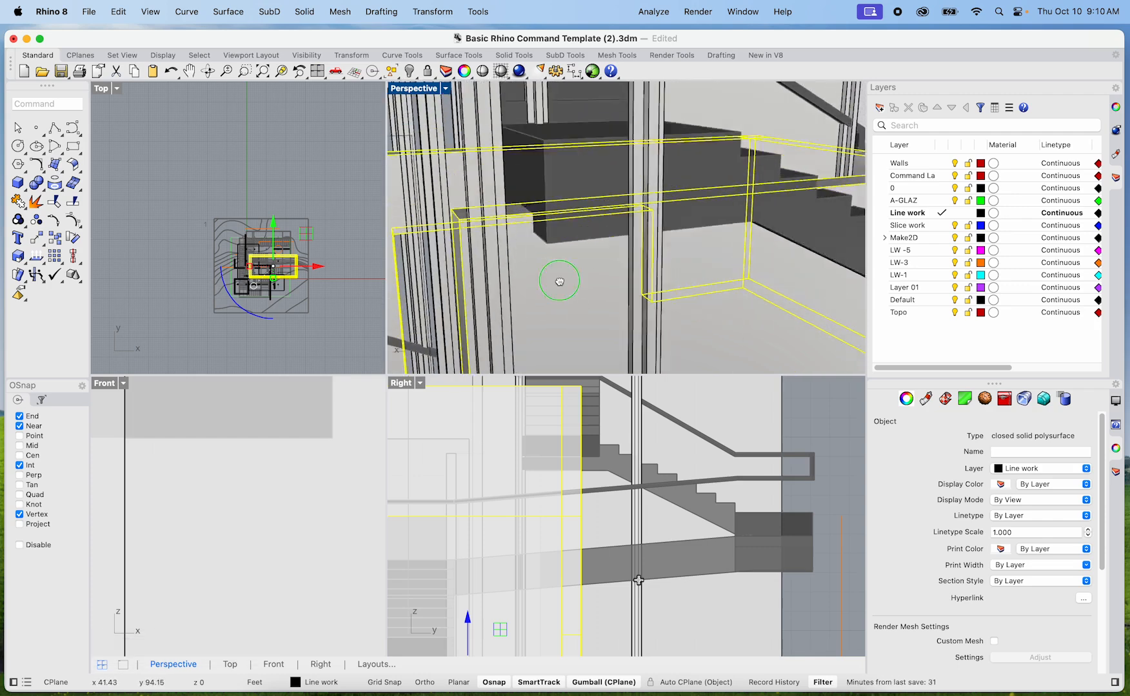
click(597, 326)
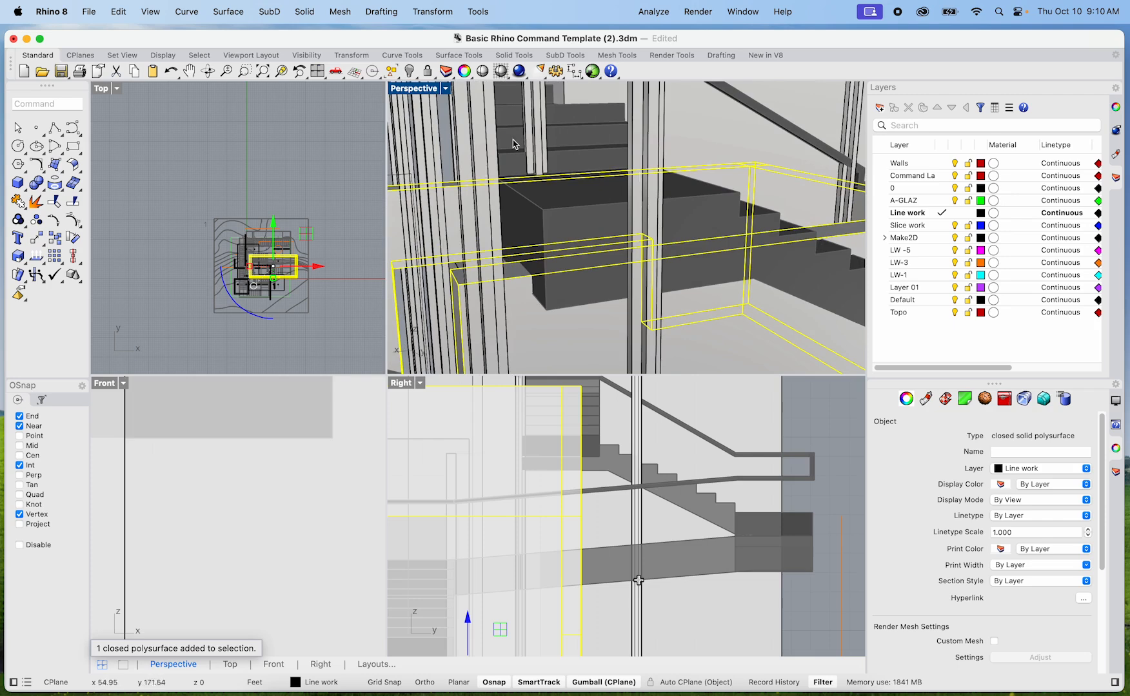
scroll(522, 270, down, 5)
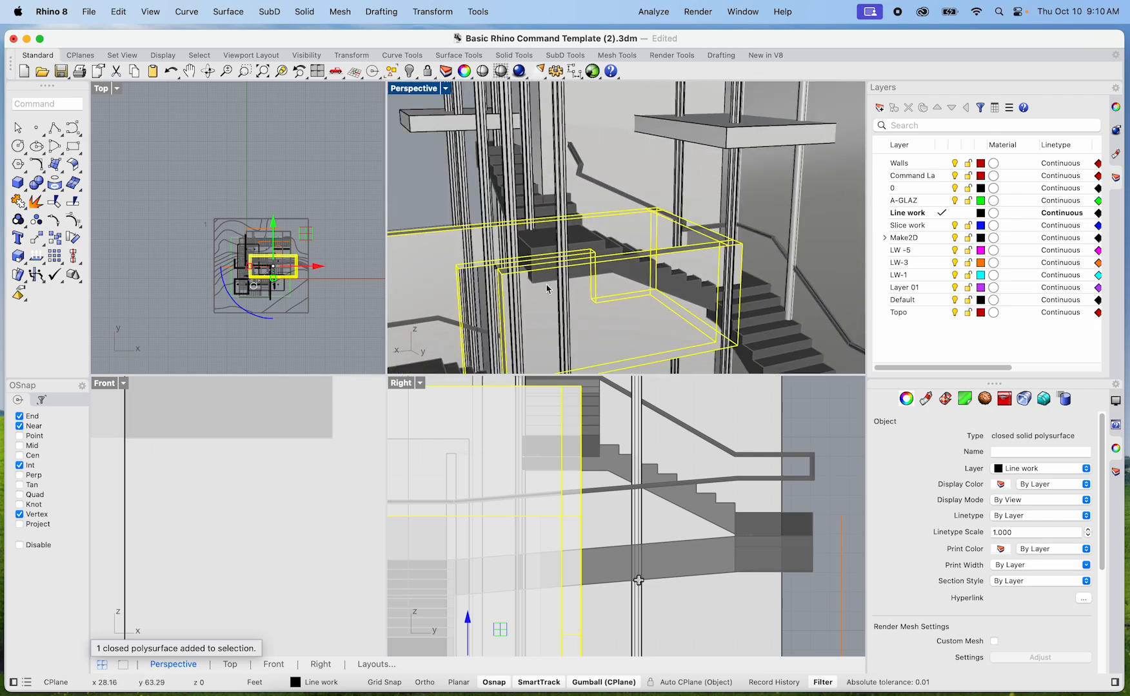
click(436, 175)
shift+right_drag(443, 211, 444, 111)
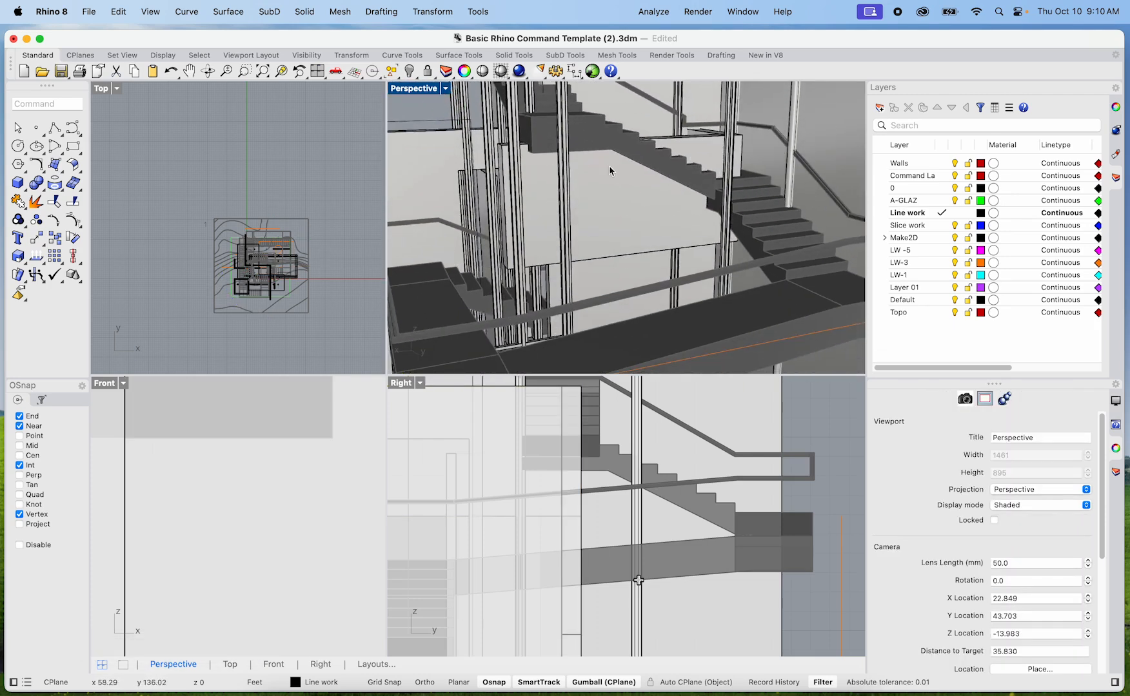
Step: Check the column beside the stairs from a higher angle and select the large wall volume
click(641, 165)
click(787, 226)
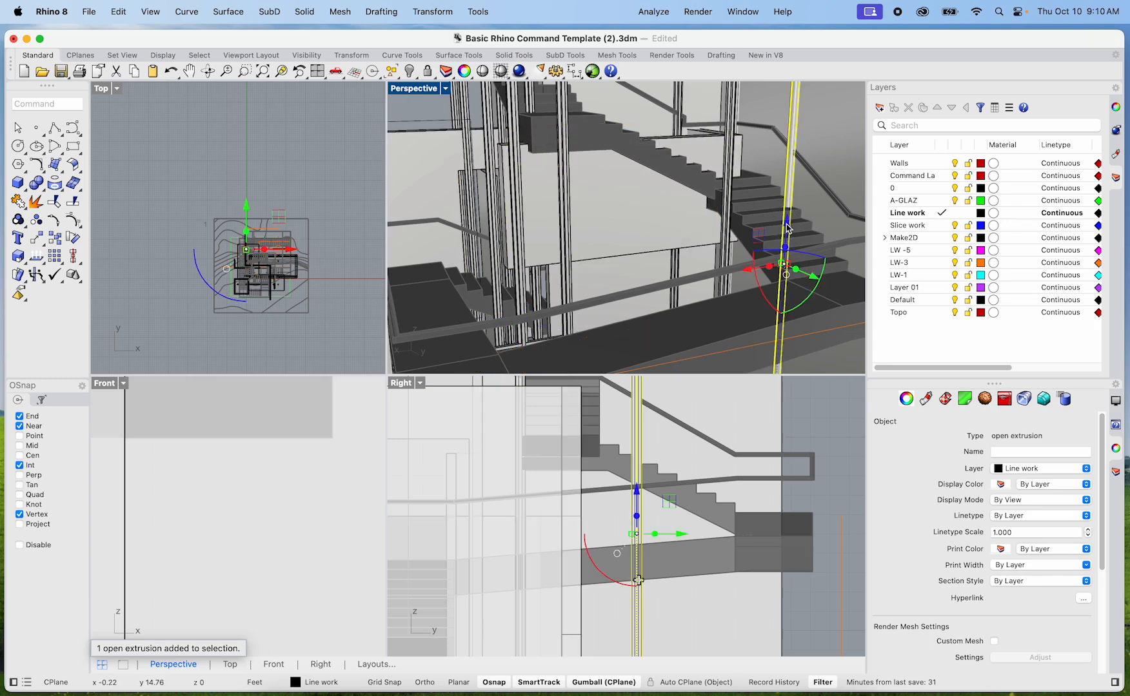
right_drag(607, 206, 609, 253)
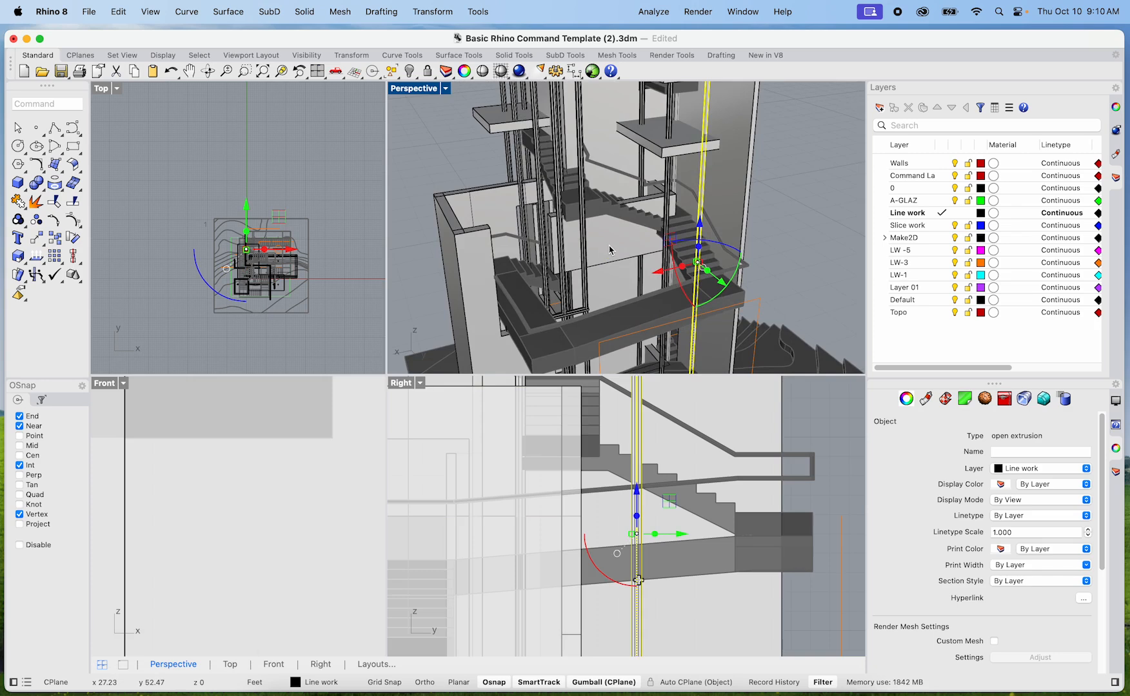
click(616, 220)
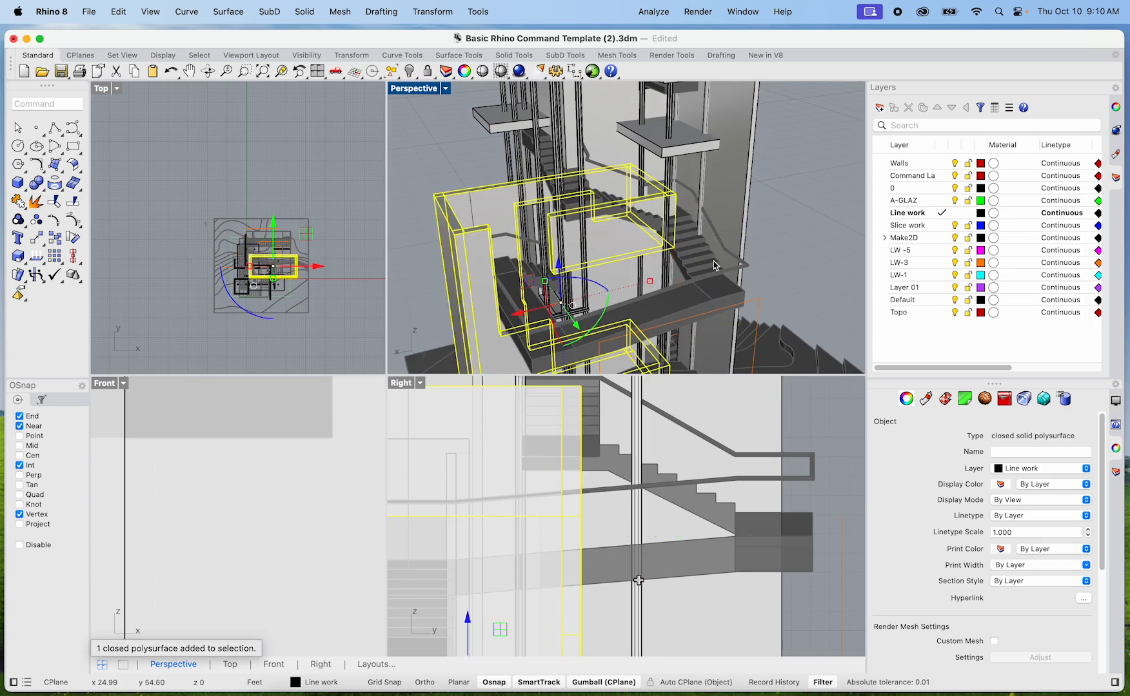
Step: Unlock all locked objects in the model so that the stairs can be selected
text(unlock)
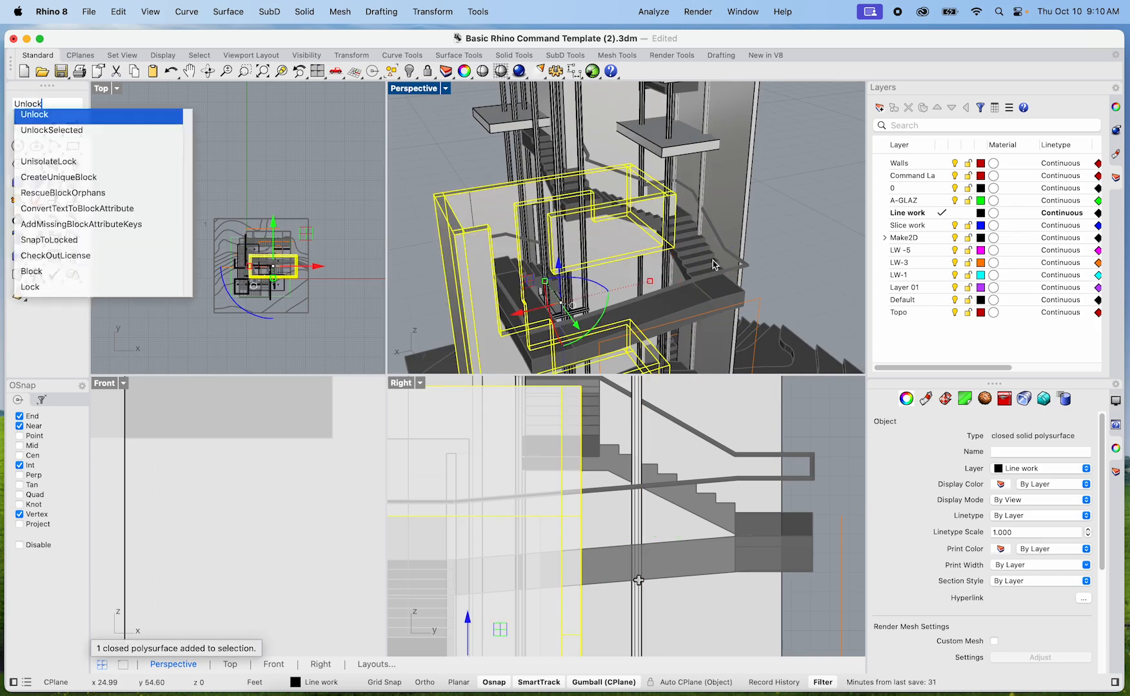
key(Return)
scroll(627, 243, up, 3)
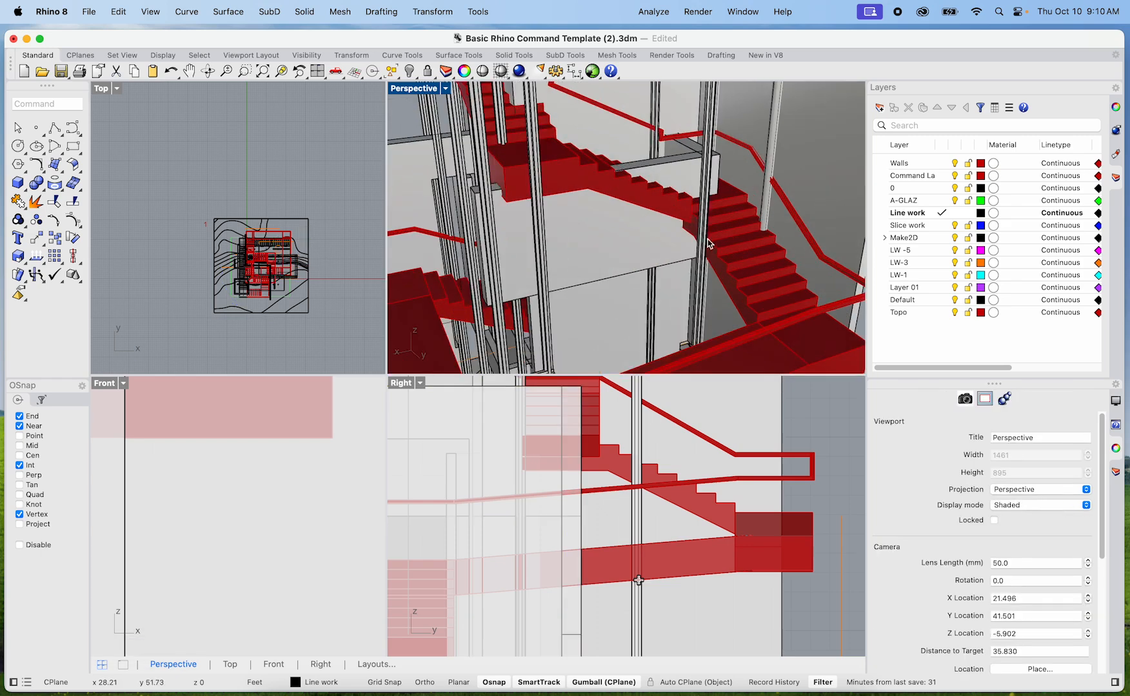
Step: Try copying the stairs and the large wall volume to free space away from the building in the perspective view
click(728, 244)
shift+click(630, 236)
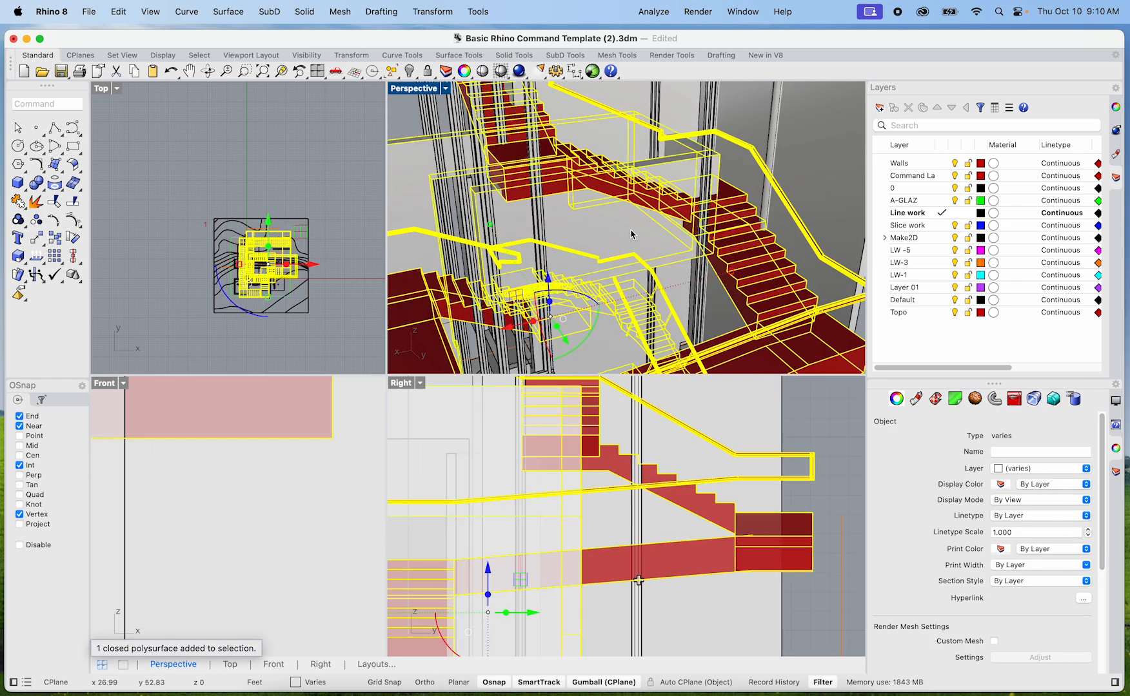
text(cop)
key(Return)
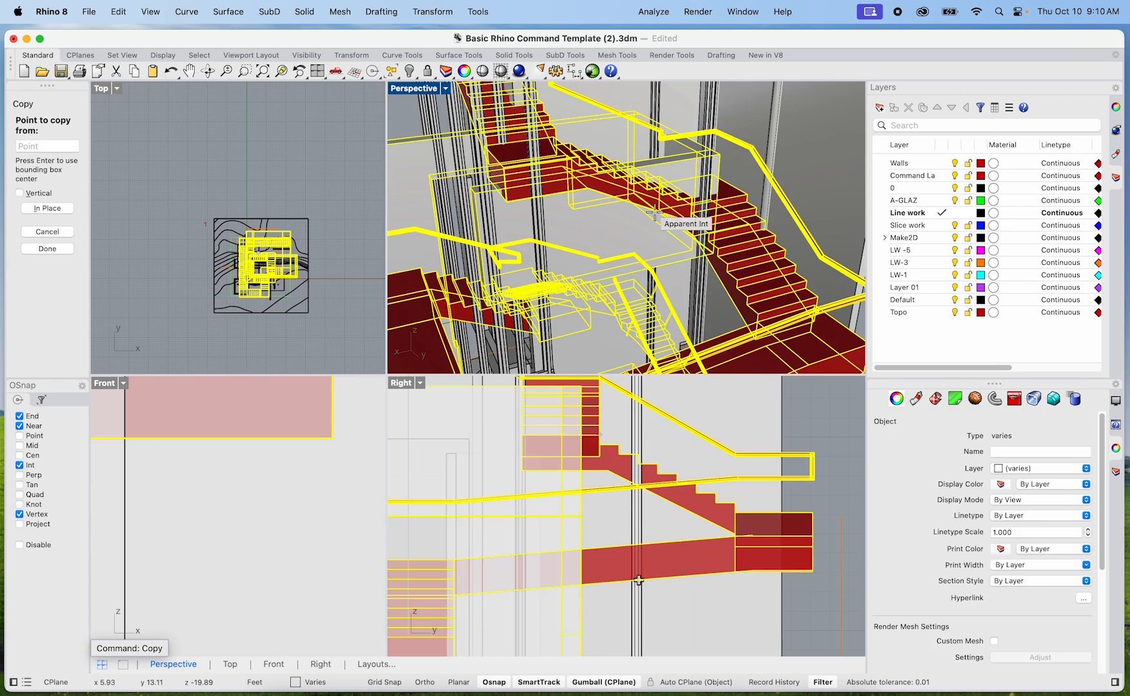
scroll(646, 229, down, 6)
scroll(647, 230, down, 3)
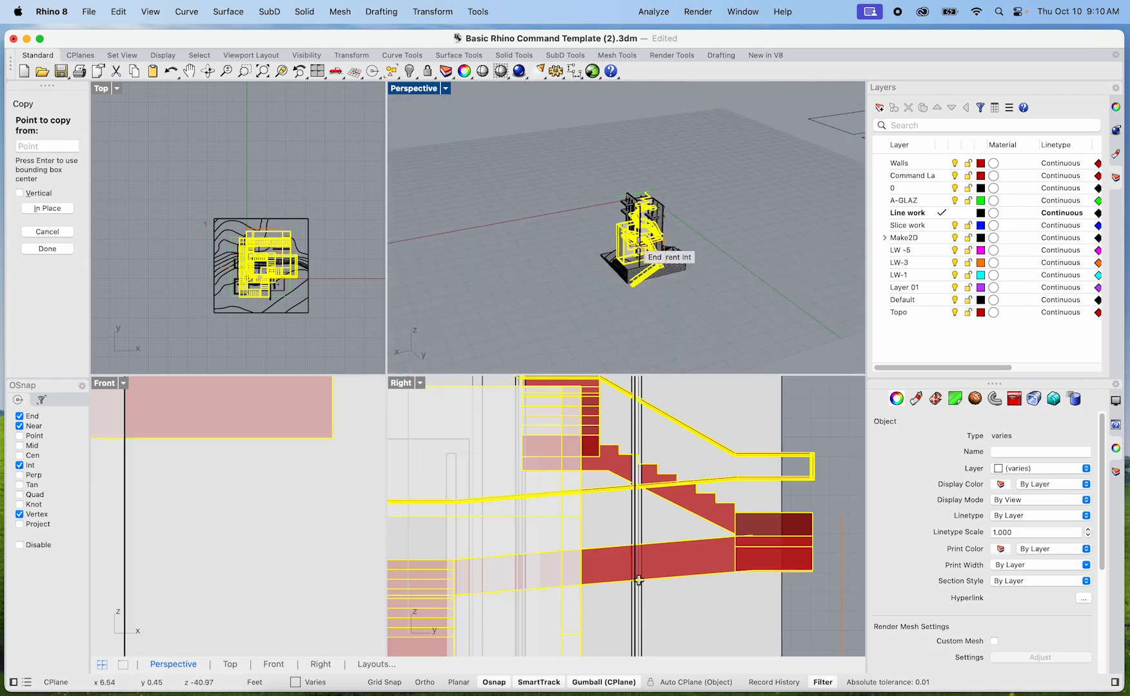
click(638, 252)
shift+click(479, 283)
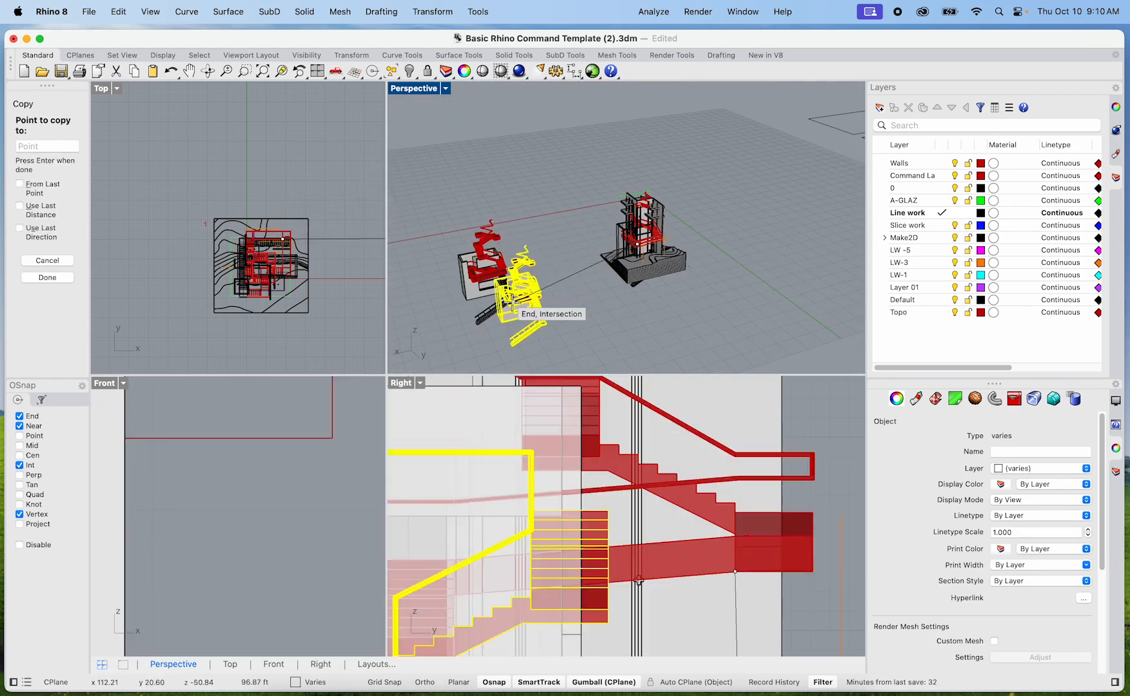
key(Escape)
key(Escape)
Step: Undo the freehand copy of the stairs and wall volume in the enlarged perspective view
scroll(479, 274, up, 8)
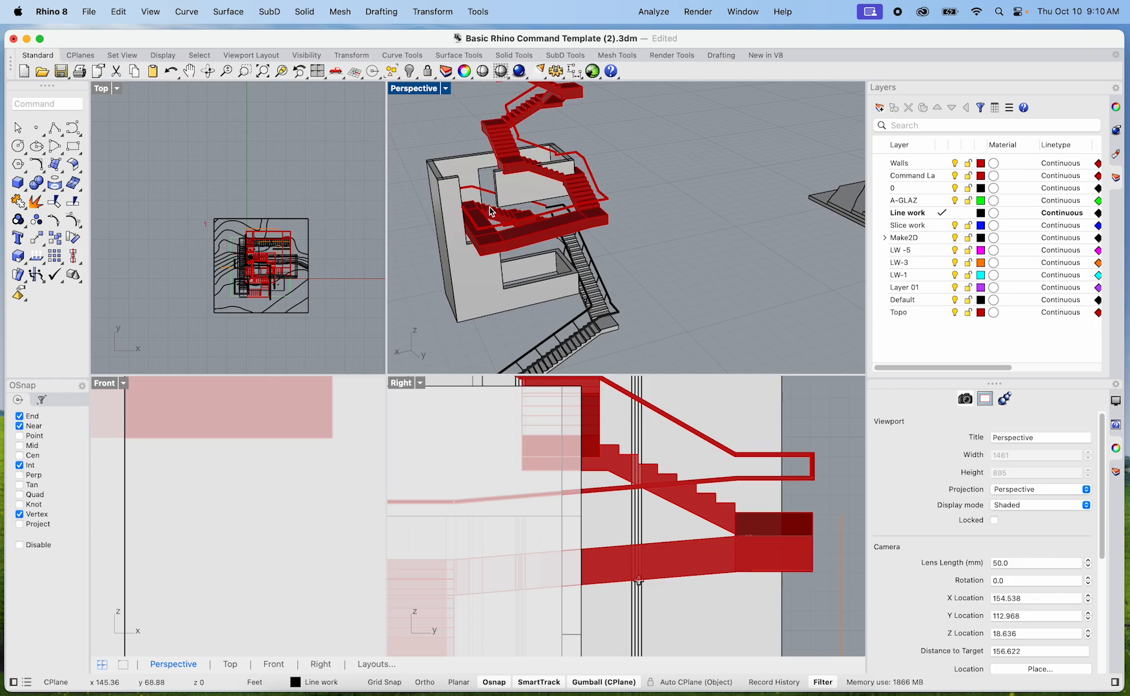
double_click(407, 90)
right_drag(408, 90, 666, 340)
key(super+z)
Step: Copy the stairs and the large wall volume 60' along the X axis beside the building in plan, with Ortho on
scroll(572, 328, down, 5)
scroll(666, 340, up, 3)
scroll(666, 339, up, 5)
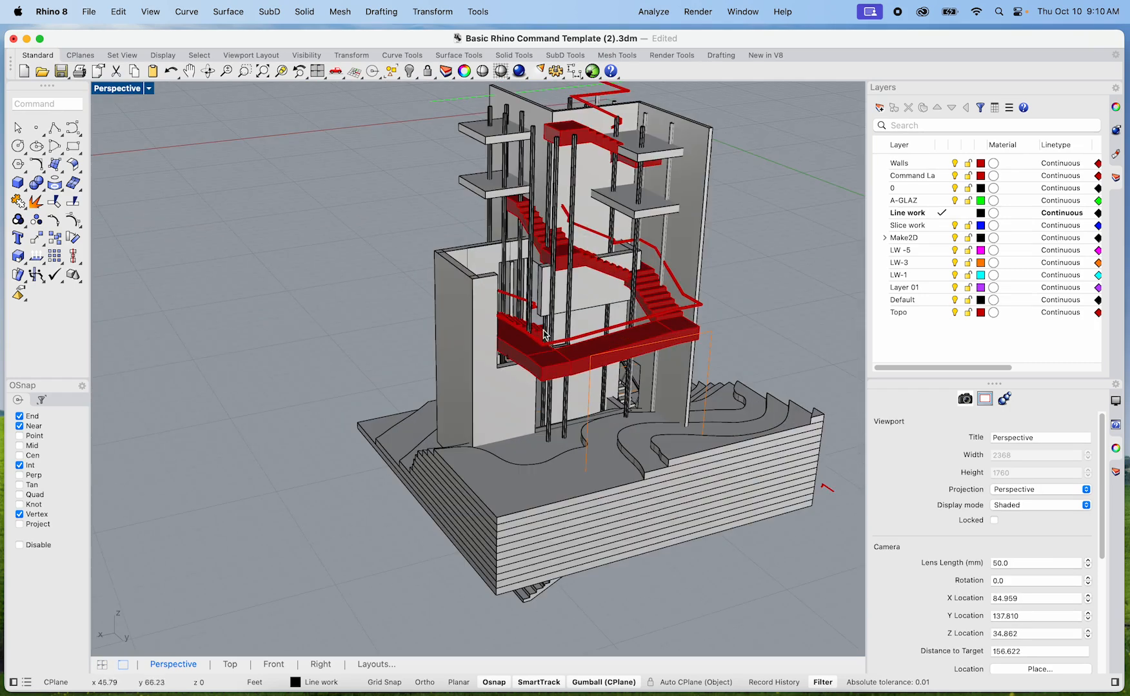
click(598, 335)
shift+click(589, 296)
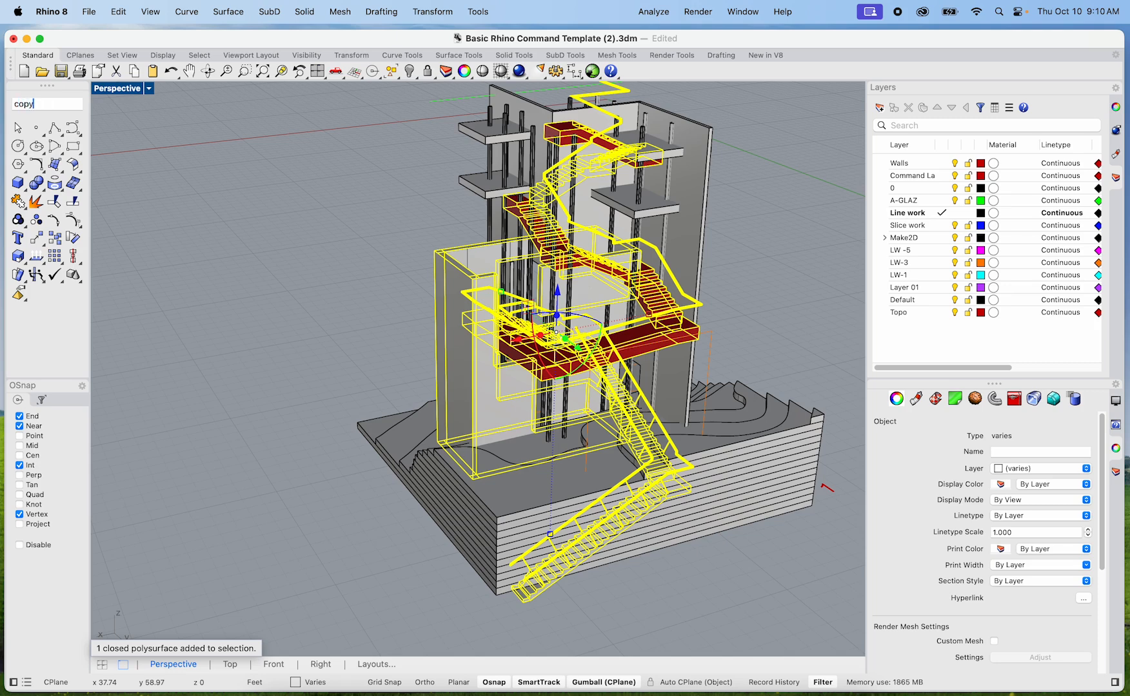
key(Return)
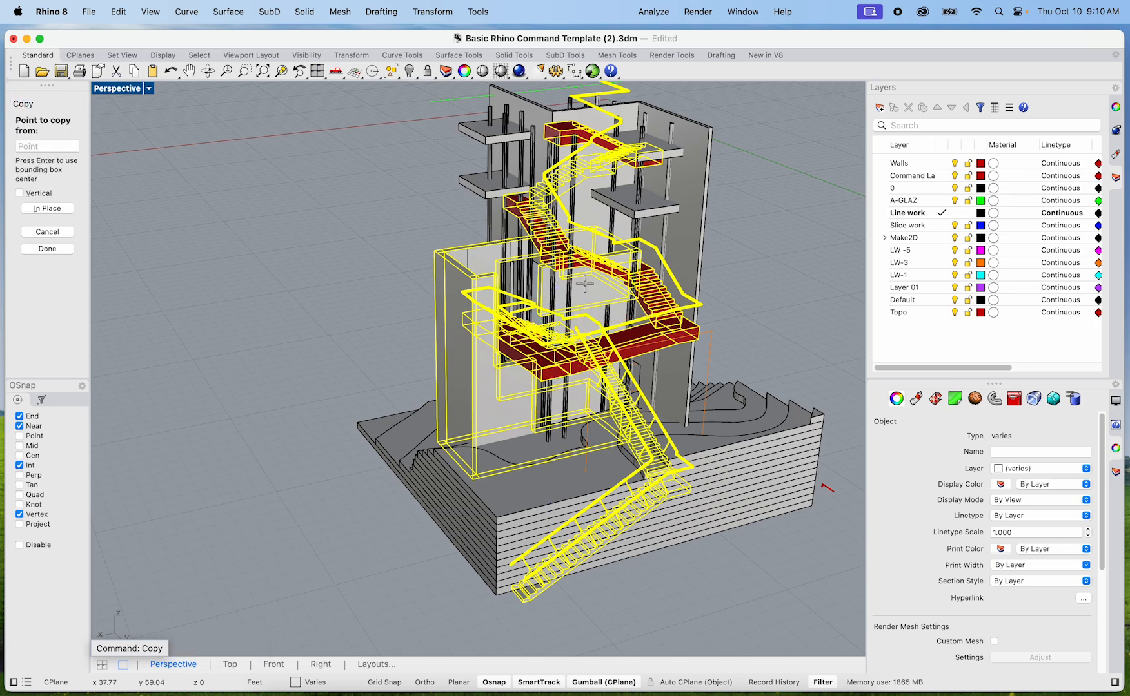
double_click(111, 89)
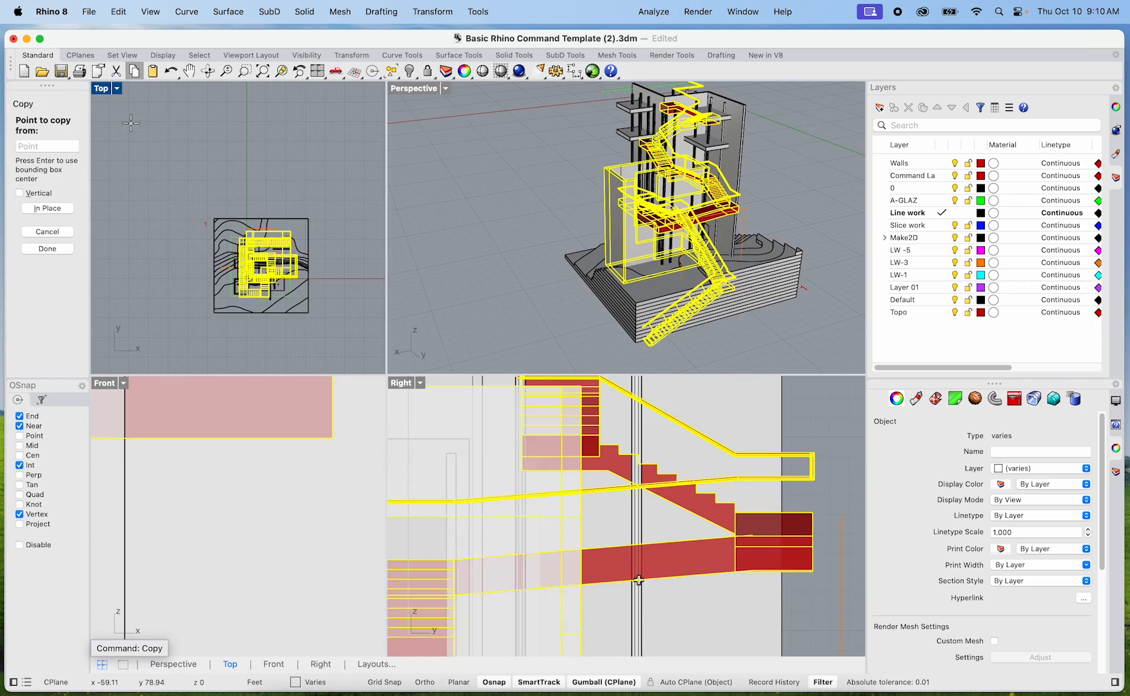
scroll(165, 141, down, 5)
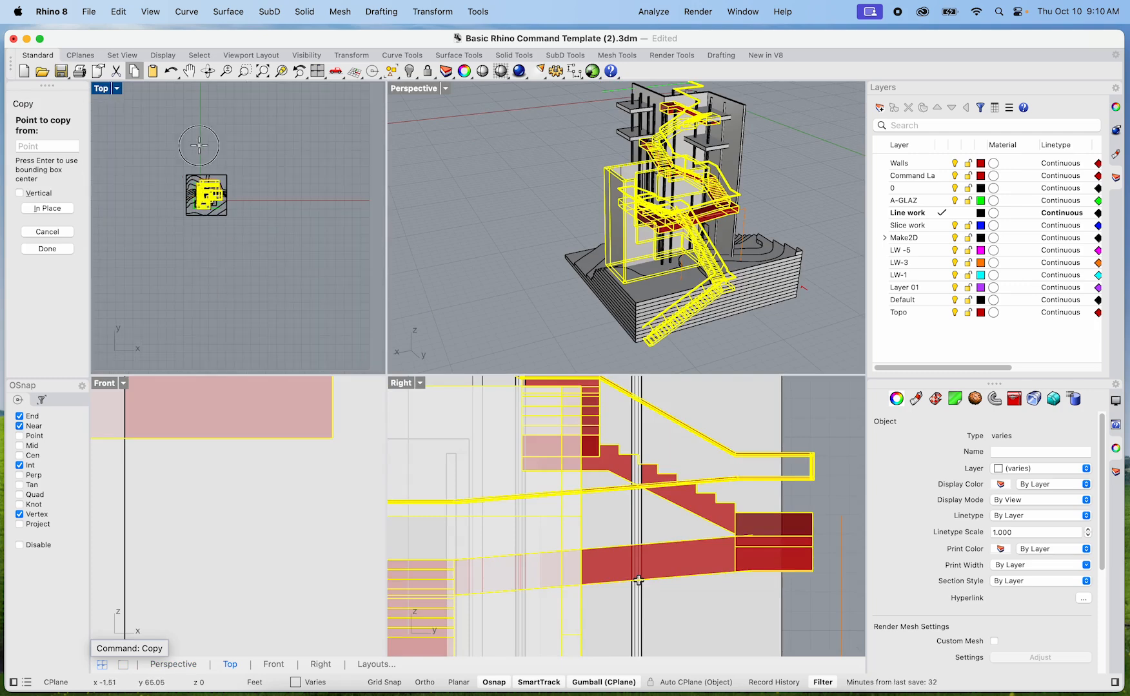
click(199, 145)
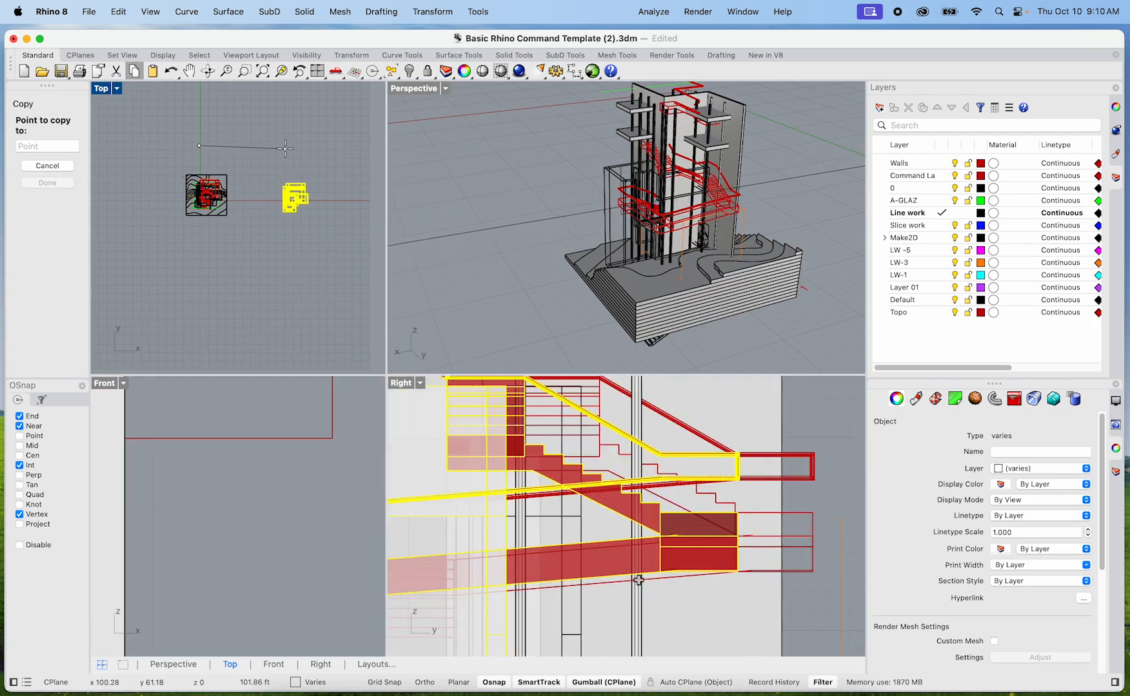
text(60')
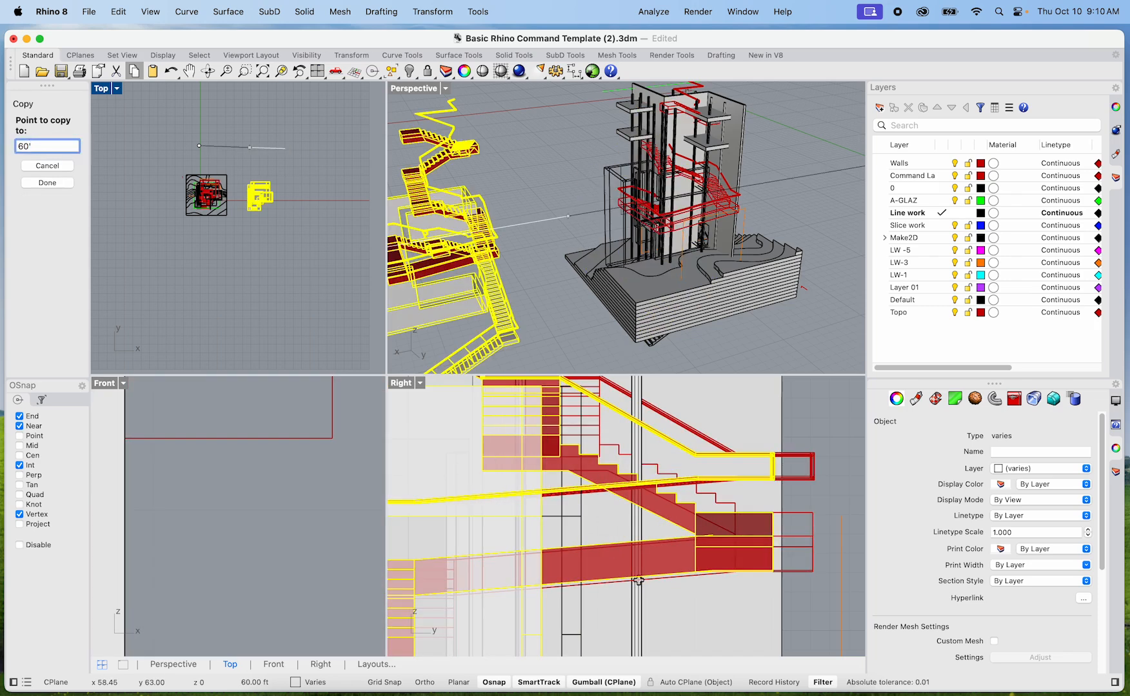
key(Return)
key(F8)
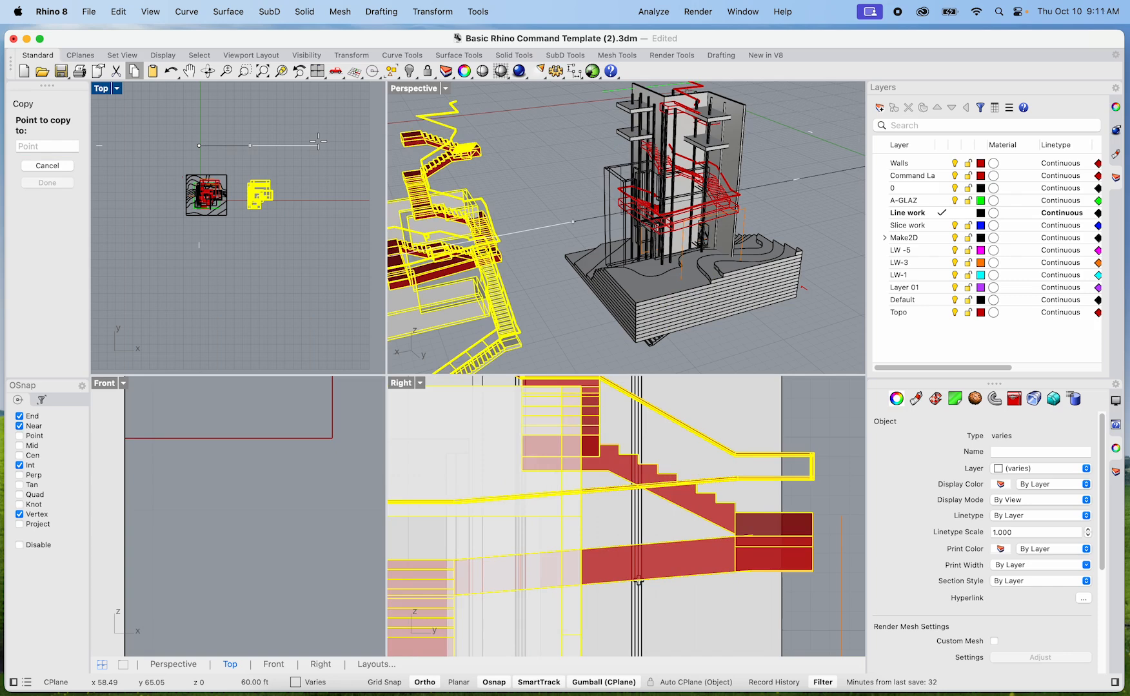
shift+click(327, 142)
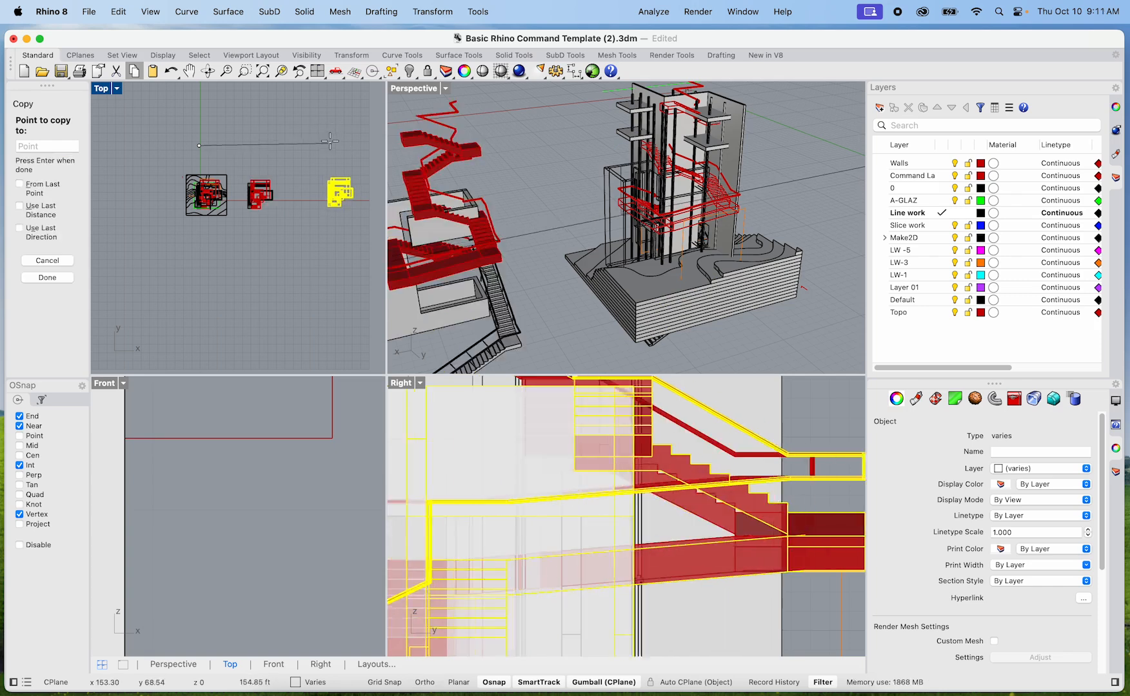
key(Return)
Step: Examine where the copied stairs pass through the copied wall volume in an enlarged perspective view
right_drag(490, 183, 449, 109)
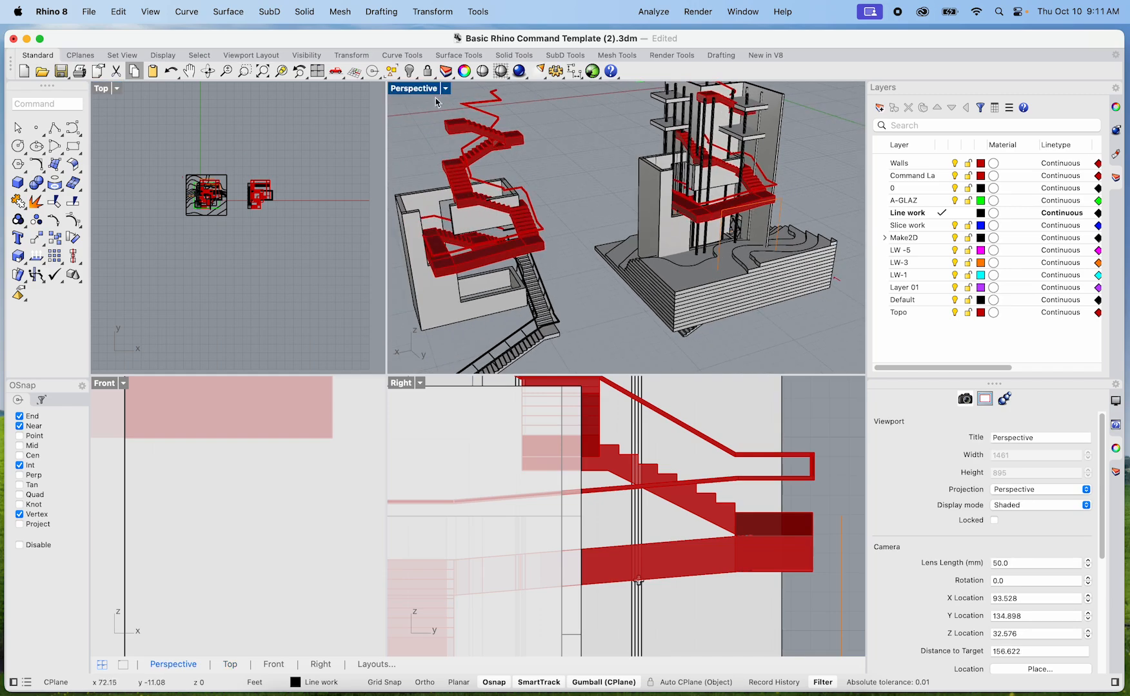
double_click(402, 91)
scroll(510, 290, up, 10)
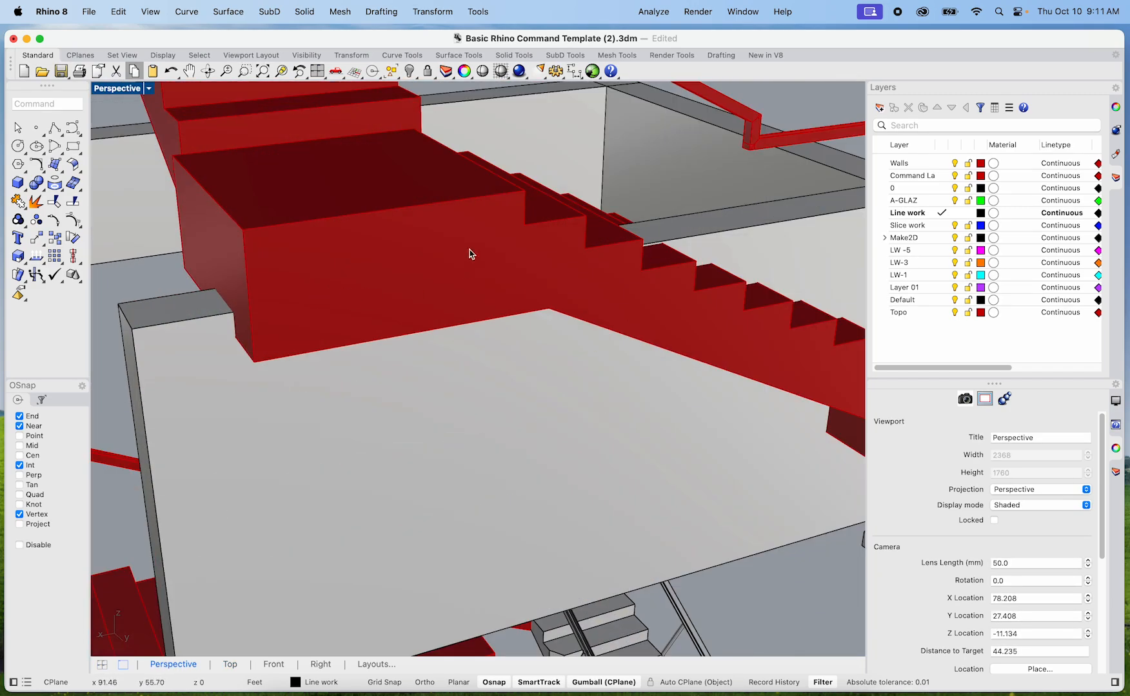
shift+right_drag(328, 329, 568, 380)
shift+right_drag(368, 298, 439, 248)
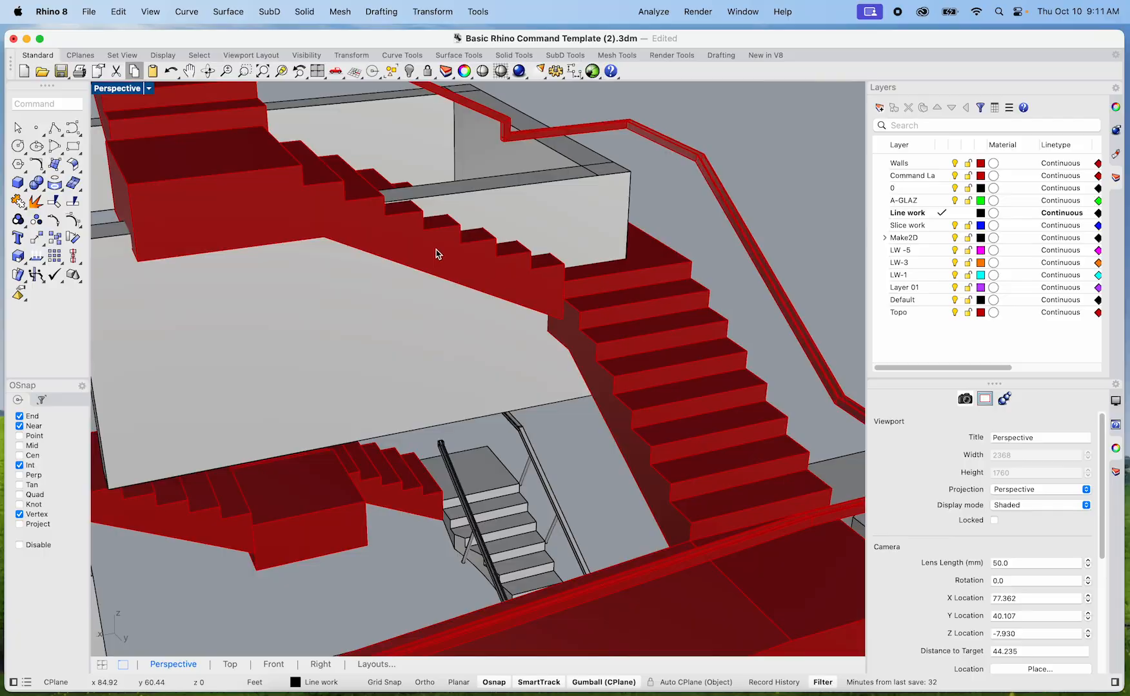
click(437, 254)
right_drag(440, 253, 466, 287)
scroll(487, 329, down, 5)
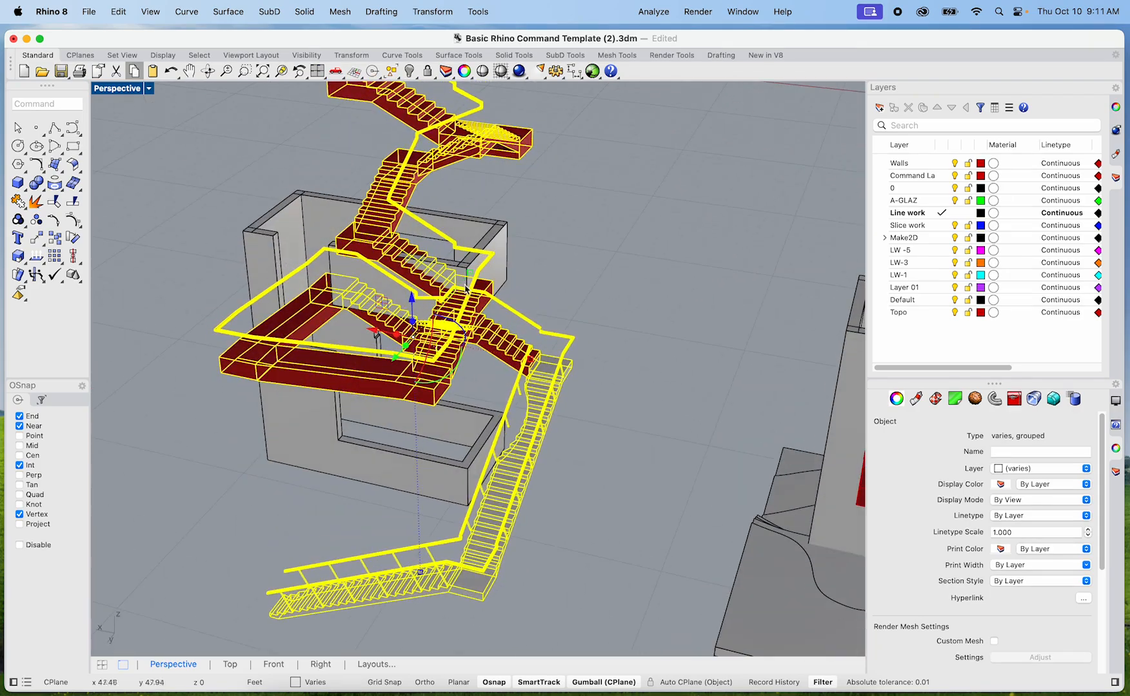
scroll(550, 241, up, 8)
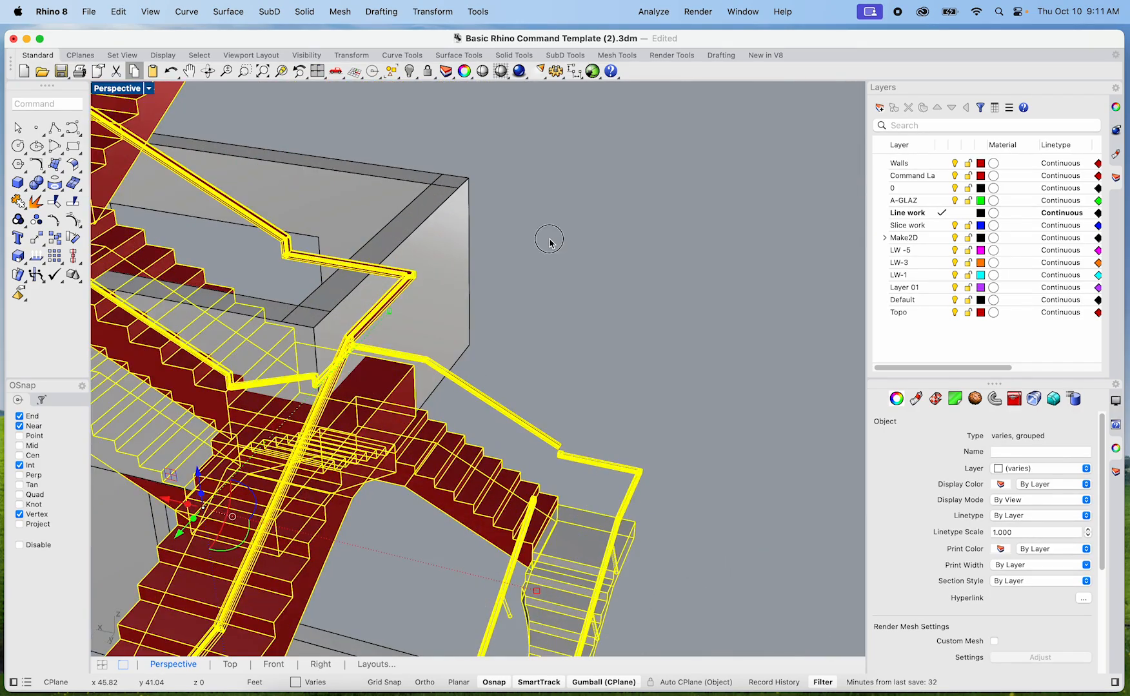
click(589, 300)
right_drag(588, 301, 494, 348)
click(438, 379)
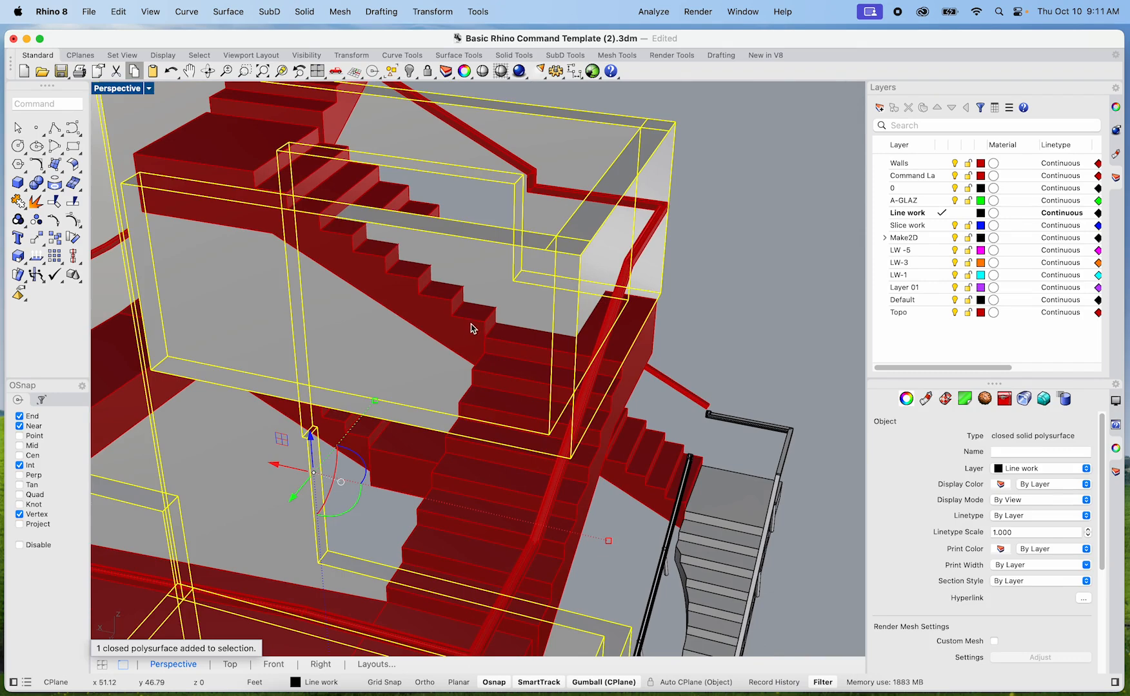
key(super+a)
text(bnoud)
key(Escape)
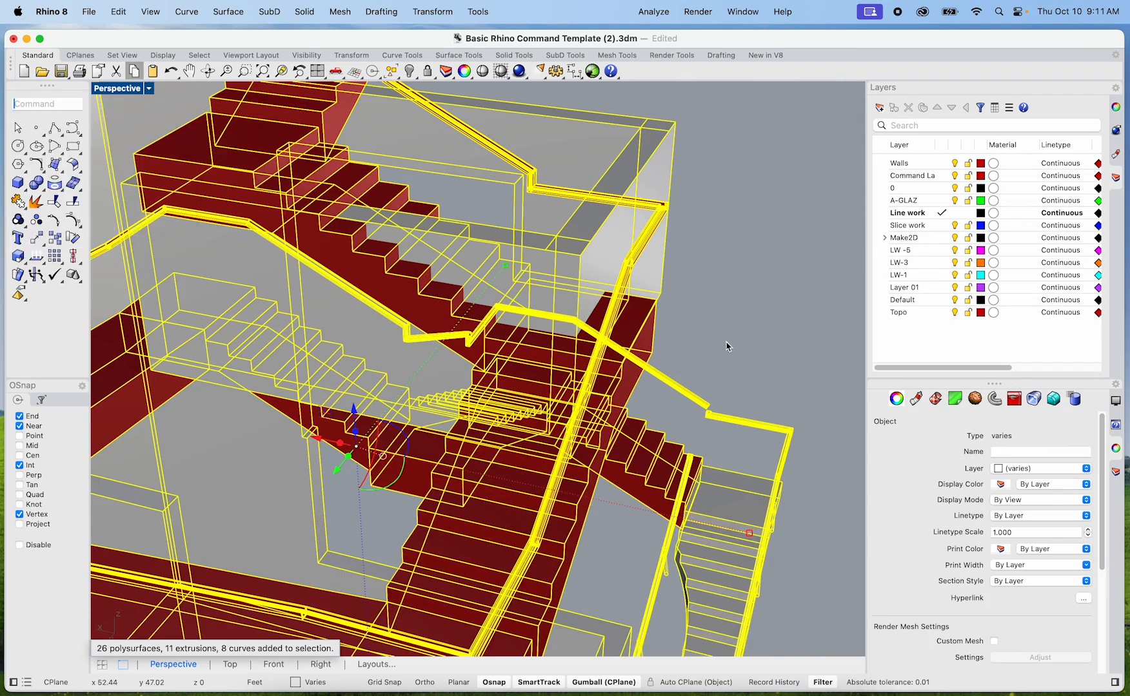
key(Escape)
click(611, 365)
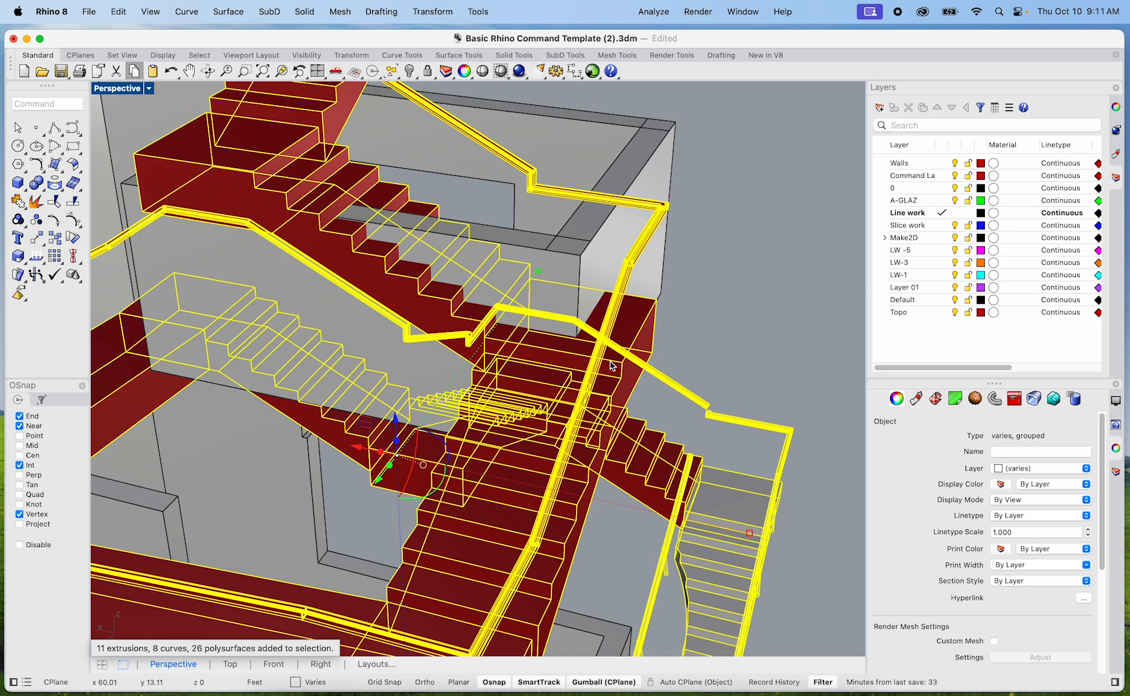
key(Escape)
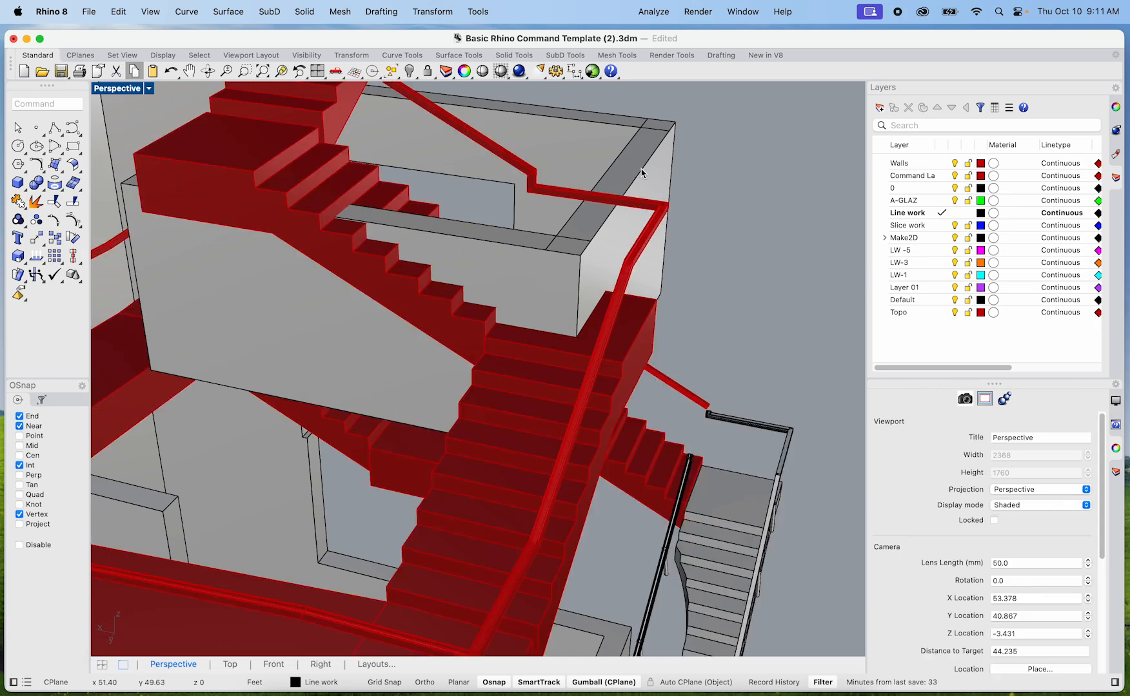
Step: Split the copied wall volume with BooleanSplit, using the three connected stair flights that pass through it as cutters
click(642, 172)
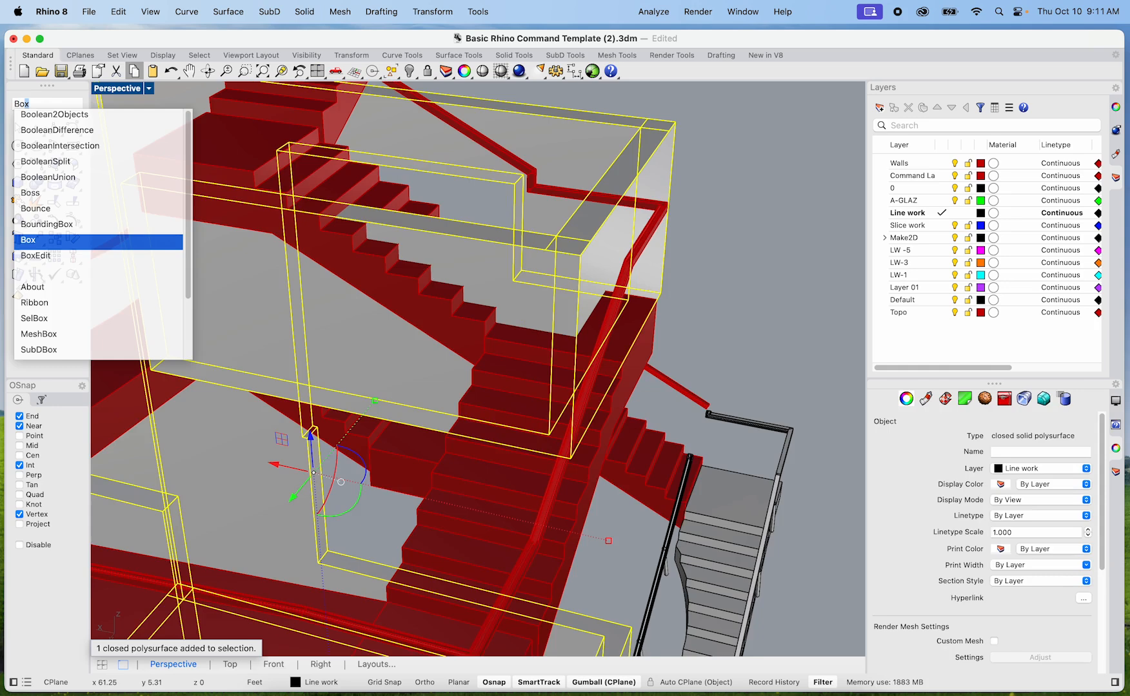
key(Up)
key(Up)
key(Up)
key(Up)
key(Up)
key(Return)
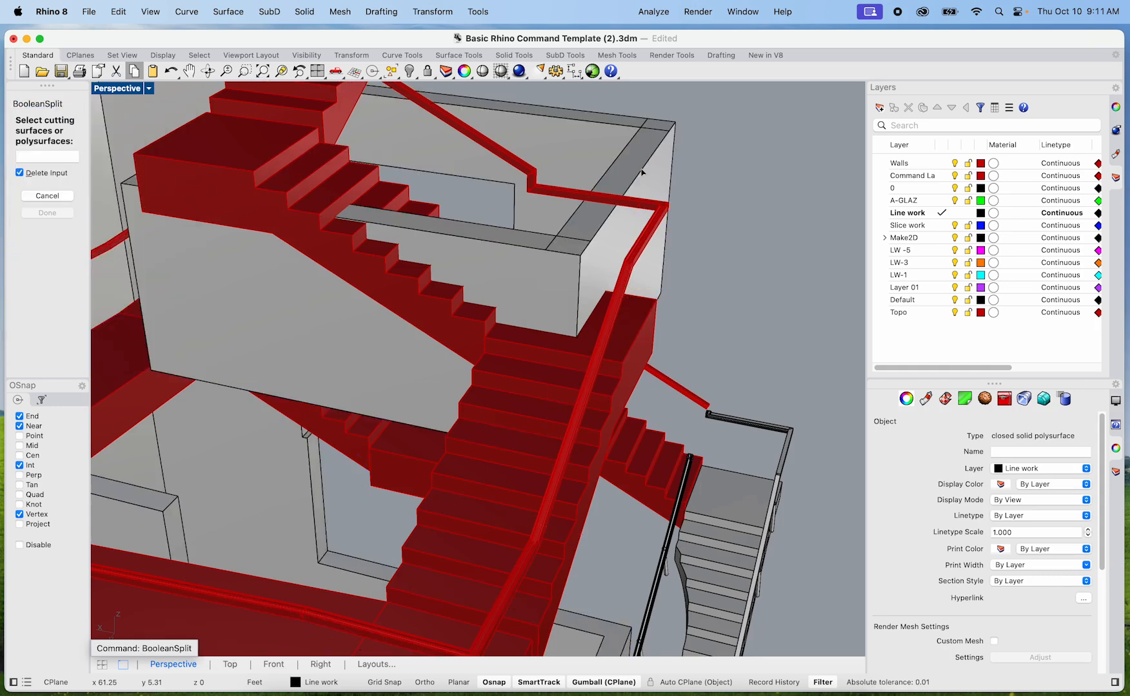
click(531, 390)
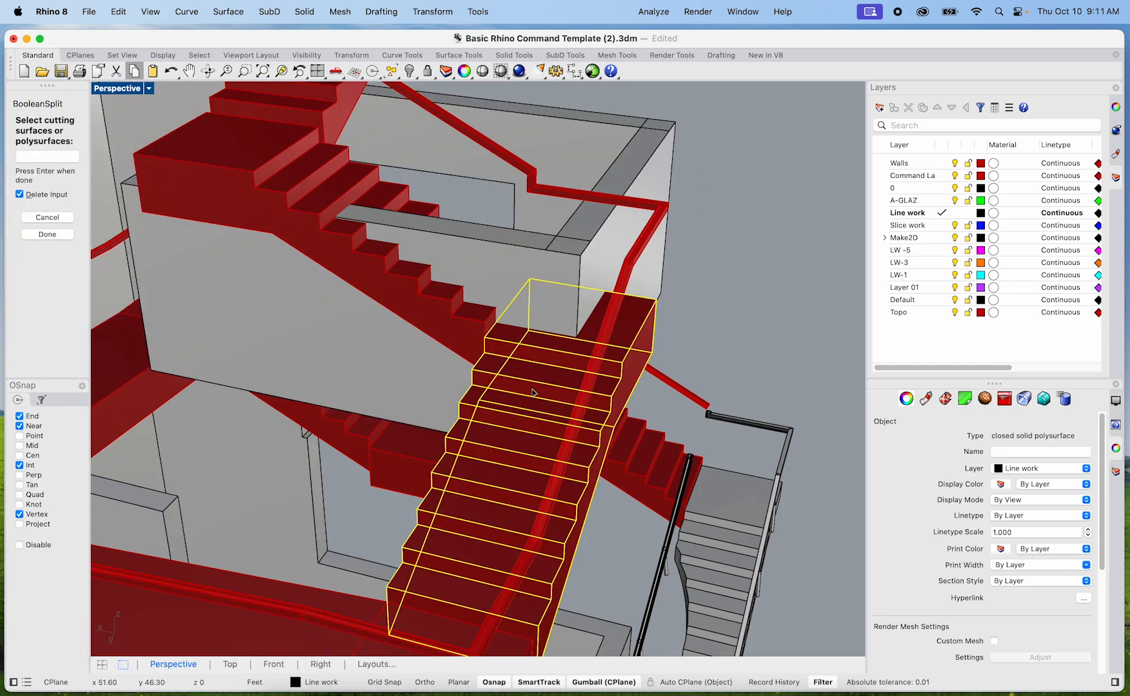
click(471, 321)
click(316, 118)
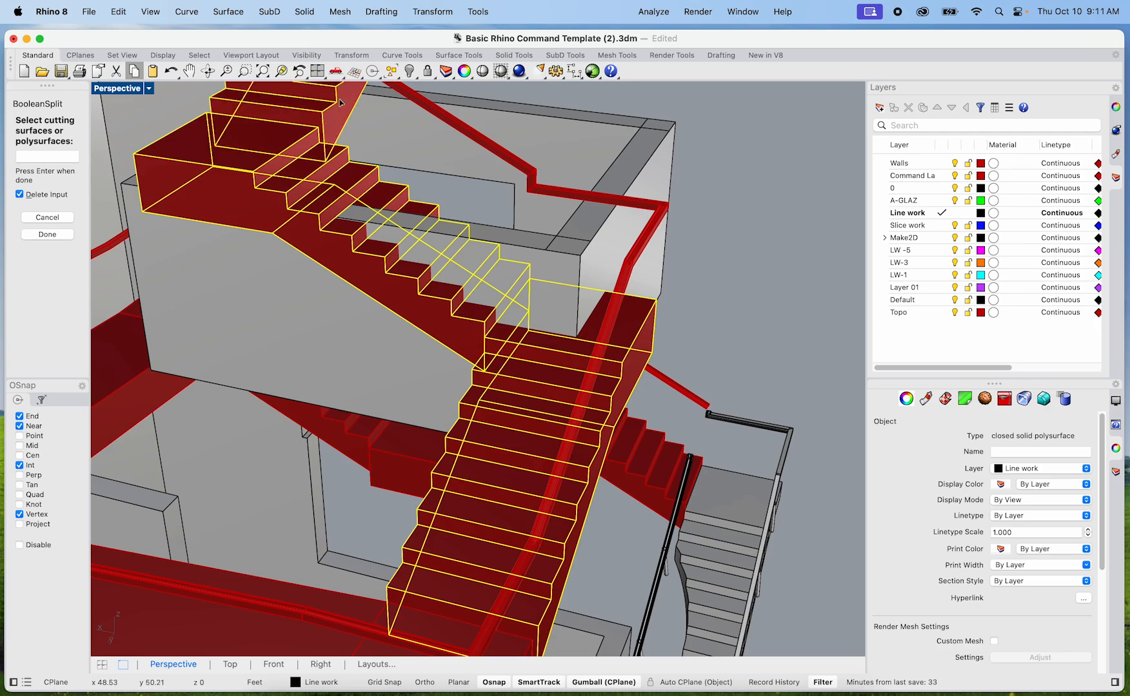
scroll(352, 280, down, 5)
mouse_move(361, 301)
right_down()
mouse_move(370, 318)
mouse_move(353, 305)
mouse_move(401, 288)
mouse_move(358, 309)
right_up()
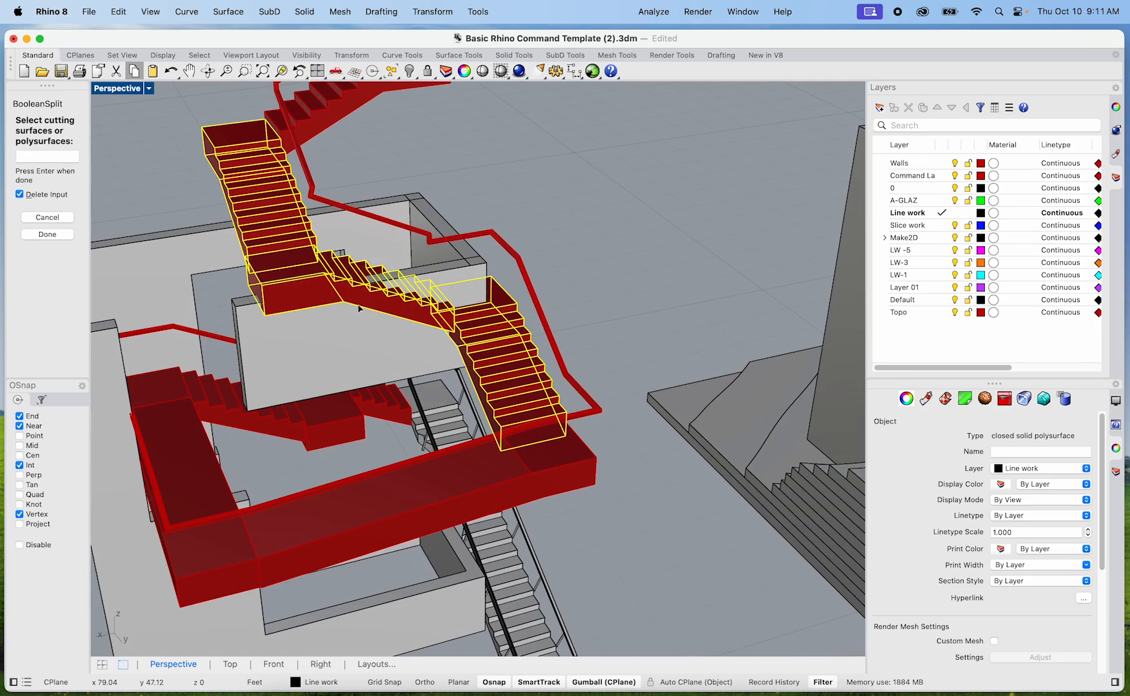
key(Return)
scroll(372, 299, up, 5)
click(631, 134)
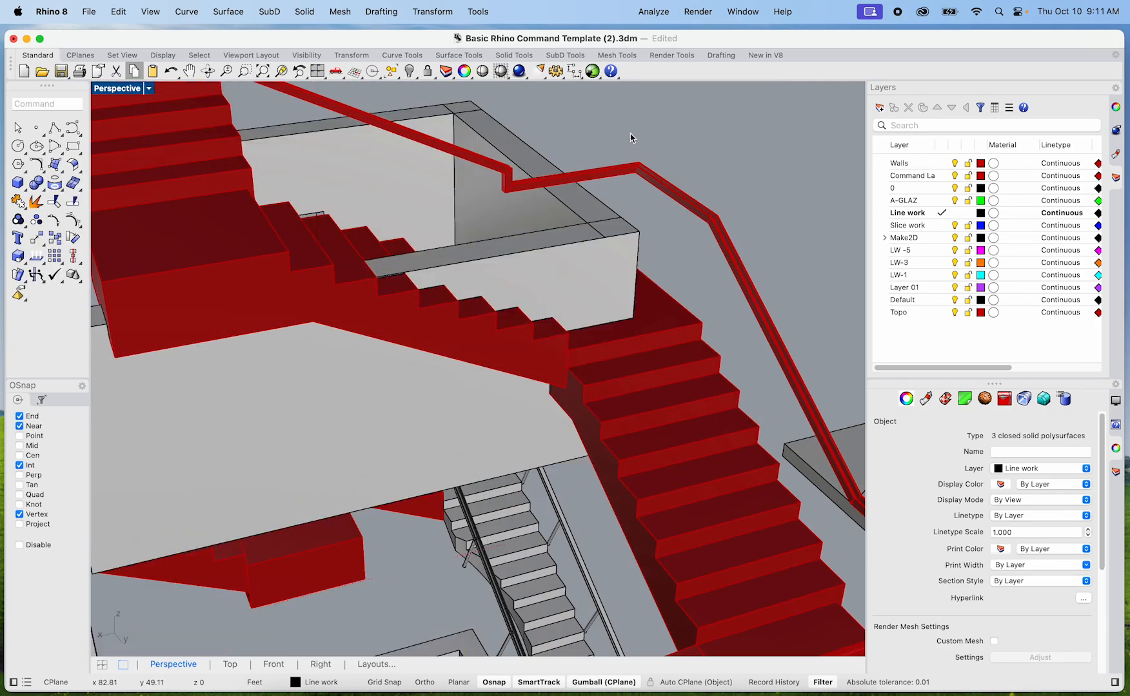
Step: Select the split wall volume and inspect its cut edges along the stair treads and landing
click(504, 263)
scroll(503, 264, down, 9)
scroll(500, 264, up, 9)
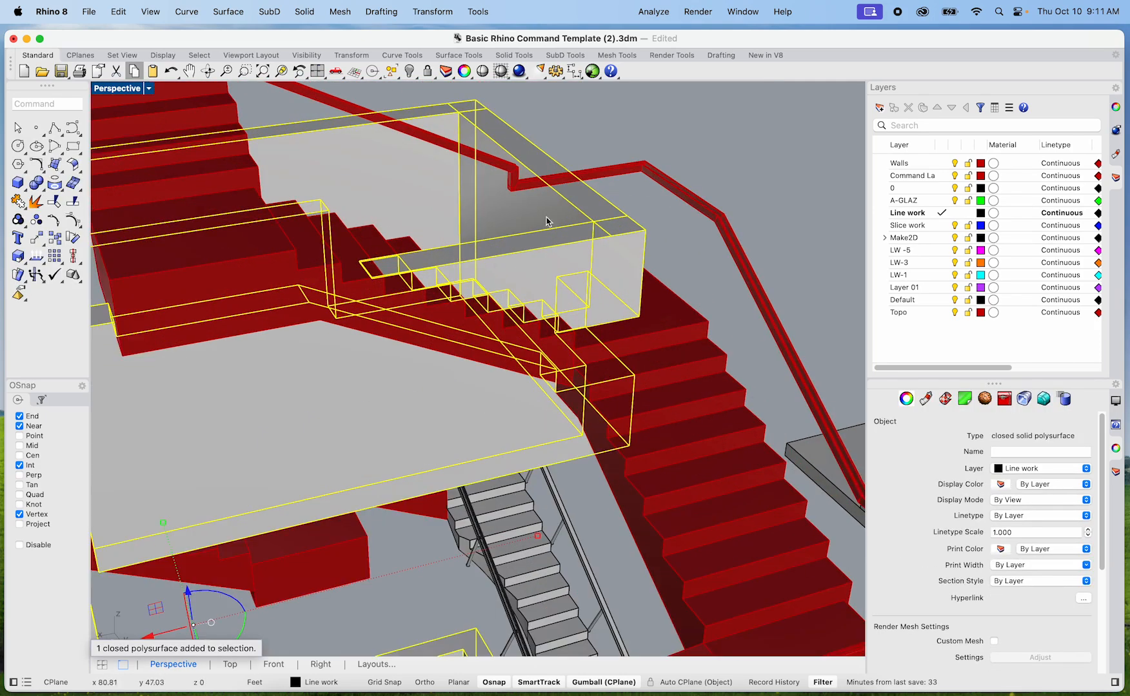
right_drag(596, 183, 655, 281)
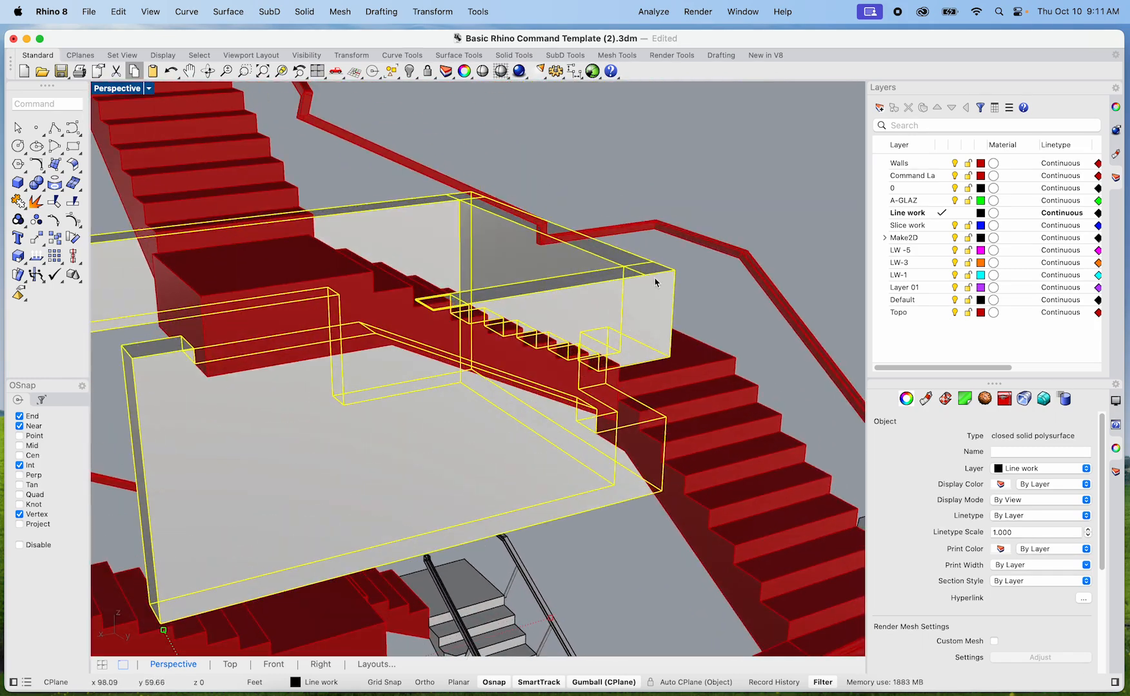
click(632, 145)
scroll(596, 299, up, 5)
click(570, 288)
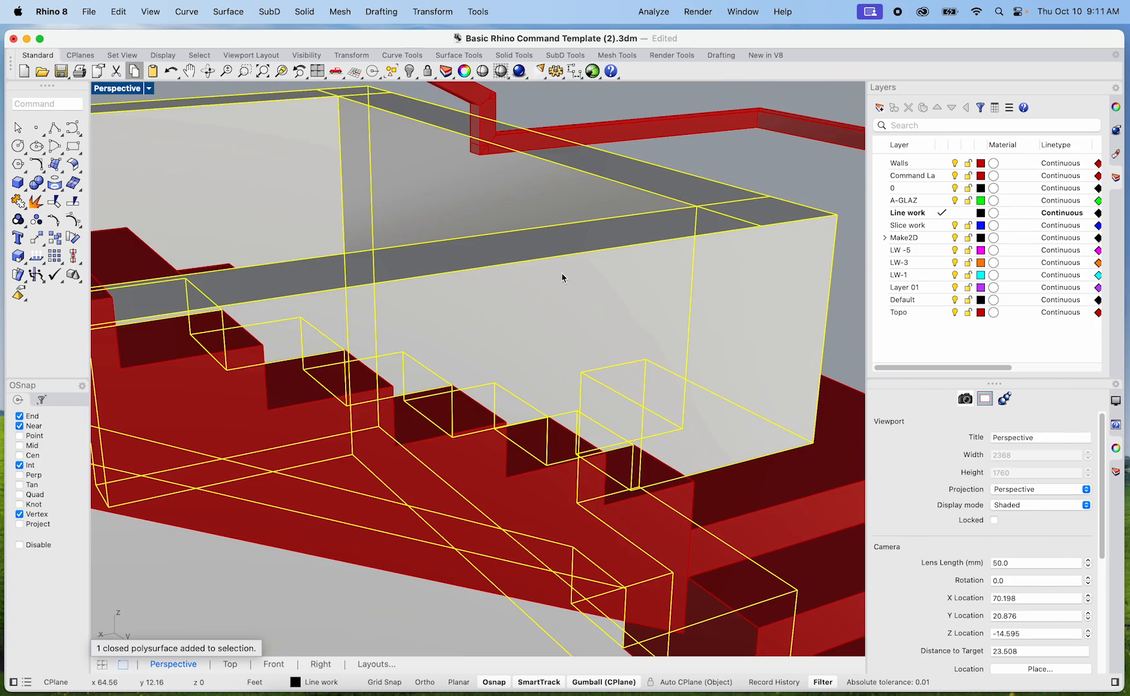
scroll(472, 296, down, 5)
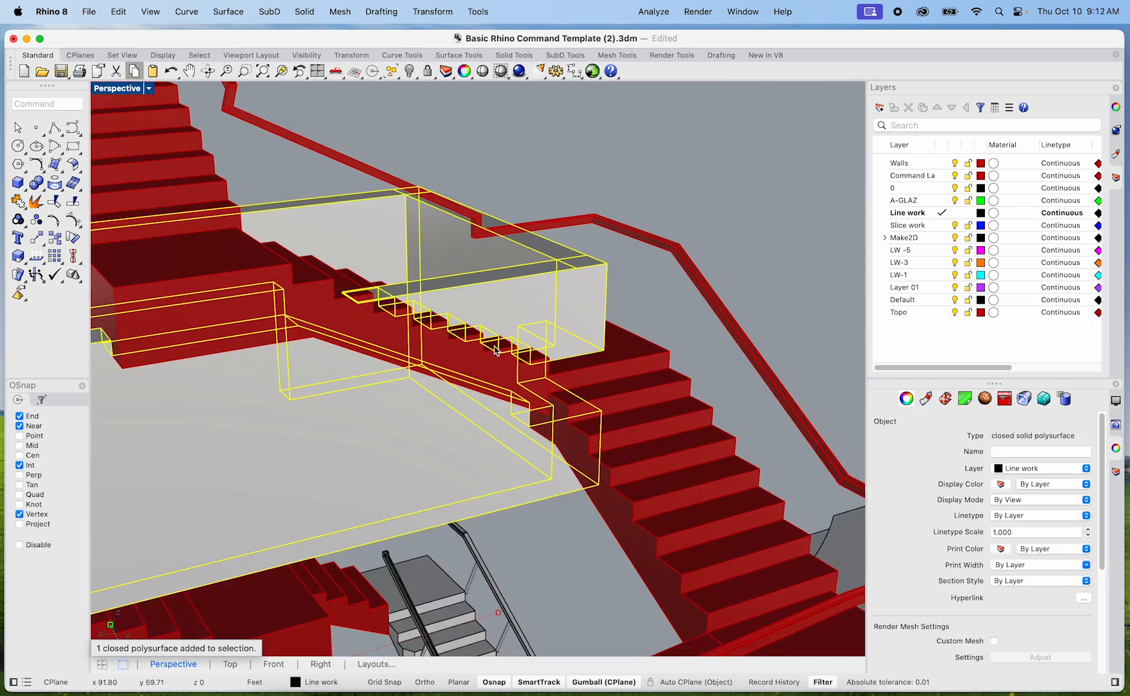
Step: Restore the four-viewport layout and examine the copied stairs and the split wall volume in the perspective, front and right views
double_click(133, 89)
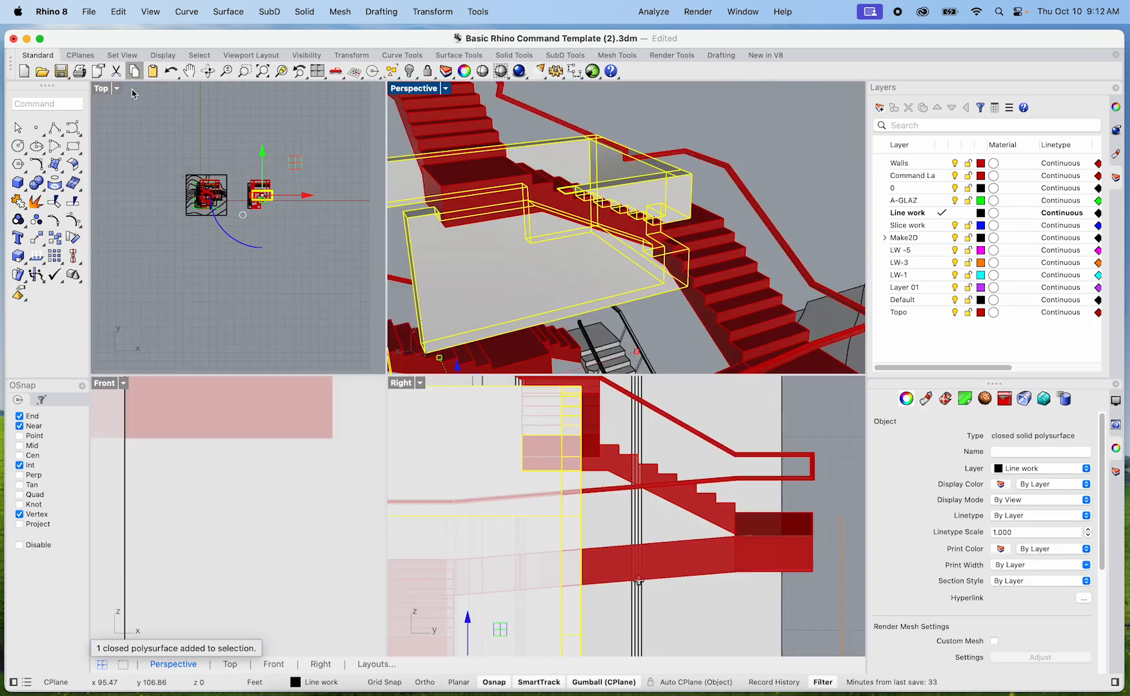
scroll(438, 535, down, 10)
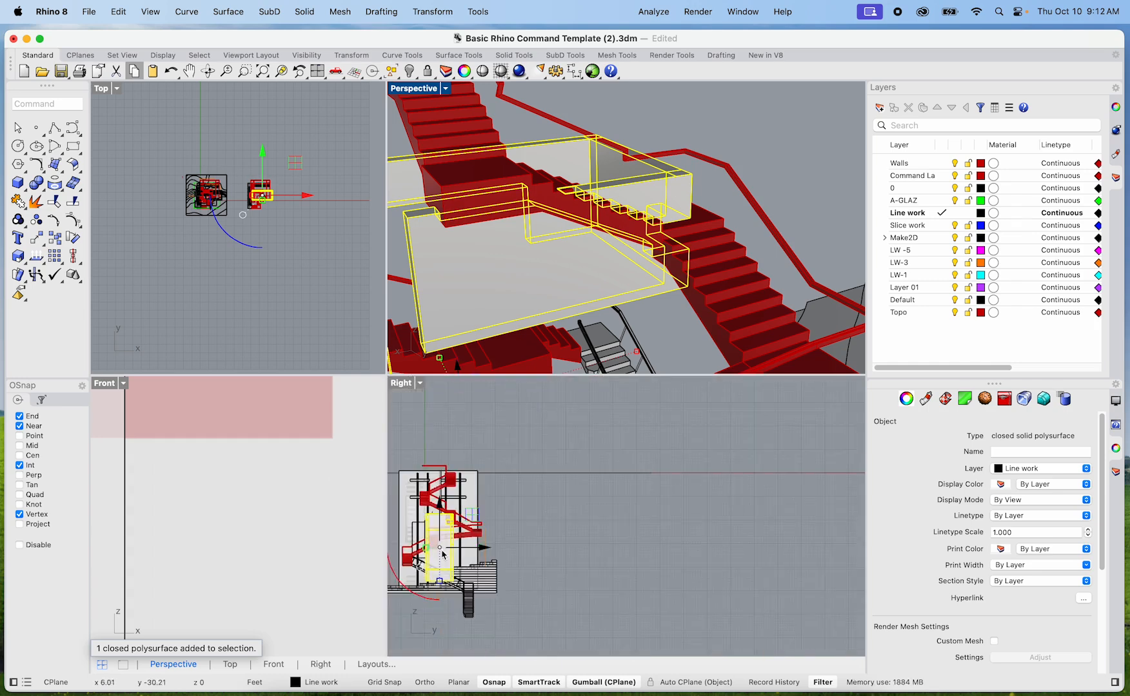
scroll(298, 521, down, 4)
scroll(299, 521, down, 5)
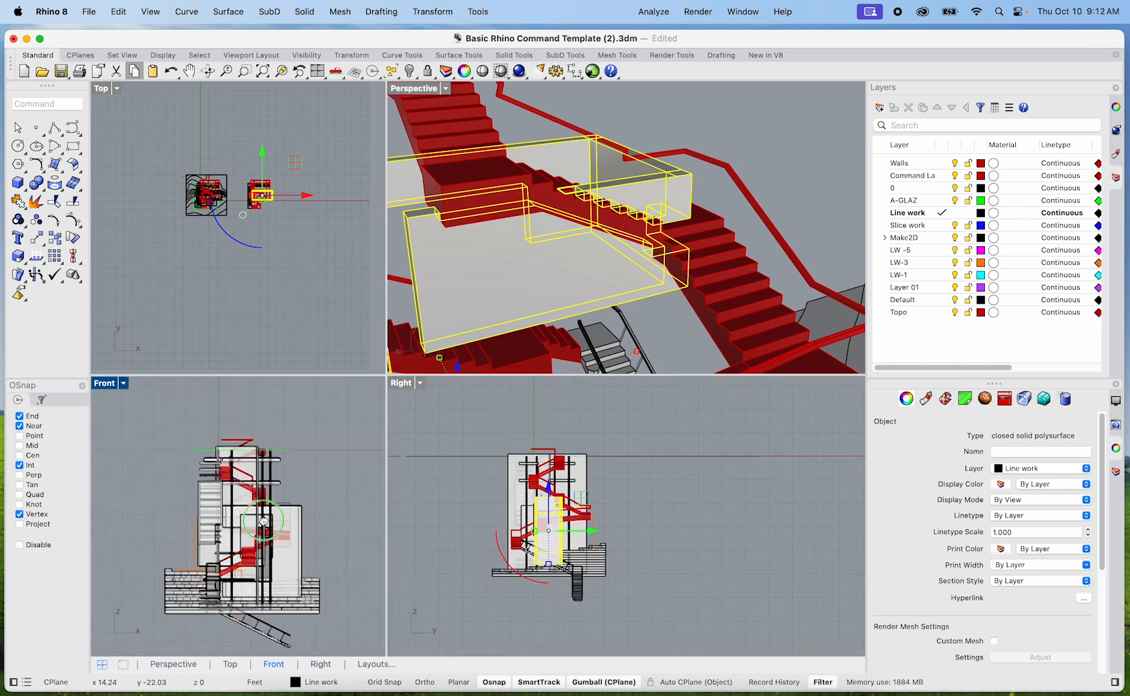
scroll(597, 220, up, 5)
right_drag(597, 219, 590, 156)
click(506, 121)
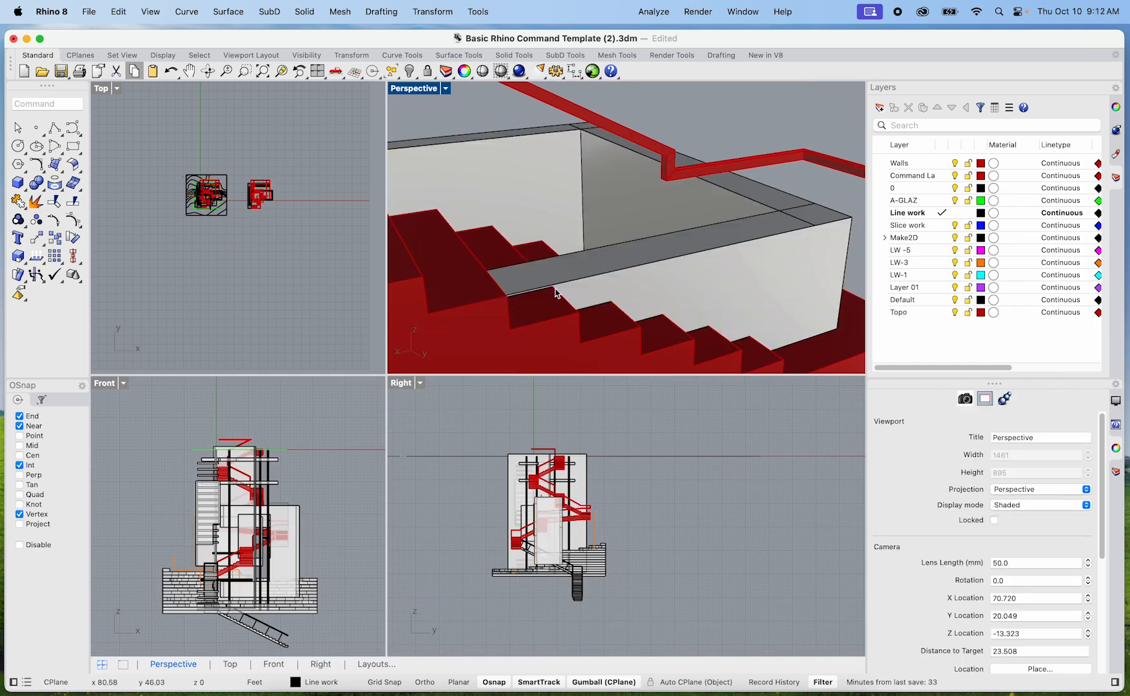
scroll(631, 271, down, 10)
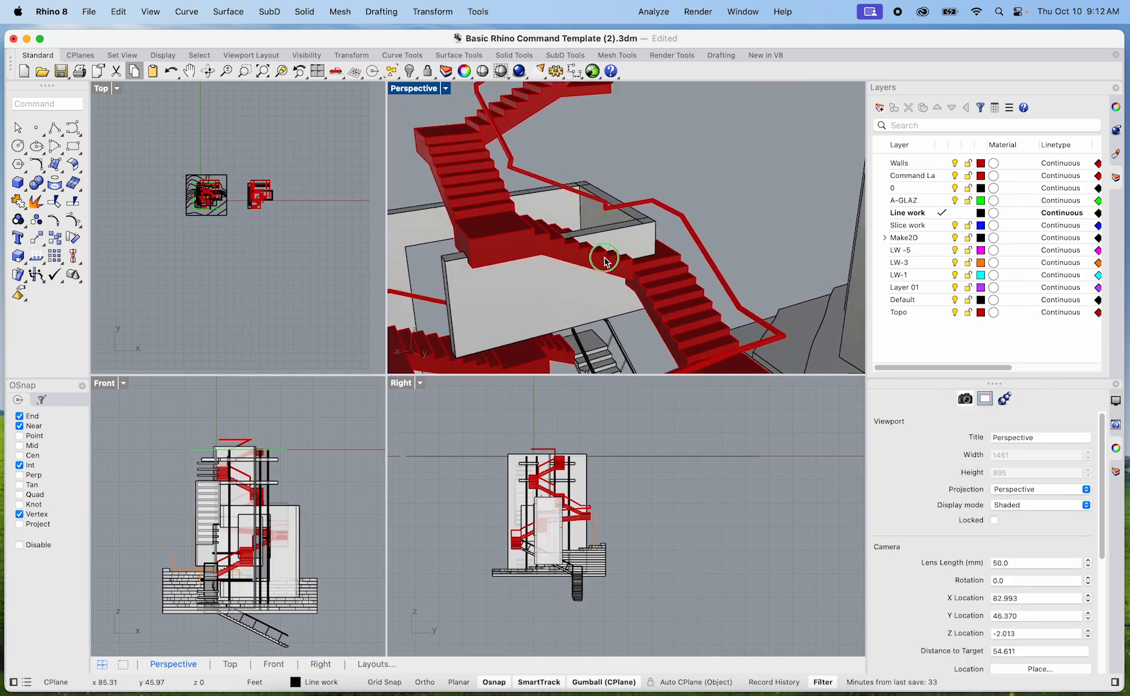
scroll(556, 256, up, 10)
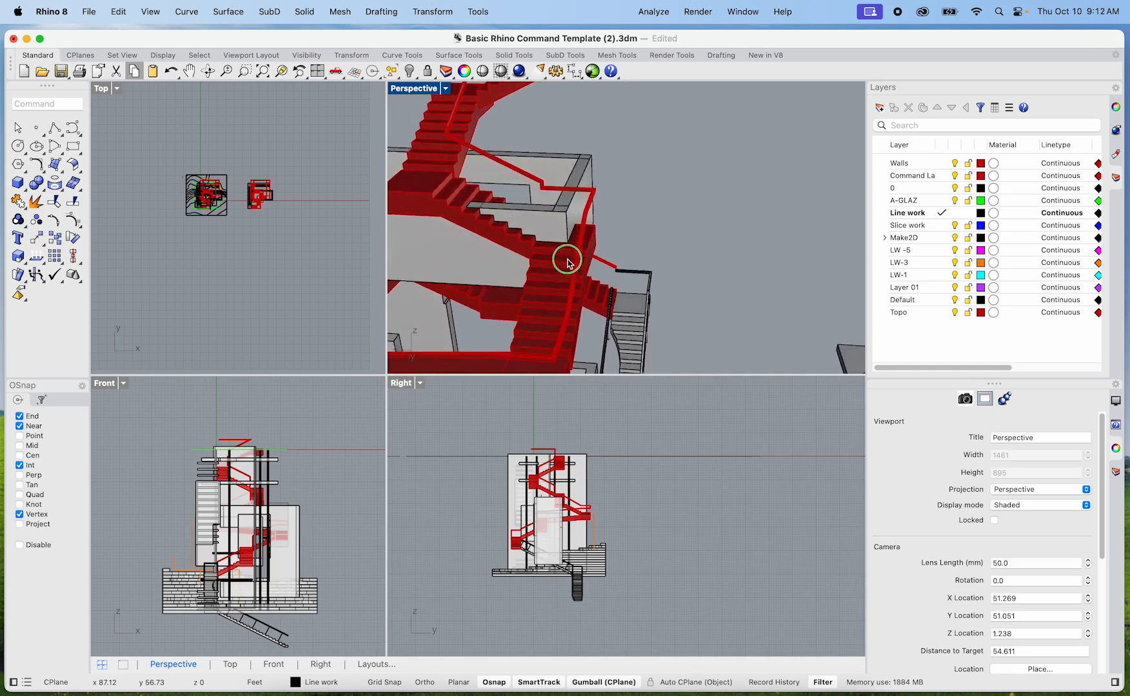
Step: Create a Make2D drawing of the split wall volume from the Front view, with hidden lines and grouped output on layer Make2D
click(518, 192)
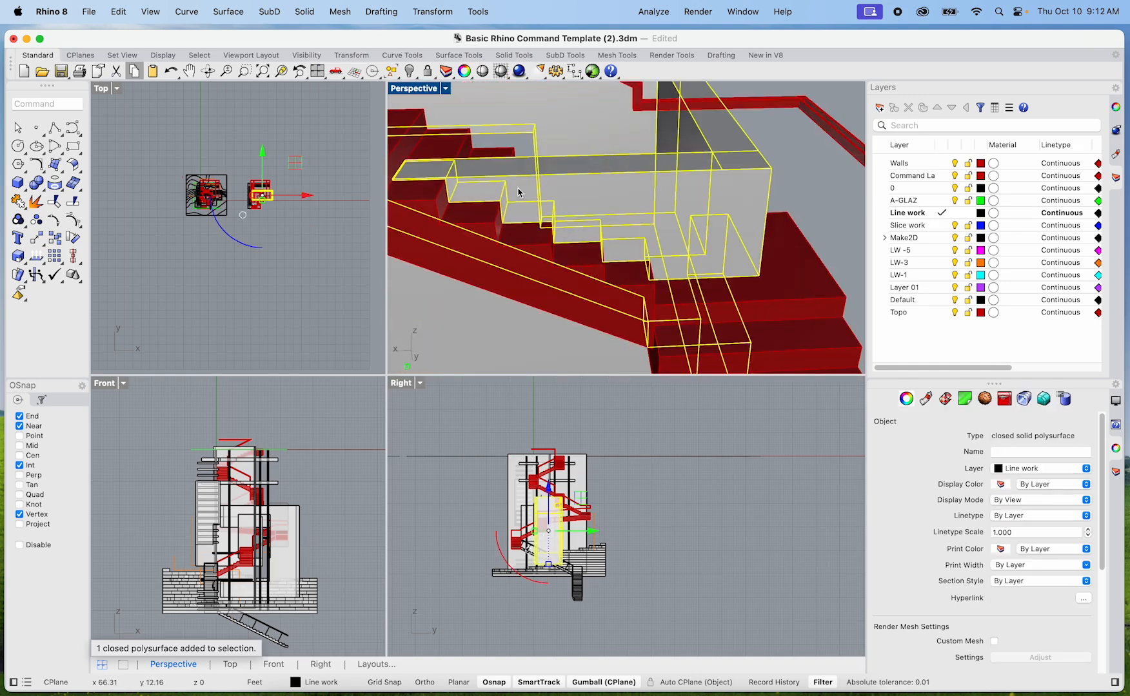
scroll(297, 531, up, 3)
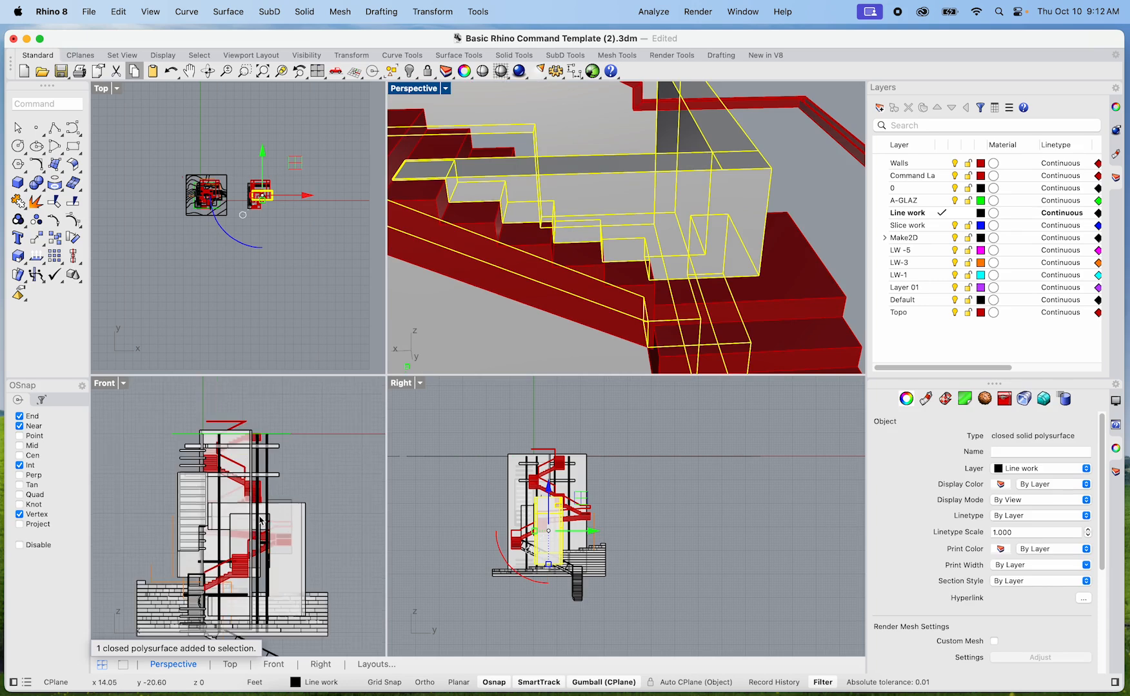
scroll(285, 522, down, 4)
scroll(285, 522, up, 6)
scroll(225, 488, up, 5)
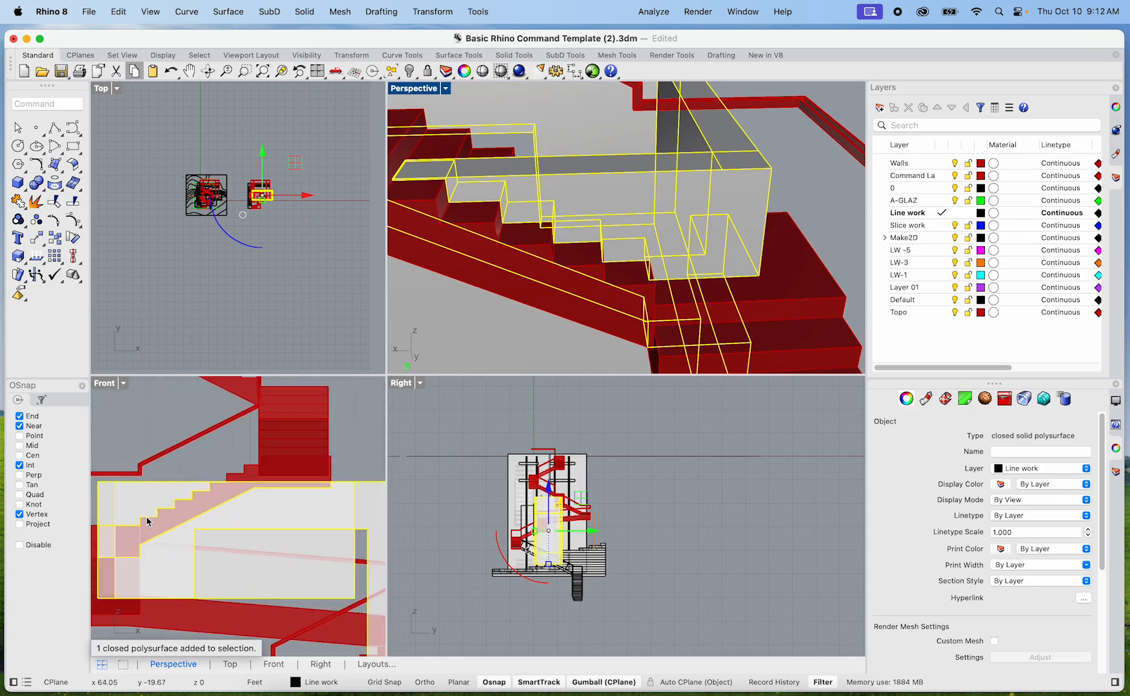
click(107, 389)
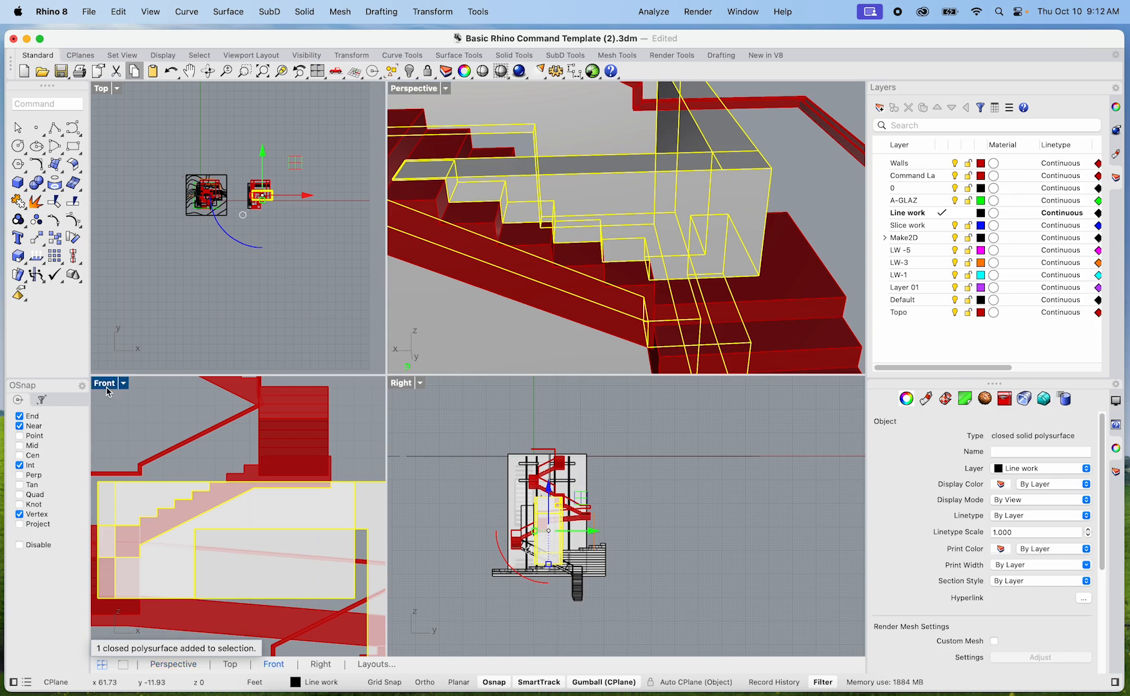
text(Make2D)
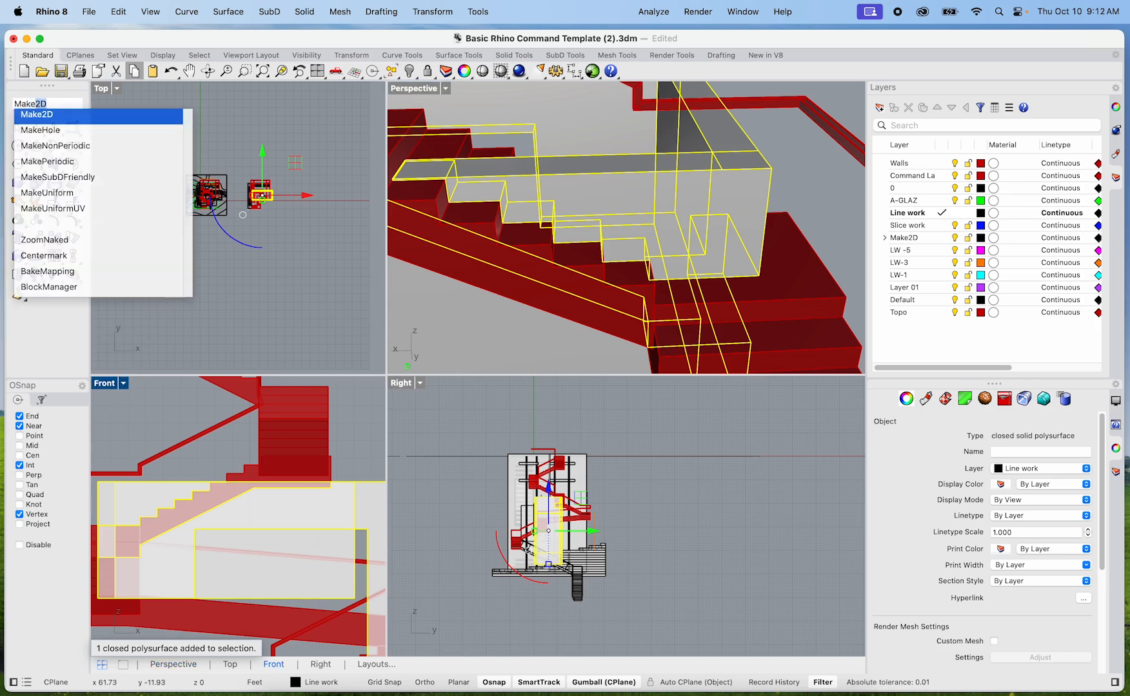
key(Return)
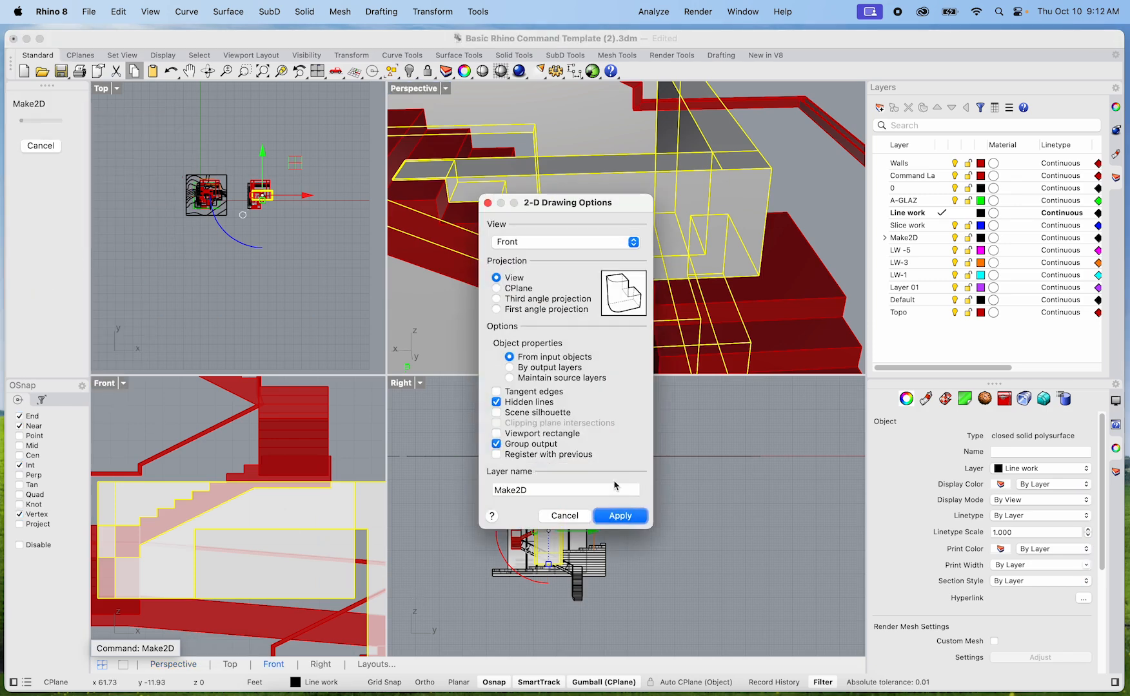
click(619, 516)
Step: Move the Make2D linework along the Y axis in plan to an empty area clear of the building
scroll(263, 271, up, 3)
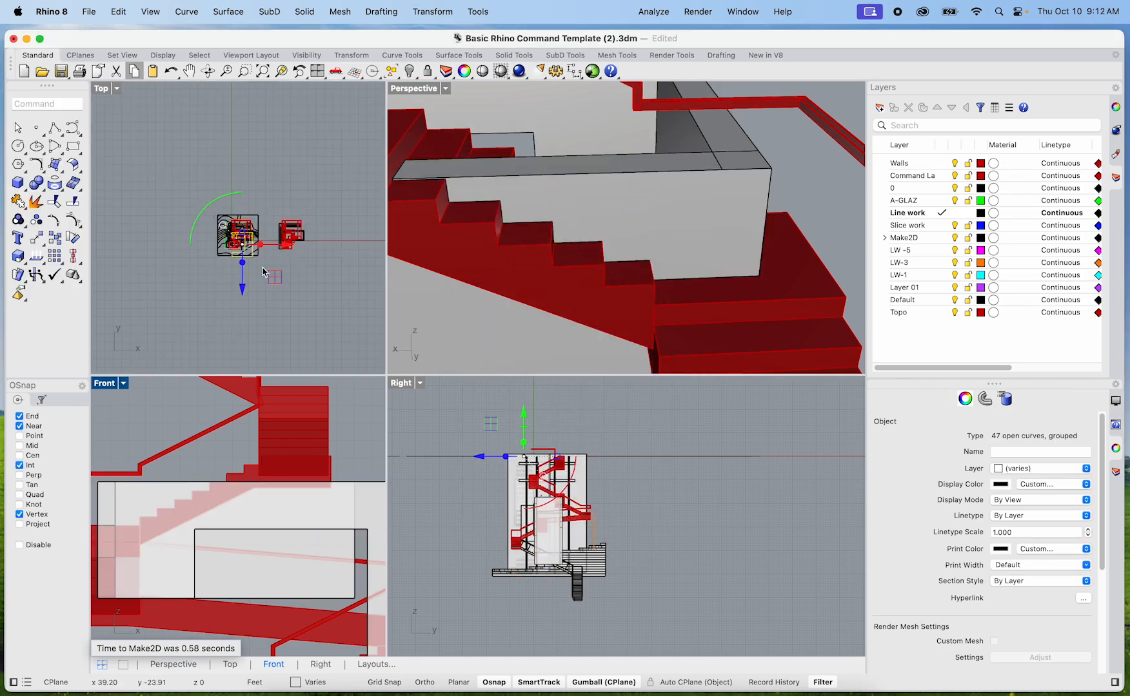
drag(242, 290, 260, 202)
scroll(260, 120, up, 4)
click(259, 120)
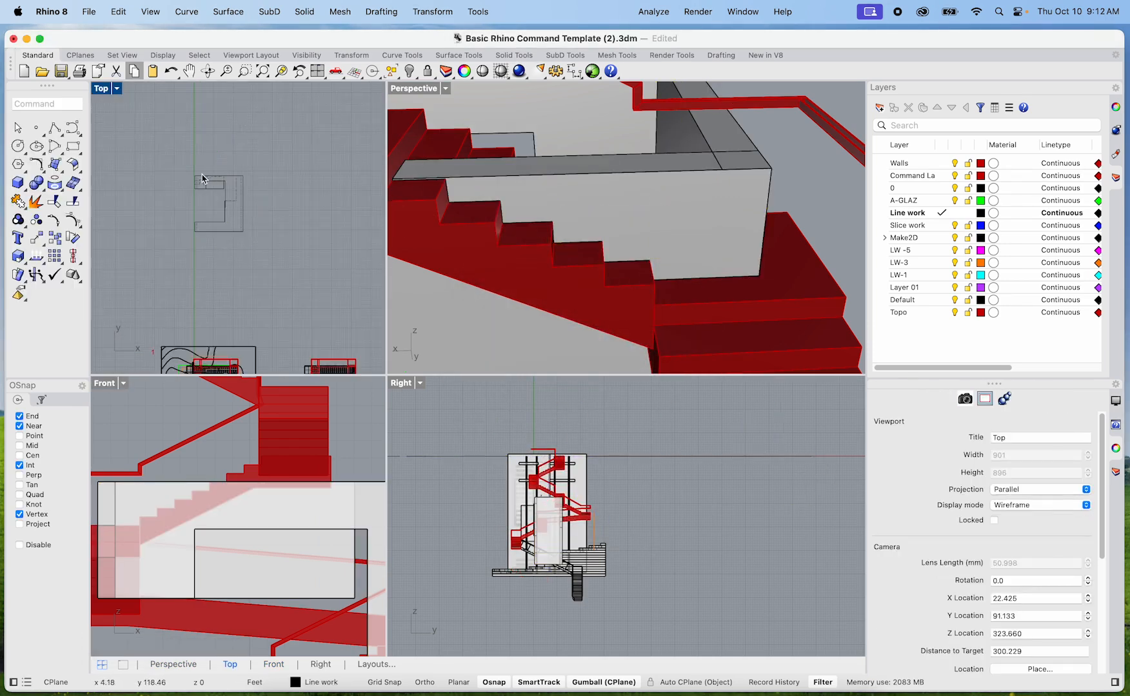
Step: Try to explode the grouped Make2D linework, and ungroup it into individual curves
scroll(200, 190, up, 5)
scroll(201, 196, up, 2)
click(226, 209)
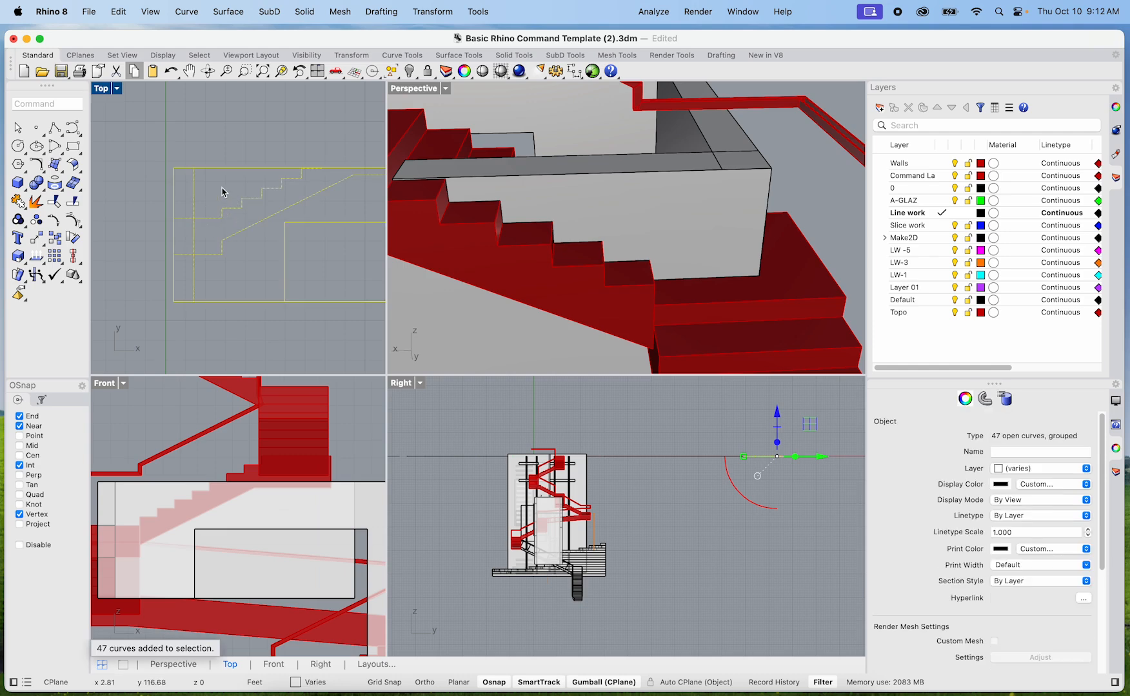
text(Explo)
key(Return)
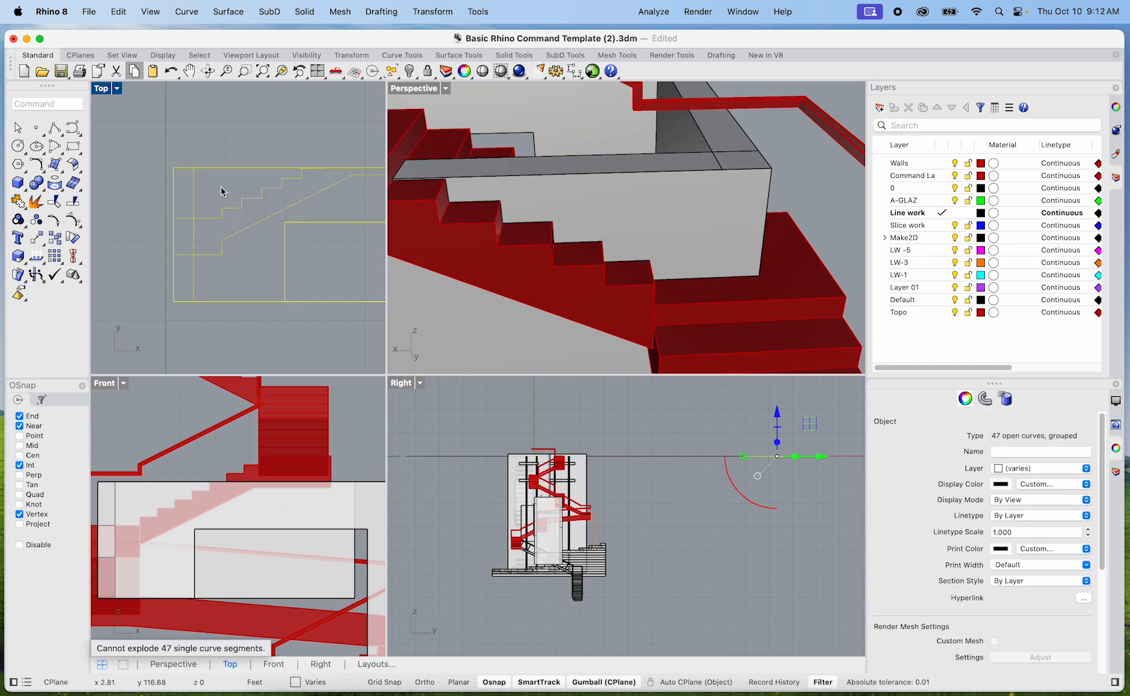
text(Ungr)
key(Return)
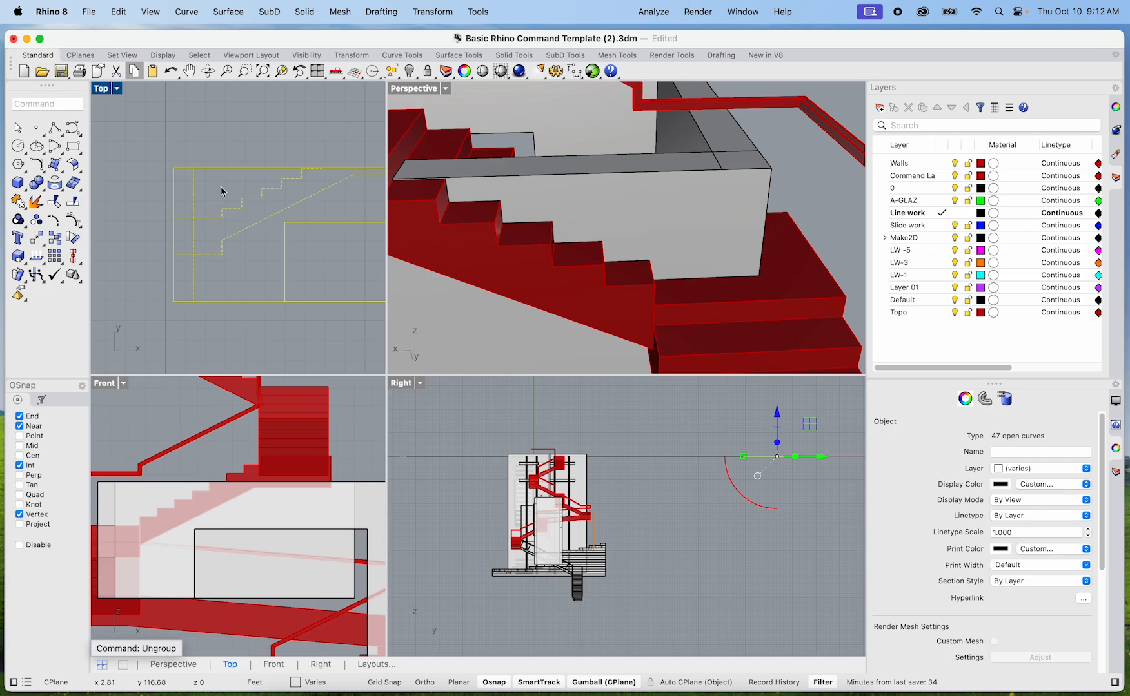
key(Escape)
Step: Delete most of the wall and opening outlines around the stair profile in the Make2D linework
click(243, 171)
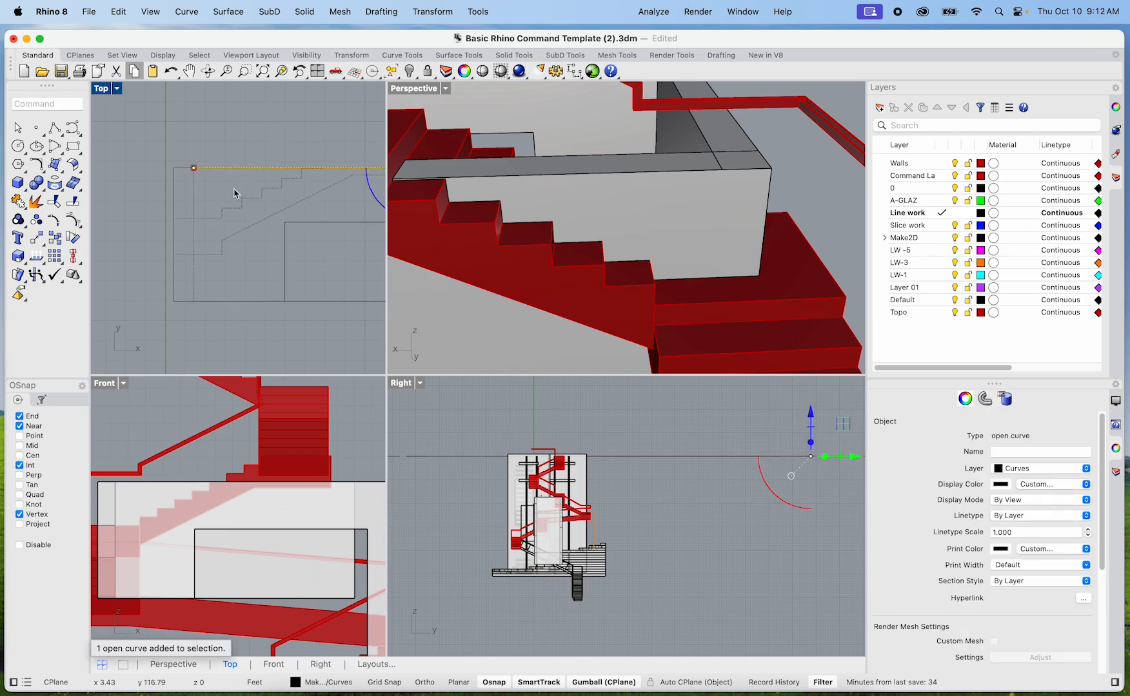
scroll(224, 201, down, 5)
key(Delete)
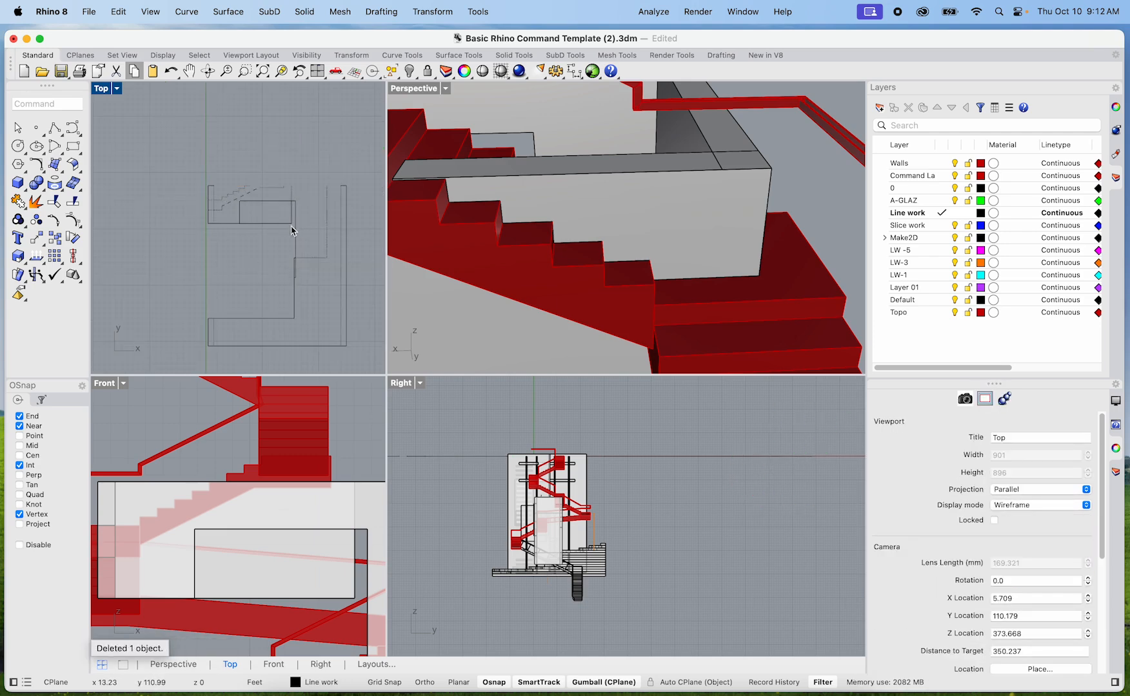
scroll(272, 222, right, 3)
drag(229, 205, 167, 204)
key(Delete)
key(Delete)
scroll(294, 180, up, 8)
drag(356, 214, 203, 125)
key(Delete)
scroll(318, 202, down, 5)
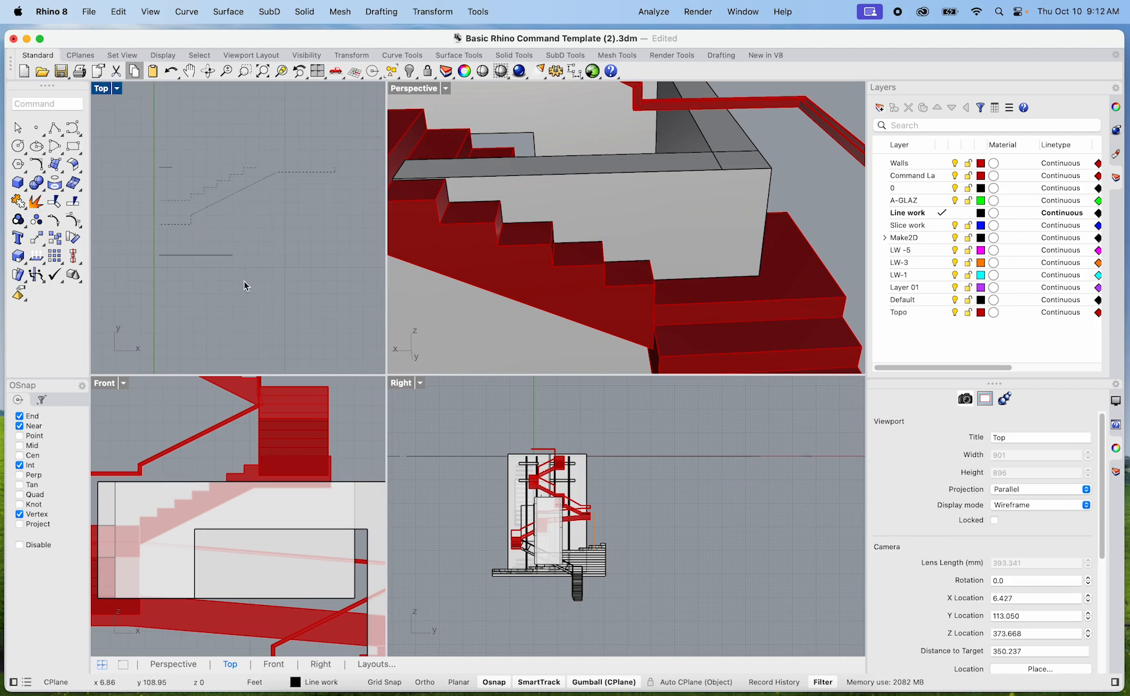
Step: Delete the sloped stair underside and the remaining stray lines, keeping only the stepped tread-and-riser profile
drag(171, 234, 170, 233)
key(Delete)
drag(345, 193, 154, 166)
key(Delete)
key(Delete)
scroll(177, 159, up, 4)
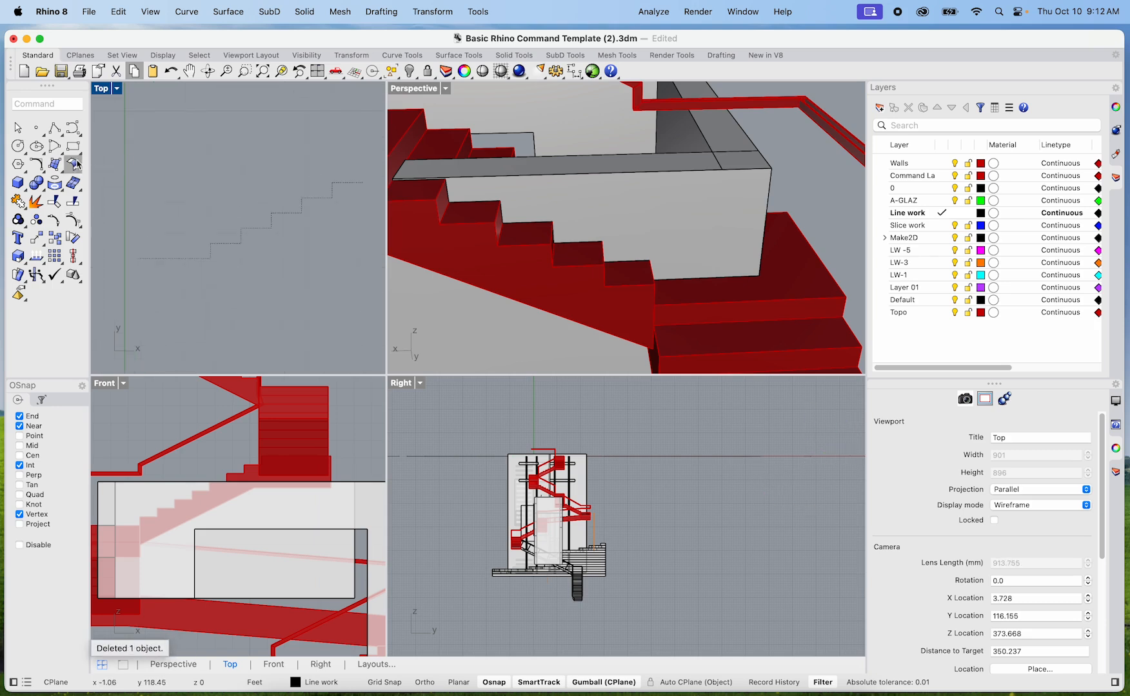
Step: Trace the stepped stair profile with one polyline, from the highest tread down to the far end of the lowest line
click(56, 129)
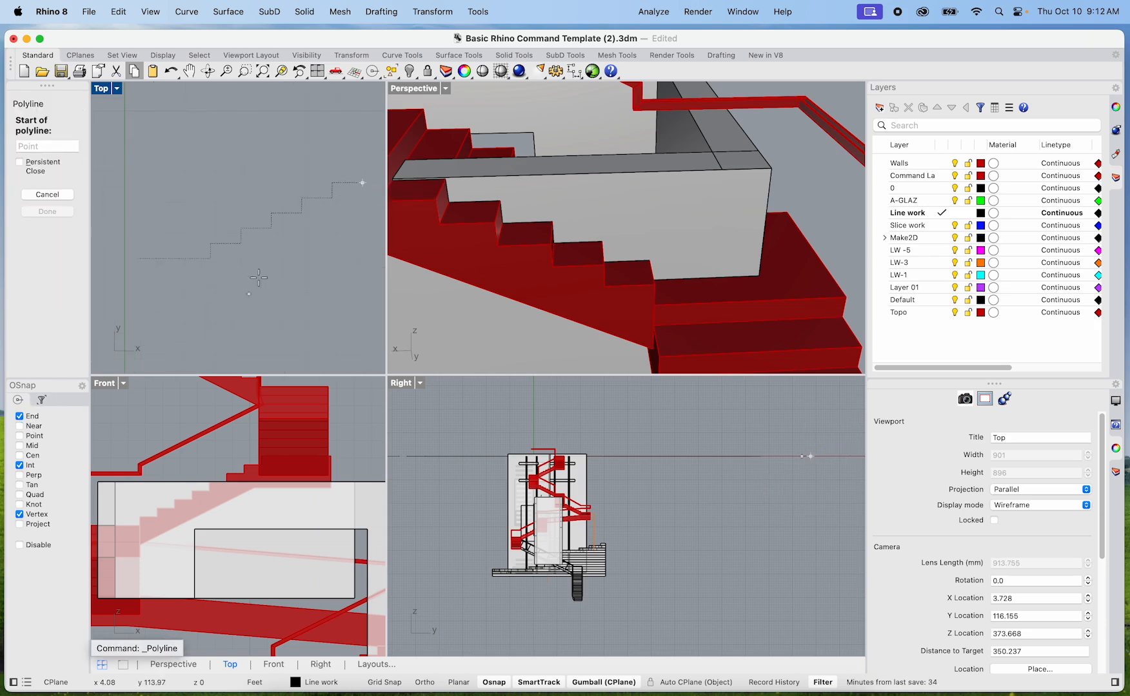
click(328, 183)
click(329, 183)
click(331, 197)
click(301, 197)
click(301, 213)
click(271, 213)
click(271, 227)
click(240, 228)
click(240, 243)
click(210, 243)
click(210, 258)
click(145, 258)
key(Return)
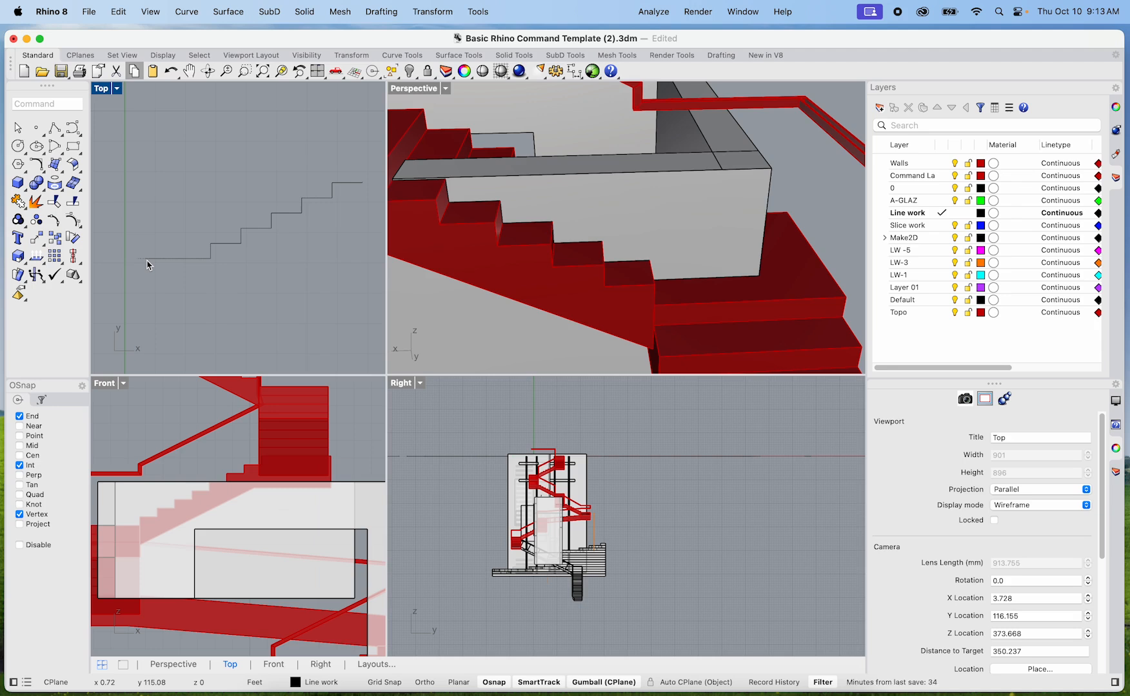
Step: Move the stepped polyline from the end of its lowest segment to the upper outer corner of the copied wall volume
click(318, 201)
click(372, 245)
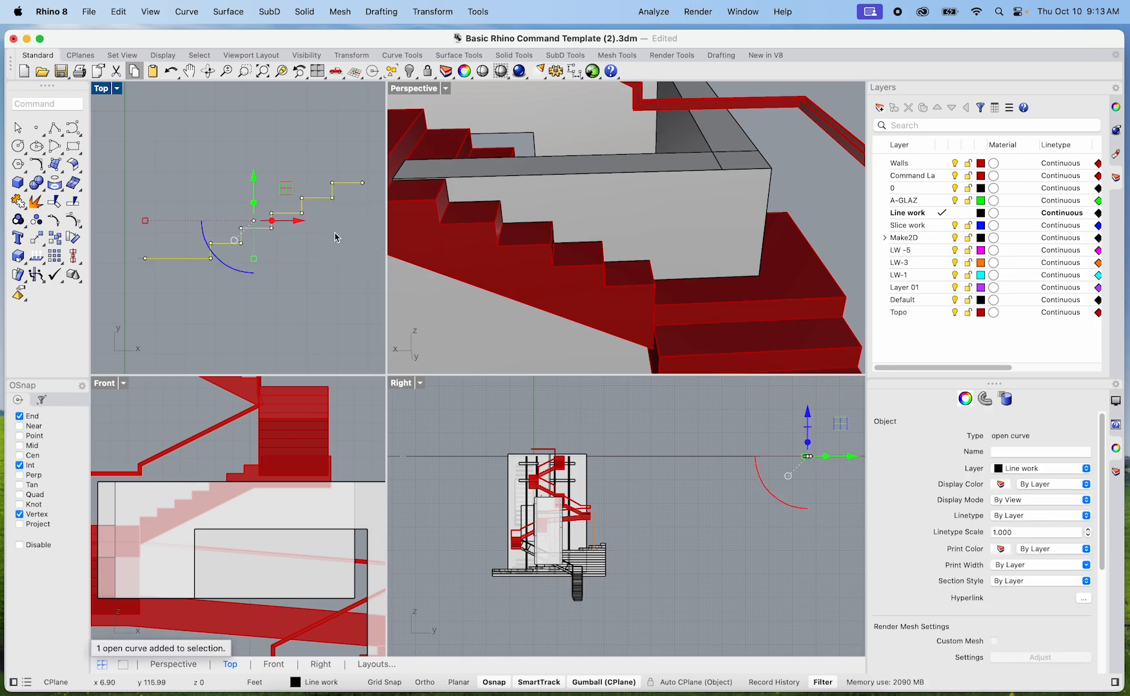
scroll(635, 181, down, 5)
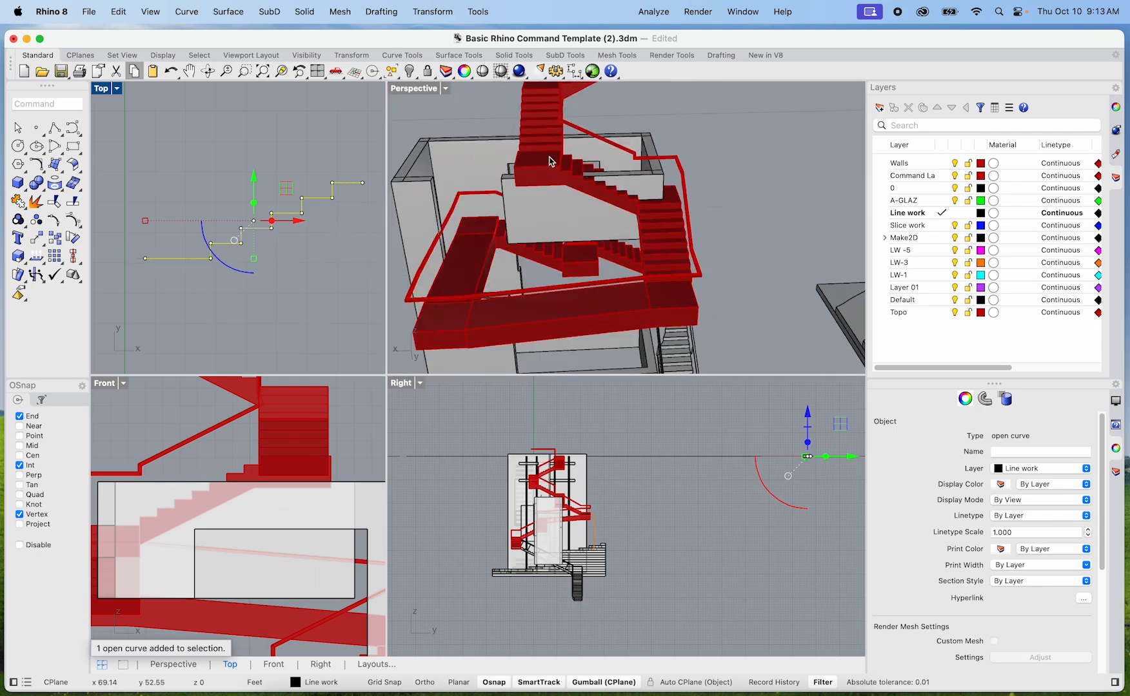
scroll(549, 156, down, 3)
scroll(624, 164, down, 6)
shift+right_drag(693, 193, 611, 265)
scroll(611, 294, up, 6)
shift+right_drag(682, 317, 606, 254)
text(m)
key(Return)
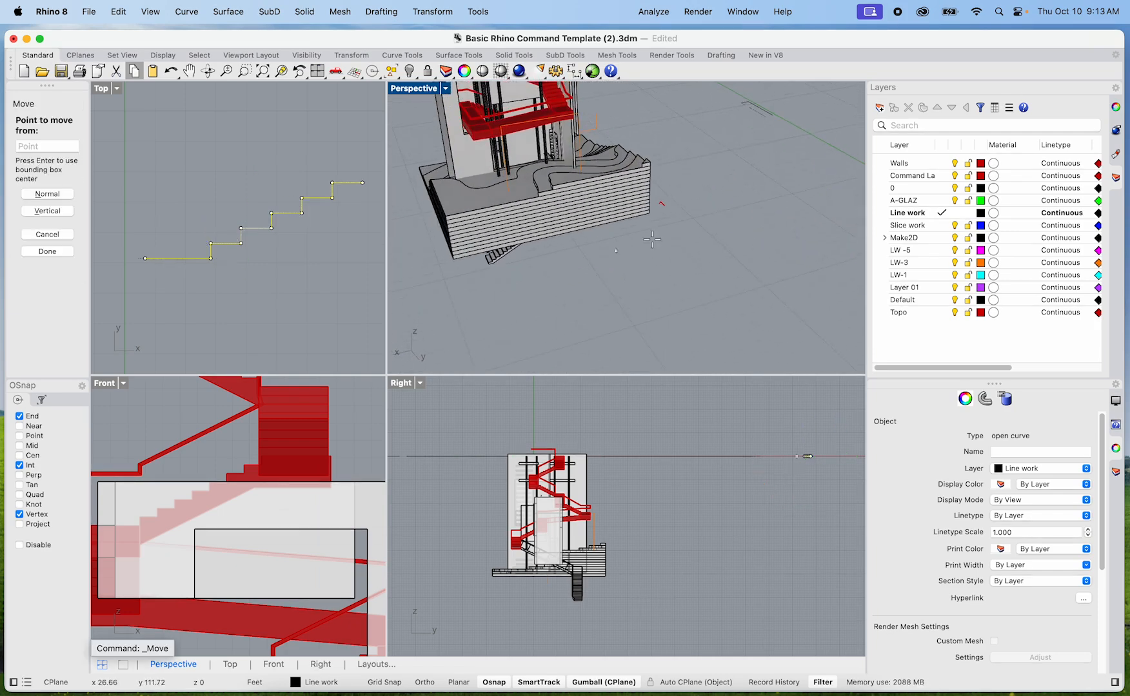
scroll(658, 236, down, 8)
scroll(722, 211, up, 8)
scroll(664, 297, up, 4)
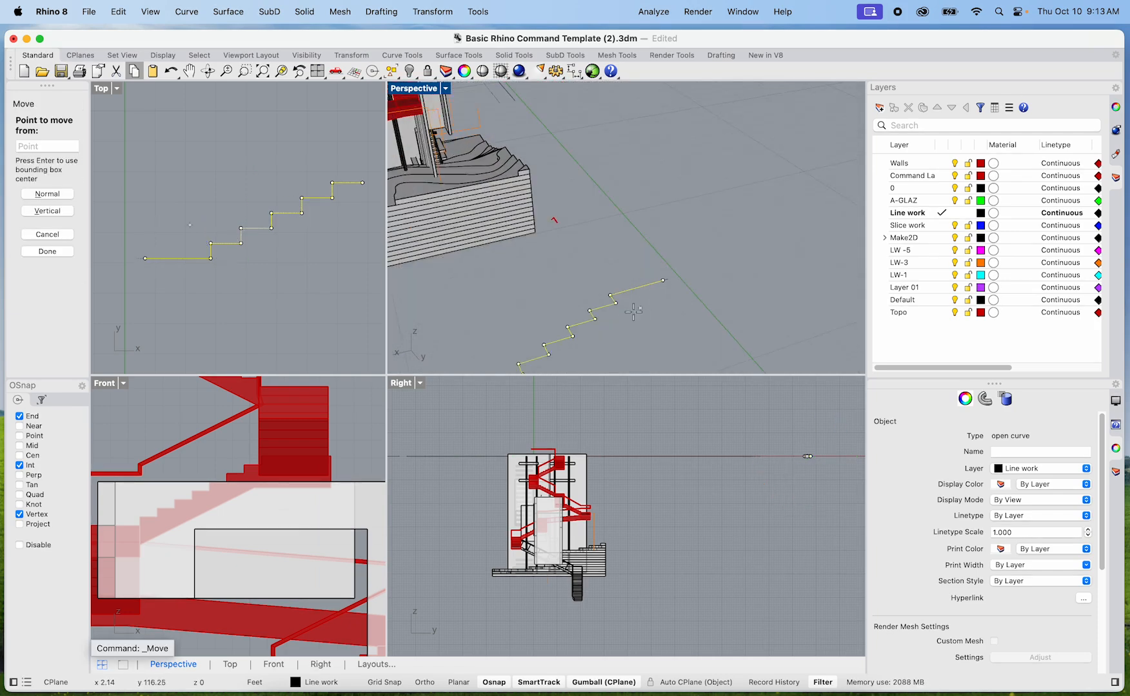
right_drag(629, 312, 644, 289)
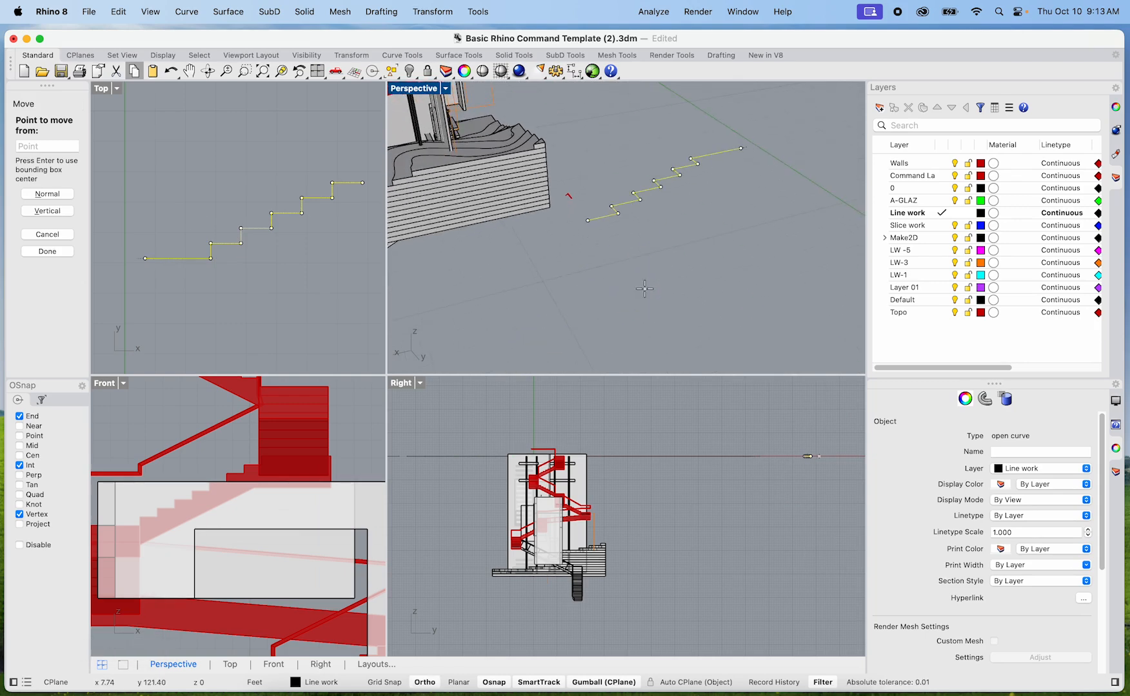
click(740, 148)
scroll(603, 177, down, 5)
scroll(599, 193, up, 10)
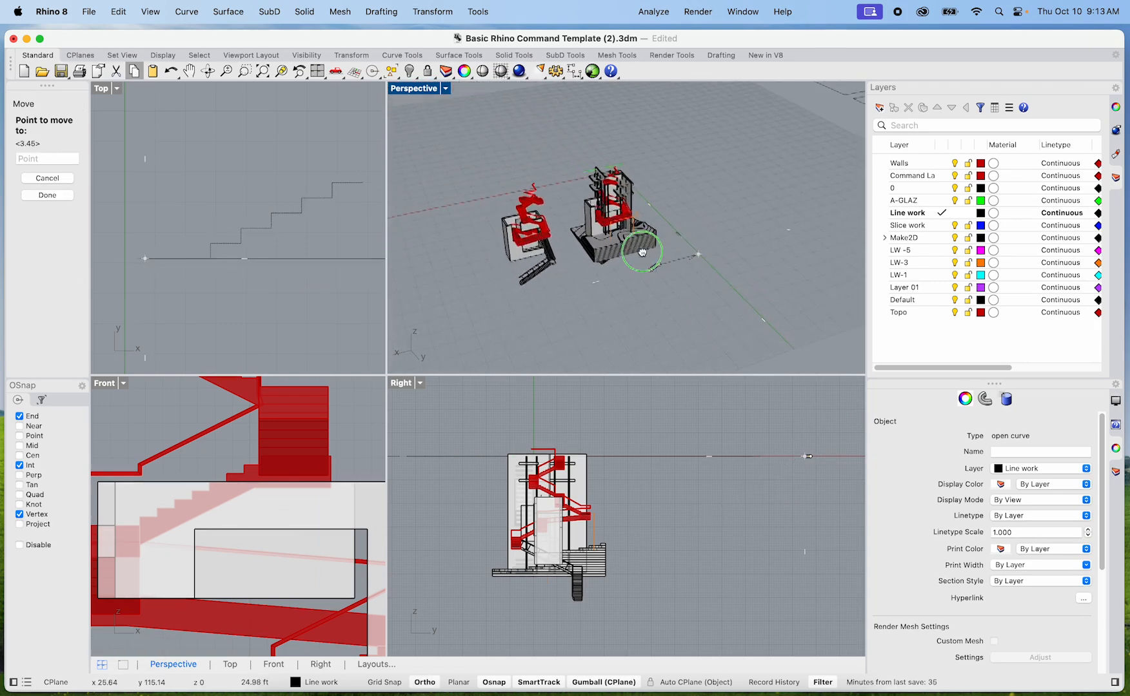
mouse_move(639, 217)
shift+right_down()
mouse_move(623, 244)
mouse_move(648, 226)
shift+right_up()
click(623, 216)
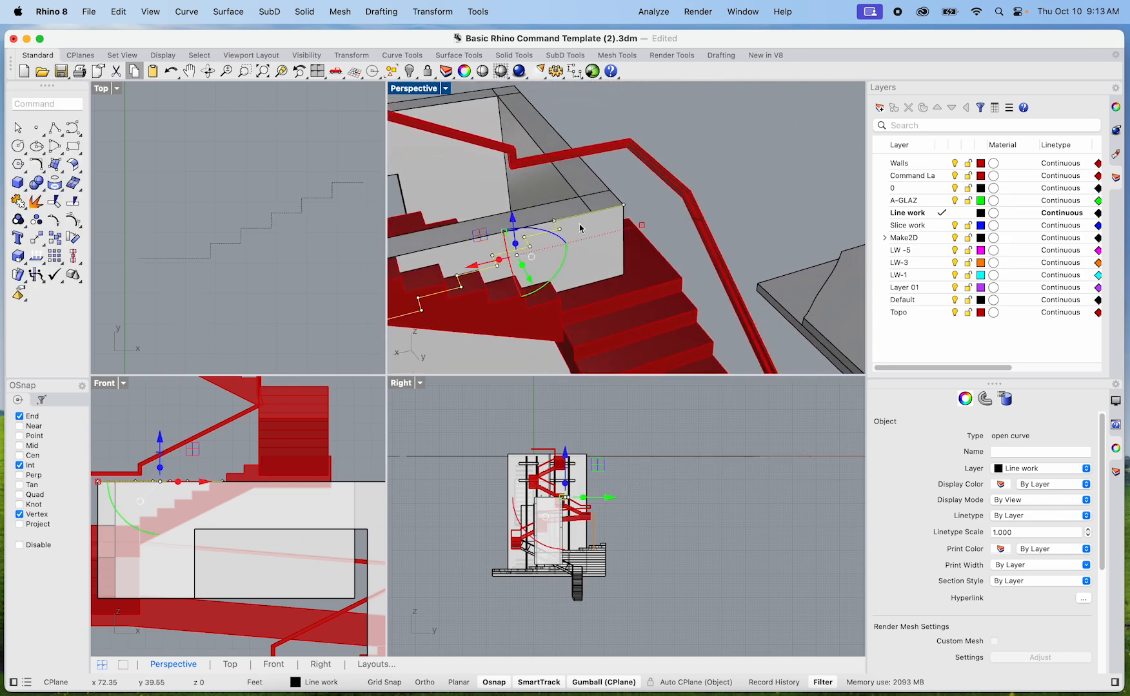
Step: Rotate the stepped polyline upright and move it from its upper step corner onto the matching corner of the wall's stair cut
mouse_move(529, 274)
mouse_down()
mouse_move(522, 316)
mouse_move(523, 243)
mouse_move(523, 278)
mouse_up()
shift+right_drag(535, 271, 574, 252)
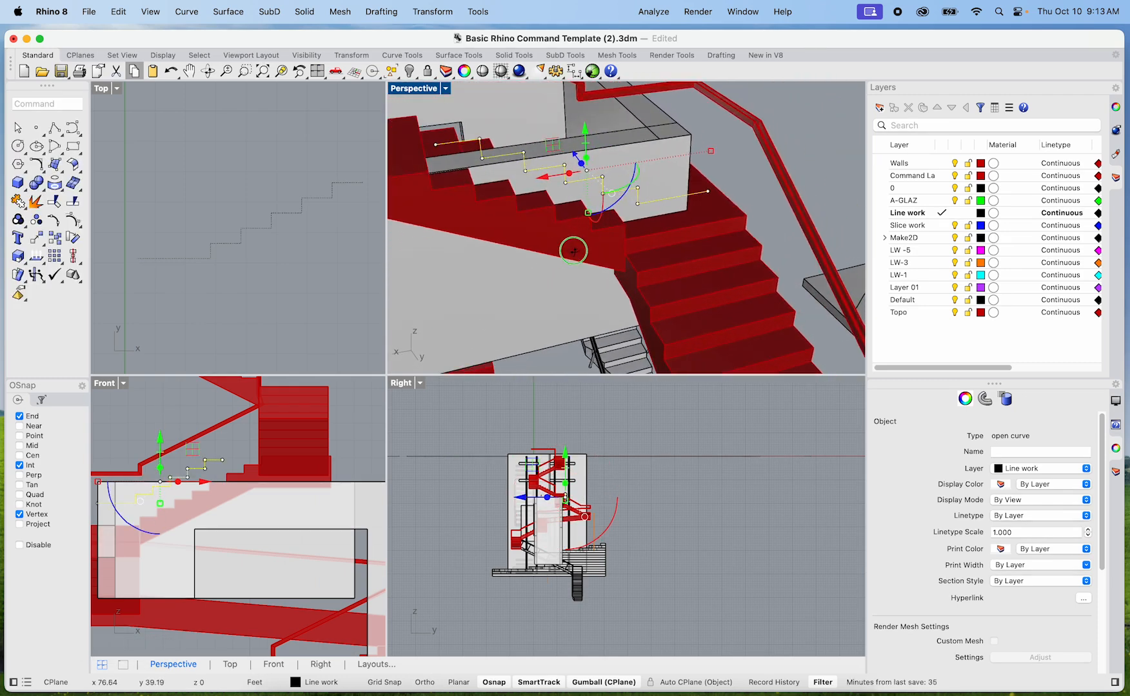
scroll(490, 158, up, 3)
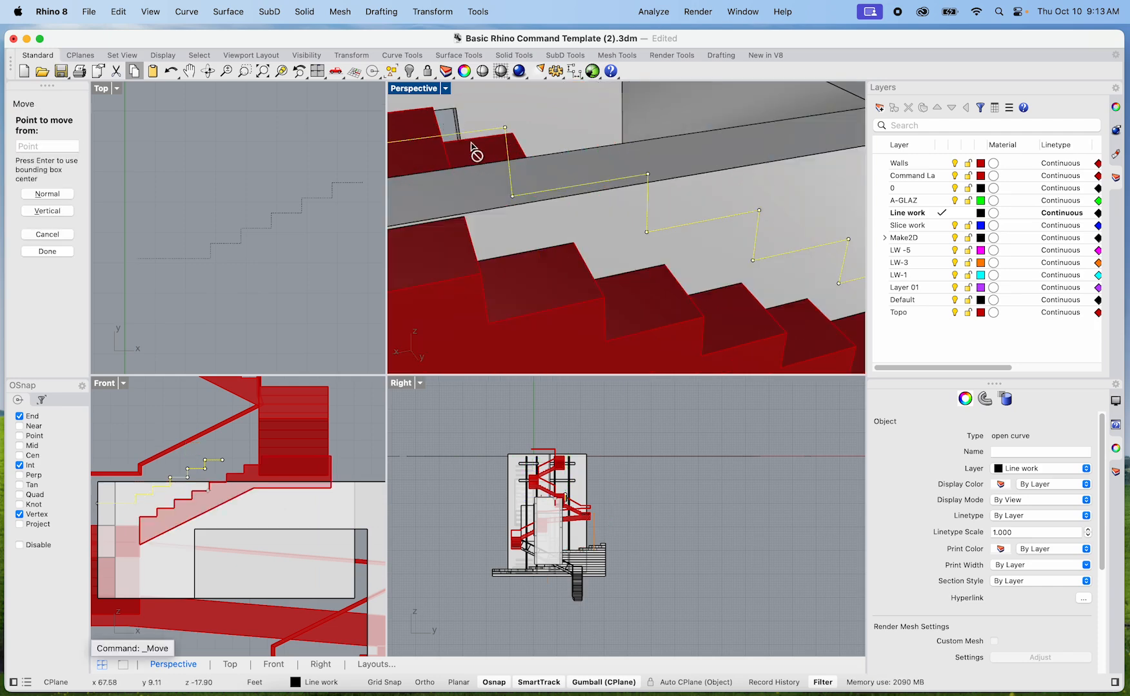
click(505, 127)
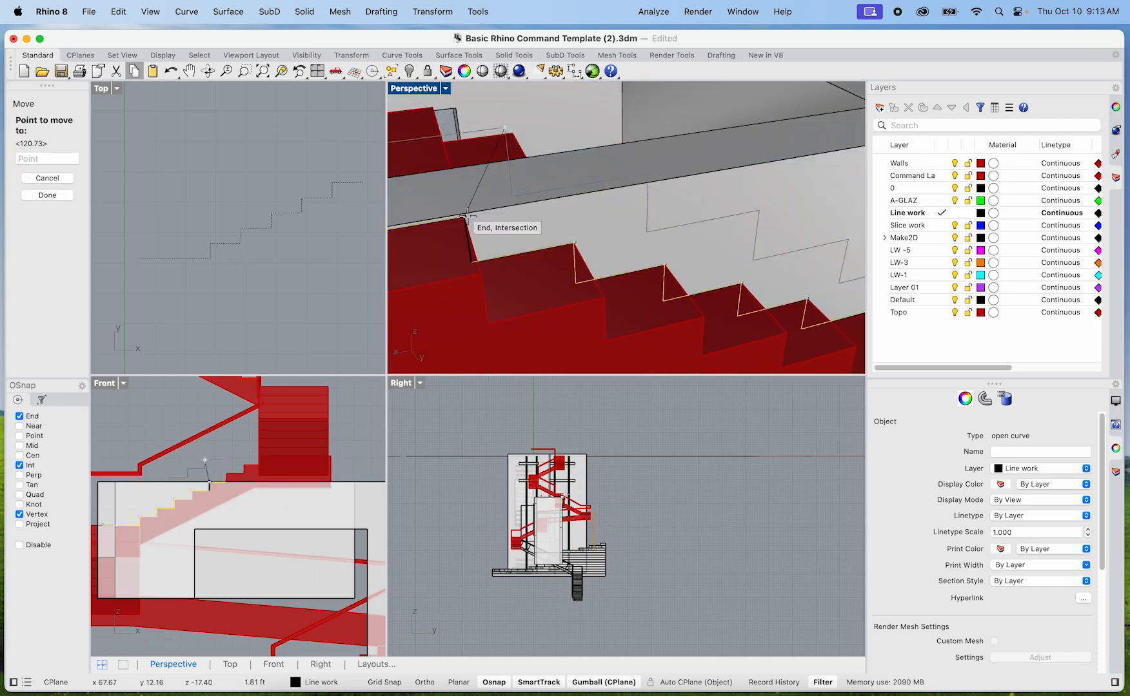
scroll(468, 220, up, 3)
scroll(468, 223, down, 3)
scroll(469, 222, up, 2)
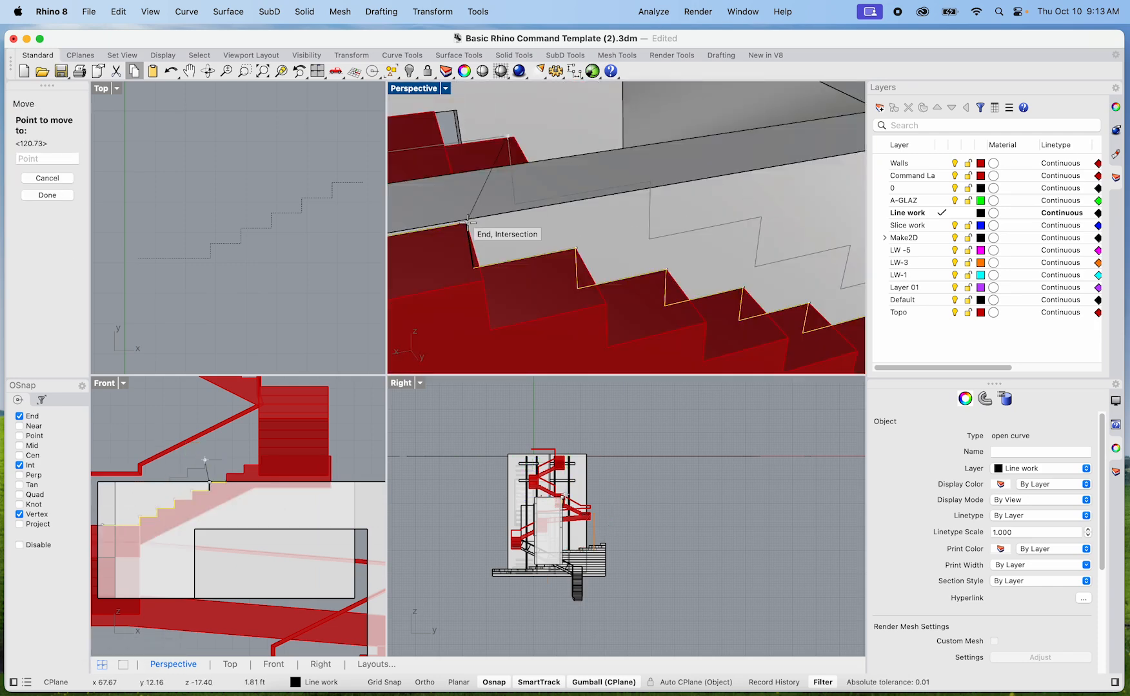
click(469, 222)
scroll(496, 241, down, 5)
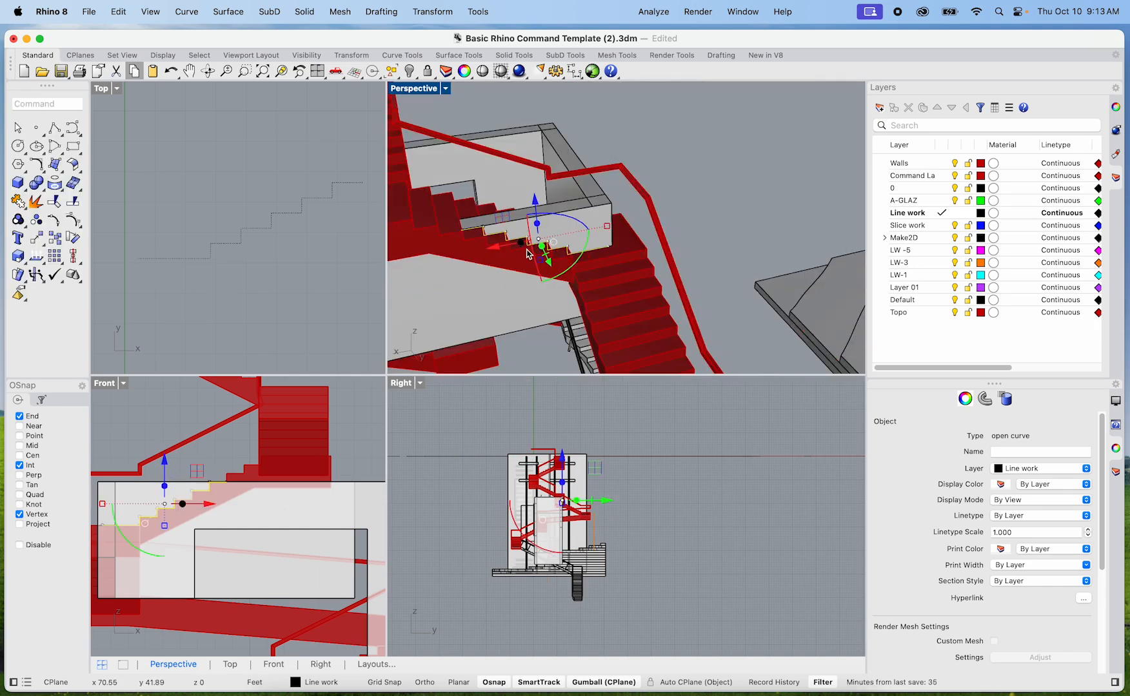
Step: Pull the stepped polyline outward, clear of the copied wall volume, and select the wall volume to inspect its stair cut
drag(547, 263, 578, 300)
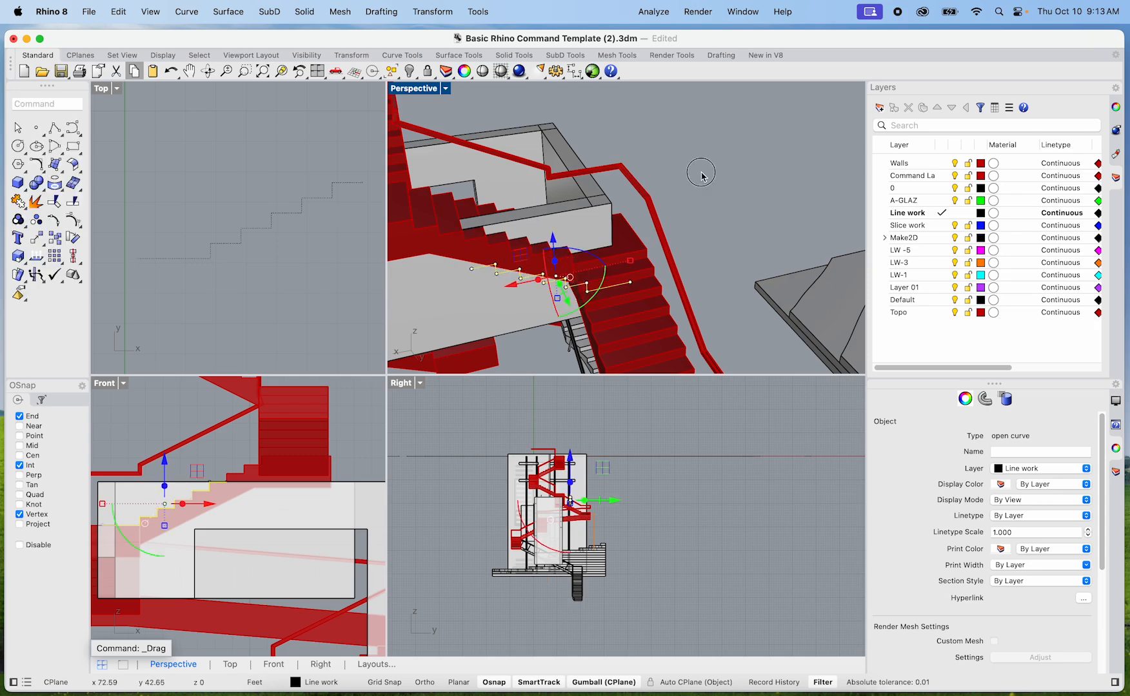
click(682, 187)
click(573, 218)
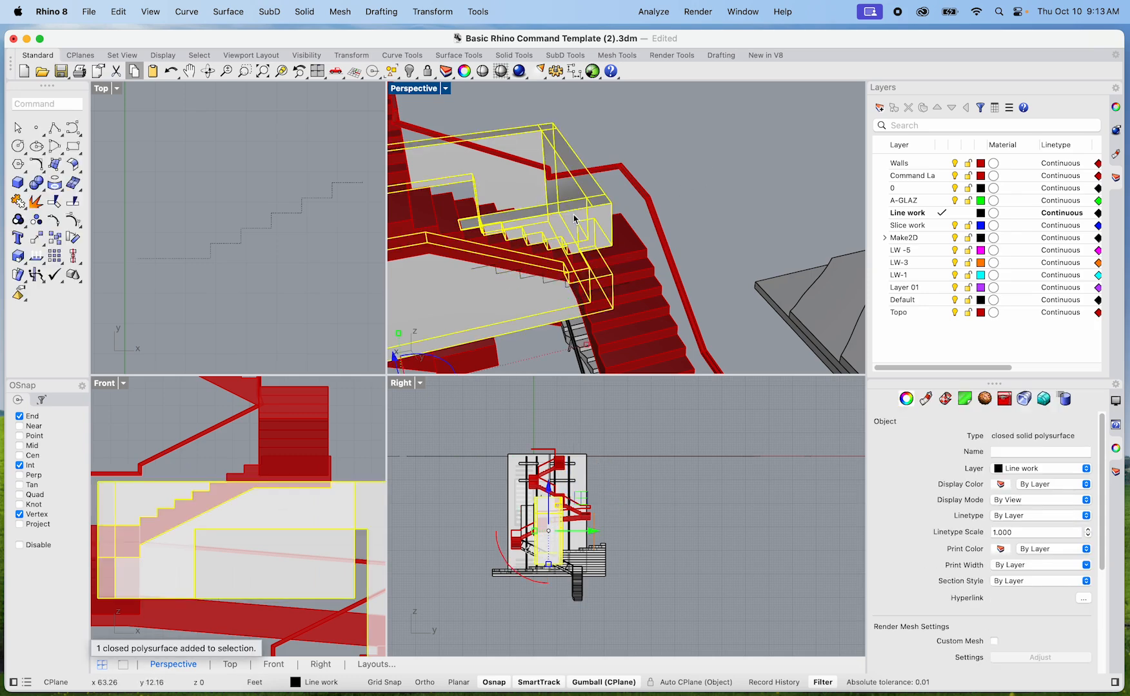
scroll(516, 239, up, 2)
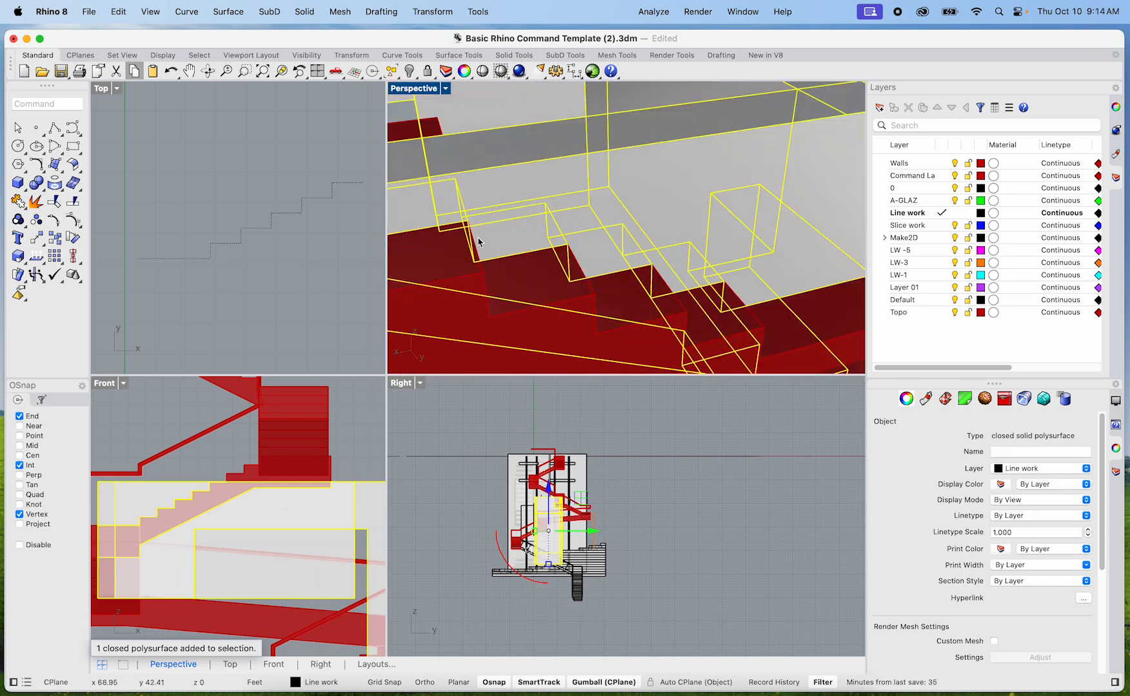
scroll(483, 241, up, 2)
right_drag(493, 264, 565, 287)
scroll(563, 292, down, 4)
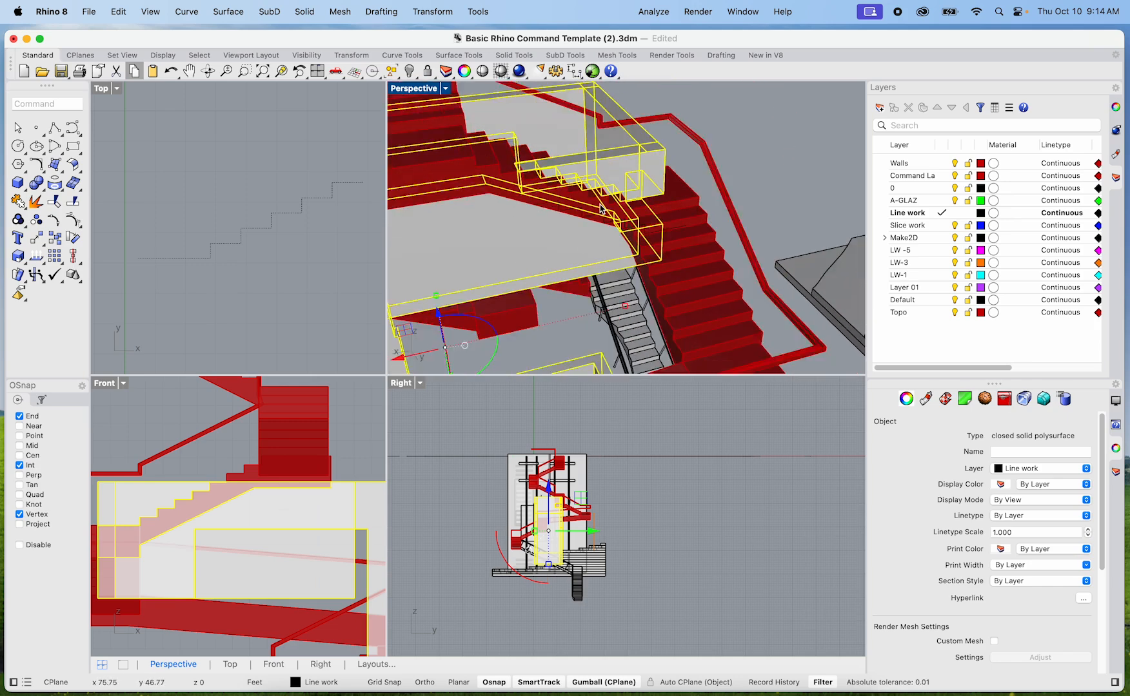
scroll(558, 276, up, 3)
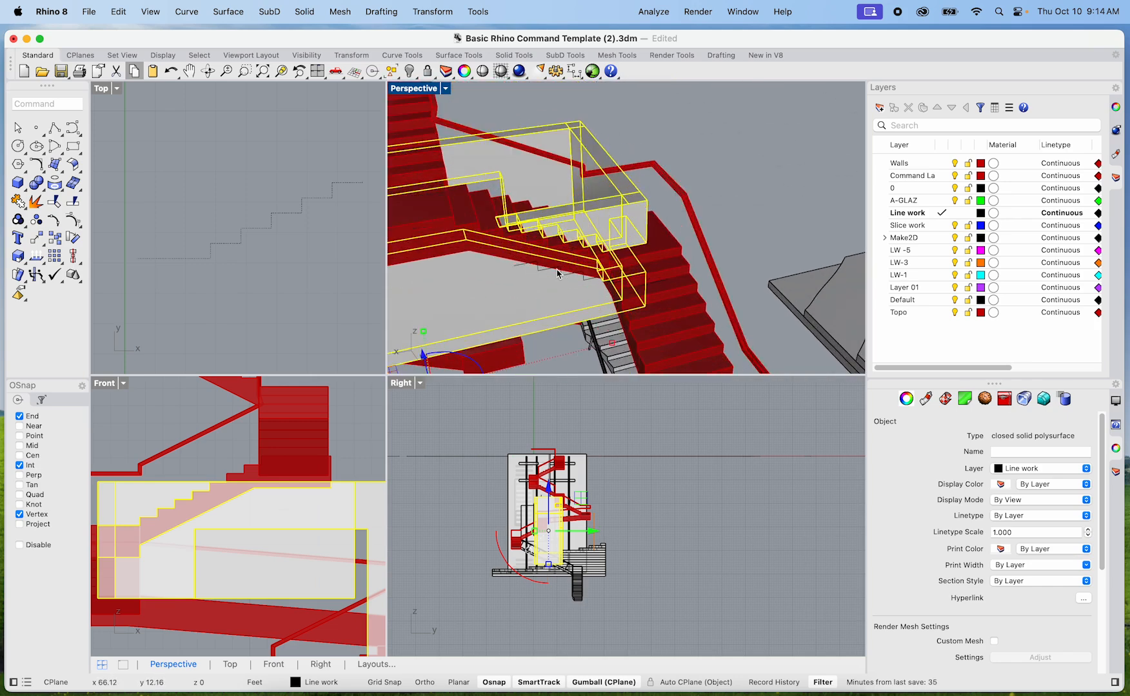
Step: Try hiding the surrounding walls, stairs and railings to isolate the stair piece, and undo the hide
click(557, 271)
click(552, 275)
click(548, 274)
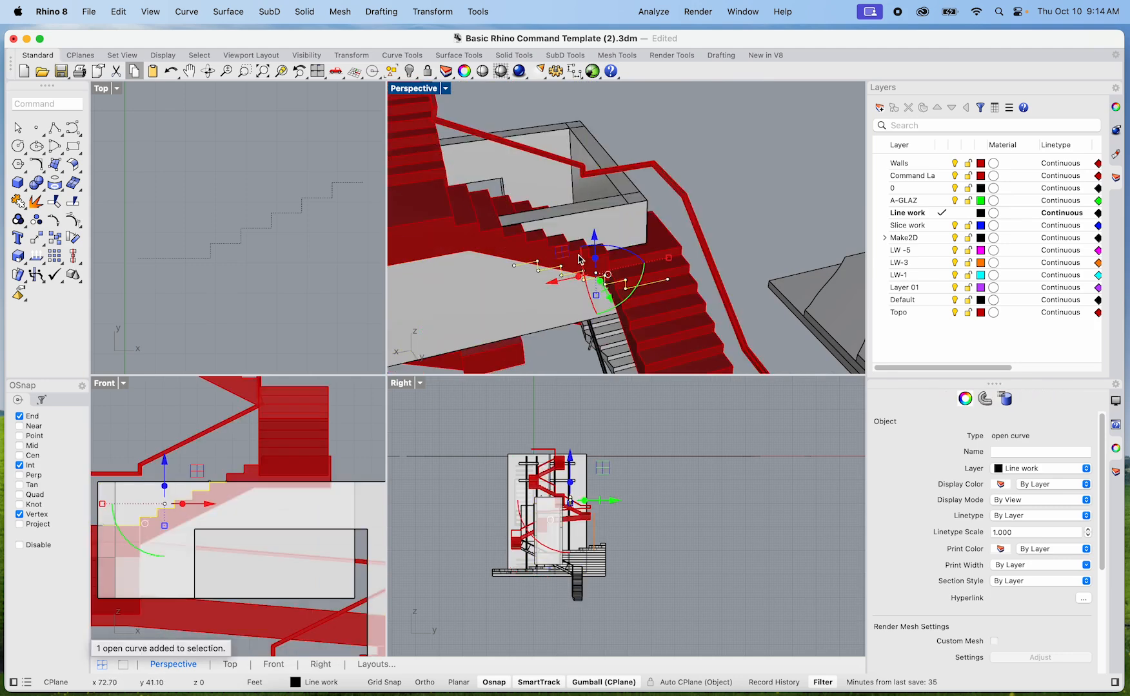
shift+right_drag(584, 248, 634, 183)
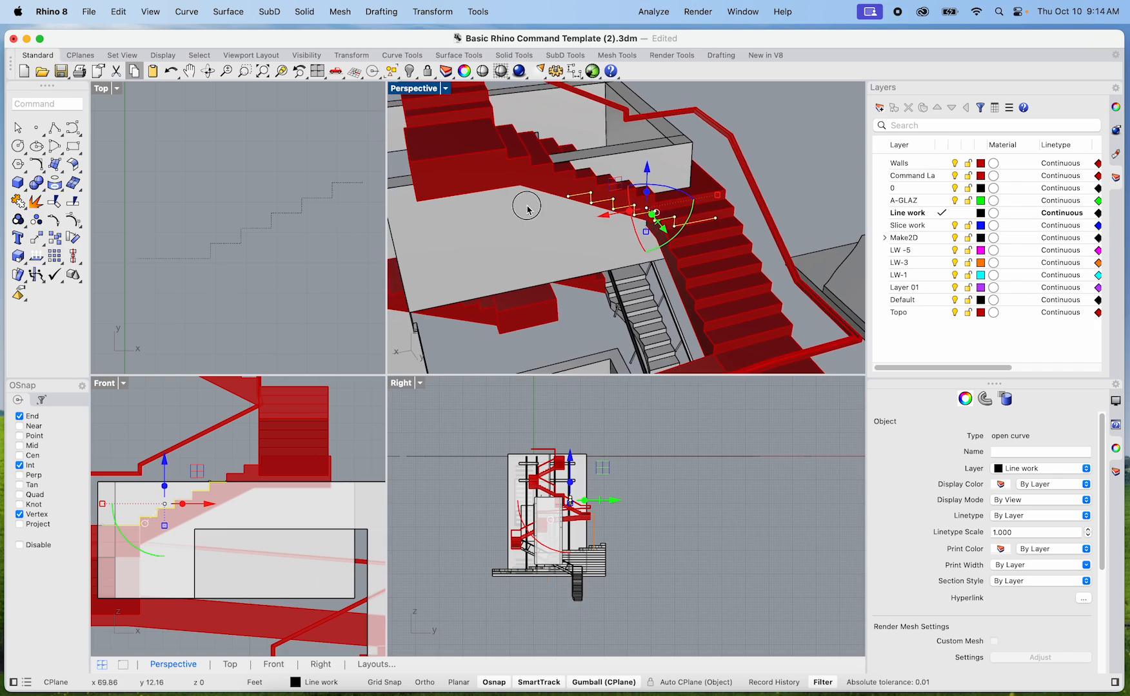
click(527, 209)
click(722, 244)
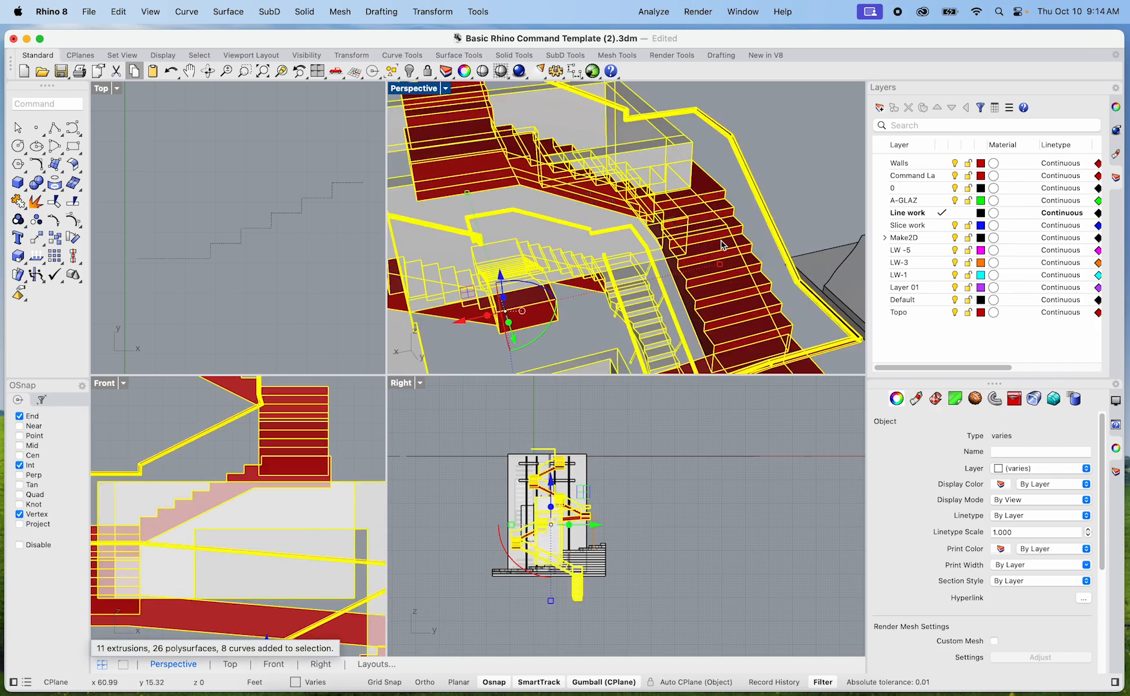
text(hide)
key(Return)
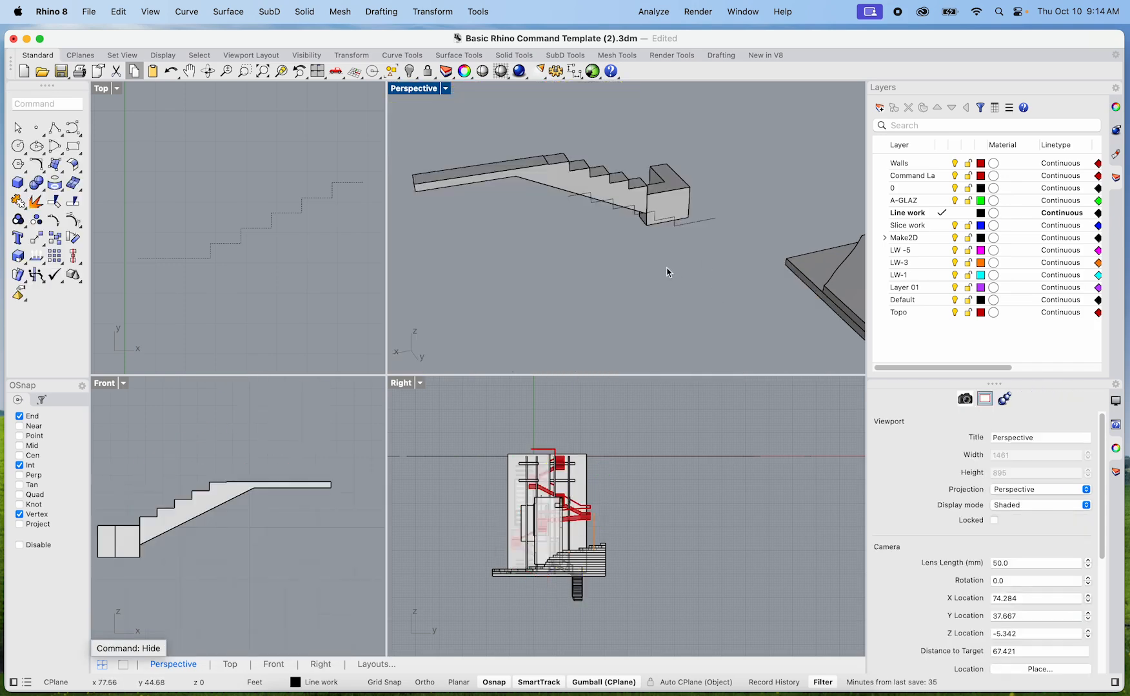
right_drag(667, 271, 676, 294)
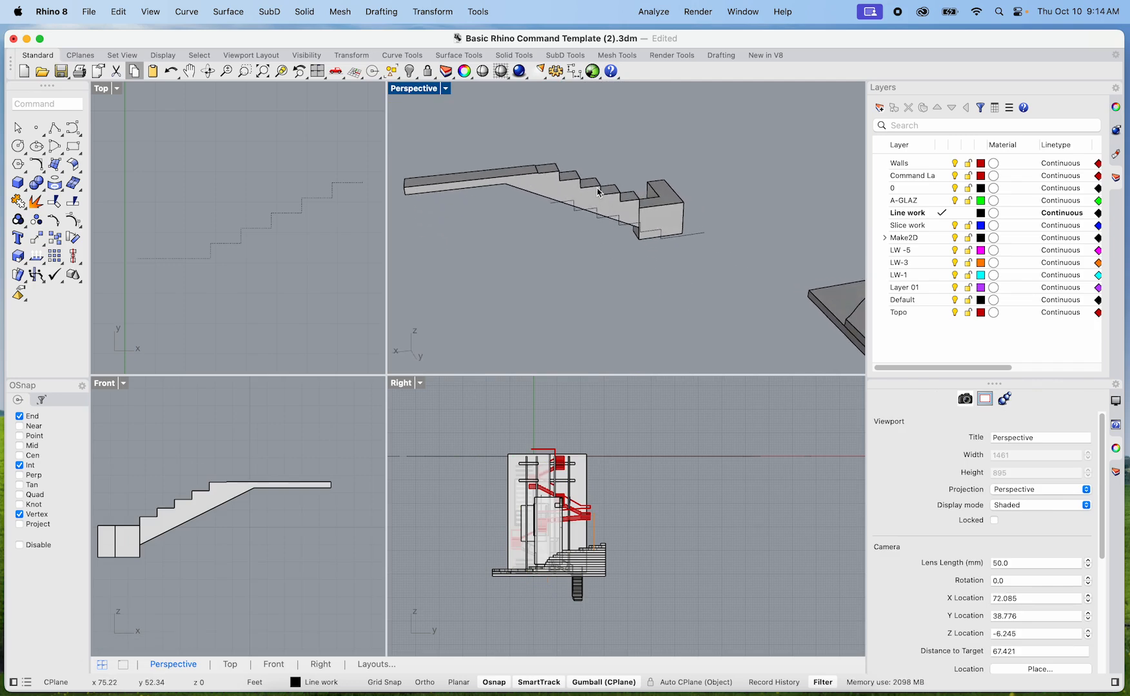
key(super+z)
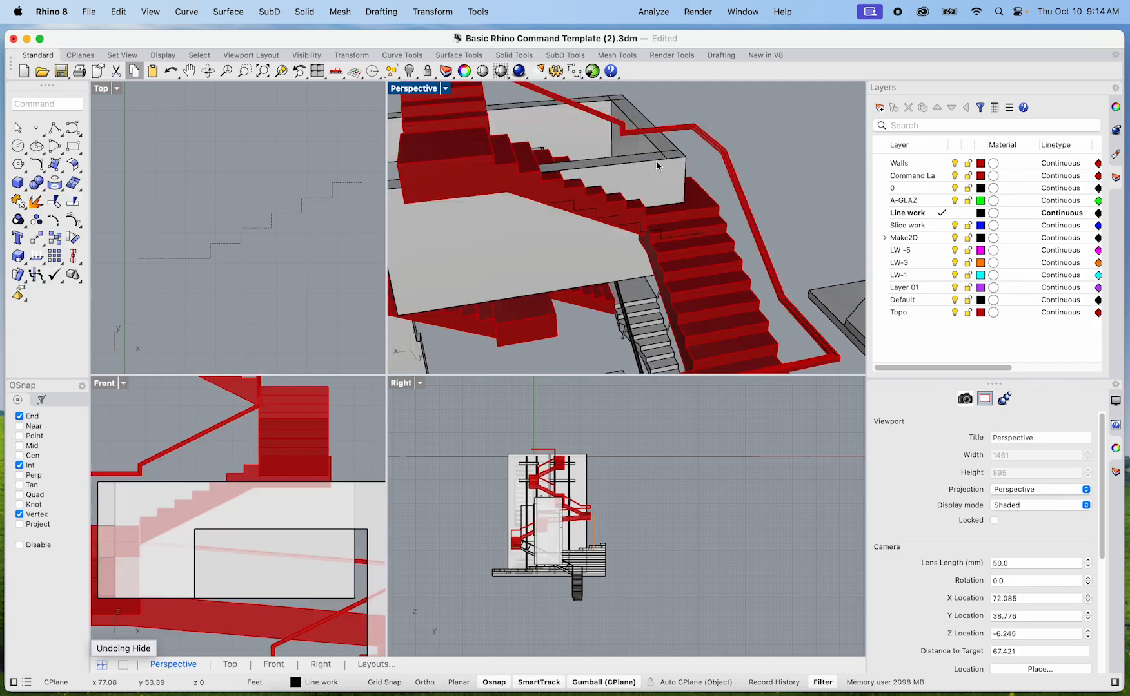
click(675, 219)
scroll(675, 219, up, 3)
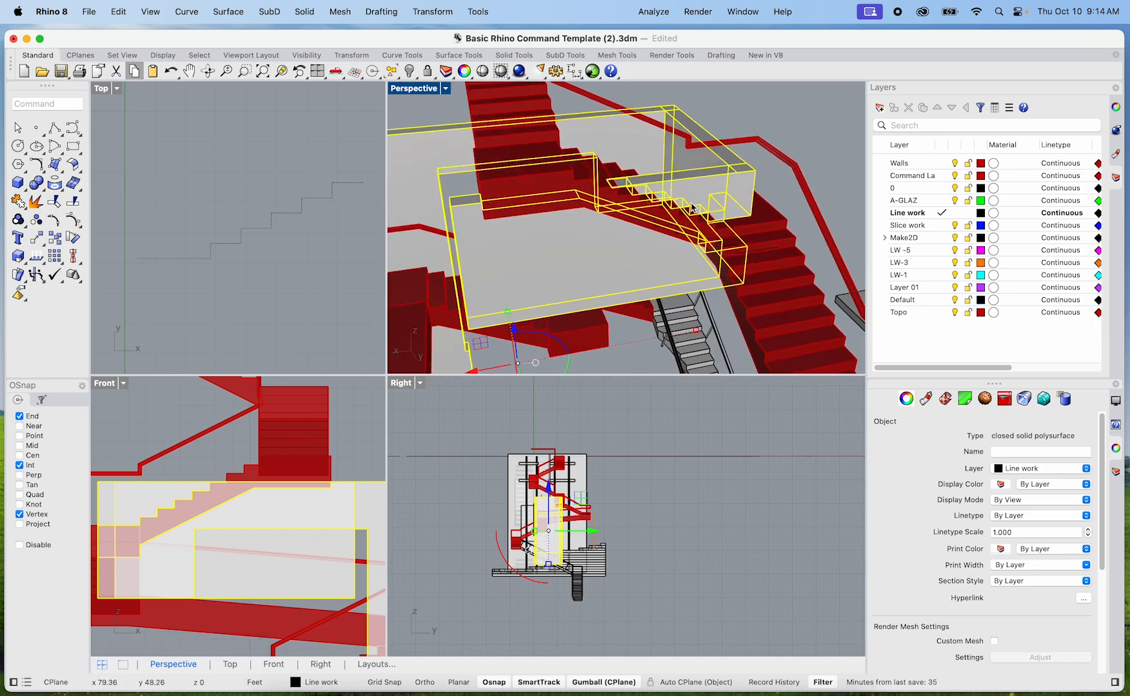
click(829, 142)
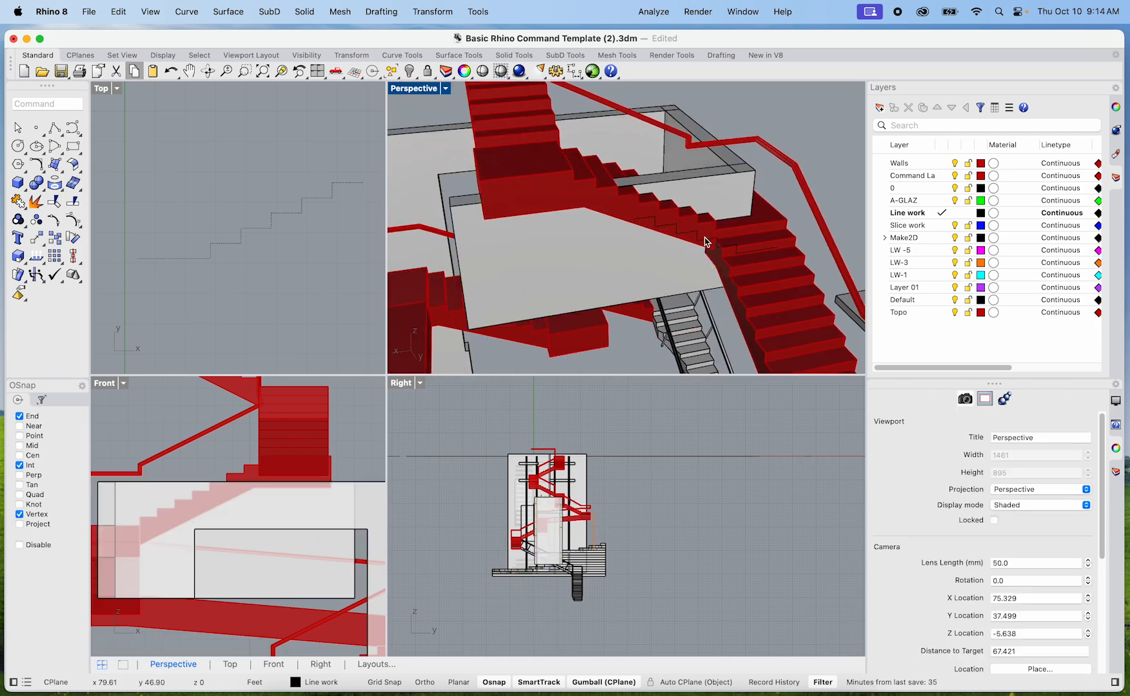
scroll(693, 245, up, 5)
scroll(691, 257, down, 10)
click(682, 255)
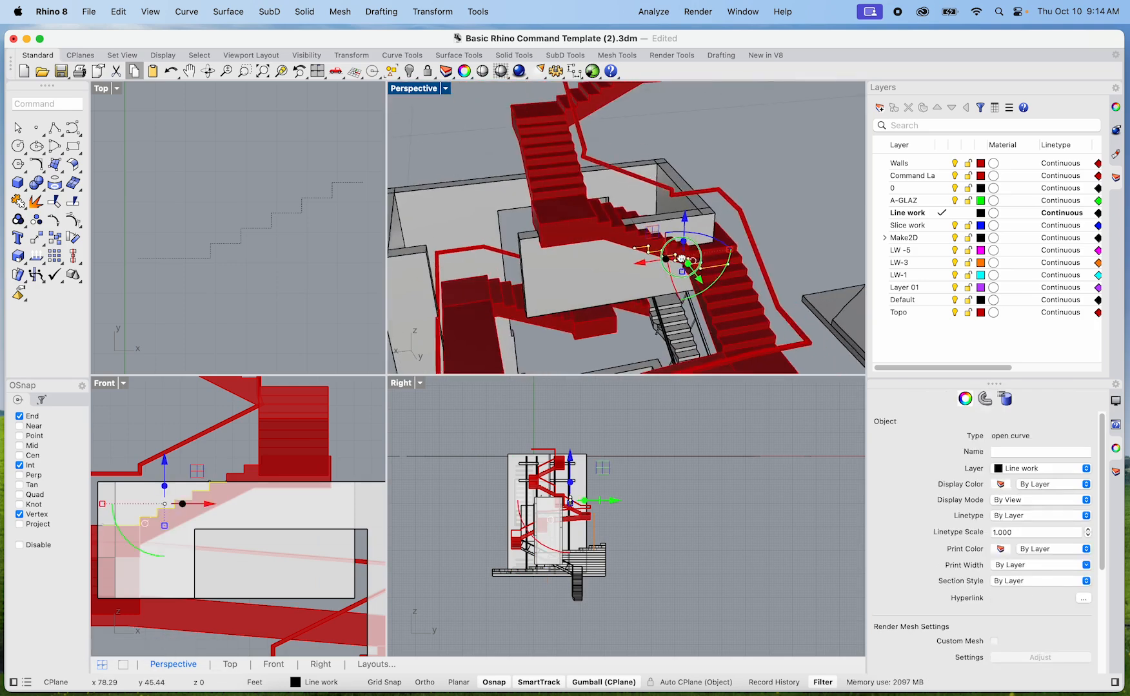
text(Line)
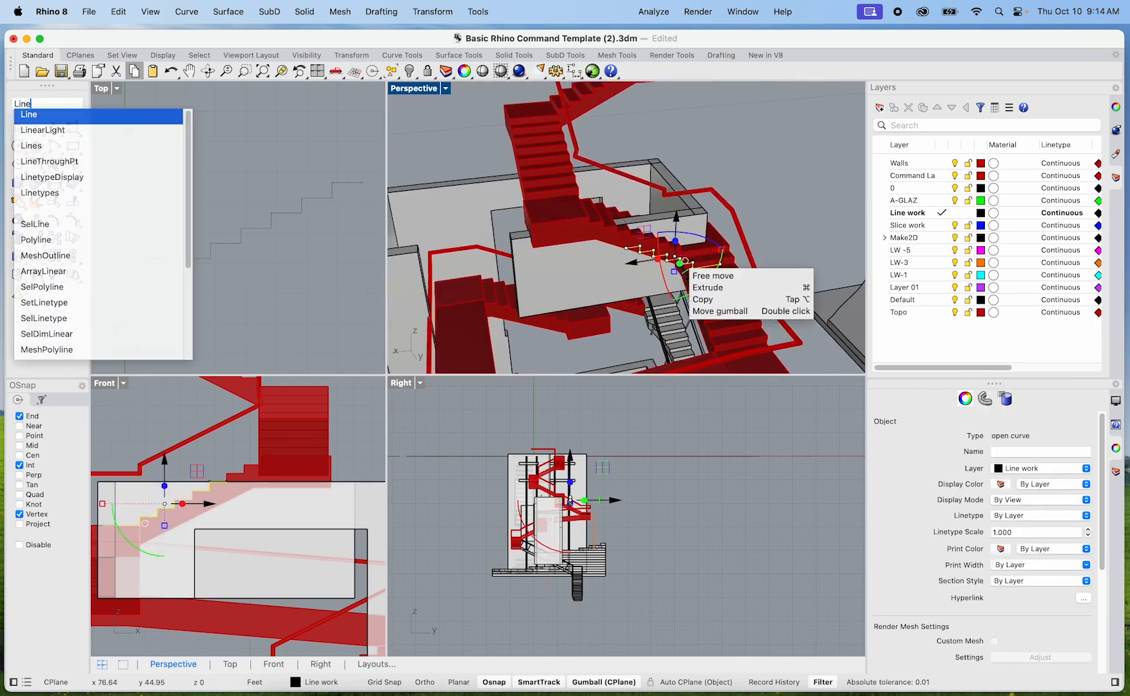
key(BackSpace)
key(BackSpace)
key(BackSpace)
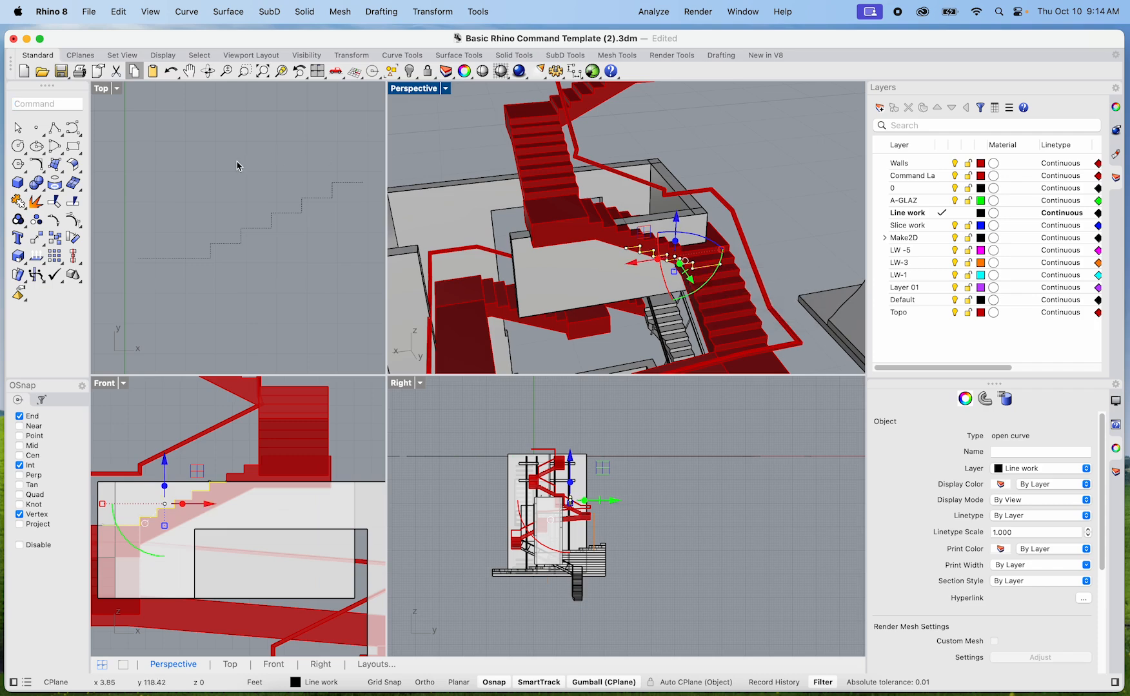
click(55, 127)
scroll(229, 238, down, 15)
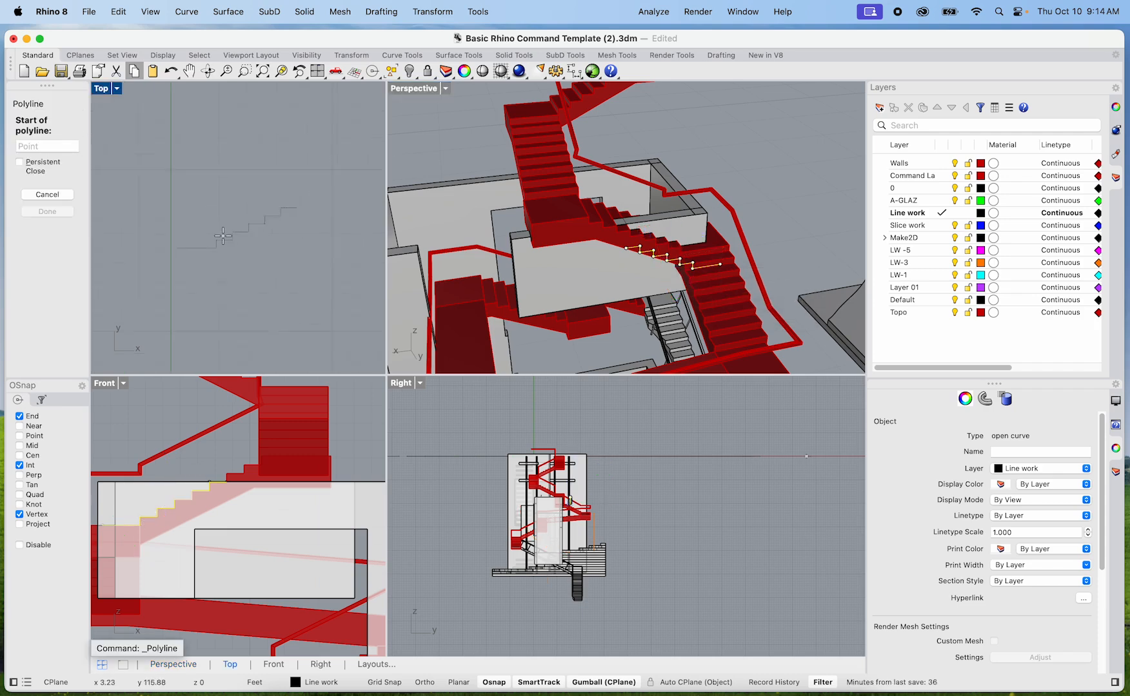
scroll(228, 238, down, 10)
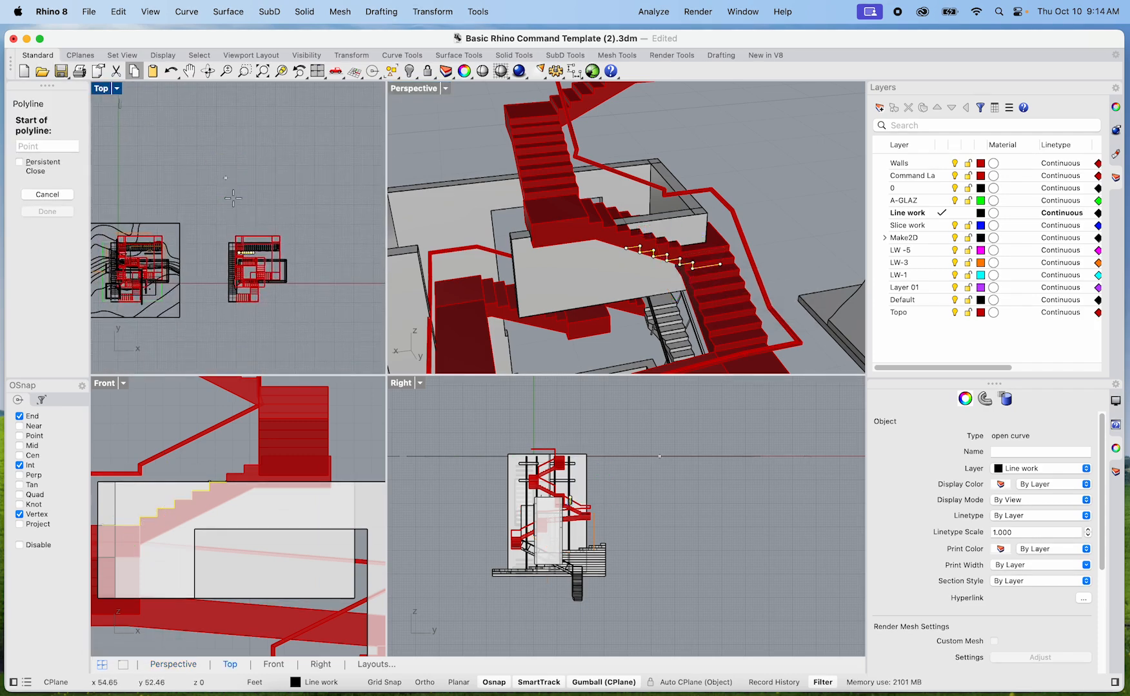
scroll(498, 492, up, 5)
scroll(618, 474, up, 2)
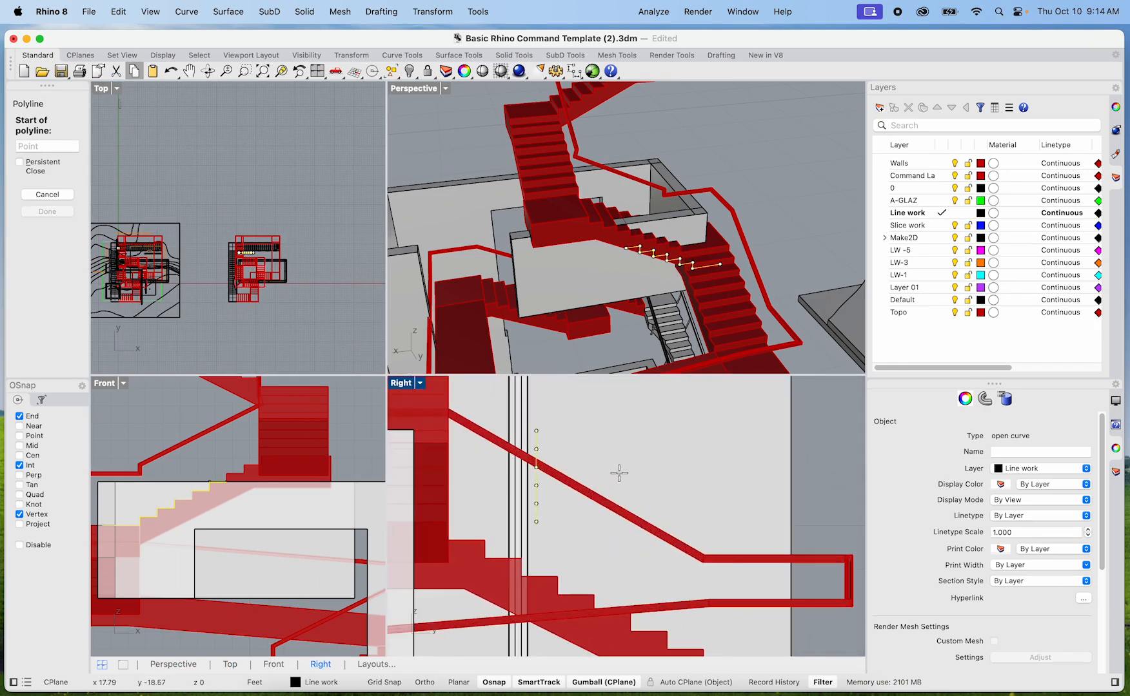
scroll(561, 496, down, 5)
scroll(670, 274, up, 10)
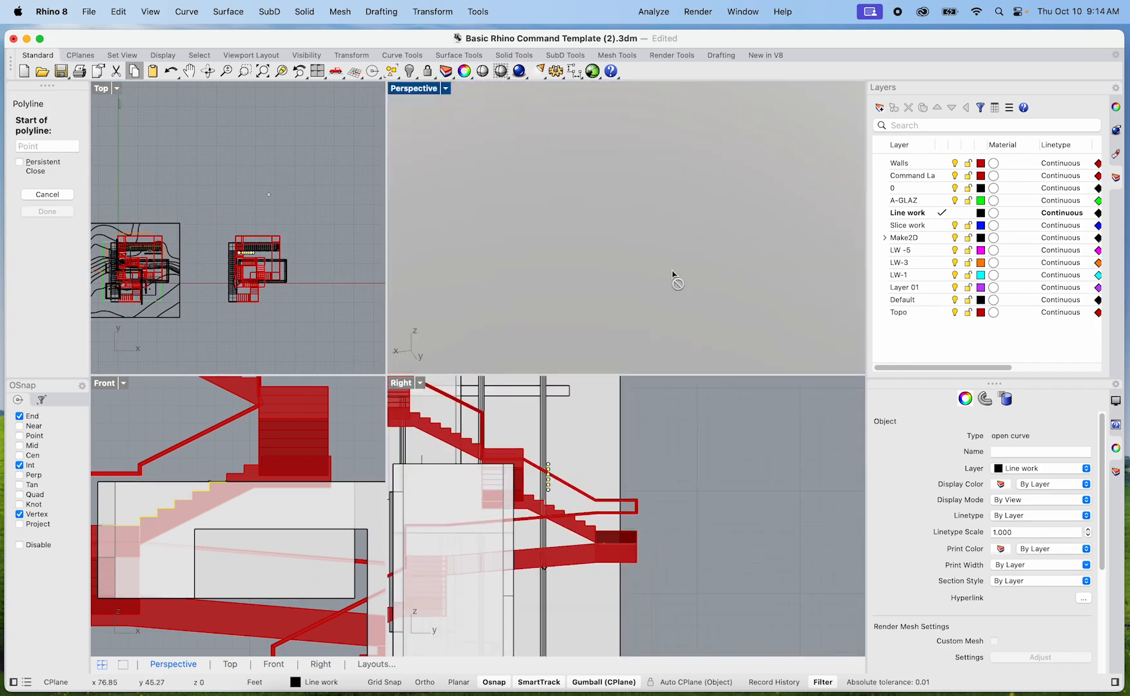
scroll(709, 271, down, 10)
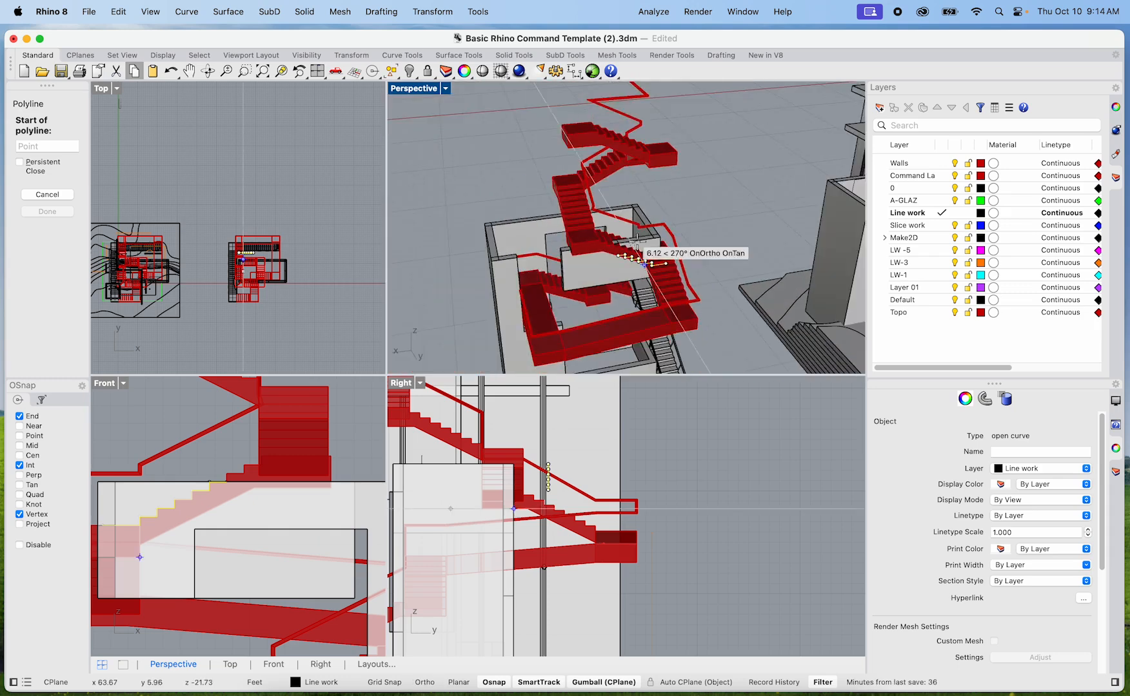
key(Escape)
key(Escape)
Step: Undo the stepped polyline's recent moves until it is back in its flat traced position beside the model
key(super+z)
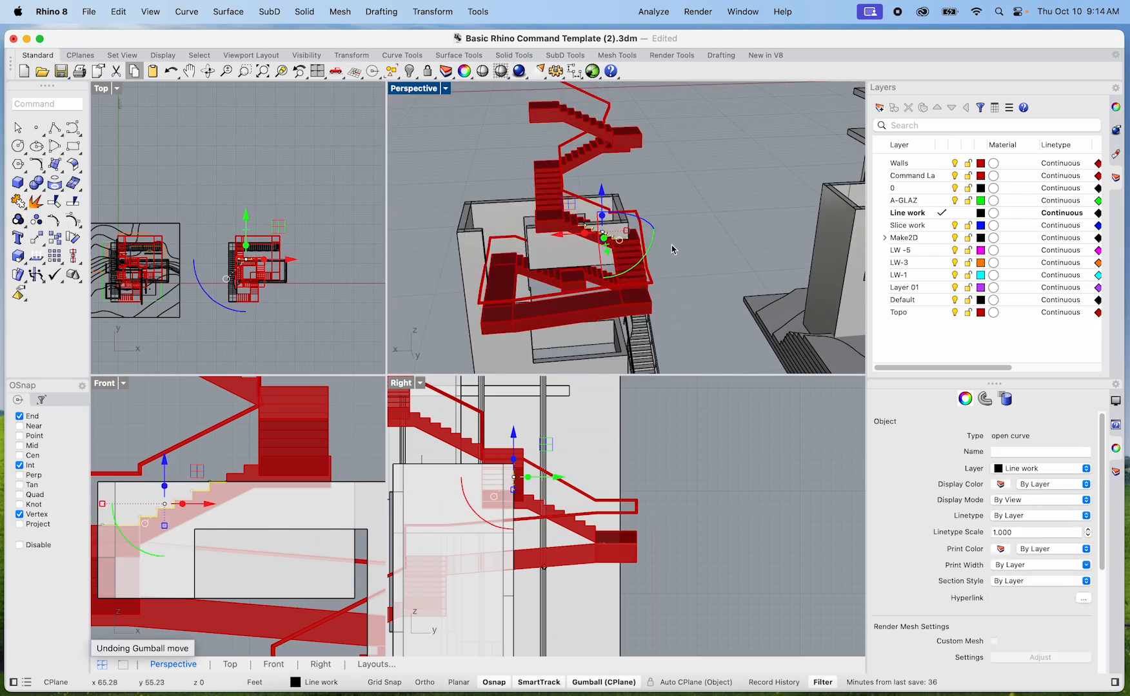
key(super+z)
key(super+z)
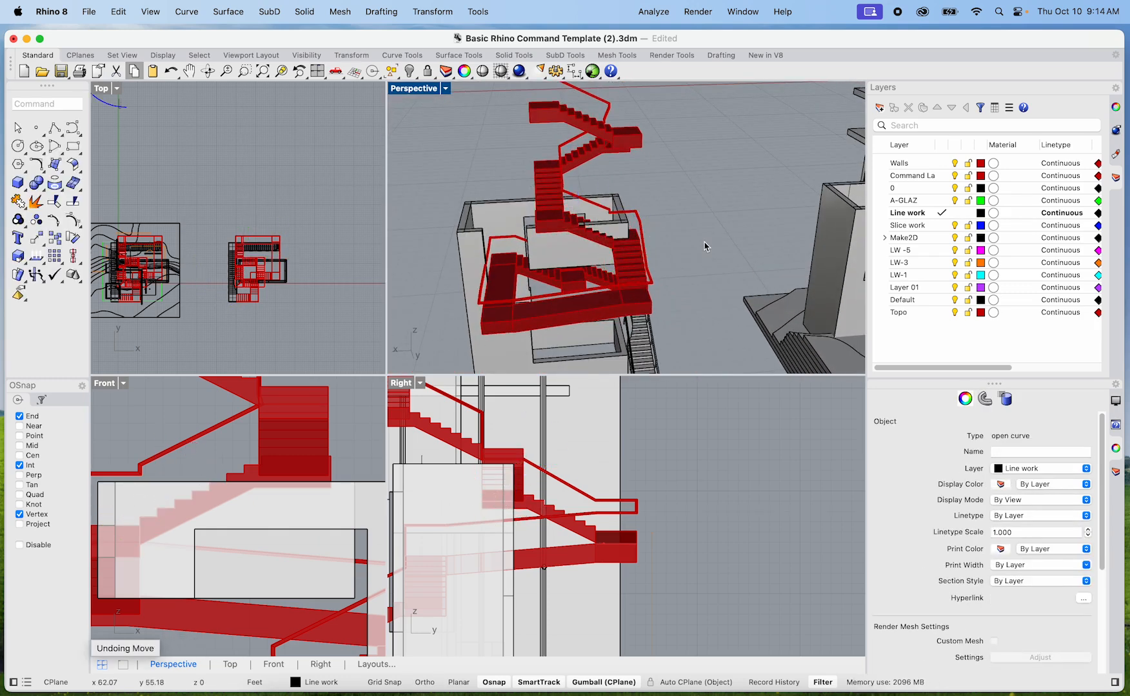
scroll(707, 278, down, 10)
scroll(574, 206, up, 15)
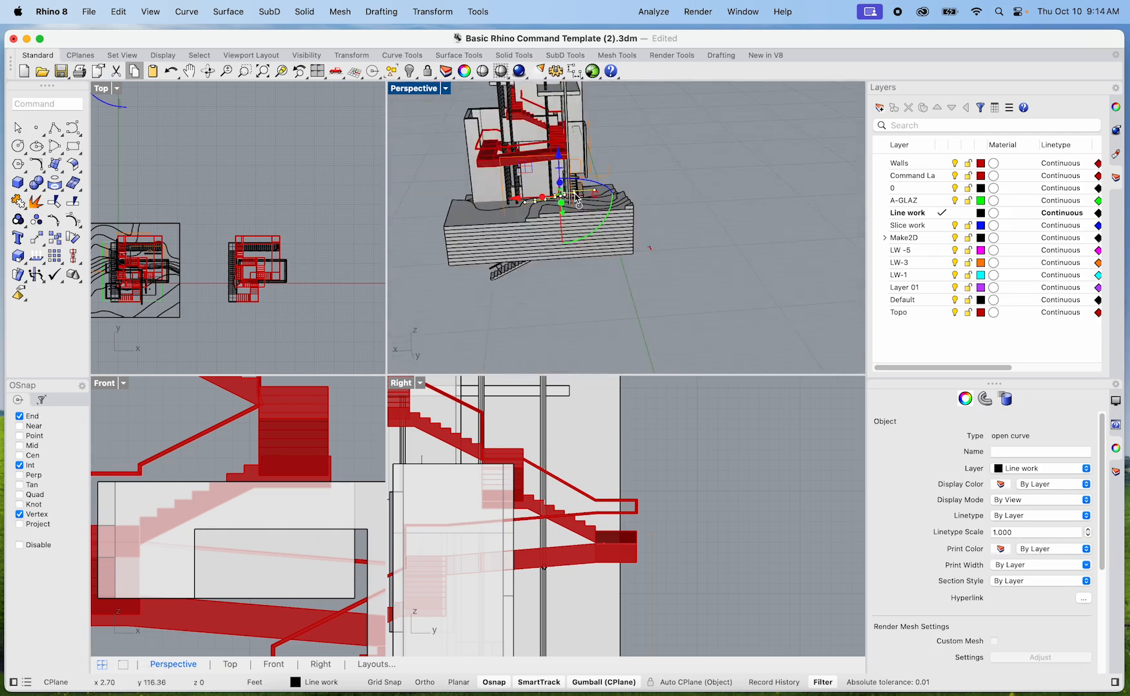
shift+right_drag(571, 212, 590, 197)
scroll(296, 219, down, 5)
scroll(219, 135, up, 10)
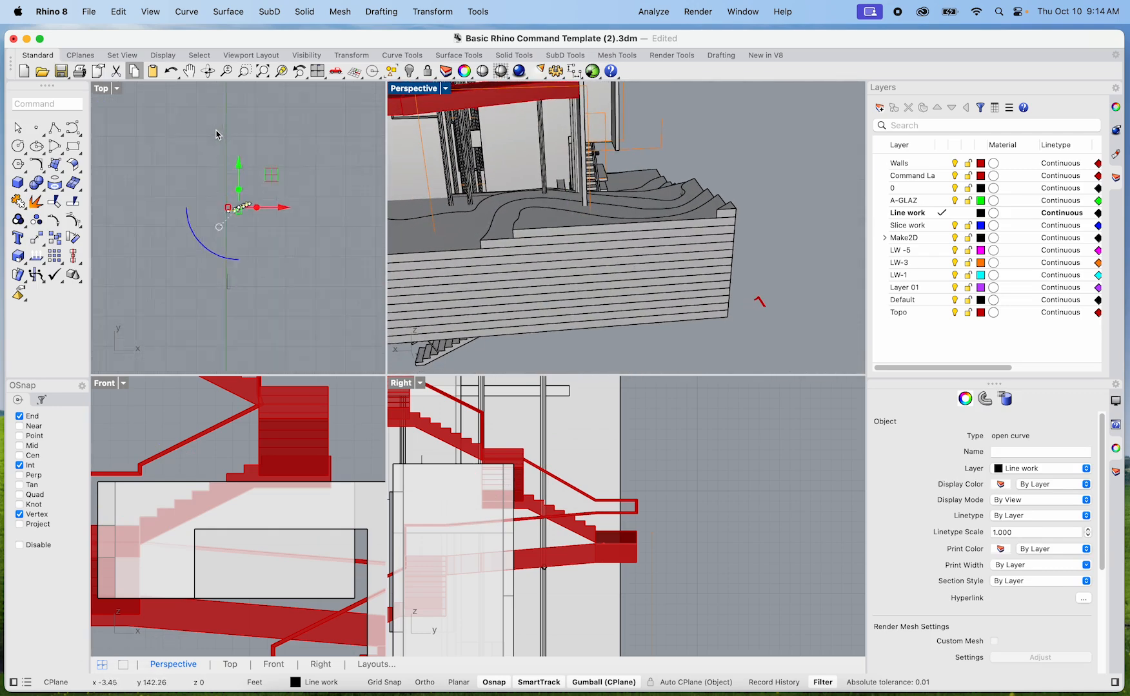
click(264, 310)
scroll(284, 326, down, 5)
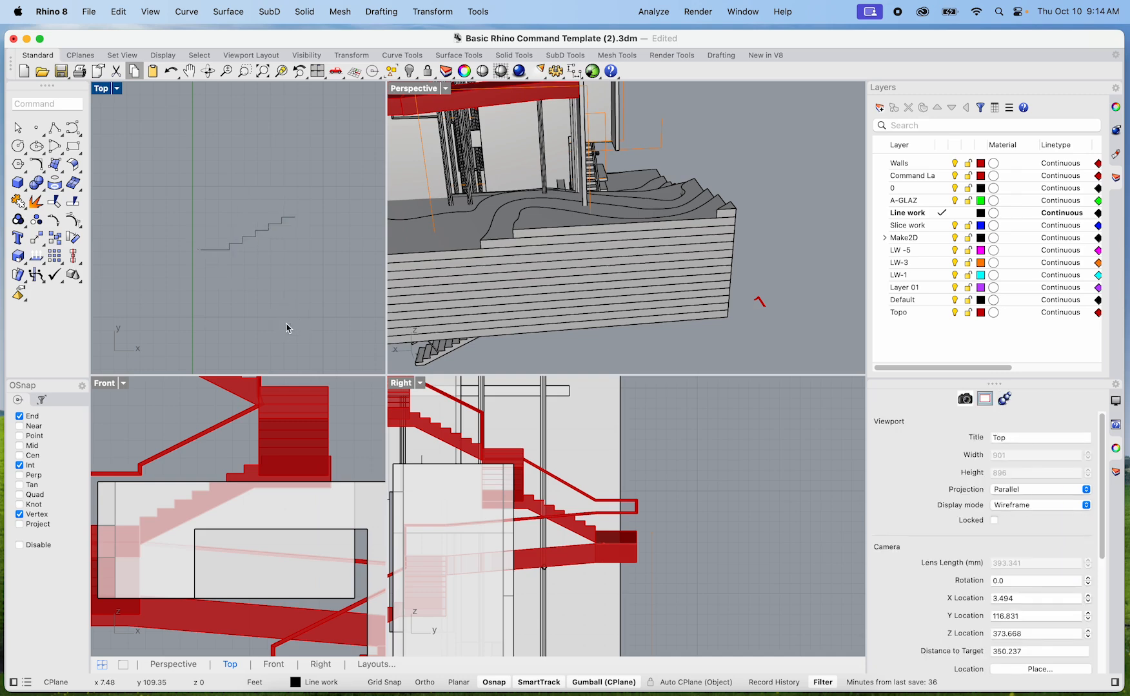
text(line)
key(Return)
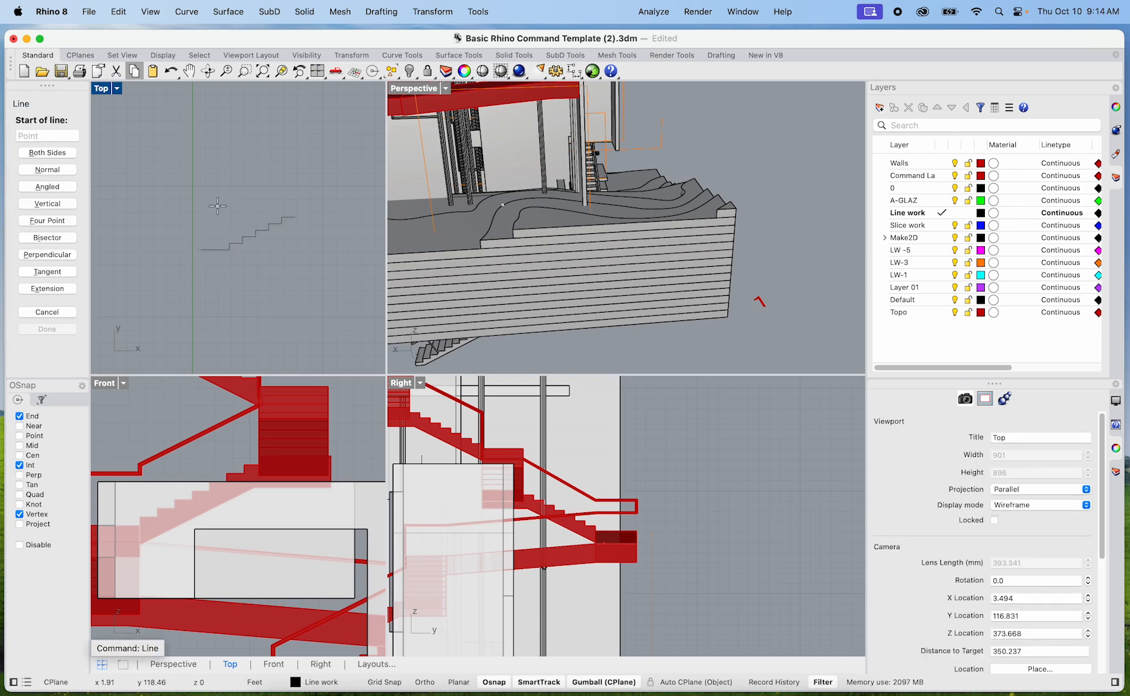
key(Escape)
Step: Draw a polyline from the highest tread's end straight up, horizontally across above the steps, and down to the lowest line's far end
click(54, 128)
scroll(285, 180, up, 3)
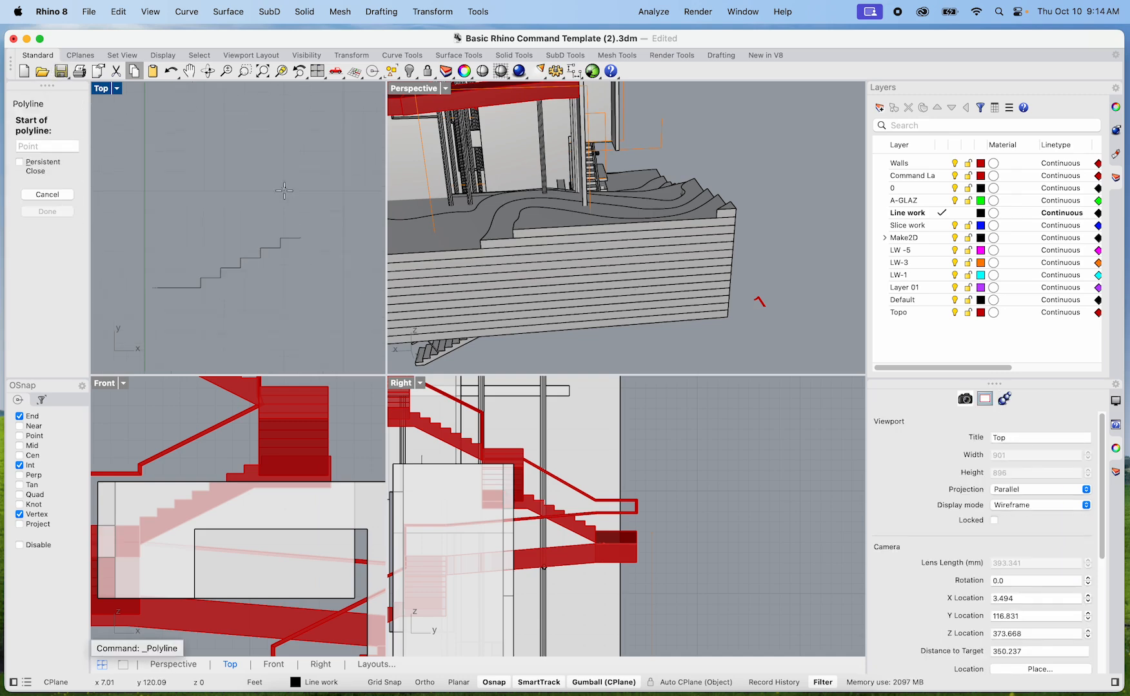
click(300, 237)
key(F8)
click(307, 155)
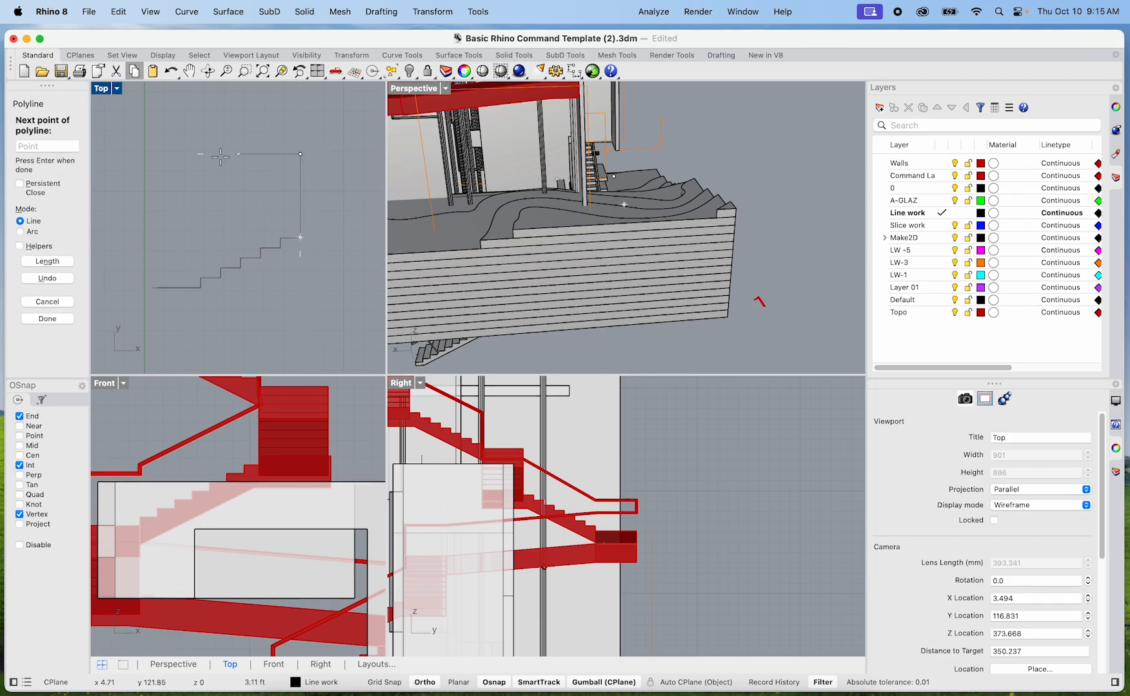
click(142, 154)
key(F8)
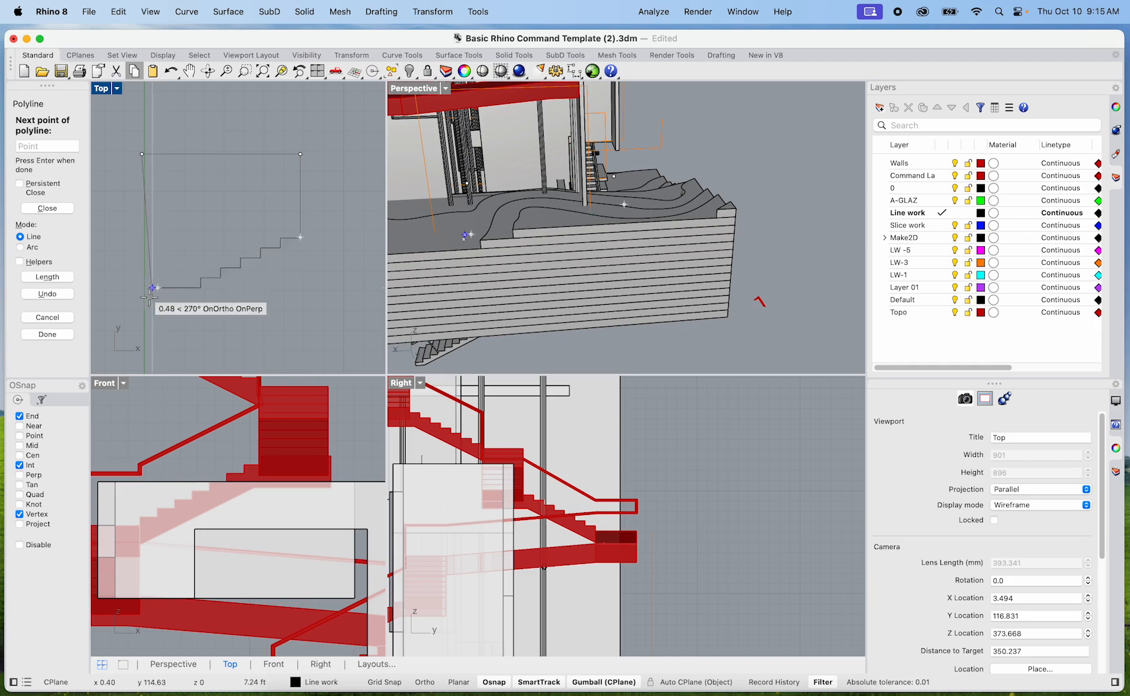
click(154, 288)
scroll(154, 287, up, 5)
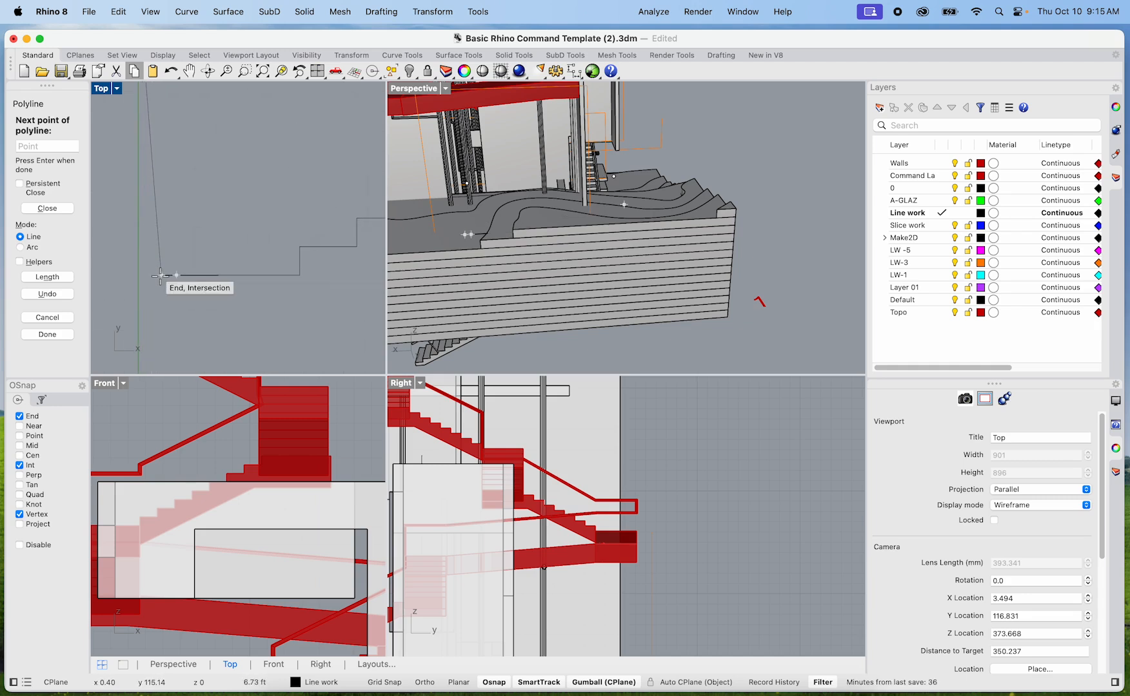
scroll(213, 237, down, 5)
key(Return)
key(Return)
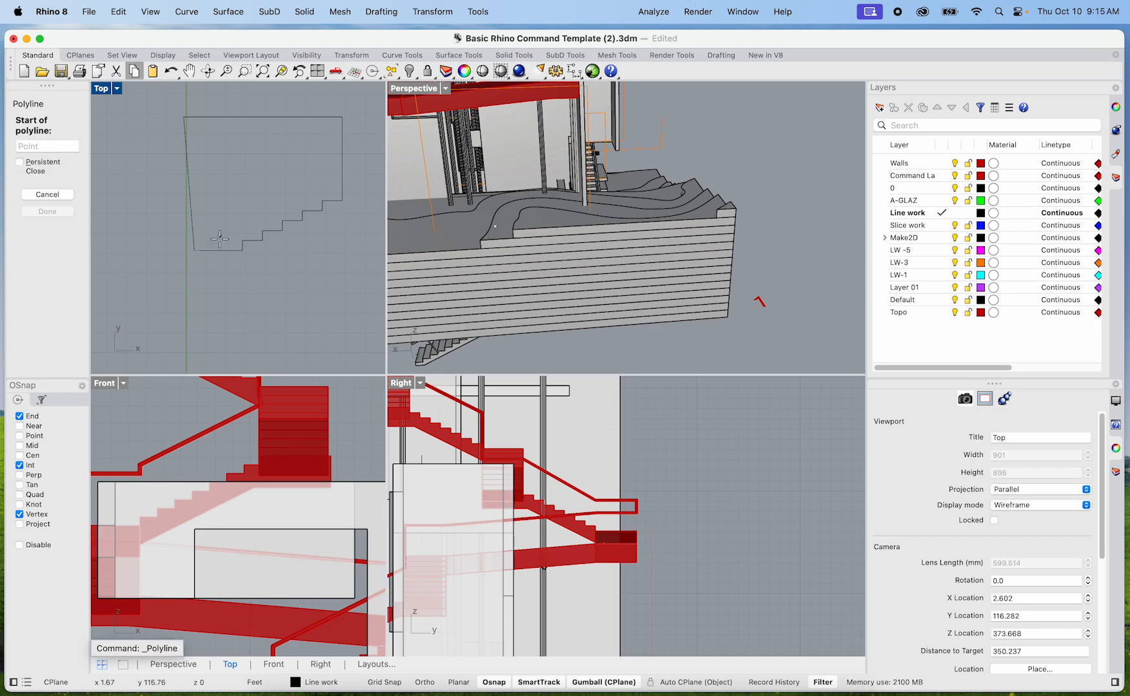
key(Escape)
Step: Try to join the stepped polyline and the polyline enclosing it into one curve
click(229, 249)
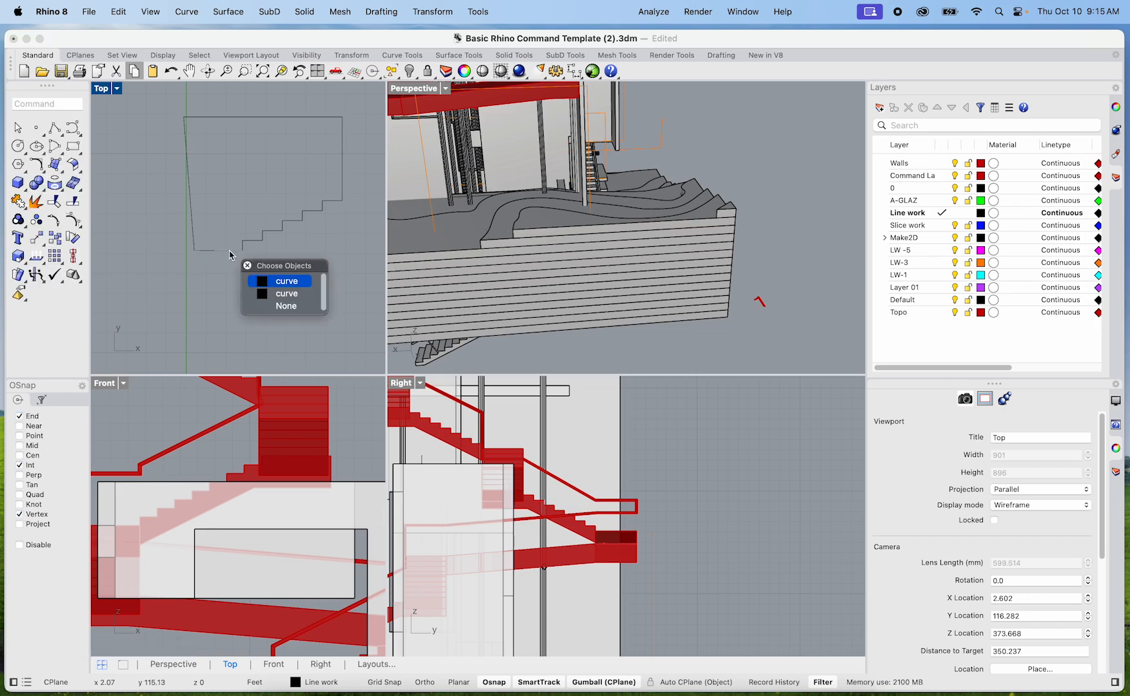
click(271, 280)
shift+click(191, 198)
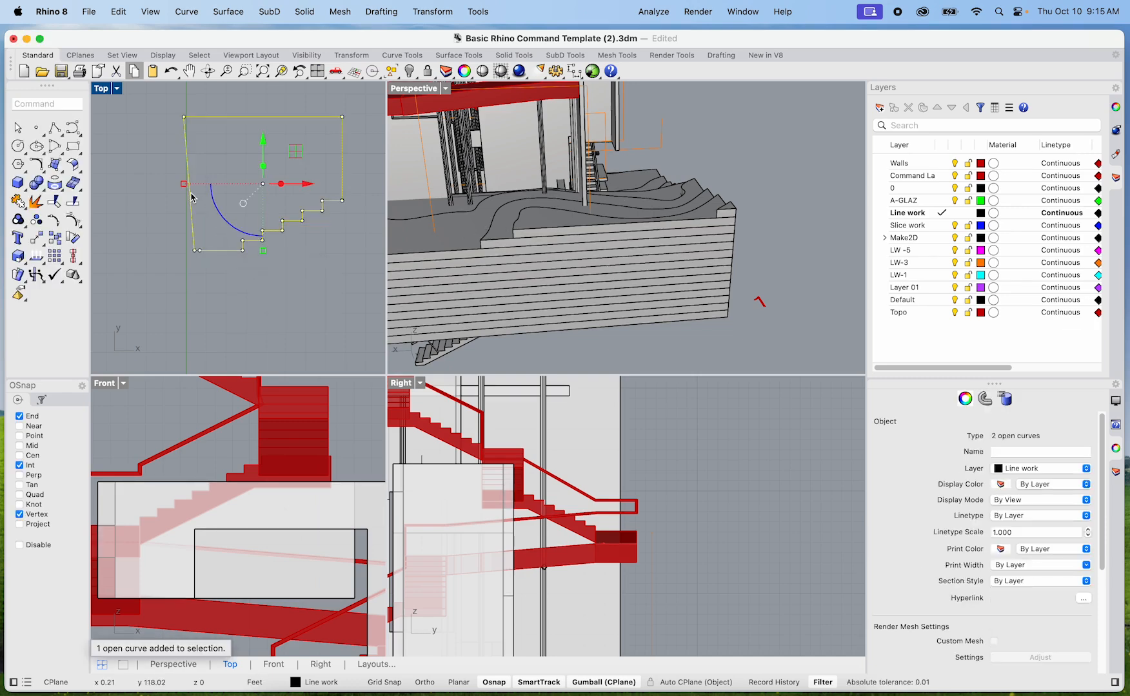
scroll(201, 260, up, 10)
scroll(191, 236, down, 10)
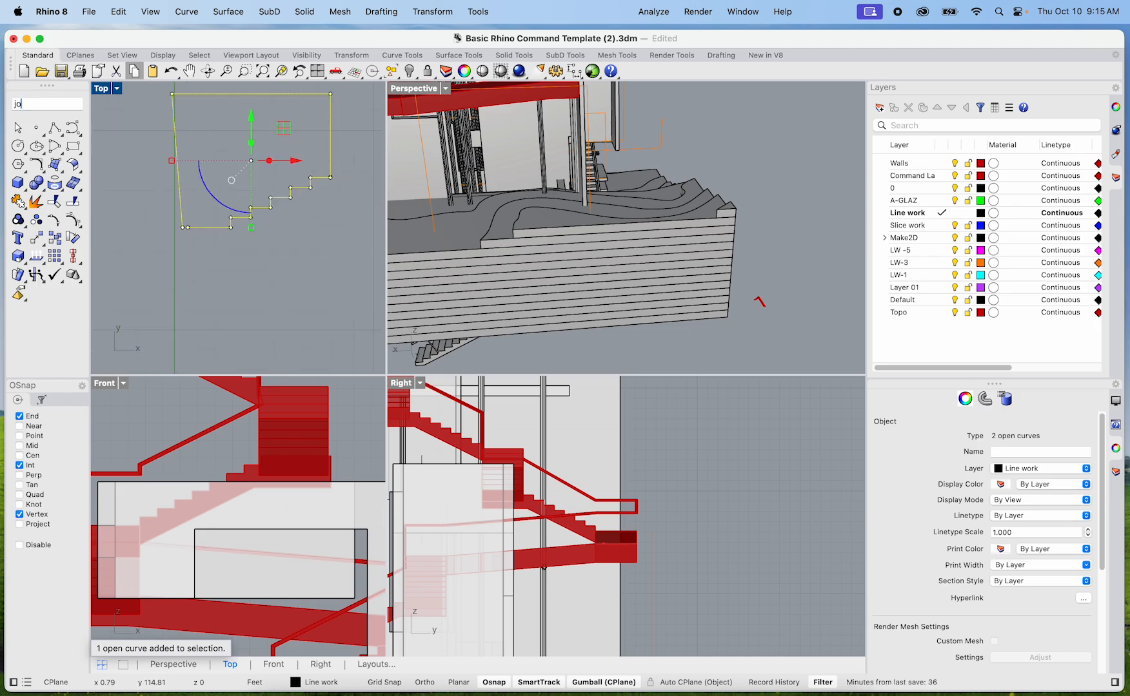
key(Return)
Step: Try closing both selected polylines, examine their meeting point at the highest tread, and undo the closing
text(clo)
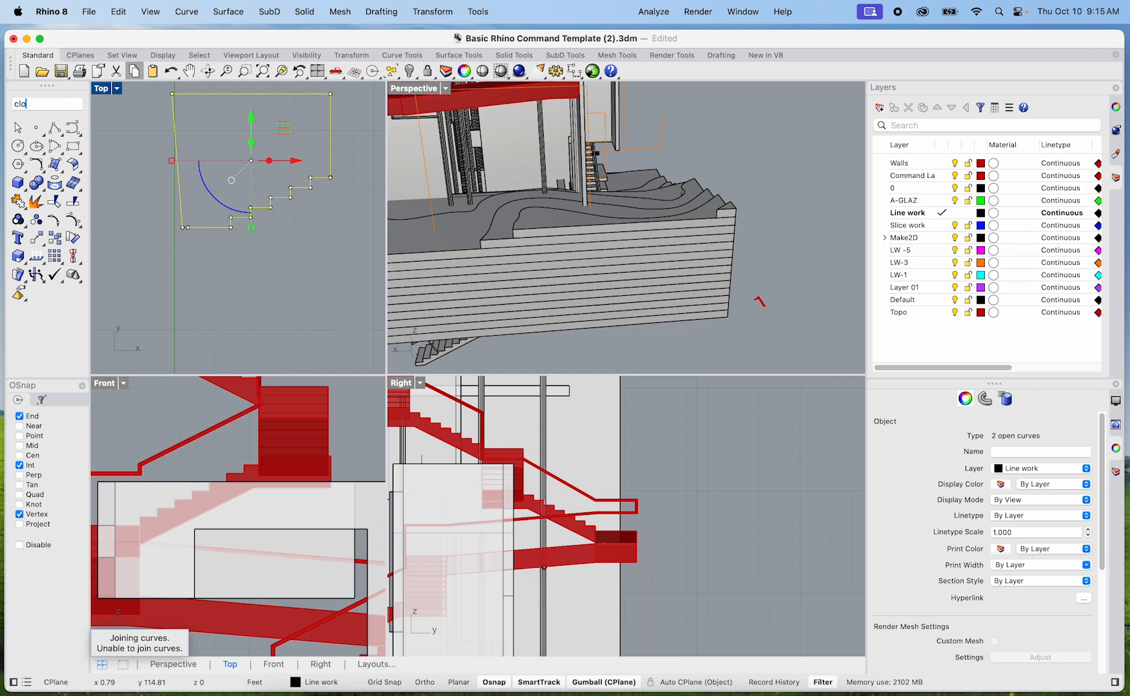
text(se)
key(Return)
scroll(194, 219, up, 5)
scroll(162, 259, up, 5)
scroll(152, 298, down, 8)
scroll(190, 279, down, 4)
scroll(313, 243, up, 9)
scroll(332, 254, up, 5)
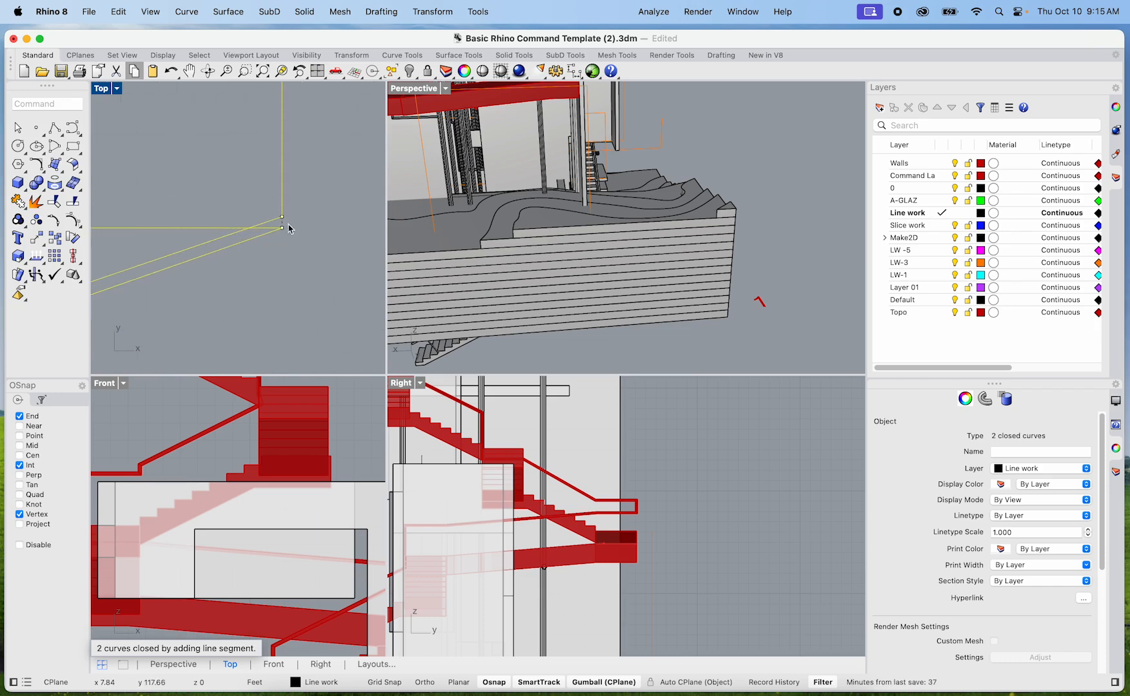
key(cmd+z)
click(292, 249)
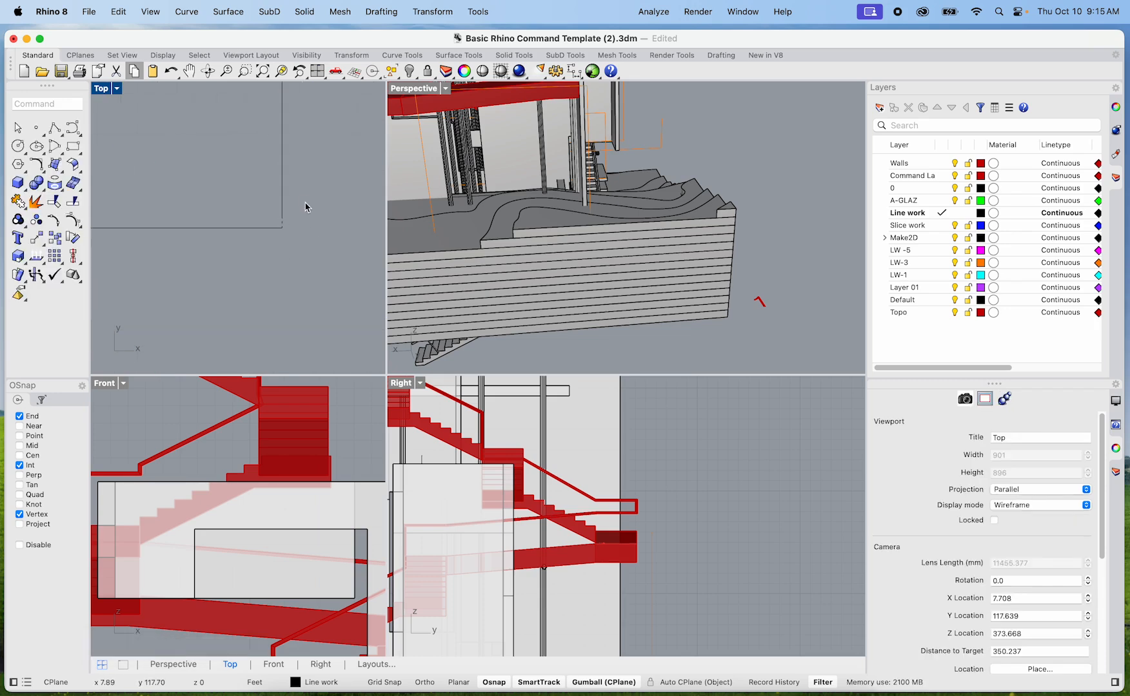
Step: Move the enclosing polyline by its open end onto the end of the stepped polyline's highest tread
click(285, 187)
text(m)
key(Return)
scroll(285, 191, up, 3)
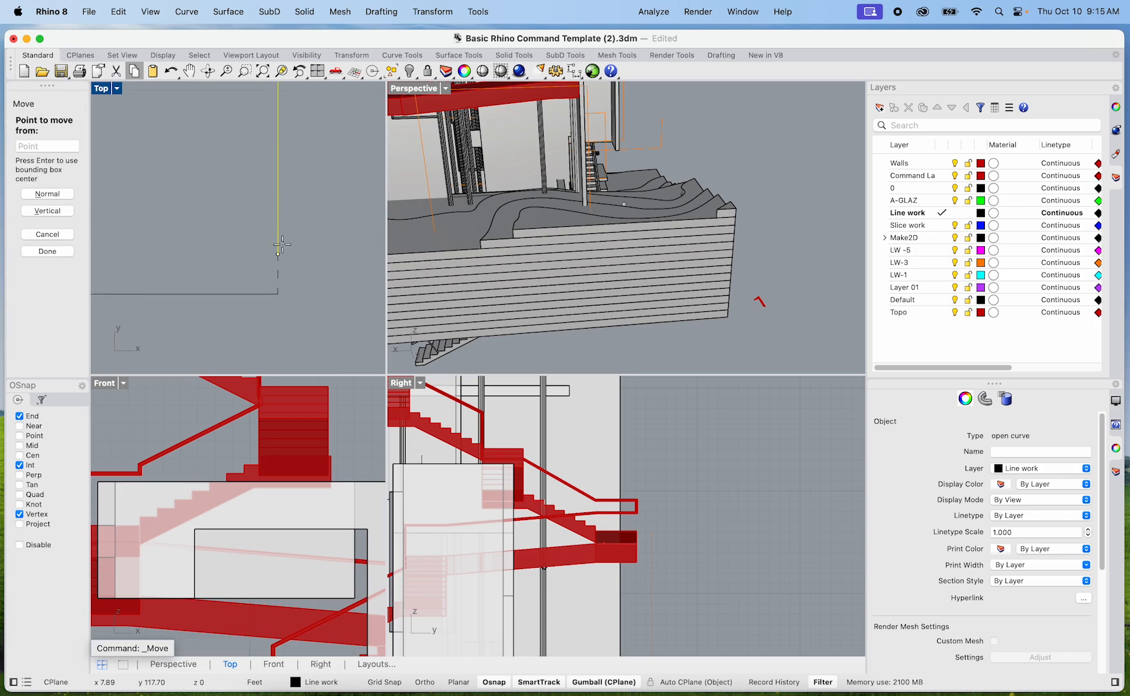
click(278, 254)
click(278, 292)
scroll(340, 297, down, 3)
Step: Join the enclosing polyline and the stepped polyline into a single curve
click(321, 295)
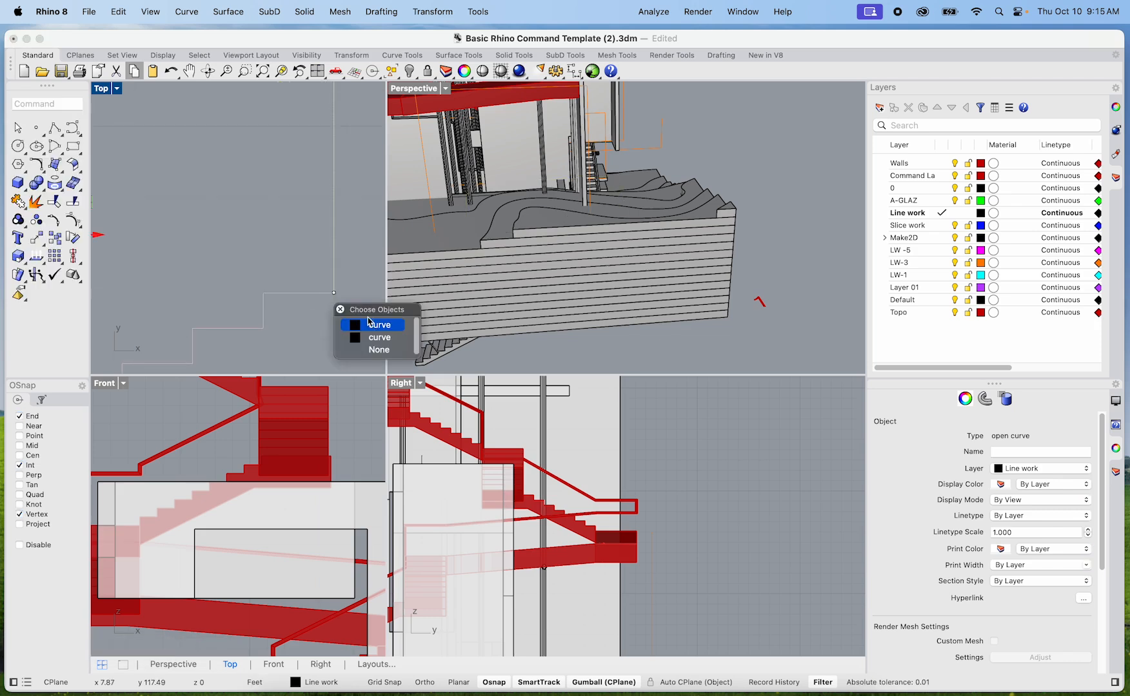
click(373, 326)
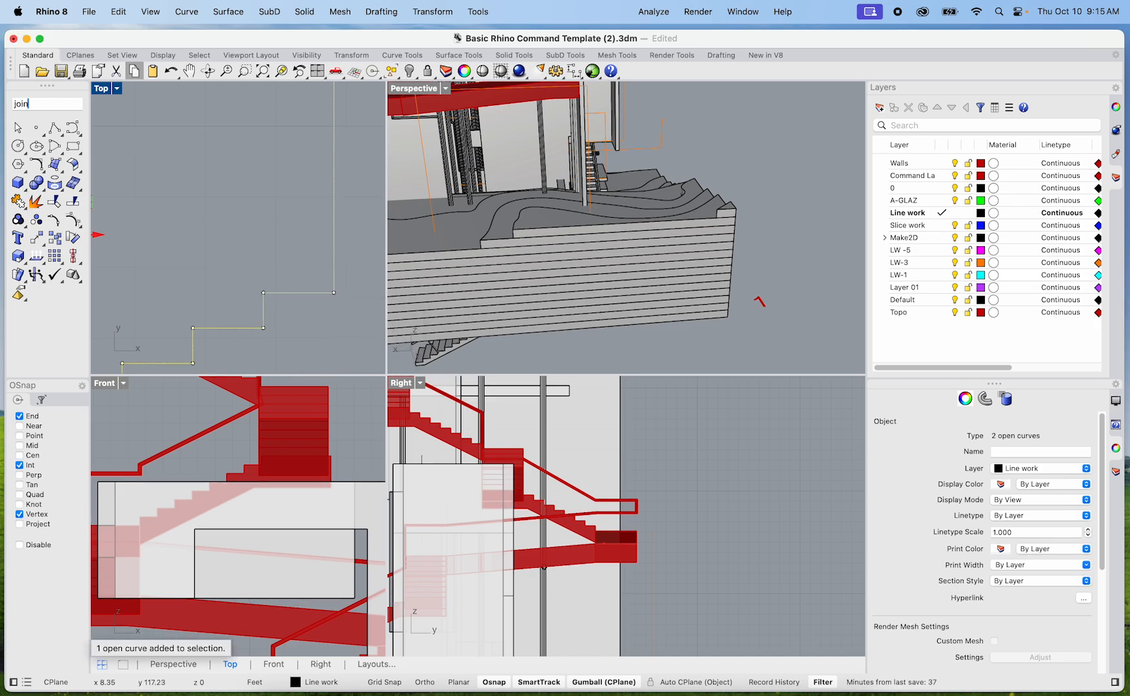
key(Return)
scroll(240, 199, down, 3)
scroll(241, 200, up, 3)
scroll(240, 199, down, 3)
scroll(261, 238, up, 2)
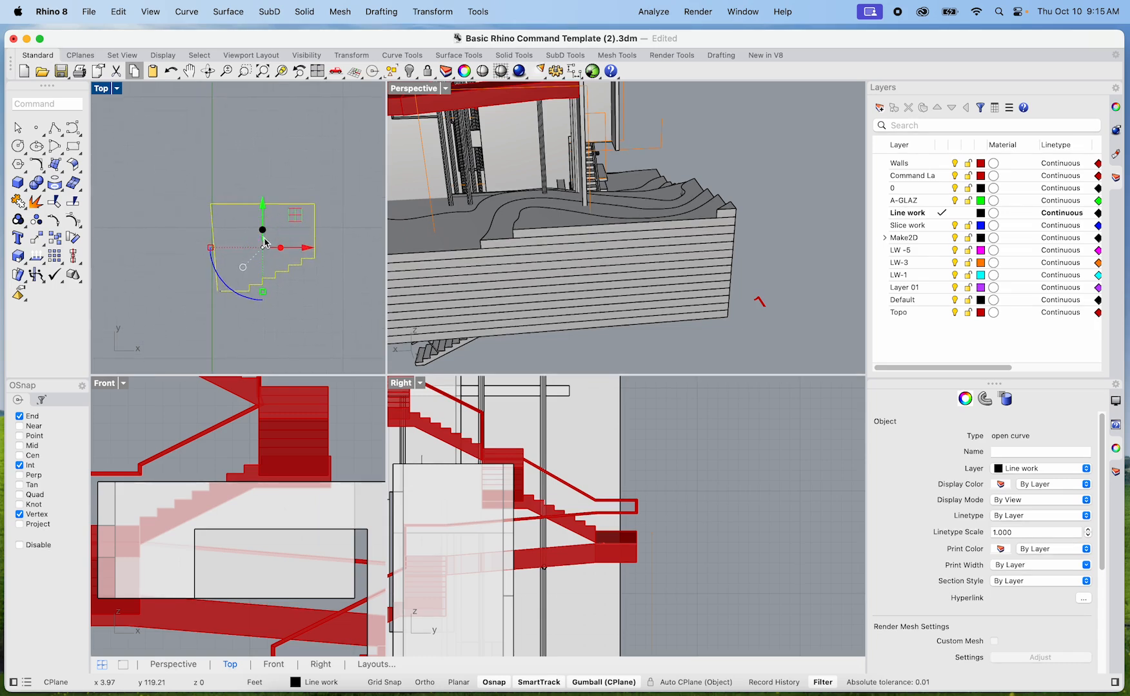
scroll(243, 247, up, 3)
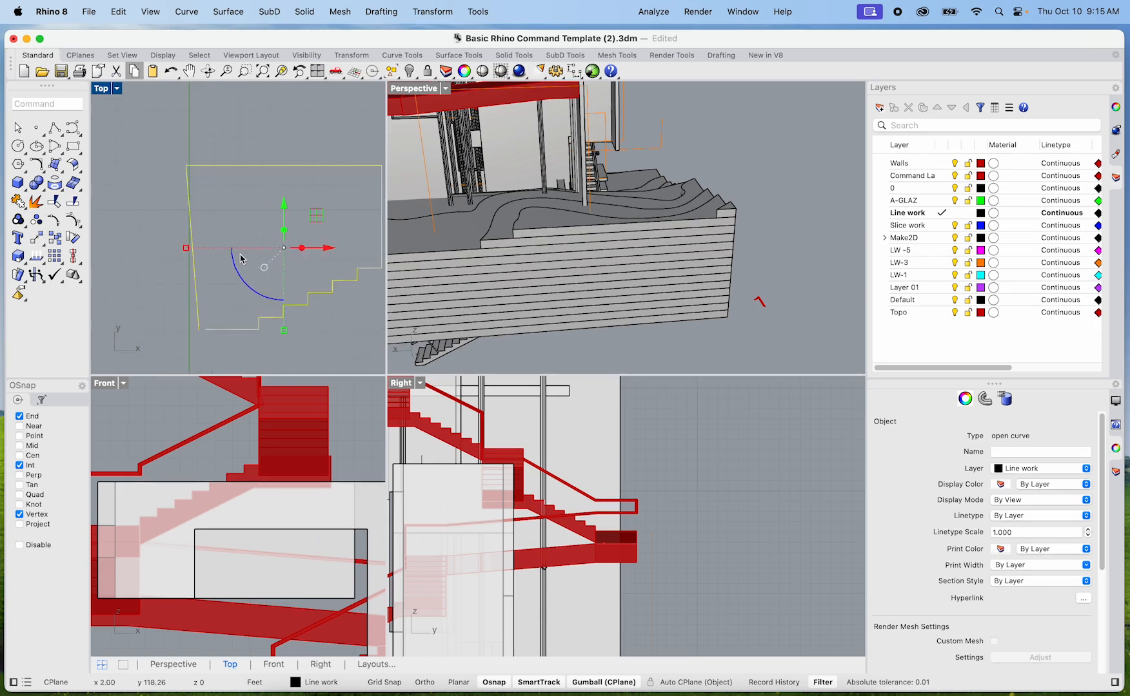
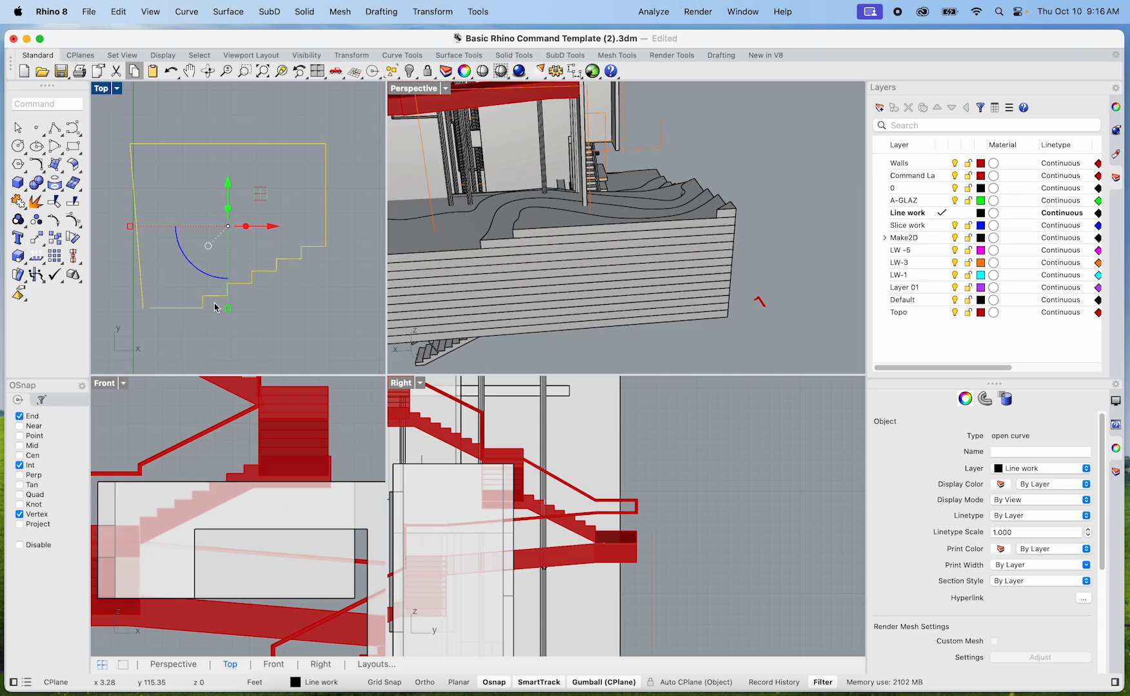
Step: Examine the joined curve's geometry in its object description with the What command
click(267, 160)
click(298, 145)
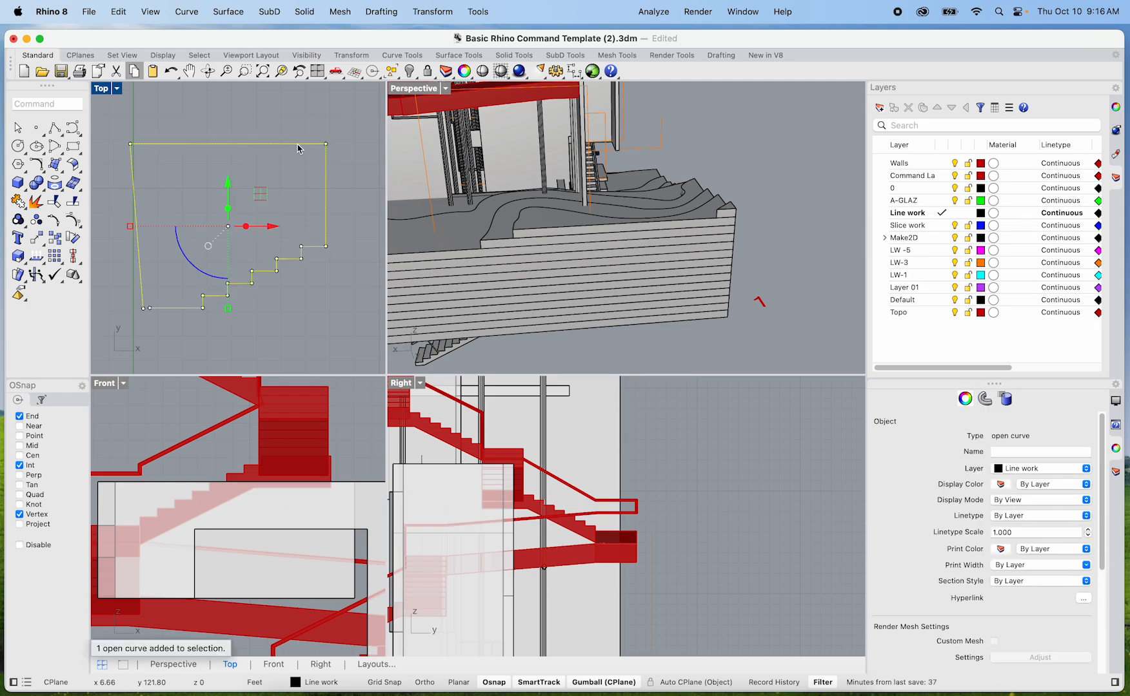
text(what)
key(Return)
scroll(399, 279, down, 1)
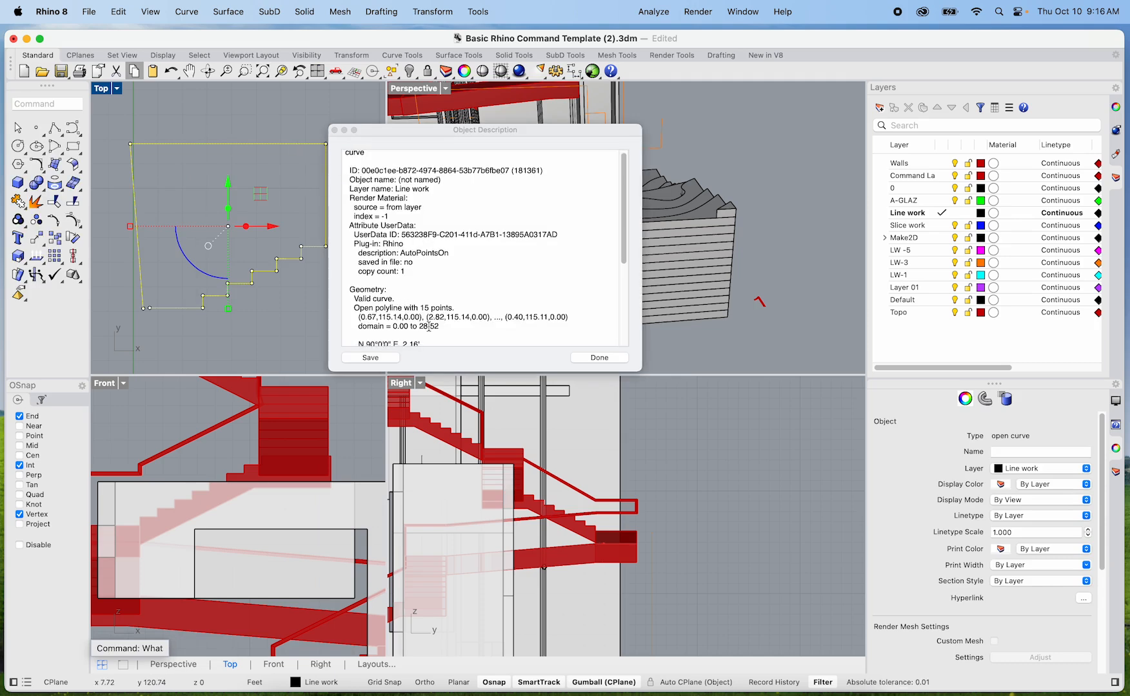
scroll(431, 324, down, 5)
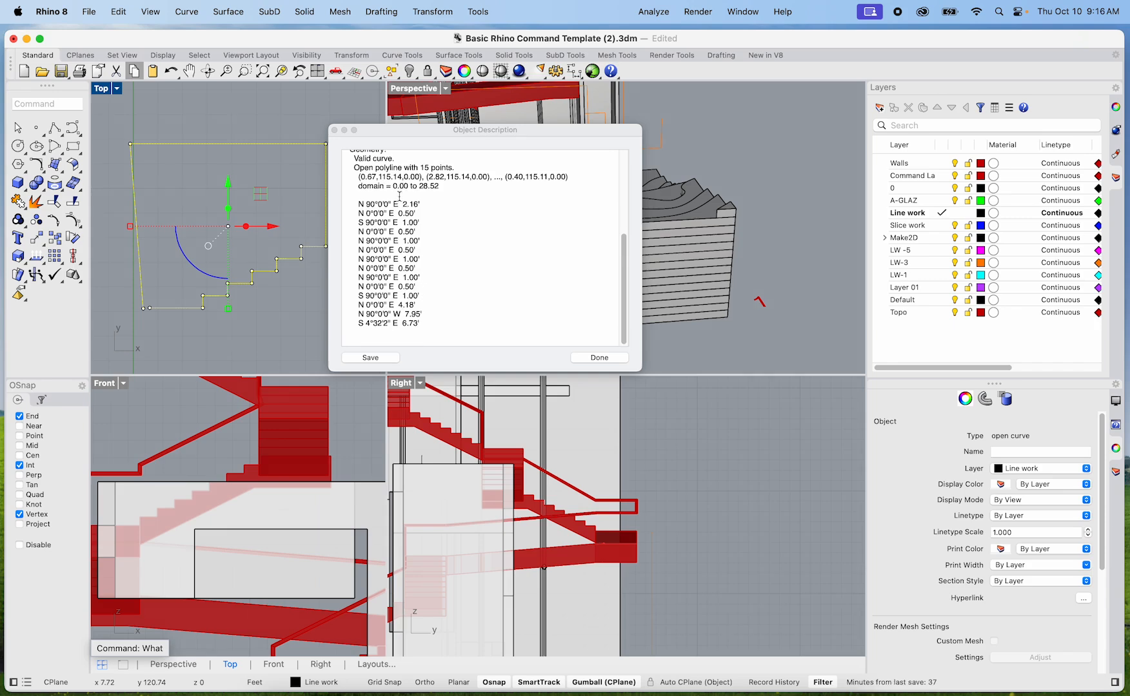
click(590, 358)
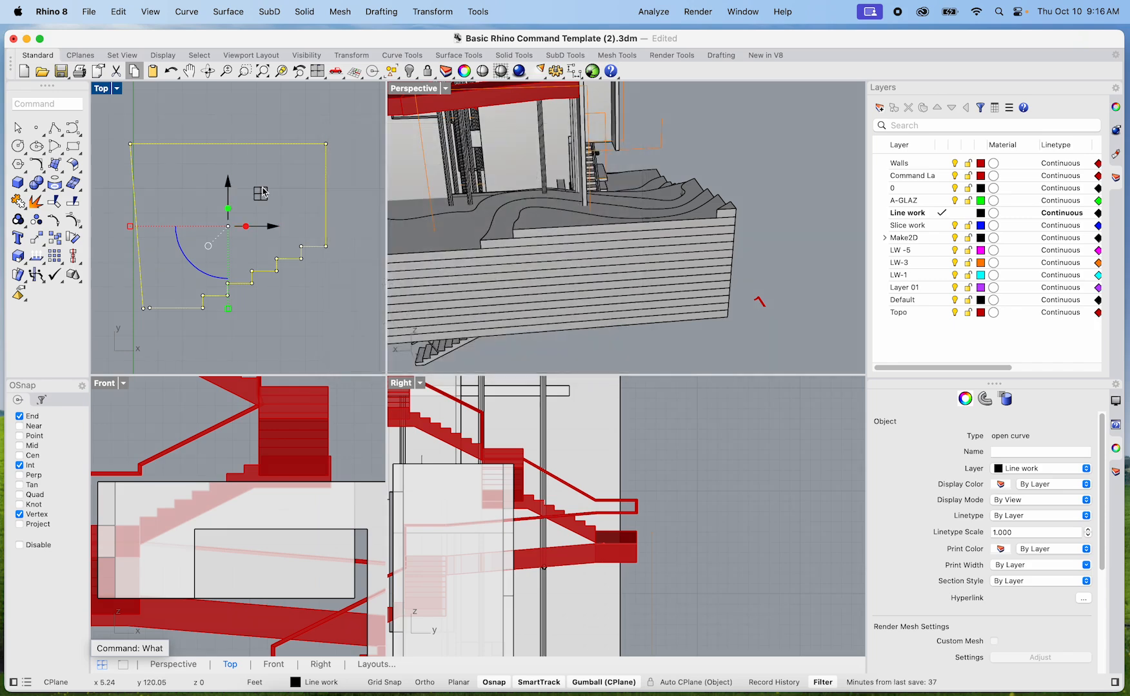
key(Escape)
Step: Move the joined profile from the lower end of its slanted side to the top outer corner of the wall volume beside the stairs
click(264, 273)
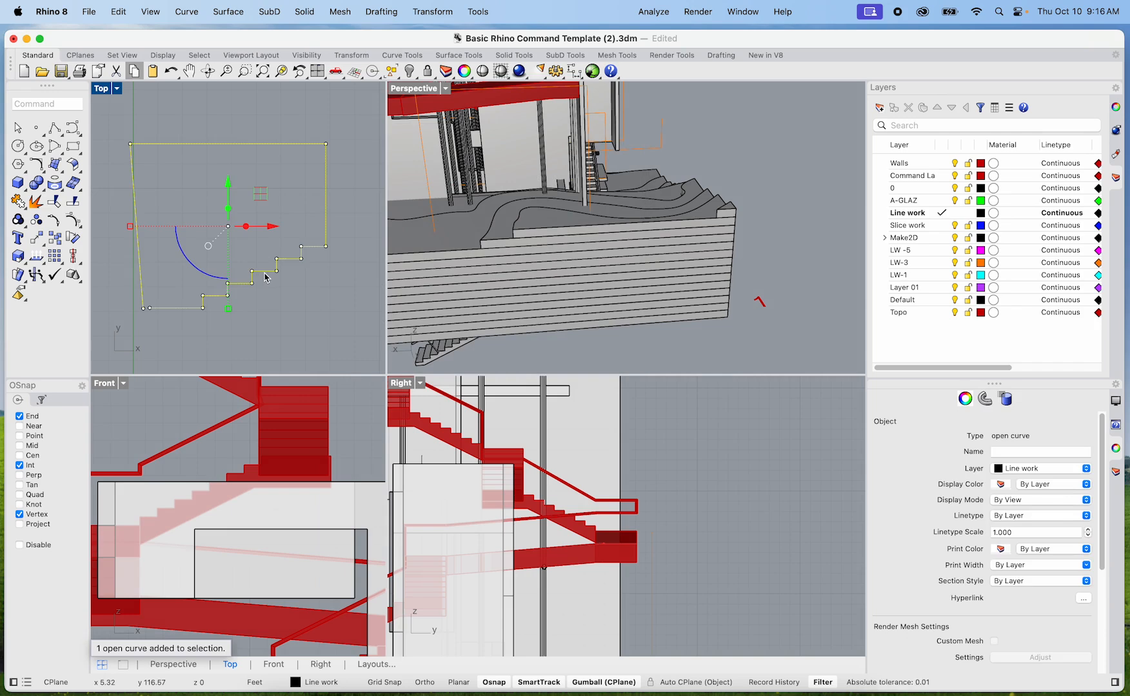
scroll(595, 187, down, 10)
mouse_move(576, 205)
right_down()
mouse_move(613, 249)
mouse_move(581, 222)
right_up()
scroll(619, 243, up, 6)
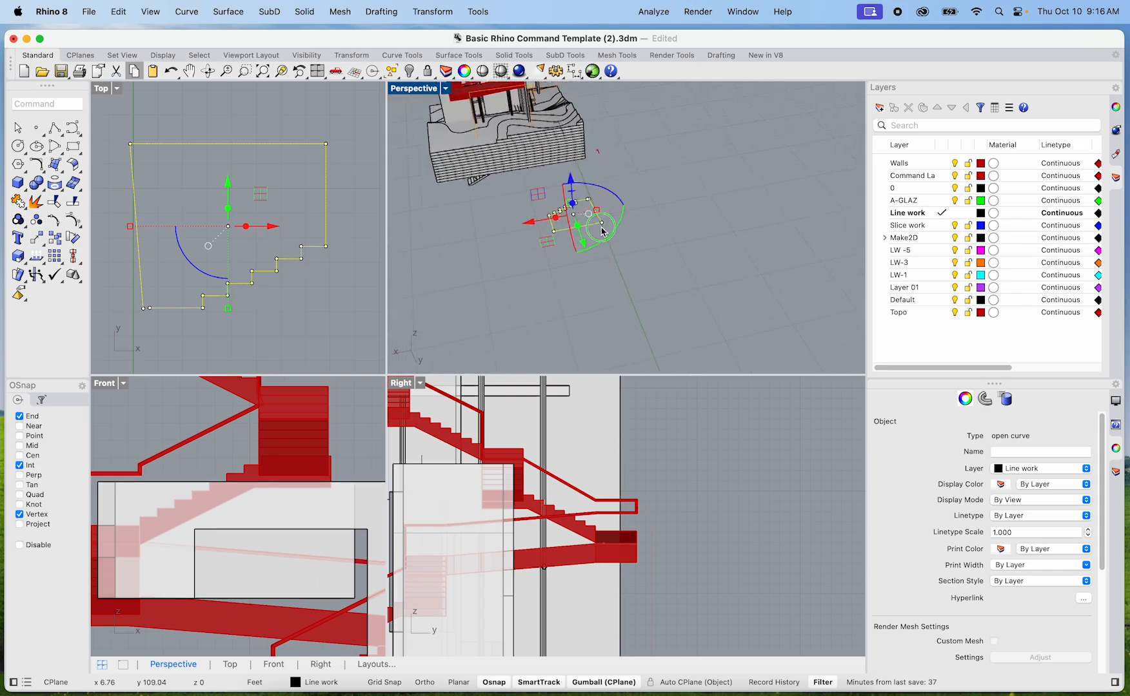
text(m)
key(Return)
scroll(547, 164, up, 6)
scroll(561, 184, up, 2)
scroll(574, 193, down, 8)
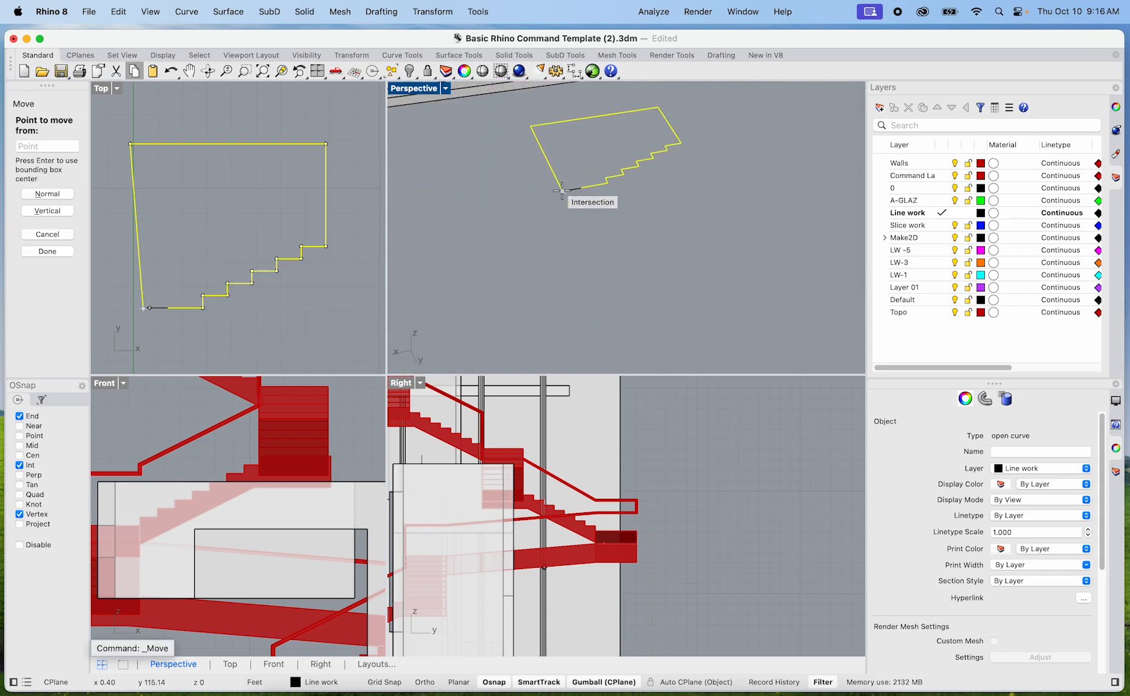
scroll(568, 183, up, 8)
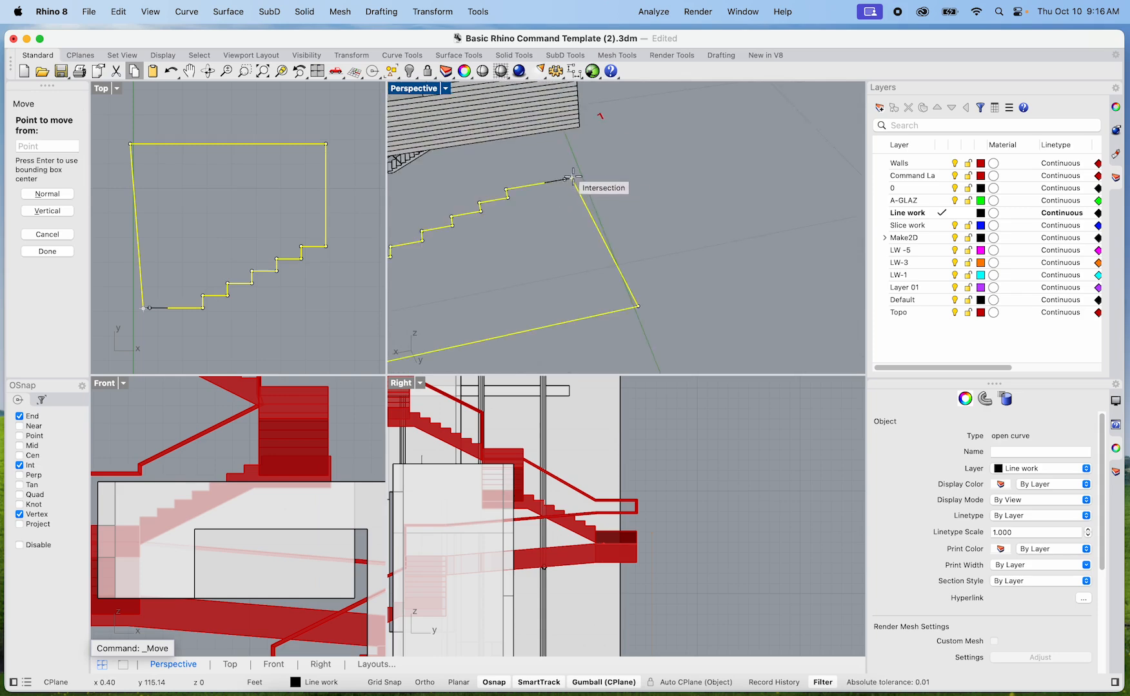
click(569, 182)
scroll(574, 193, down, 8)
scroll(580, 212, up, 10)
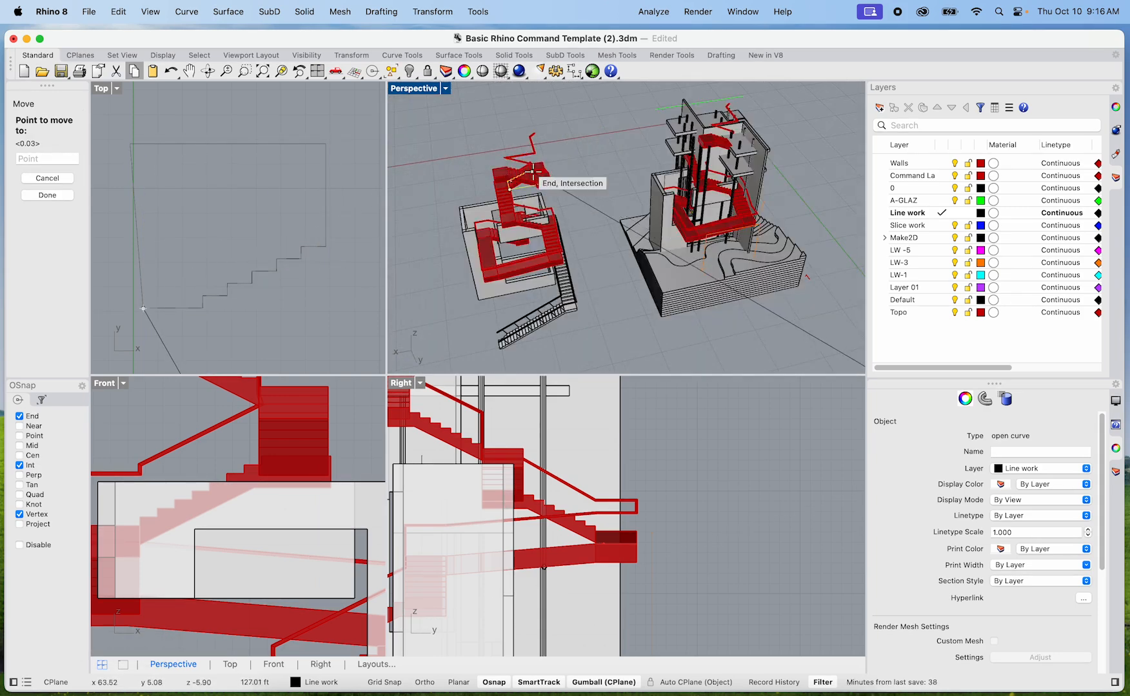
scroll(547, 239, up, 8)
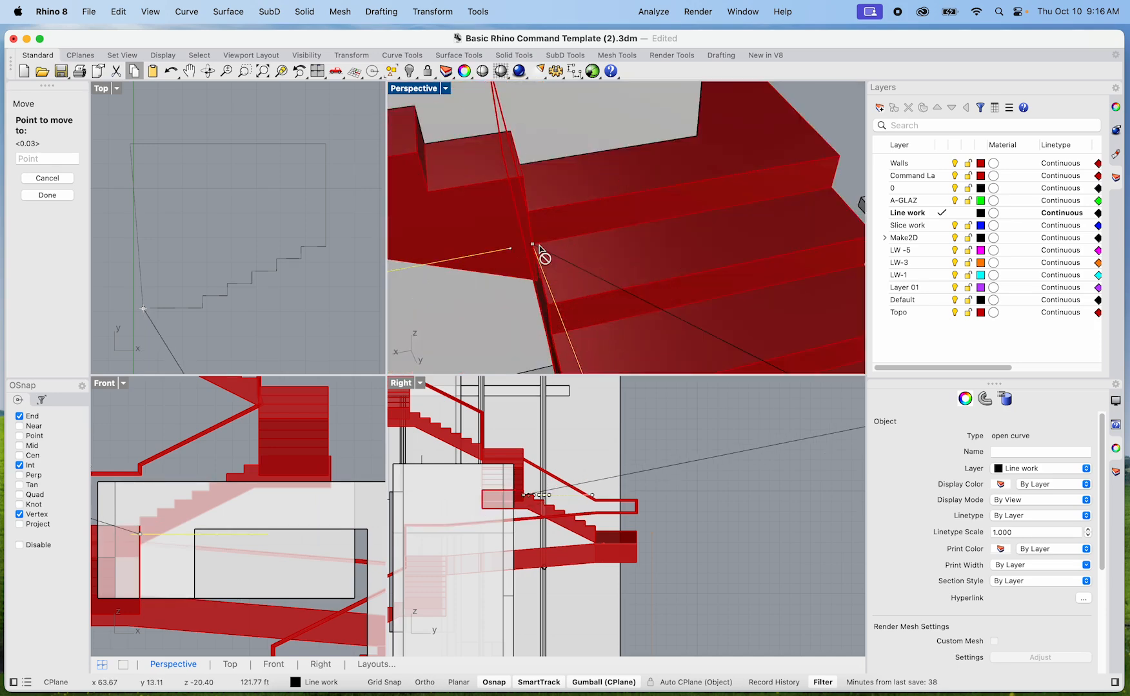
scroll(550, 247, down, 3)
click(573, 201)
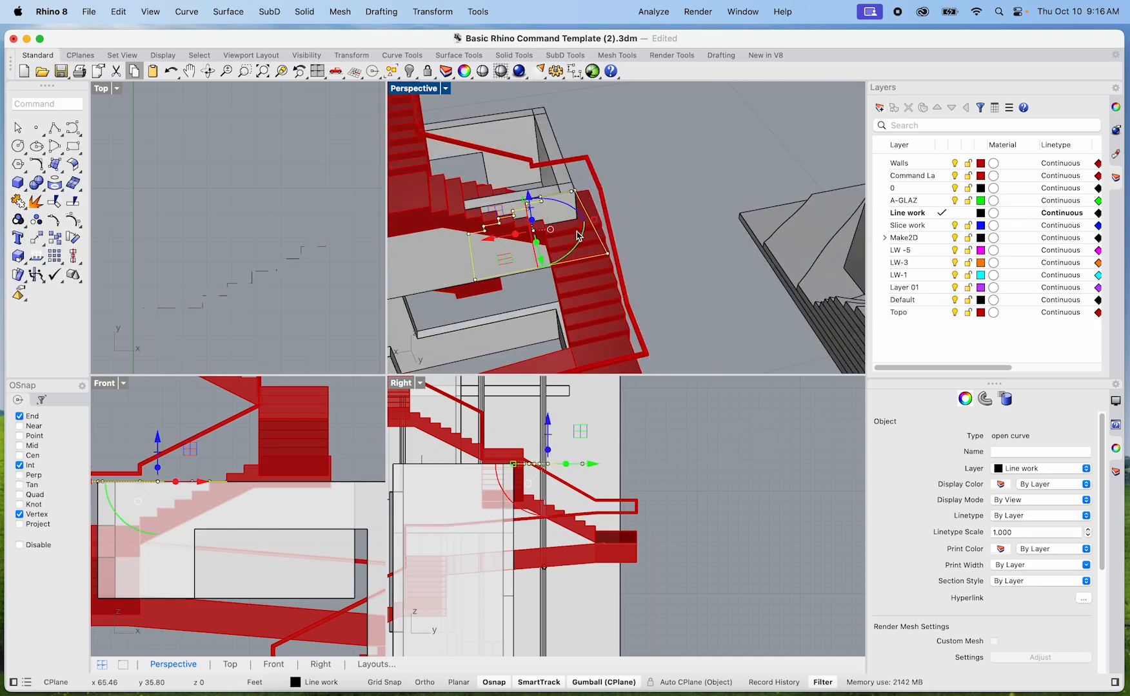
Step: Maximize the Perspective view on the stepped profile and rotate the profile upright so it stands parallel to the wall face
key(Escape)
scroll(588, 223, up, 3)
click(588, 223)
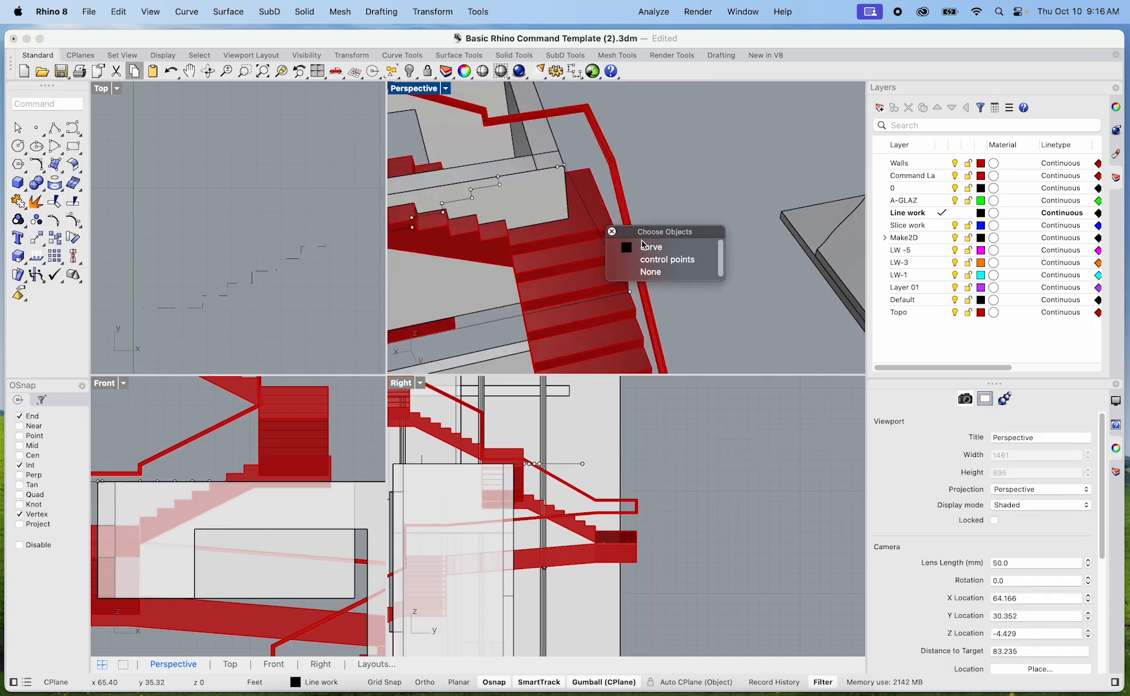
click(631, 180)
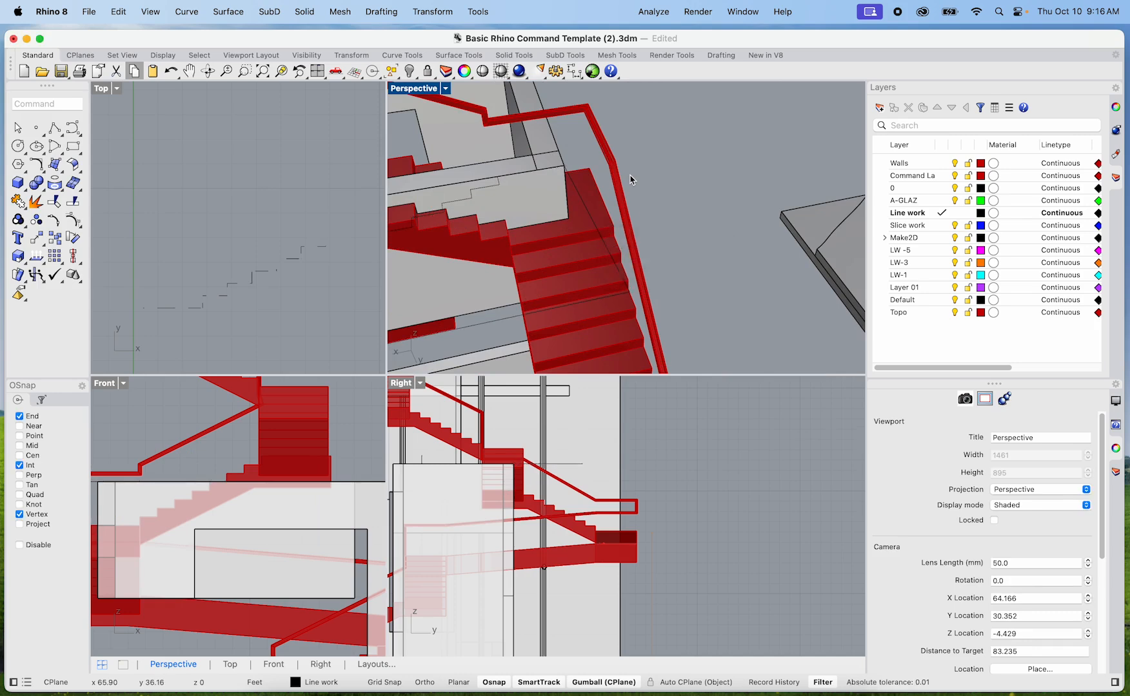
click(580, 199)
right_drag(500, 250, 545, 251)
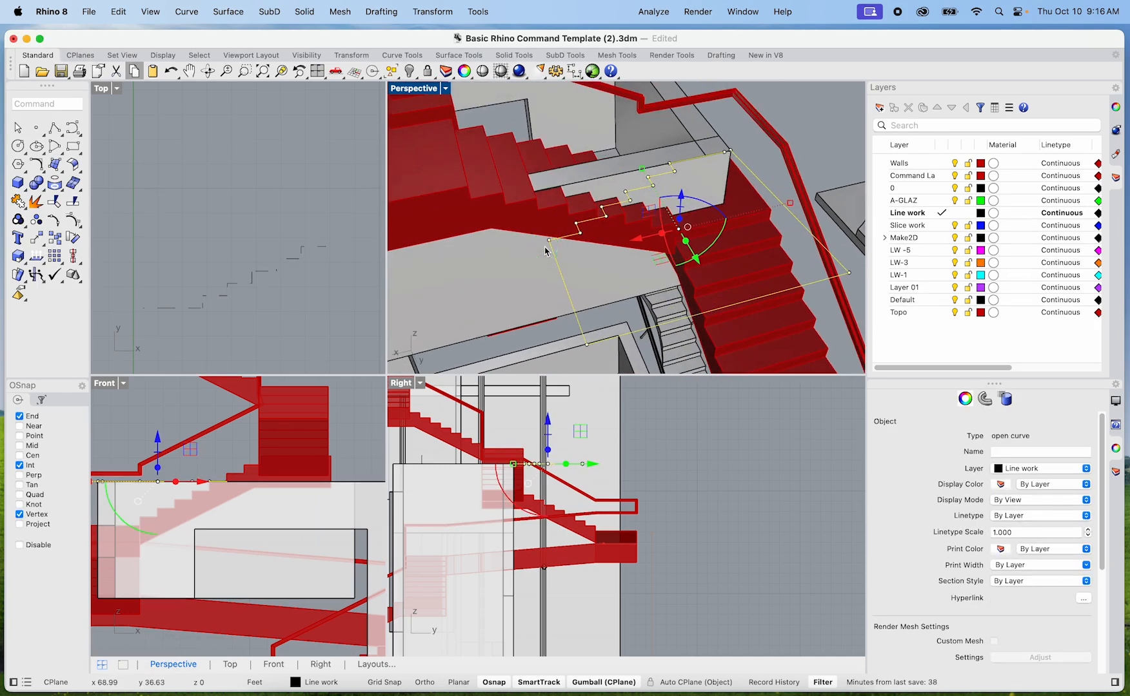
click(281, 71)
double_click(406, 90)
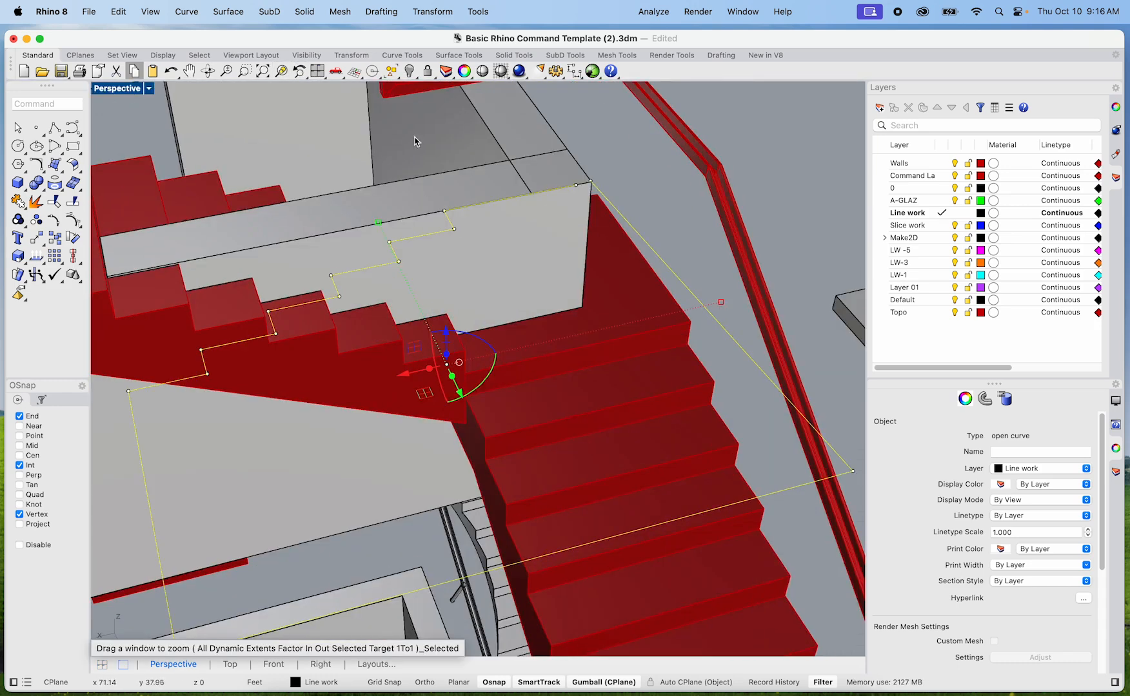
drag(433, 350, 444, 391)
mouse_move(444, 390)
right_down()
mouse_move(501, 404)
mouse_move(465, 399)
mouse_move(459, 374)
mouse_move(490, 361)
mouse_move(489, 377)
mouse_move(416, 408)
mouse_move(449, 396)
mouse_move(434, 411)
right_up()
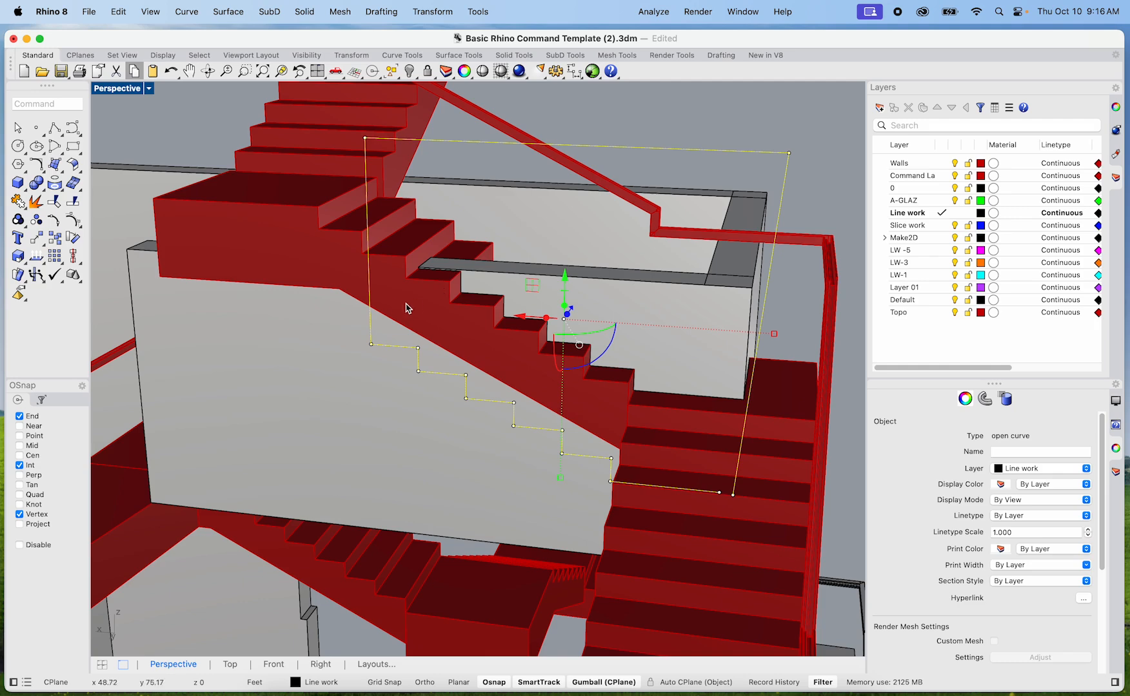
Step: Move the upright profile from its uppermost step corner to the matching inner corner of the red stair's side
scroll(387, 303, up, 5)
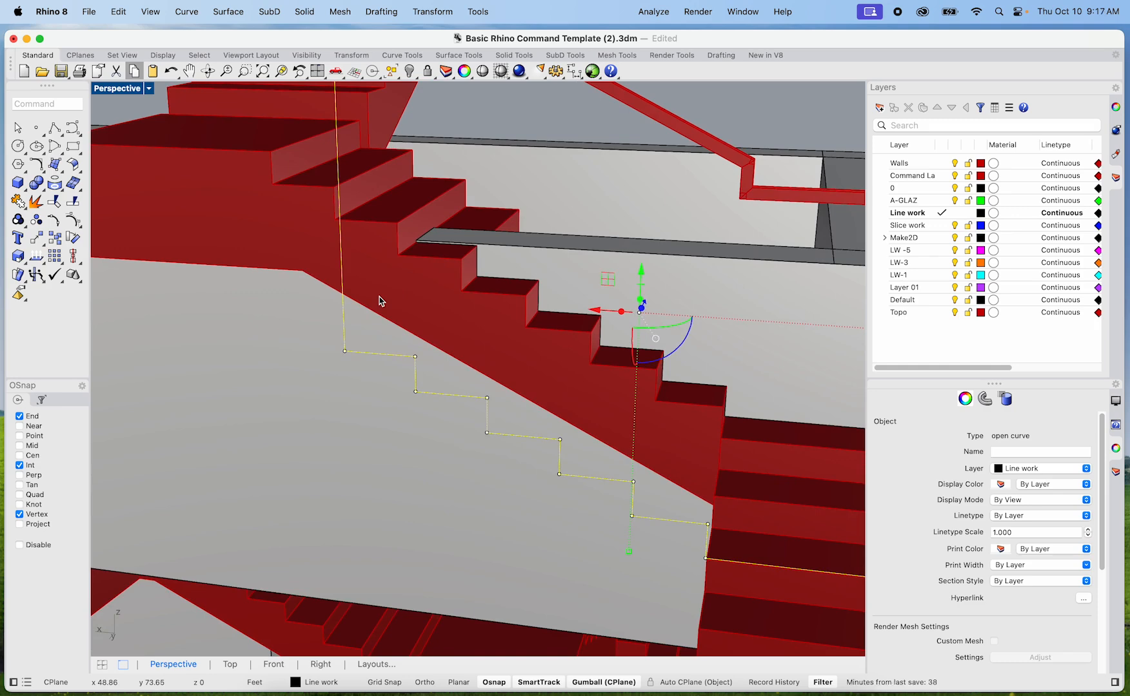
scroll(350, 346, up, 4)
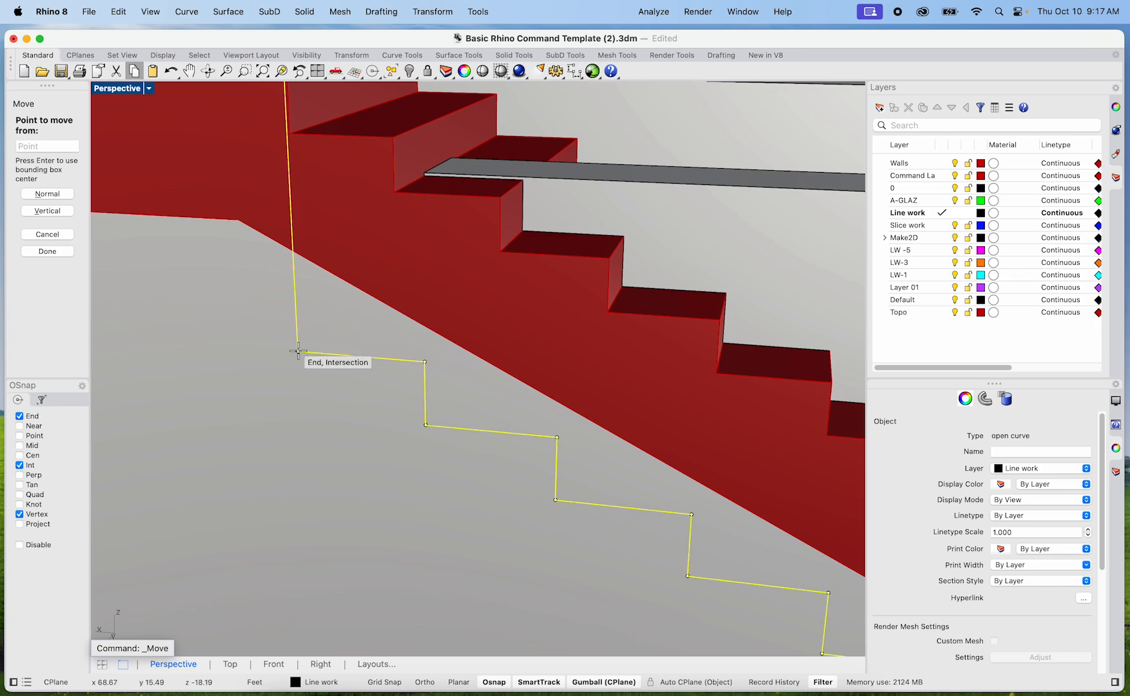
click(298, 352)
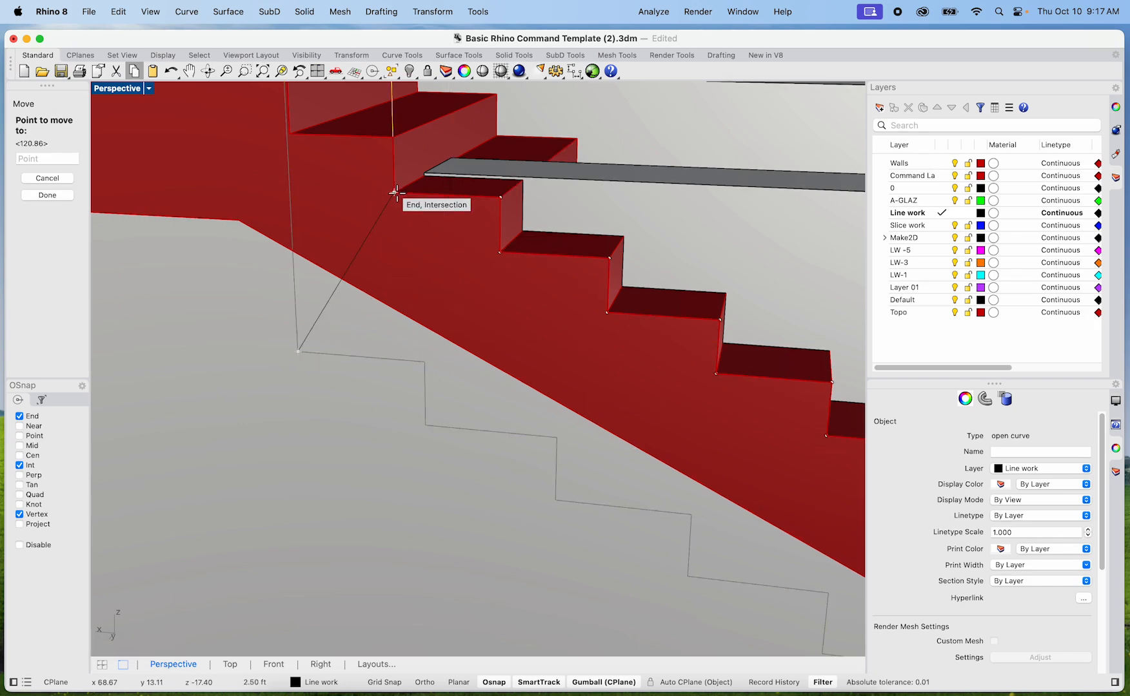
click(395, 192)
scroll(399, 193, down, 7)
right_drag(410, 232, 419, 281)
Step: Try to WireCut the wall volume with the stepped profile in the Y direction, taking the first depth from the landing's far corner
right_drag(588, 251, 527, 360)
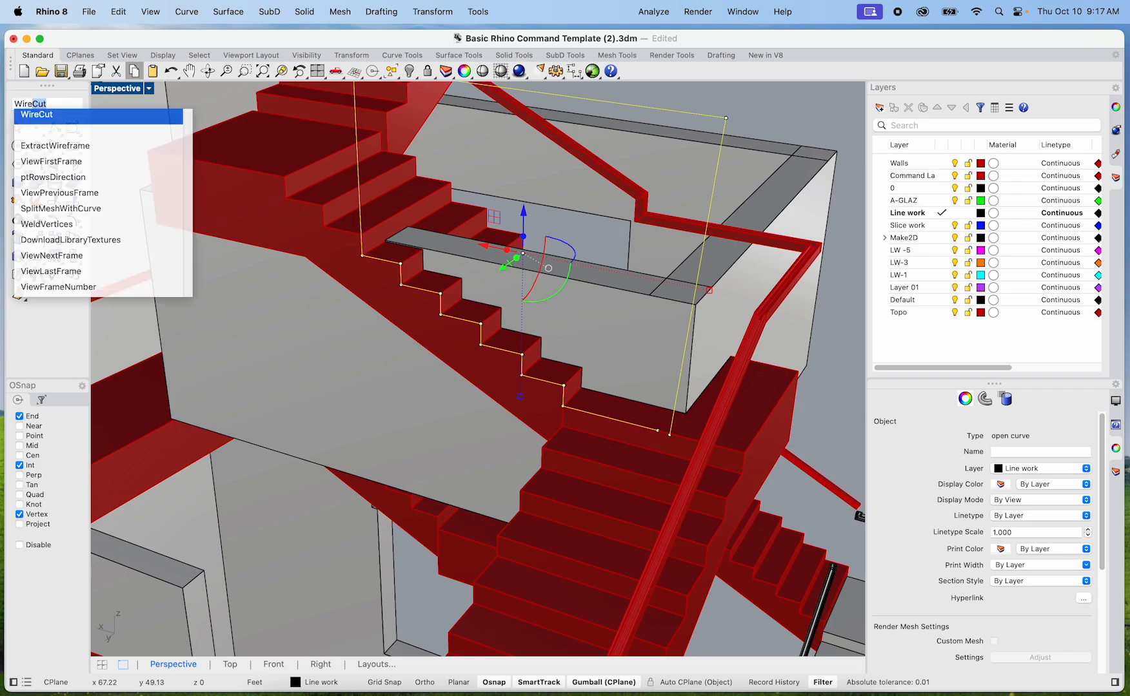
key(Return)
click(538, 277)
key(Return)
right_drag(706, 264, 709, 329)
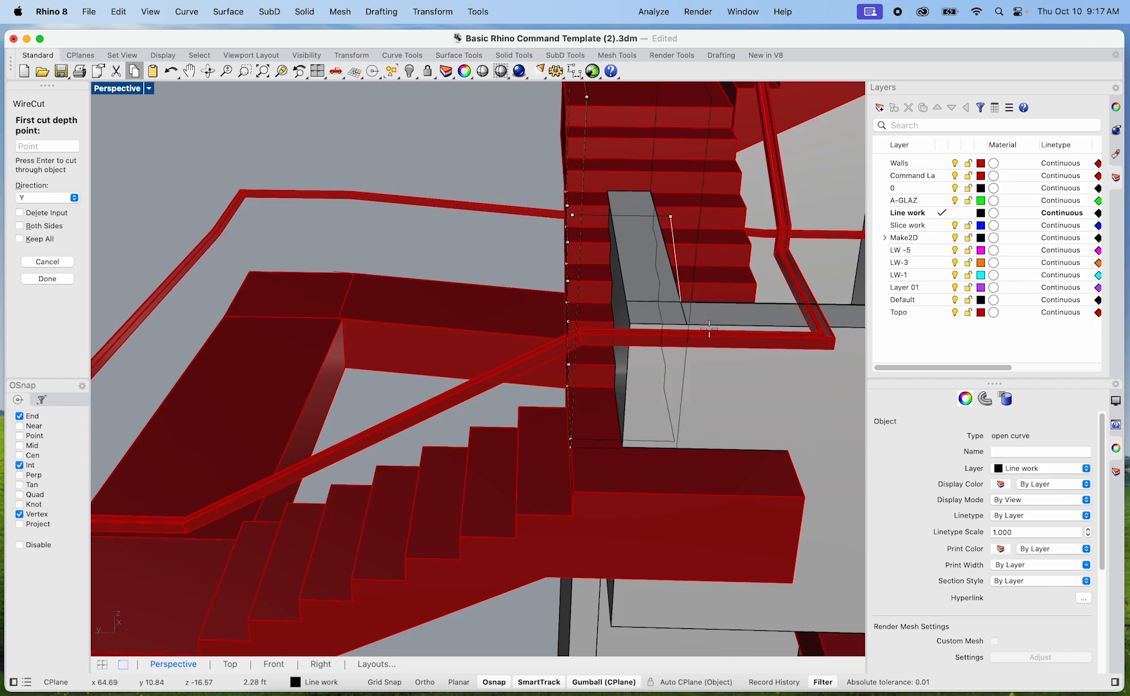
click(786, 453)
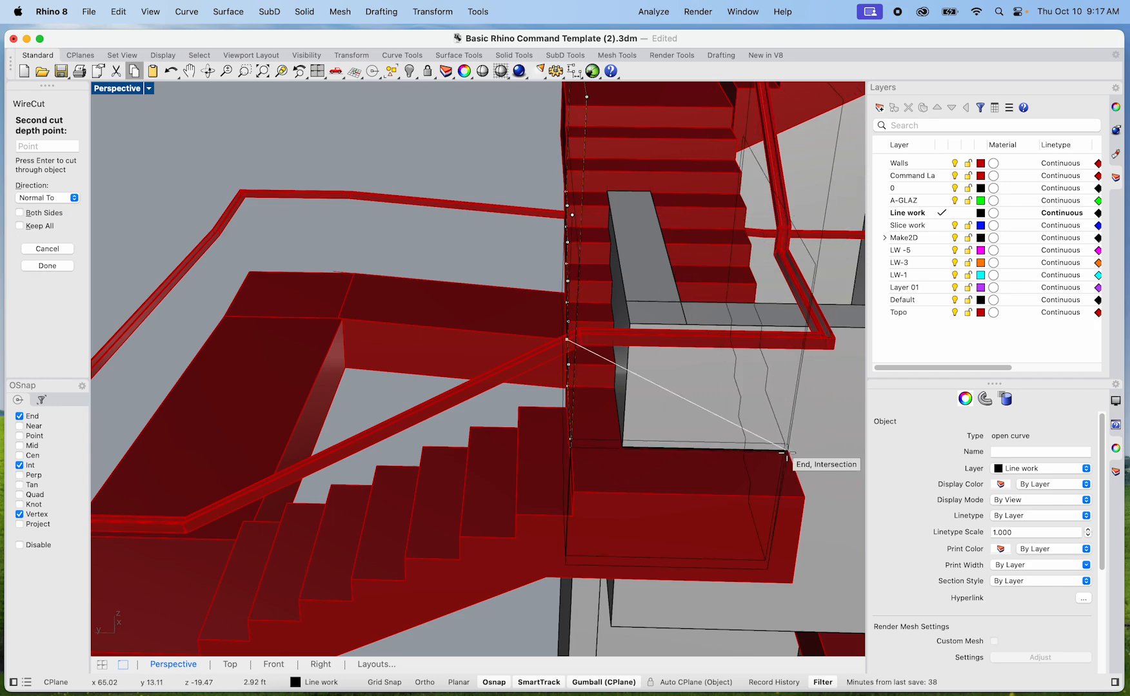
scroll(811, 359, down, 8)
shift+right_drag(811, 359, 726, 352)
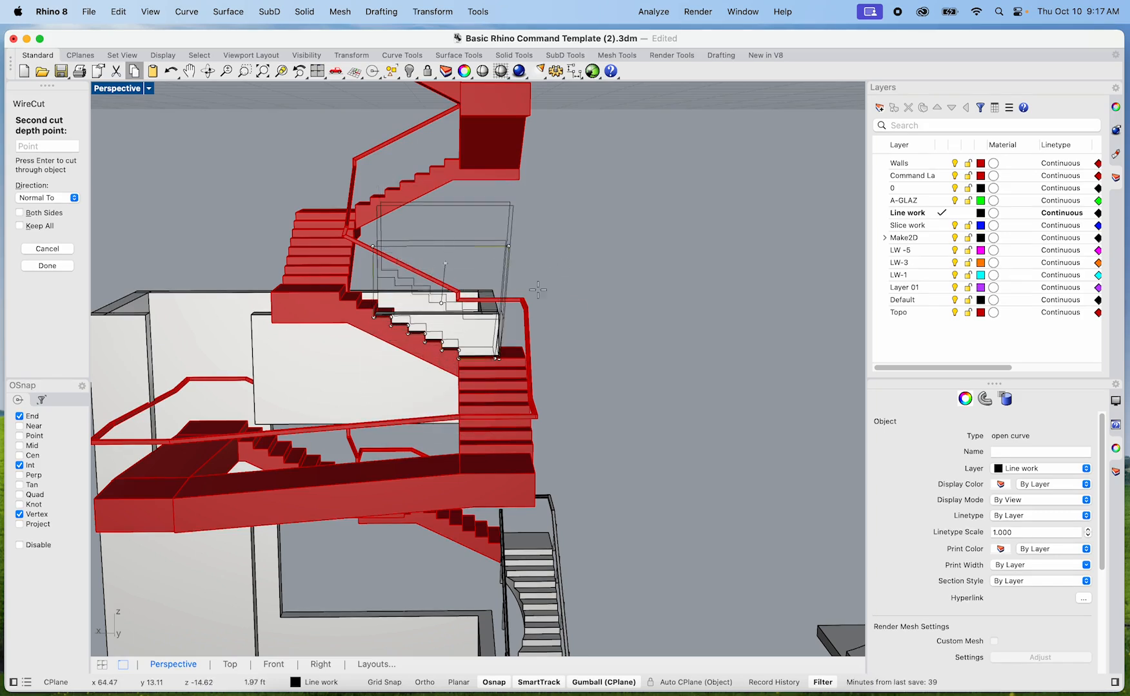
click(588, 192)
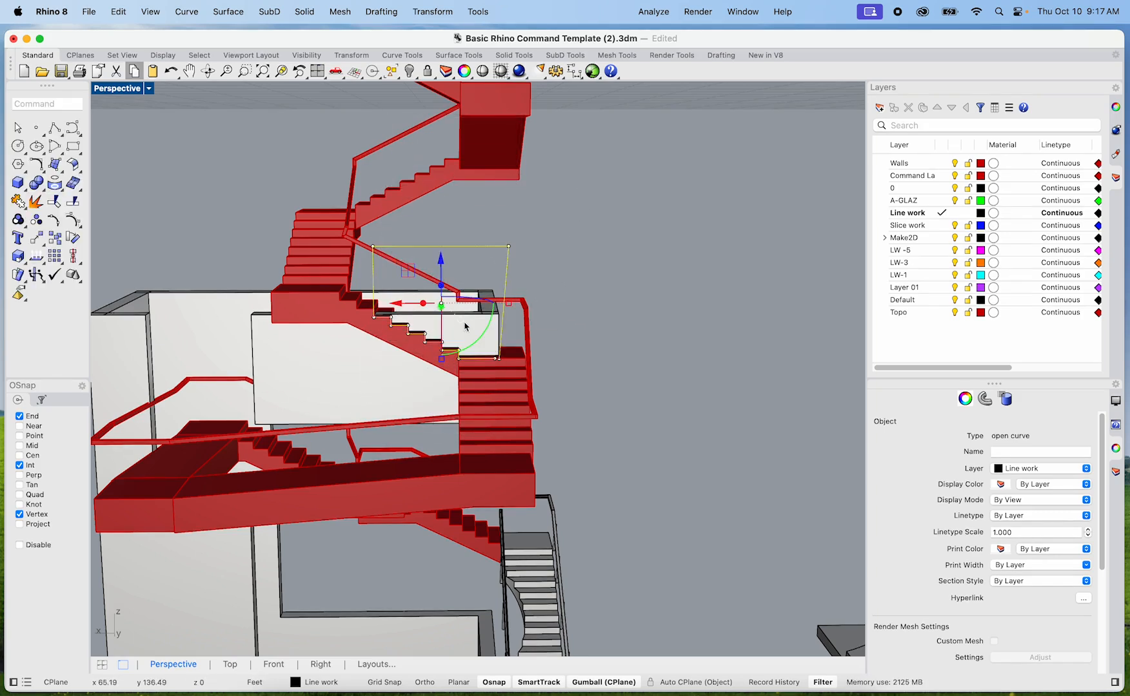
scroll(546, 361, up, 6)
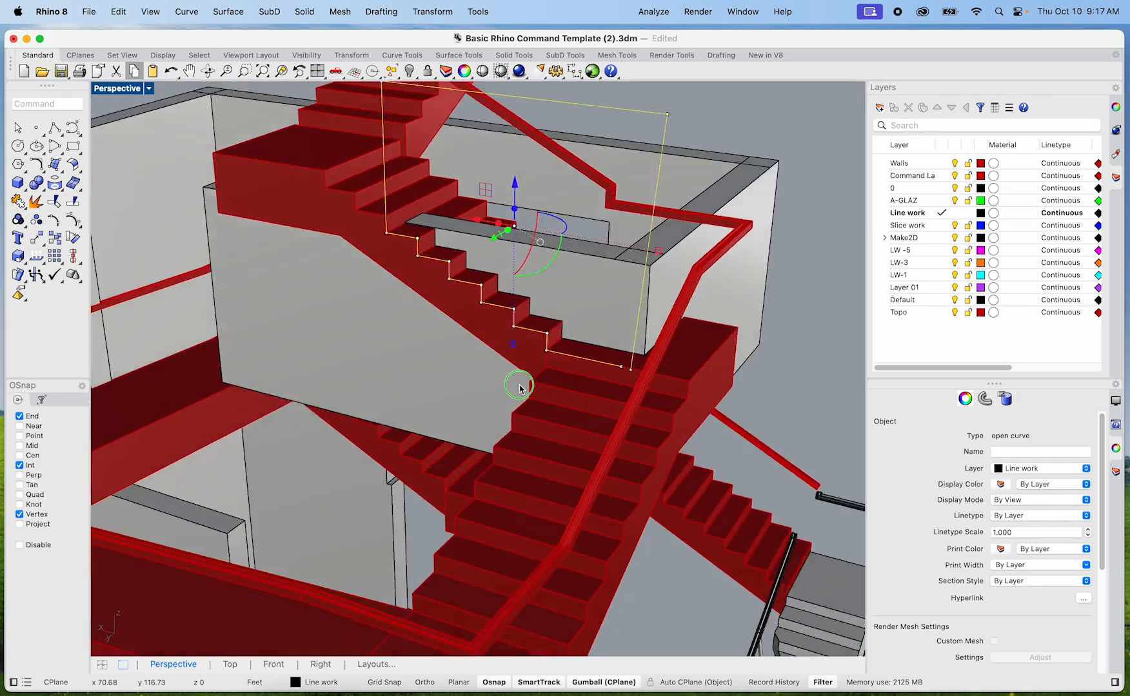
right_drag(519, 385, 428, 407)
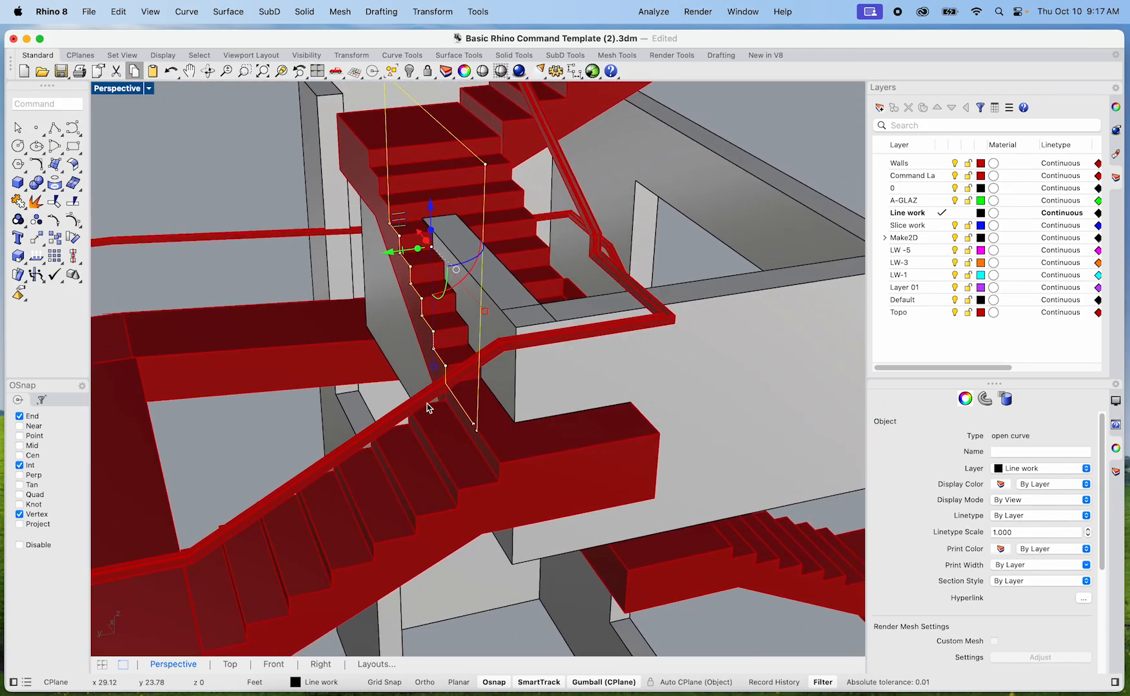
right_click(429, 408)
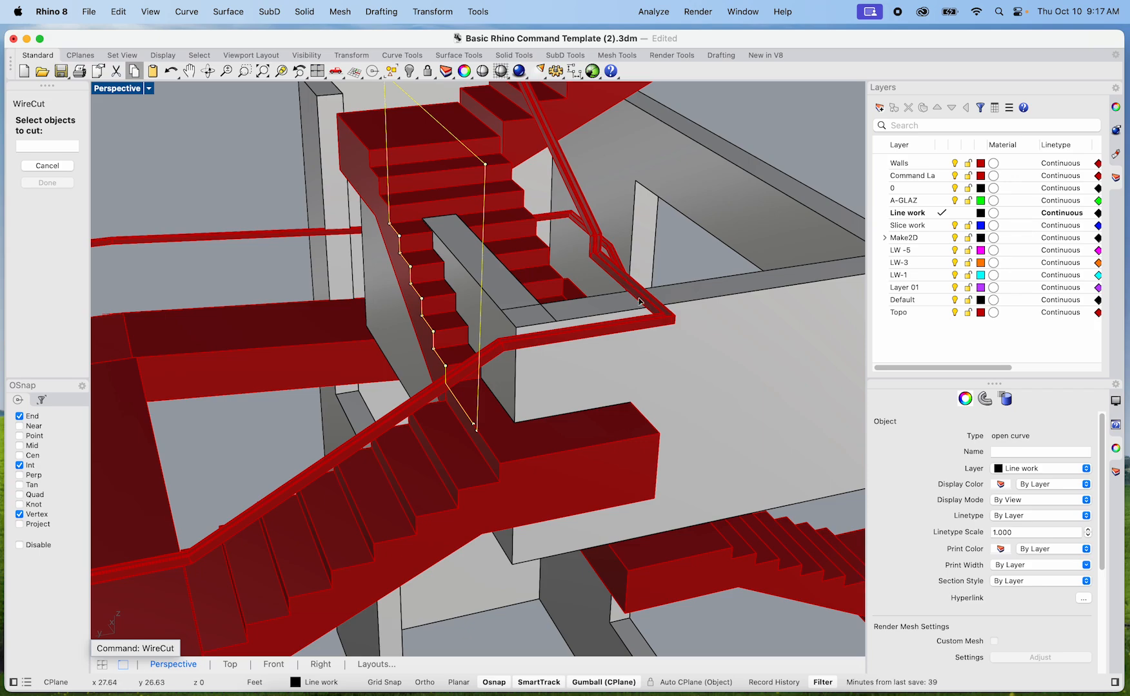
key(Escape)
click(705, 314)
right_drag(416, 389, 706, 309)
click(707, 309)
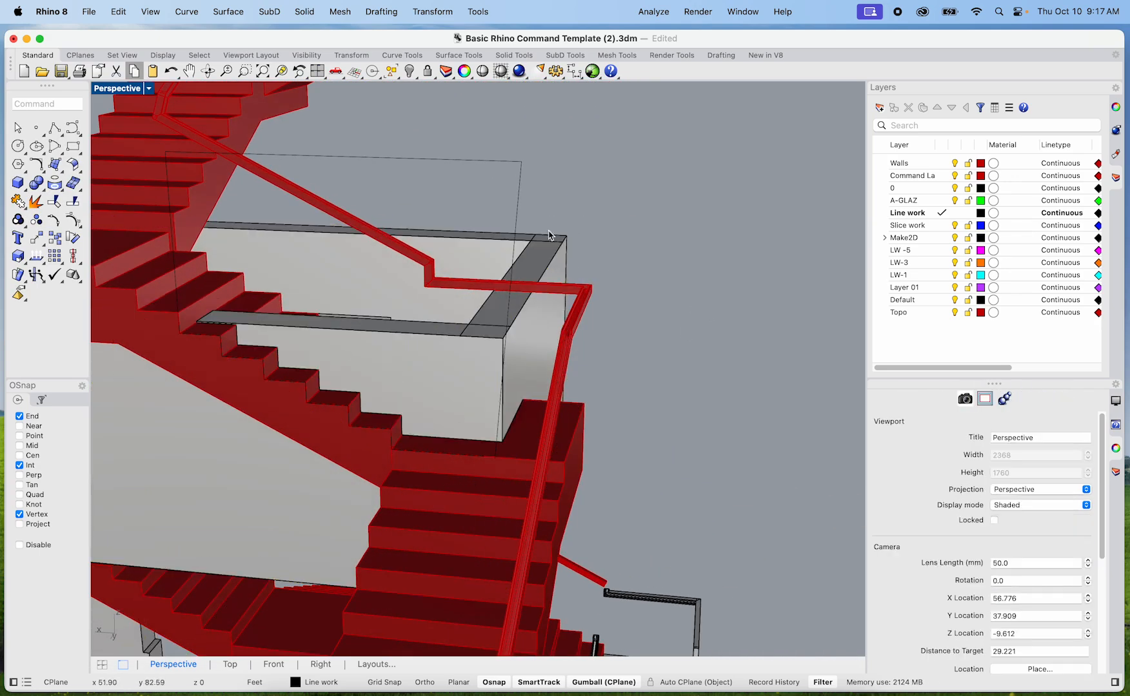
Step: Try to WireCut the wall volume with the stepped profile in the X direction, setting the cut depth freely beyond the building
click(511, 166)
text(WireCut)
key(Return)
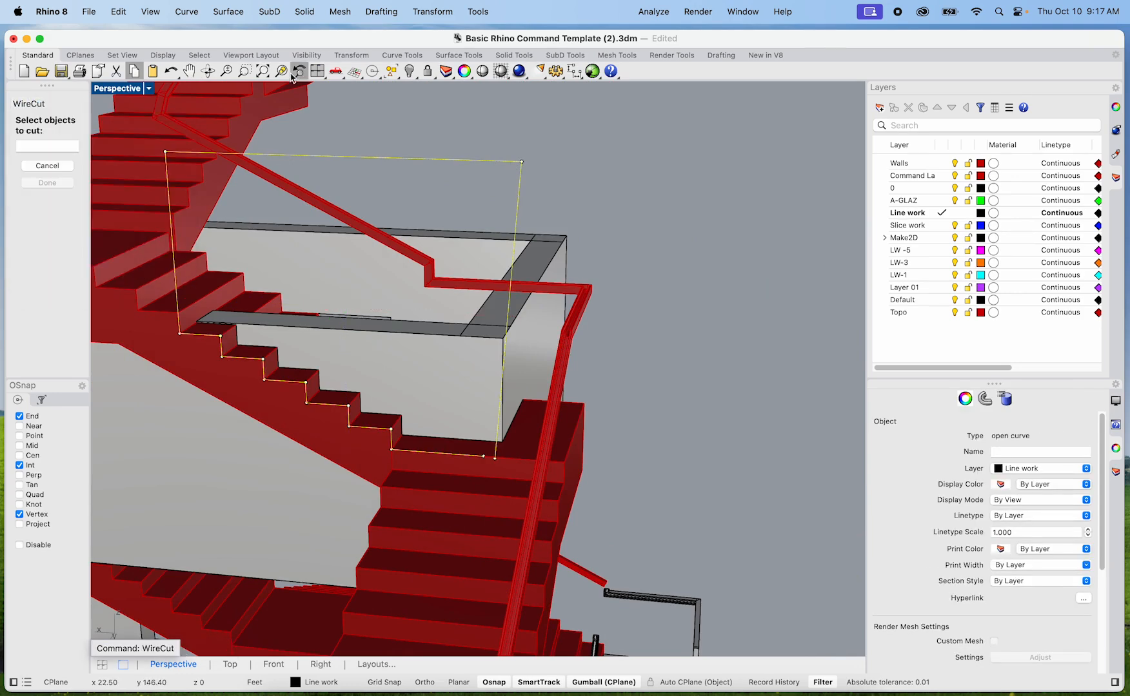
click(390, 342)
key(Return)
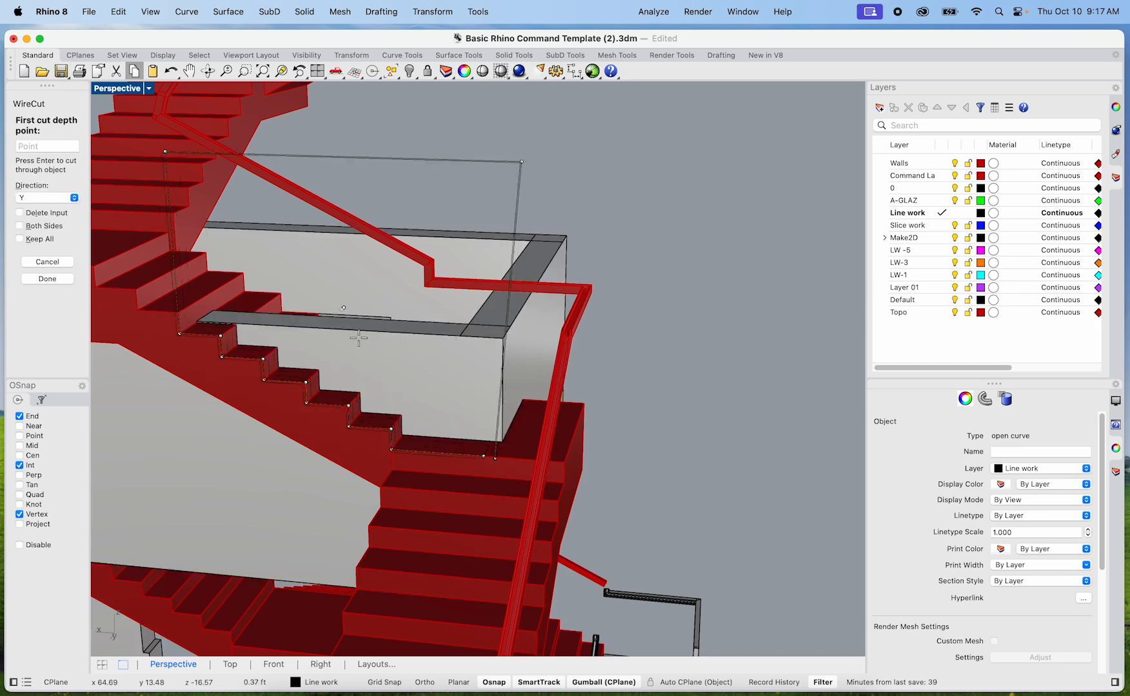
click(75, 198)
click(54, 186)
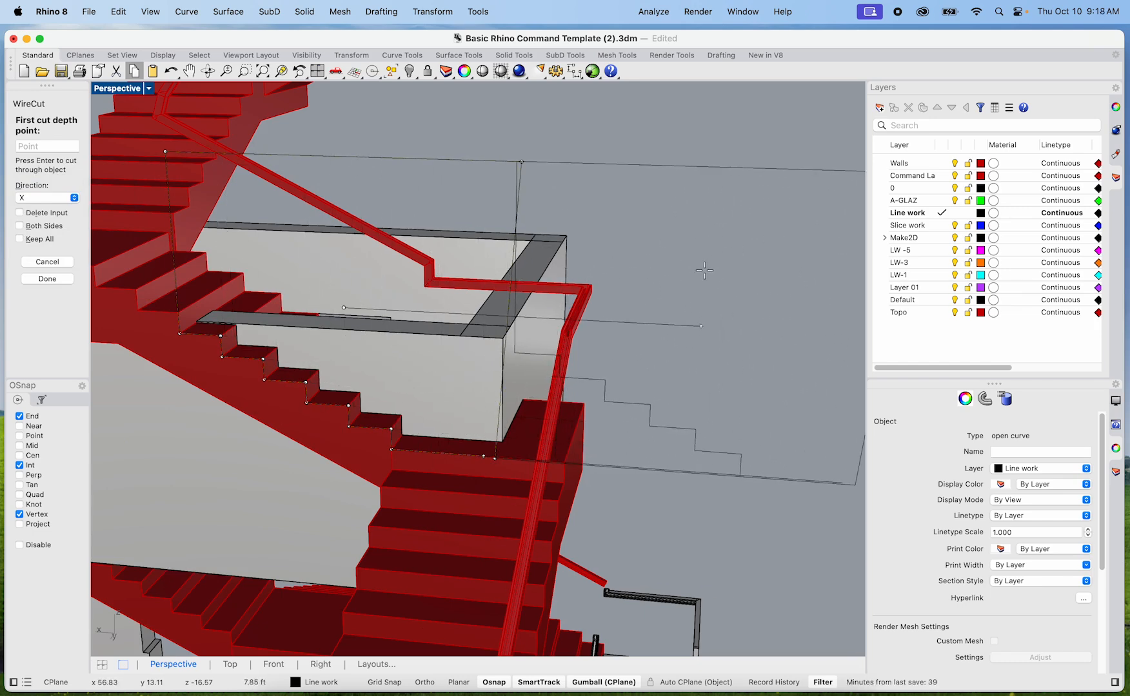
scroll(704, 271, down, 6)
click(739, 271)
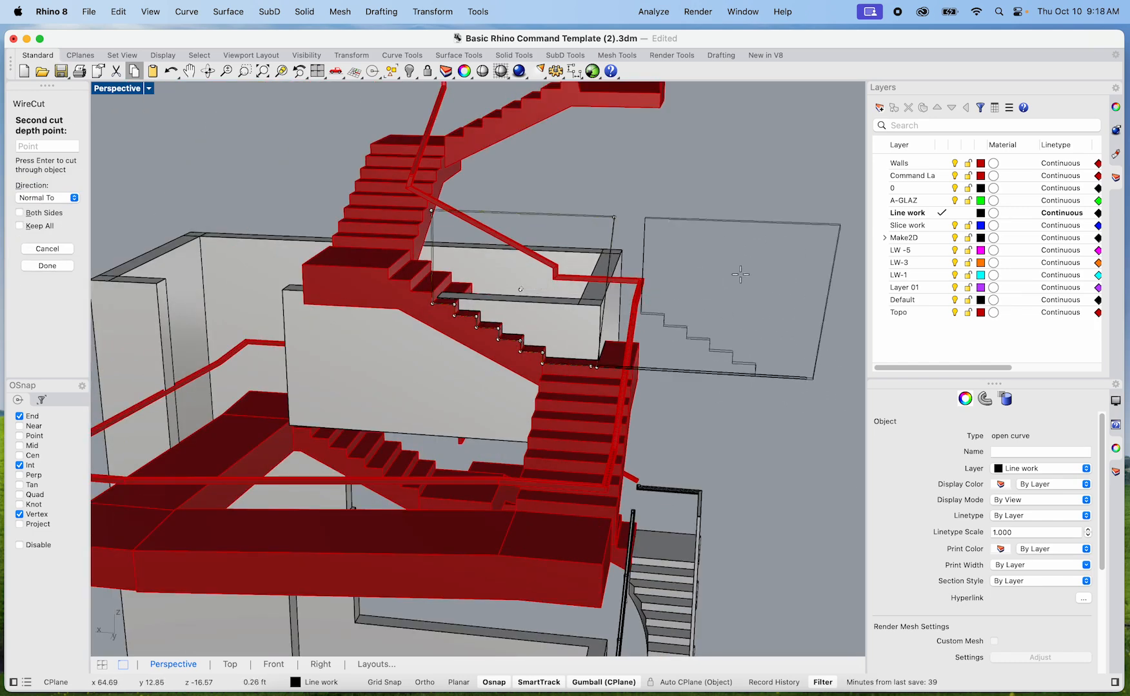
click(763, 226)
scroll(676, 315, up, 8)
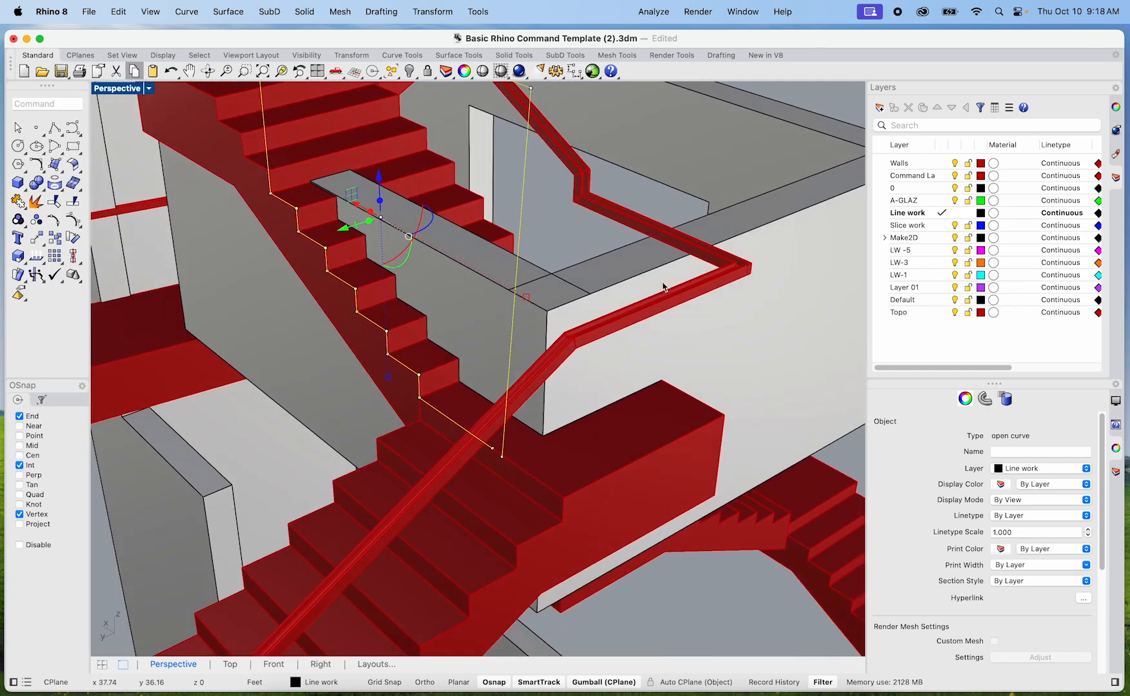
click(641, 281)
scroll(645, 279, down, 6)
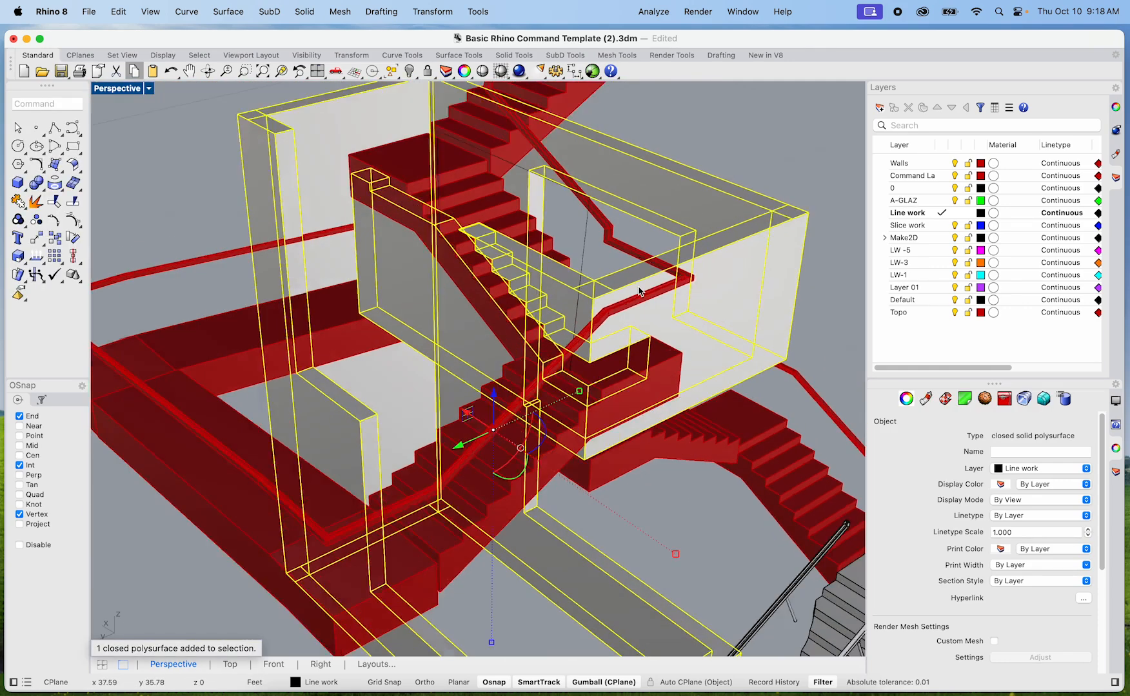
key(Escape)
scroll(597, 275, up, 6)
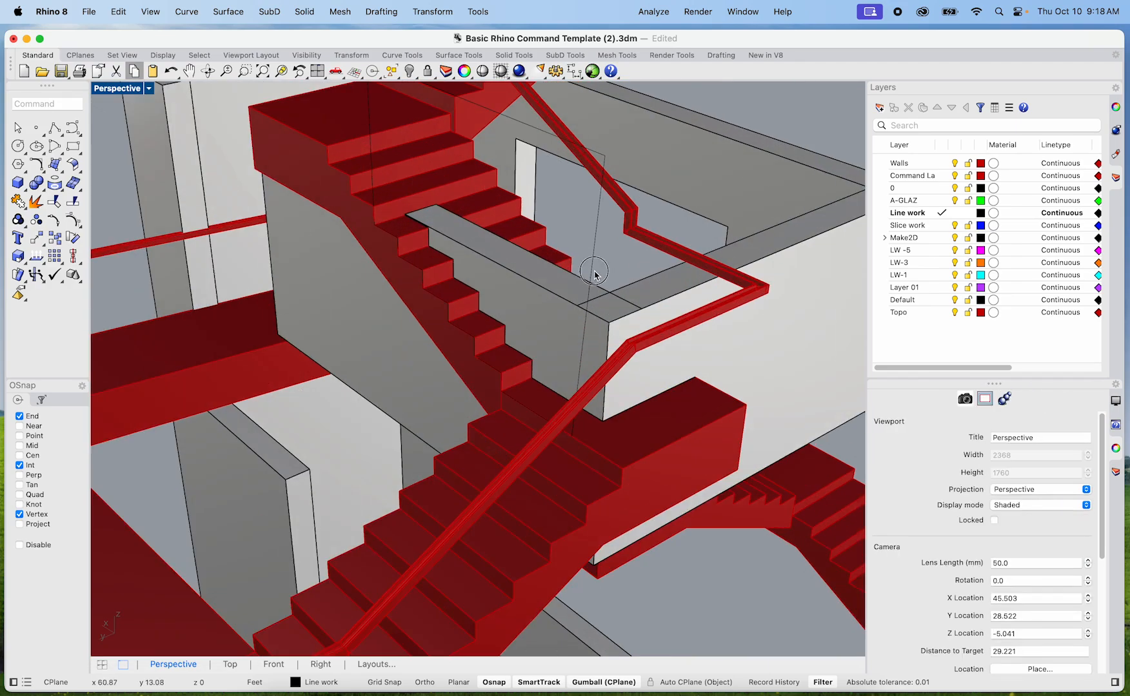
Step: Close the stepped profile by moving the loose end of its slanted side onto the end point of its lowest tread segment
click(593, 276)
scroll(593, 276, down, 5)
right_drag(494, 335, 552, 329)
scroll(539, 391, up, 8)
scroll(583, 385, up, 4)
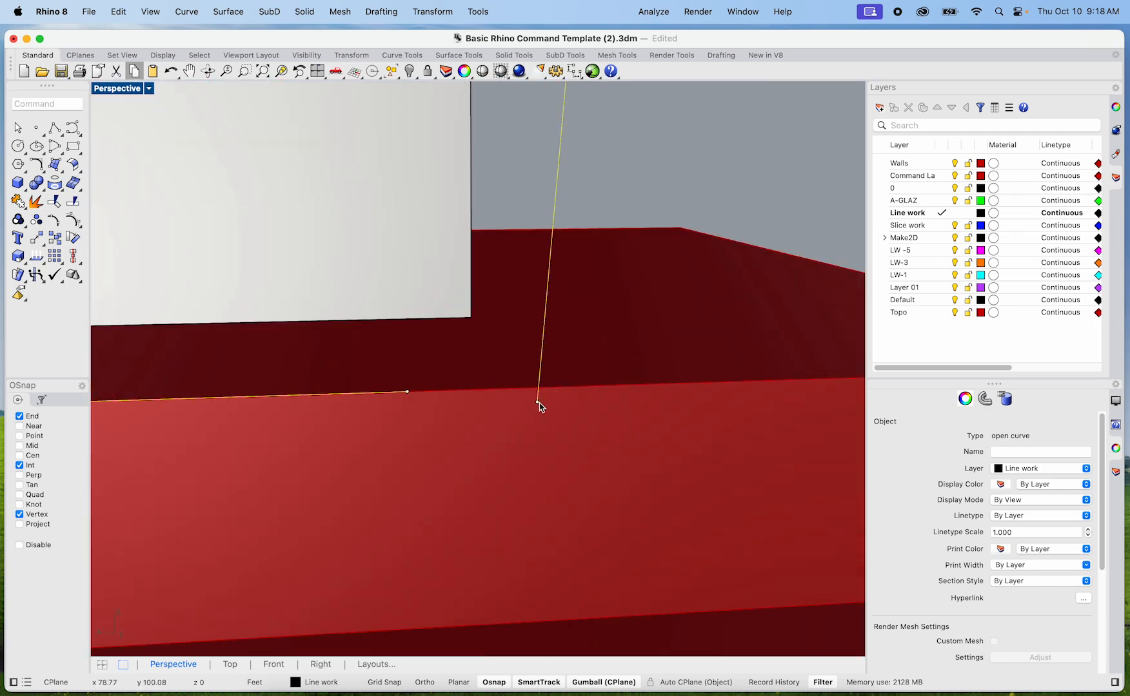
click(538, 403)
click(591, 436)
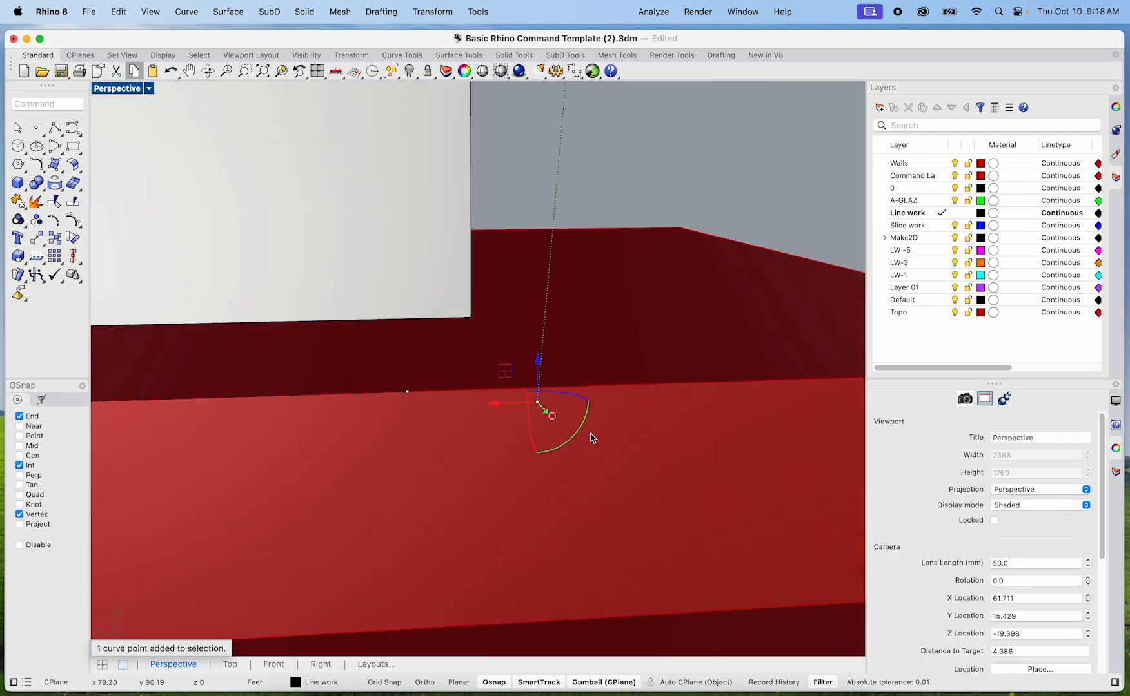
text(m)
key(Return)
click(538, 402)
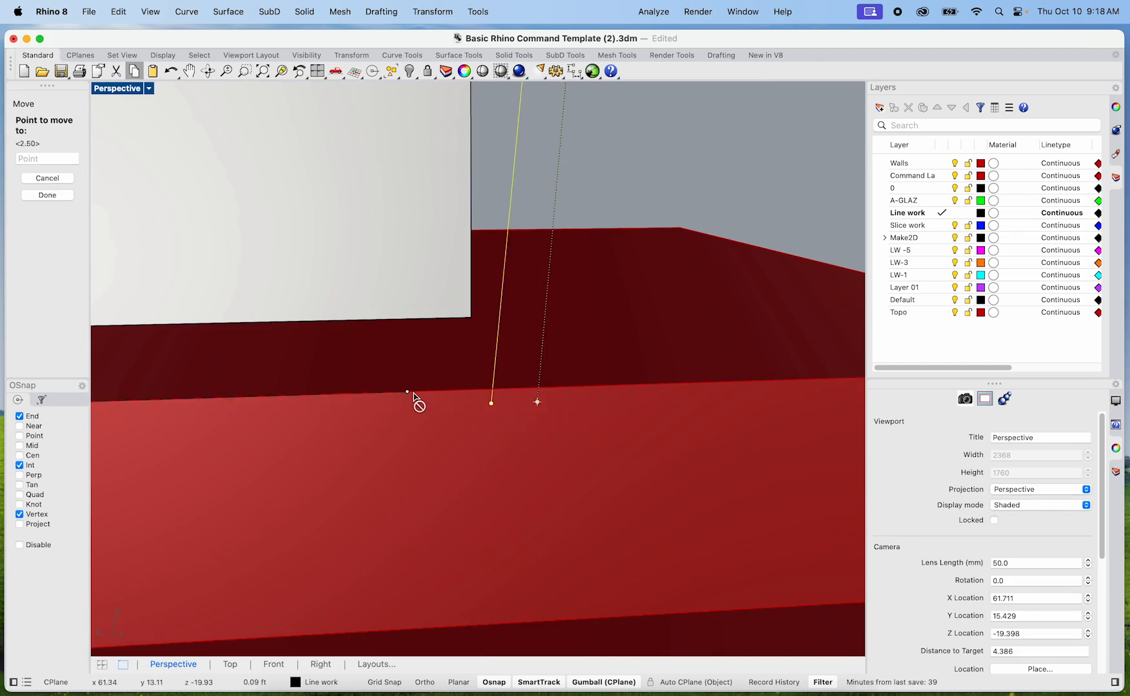
click(413, 396)
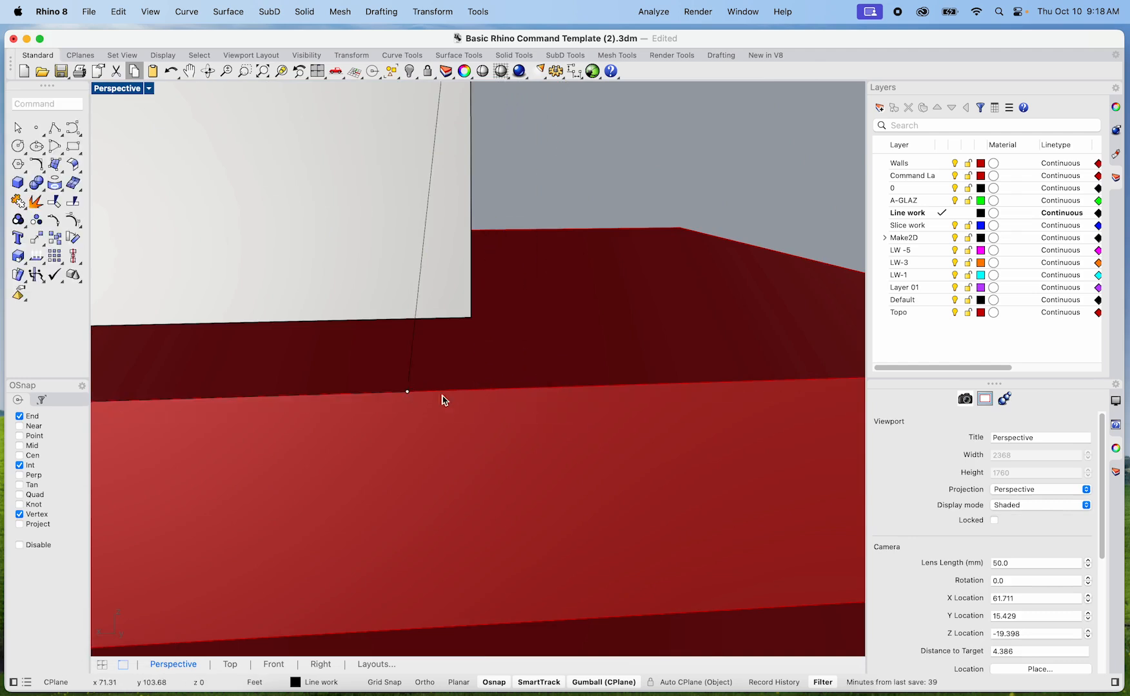
scroll(444, 390, down, 5)
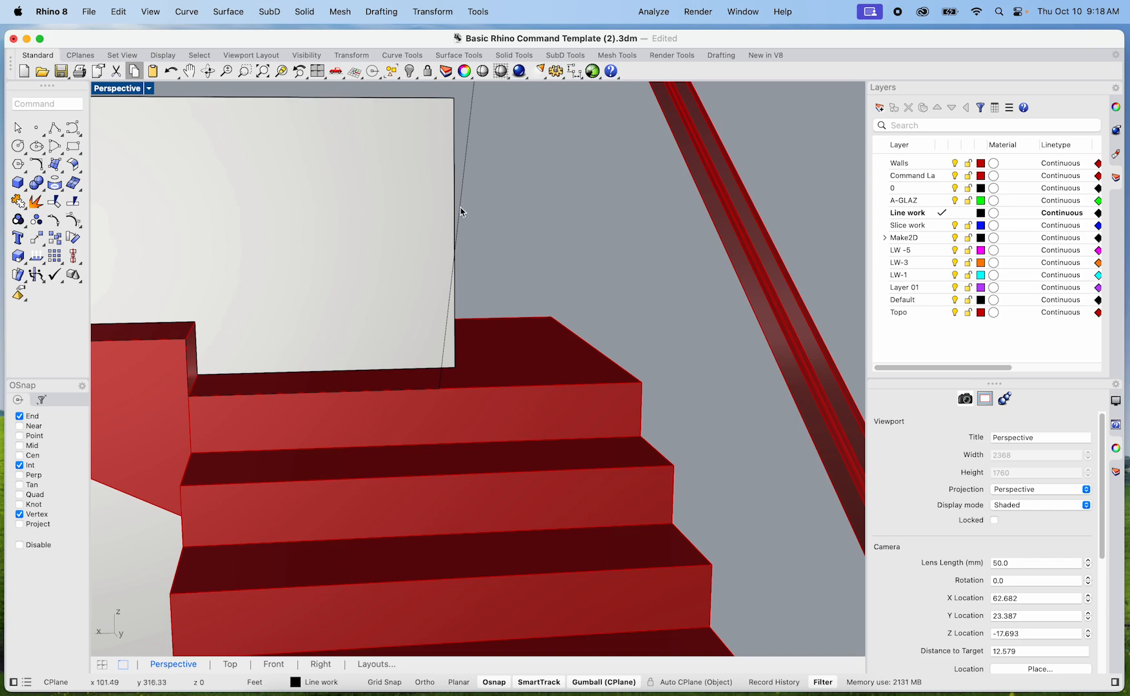
click(462, 213)
scroll(491, 270, down, 10)
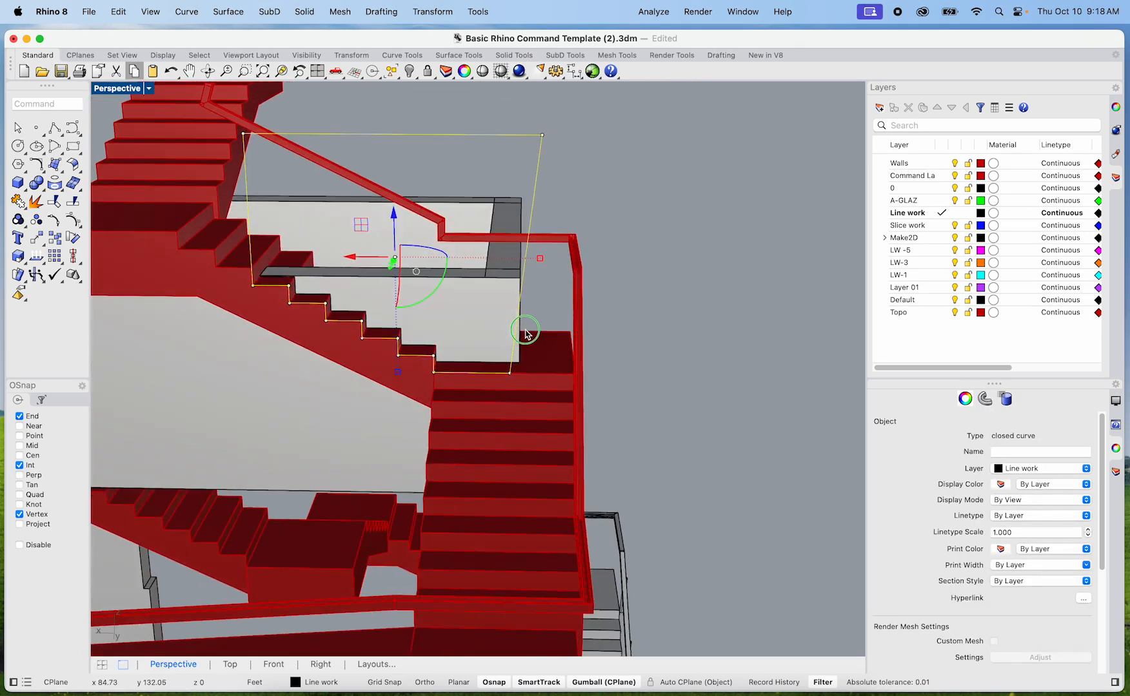
text(wir)
key(Return)
click(486, 278)
key(Return)
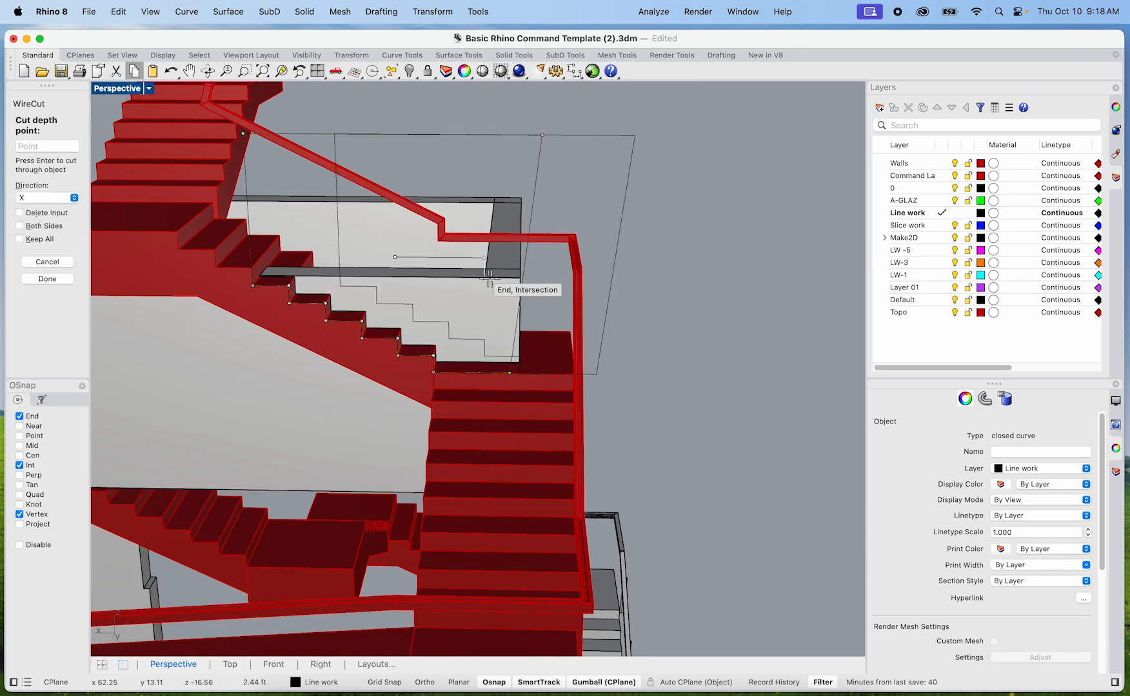
key(Escape)
right_drag(671, 289, 638, 332)
key(Return)
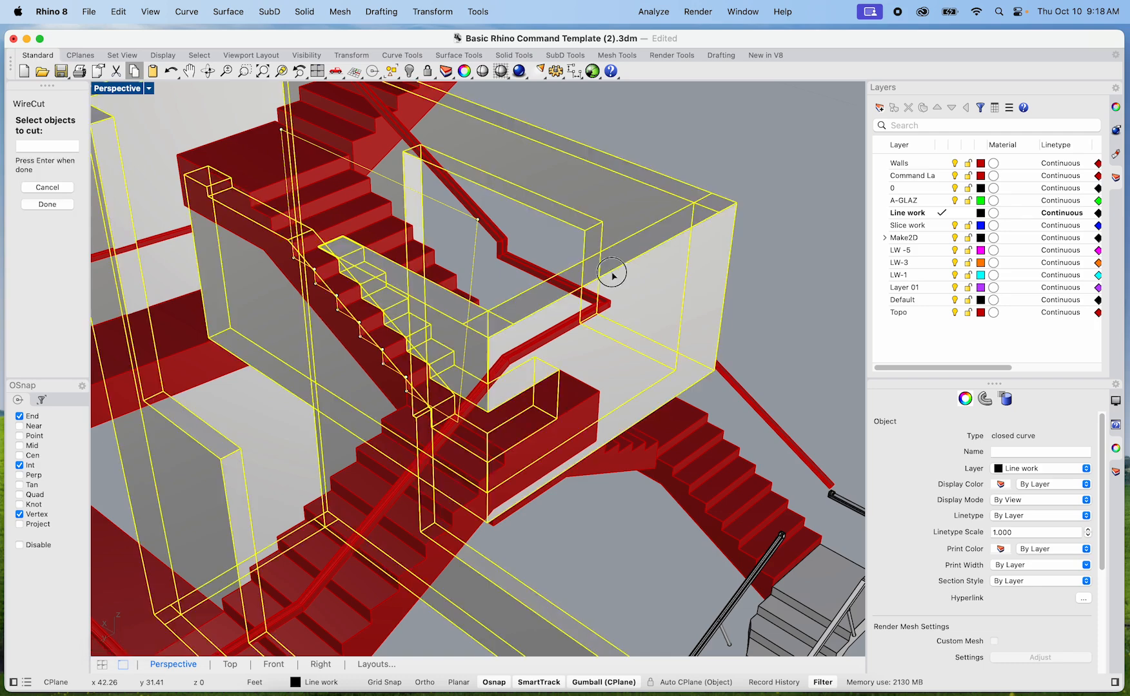
key(Escape)
key(Escape)
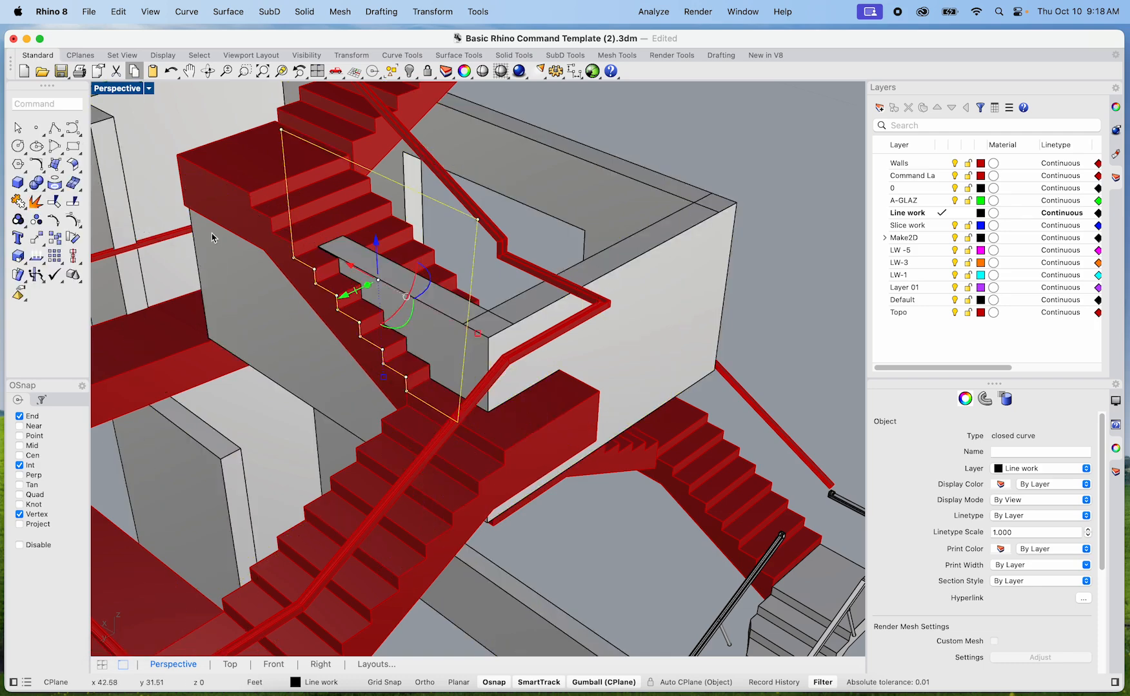
click(437, 208)
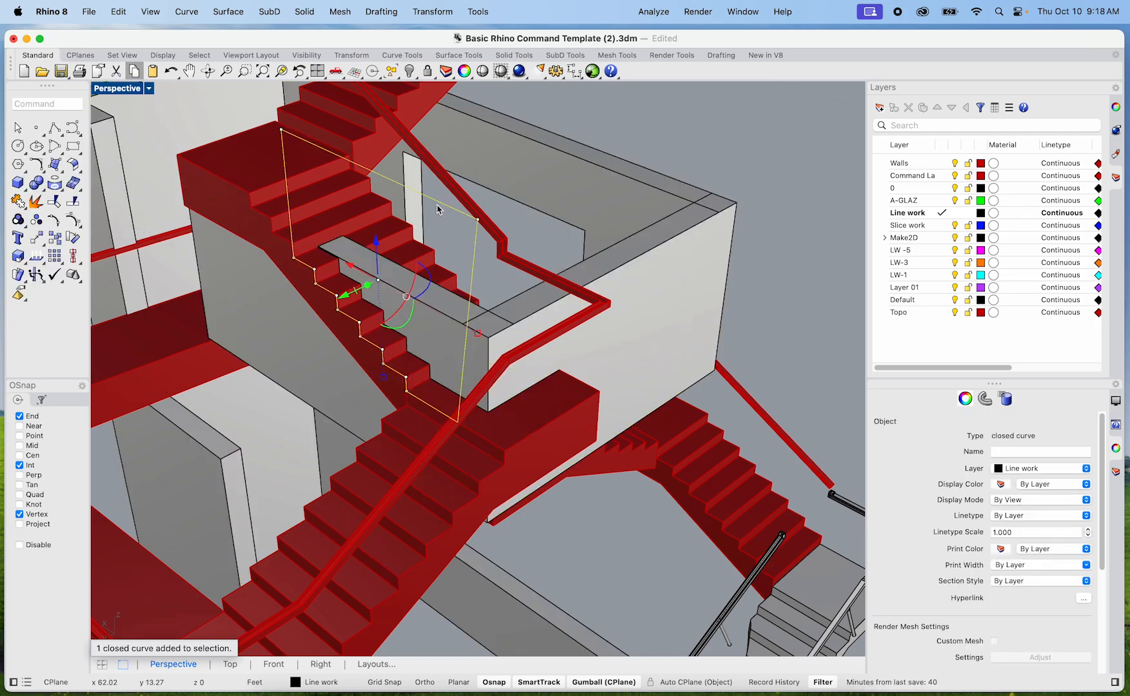
key(Return)
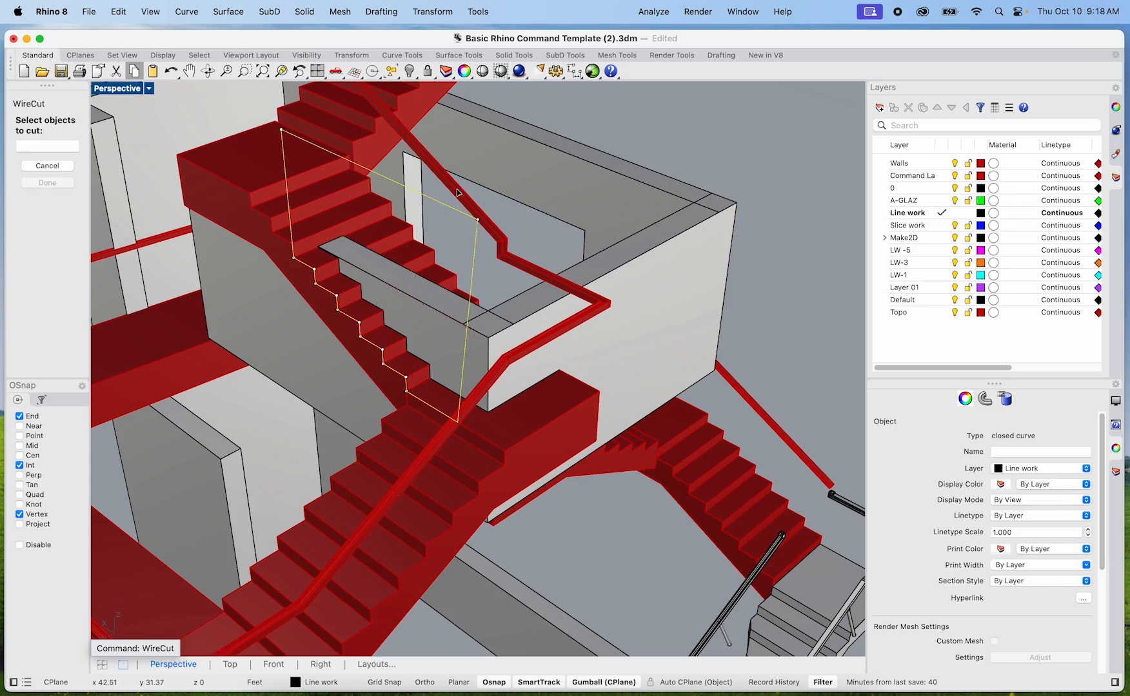
key(Escape)
key(Escape)
Step: WireCut the wall volume with the closed stepped profile in the Y direction, setting the depth at the landing block's outer corner
click(445, 271)
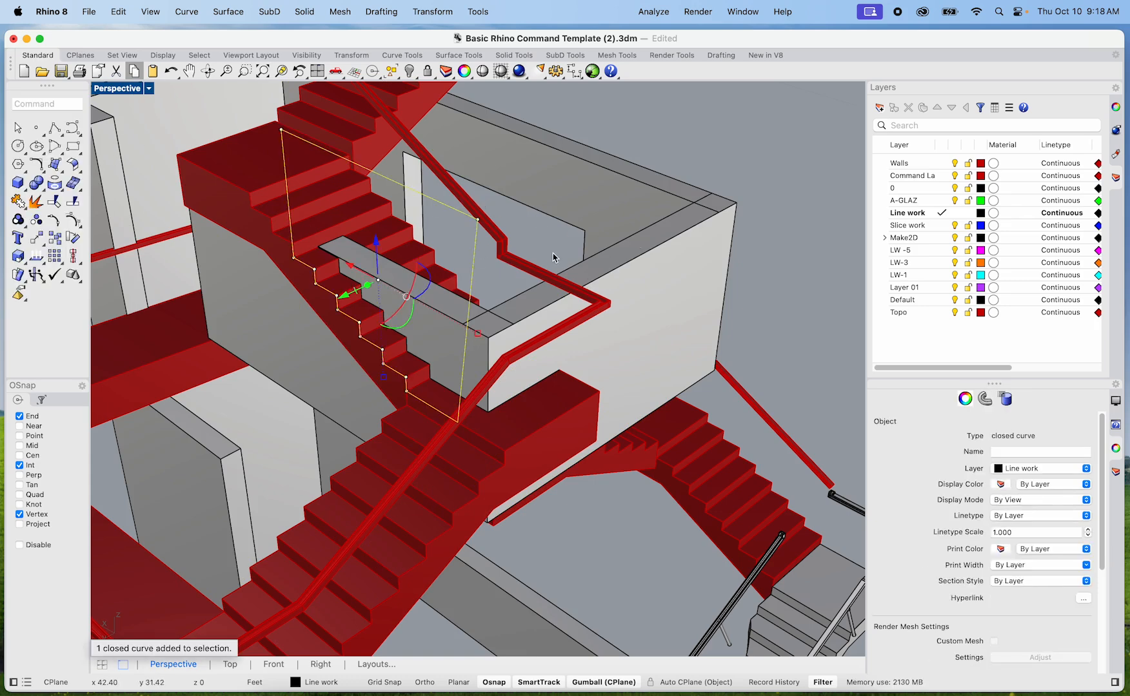
key(Return)
click(621, 259)
key(Return)
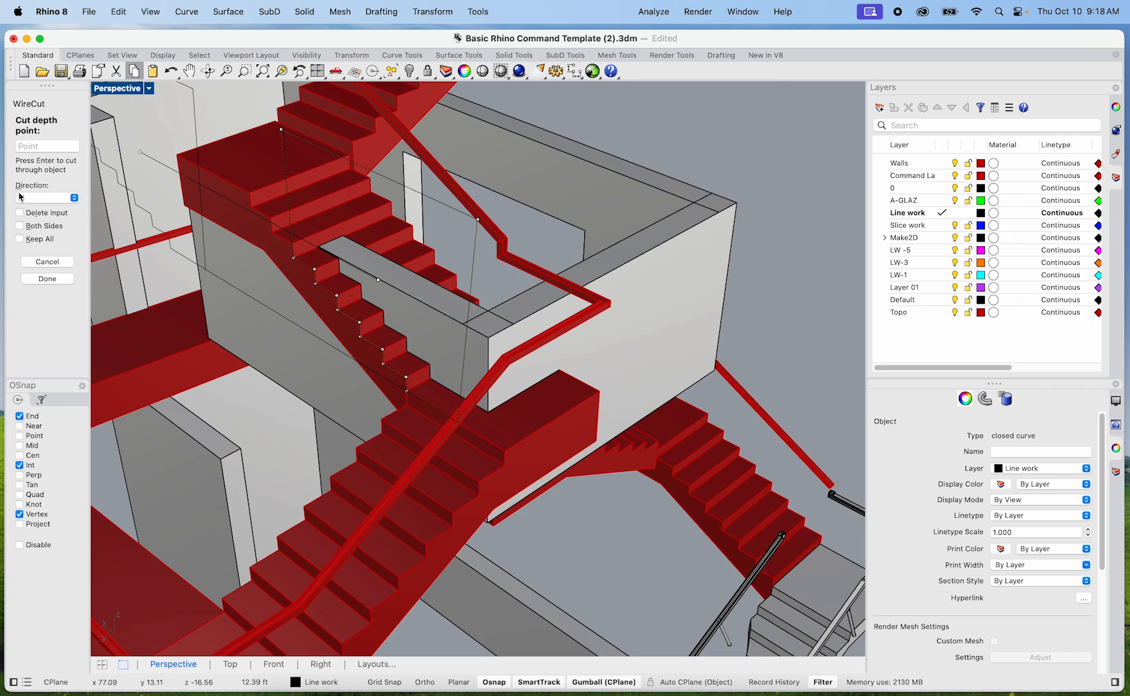
click(74, 198)
click(72, 210)
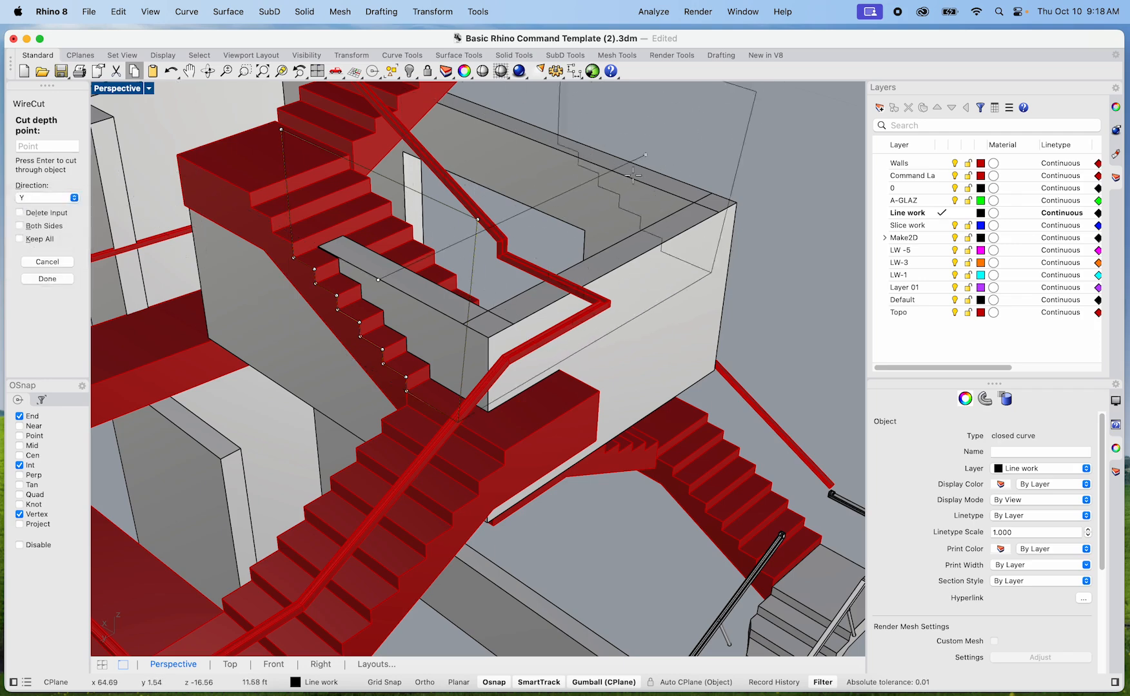
click(599, 392)
key(Return)
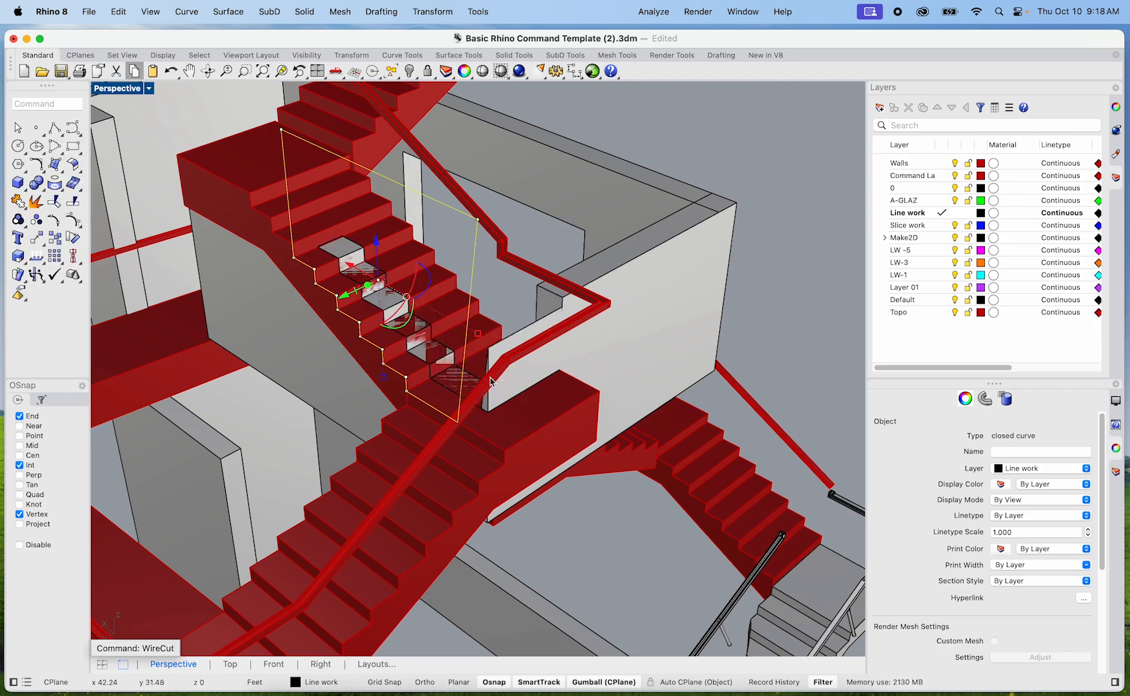
Step: Examine the cut along the stair treads and the remaining wall pieces around the landing from several angles
scroll(502, 385, up, 6)
shift+right_drag(469, 376, 496, 455)
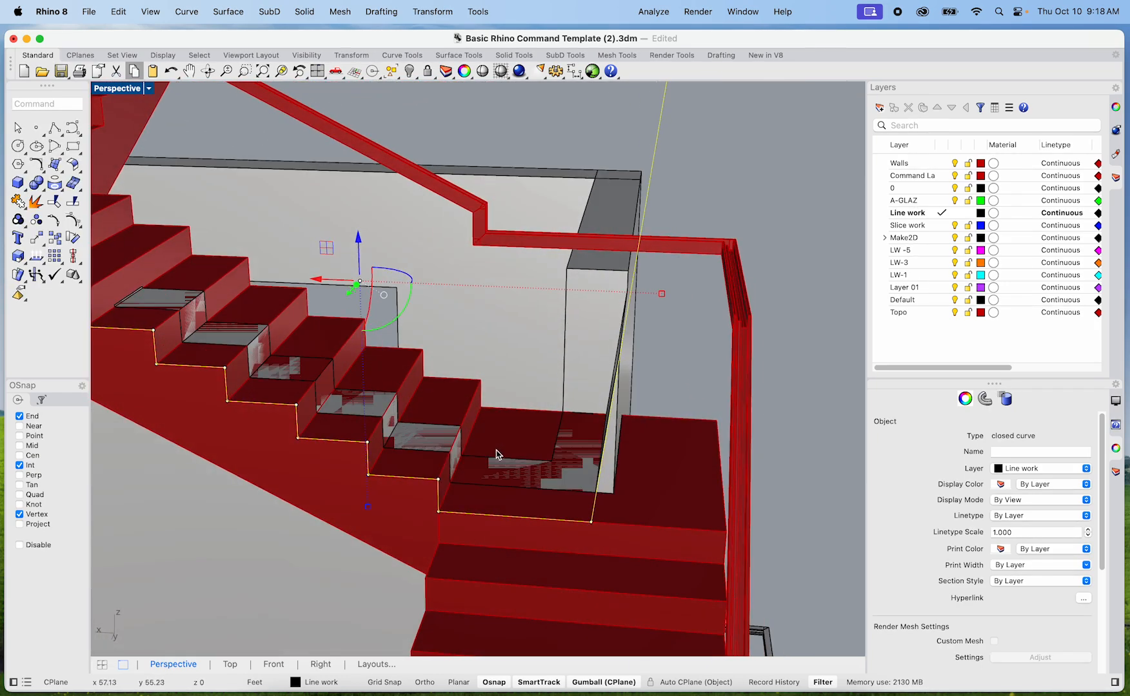
key(Escape)
click(393, 415)
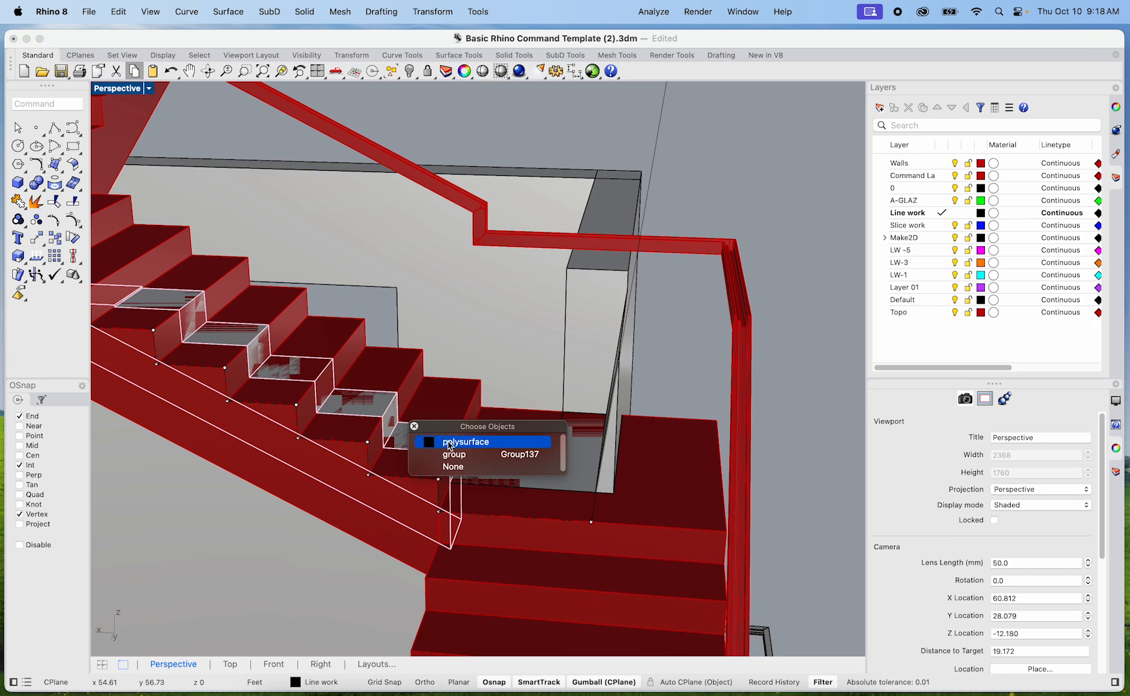
click(450, 443)
key(Escape)
right_drag(449, 449, 528, 450)
scroll(555, 393, up, 5)
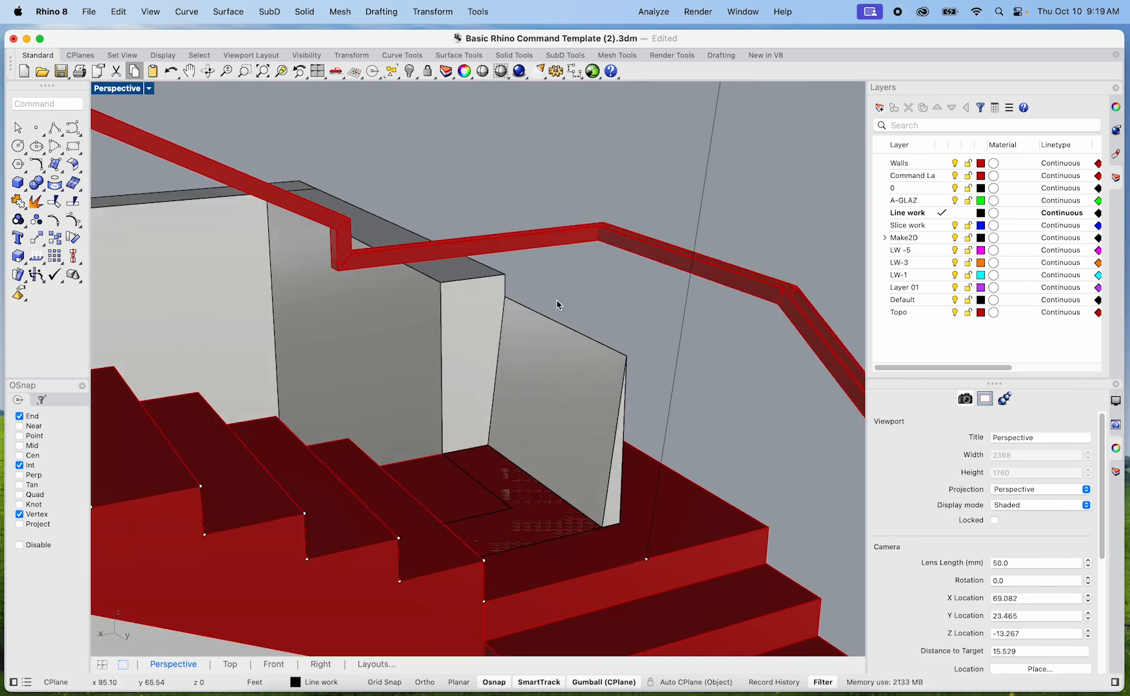
scroll(489, 344, down, 4)
click(538, 348)
right_drag(543, 393, 661, 265)
key(Escape)
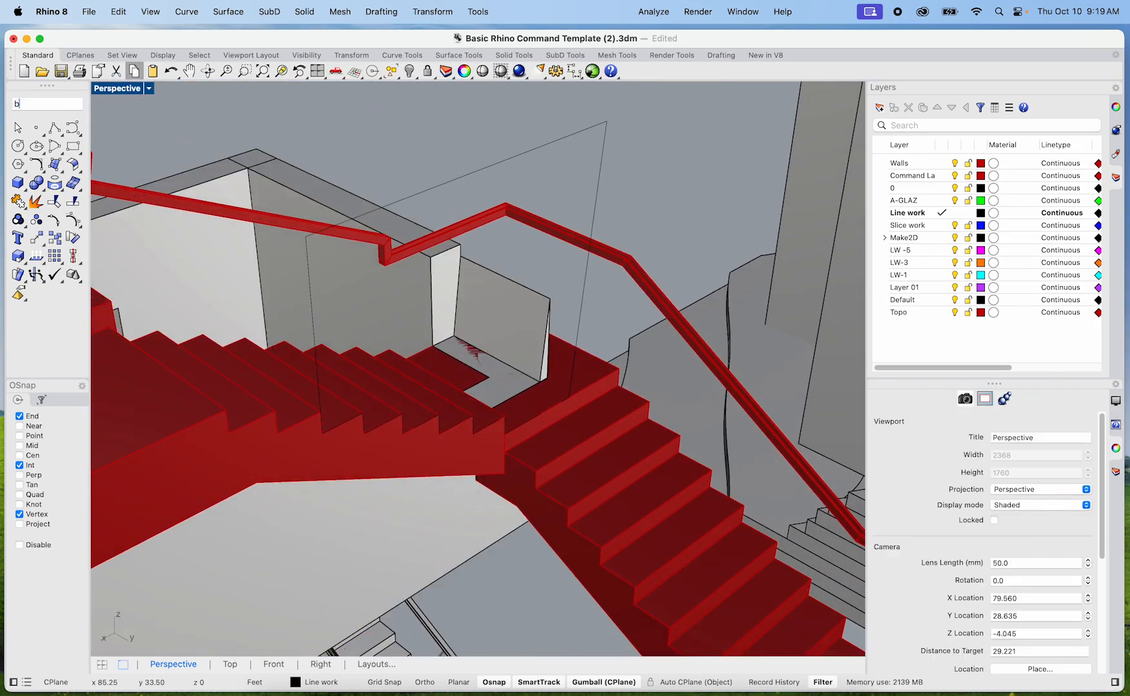
Step: Draw a box over the stair landing, from its outer front corner to its opposite back corner, rising freely above the handrail
key(Return)
scroll(515, 421, up, 5)
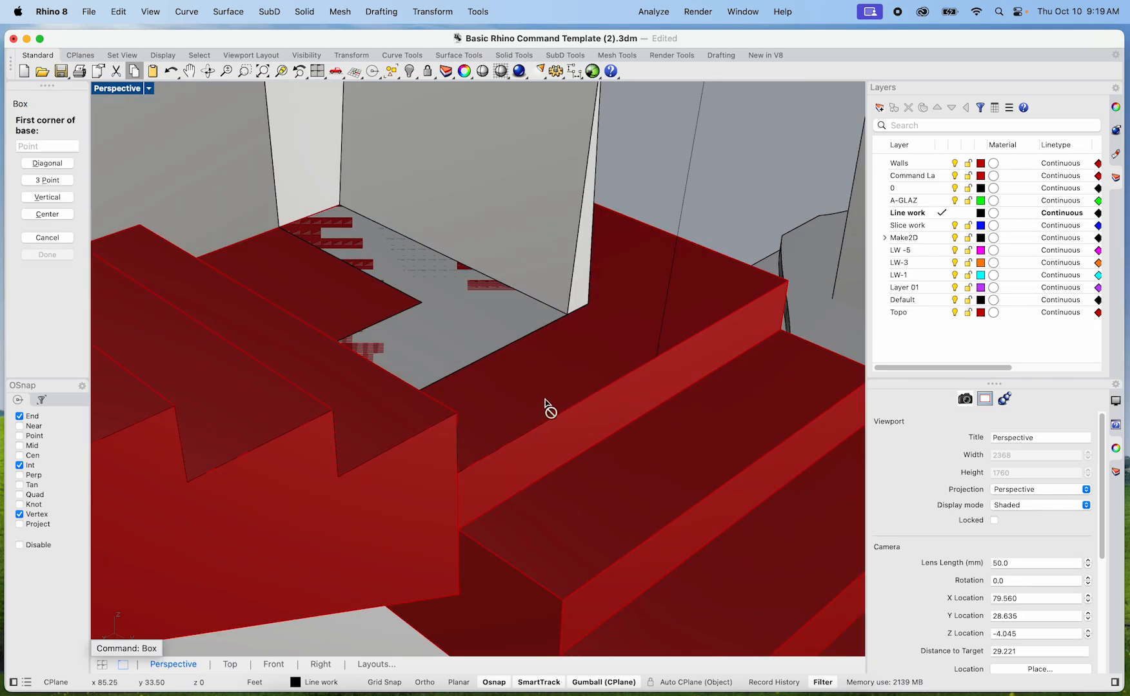
click(788, 294)
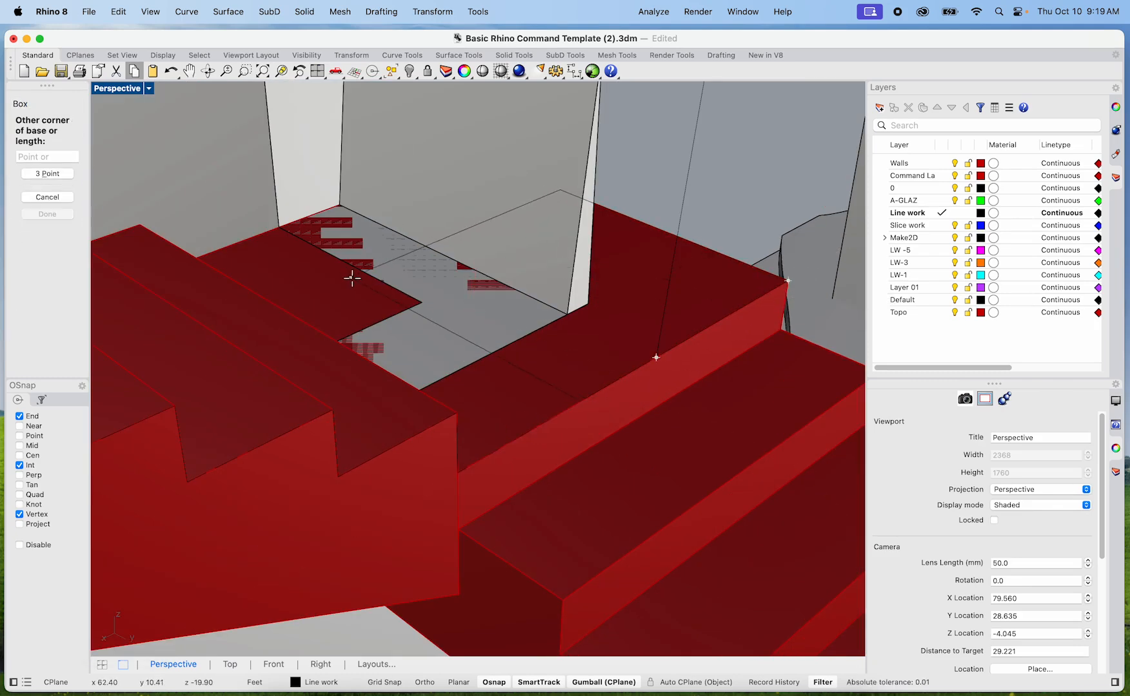
right_drag(377, 349, 263, 320)
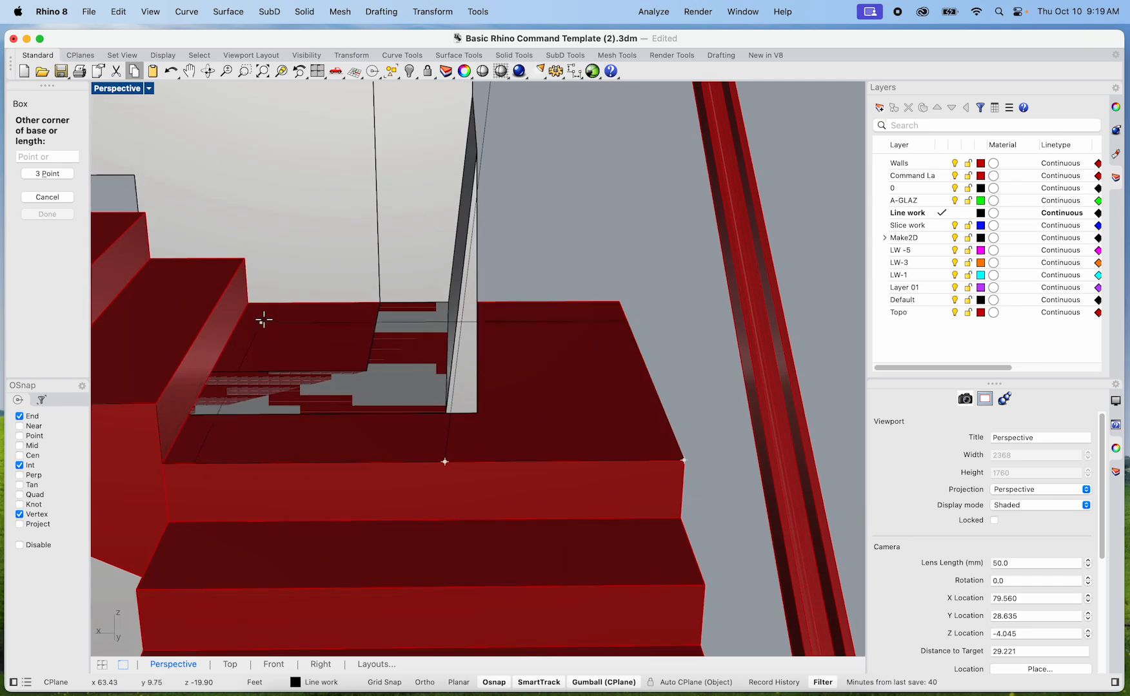
click(250, 302)
right_drag(443, 462, 316, 332)
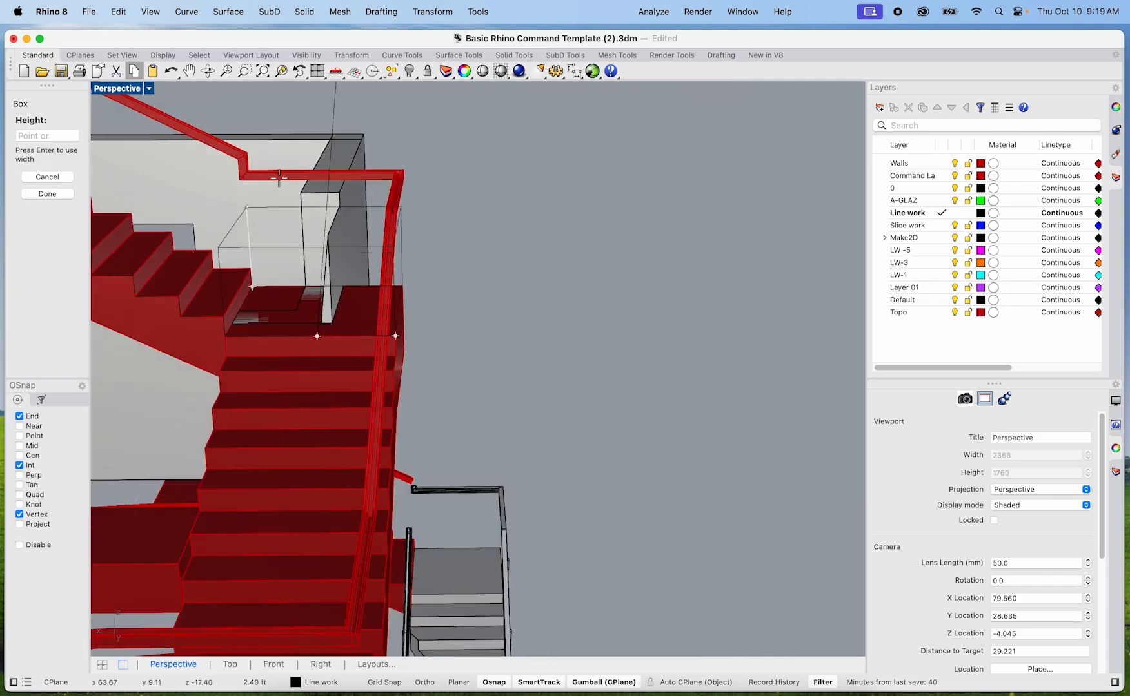
click(401, 162)
right_drag(510, 250, 453, 307)
Step: BooleanSplit the wall volume at the landing, using the new box as the cutting object and deleting the input
click(512, 274)
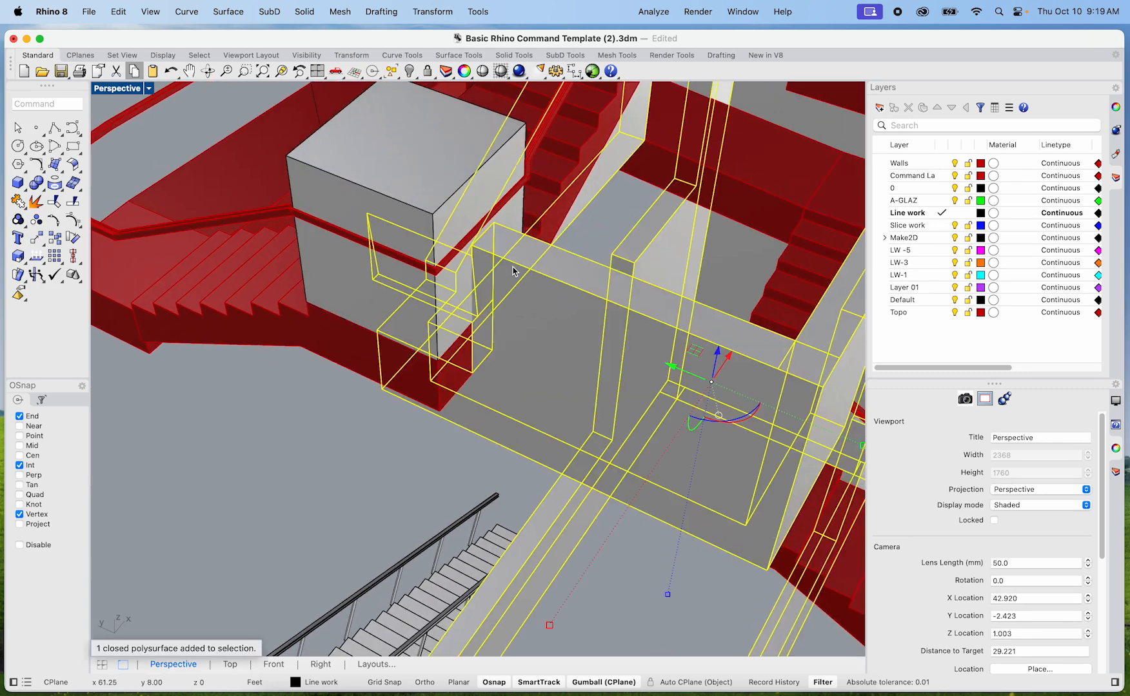
scroll(461, 263, up, 2)
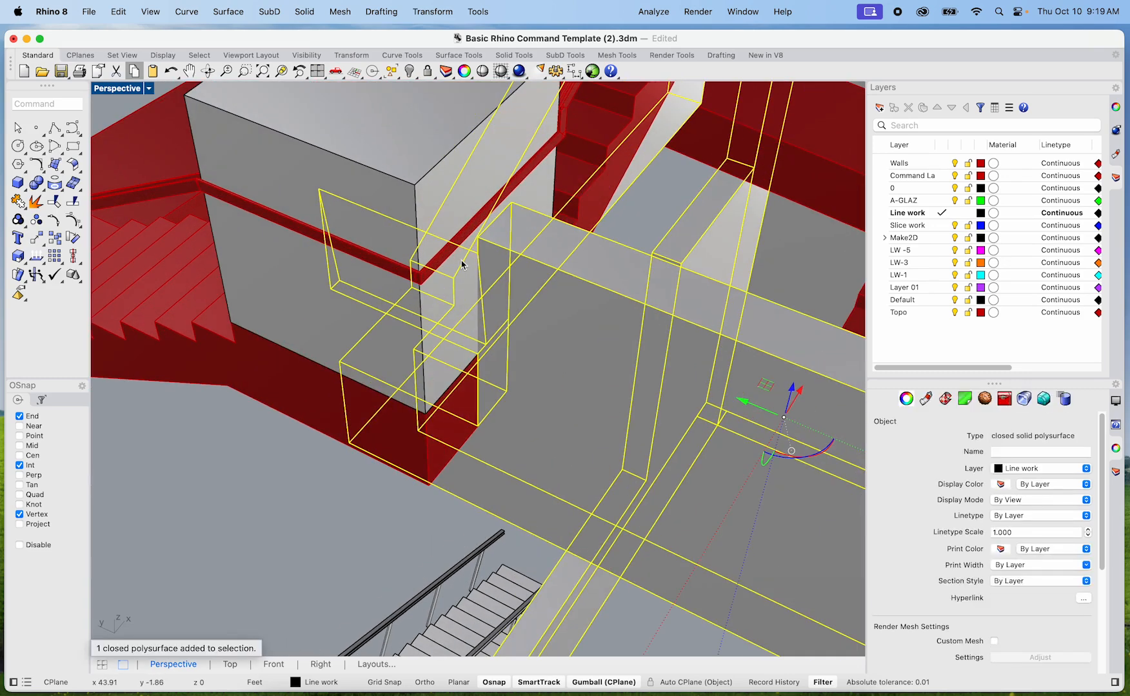
text(bo)
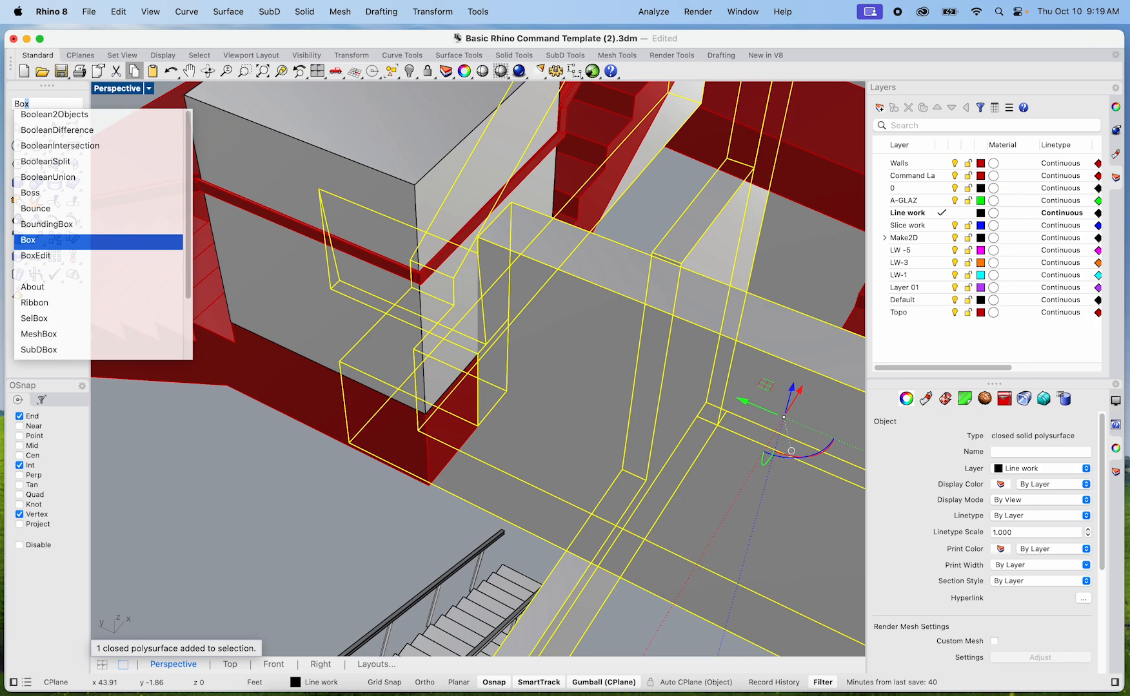
key(Up)
key(Up)
key(Up)
key(Up)
key(Up)
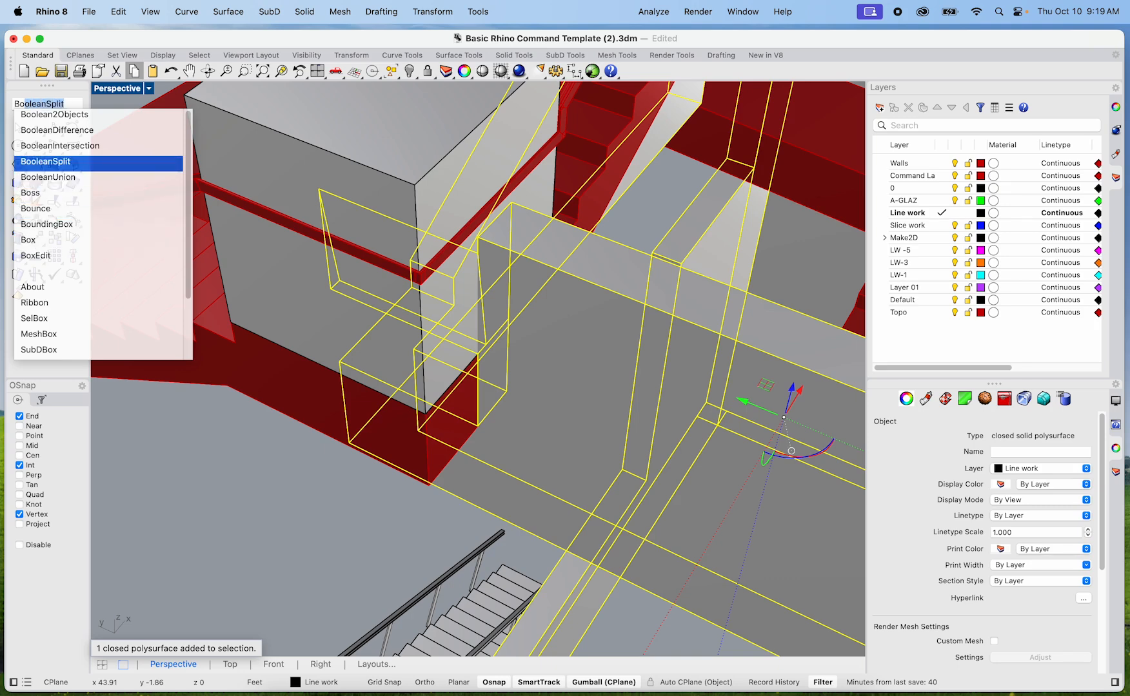
key(Return)
click(426, 194)
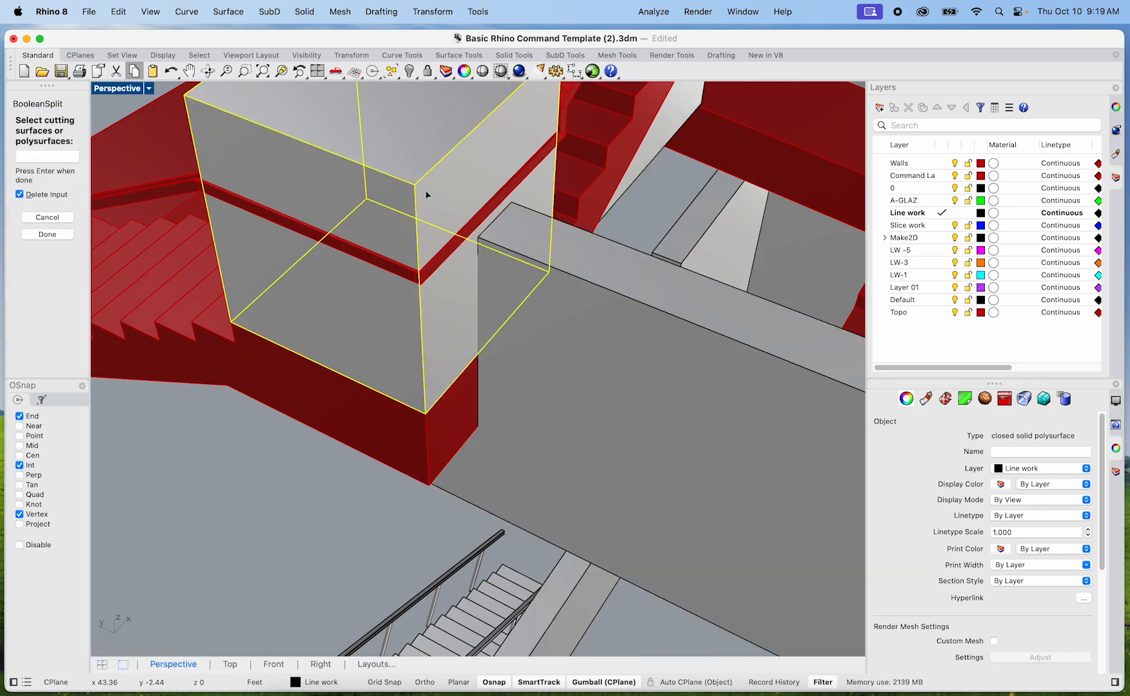
key(Return)
click(373, 166)
Step: Delete the leftover box volume and the split-off wall piece standing on the landing
right_drag(407, 206, 609, 241)
click(491, 335)
key(Escape)
click(610, 242)
key(Delete)
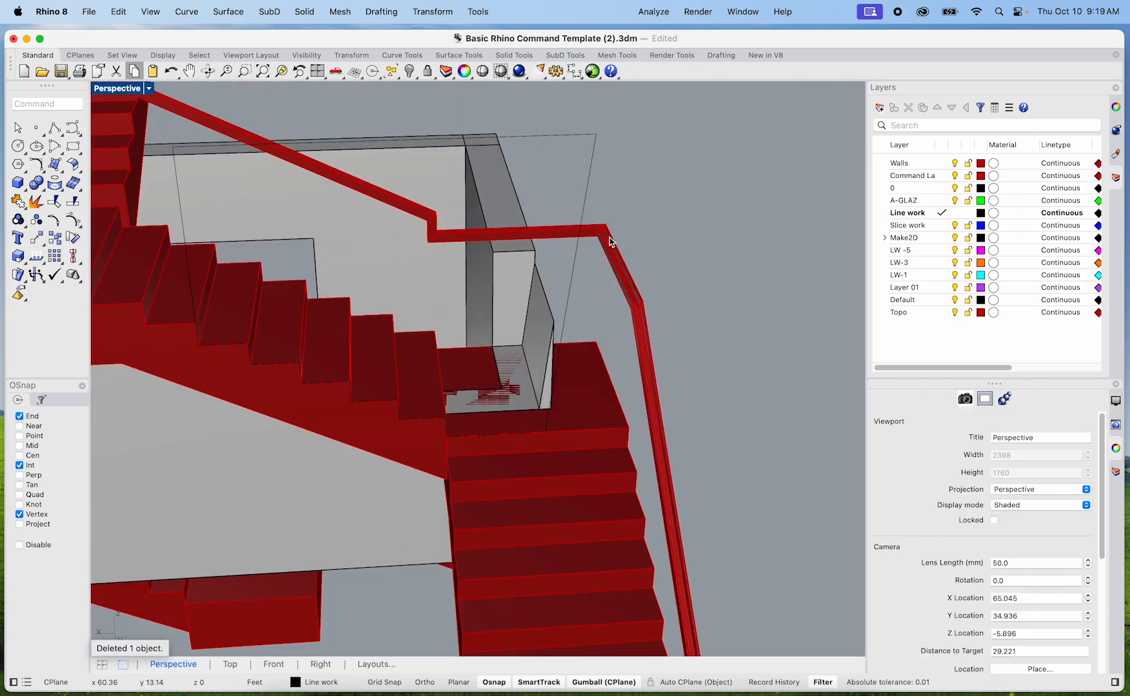
scroll(548, 337, up, 3)
click(549, 329)
key(Delete)
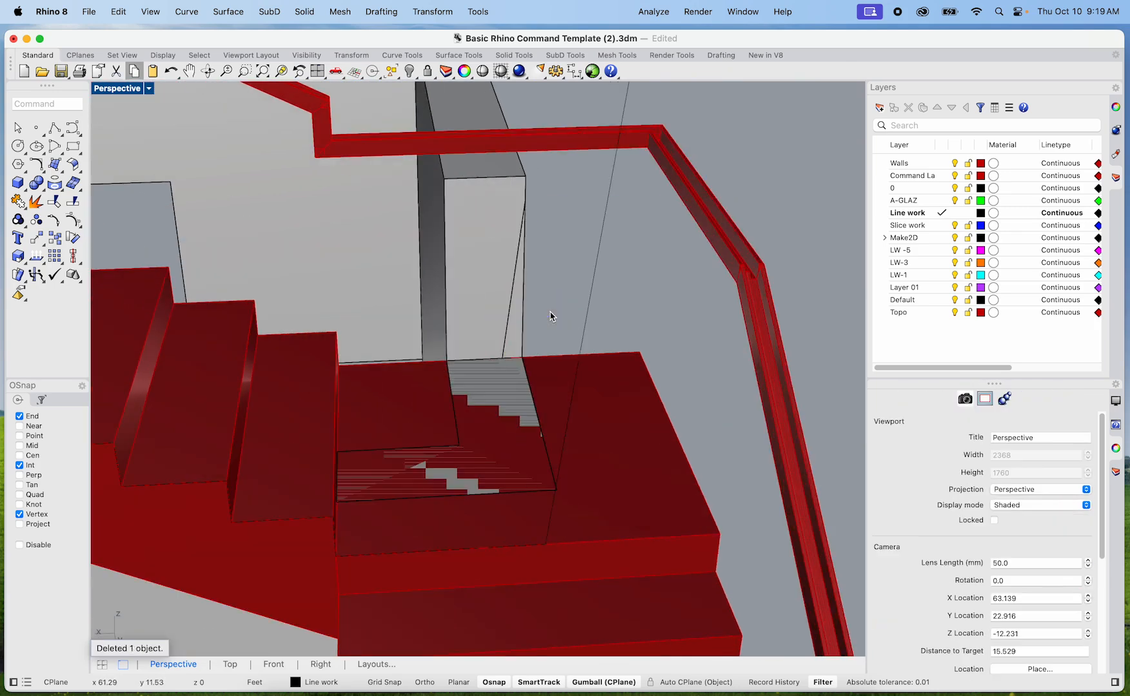
Step: Delete the box-shaped polysurface overlapping the red stair landing beside the wall
scroll(493, 380, up, 5)
click(492, 381)
click(578, 411)
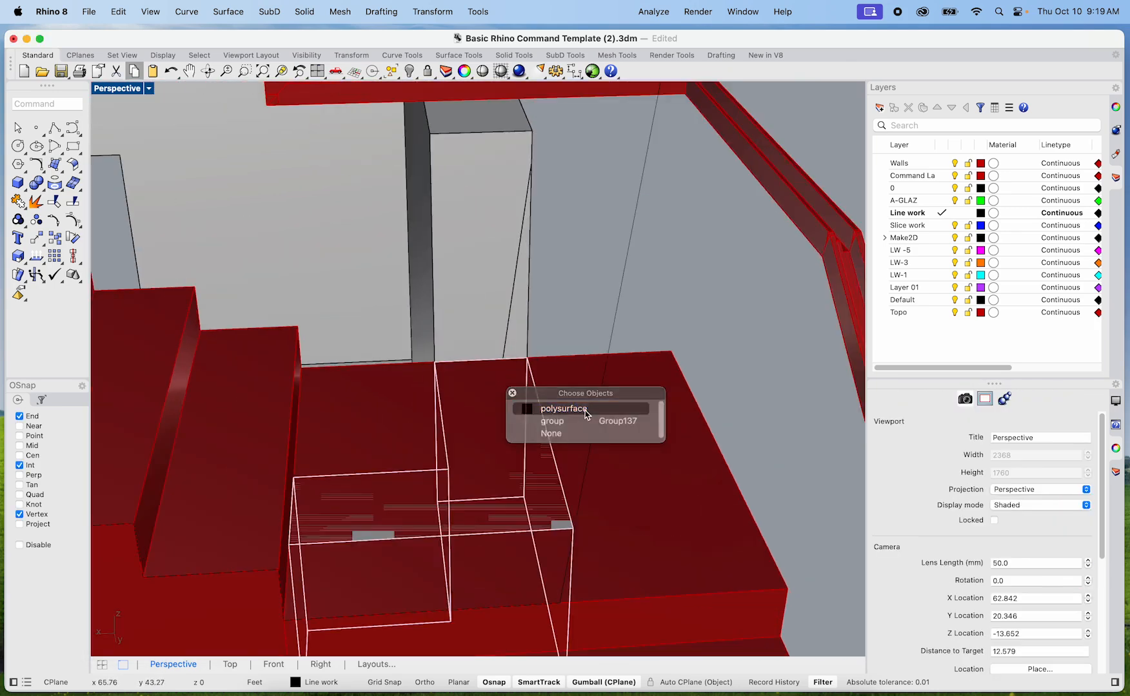
key(Delete)
Step: Delete the old lower wall polysurface from the stair tower standing on the topography
scroll(582, 406, down, 8)
shift+right_drag(607, 441, 487, 288)
scroll(687, 386, down, 14)
right_drag(726, 311, 515, 294)
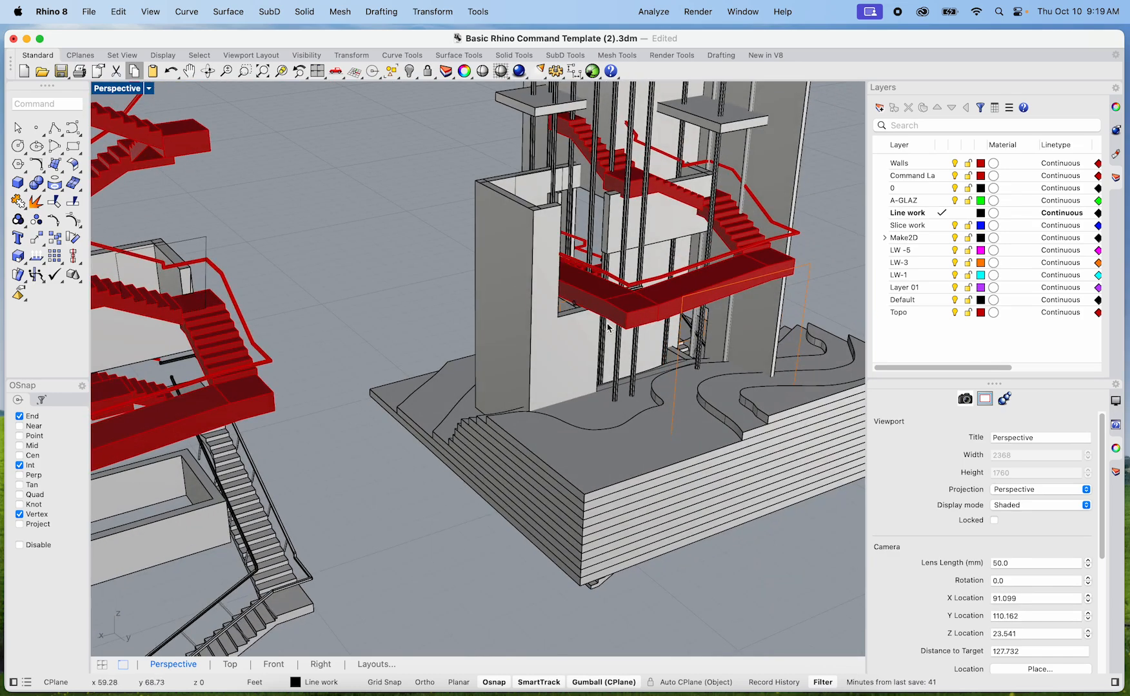
right_drag(337, 331, 604, 278)
click(763, 254)
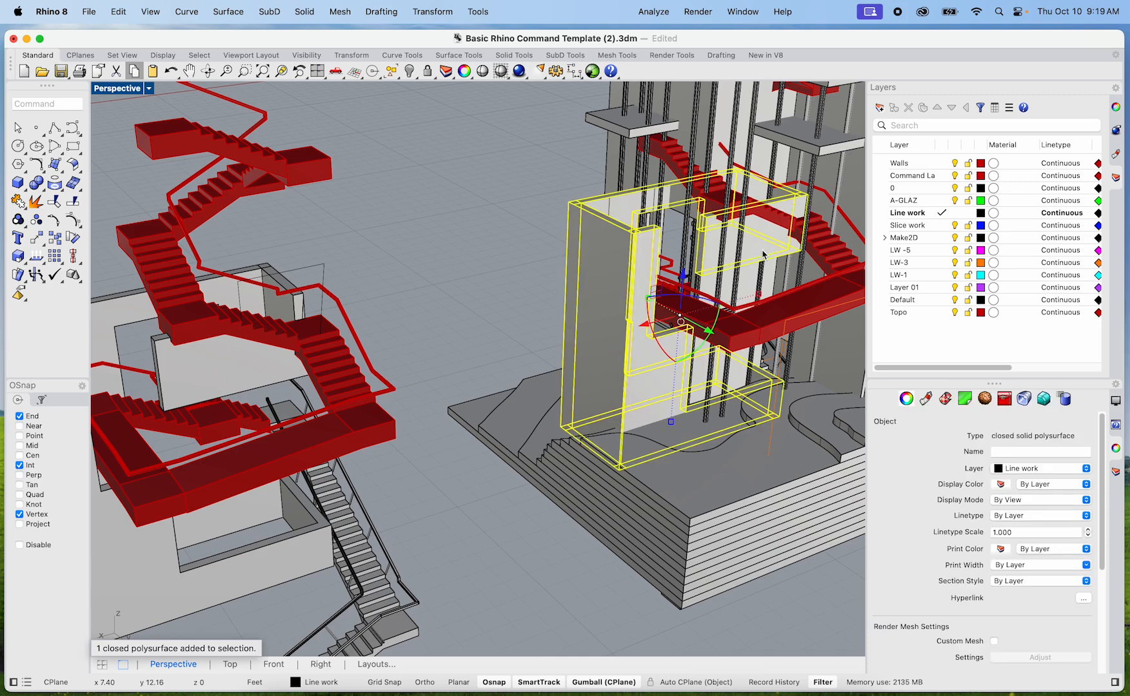
key(Delete)
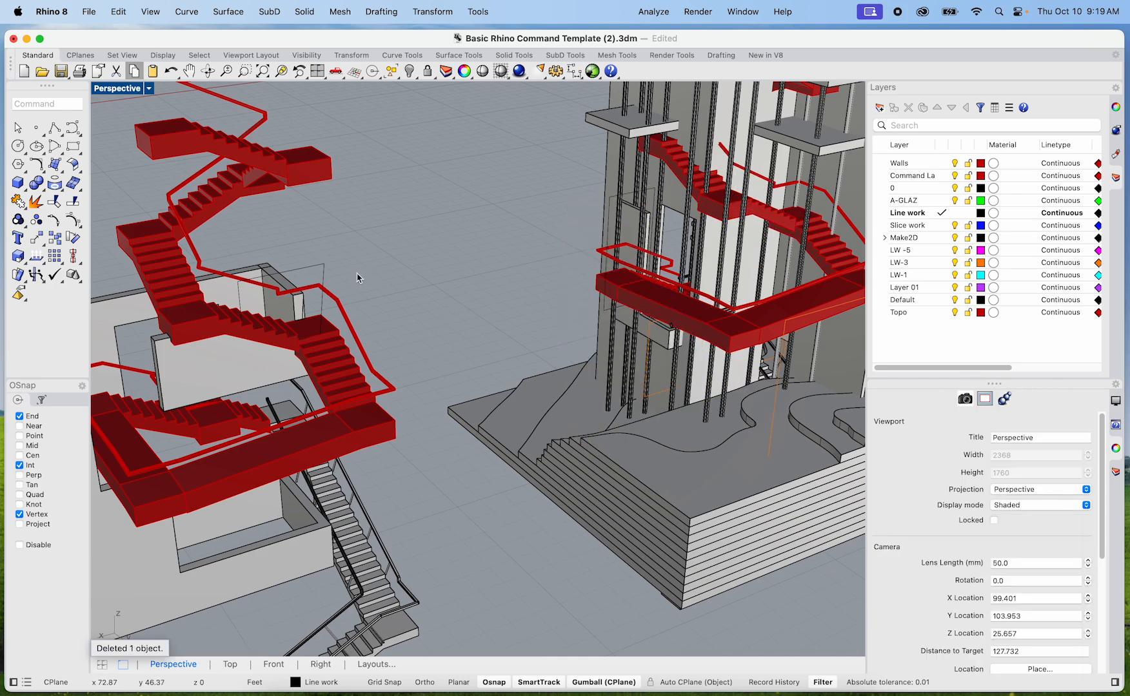
Step: Move the lower wall polysurface from the spare stair copy 60 ft along the X axis onto the tower
click(199, 371)
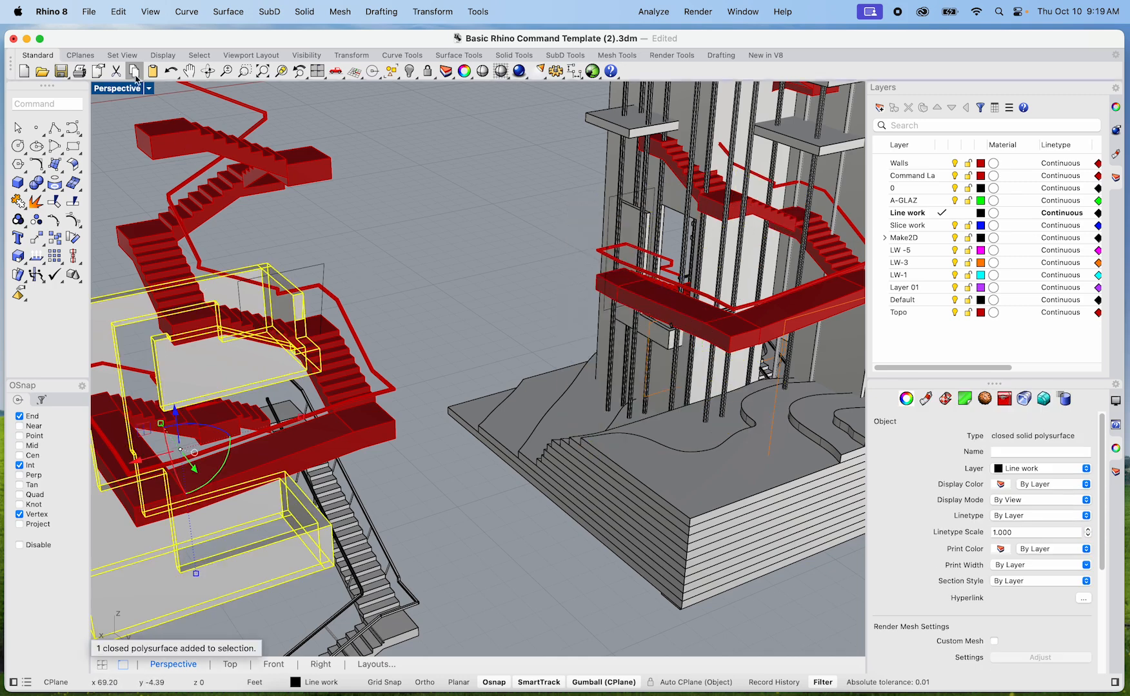
double_click(111, 92)
scroll(290, 257, up, 10)
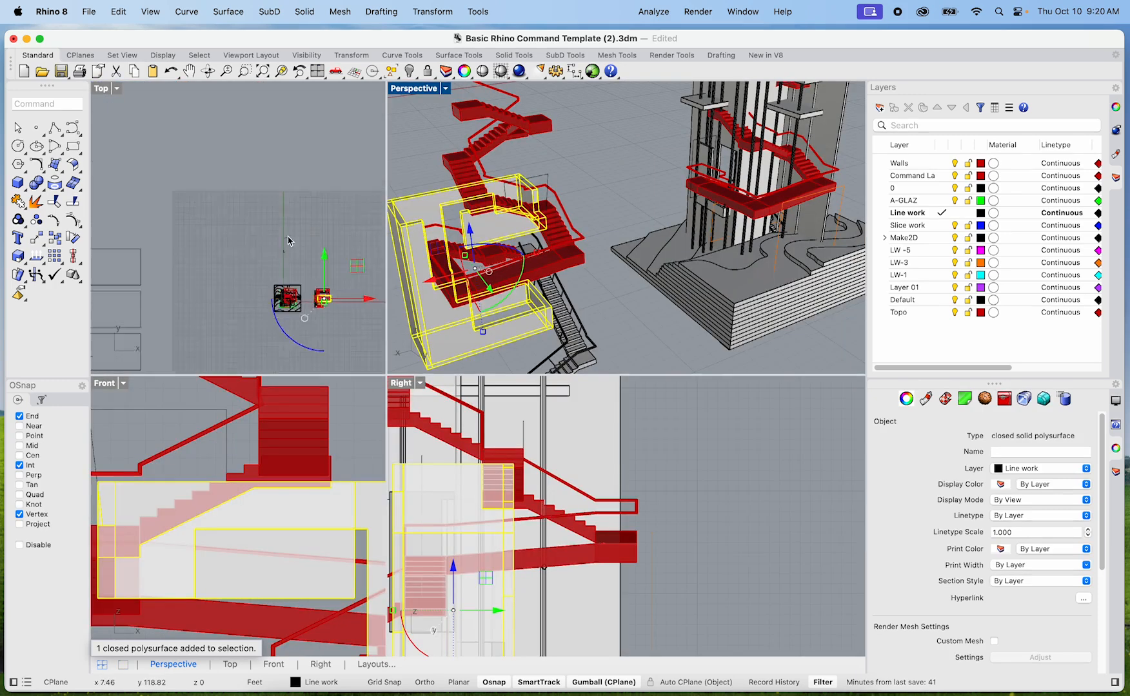
text(move)
key(Return)
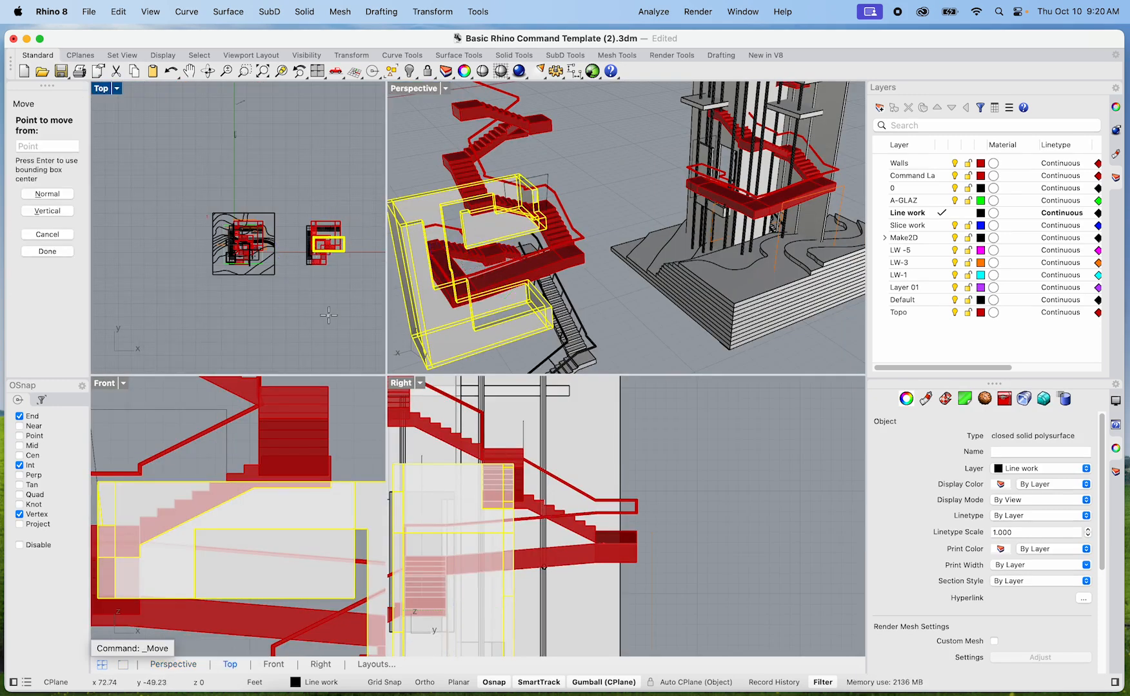
click(332, 314)
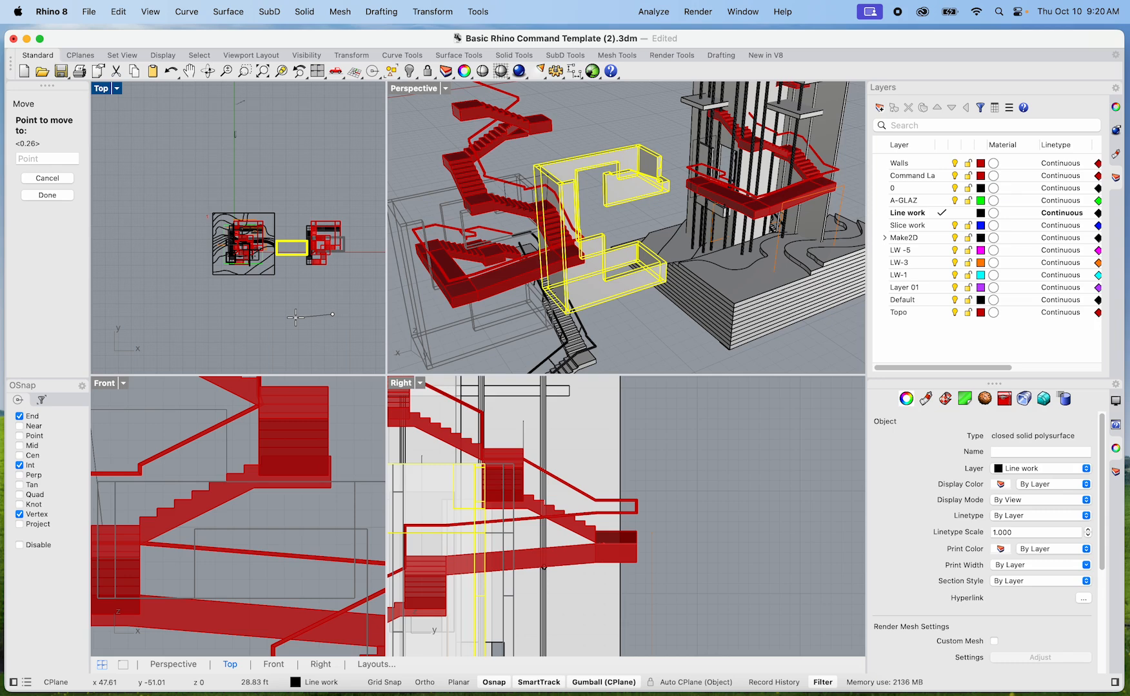
text(60)
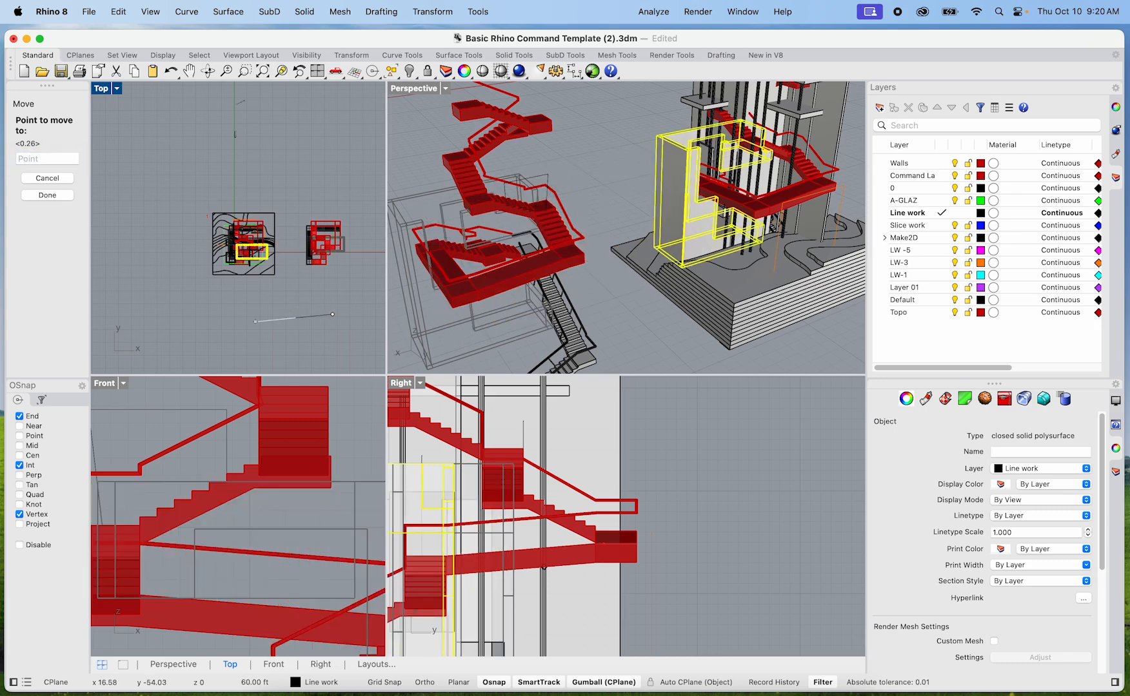
key(F8)
click(201, 311)
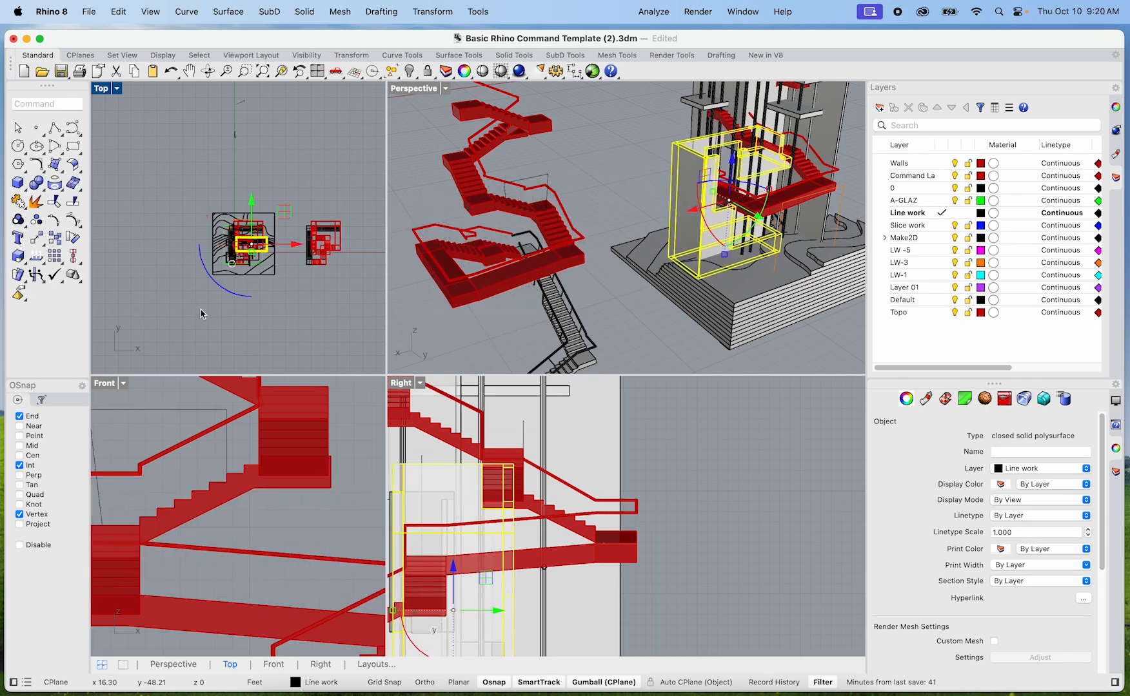
Step: Examine how the relocated wall fits against the red stairs, columns and platforms of the tower
click(577, 178)
scroll(696, 154, up, 10)
shift+right_drag(761, 161, 680, 190)
scroll(629, 182, up, 4)
scroll(680, 189, down, 10)
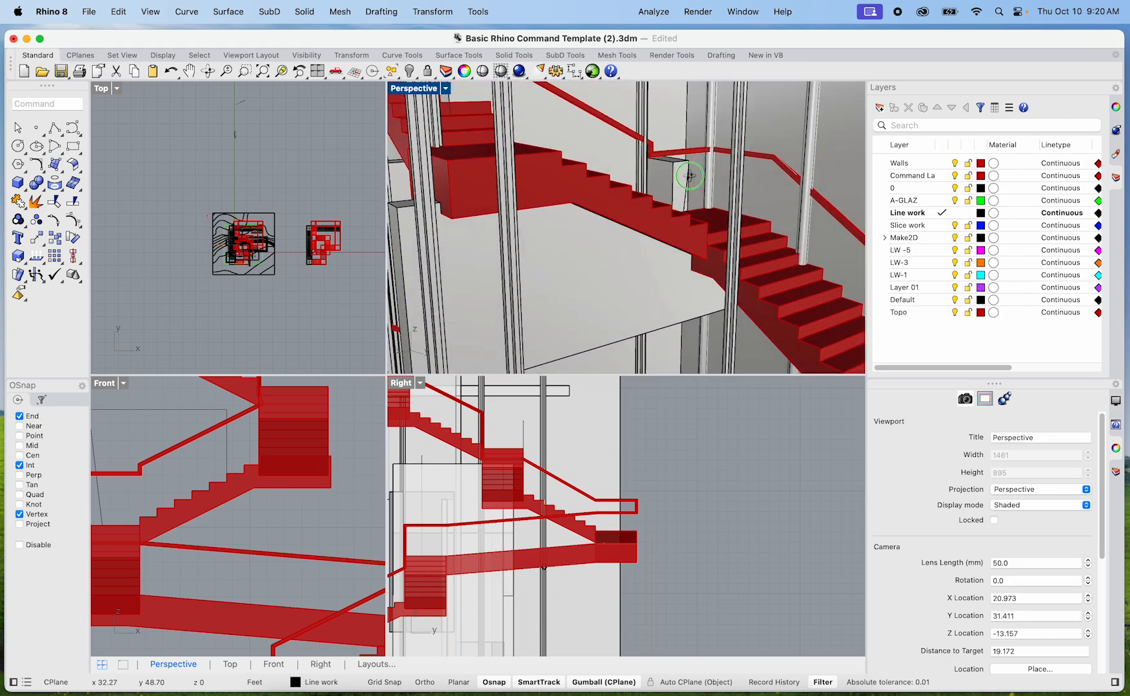
right_drag(701, 204, 675, 294)
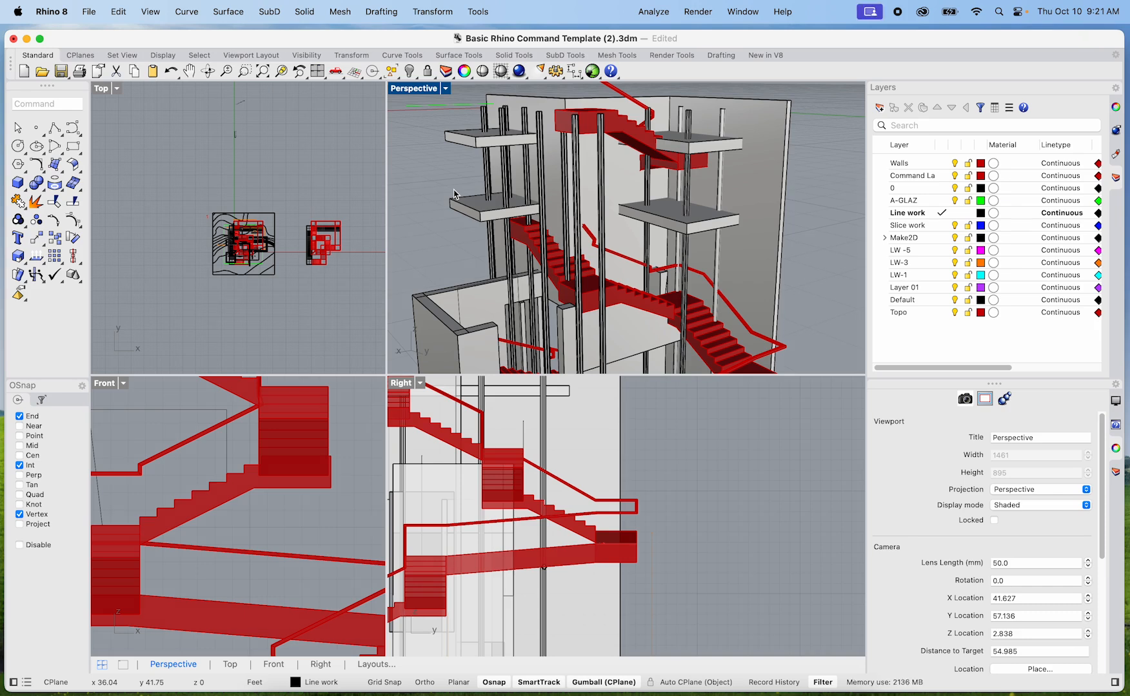
scroll(517, 287, down, 5)
right_drag(531, 281, 470, 316)
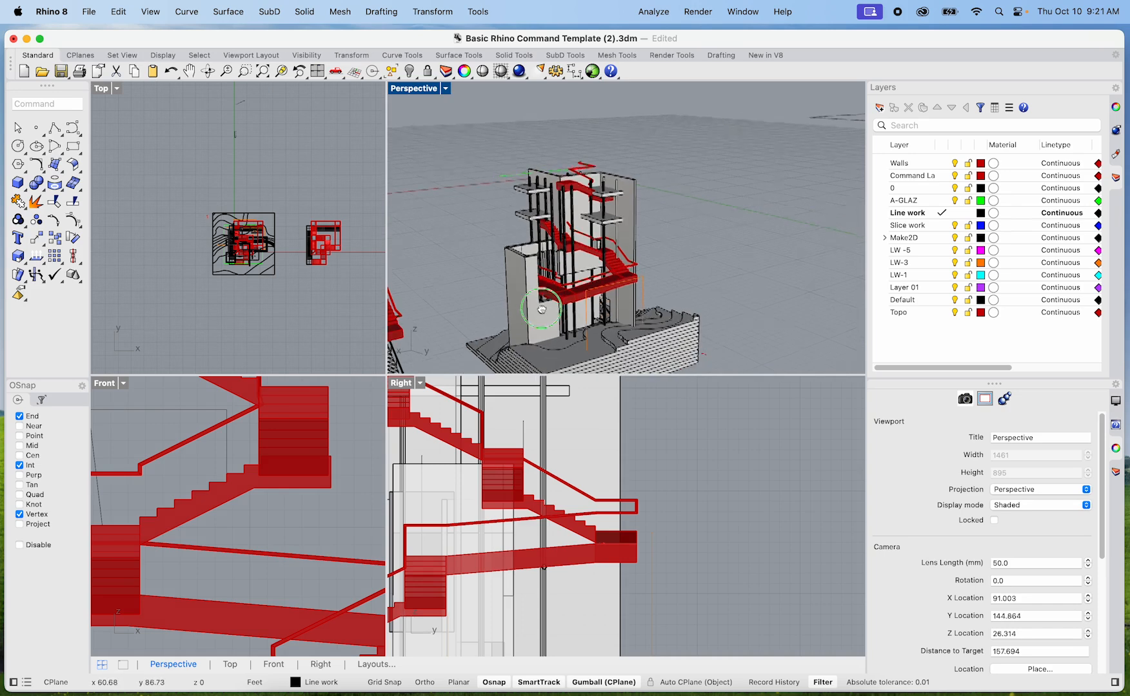
right_drag(542, 321, 612, 320)
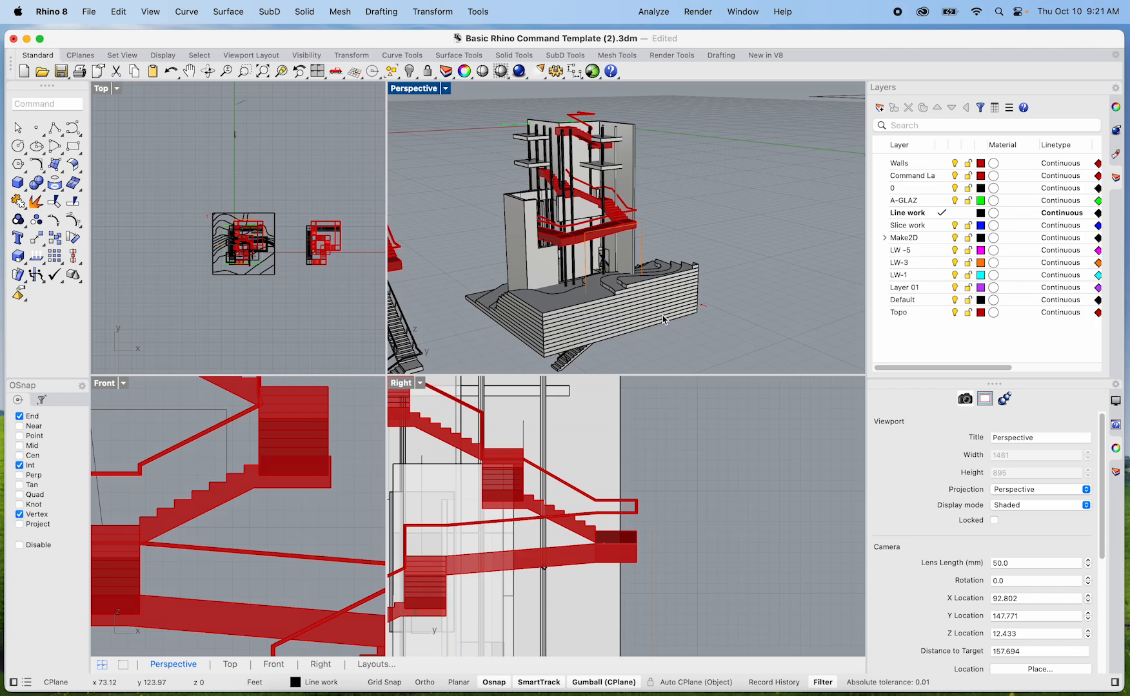
scroll(657, 321, down, 3)
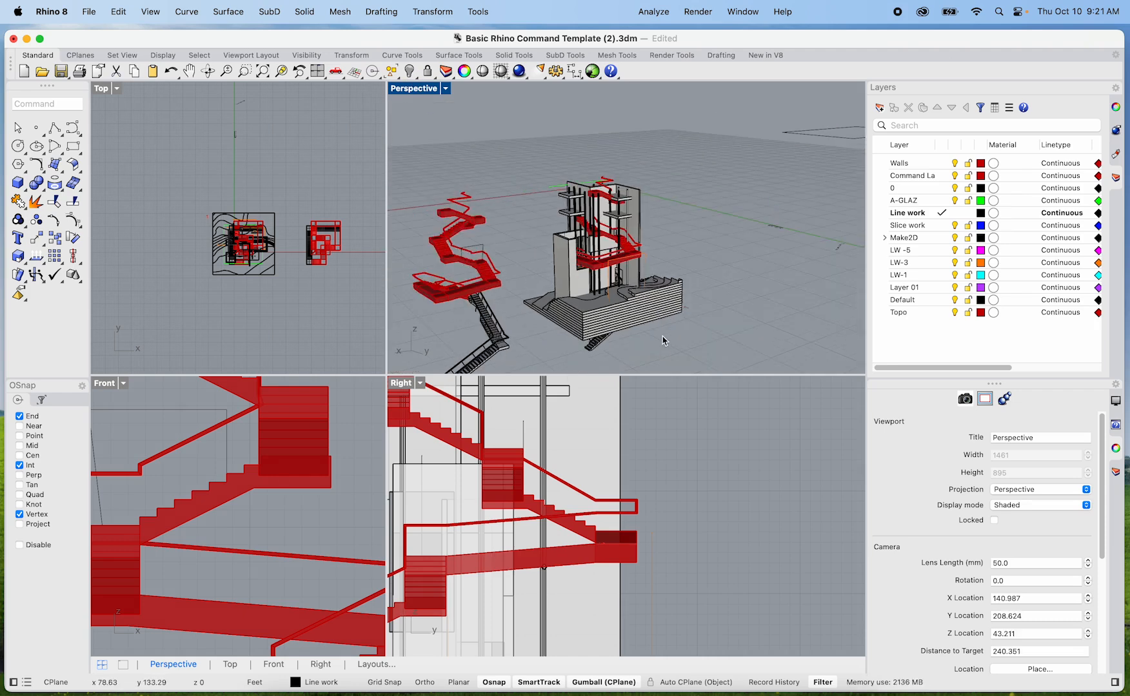
Step: Delete the spare staircase beside the tower, its stepped closed profile curve and the stray curves beyond the site
click(653, 321)
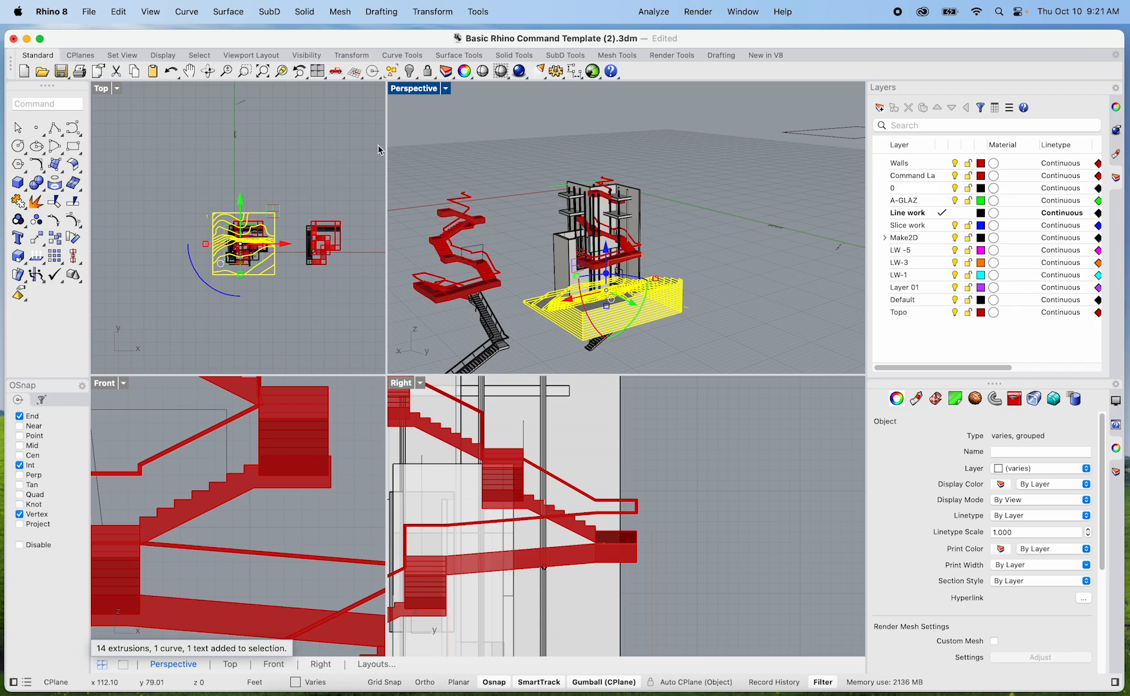
click(484, 290)
key(Delete)
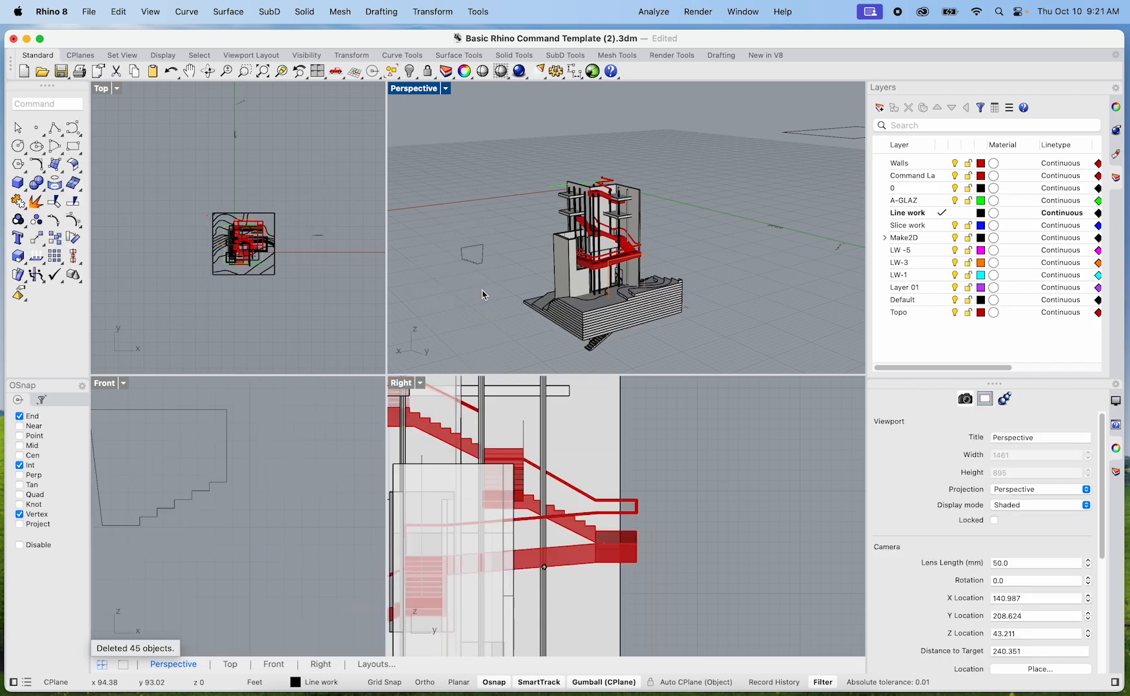
click(467, 261)
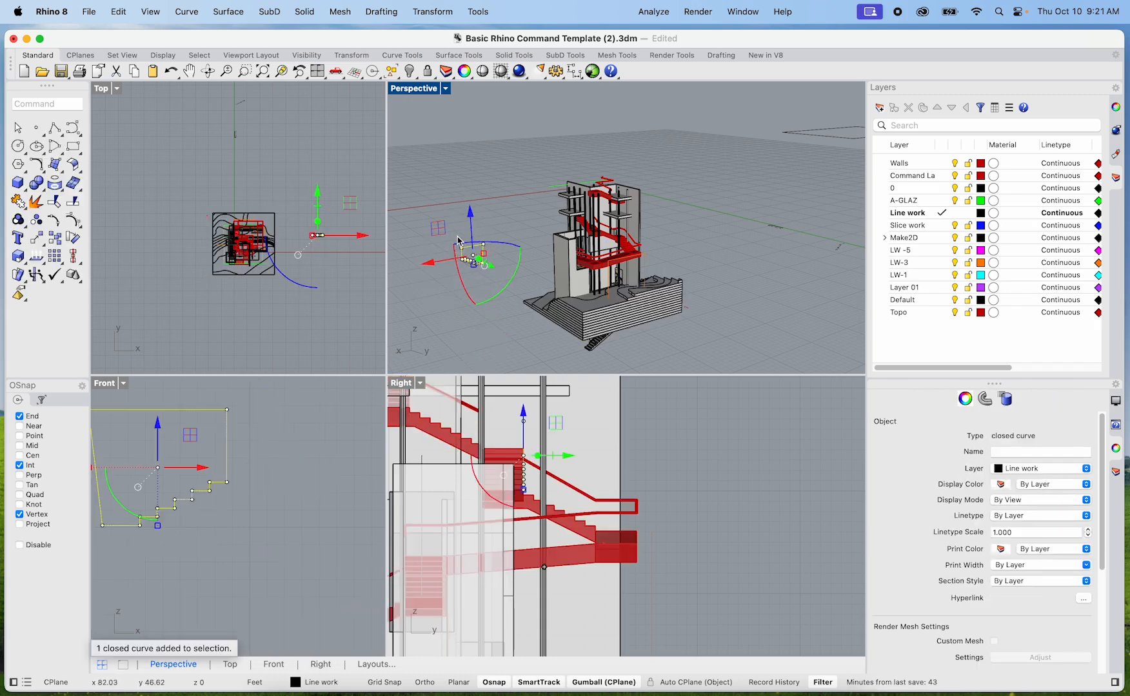
key(Delete)
drag(284, 158, 208, 96)
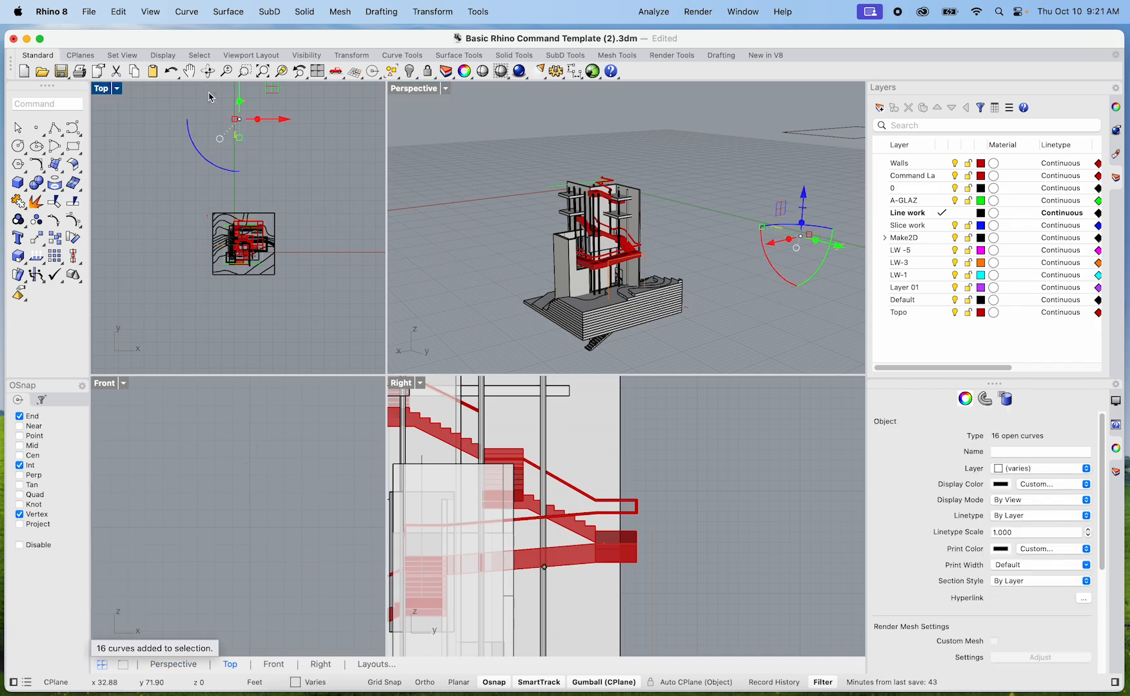
key(Delete)
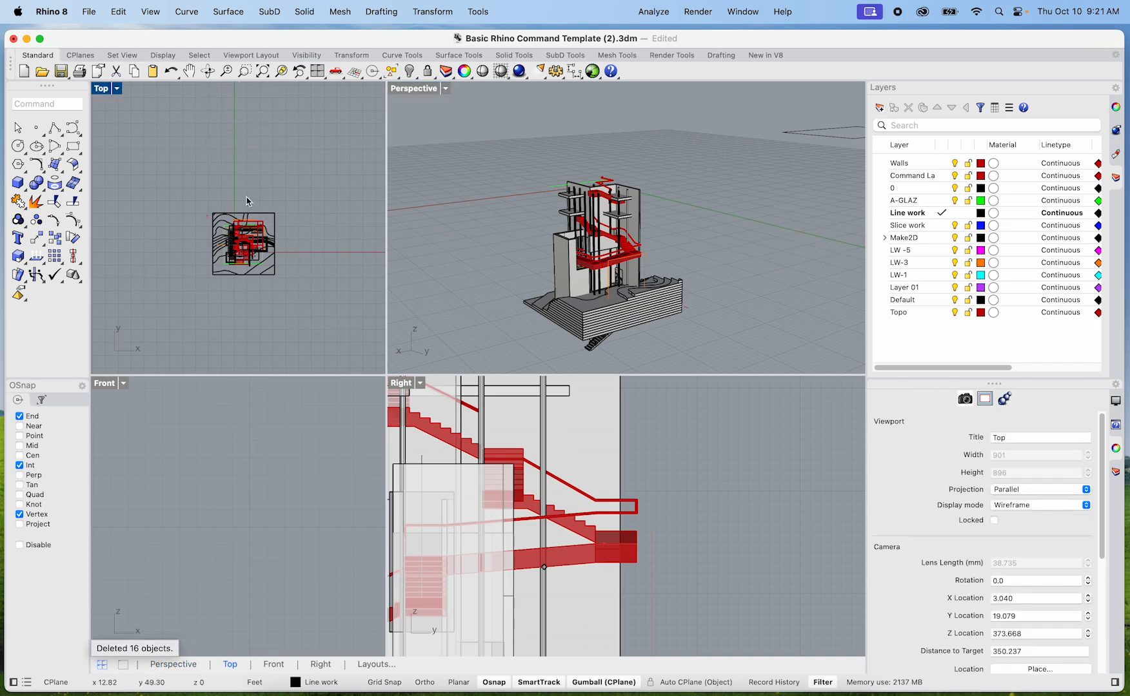
Step: Ungroup the tower's topography in the Top view
double_click(102, 90)
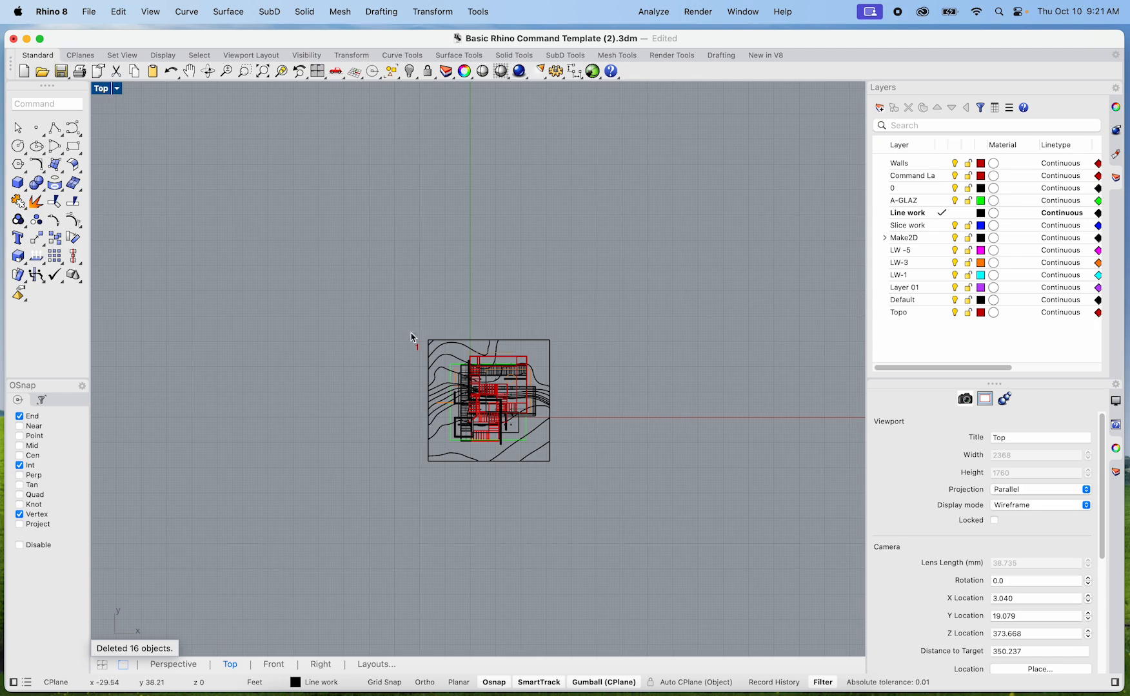
scroll(442, 383, up, 5)
click(437, 381)
text(ungroup)
key(Return)
Step: Copy the ungrouped topography straight along the X axis to the empty area beside the original
scroll(438, 377, down, 5)
text(cop)
key(Return)
click(495, 485)
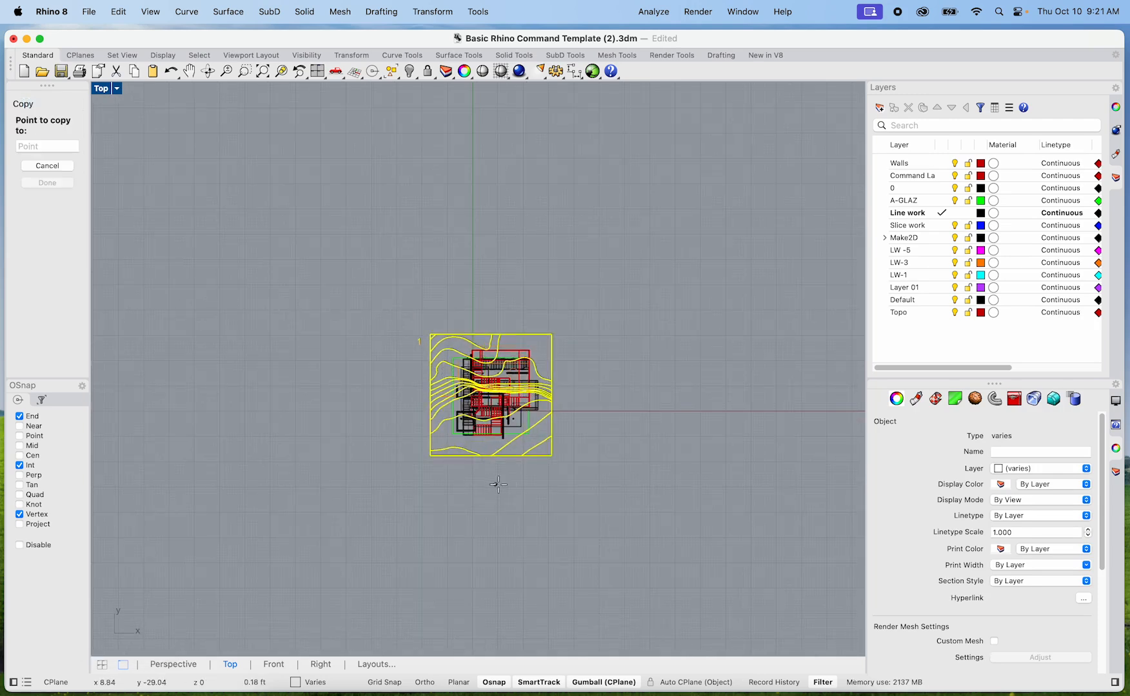
shift+click(733, 477)
key(Escape)
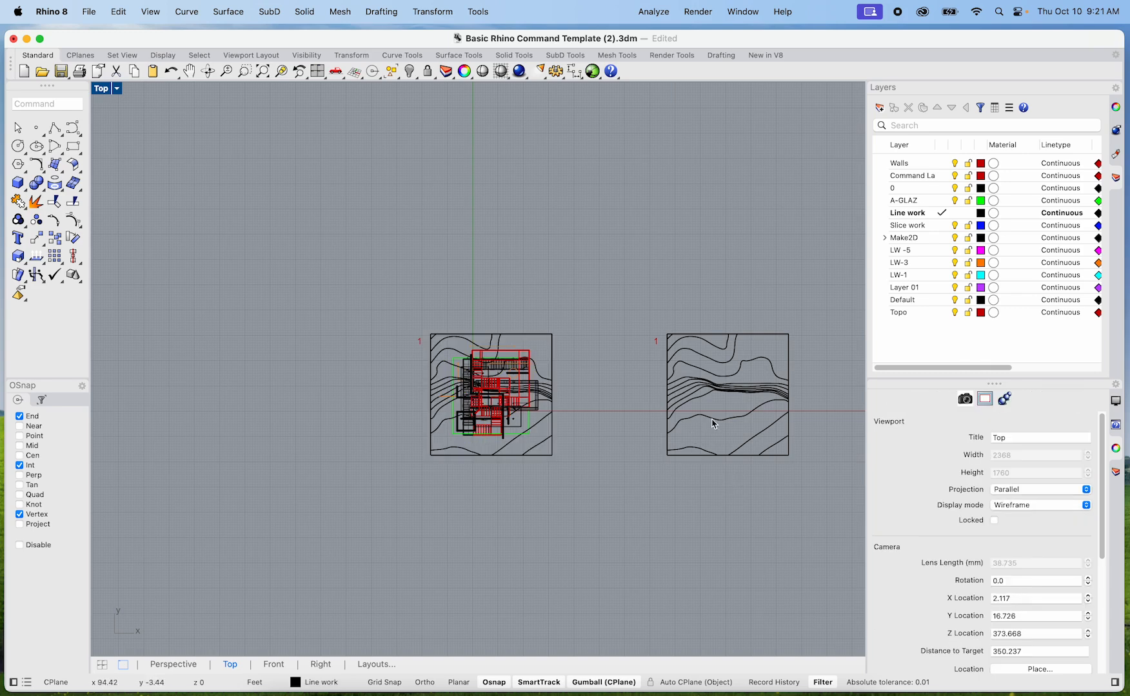
Step: Examine the copied topography and the places where the tower's walls and lower stairs meet the original terrain
double_click(107, 91)
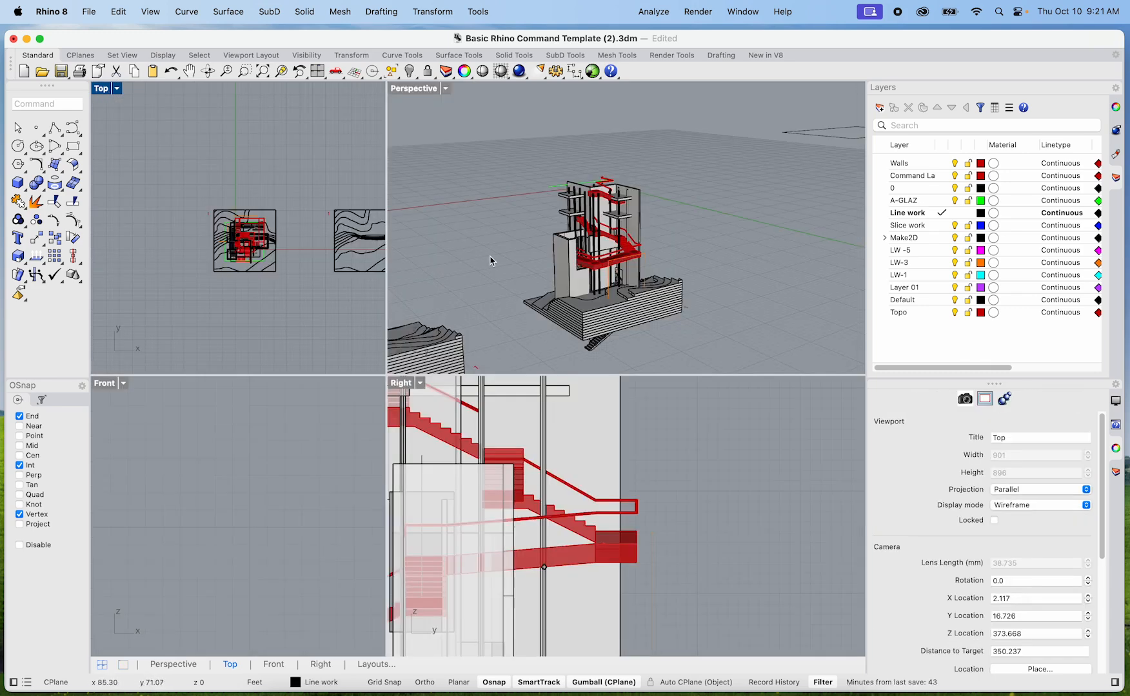
right_drag(510, 286, 612, 294)
scroll(612, 293, up, 5)
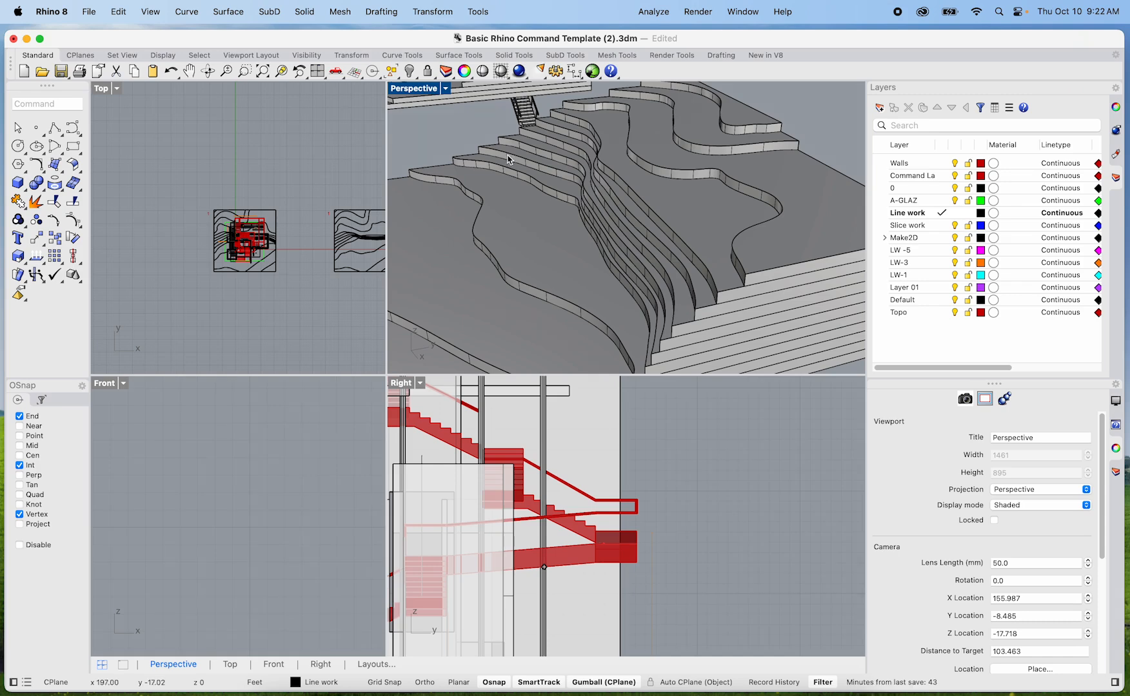
double_click(416, 88)
scroll(428, 218, down, 4)
scroll(427, 217, down, 4)
shift+right_drag(427, 217, 558, 394)
right_drag(460, 361, 481, 358)
scroll(303, 323, up, 4)
scroll(305, 323, up, 4)
right_drag(296, 355, 444, 330)
scroll(438, 337, up, 3)
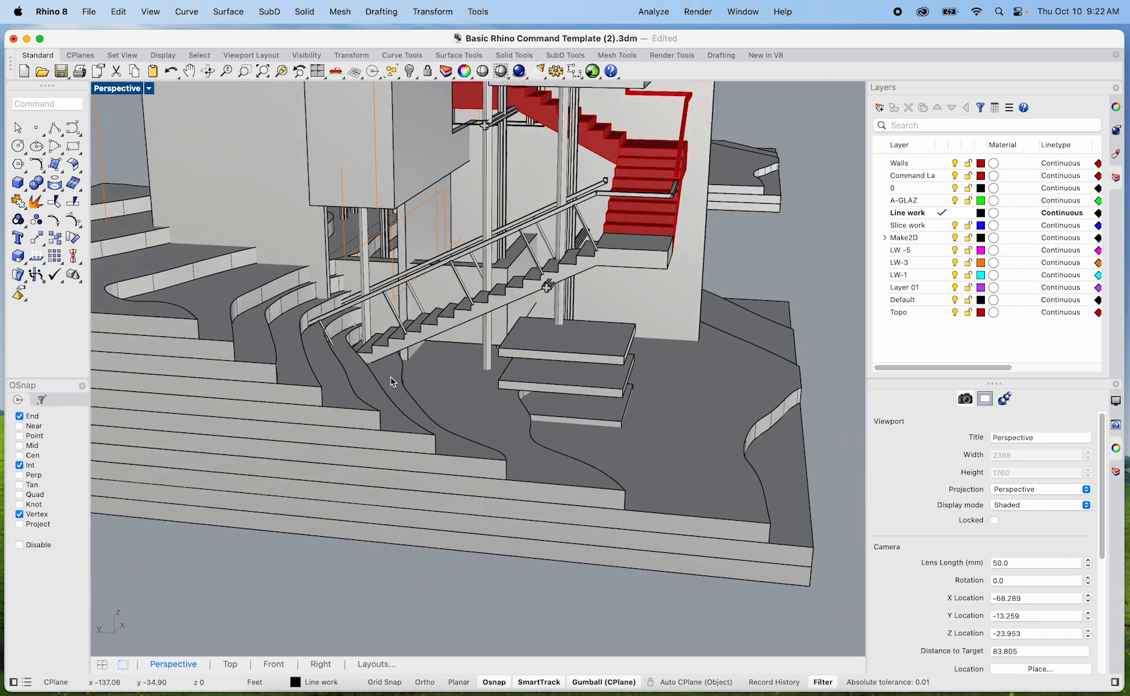
Step: Select a terrain contour layer near the foot of the lower stairs and inspect its extent around the tower
click(343, 379)
scroll(329, 386, down, 3)
right_drag(329, 386, 288, 382)
scroll(329, 413, up, 3)
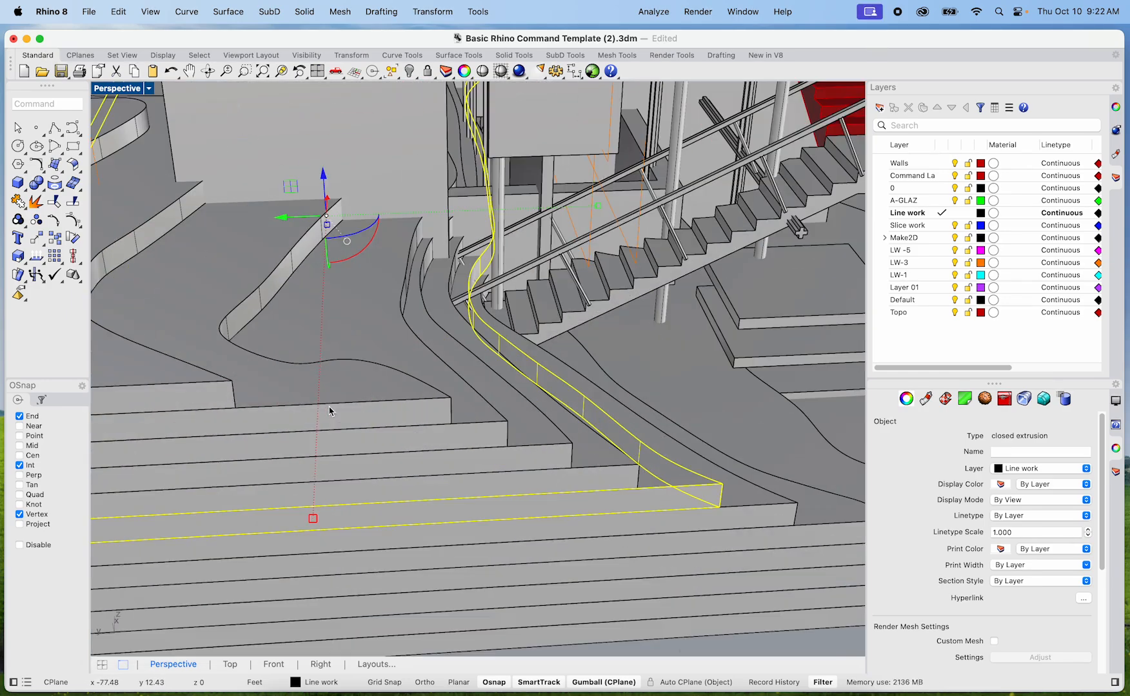
scroll(326, 408, down, 3)
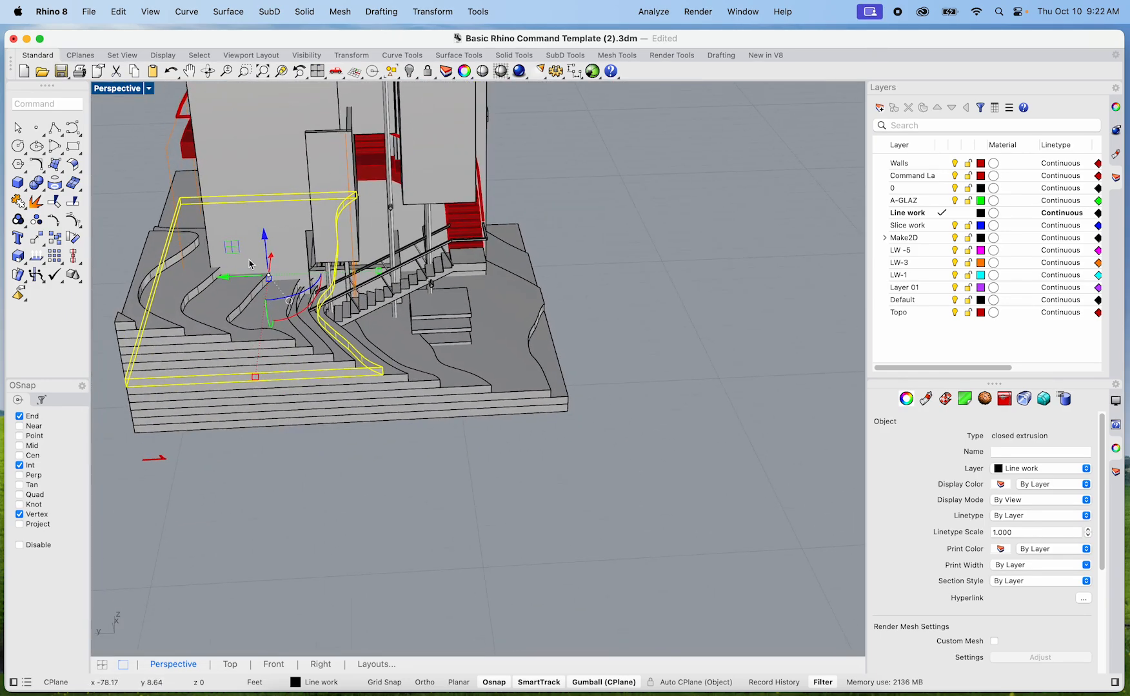
scroll(292, 367, up, 6)
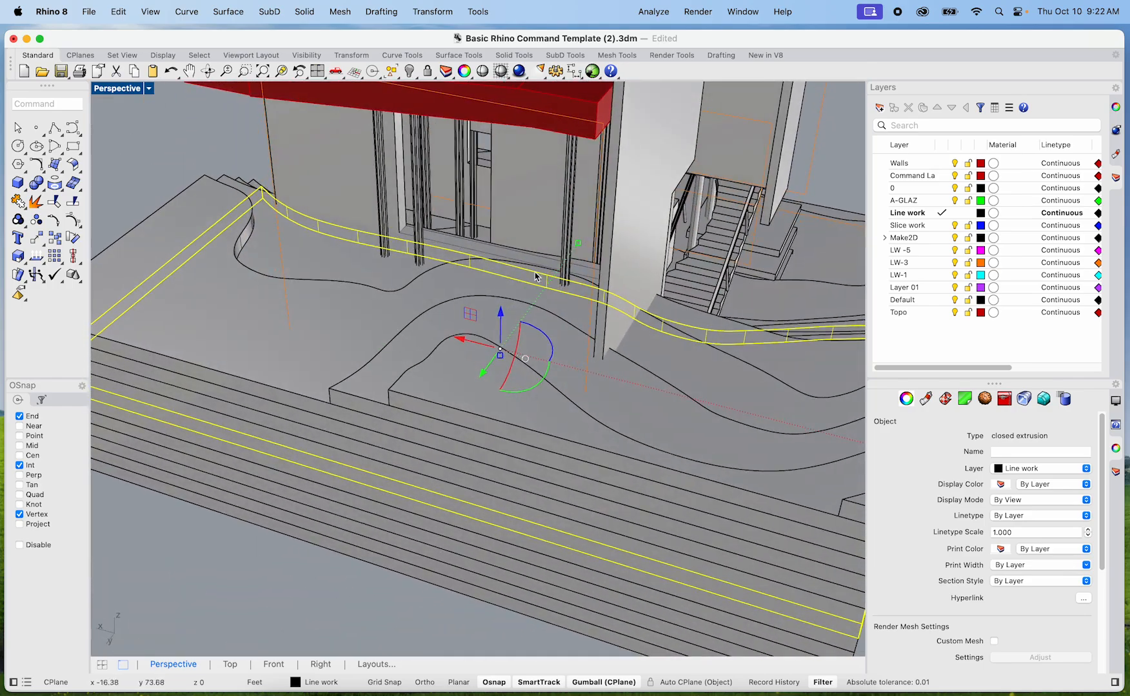
click(601, 246)
scroll(585, 370, down, 5)
right_drag(585, 370, 459, 339)
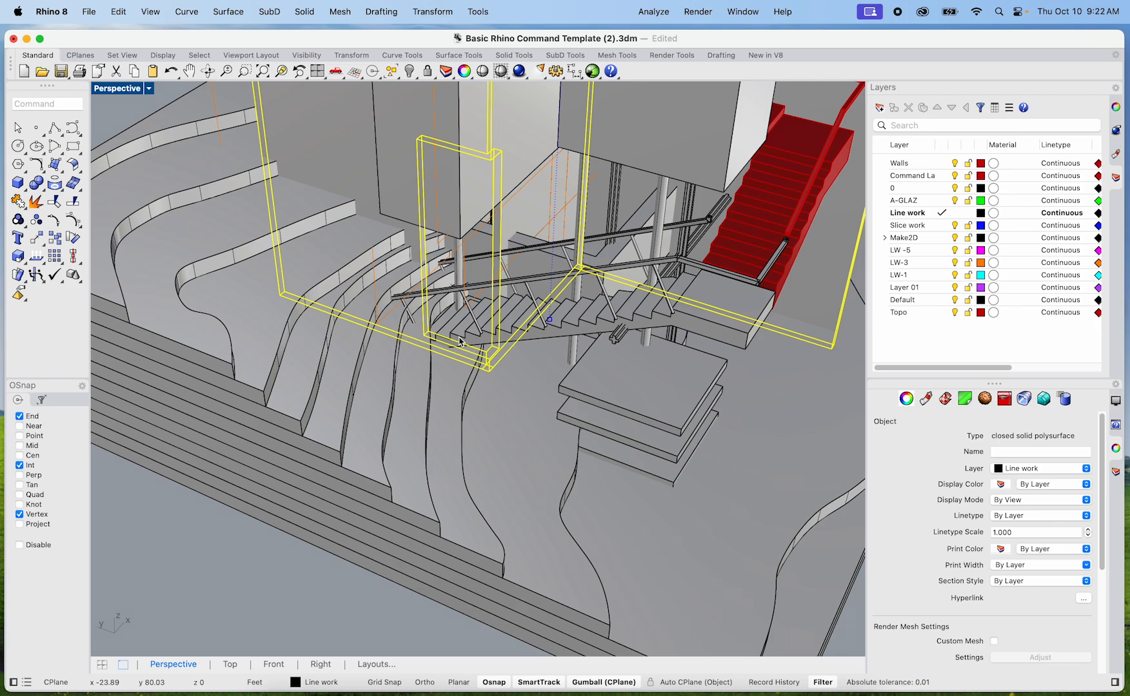
scroll(484, 380, down, 5)
text(Bo)
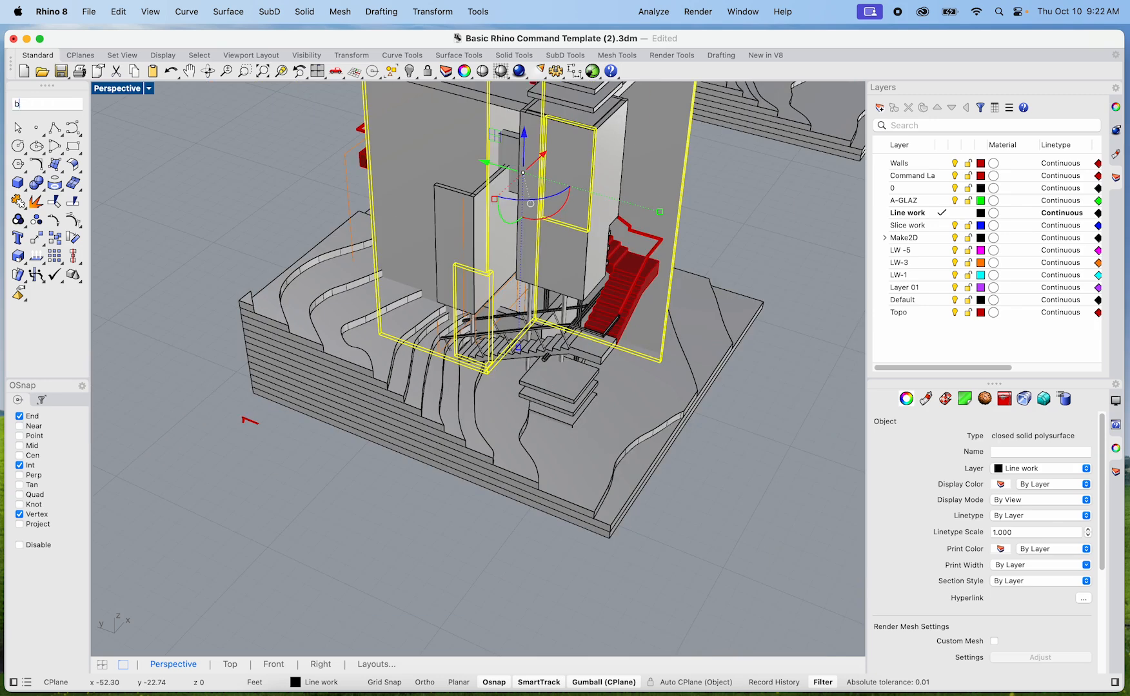
key(Up)
key(Up)
key(Up)
key(Up)
key(Up)
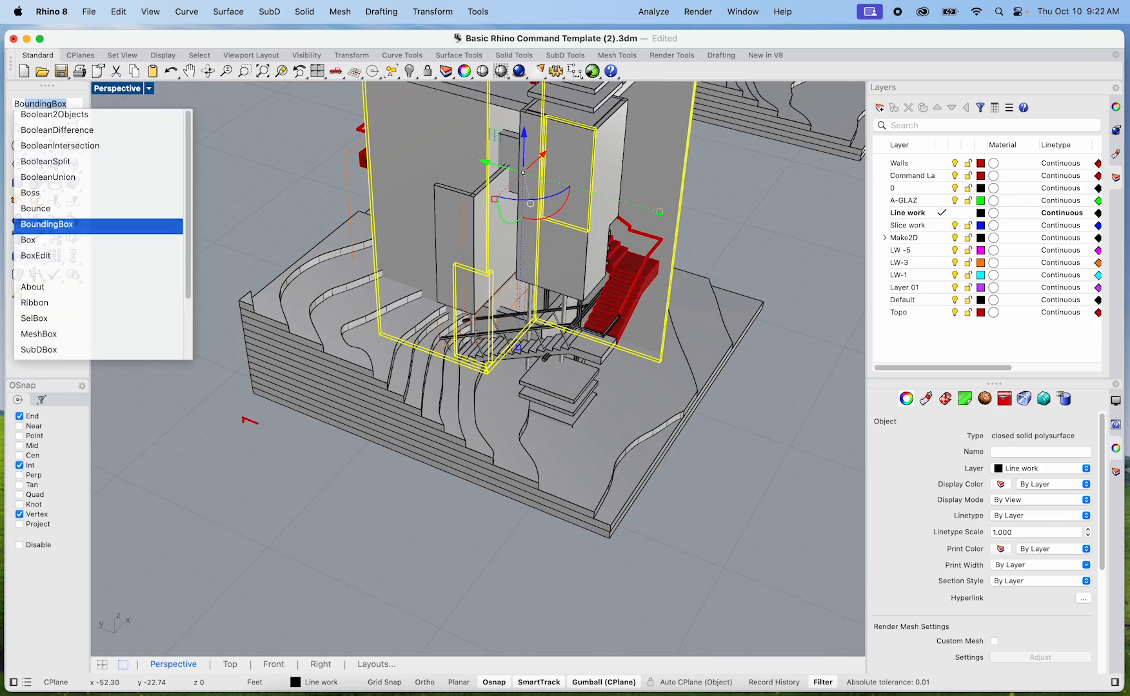
key(Escape)
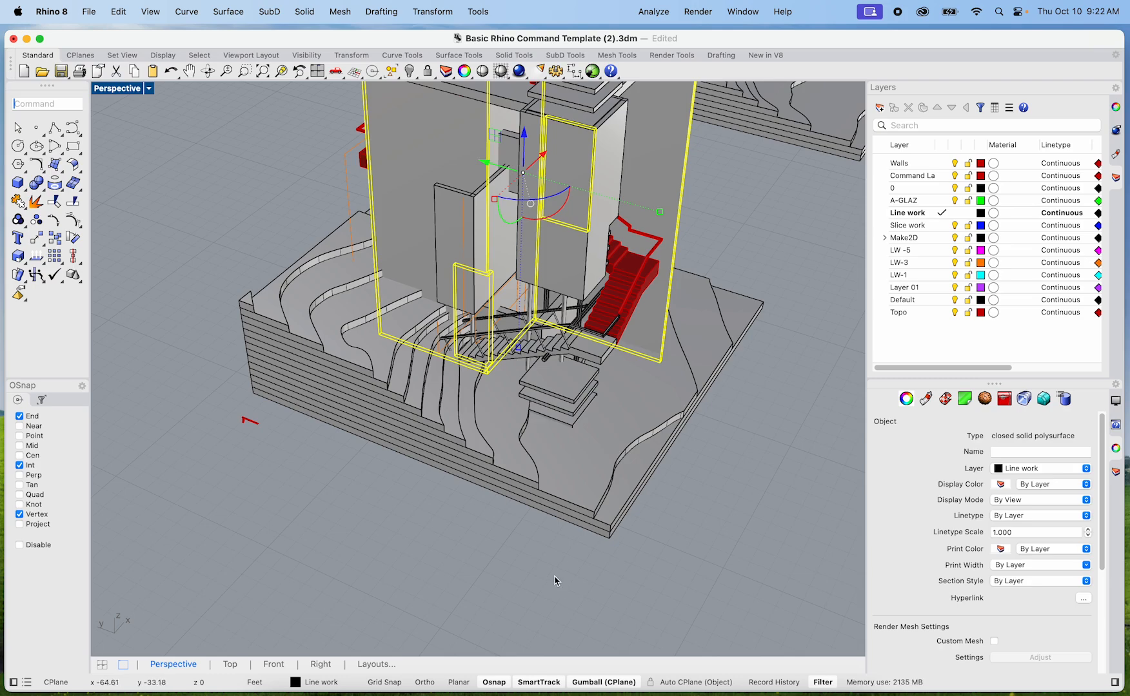
click(601, 574)
Step: Select all layers of the tower's original terrain and start a BooleanSplit on them
right_drag(604, 574, 590, 512)
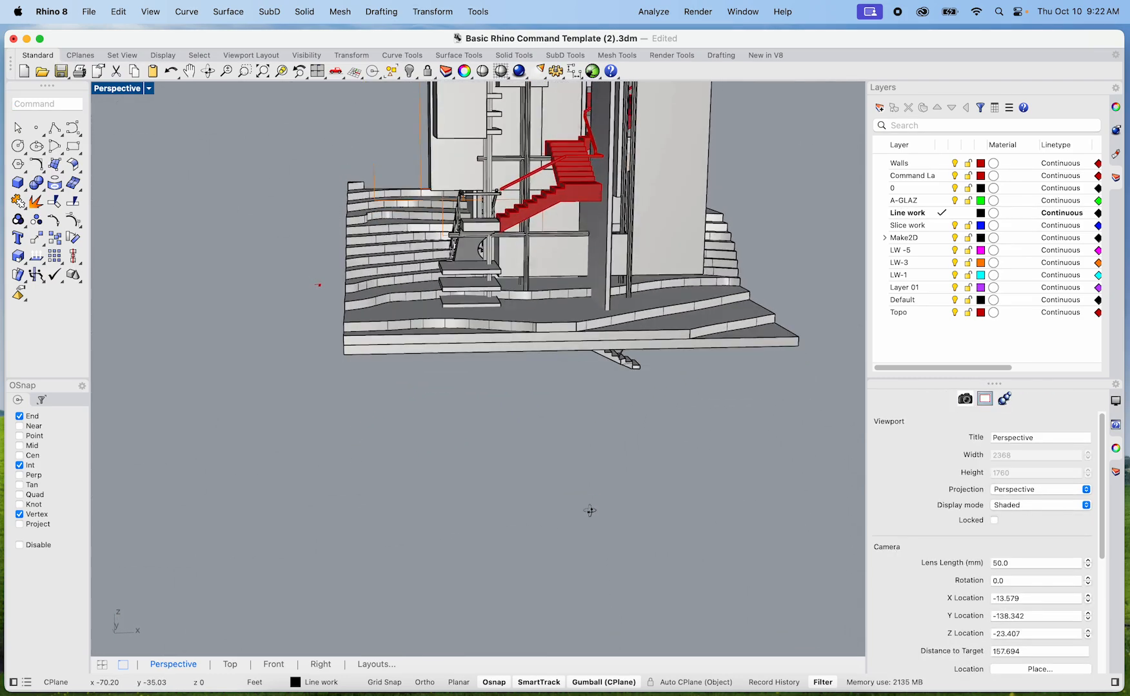
drag(399, 397, 332, 158)
right_drag(398, 348, 387, 387)
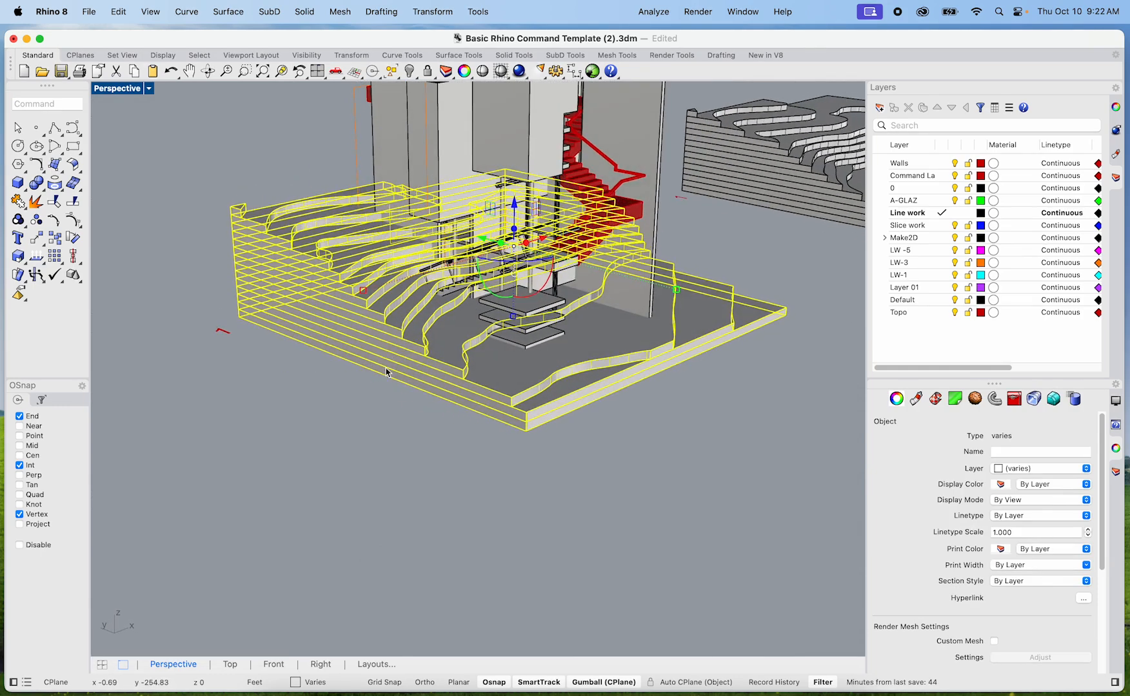
text(Box)
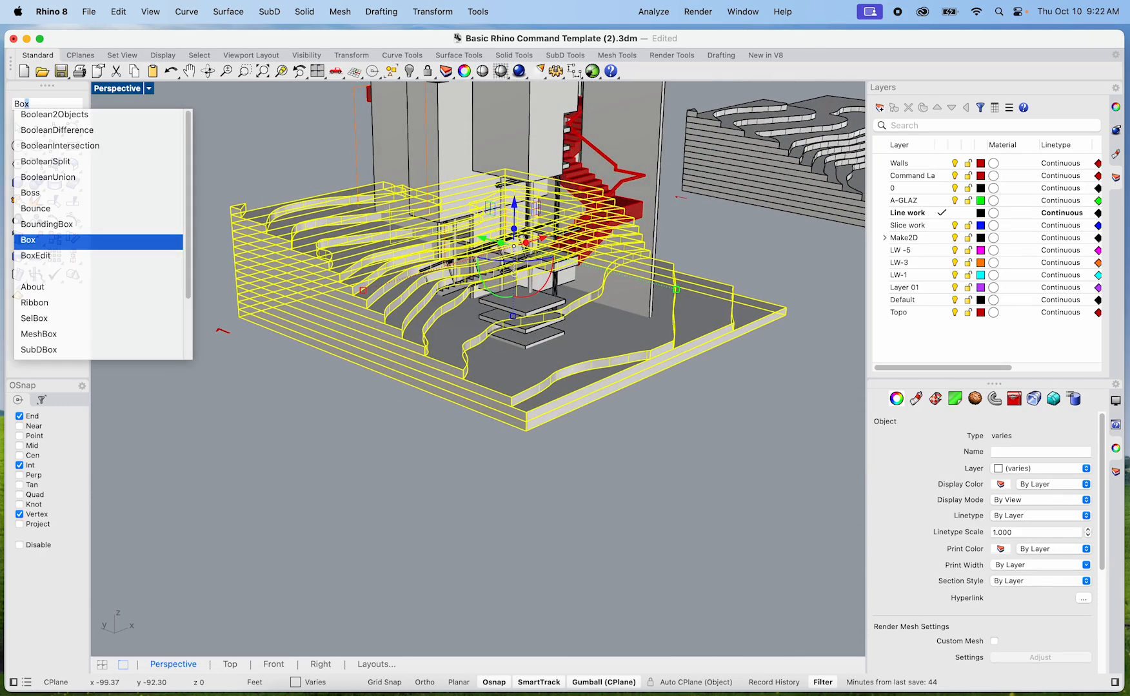
key(Up)
key(Up)
key(Up)
key(Up)
key(Up)
key(Return)
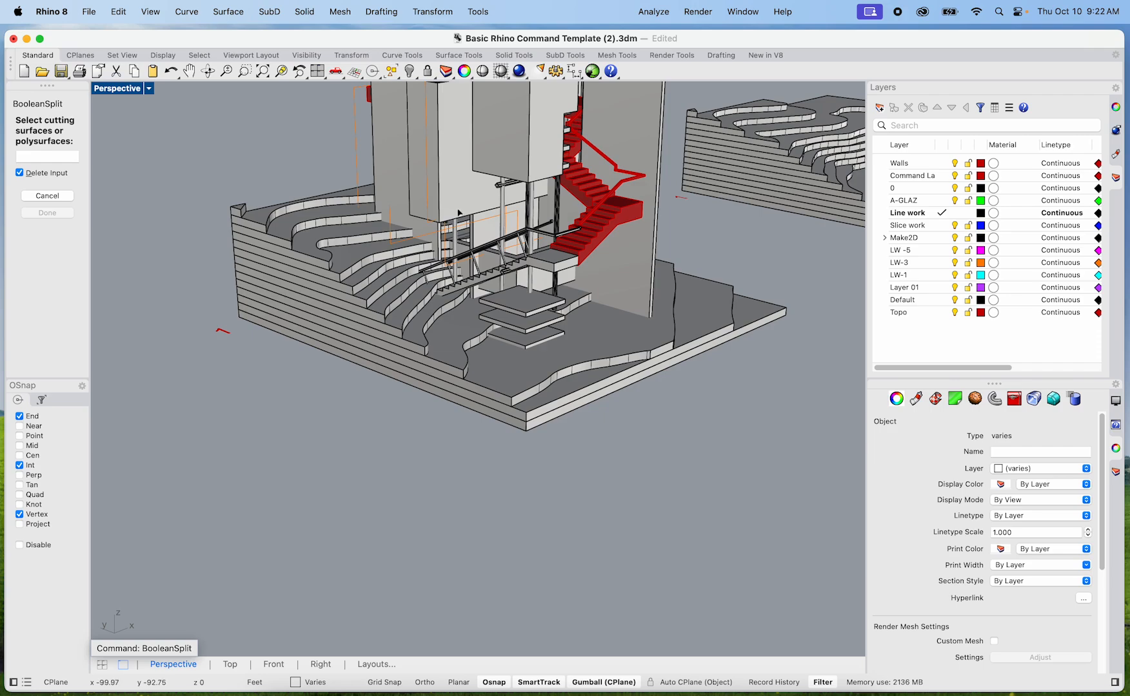
Step: Pick the tower's ground-level walls and the cross-shaped columns beside them as cutting objects for the split
click(387, 186)
scroll(465, 263, up, 5)
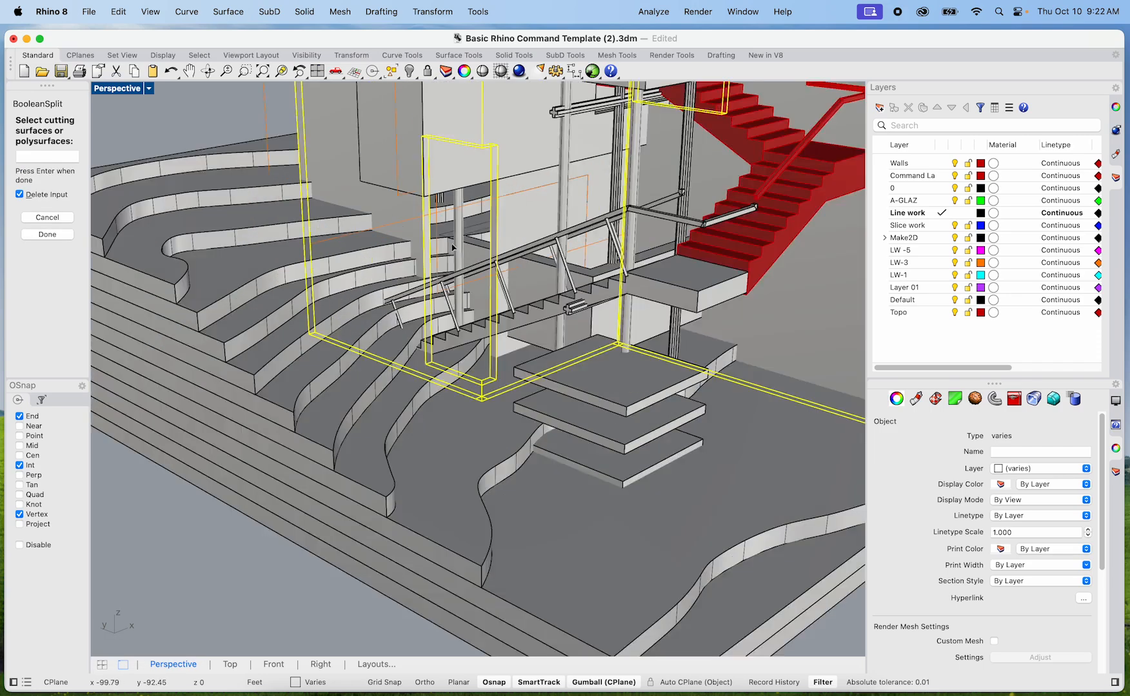
scroll(464, 263, up, 10)
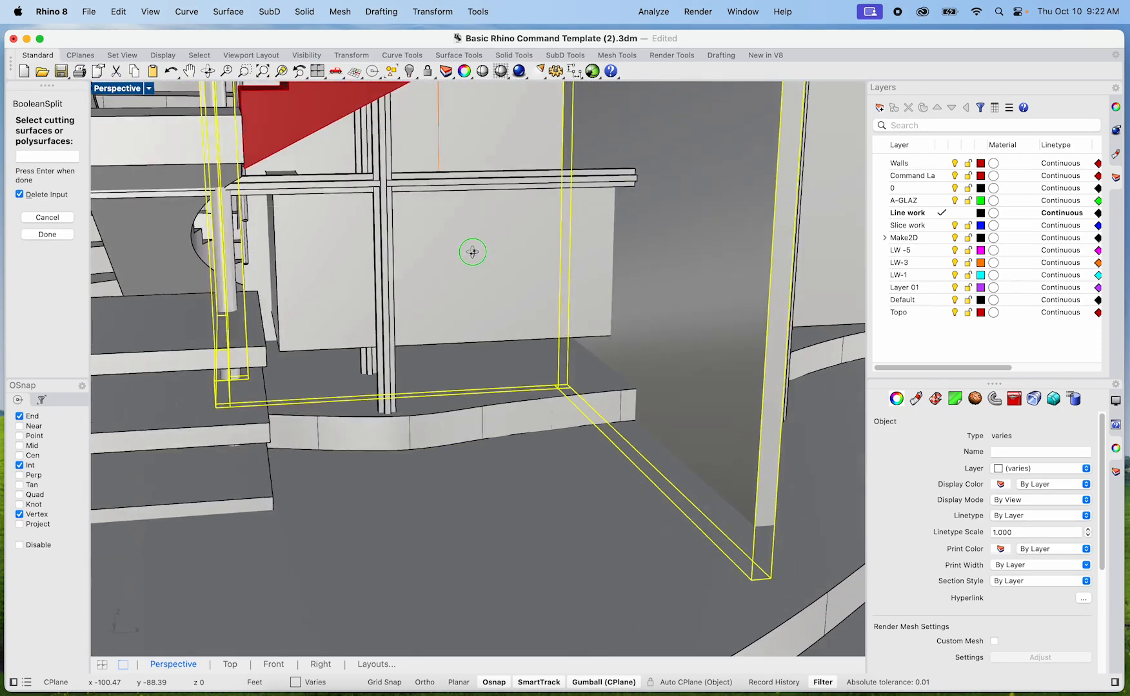
click(380, 354)
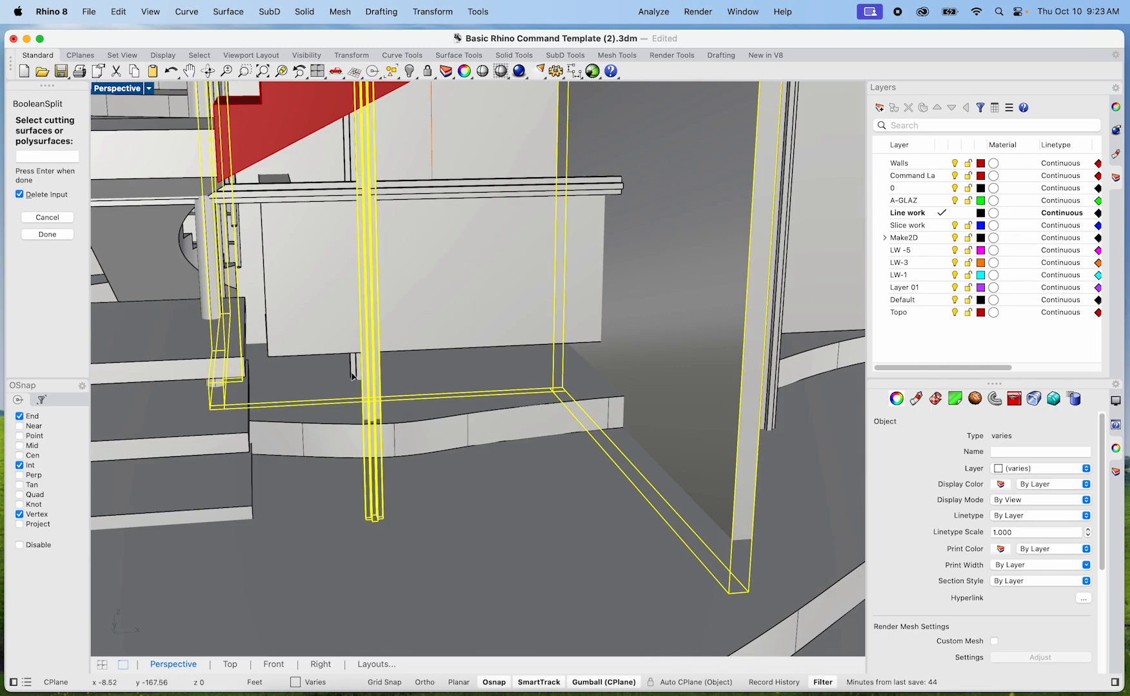
click(354, 372)
shift+right_drag(490, 525, 381, 387)
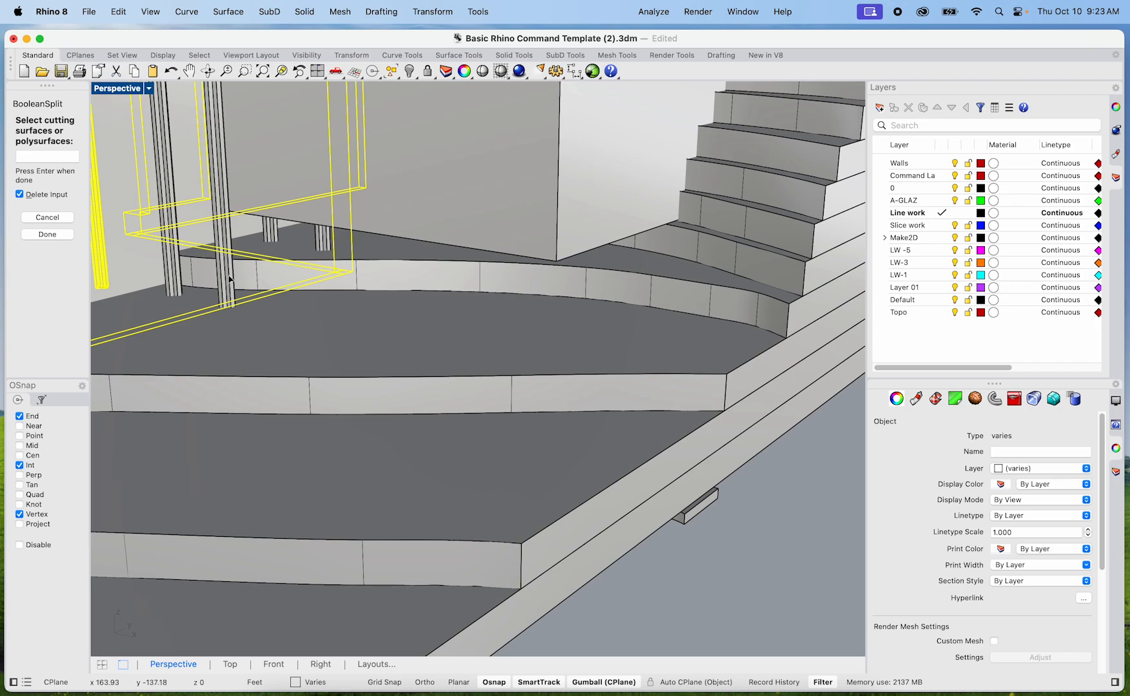
click(186, 271)
click(324, 245)
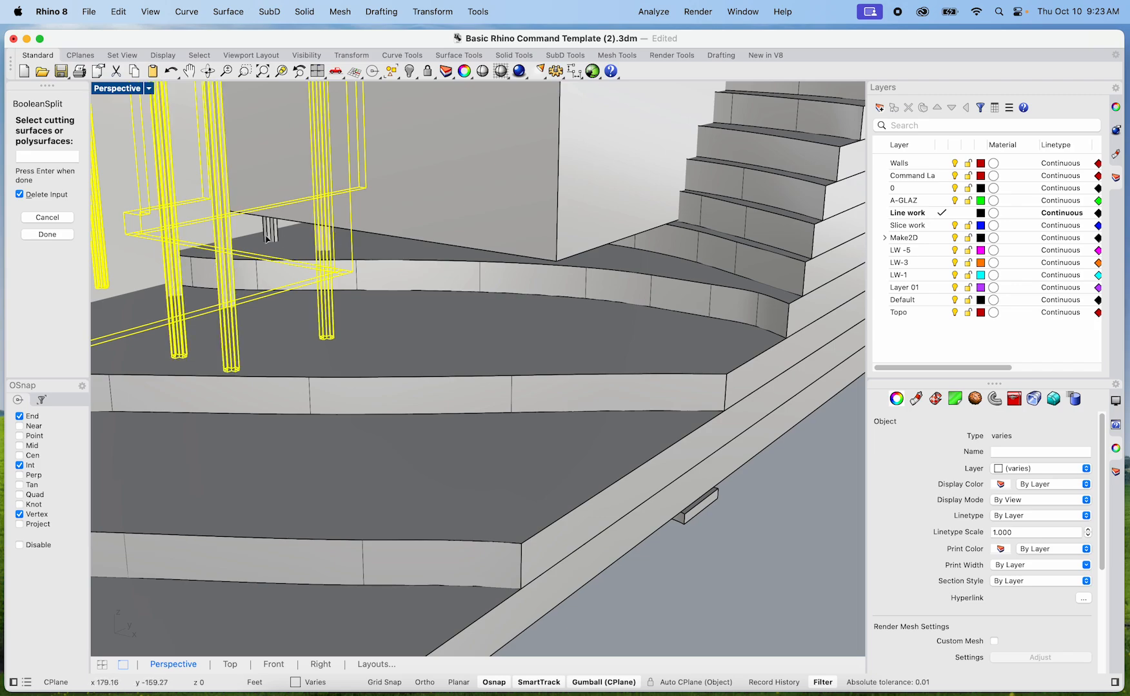
click(271, 232)
right_drag(395, 317, 421, 368)
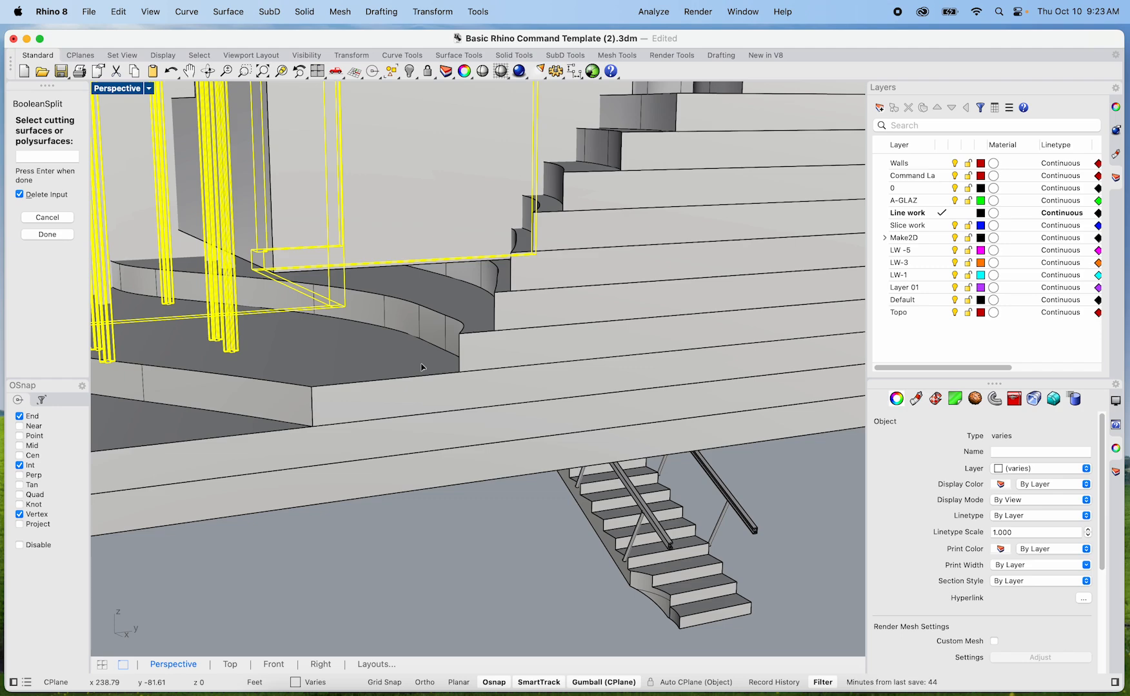
Step: Add the remaining walls and the lower enclosed volume that meet the terrain to the cutting objects
scroll(380, 365, down, 5)
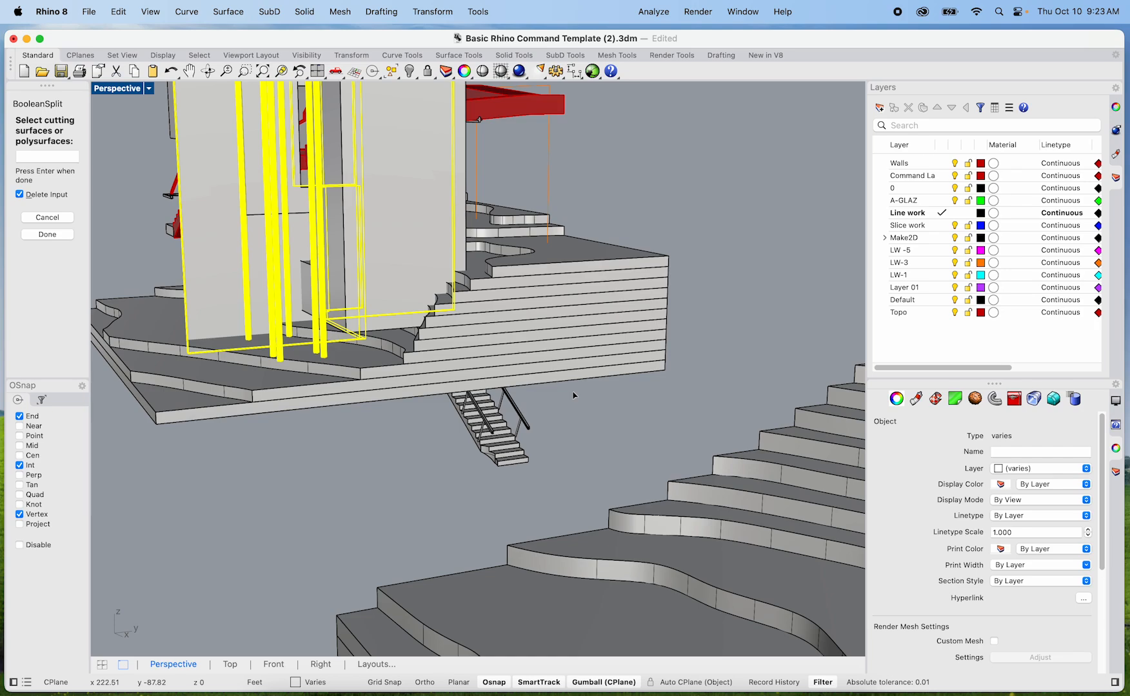
scroll(254, 404, up, 5)
scroll(256, 403, down, 8)
mouse_move(266, 415)
shift+right_down()
mouse_move(284, 473)
mouse_move(318, 484)
mouse_move(322, 421)
mouse_move(408, 396)
shift+right_up()
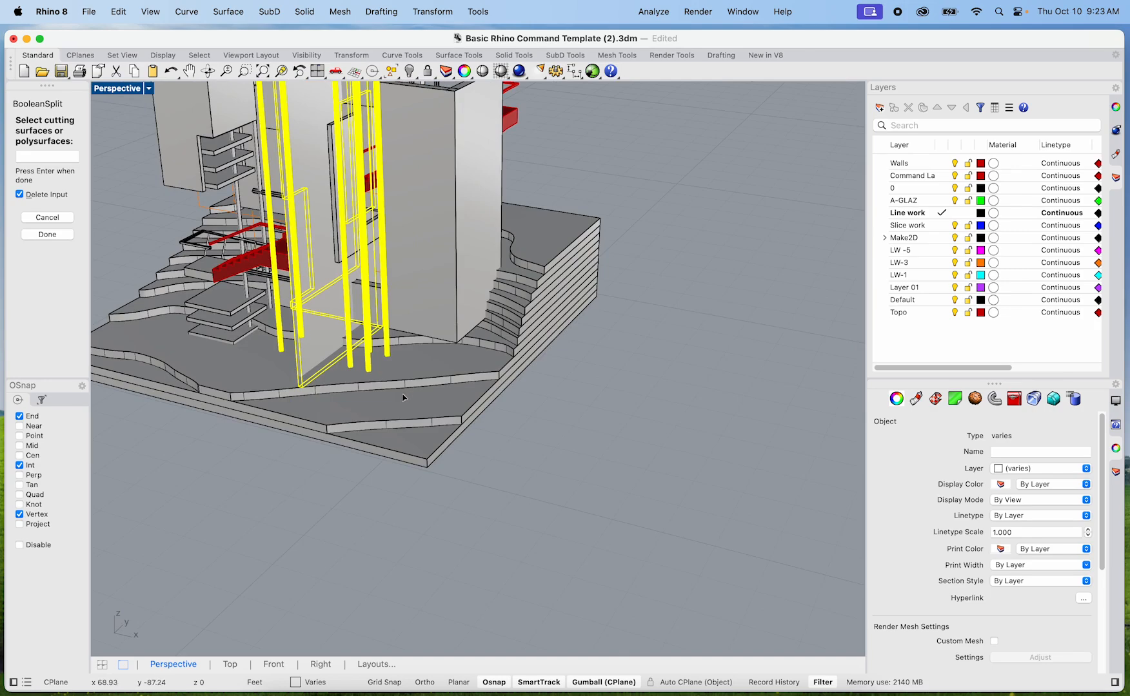
scroll(442, 363, up, 5)
mouse_move(441, 363)
right_down()
mouse_move(404, 373)
mouse_move(430, 403)
mouse_move(439, 381)
right_up()
shift+right_drag(511, 326, 532, 454)
click(578, 462)
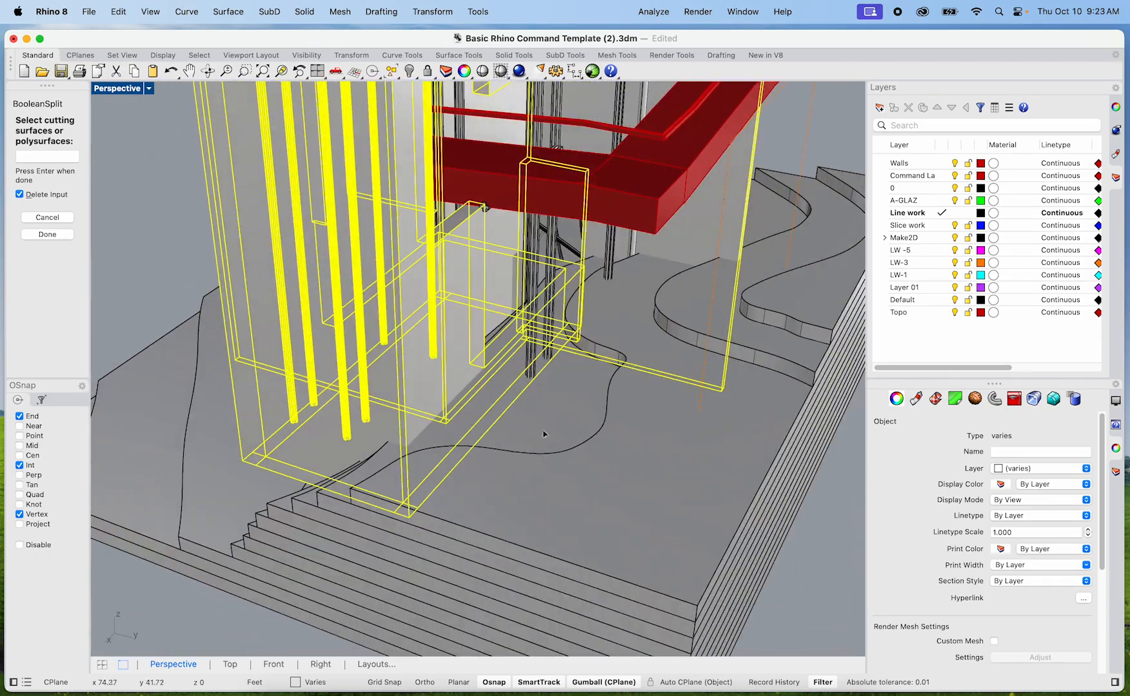
scroll(546, 368, up, 5)
click(490, 336)
click(543, 249)
Step: Add the cross-shaped and round columns standing behind the tower near the lower stairs to the cutting objects
scroll(542, 250, down, 6)
right_drag(567, 277, 512, 376)
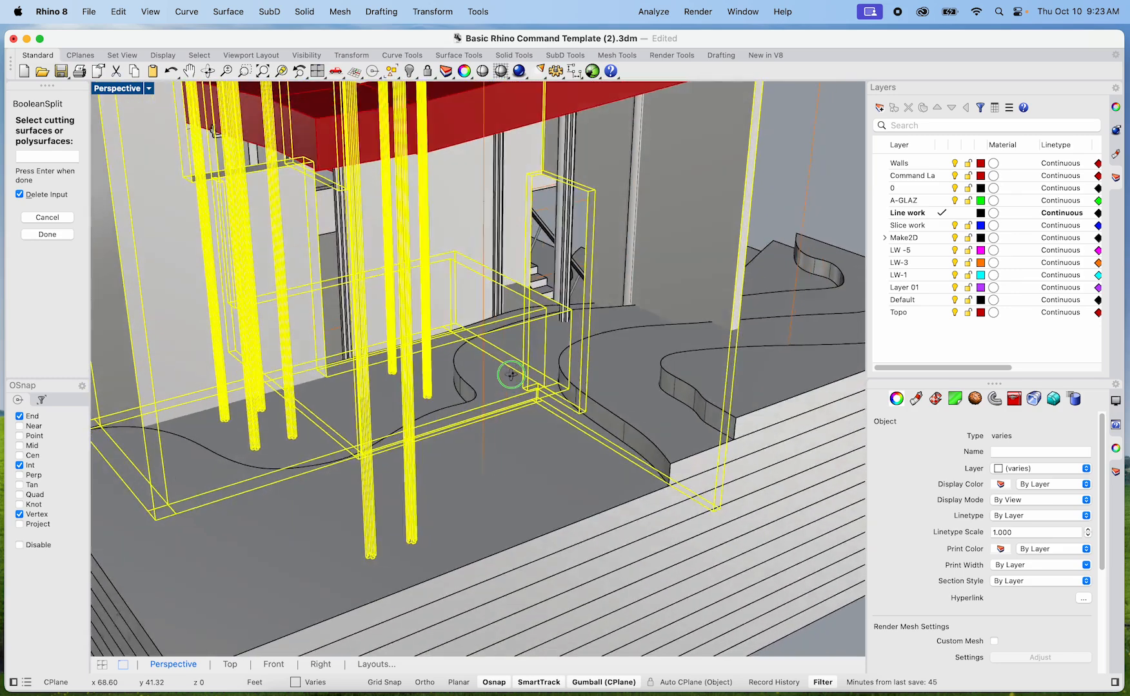
scroll(511, 375, up, 6)
click(465, 275)
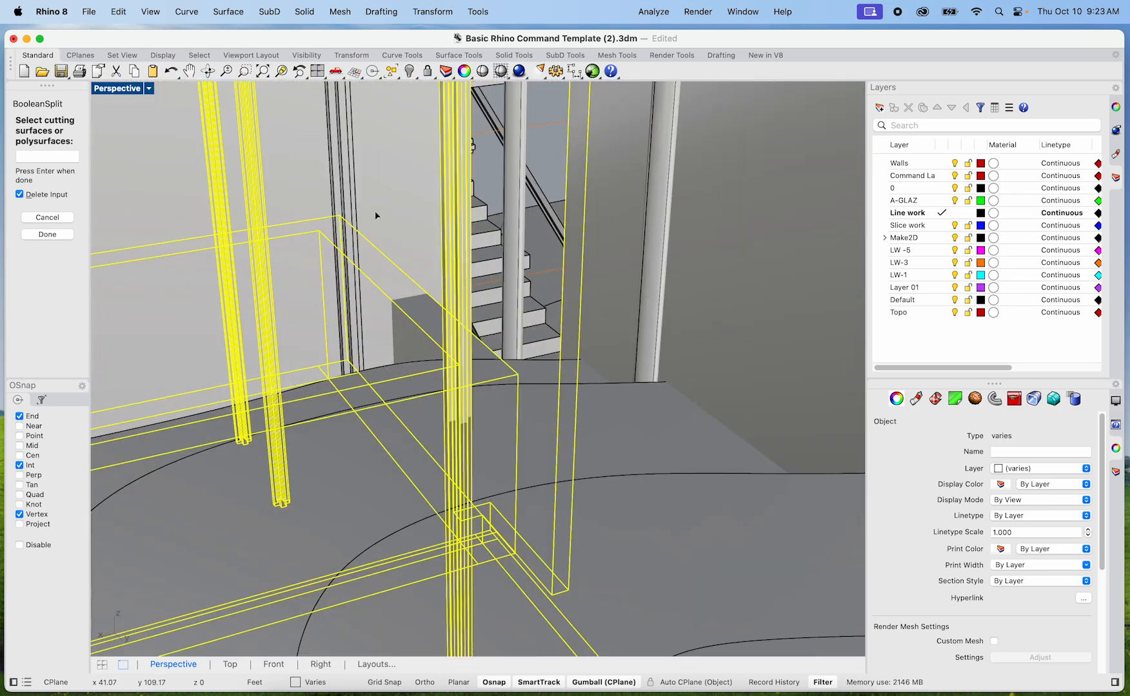
click(353, 187)
click(514, 218)
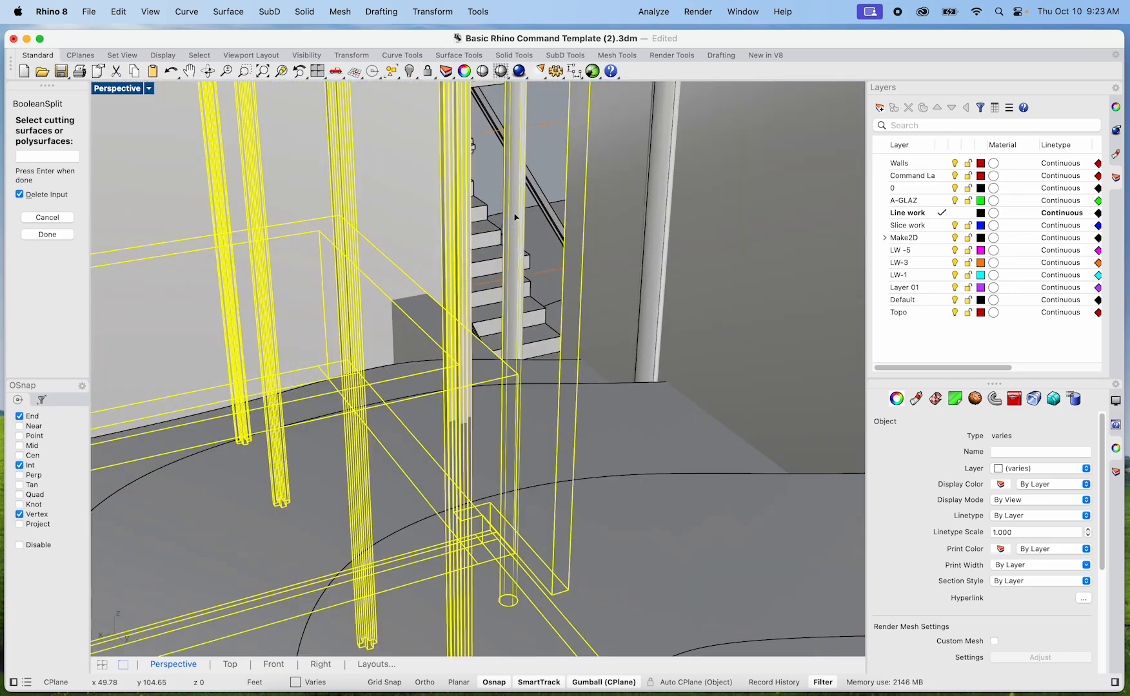
click(655, 232)
Step: Add the round columns by the lower stairs and stepped platforms to the cutting objects and run the split
scroll(654, 233, down, 8)
right_drag(654, 246, 515, 312)
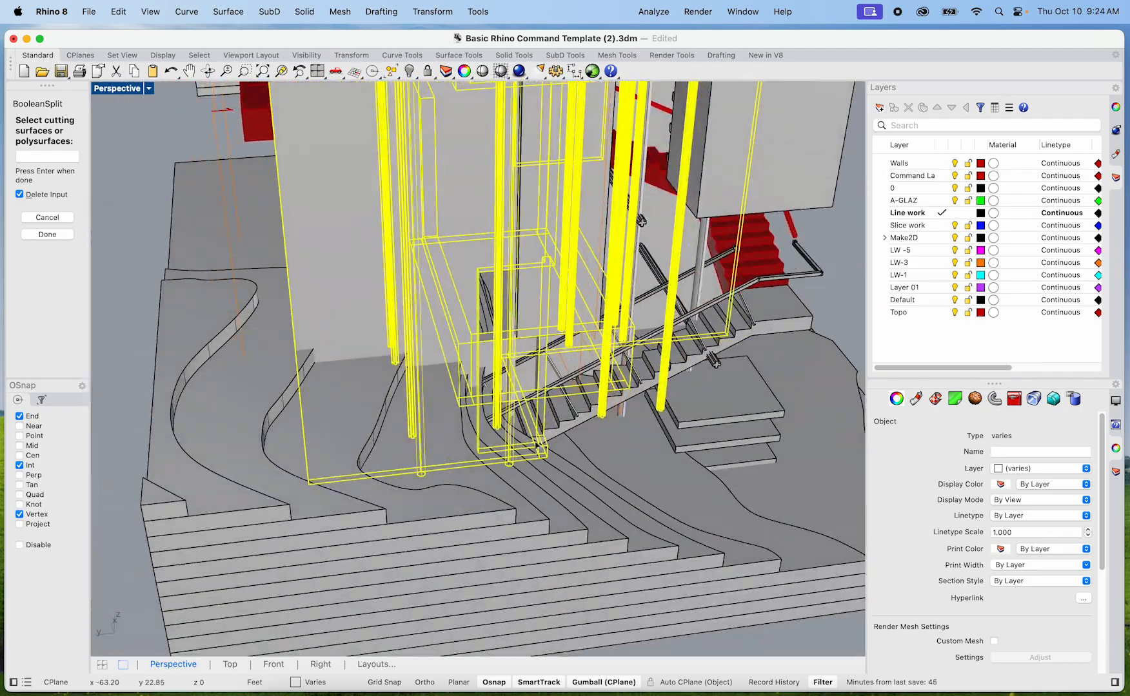
scroll(565, 418, up, 8)
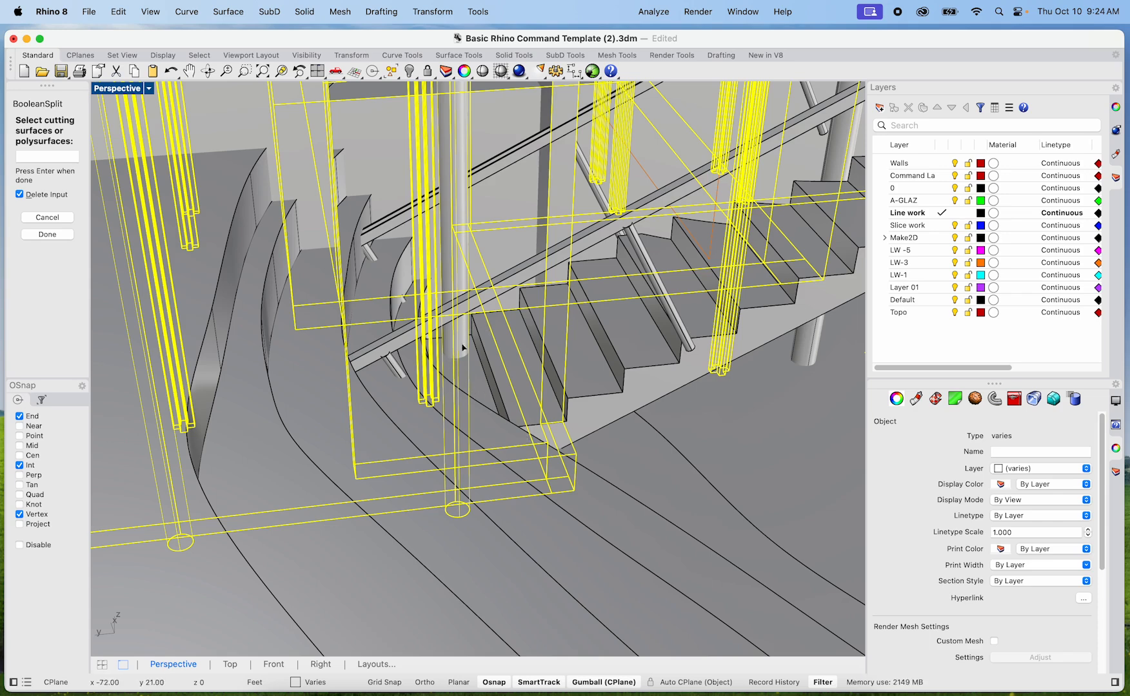
right_drag(509, 456, 513, 282)
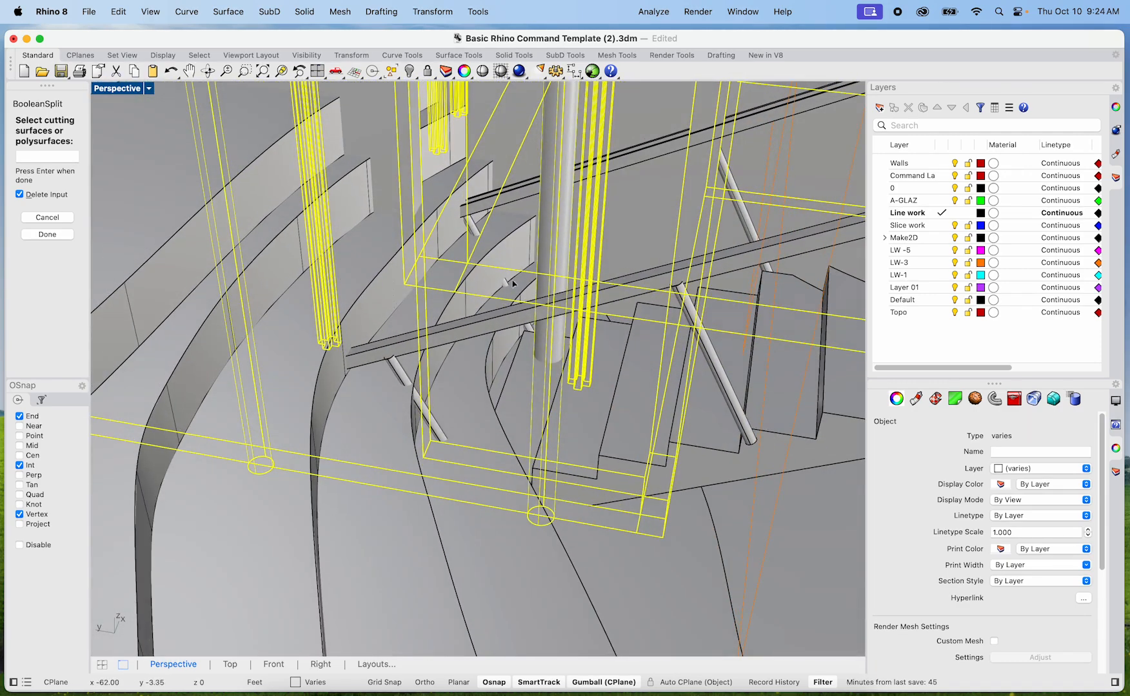
right_drag(487, 369, 451, 386)
scroll(456, 363, down, 8)
scroll(506, 343, up, 10)
right_drag(507, 343, 301, 321)
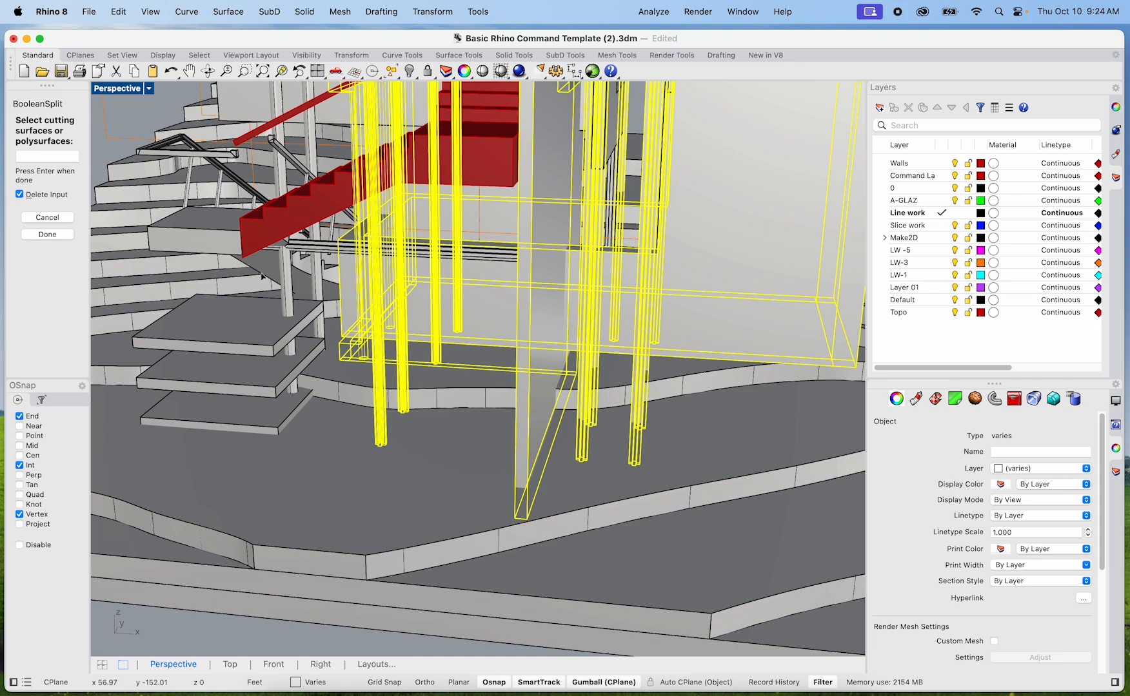
scroll(299, 289, up, 5)
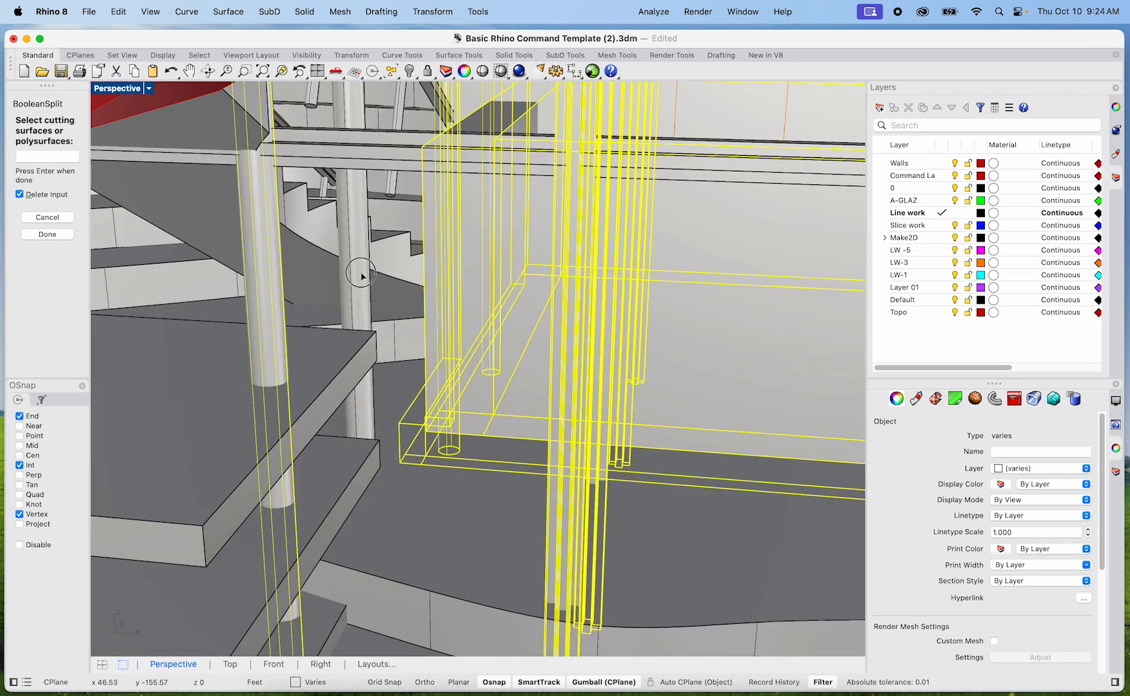
scroll(362, 278, down, 5)
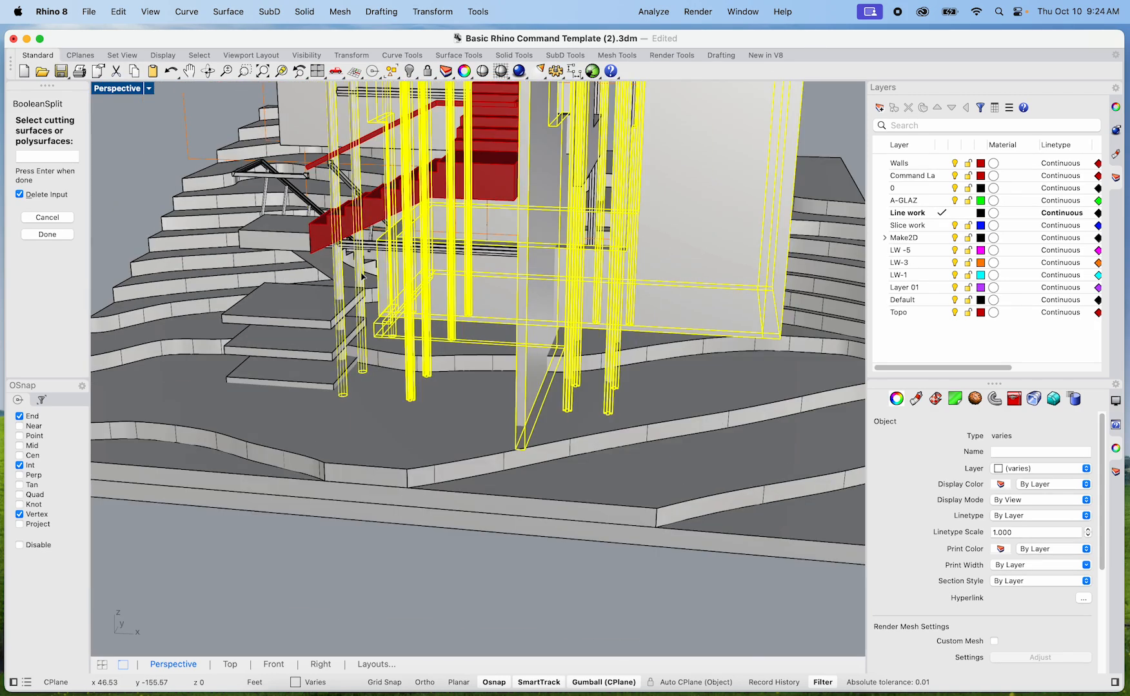
key(Return)
Step: Copy the split terrain from beside the tower to the empty area next to the earlier terrain copy
scroll(456, 281, up, 5)
scroll(457, 281, down, 8)
right_drag(529, 303, 267, 464)
scroll(519, 444, down, 9)
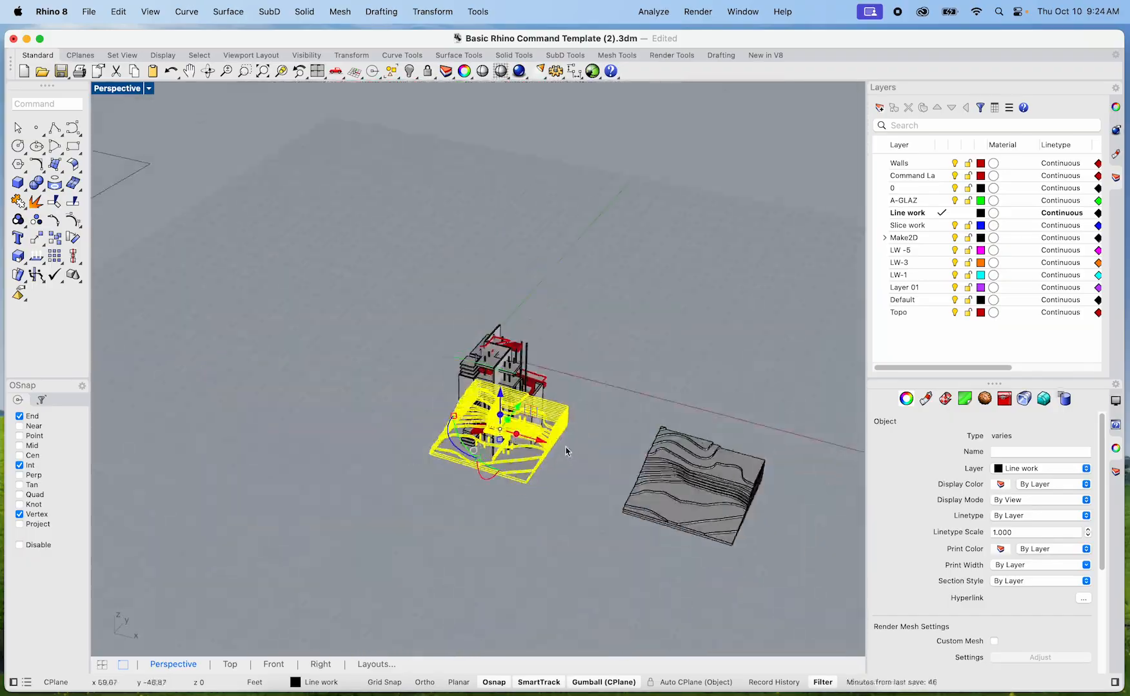
shift+right_drag(566, 451, 478, 386)
key(Return)
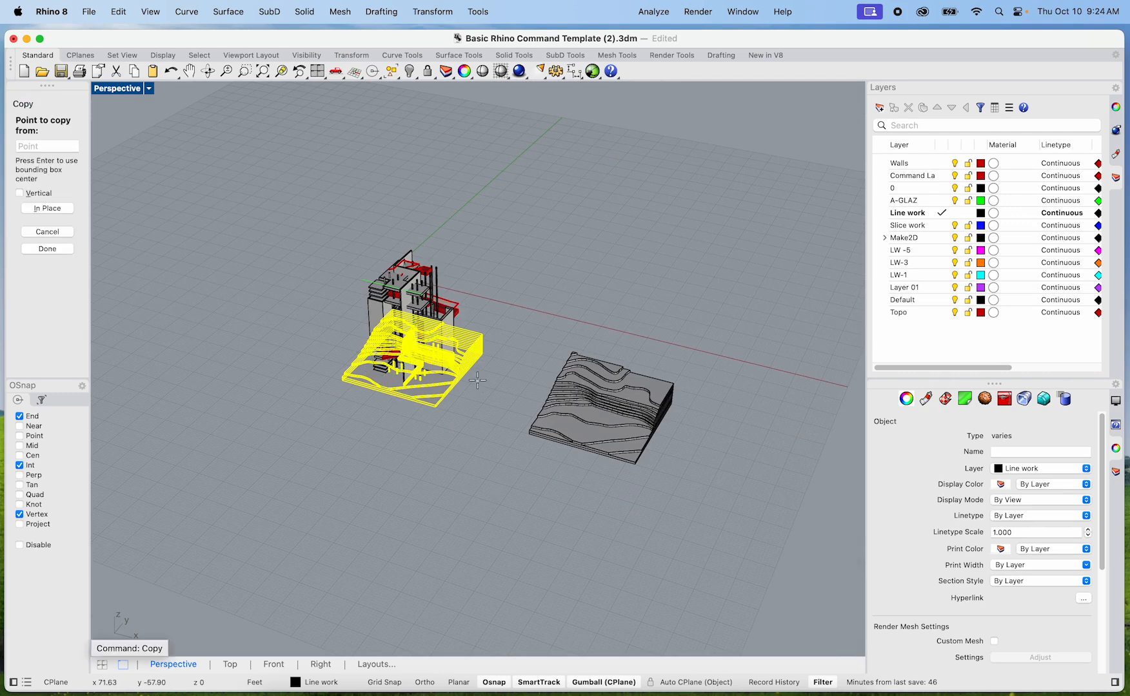
click(474, 413)
scroll(473, 414, down, 5)
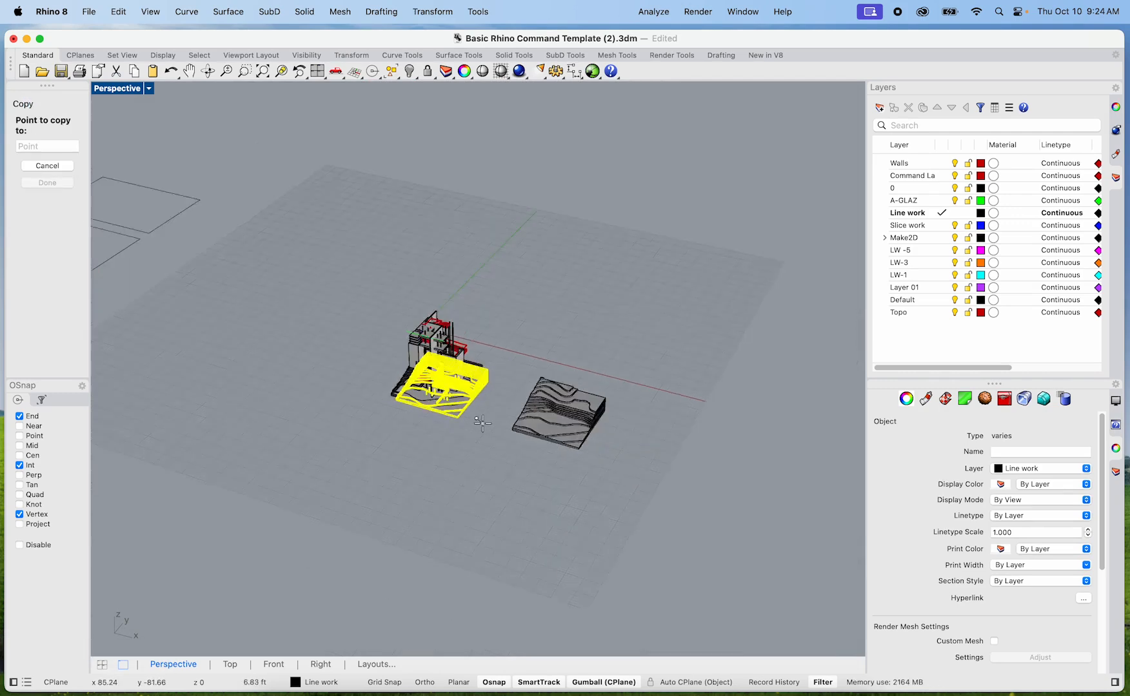
shift+click(603, 456)
scroll(597, 455, up, 10)
key(Return)
click(573, 439)
Step: Delete the L-shaped wall piece and a neighbouring leftover piece from the cut openings in the new terrain copy
scroll(462, 358, up, 8)
shift+right_drag(470, 363, 473, 431)
click(467, 474)
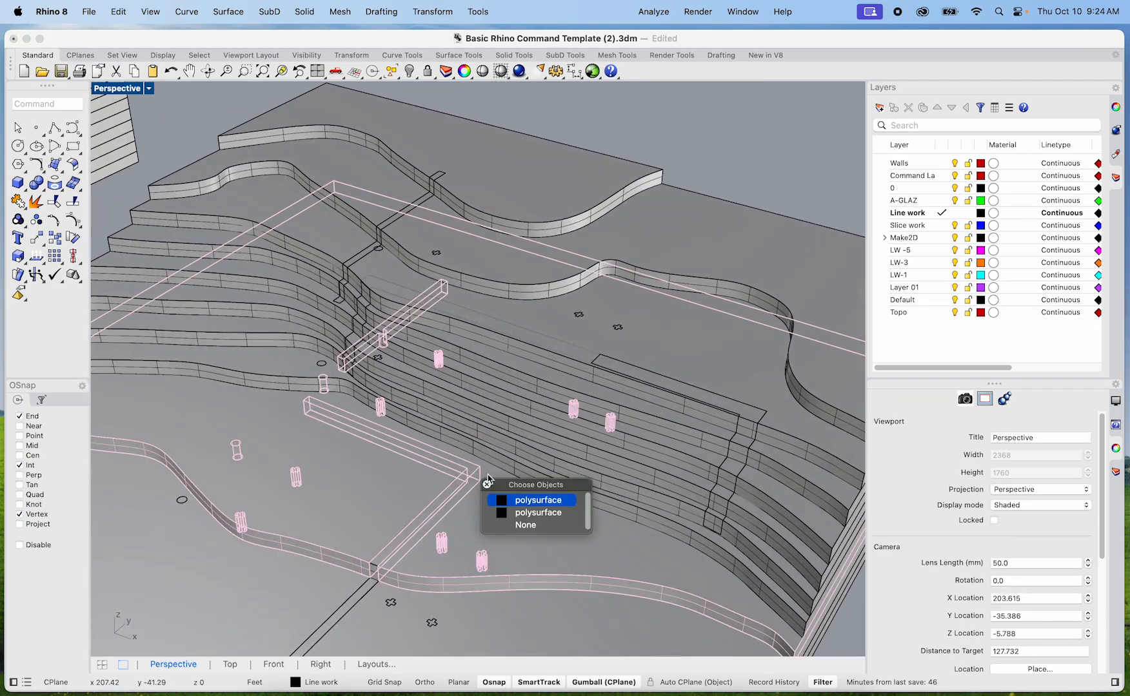
click(523, 513)
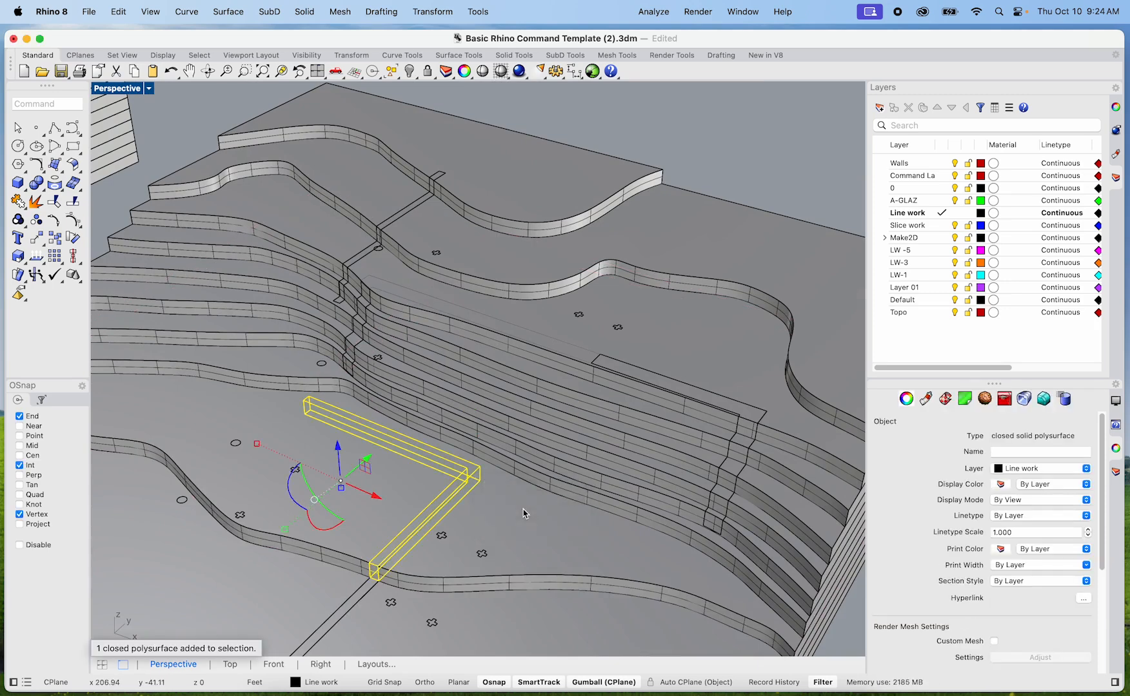
key(Delete)
scroll(387, 583, up, 5)
scroll(361, 593, down, 2)
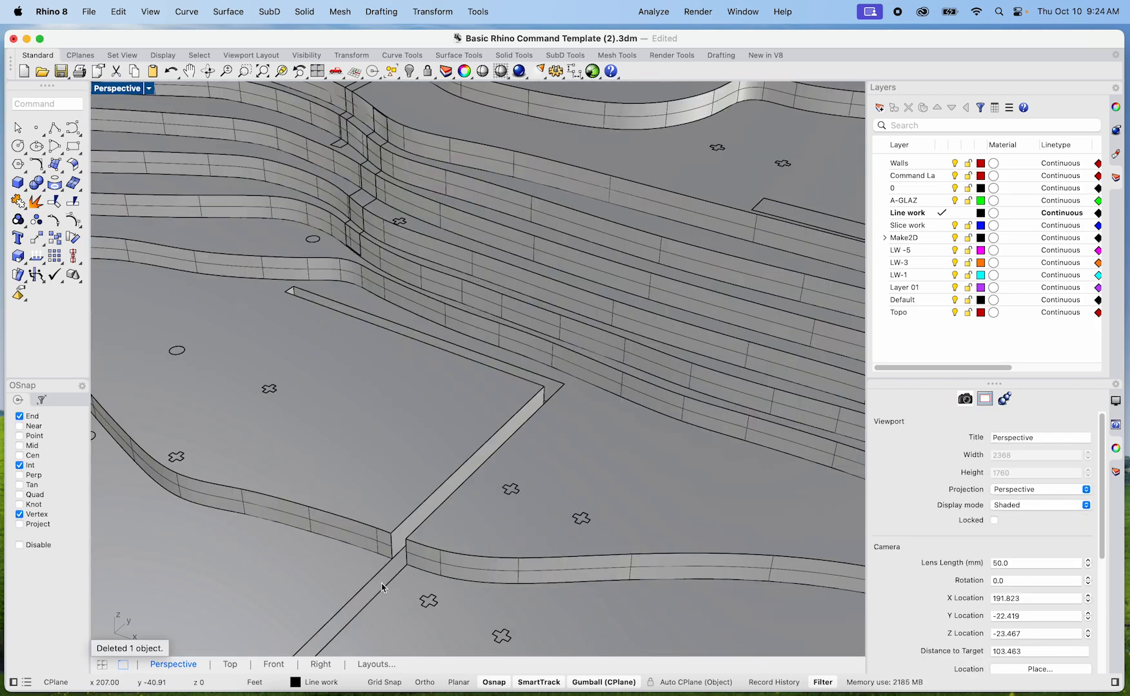
click(381, 588)
key(Escape)
scroll(513, 510, up, 3)
click(518, 462)
key(Delete)
Step: Delete further leftover cutter pieces from the new terrain copy, including the round column plug below the lower contour edge
scroll(677, 521, down, 5)
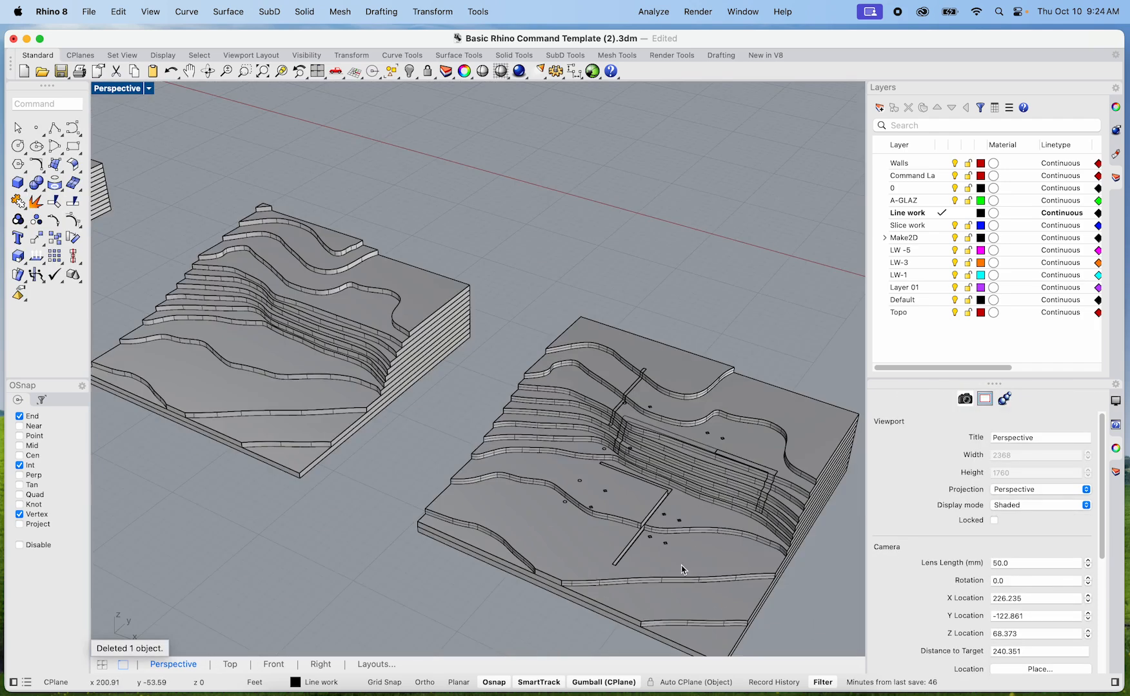
scroll(664, 535, up, 5)
click(640, 520)
key(Delete)
click(463, 450)
key(Delete)
scroll(464, 451, down, 5)
scroll(464, 451, up, 5)
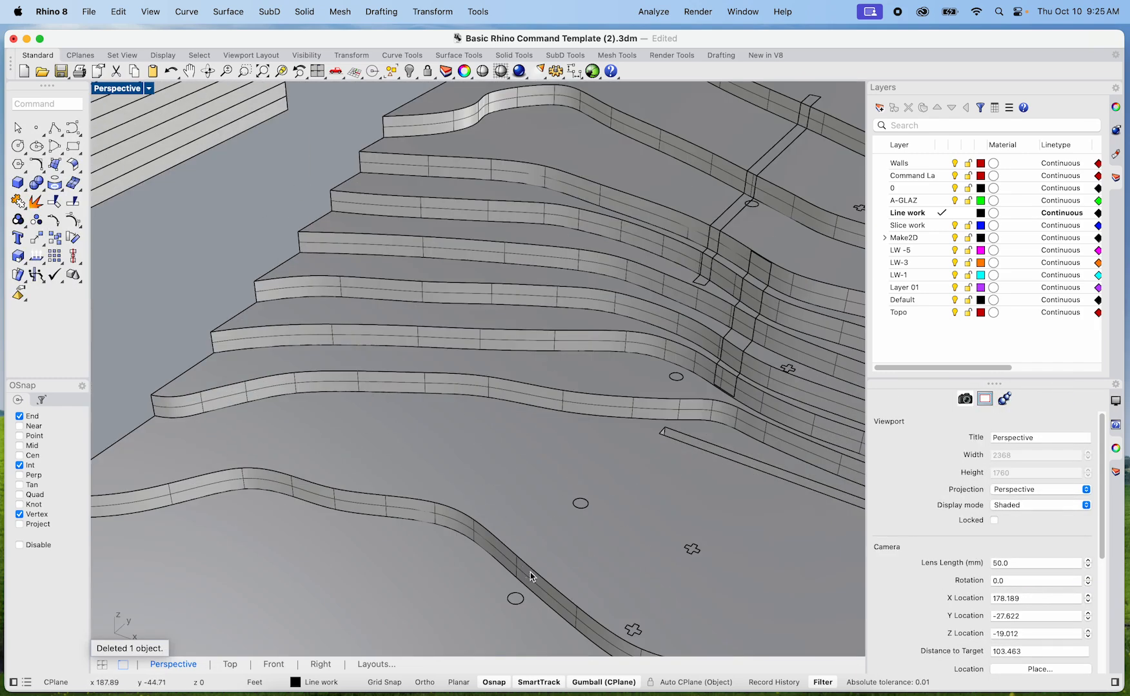
click(521, 599)
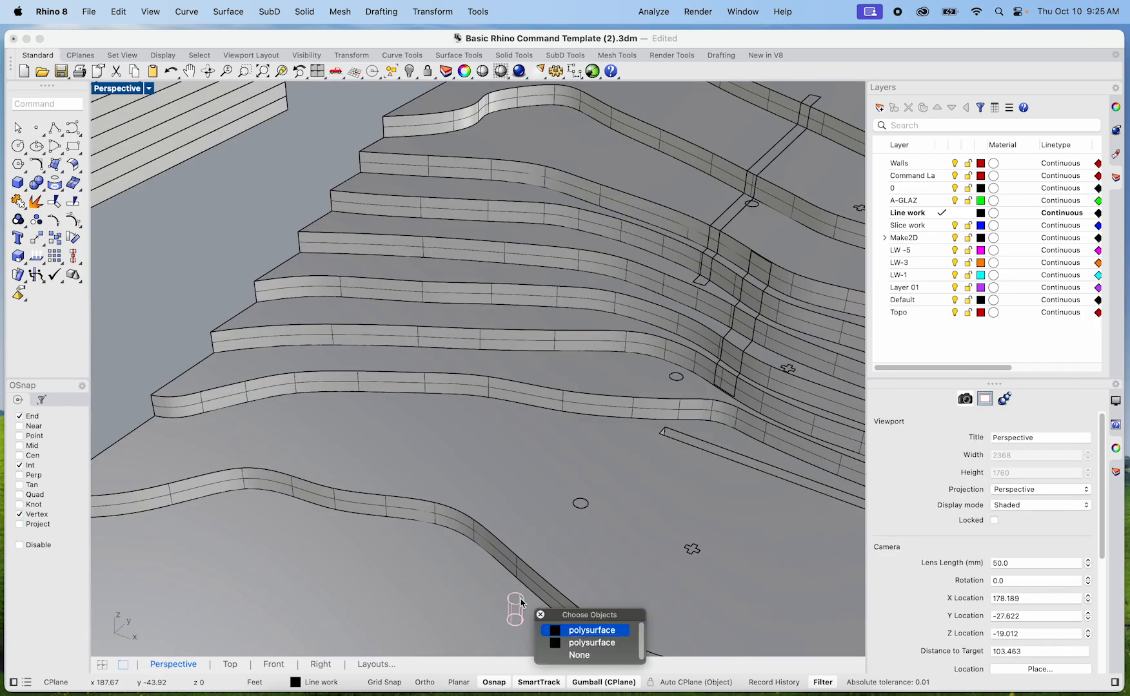
click(582, 630)
key(Delete)
scroll(557, 459, up, 5)
scroll(557, 459, down, 5)
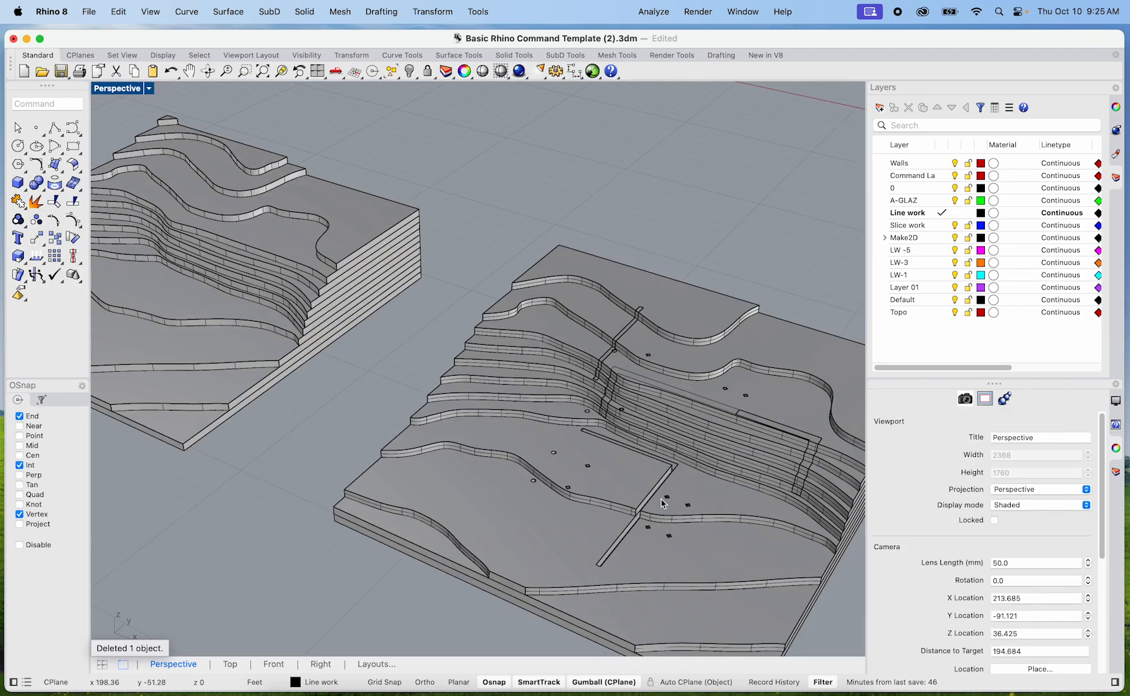
Step: Delete the leftover column plugs from the openings along the curved lower contour edge of the new terrain copy
scroll(565, 456, up, 4)
scroll(497, 464, up, 5)
scroll(497, 463, down, 2)
click(496, 464)
key(Delete)
scroll(496, 463, down, 8)
scroll(470, 508, up, 8)
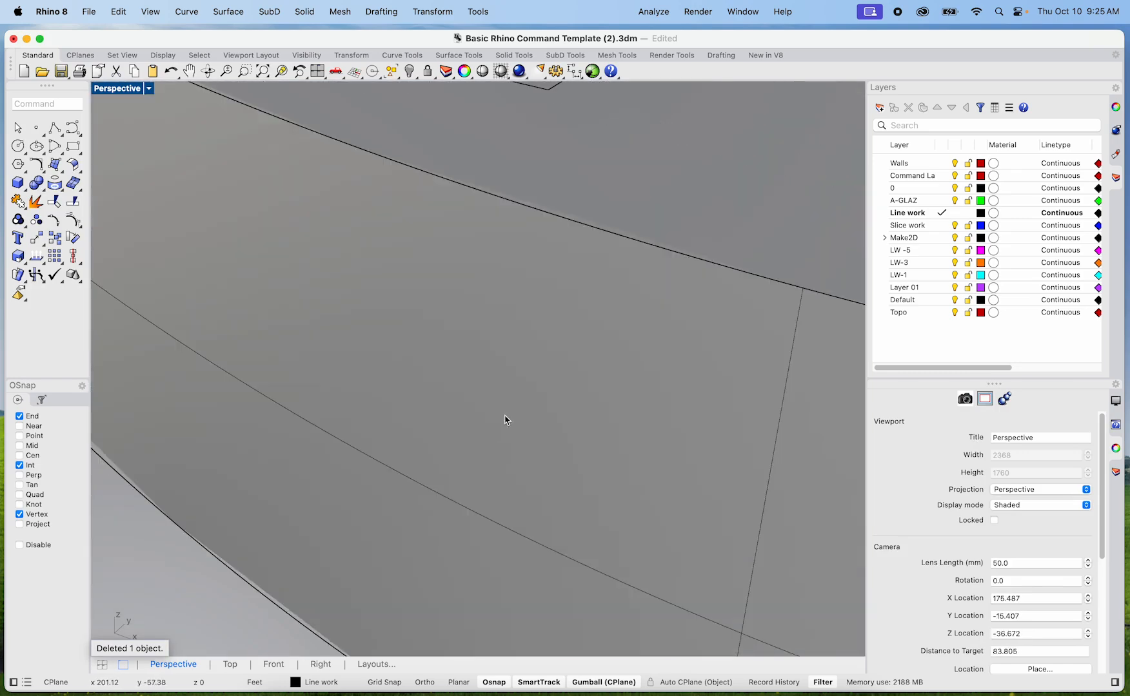
scroll(509, 387, down, 3)
click(516, 366)
click(580, 394)
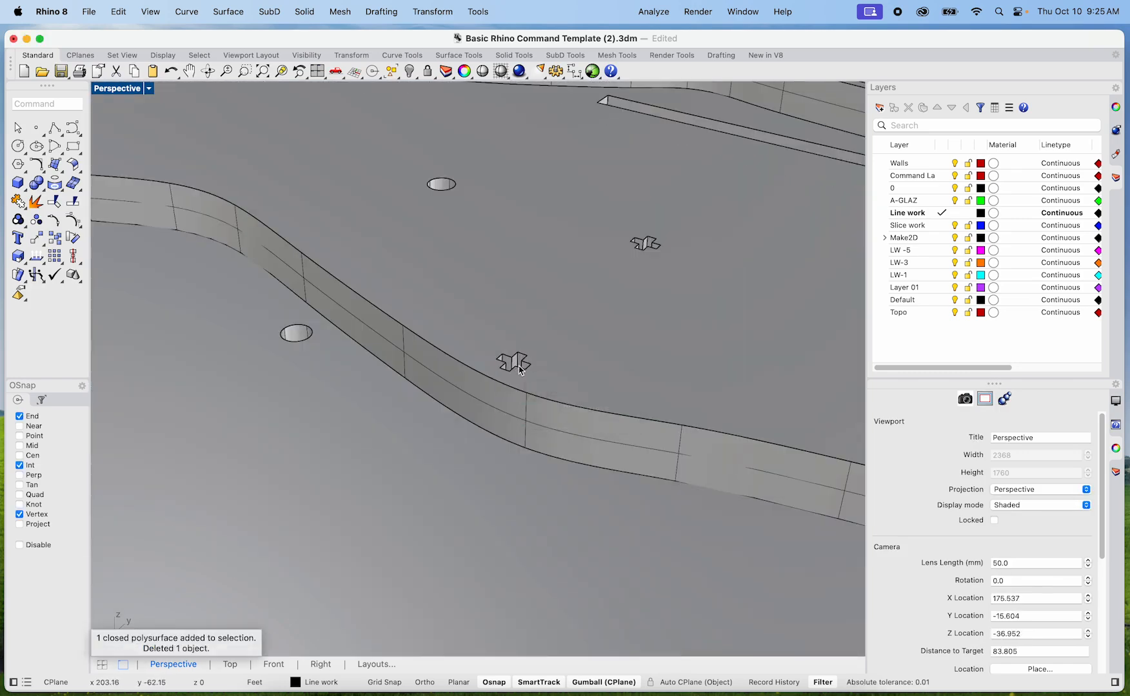
scroll(578, 374, down, 4)
scroll(577, 374, down, 4)
scroll(718, 294, up, 6)
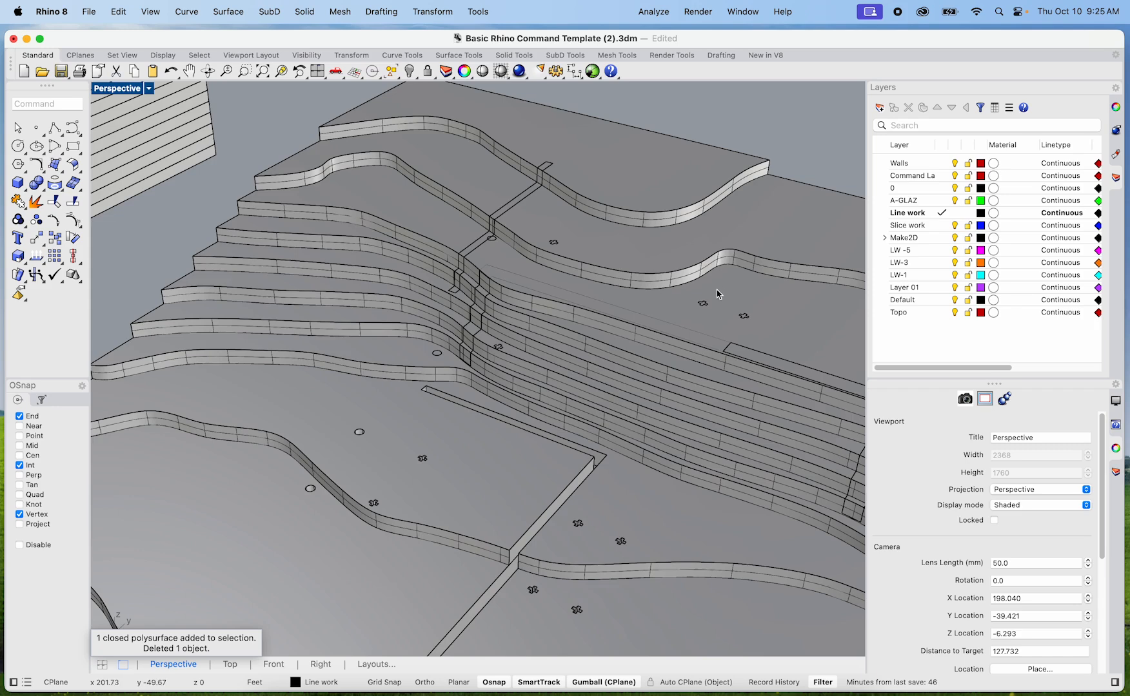
Step: Delete the leftover wall pieces from the narrow stepped trench running through the upper layers of the terrain copy
scroll(467, 242, up, 5)
click(474, 269)
key(Delete)
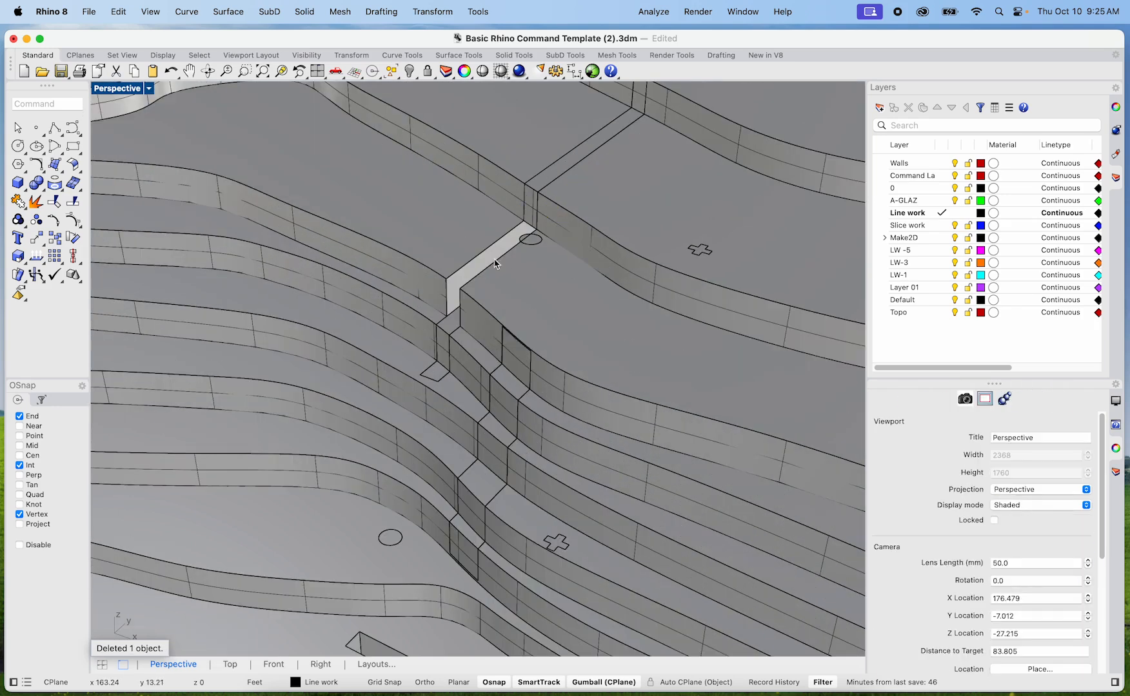
click(451, 327)
key(Delete)
click(442, 372)
key(Delete)
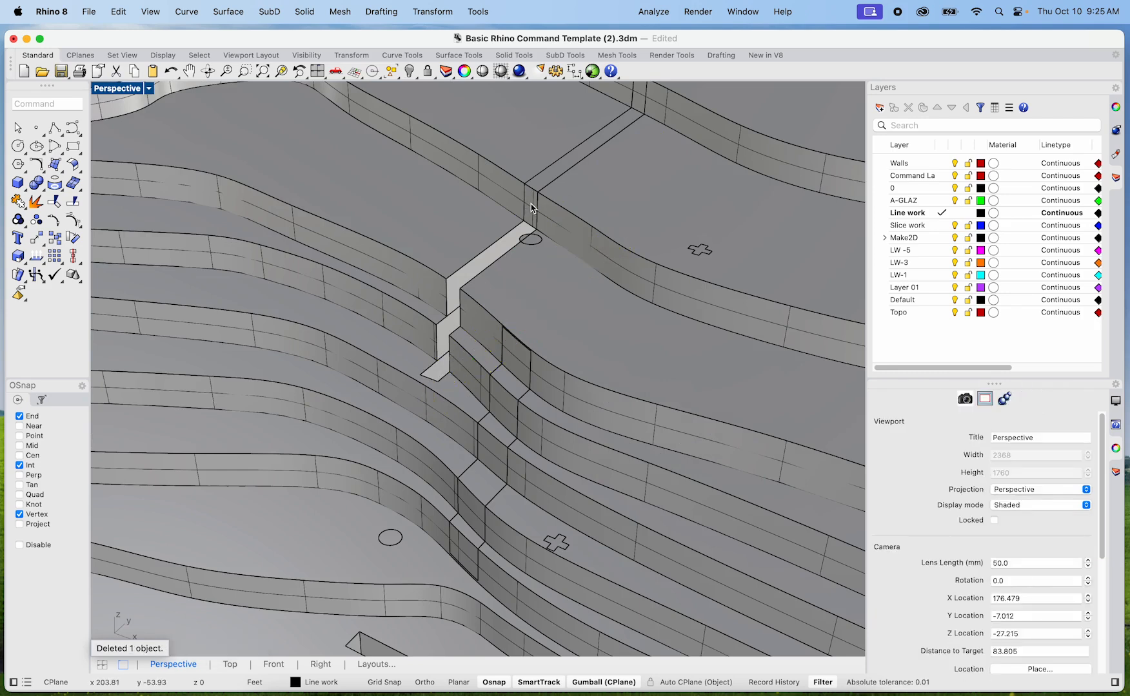
click(531, 204)
key(Delete)
click(636, 106)
key(Delete)
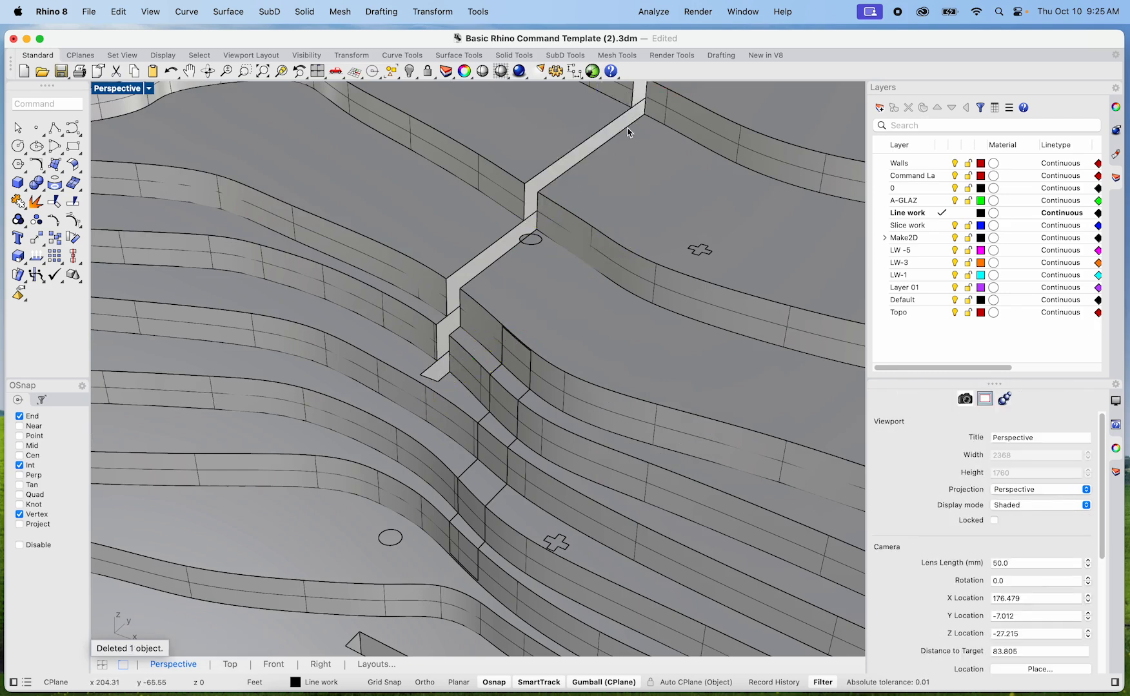
scroll(629, 132, down, 6)
scroll(630, 135, up, 4)
scroll(551, 265, up, 2)
click(550, 266)
key(Delete)
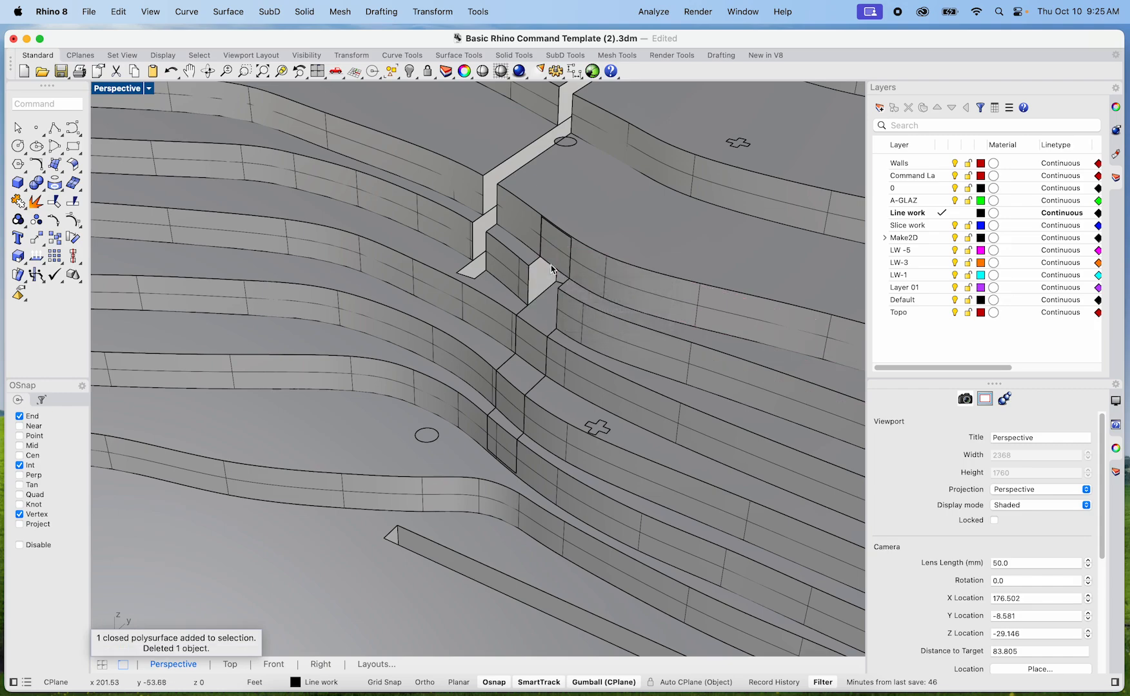
key(cmd+z)
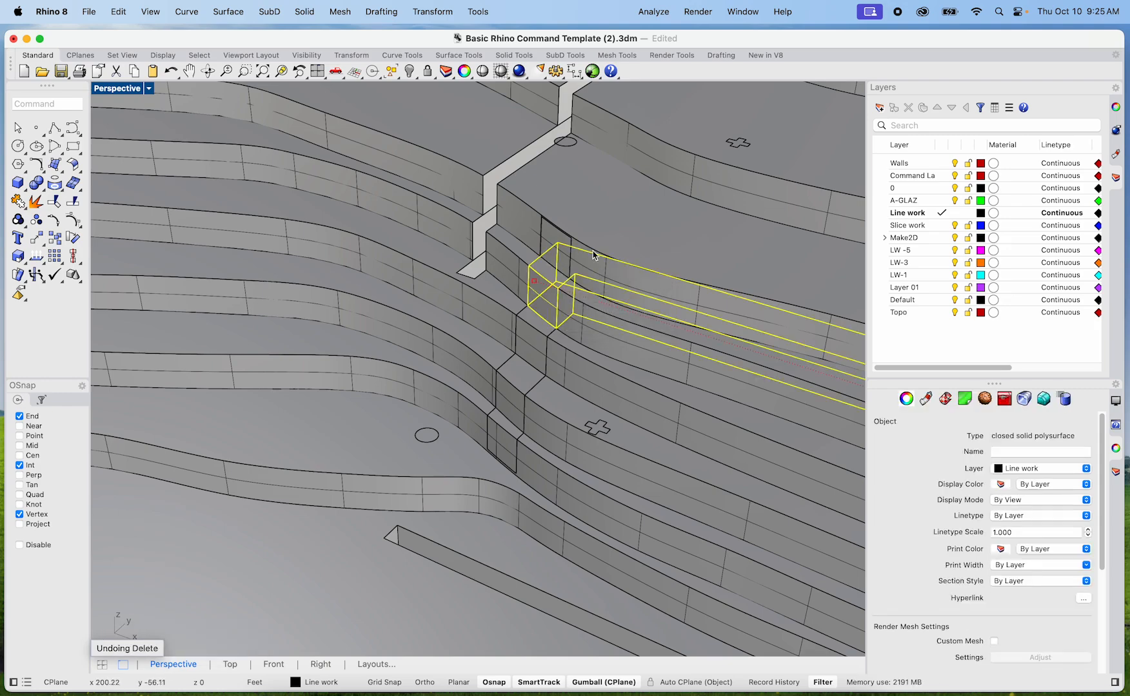
Step: Delete the stacked leftover wall pieces from the long wall's opening through the closely stepped terrain layers
scroll(494, 300, right, 5)
scroll(436, 290, down, 5)
scroll(456, 292, left, 5)
scroll(455, 348, up, 5)
scroll(455, 348, up, 4)
scroll(455, 348, right, 3)
click(368, 379)
drag(356, 423, 346, 487)
scroll(428, 456, up, 5)
scroll(358, 461, right, 5)
scroll(365, 462, left, 3)
scroll(365, 462, down, 5)
scroll(365, 462, left, 4)
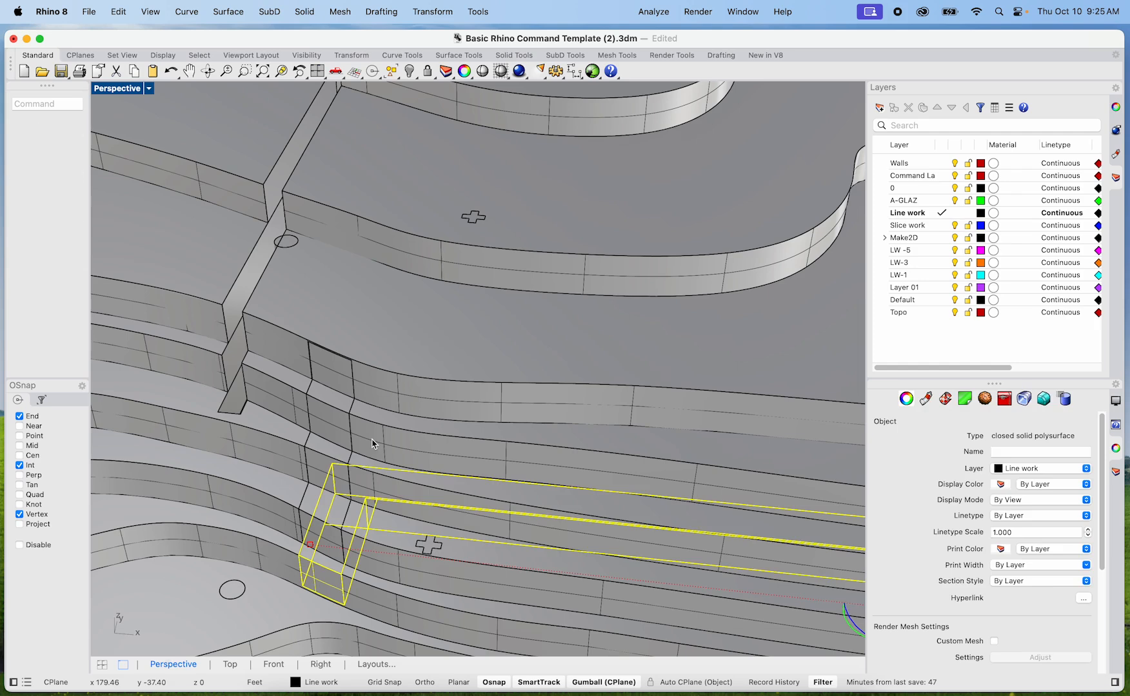
key(Delete)
click(329, 508)
key(Delete)
click(334, 468)
key(Delete)
click(338, 416)
key(Delete)
click(336, 367)
key(Delete)
Step: Examine the terrain copy's wall openings and column positions for remaining leftover pieces
click(335, 357)
shift+right_drag(406, 413, 328, 427)
shift+right_drag(516, 556, 448, 384)
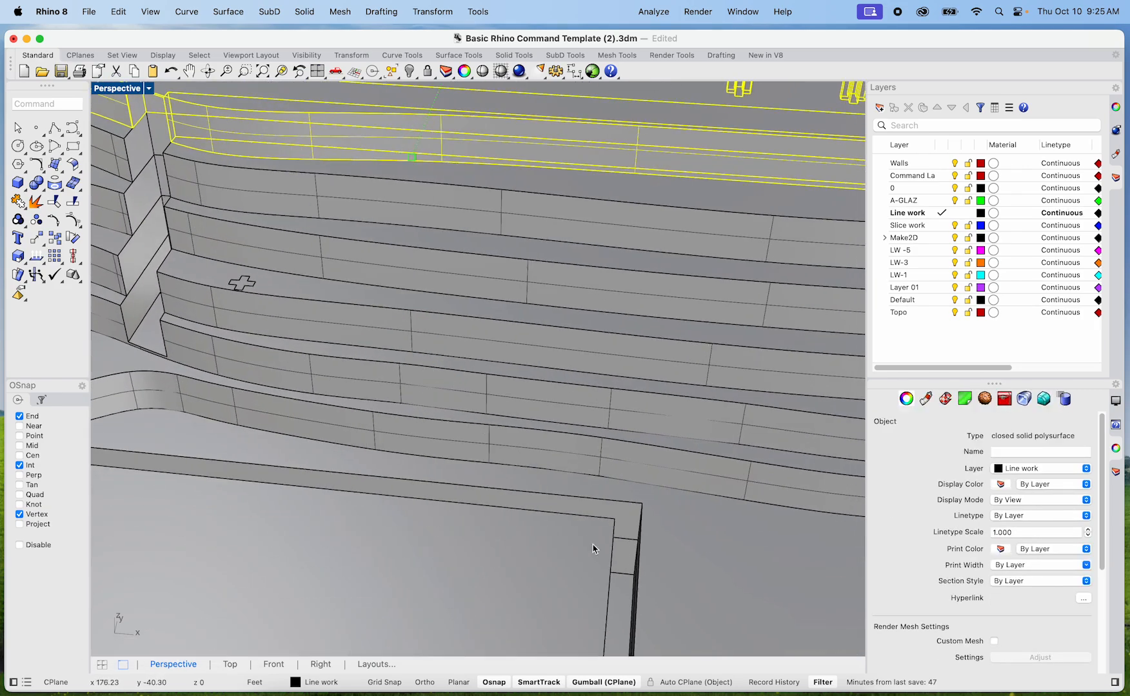
shift+right_drag(670, 561, 600, 616)
scroll(517, 416, down, 15)
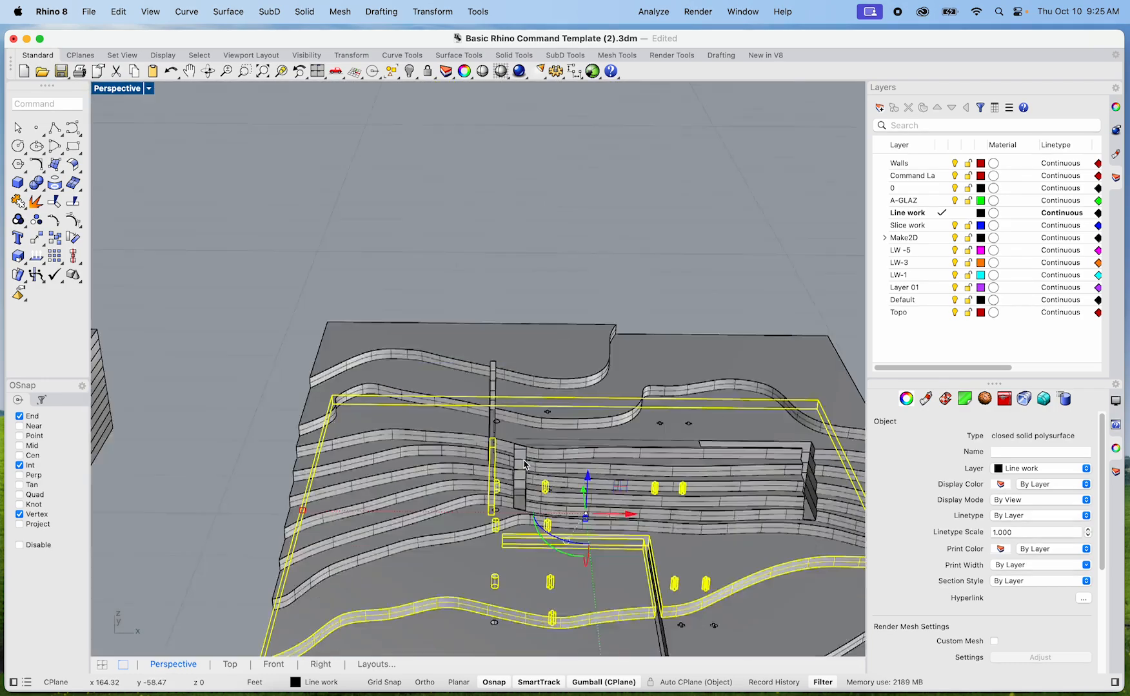
shift+right_drag(516, 416, 436, 333)
click(744, 404)
scroll(641, 383, up, 6)
right_drag(641, 383, 711, 312)
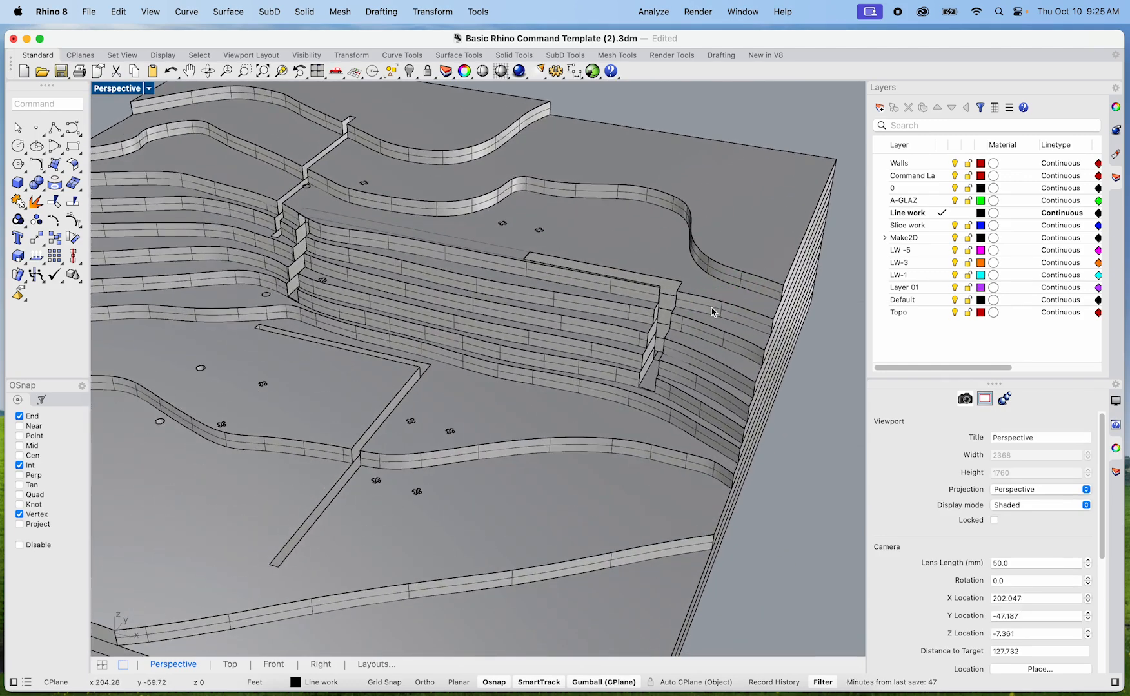
scroll(641, 282, down, 5)
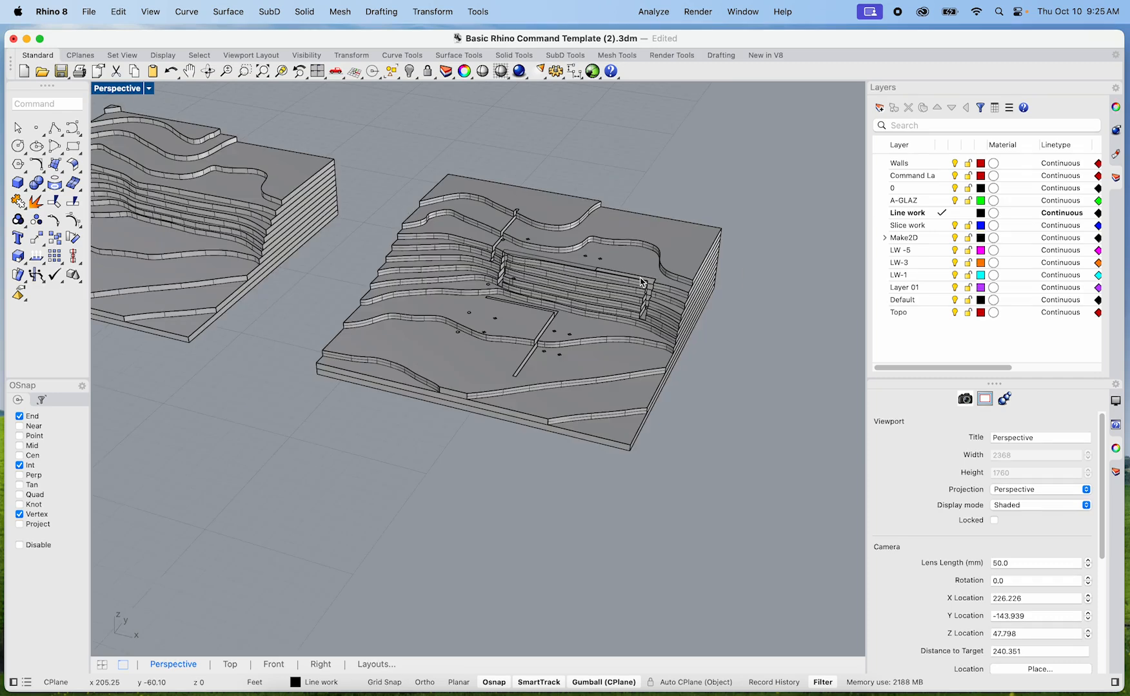
Step: Delete the cross-shaped column plug on the upper layer and the round plug beside the narrow trench
scroll(536, 242, up, 6)
scroll(506, 249, up, 5)
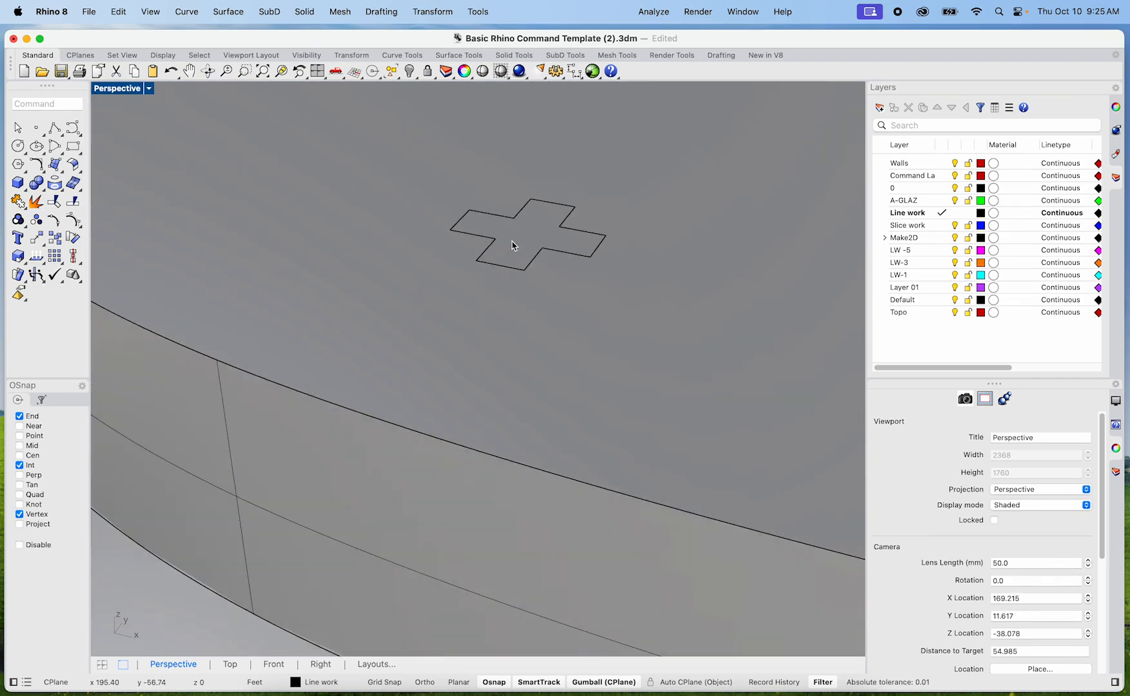
click(506, 247)
key(Delete)
scroll(506, 250, down, 5)
scroll(417, 239, up, 5)
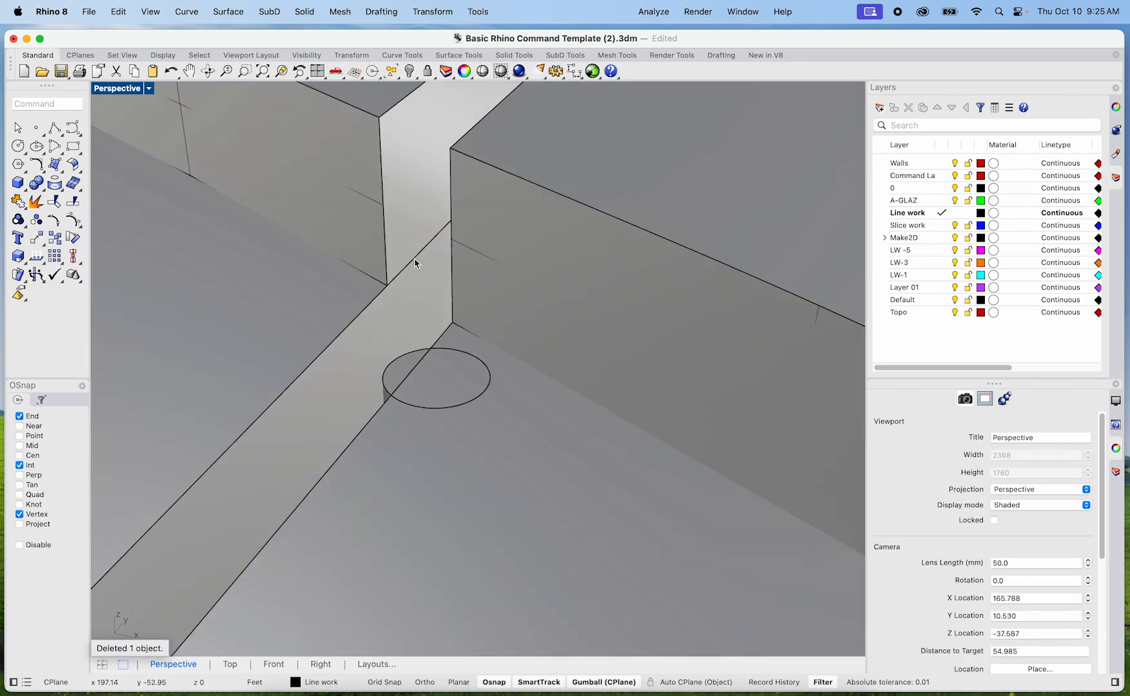
click(432, 368)
key(Delete)
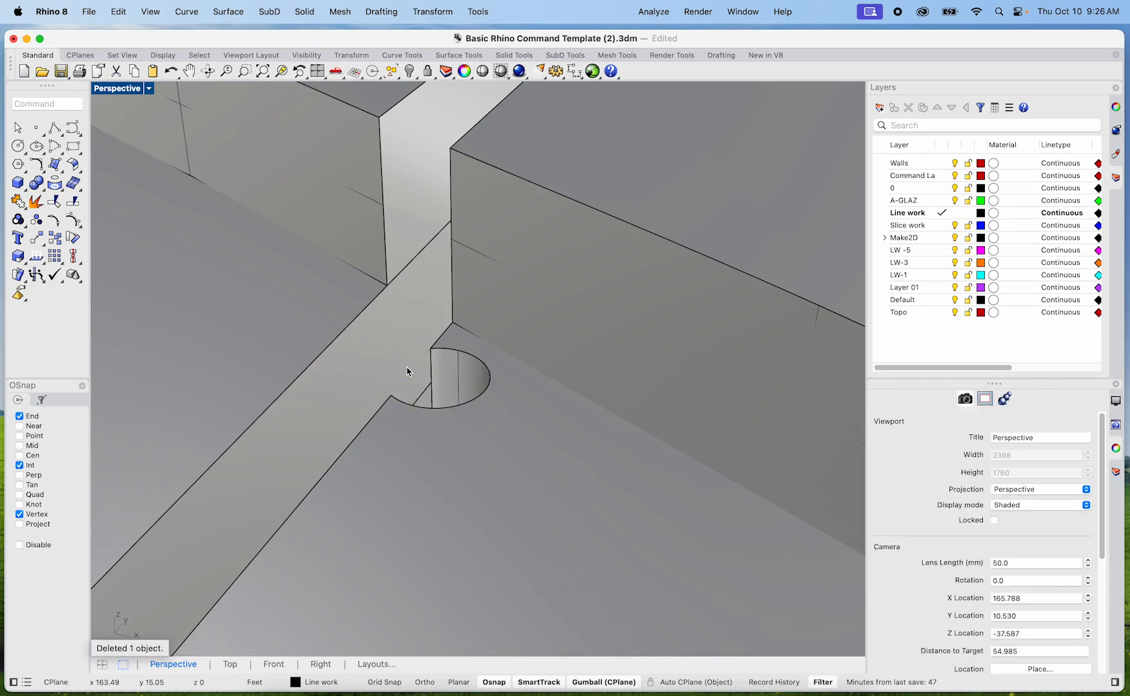
Step: Delete the two neighbouring cross-shaped column plugs from the wide layer above the long wall's opening
scroll(407, 372, down, 8)
scroll(505, 416, up, 8)
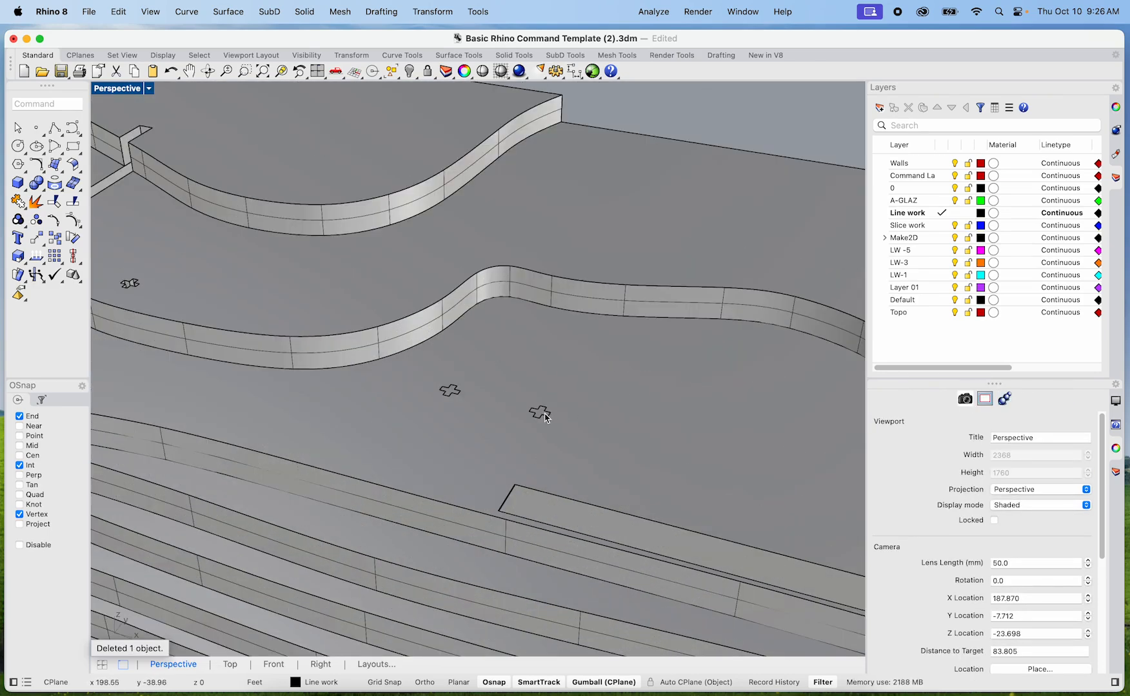
click(545, 416)
key(Delete)
scroll(537, 412, down, 6)
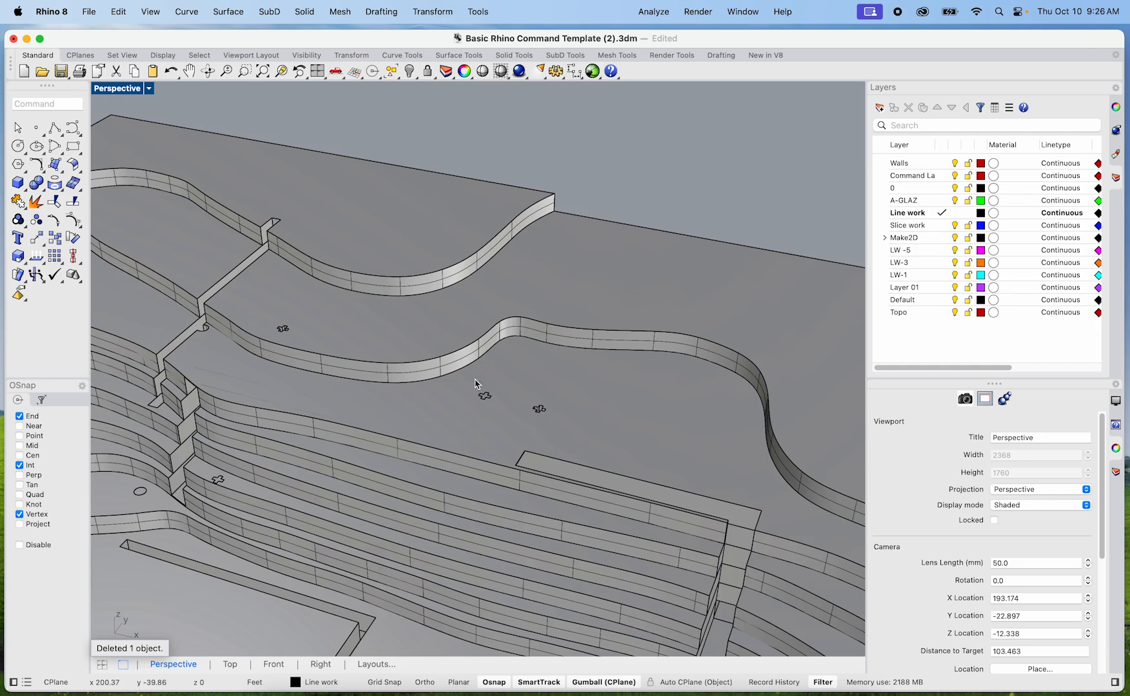
scroll(479, 376, up, 3)
scroll(483, 391, up, 3)
click(477, 389)
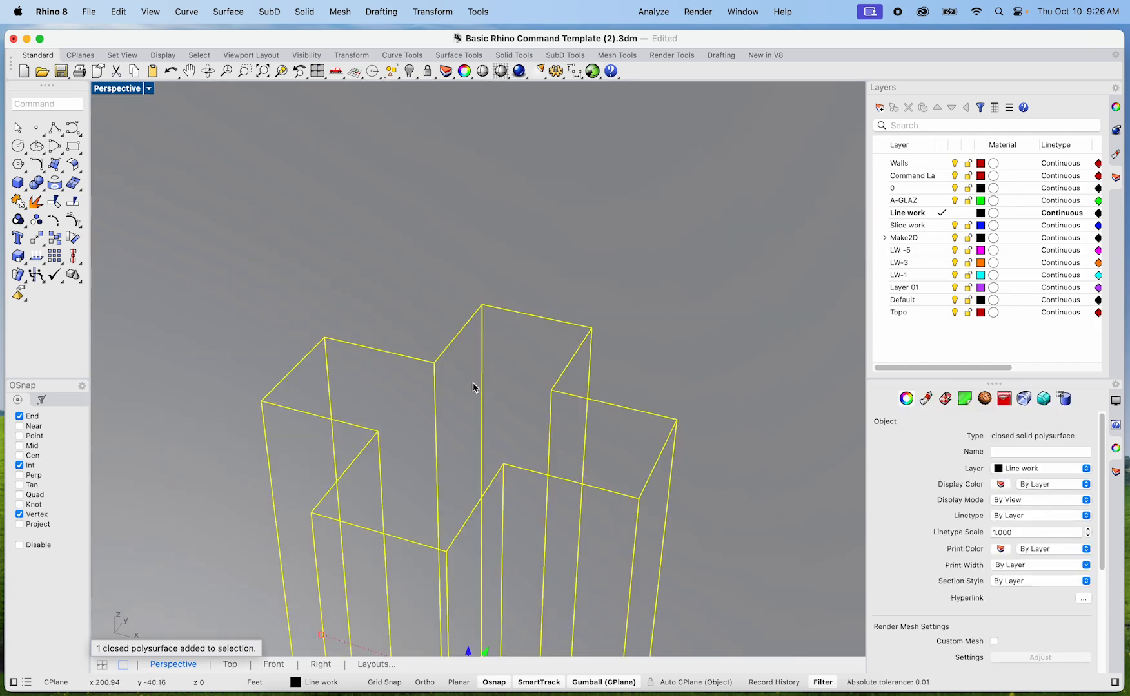
key(Delete)
scroll(417, 426, down, 8)
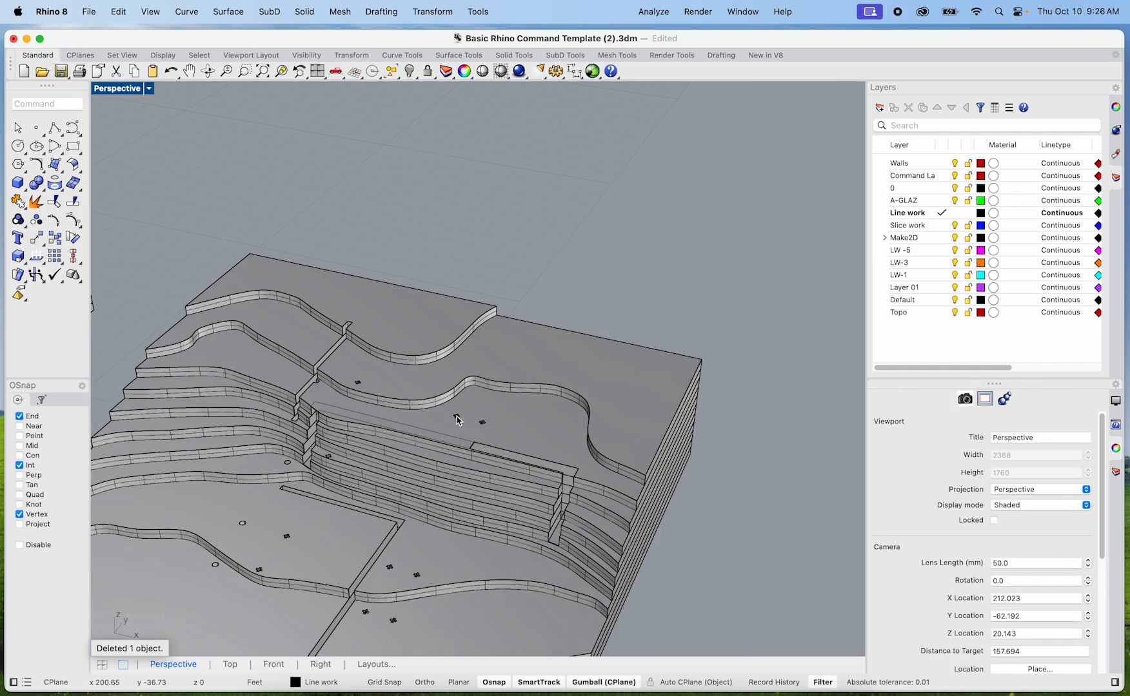
Step: Delete the cross-shaped column plug between the closely stepped contours and the round plug near the trench's lower end
scroll(480, 446, up, 2)
scroll(488, 456, up, 2)
click(488, 456)
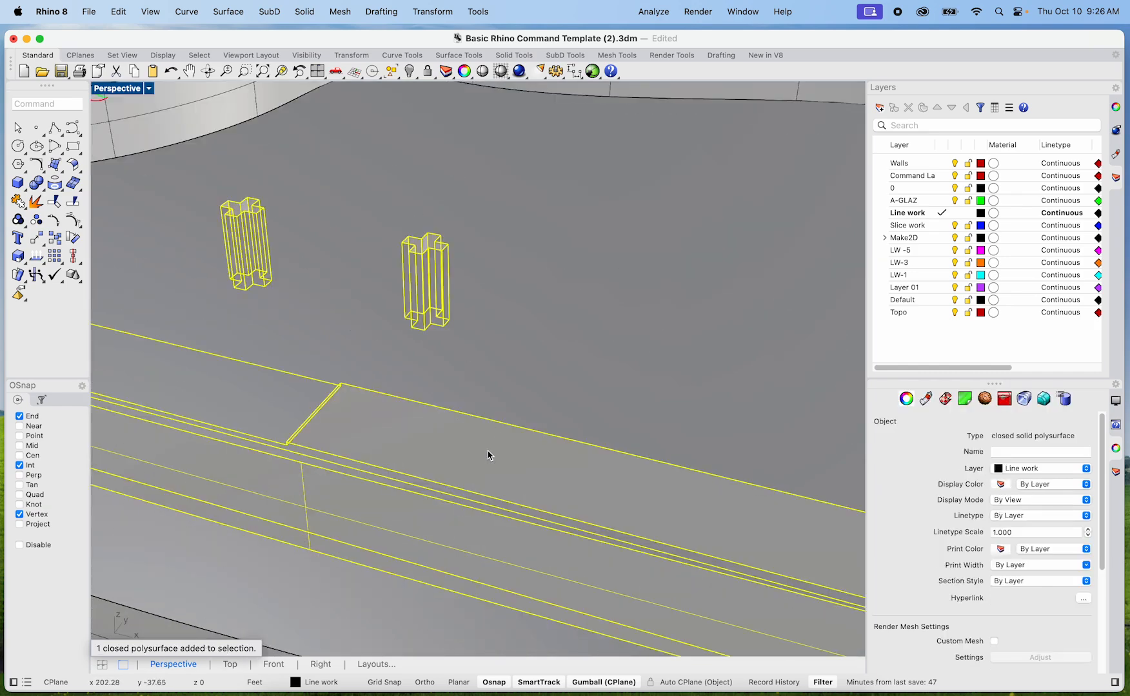
scroll(489, 455, down, 5)
click(594, 343)
right_drag(590, 346, 661, 298)
scroll(600, 461, up, 3)
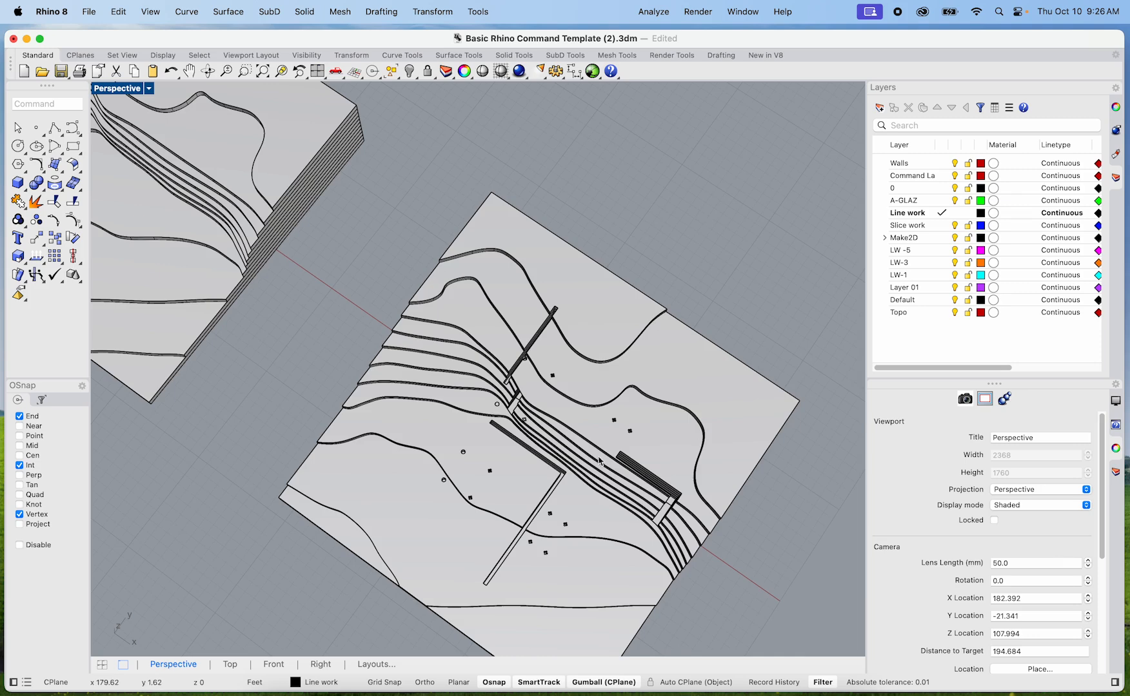
scroll(544, 473, up, 4)
scroll(524, 341, up, 3)
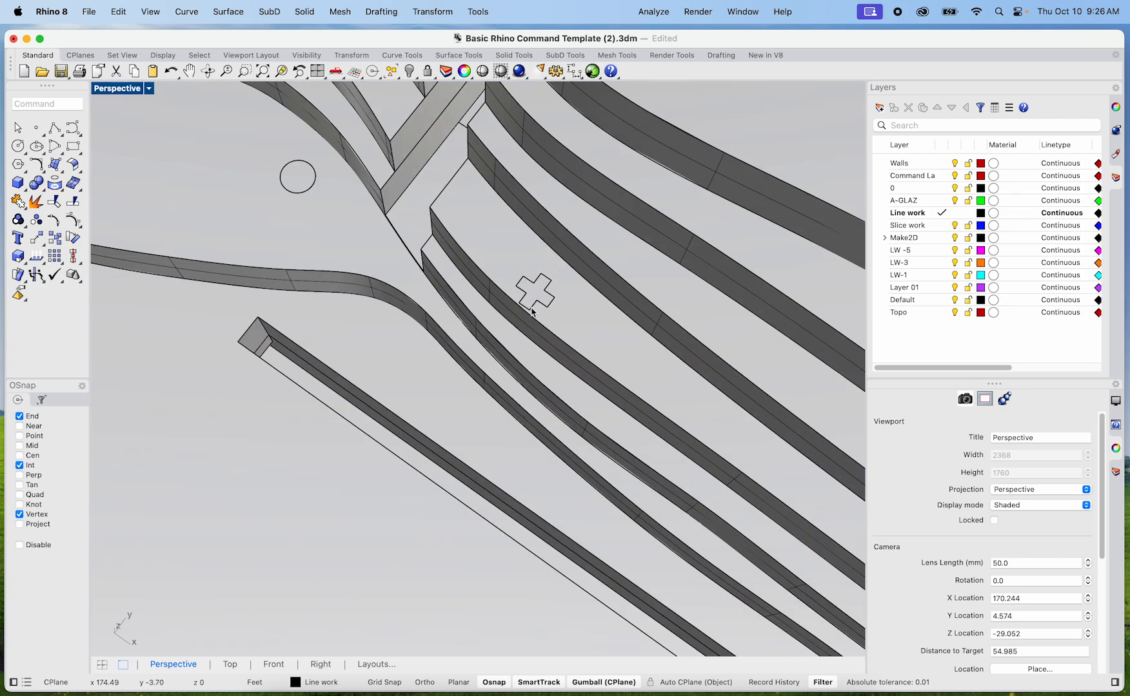
click(535, 299)
key(Delete)
click(291, 179)
key(Delete)
scroll(293, 182, down, 5)
Step: Copy the whole cleared terrain about 71 ft sideways into the empty area beside it
right_drag(366, 346, 487, 360)
scroll(494, 385, down, 5)
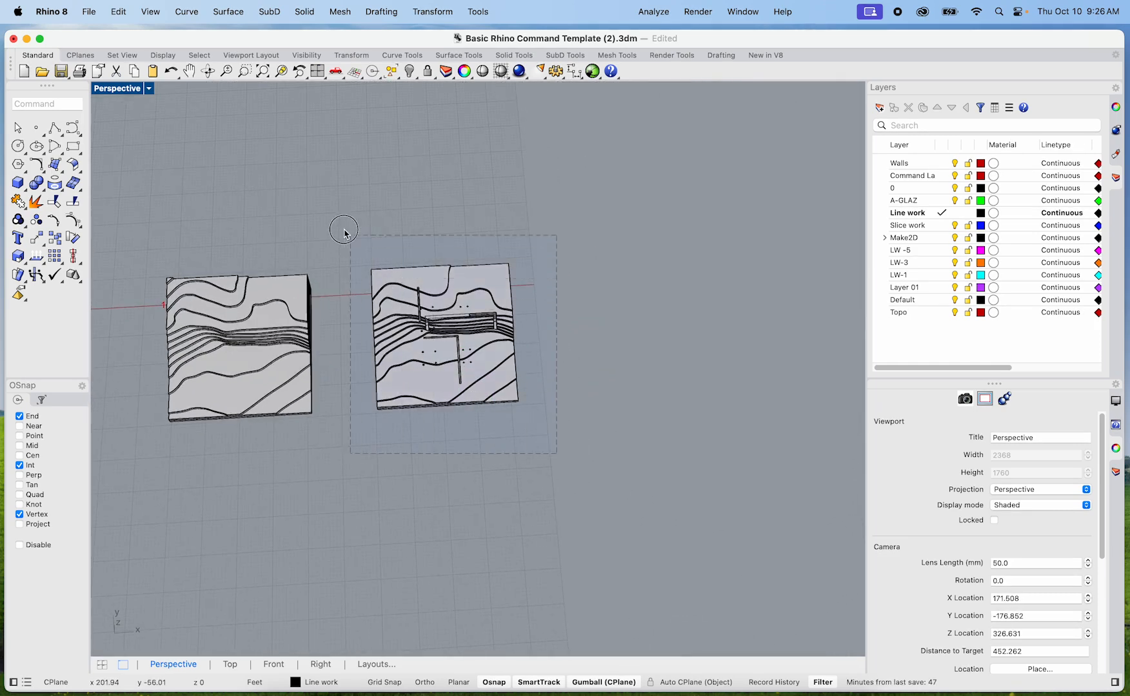
drag(344, 232, 342, 230)
key(Return)
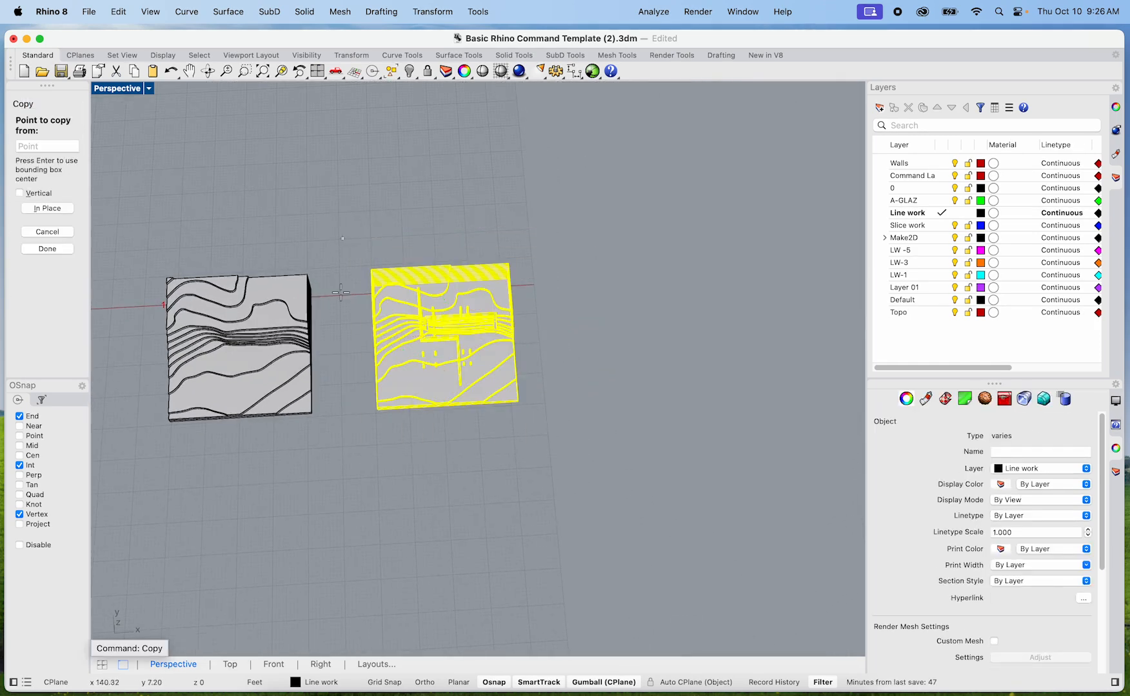
click(439, 503)
click(685, 479)
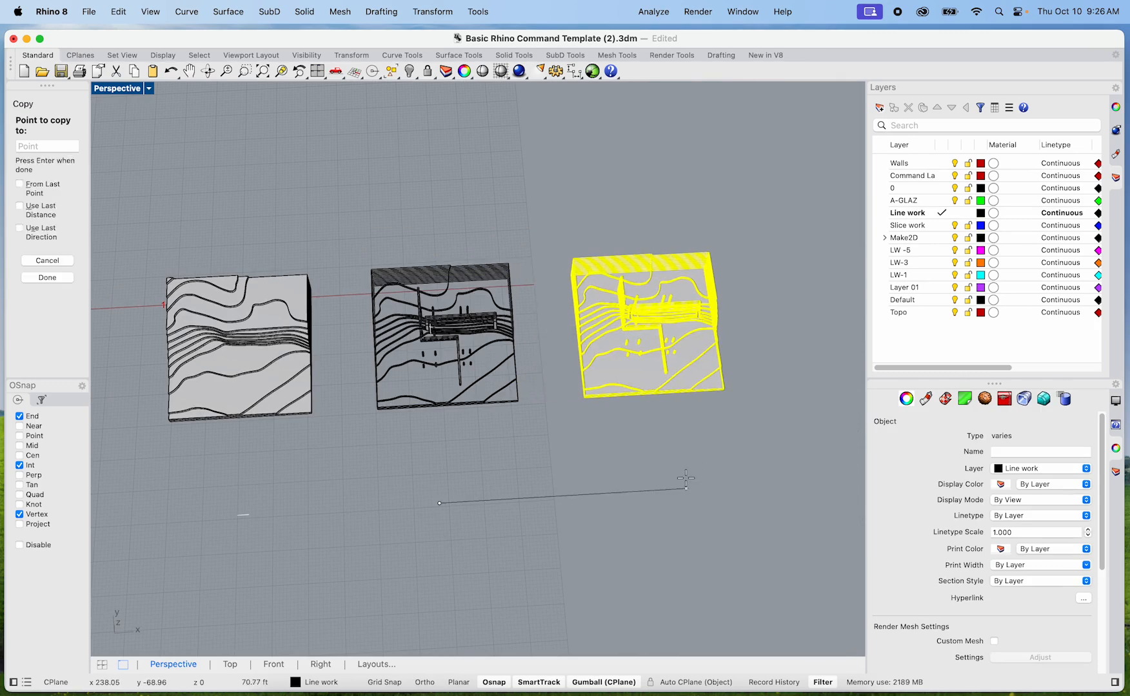
key(Escape)
mouse_move(674, 438)
right_down()
mouse_move(644, 439)
mouse_move(675, 434)
right_up()
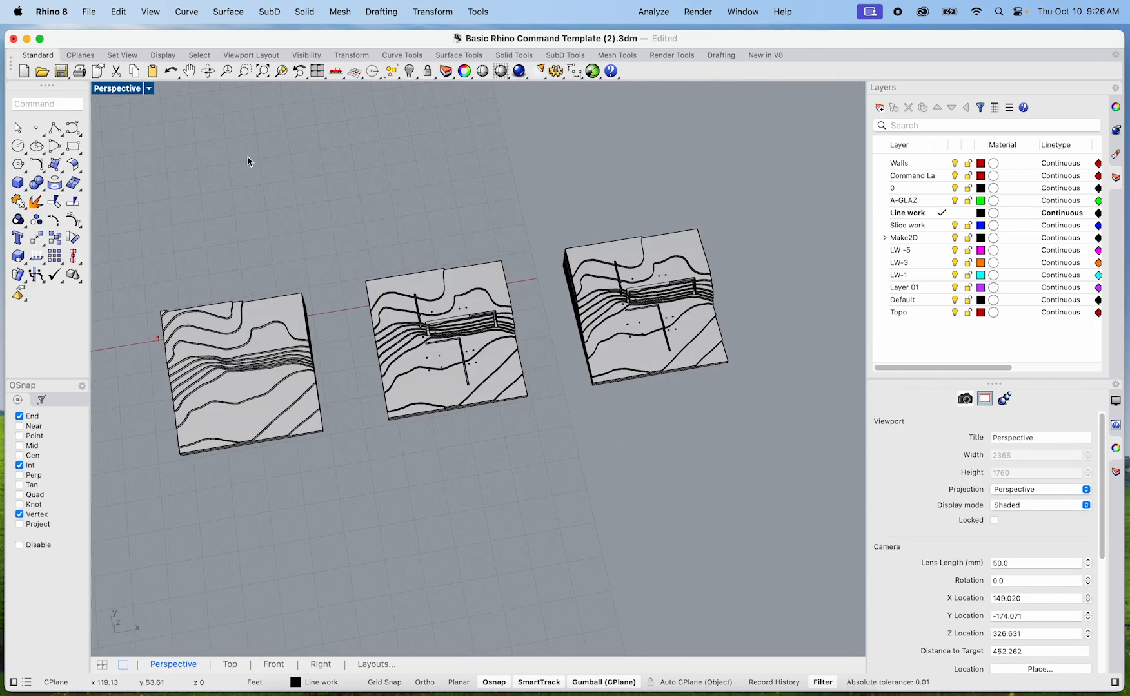
Step: Move the topmost terrain layer of the newest copy straight back, clear of the terrain block, in the Top view
double_click(129, 88)
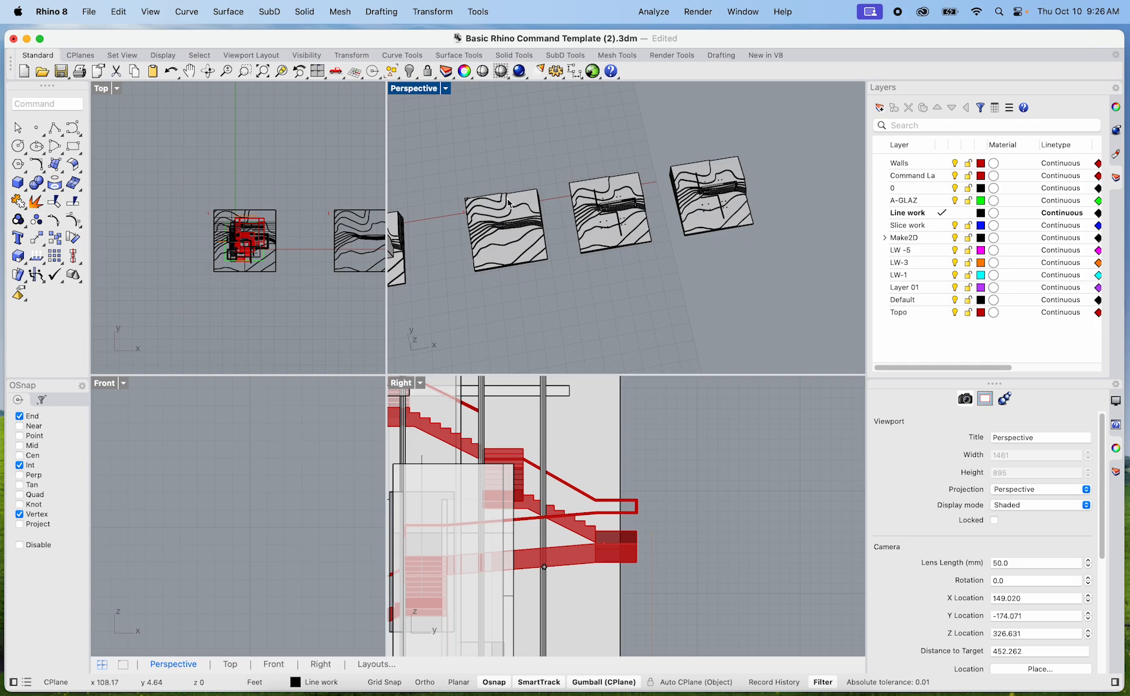
scroll(285, 219, down, 10)
right_drag(325, 268, 204, 295)
scroll(250, 251, up, 12)
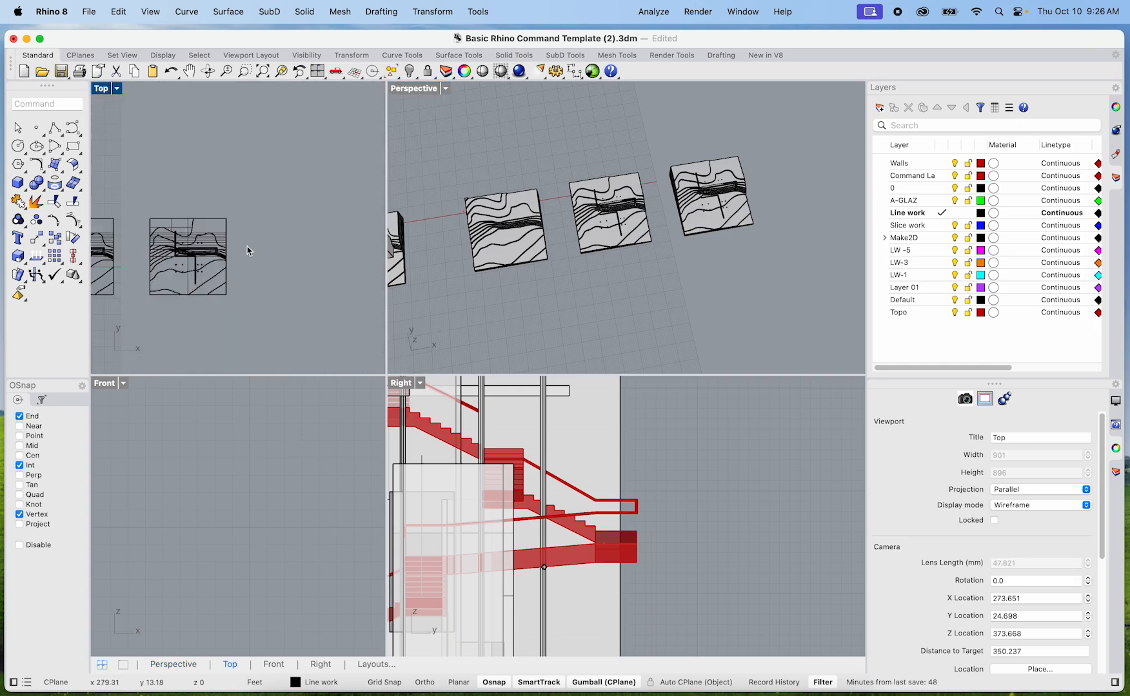
scroll(215, 245, up, 6)
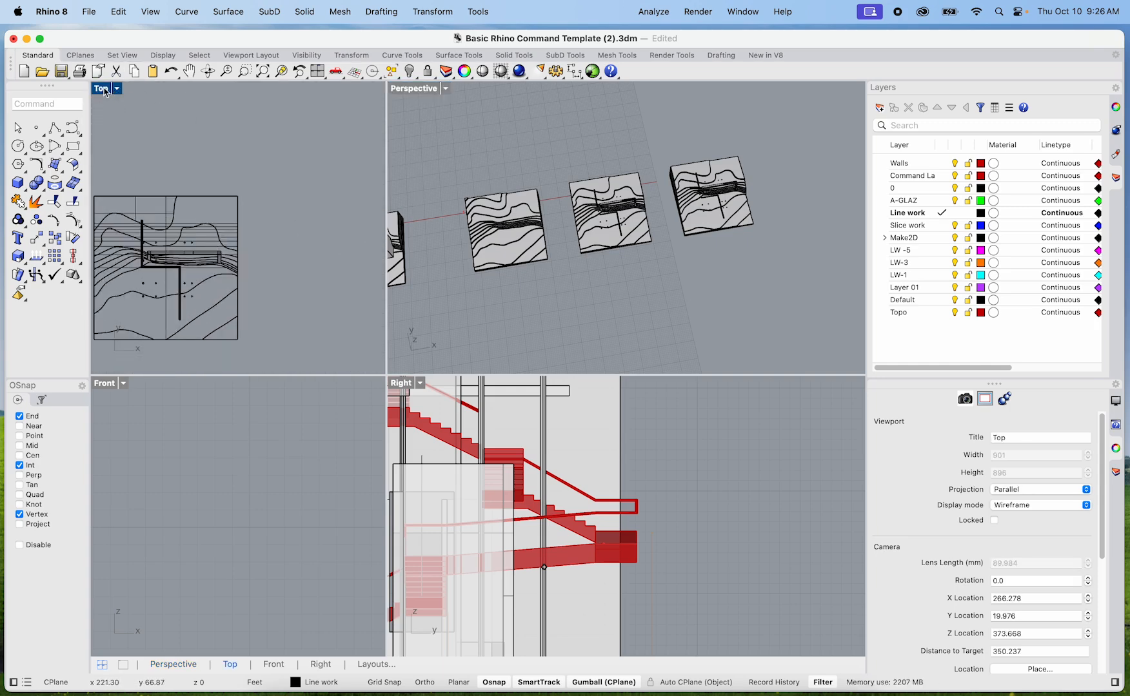
double_click(105, 92)
click(307, 347)
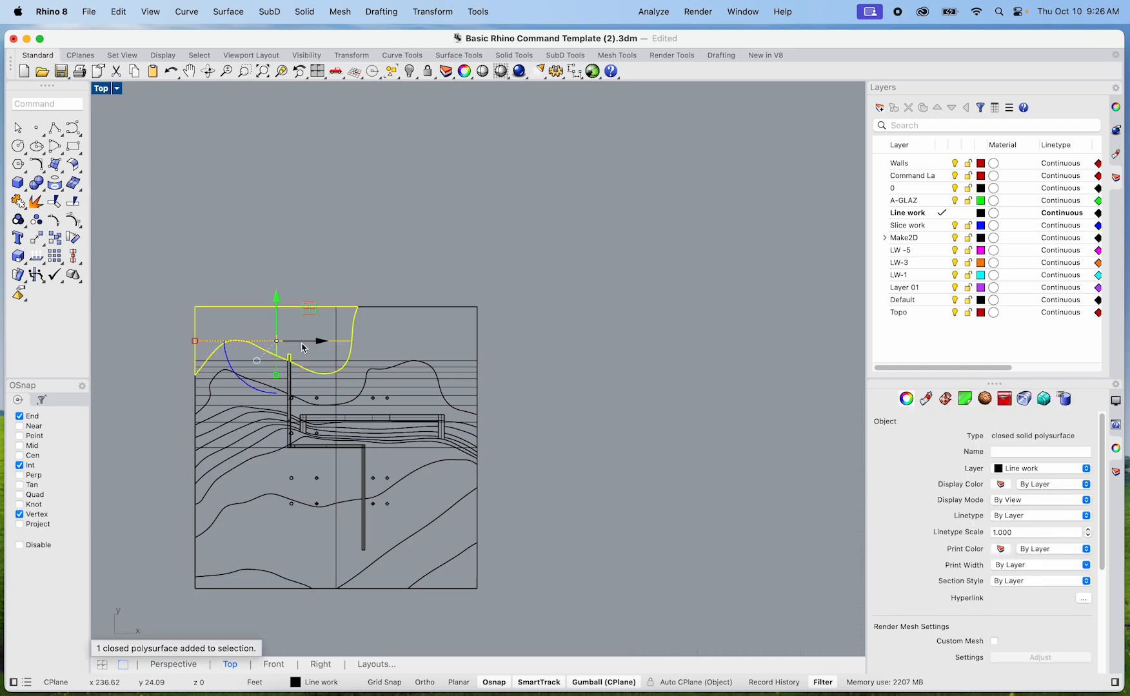
scroll(296, 335, down, 3)
drag(287, 299, 291, 210)
scroll(290, 345, up, 3)
click(290, 306)
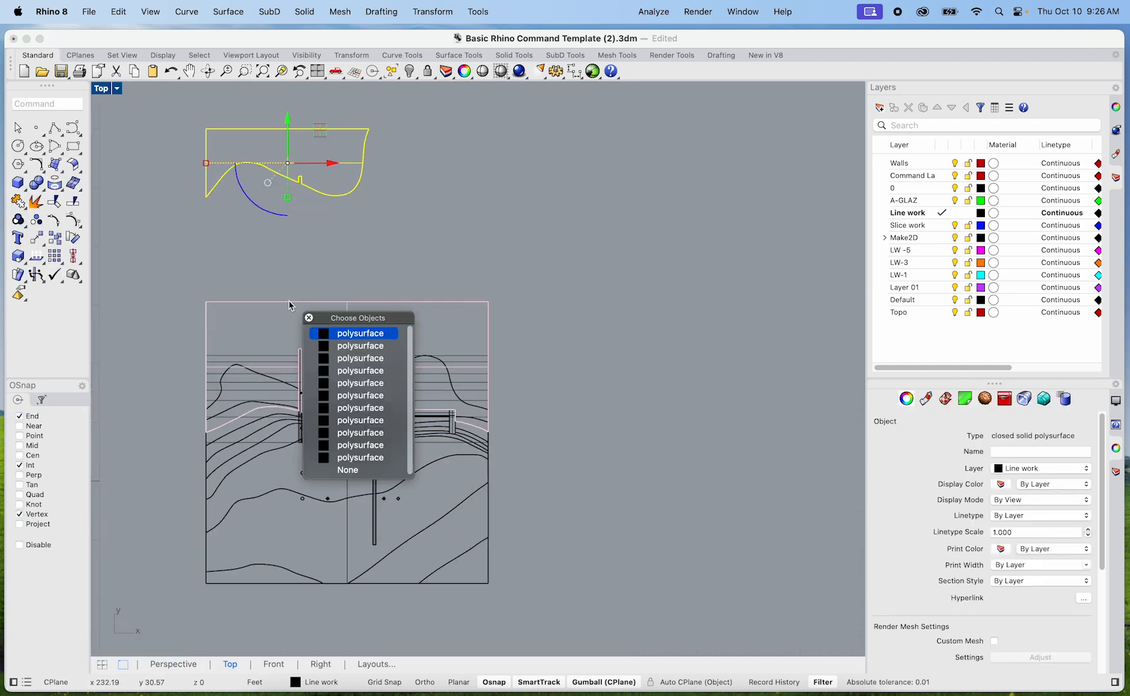
click(352, 335)
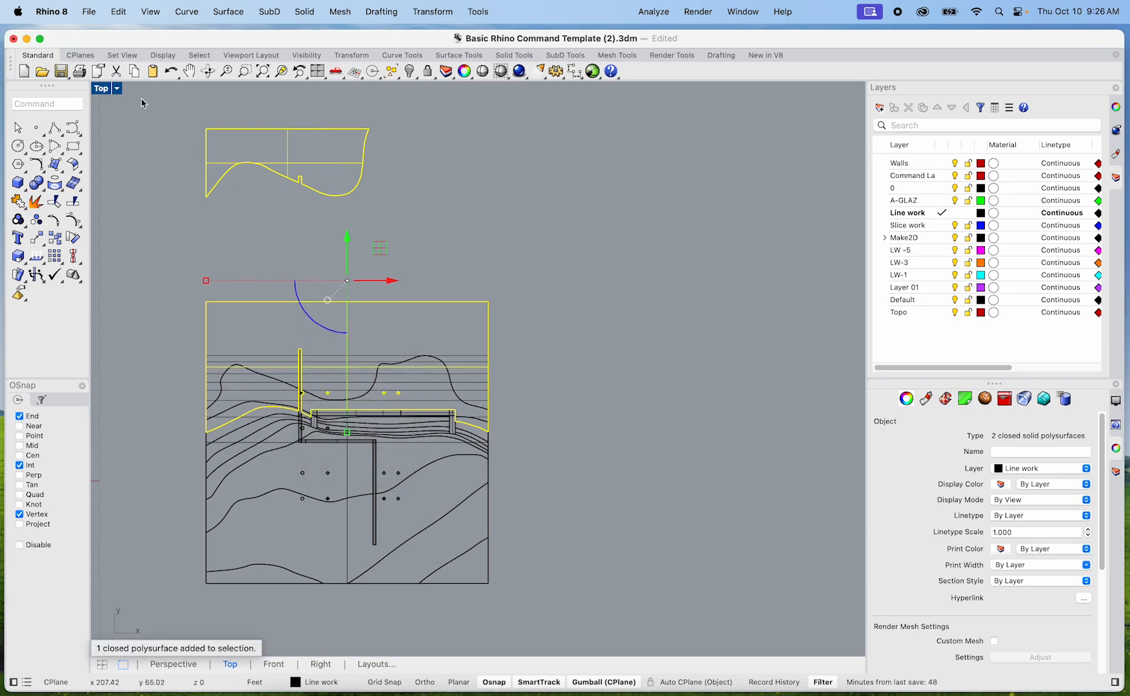
double_click(99, 89)
scroll(709, 181, up, 10)
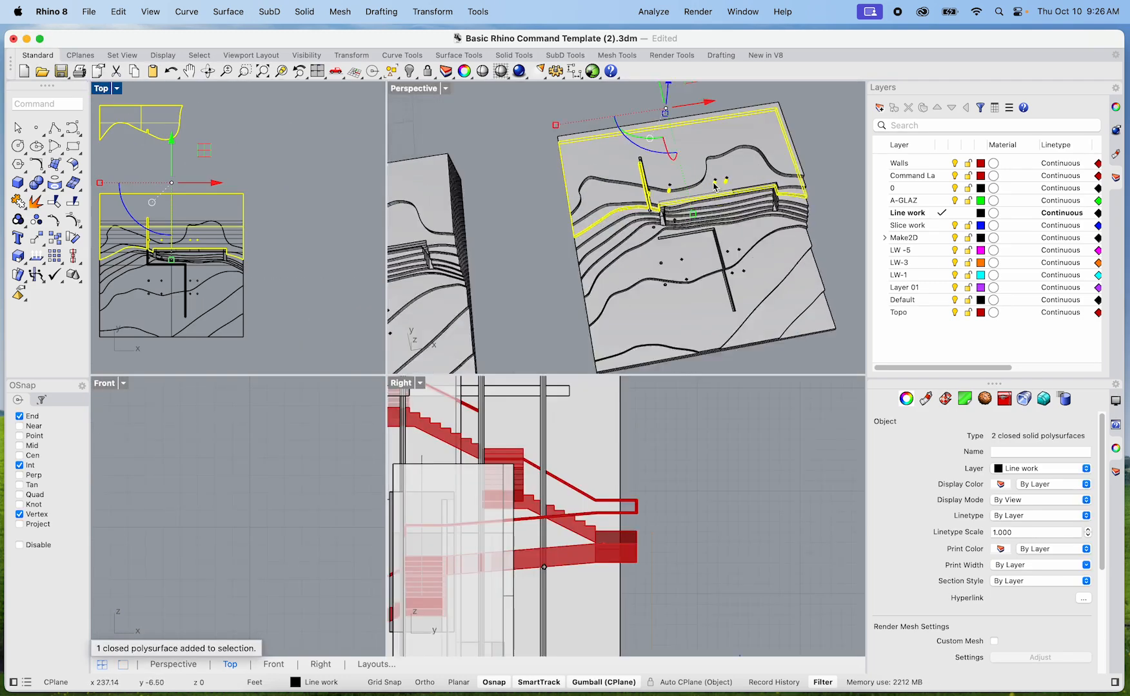
click(488, 250)
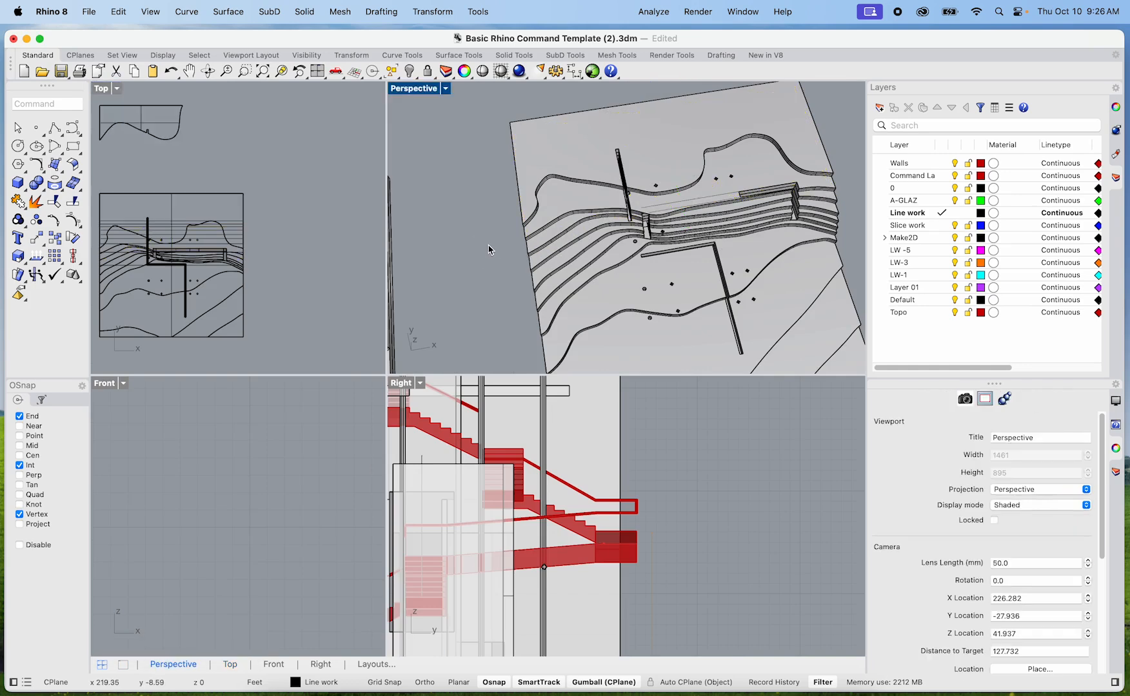
Step: Move the second terrain layer together with the separated topmost layer straight back from the newest terrain copy
click(595, 187)
scroll(603, 147, down, 8)
shift+click(606, 116)
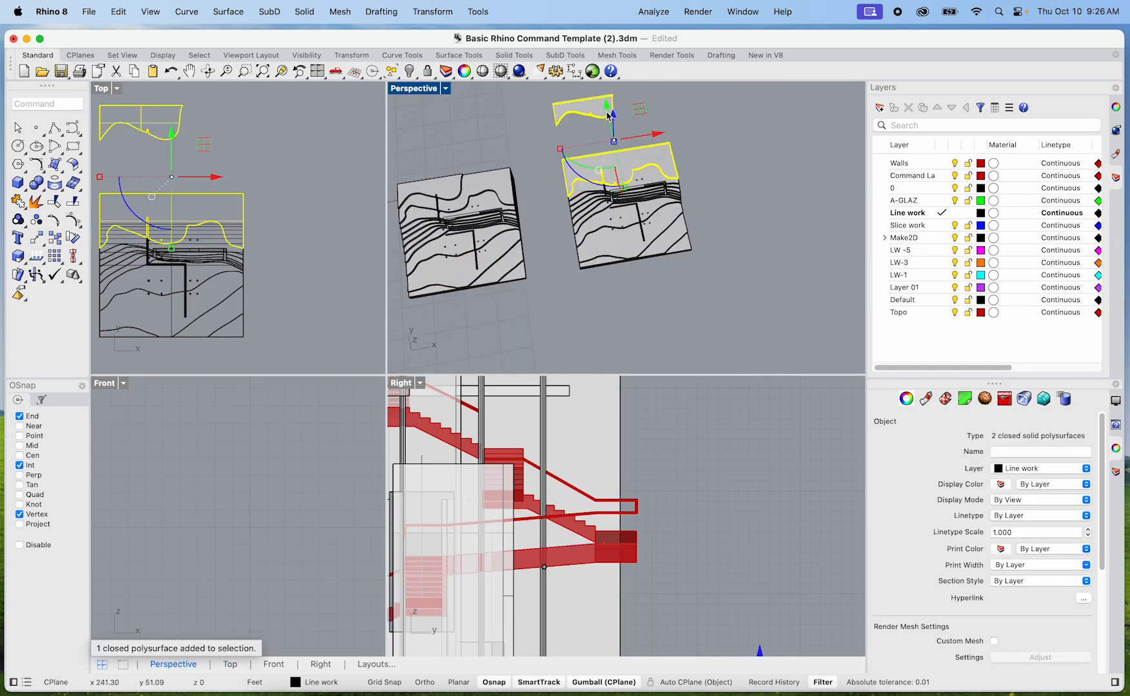
right_drag(209, 158, 264, 193)
drag(235, 178, 254, 102)
Step: Move the third terrain layer together with the two separated layers straight back from the terrain block in the Top view
right_drag(285, 156, 310, 246)
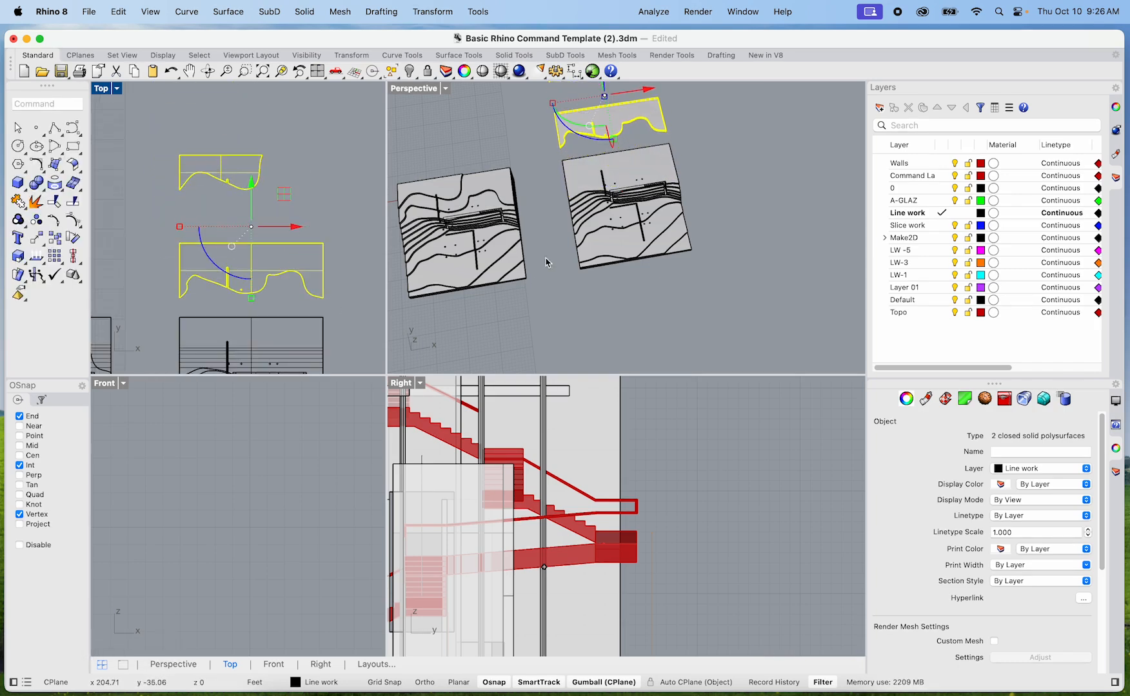
shift+click(585, 170)
scroll(329, 247, down, 6)
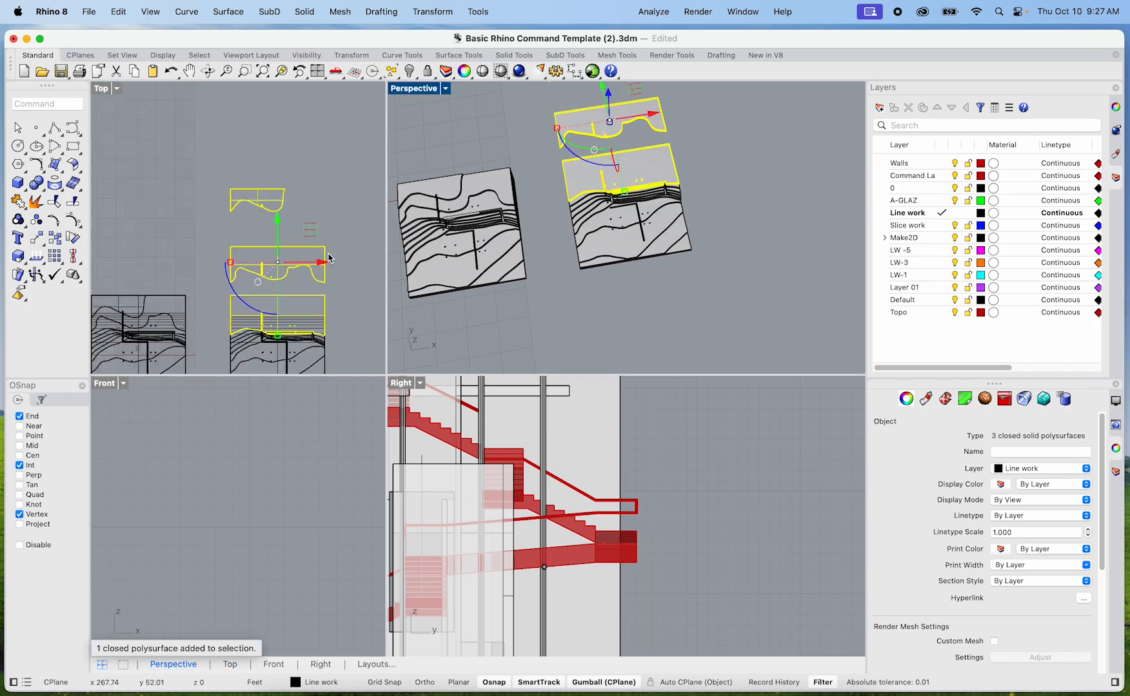
drag(287, 219, 288, 170)
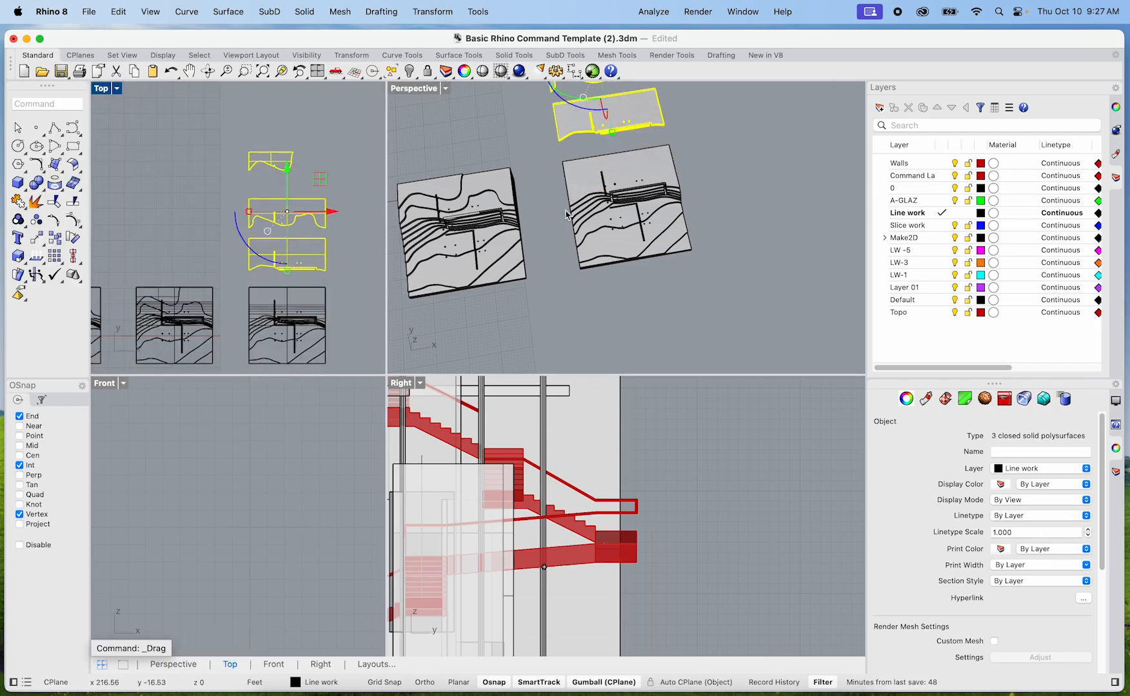
Step: Move the fourth and fifth terrain layers back one after the other, each along with the layers already separated
shift+click(581, 182)
drag(286, 205, 293, 129)
shift+click(592, 190)
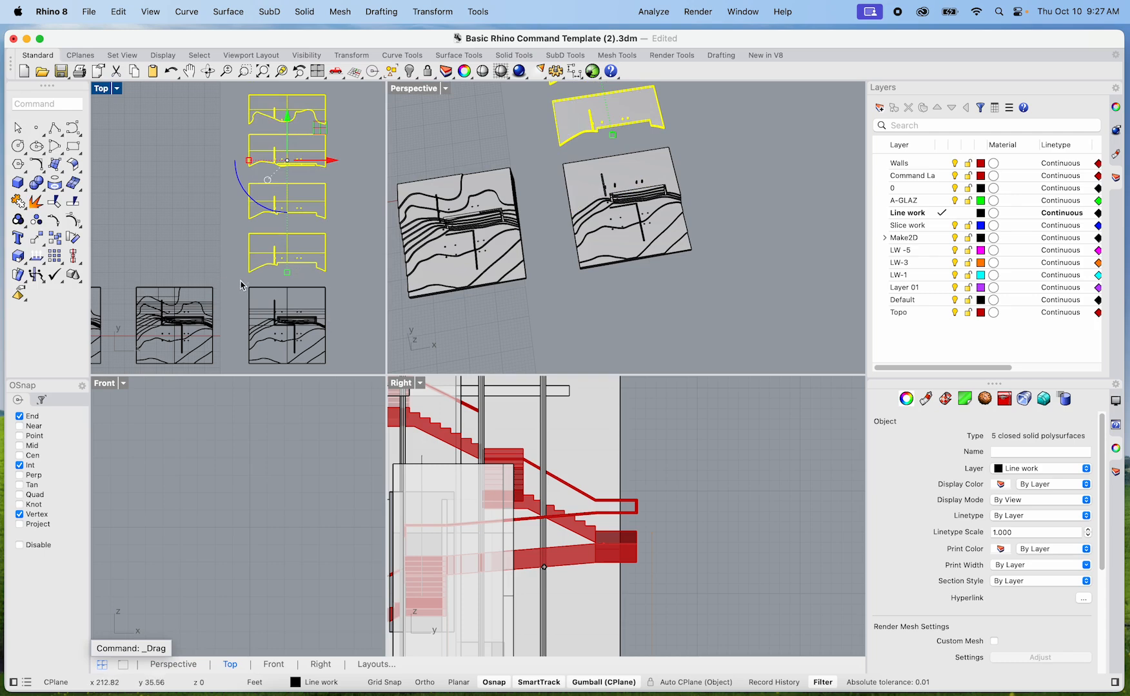
Step: Move the sixth and seventh terrain layers back one after the other, taking the already separated layers along each time
shift+click(579, 196)
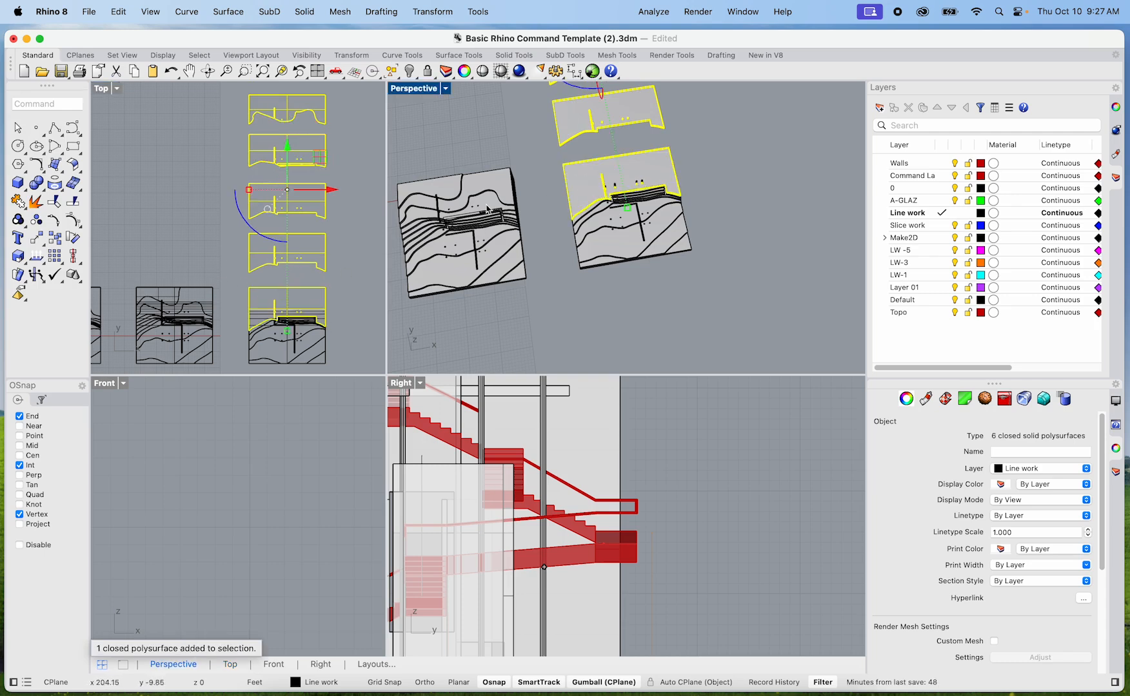
scroll(357, 239, down, 3)
drag(310, 157, 310, 113)
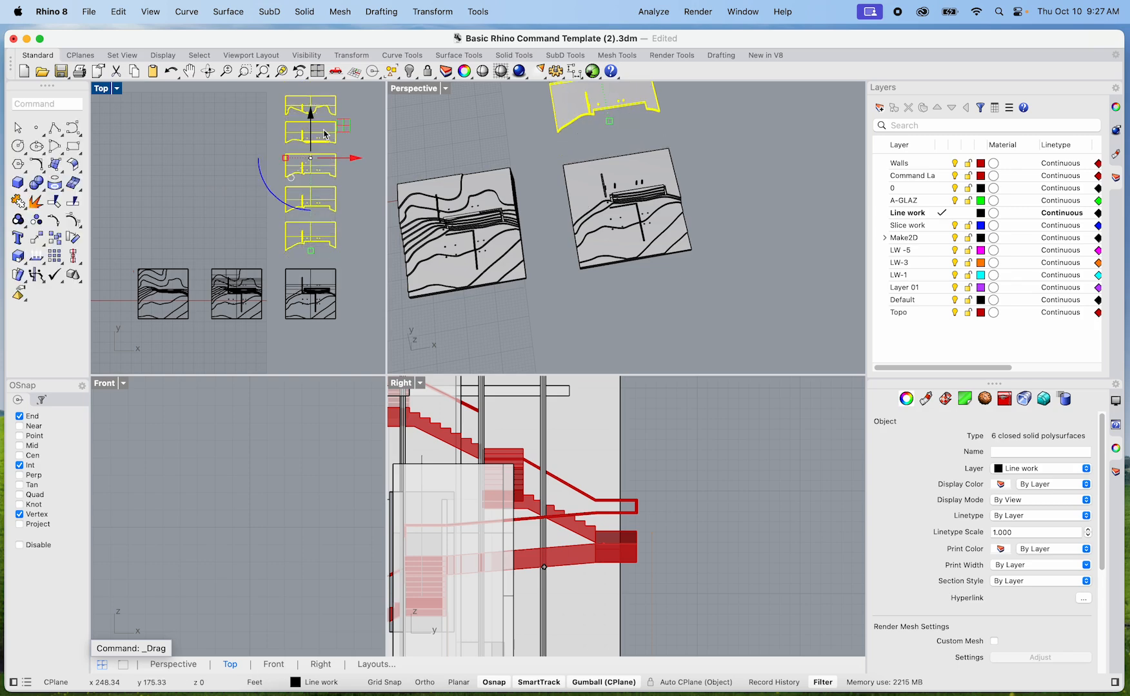
shift+click(593, 183)
scroll(393, 238, down, 3)
right_drag(360, 247, 338, 288)
drag(290, 180, 296, 135)
click(537, 203)
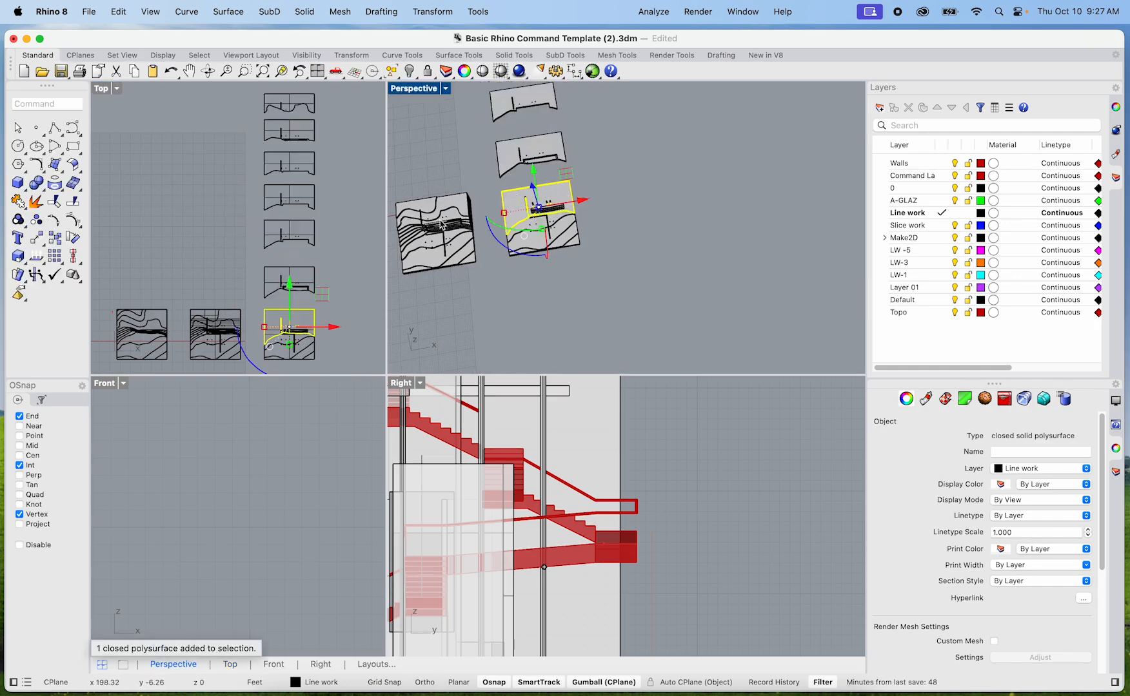
drag(301, 288, 303, 268)
key(super+z)
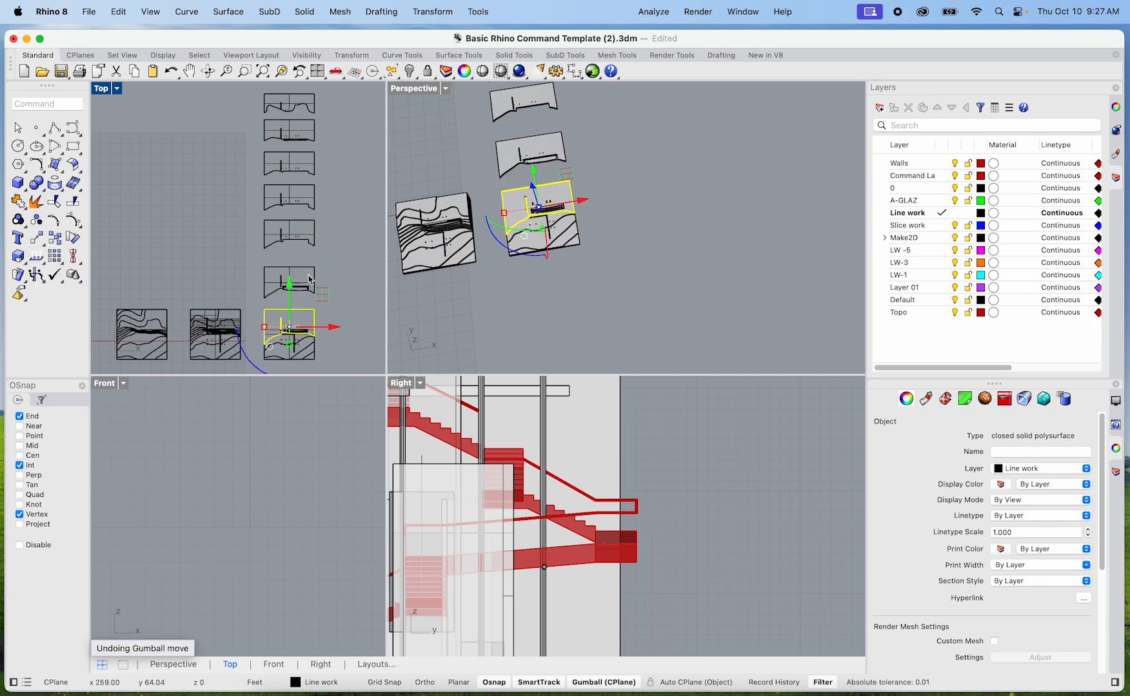
Step: Move the eighth terrain layer together with the seven separated layers straight back from the block
scroll(308, 277, down, 3)
drag(274, 123, 358, 295)
scroll(312, 250, up, 2)
drag(312, 251, 313, 143)
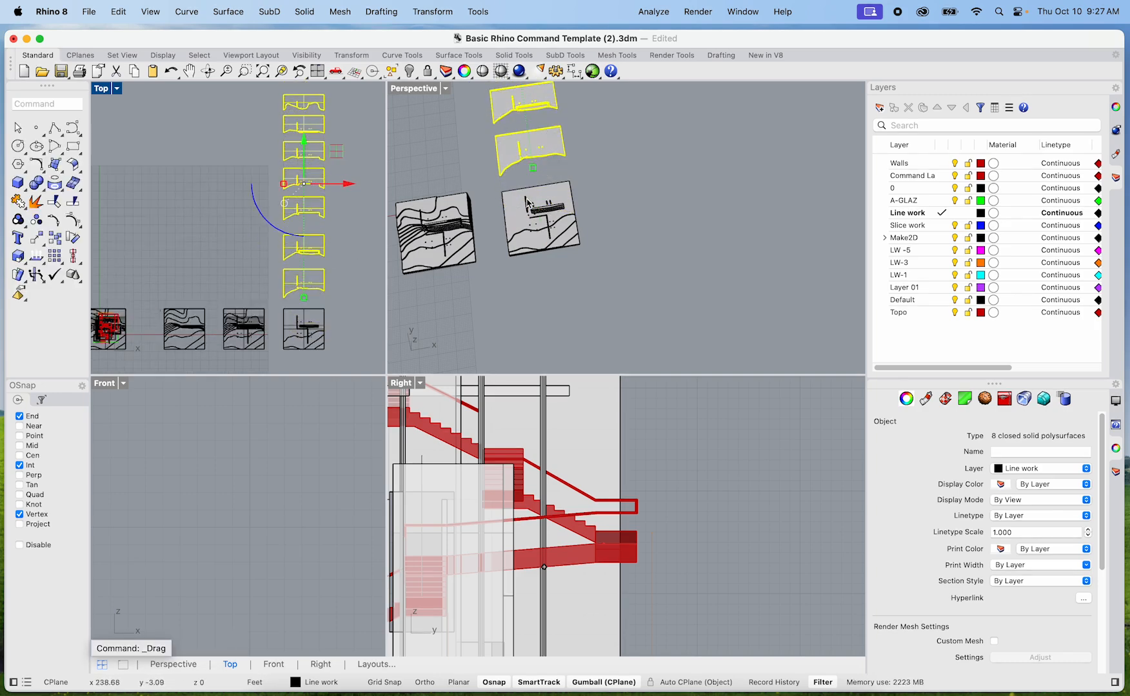
Step: Move the ninth and tenth terrain layers back one after the other, each with the whole row of separated layers
shift+click(514, 216)
scroll(351, 252, down, 2)
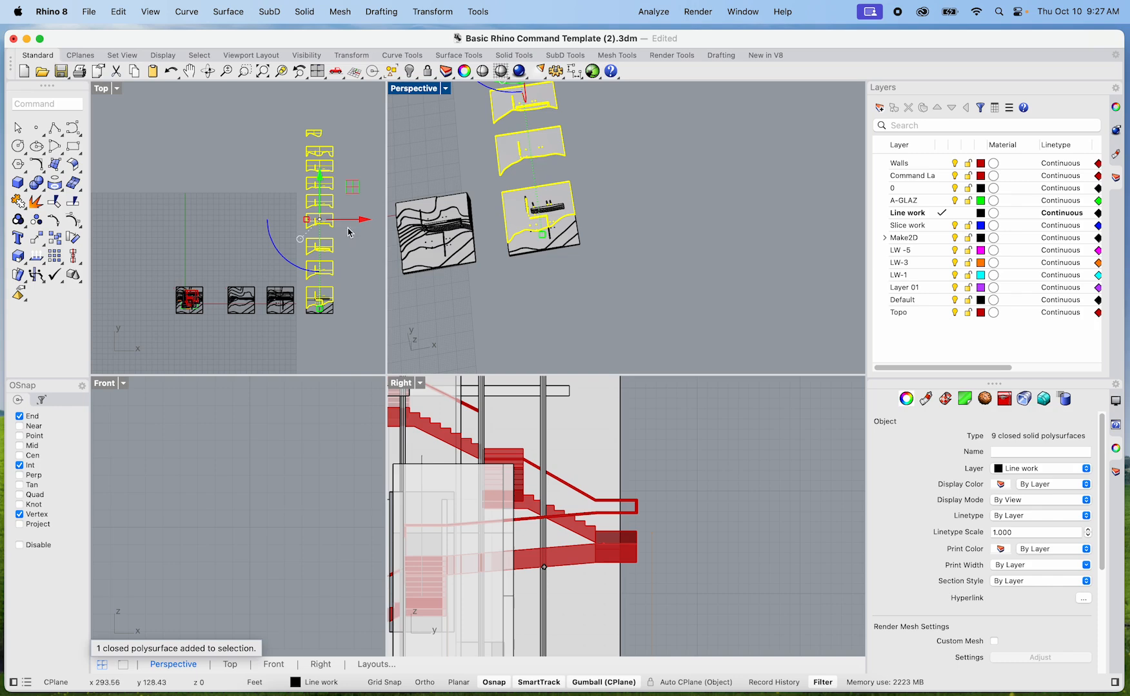
drag(320, 174, 327, 146)
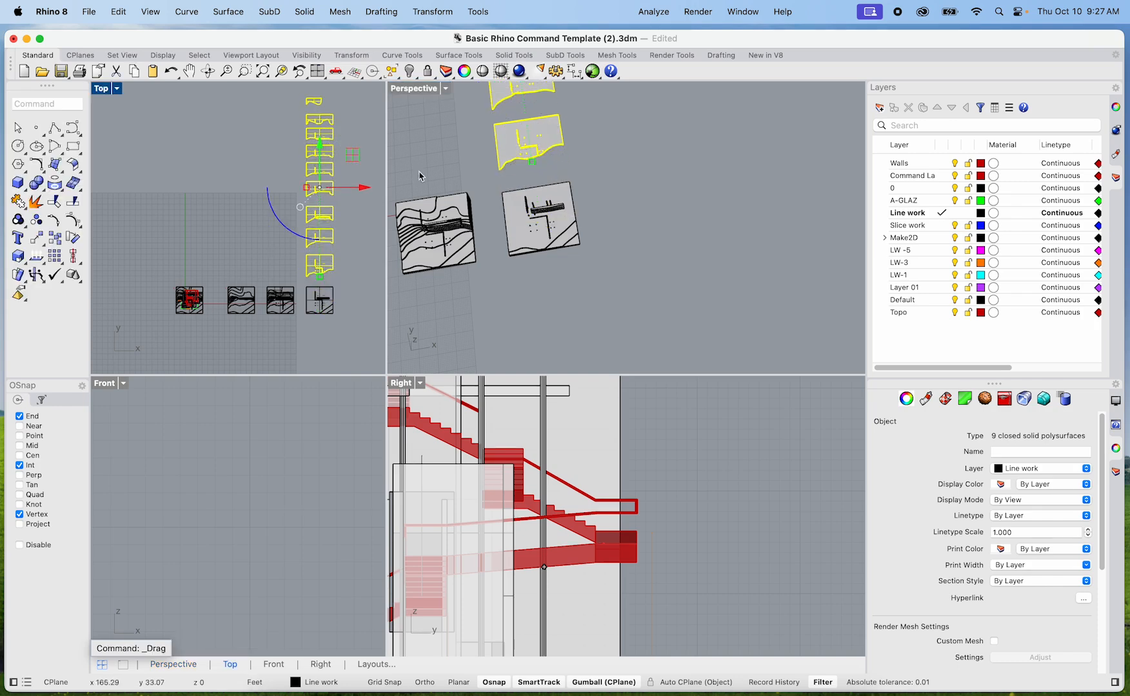
shift+click(514, 219)
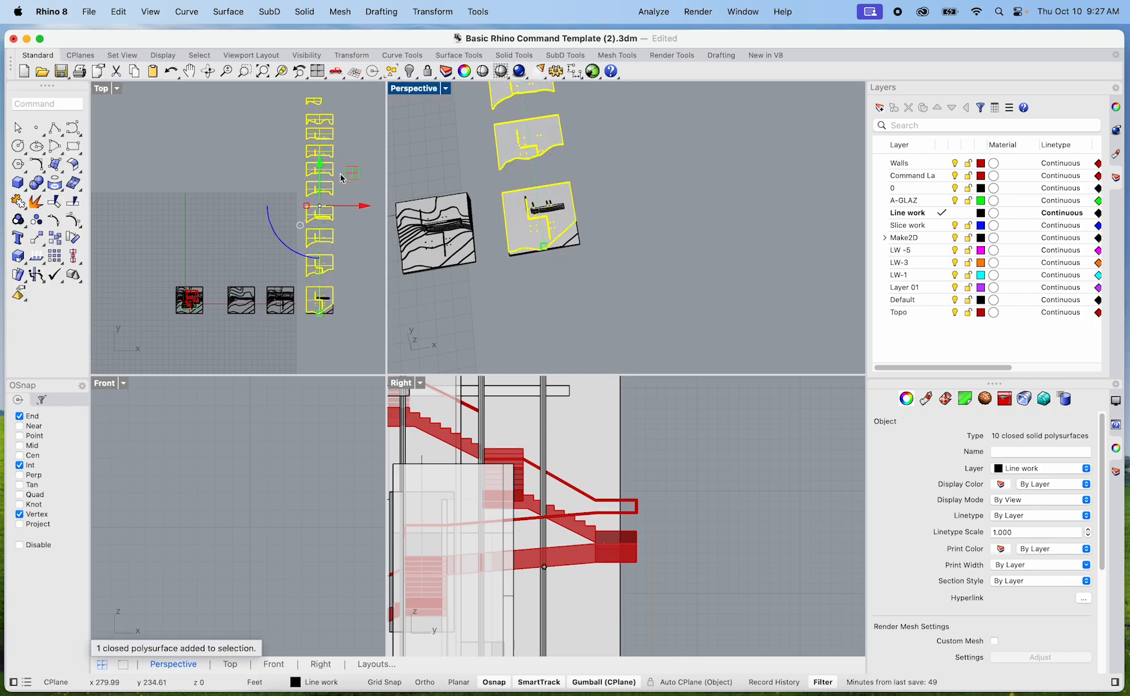
drag(320, 166, 331, 136)
Step: Move the eleventh terrain layer and all previously separated layers straight back, clear of the base slab
shift+click(527, 222)
scroll(448, 218, down, 2)
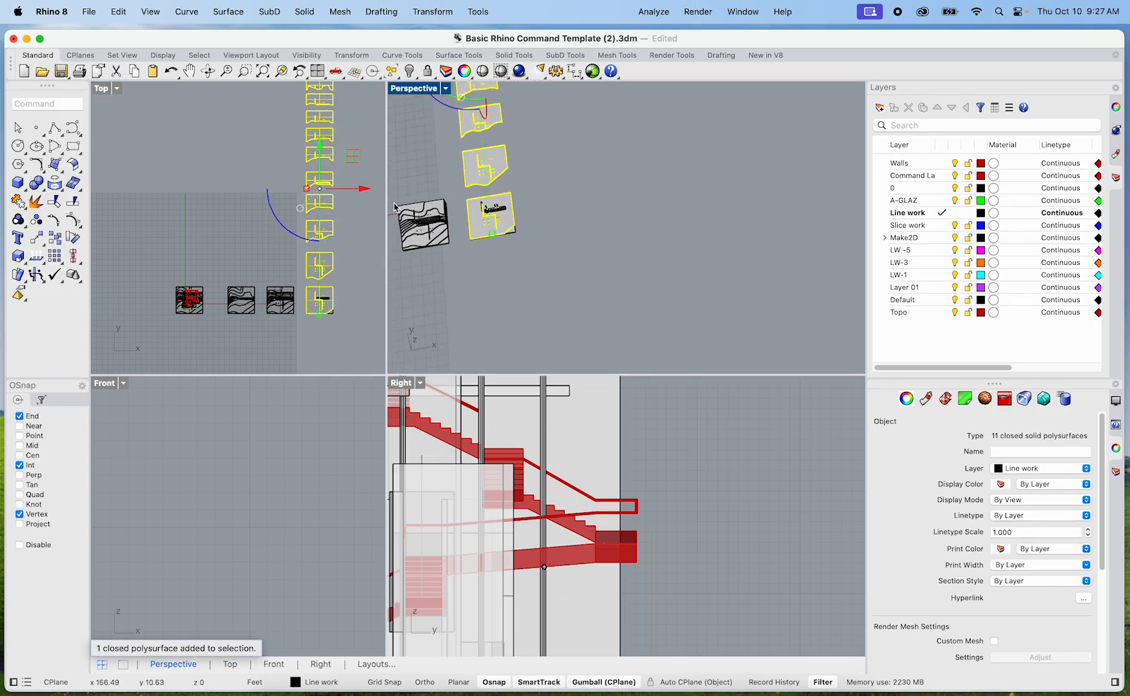
drag(322, 154, 340, 121)
scroll(449, 234, up, 3)
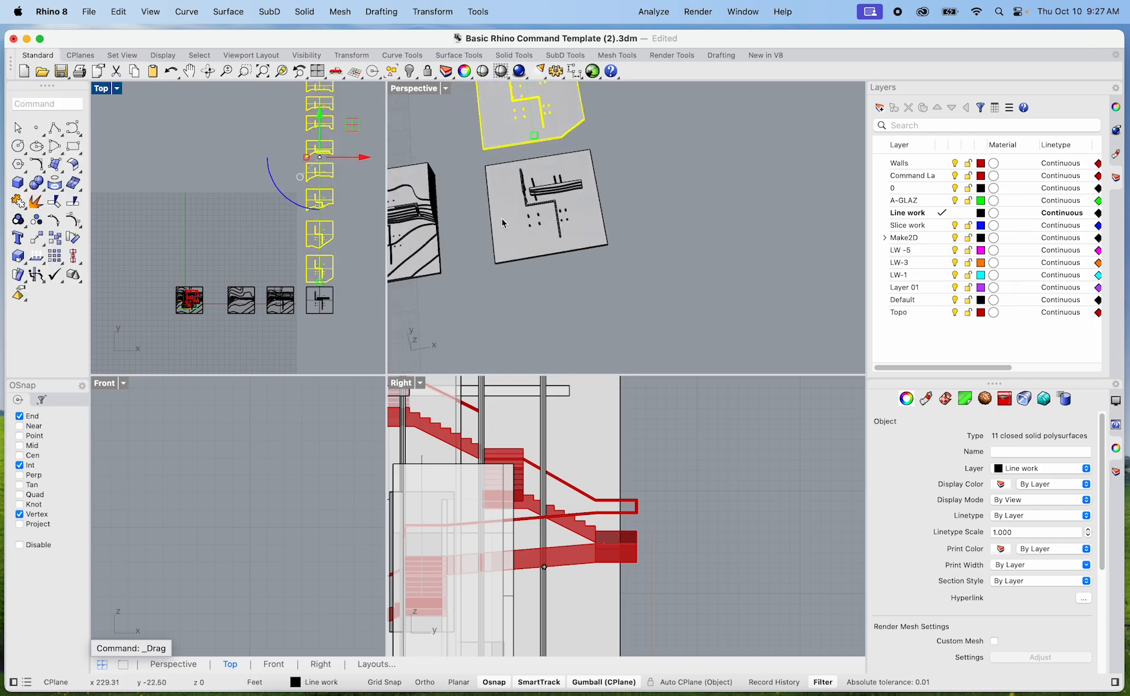
Step: Move the base slab together with the eleven separated layers straight back, away from the leftover wall and column pieces
click(528, 232)
scroll(348, 266, down, 1)
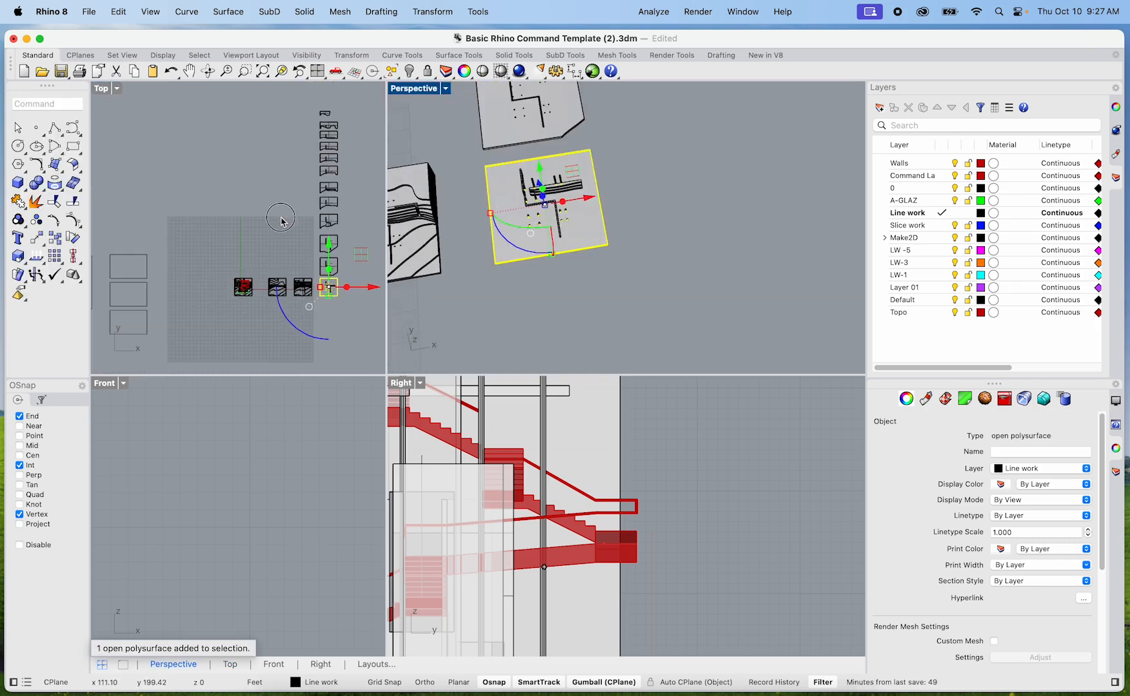
click(314, 208)
scroll(314, 208, down, 2)
drag(268, 138, 316, 318)
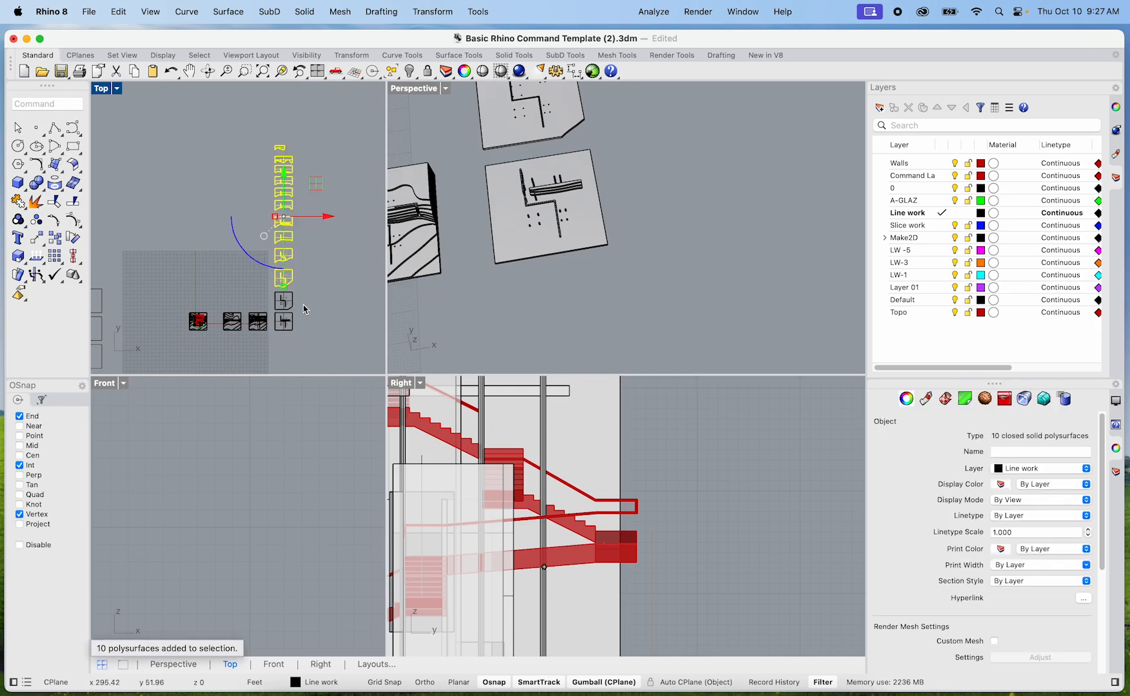
shift+click(283, 301)
scroll(284, 323, up, 5)
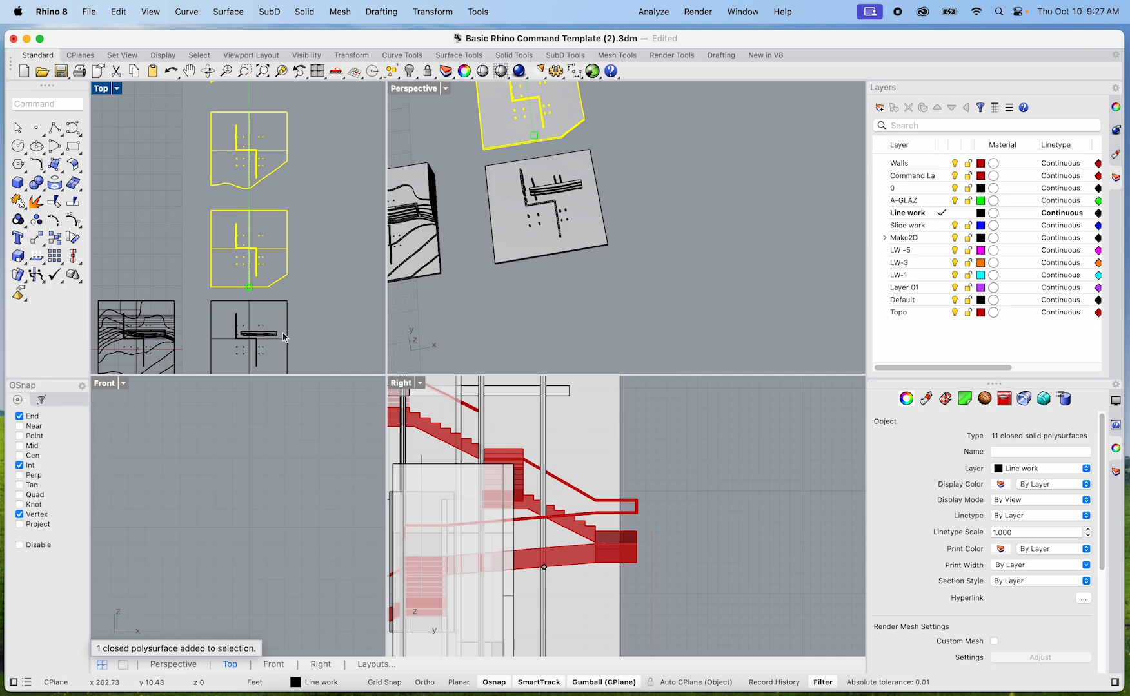
shift+click(284, 335)
scroll(283, 323, down, 5)
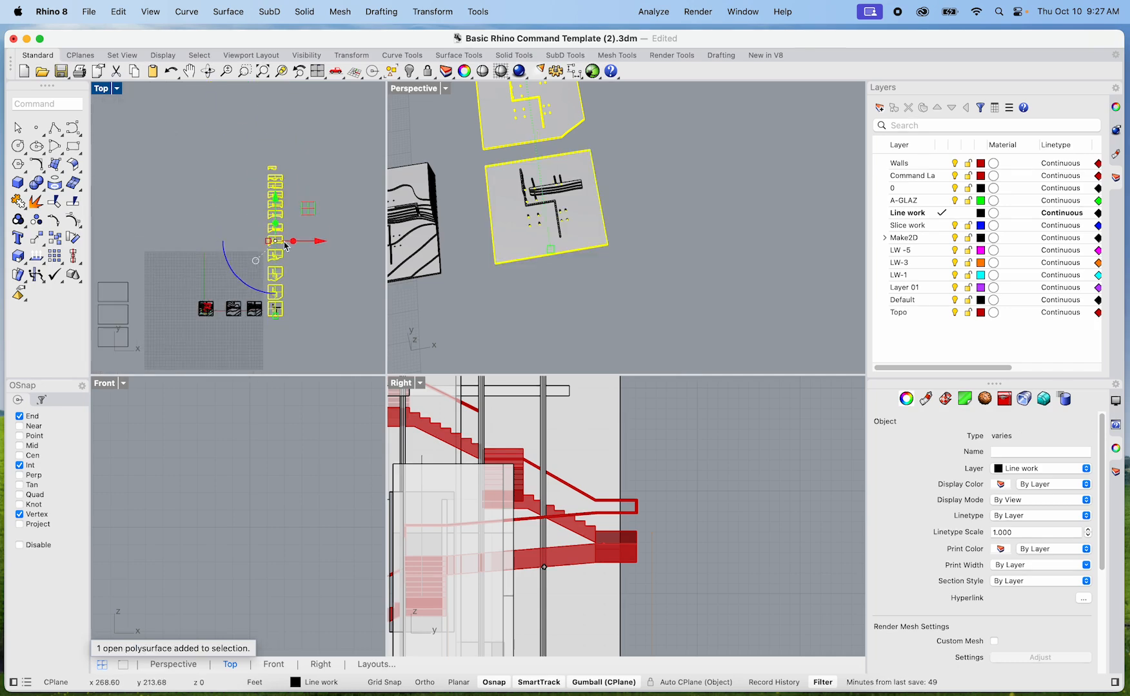
drag(279, 227, 279, 198)
click(319, 298)
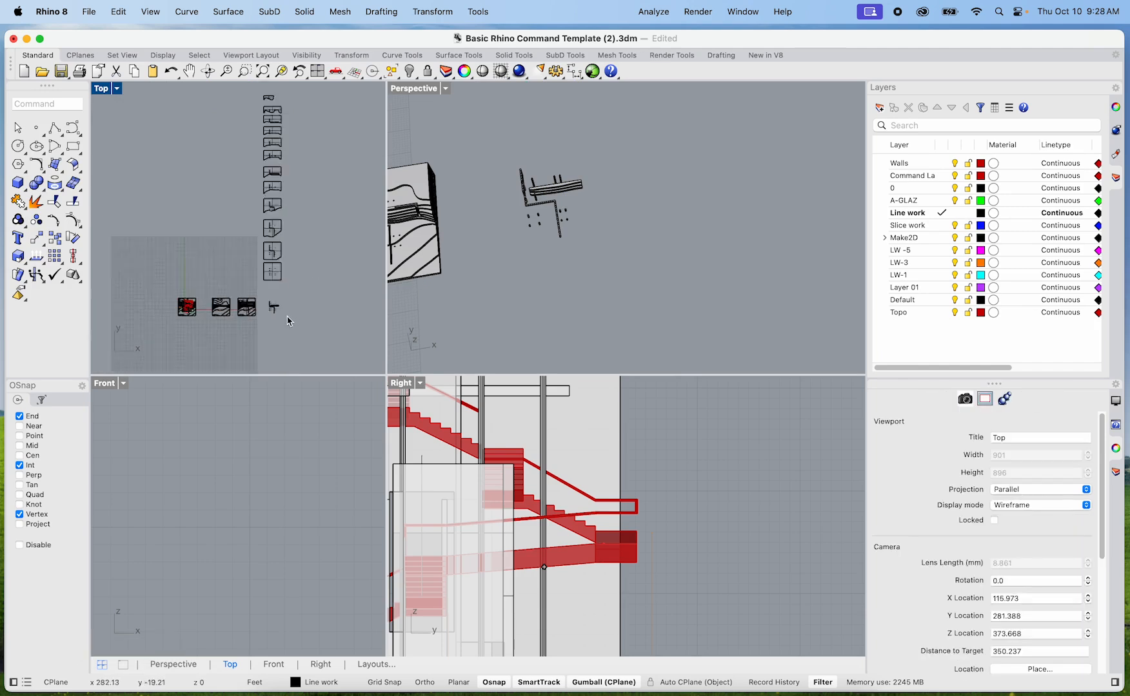
Step: Delete all leftover wall, column and stepped terrain pieces remaining at the newest terrain copy's original location
scroll(285, 312, up, 5)
click(304, 304)
scroll(302, 297, up, 5)
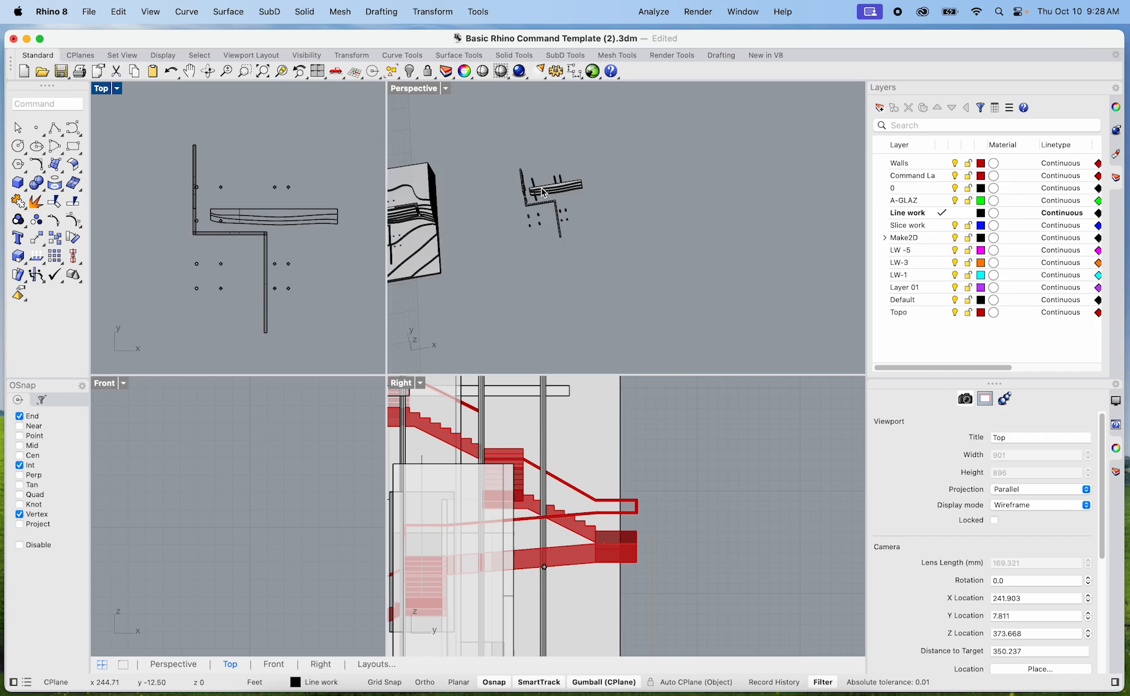
scroll(544, 192, up, 10)
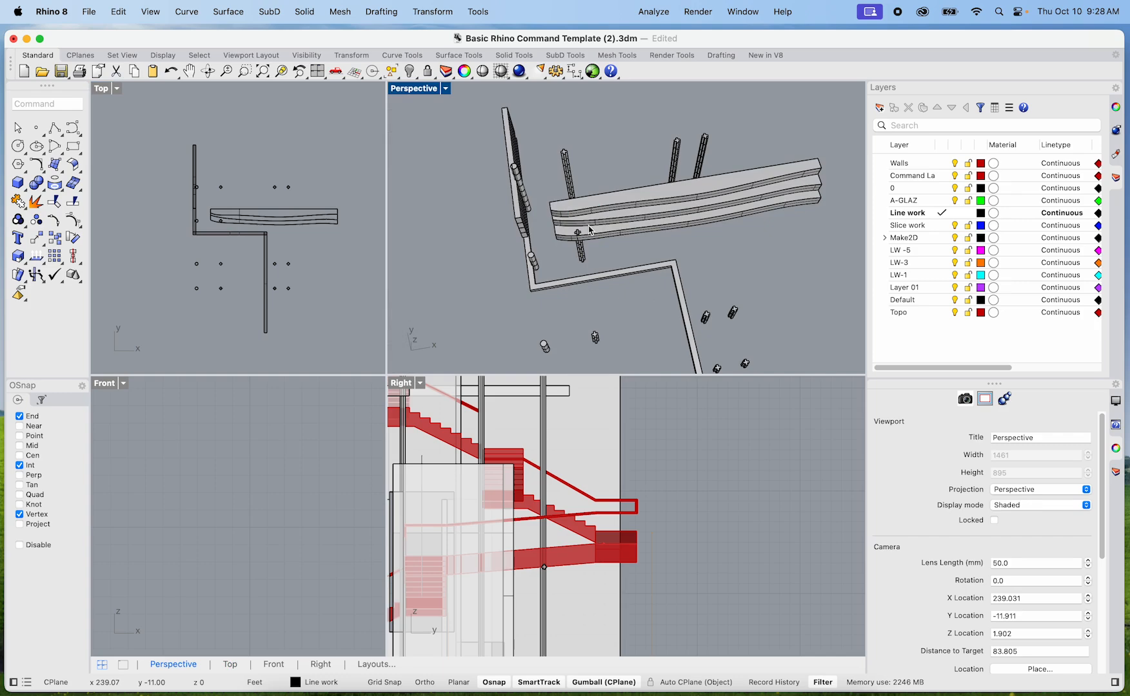
scroll(603, 254, up, 5)
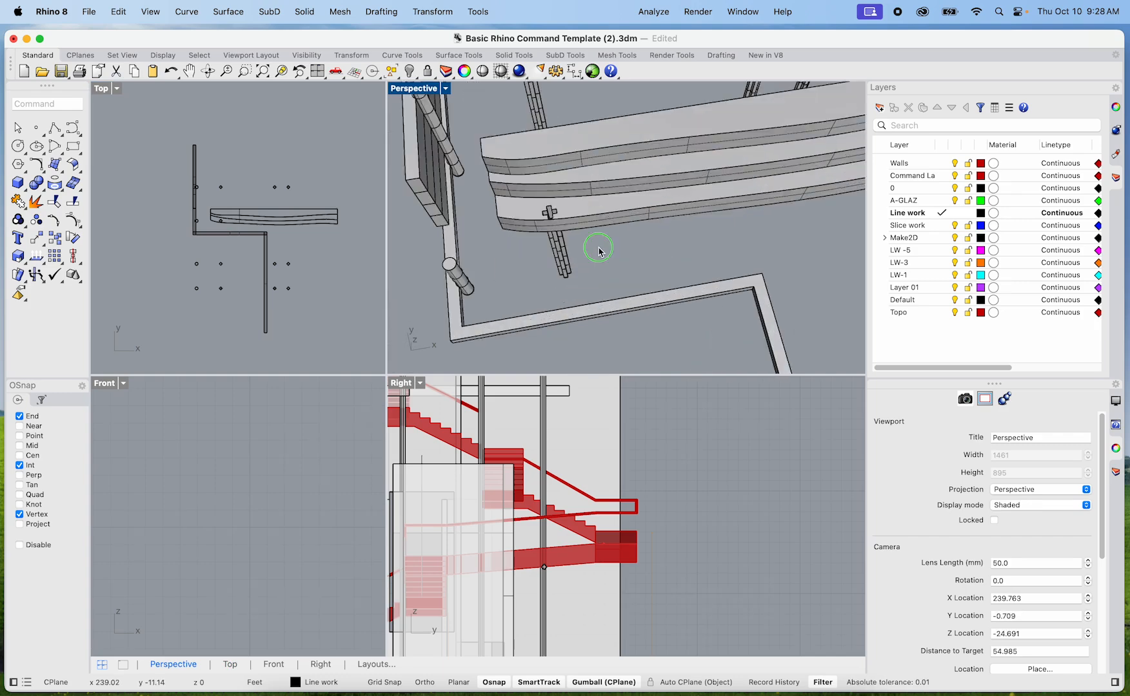
scroll(614, 260, down, 5)
right_drag(614, 259, 715, 292)
drag(741, 255, 544, 137)
key(Delete)
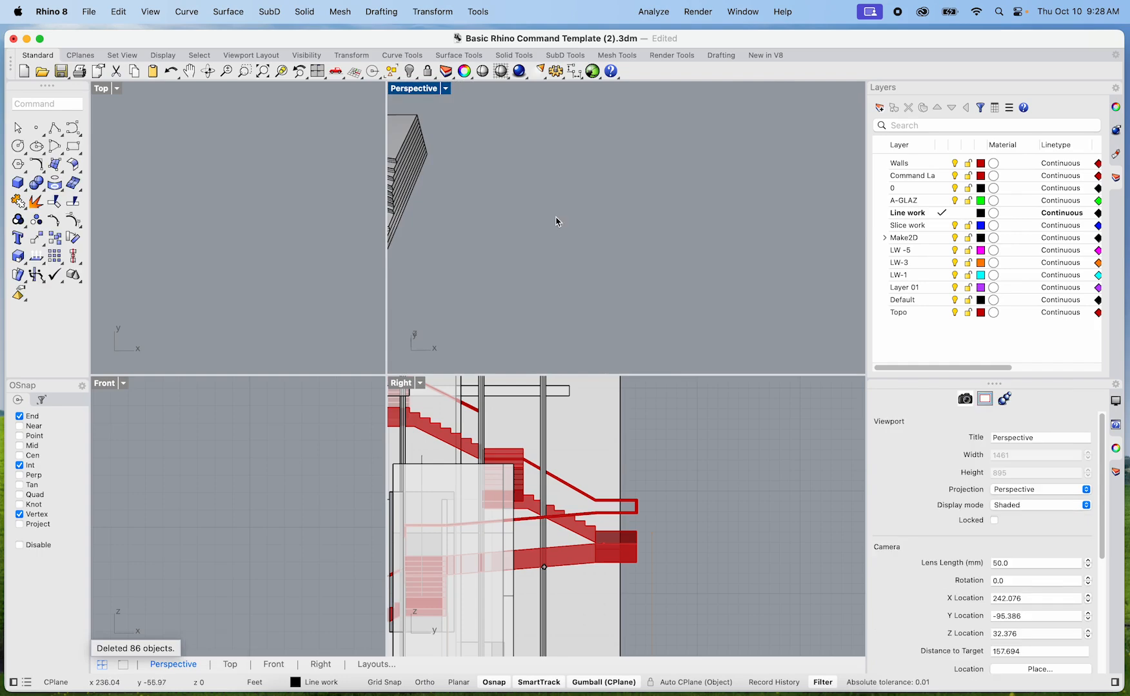
Step: Examine the row of separated terrain layers in the enlarged Perspective view, including the column holes in the base slab
scroll(531, 197, down, 5)
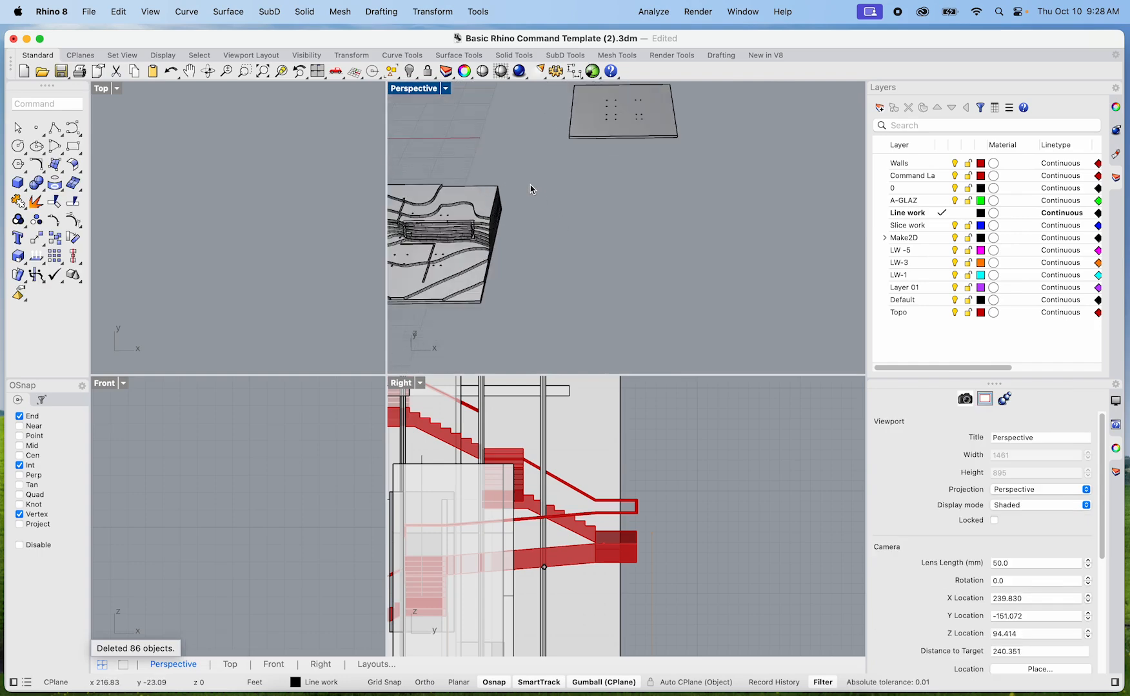
right_drag(587, 197, 632, 194)
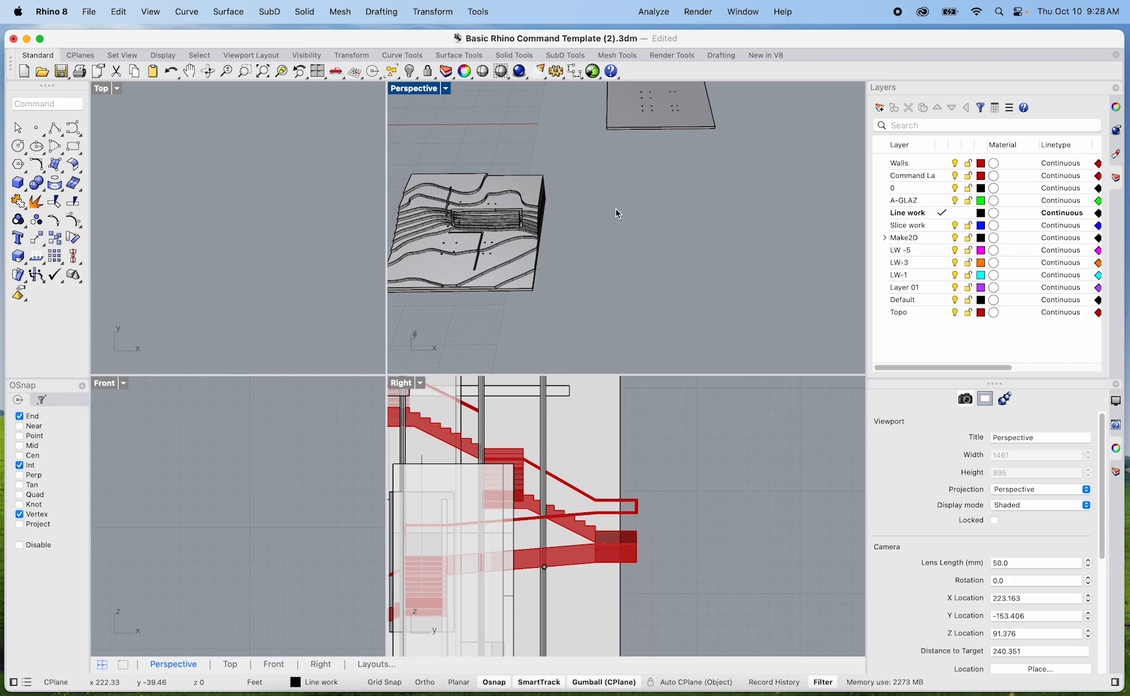
double_click(425, 95)
scroll(459, 167, down, 5)
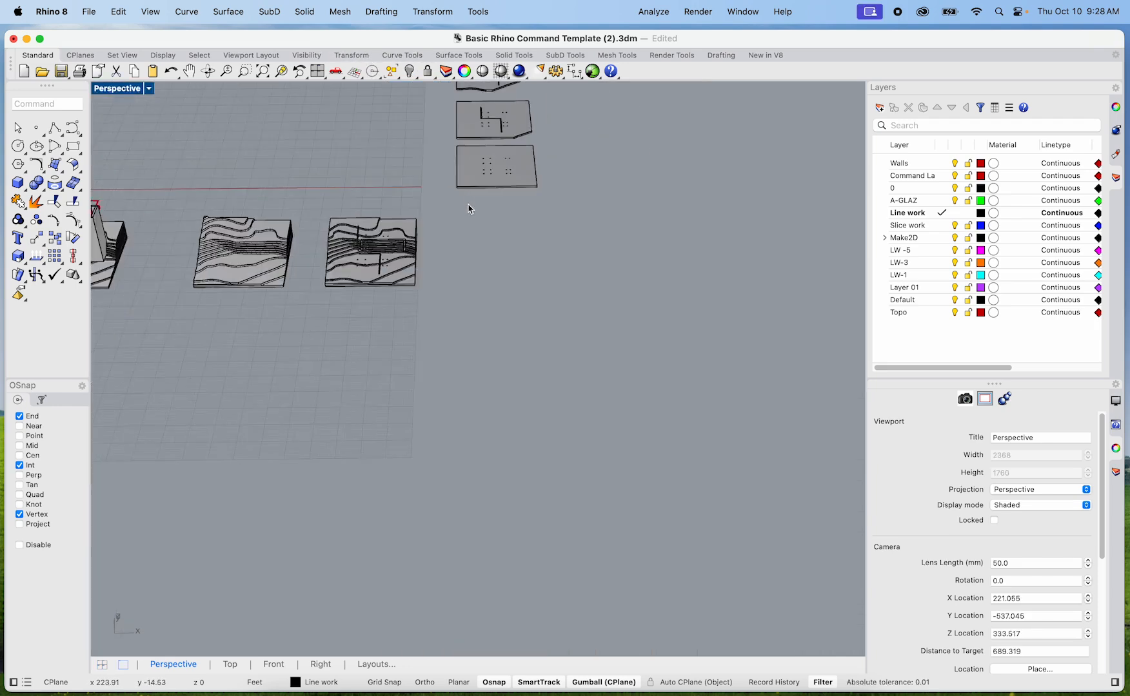
right_drag(469, 206, 522, 346)
right_drag(600, 368, 467, 540)
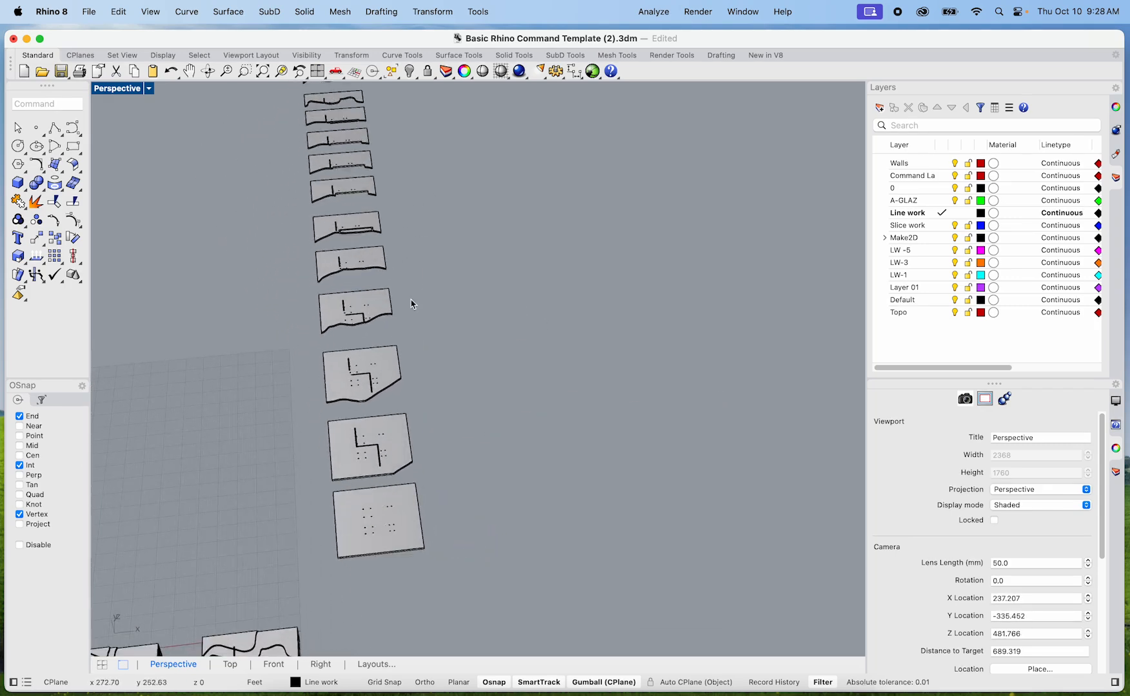
scroll(424, 498, up, 5)
scroll(372, 528, up, 5)
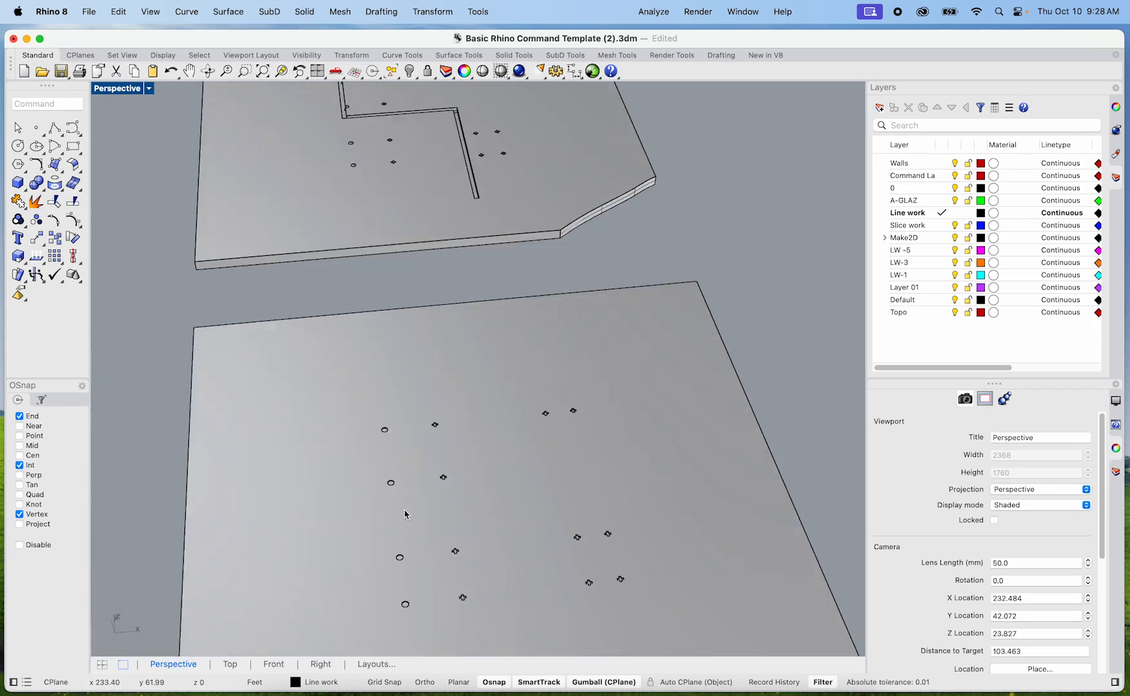
click(401, 514)
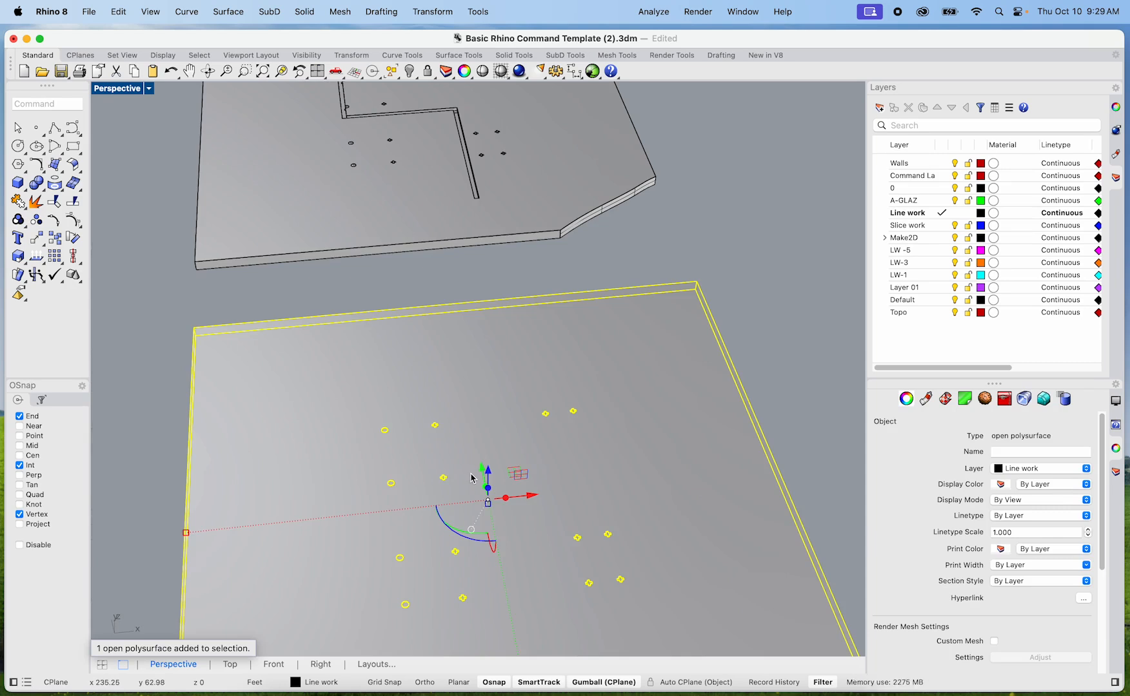
double_click(121, 90)
scroll(236, 248, up, 5)
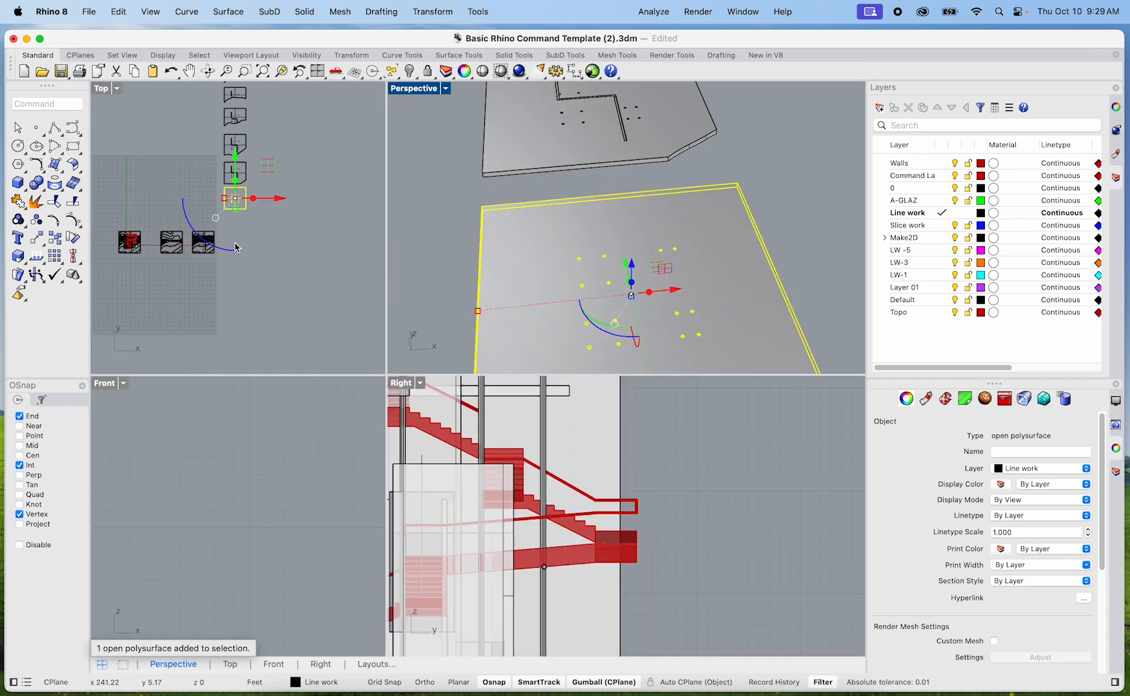
Step: Create a Make2D drawing of all twelve separated terrain layers from the Top view
click(292, 285)
scroll(295, 287, down, 3)
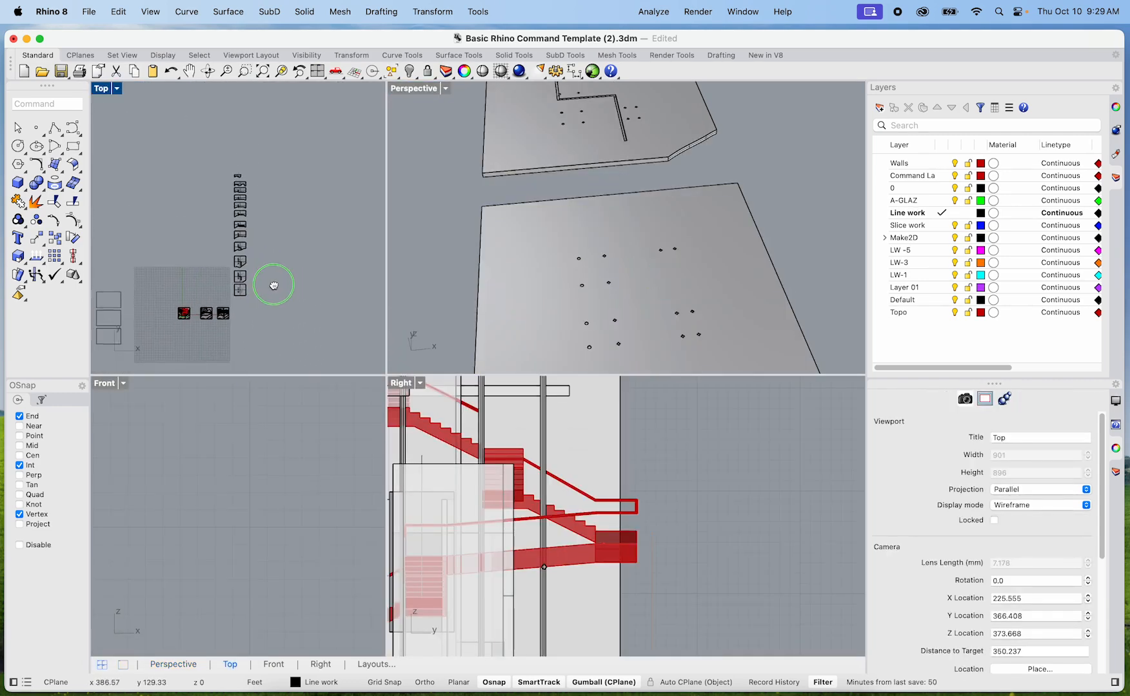
drag(265, 302, 217, 173)
text(Make2d)
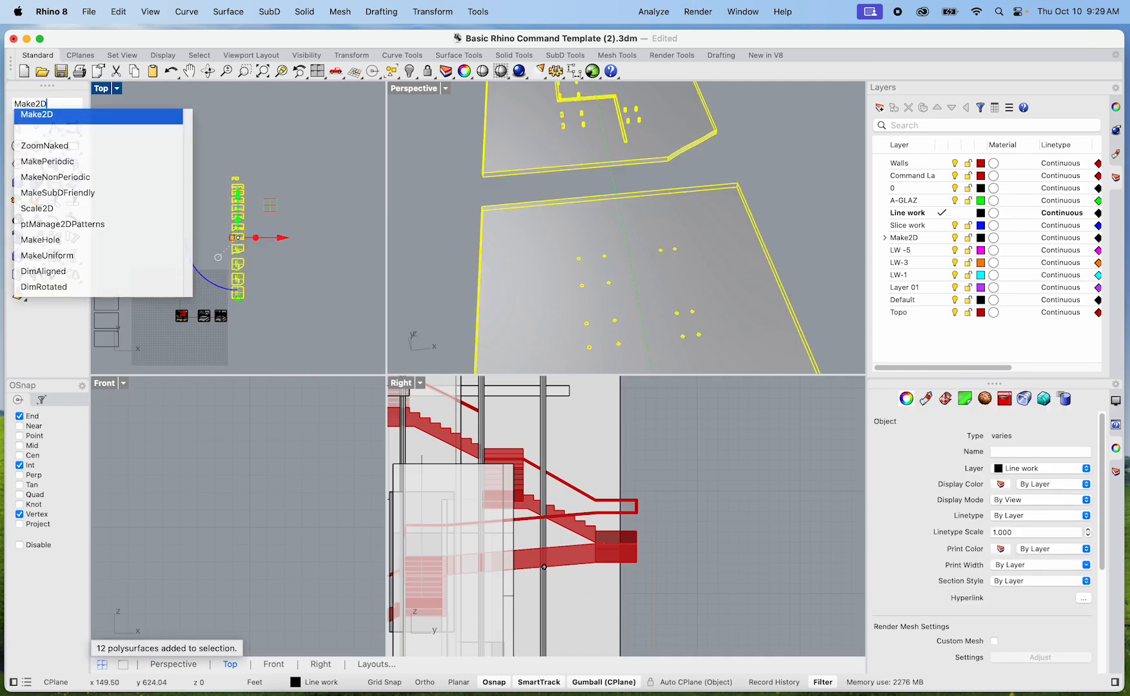
key(Return)
click(615, 516)
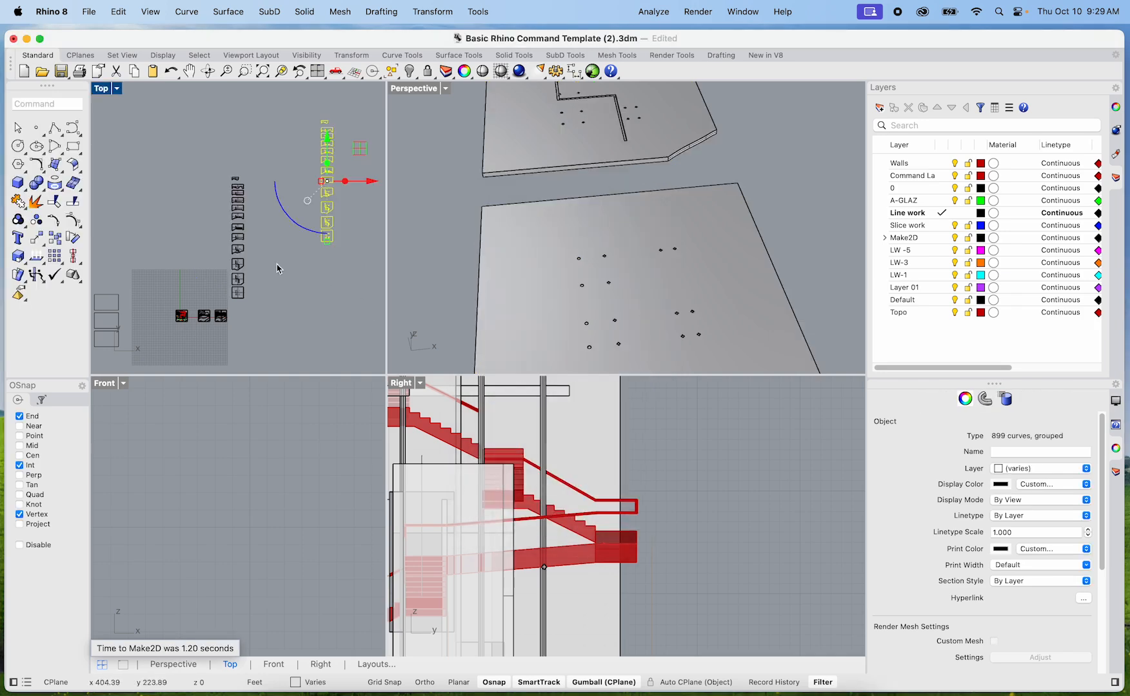
Step: Move the 2D drawing of the layers straight down in the Top view so it lies beside the row of 3D layers
scroll(277, 266, down, 2)
scroll(303, 235, down, 4)
scroll(342, 218, up, 8)
drag(285, 165, 327, 254)
click(328, 255)
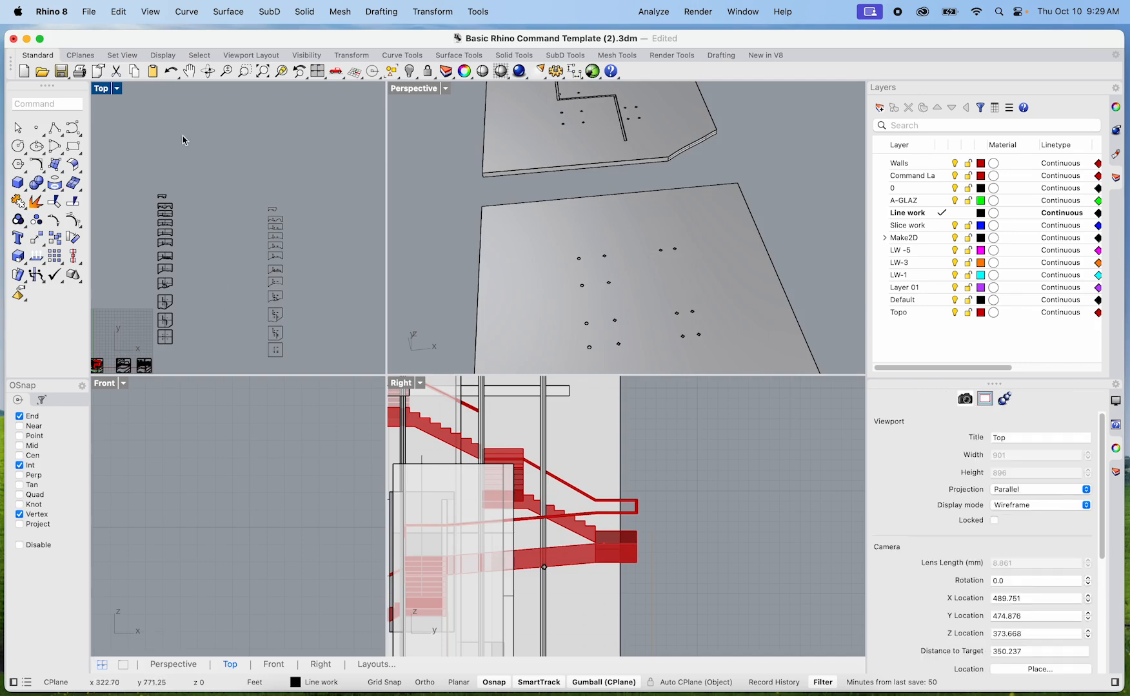
Step: Enlarge the Top view and examine the 2D linework of the upper terrain layers, including the wall slot and column holes
double_click(103, 89)
scroll(550, 408, up, 10)
scroll(381, 341, up, 8)
scroll(483, 366, down, 6)
scroll(429, 351, down, 4)
scroll(514, 514, up, 8)
click(479, 461)
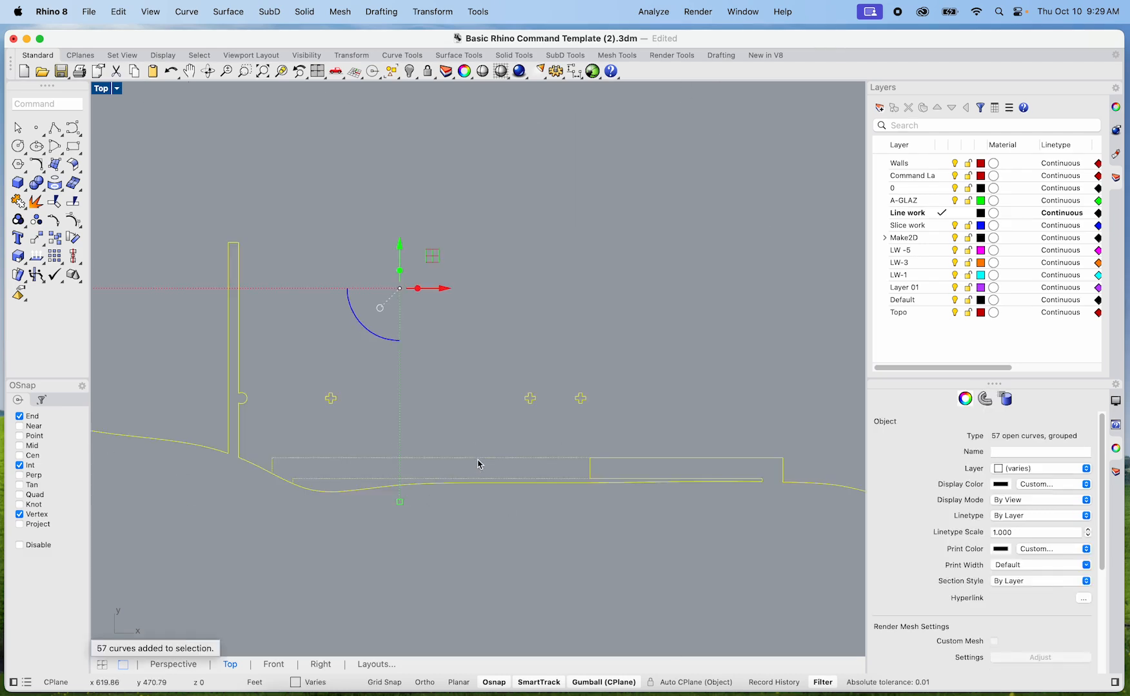
scroll(599, 452, down, 4)
scroll(513, 466, up, 3)
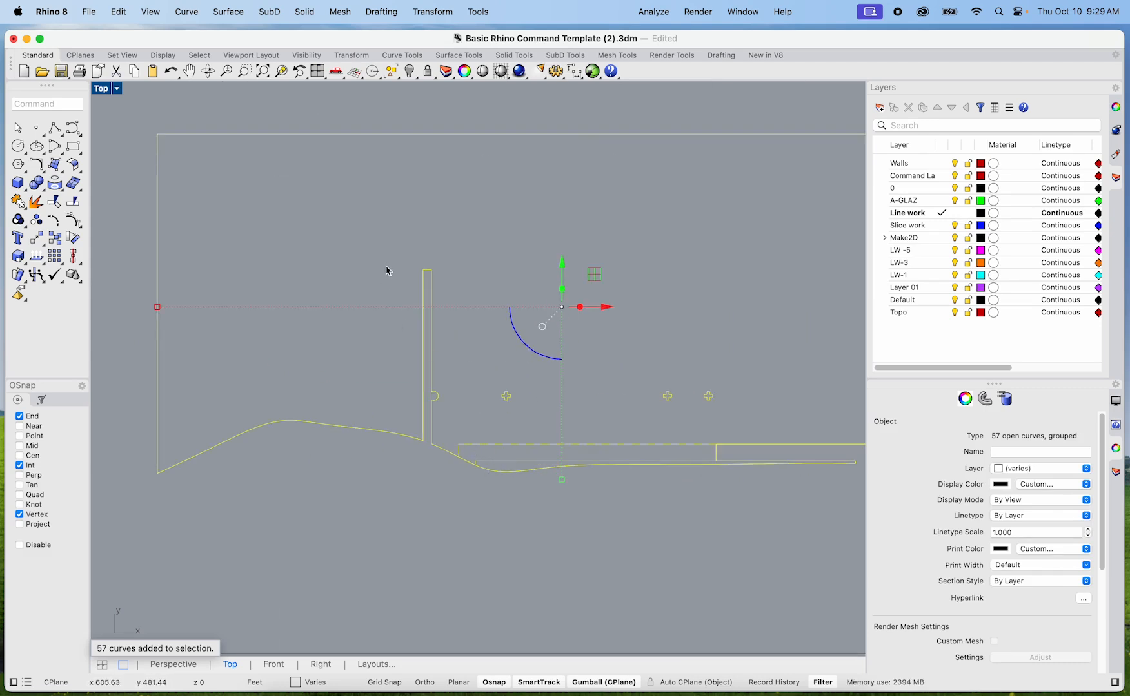
scroll(438, 410, down, 3)
scroll(454, 451, down, 4)
scroll(416, 351, up, 6)
right_drag(582, 407, 354, 411)
scroll(653, 388, down, 6)
right_drag(613, 473, 580, 326)
scroll(683, 272, down, 5)
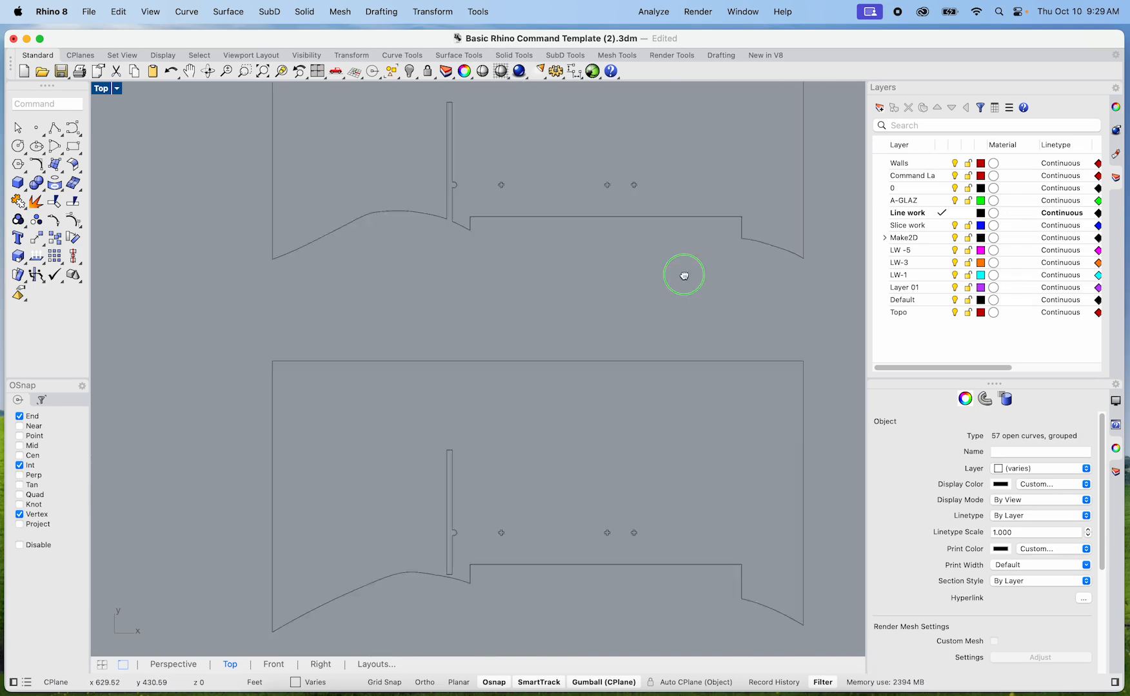
Step: Examine the lower terrain layer drawings up close, selecting the grouped curves of the layer with nested rectangular outlines
scroll(662, 563, down, 6)
right_drag(659, 563, 653, 346)
scroll(608, 548, up, 12)
right_drag(610, 549, 576, 267)
scroll(575, 267, down, 12)
scroll(555, 273, down, 4)
scroll(527, 374, up, 6)
scroll(461, 383, up, 3)
click(391, 374)
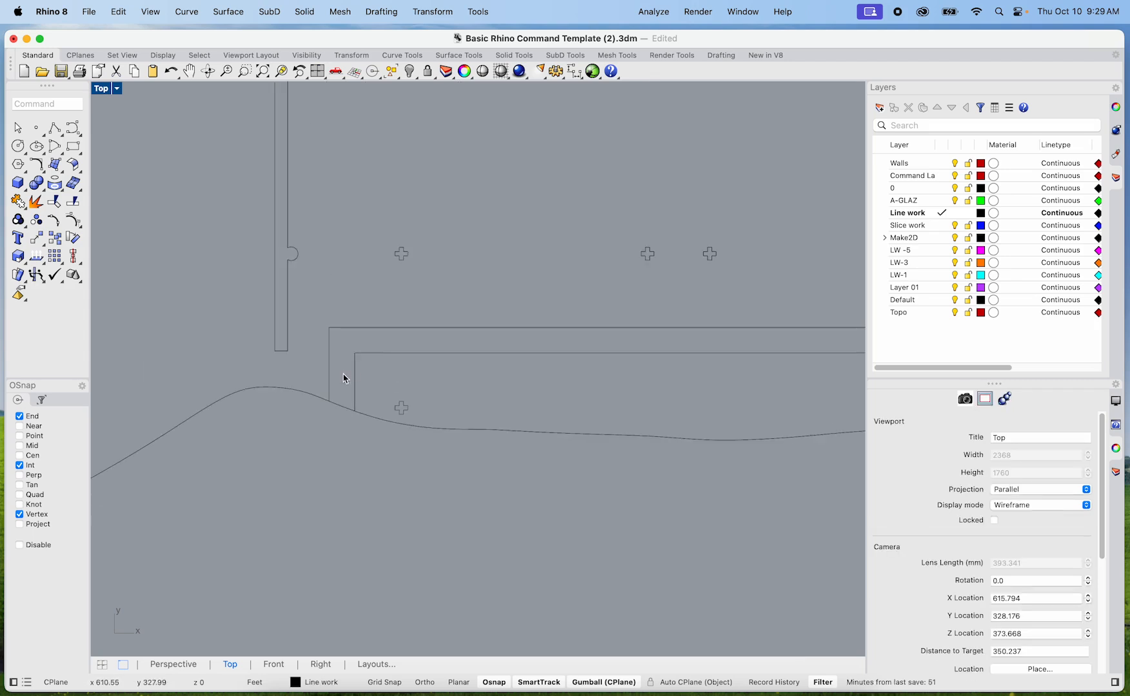
click(330, 394)
scroll(314, 401, down, 4)
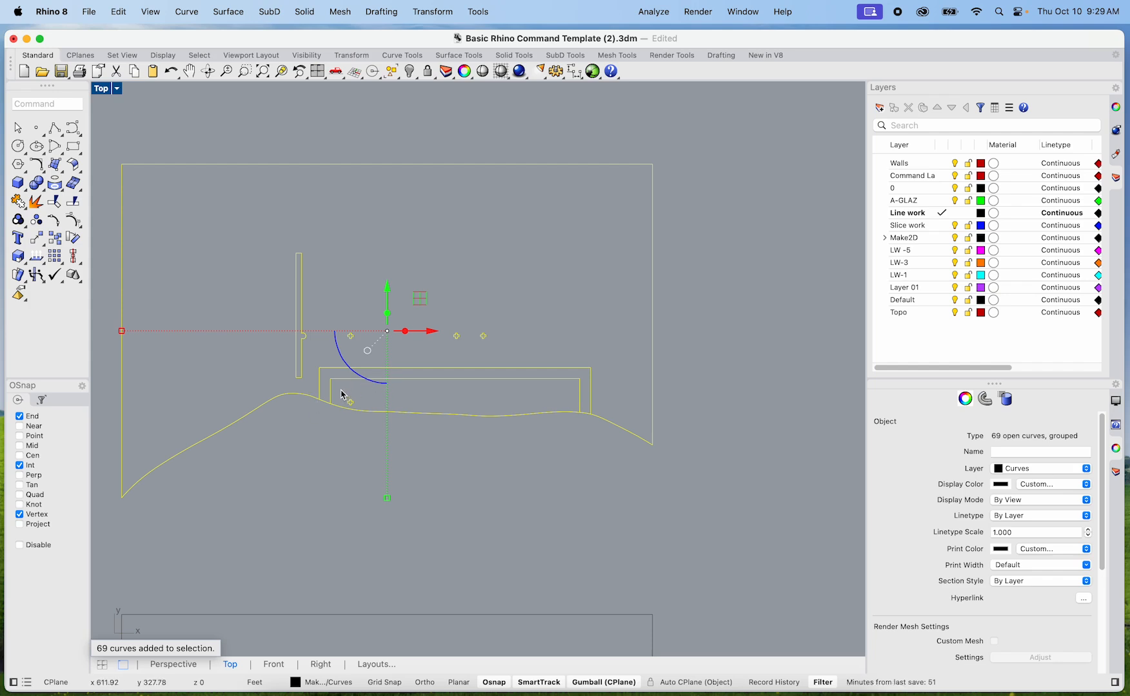
scroll(342, 395, down, 5)
scroll(346, 551, up, 6)
scroll(349, 556, down, 10)
scroll(496, 396, down, 8)
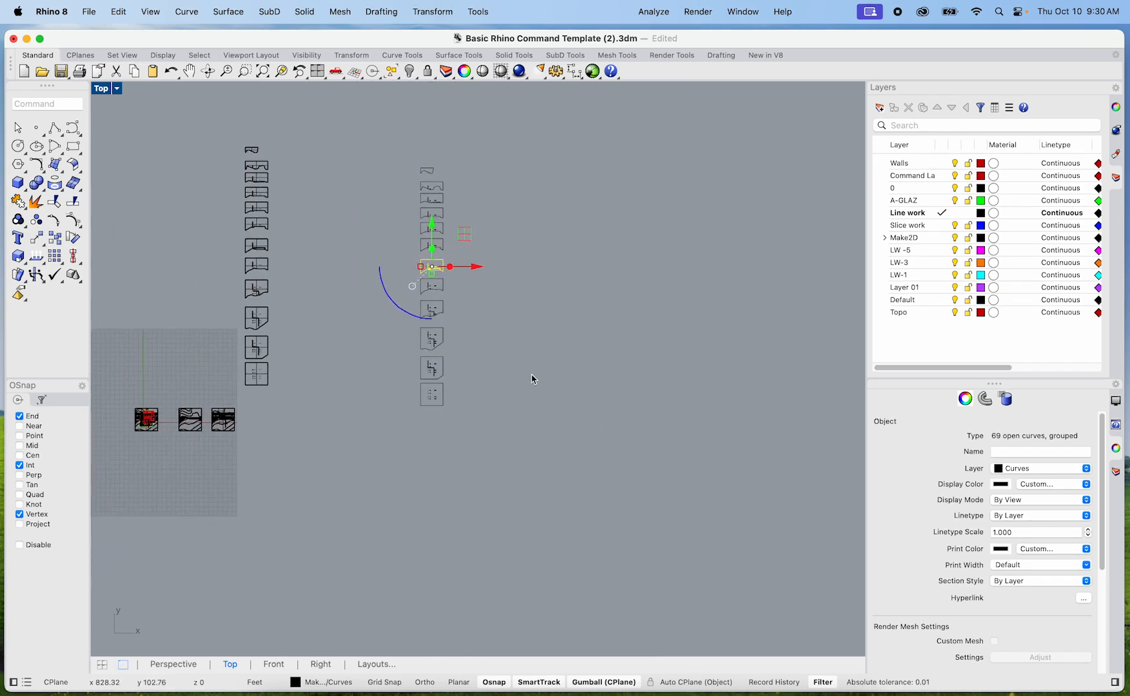
Step: Draw a rectangle 12" long and 24" wide in the empty area below the column of 2D layer drawings
text(rec)
key(Return)
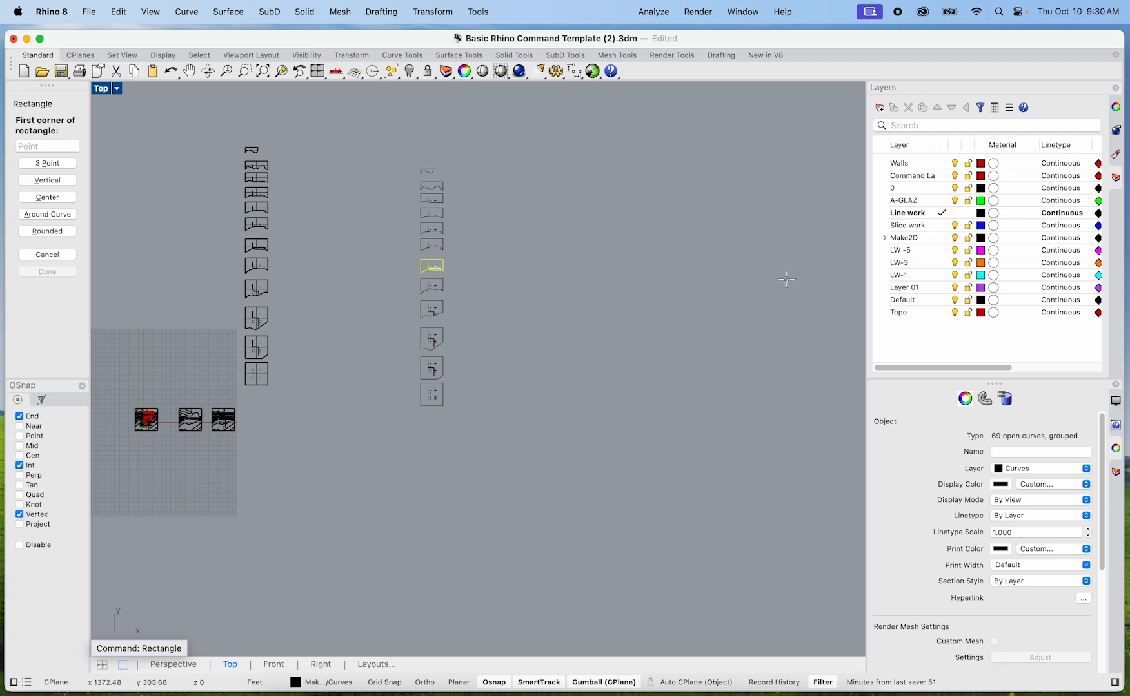
click(392, 501)
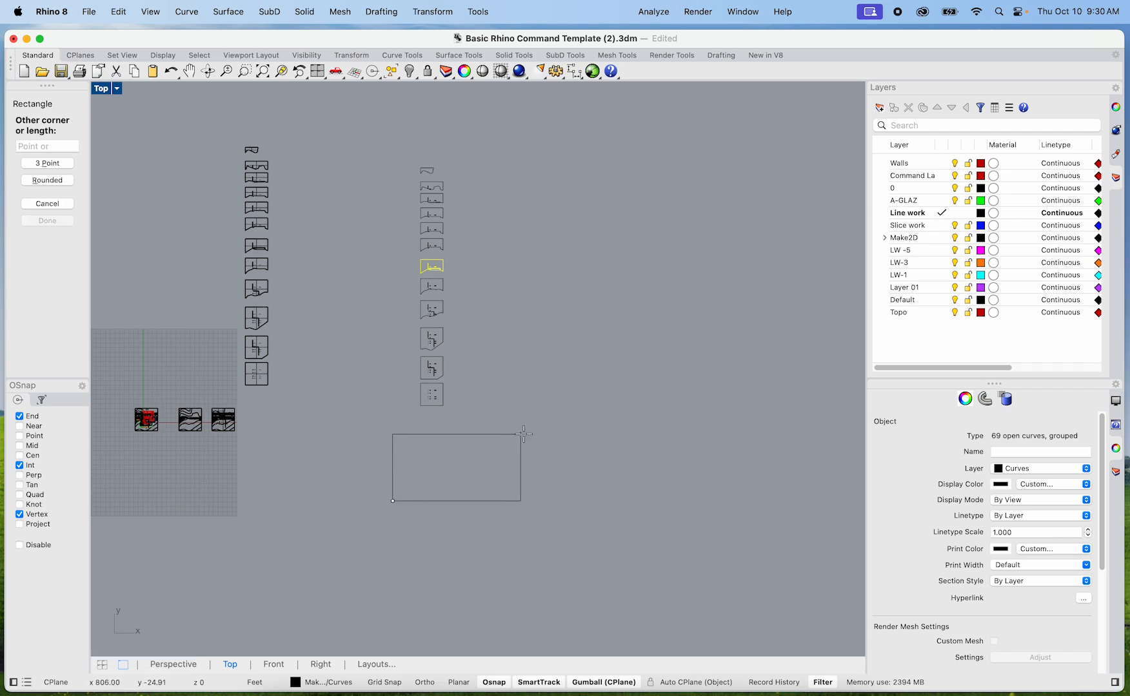
text(12")
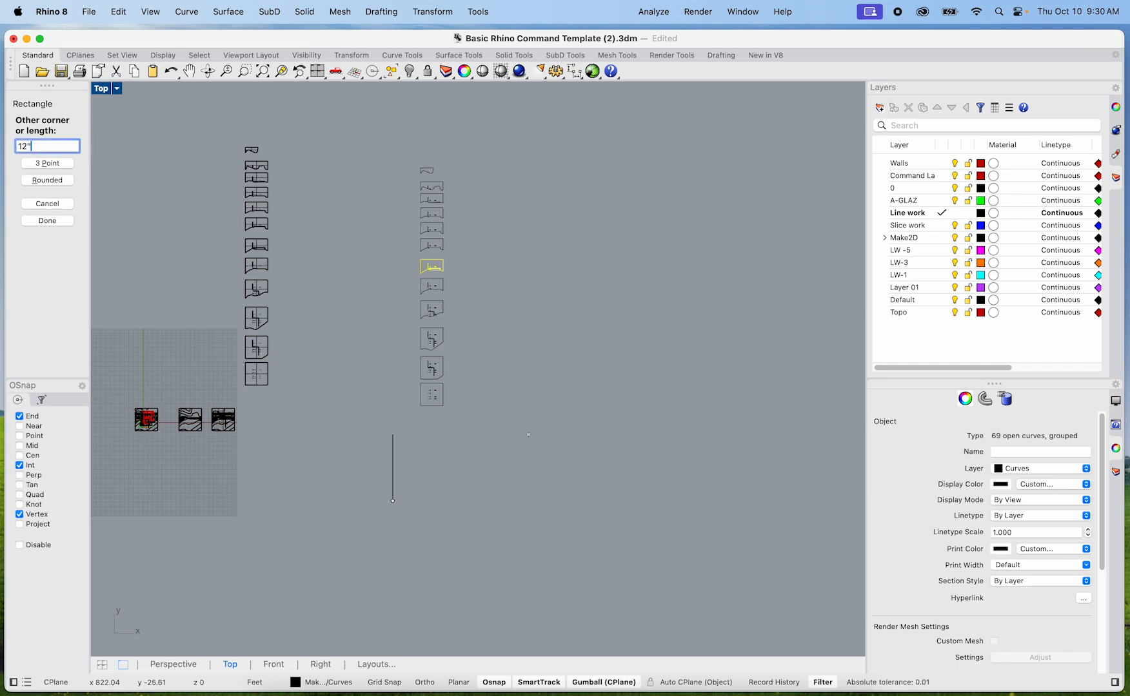
key(Return)
text(24")
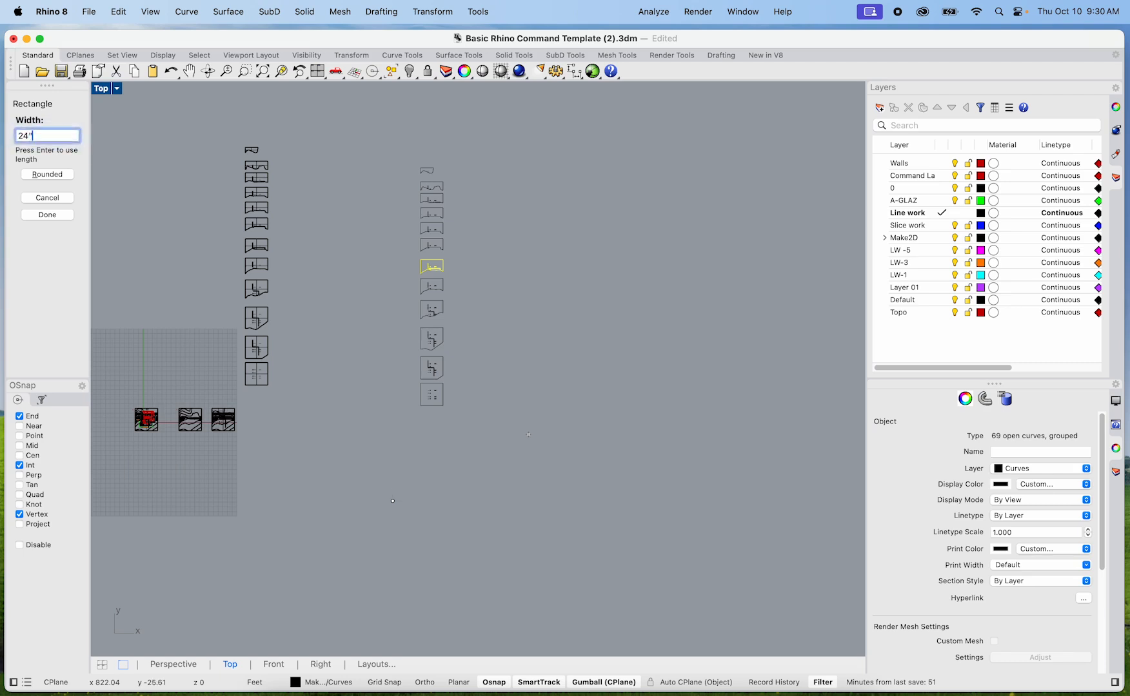
key(Return)
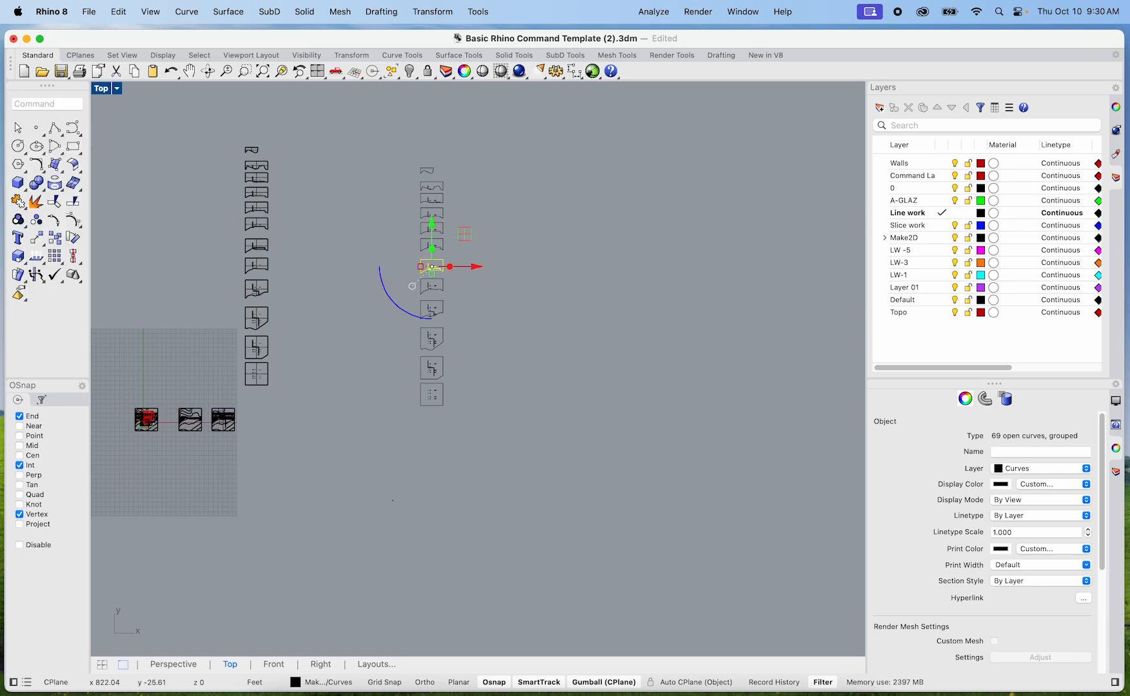
Step: Rotate the small 12" by 24" rectangle 90 degrees so its long side runs horizontally
scroll(460, 434, up, 15)
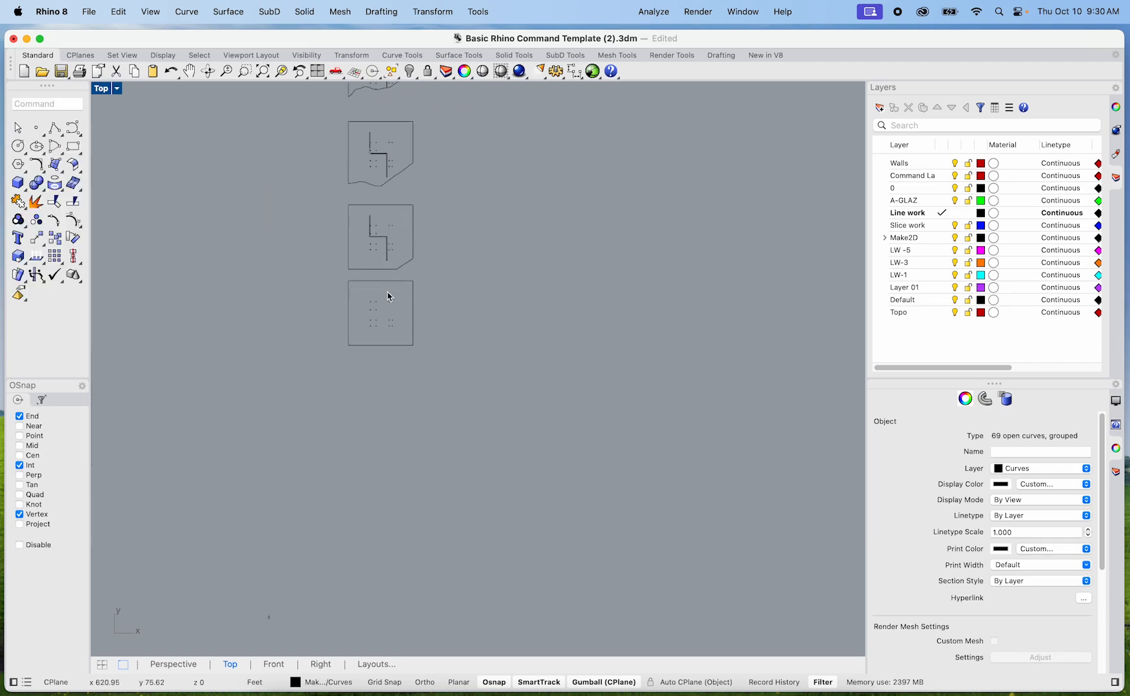
scroll(365, 327, up, 5)
scroll(345, 440, down, 10)
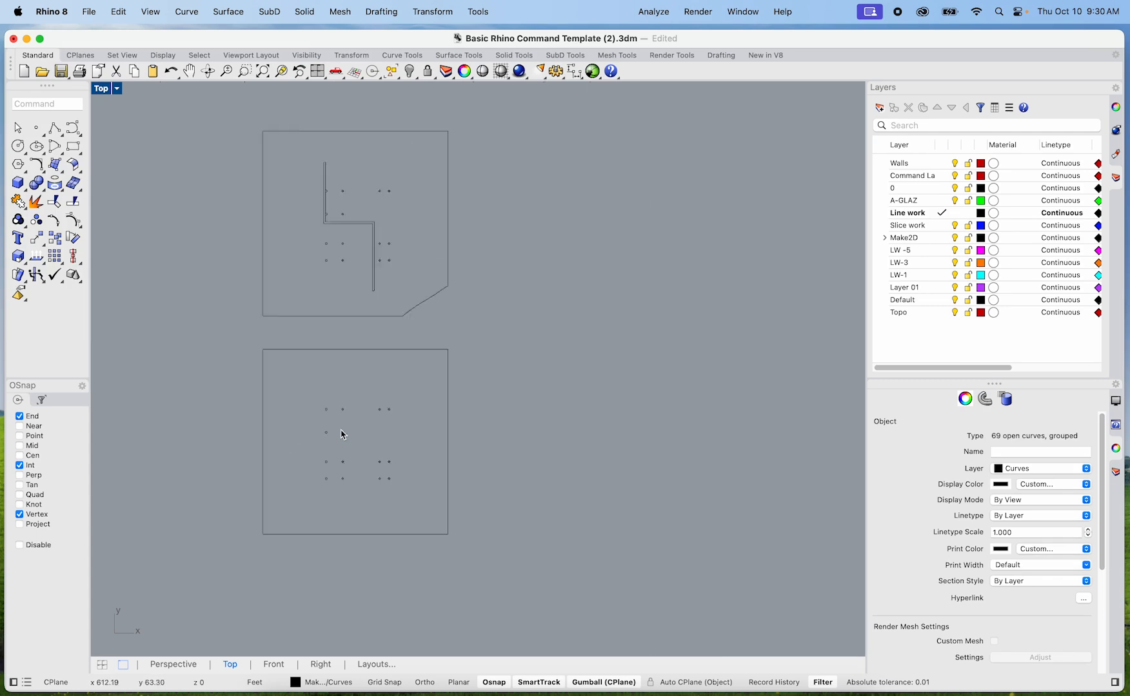
scroll(436, 399, up, 15)
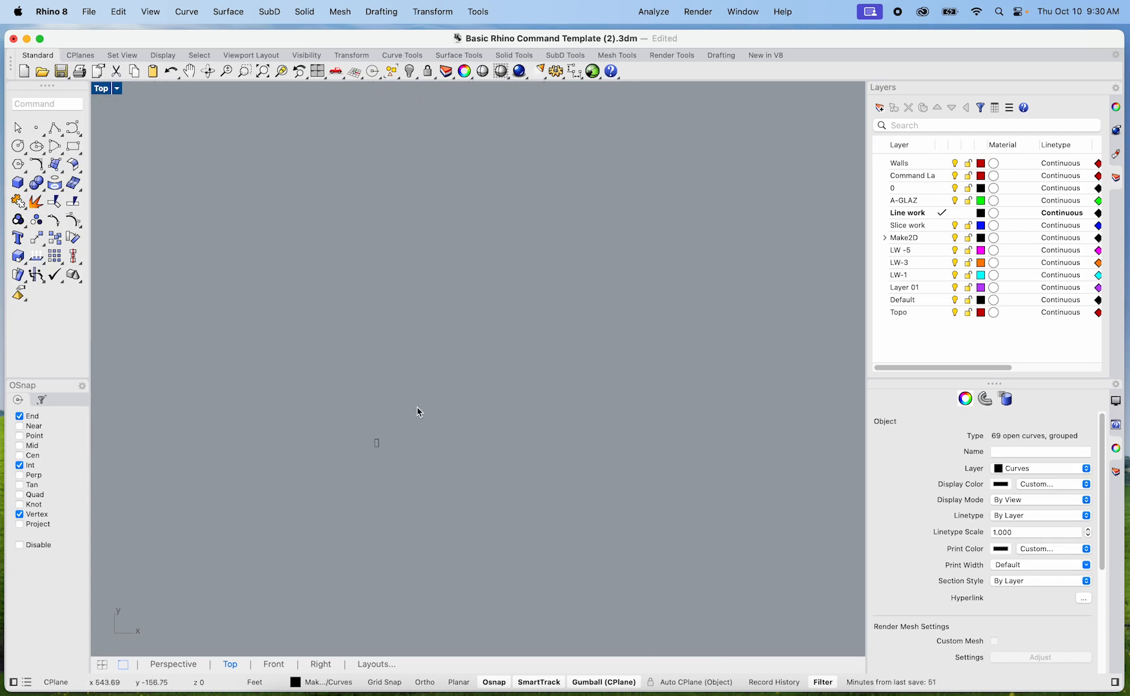
click(373, 454)
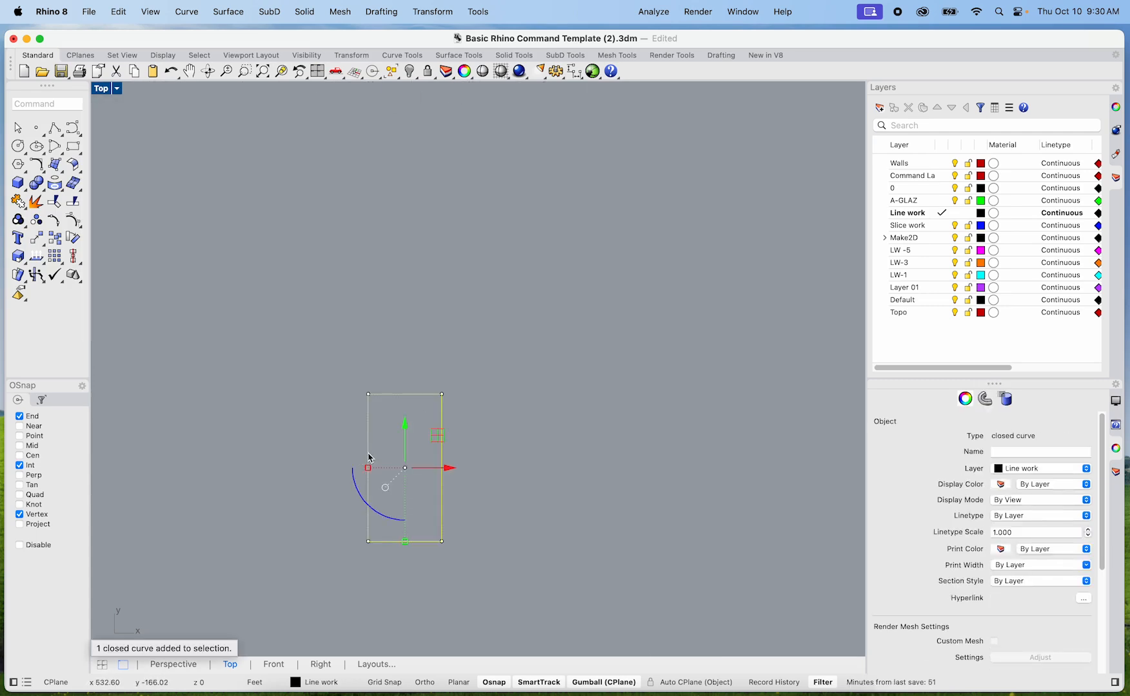
drag(387, 509, 351, 476)
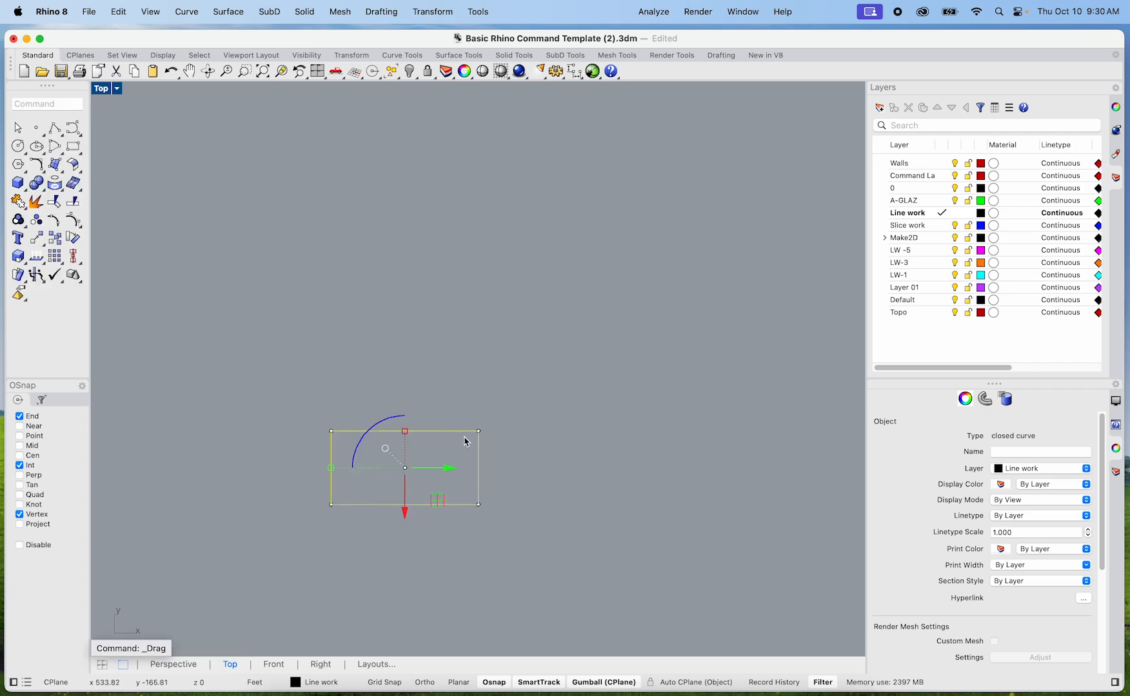
scroll(558, 390, down, 10)
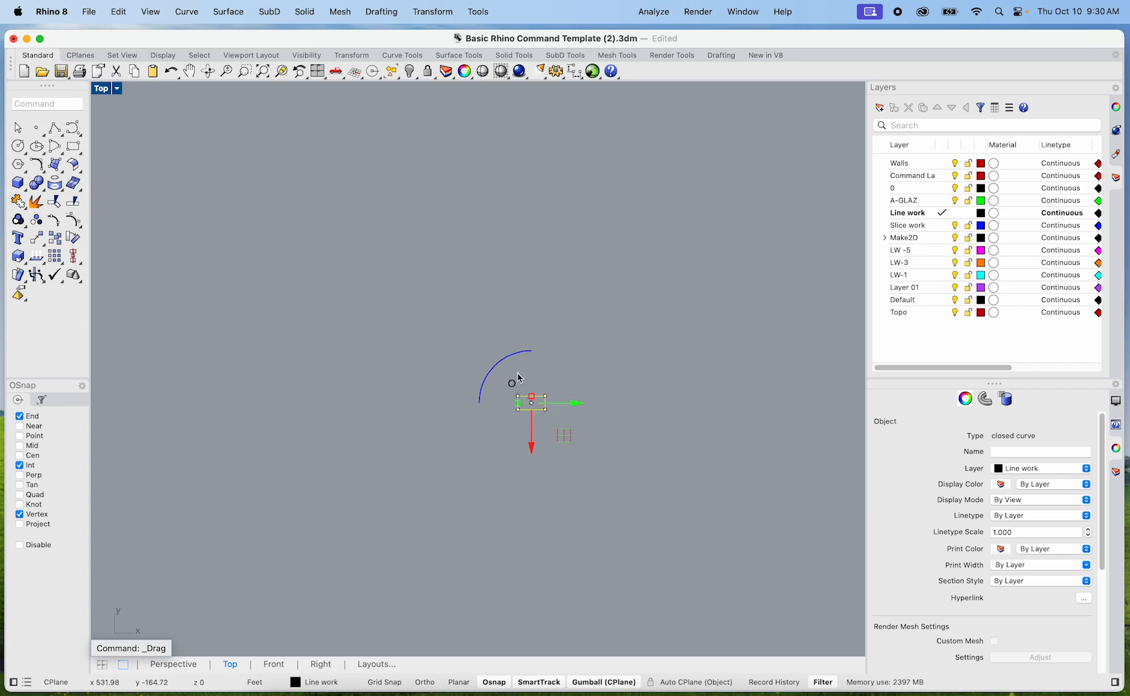
scroll(535, 346, up, 5)
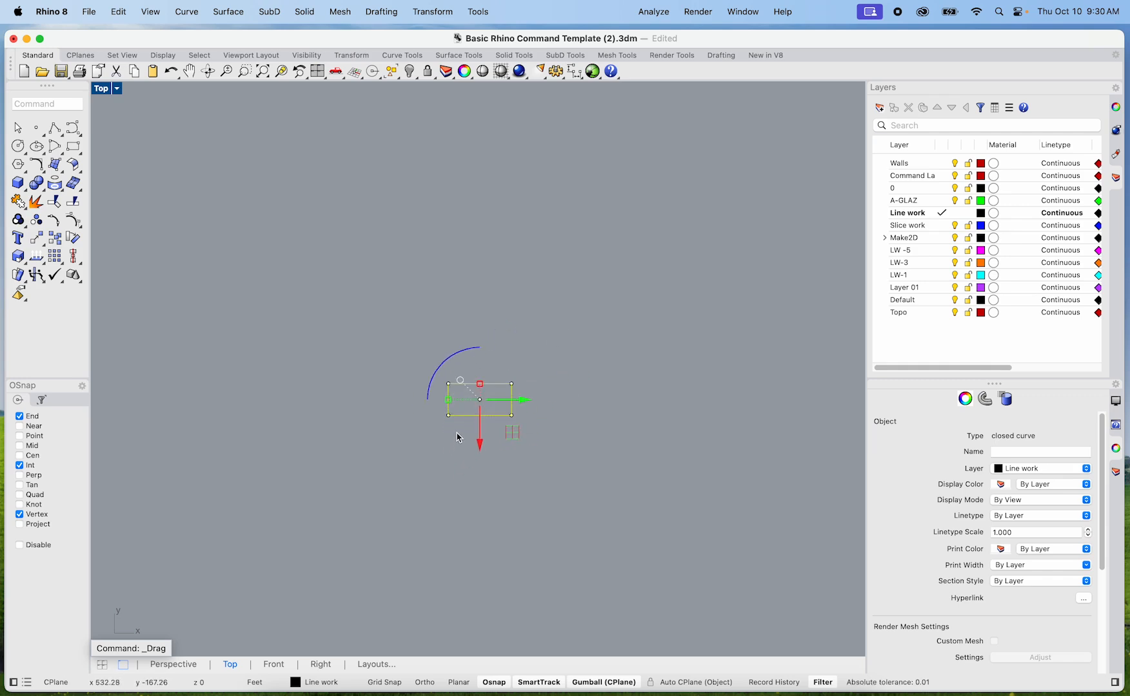
scroll(454, 416, up, 10)
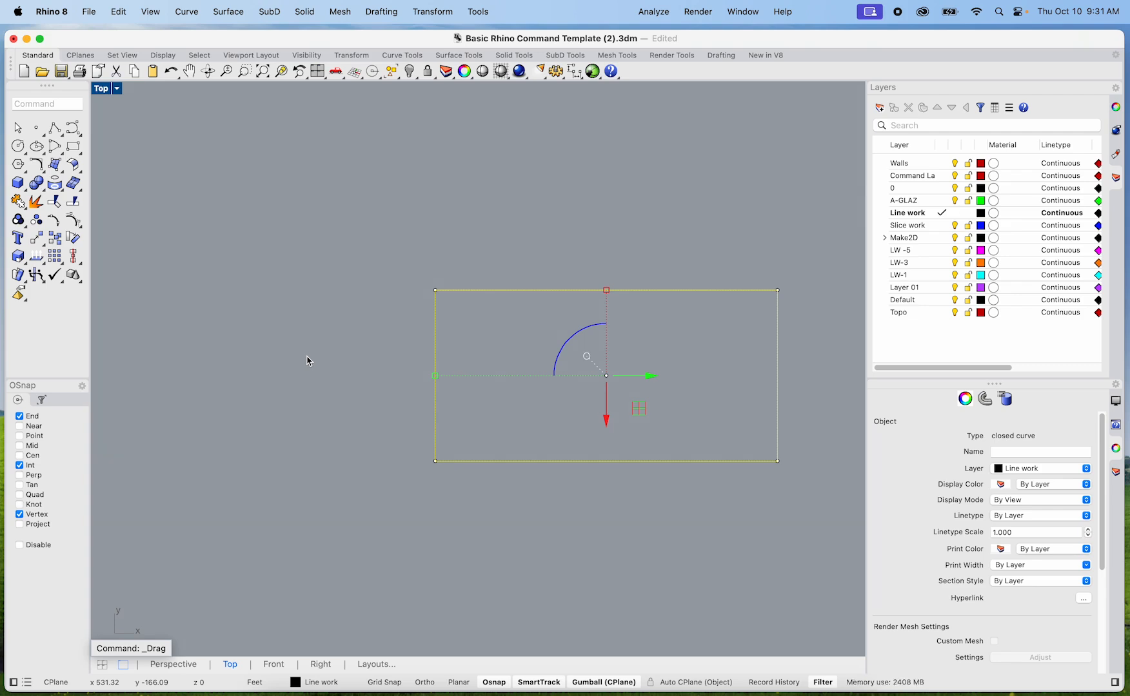
Step: Draw a second rectangle from a corner just outside the small one, 96' long and twice that in width
text(Rec)
key(Return)
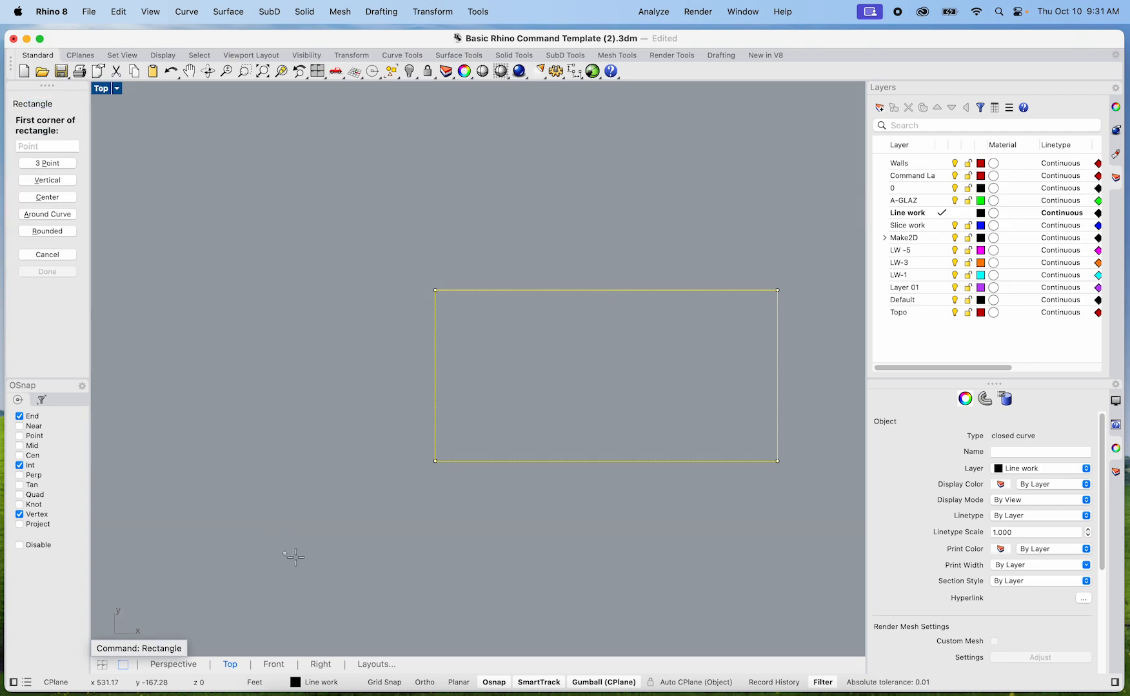
click(313, 554)
scroll(616, 249, down, 5)
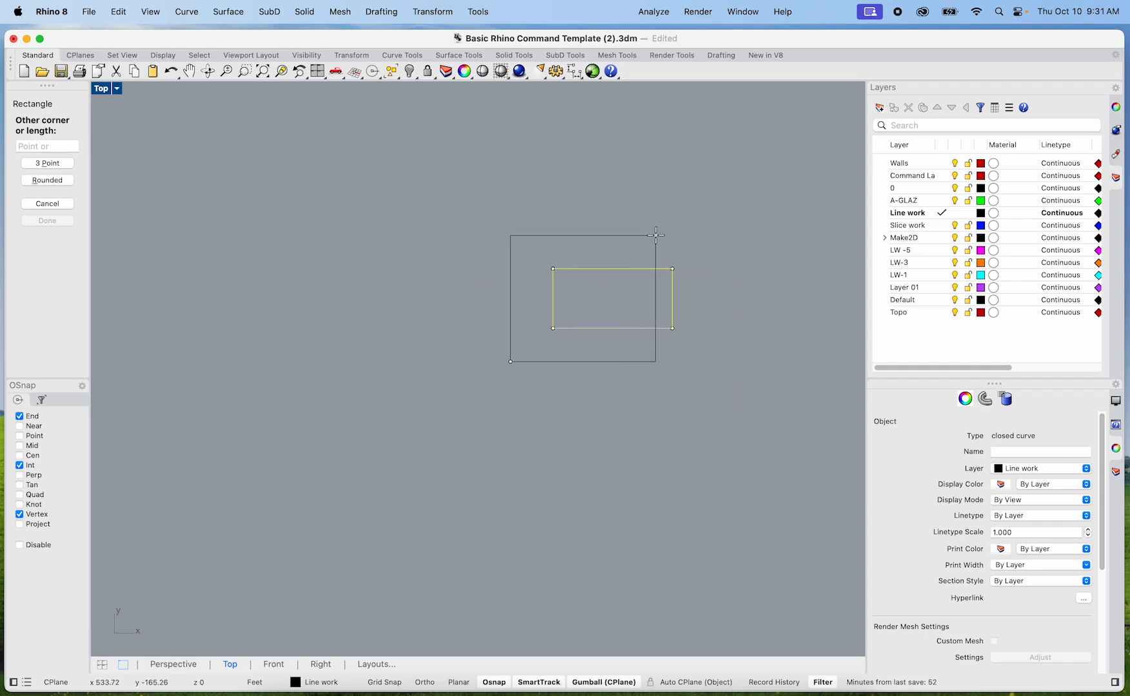
text(50')
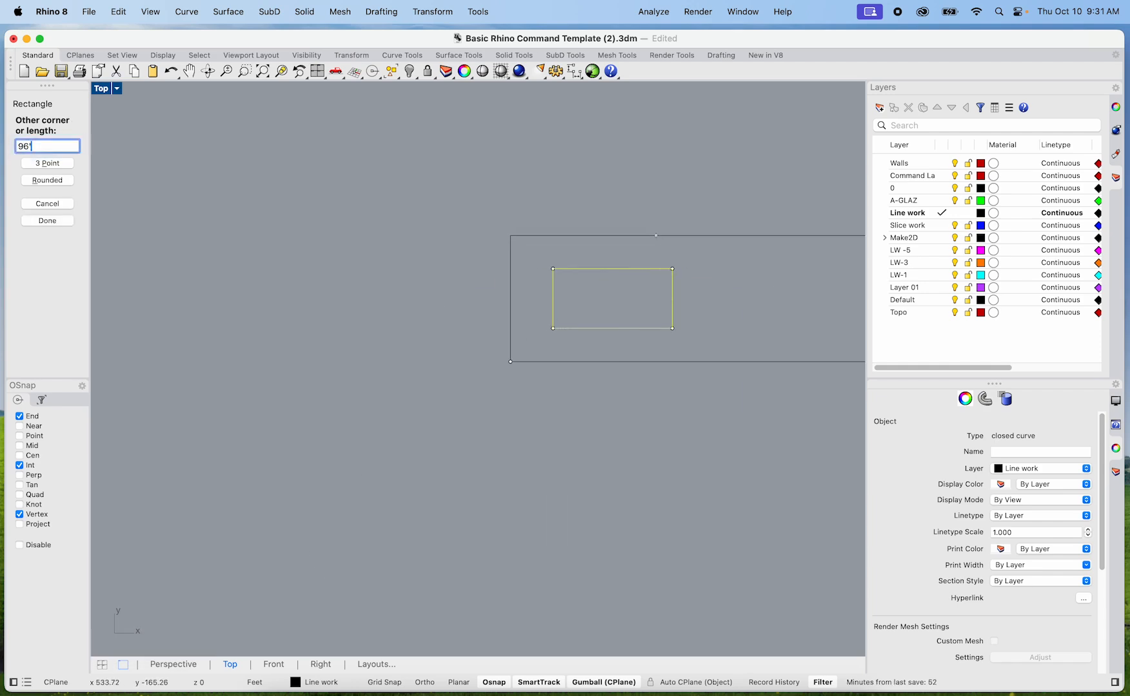
key(Return)
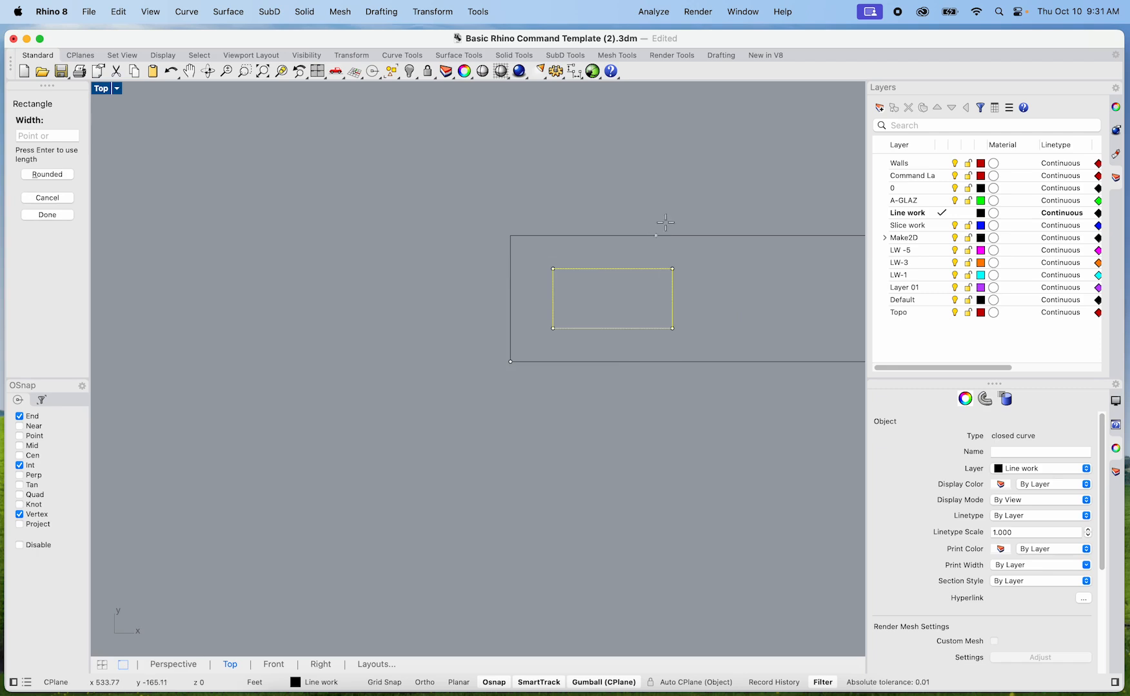
text(100)
key(Return)
Step: Rotate the large rectangle 90 degrees so it lies horizontally below the 2D layer drawings, and clear the selection
scroll(664, 193, right, 10)
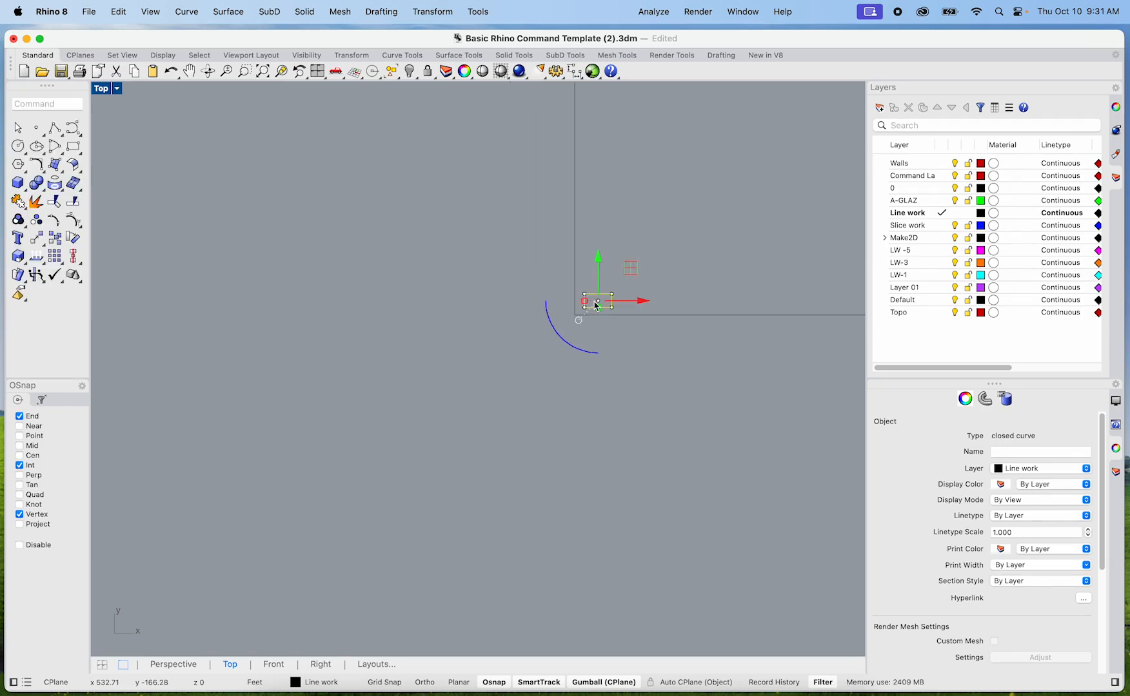
click(650, 270)
click(499, 231)
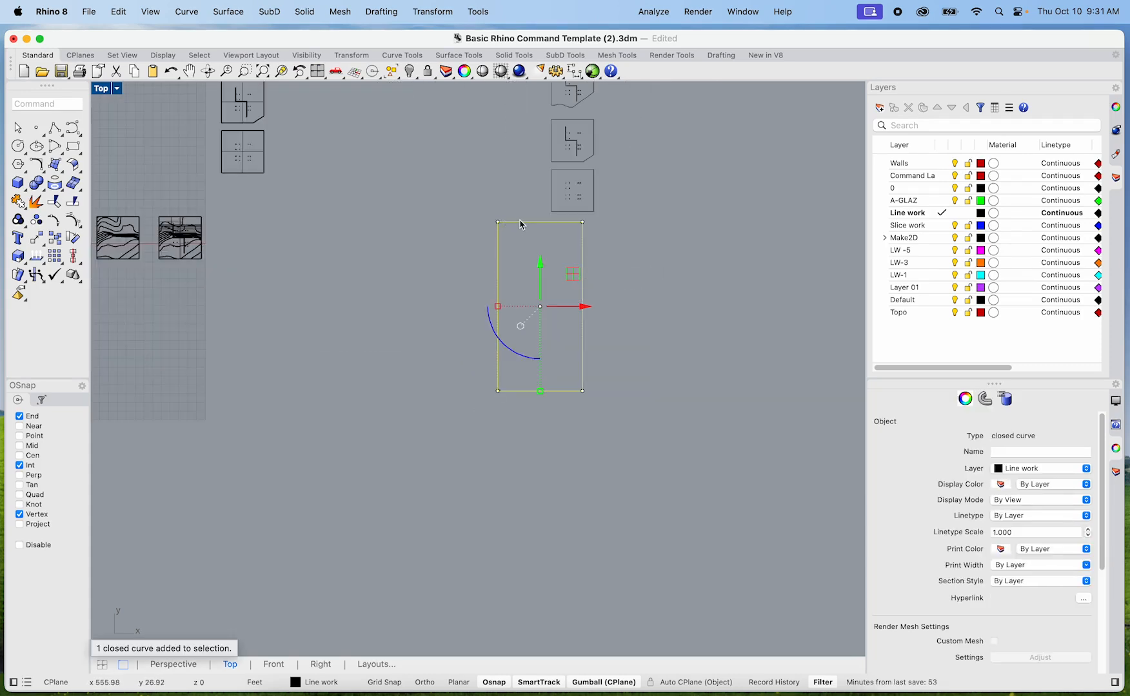
scroll(524, 232, up, 3)
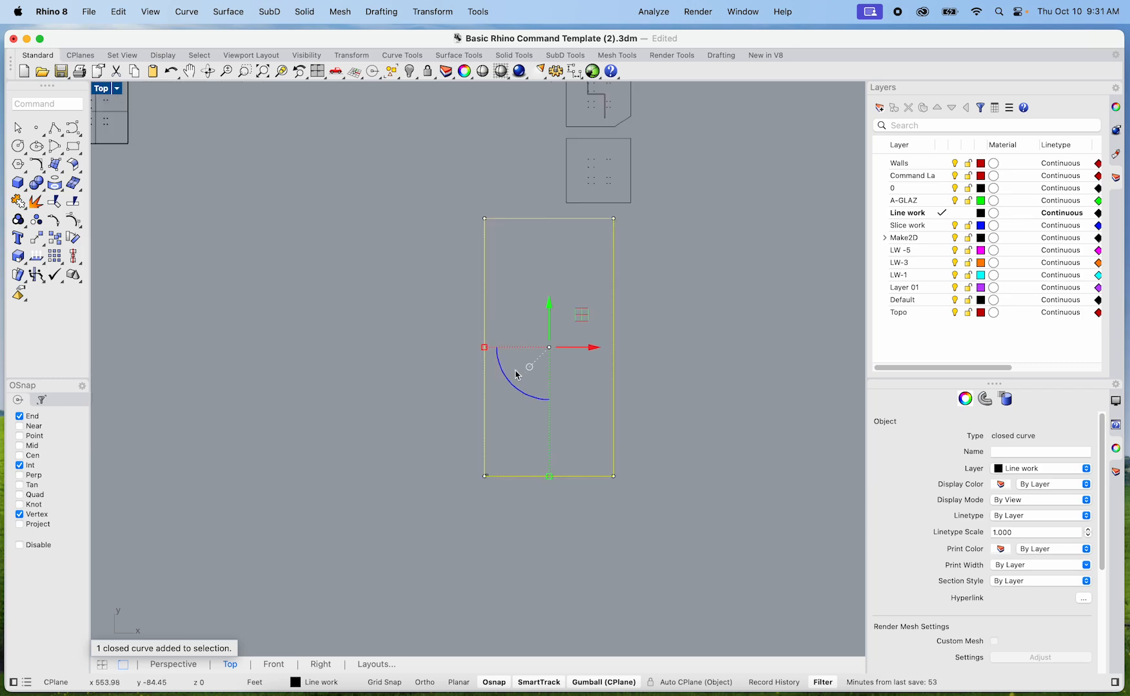
drag(517, 378, 501, 336)
scroll(500, 336, down, 5)
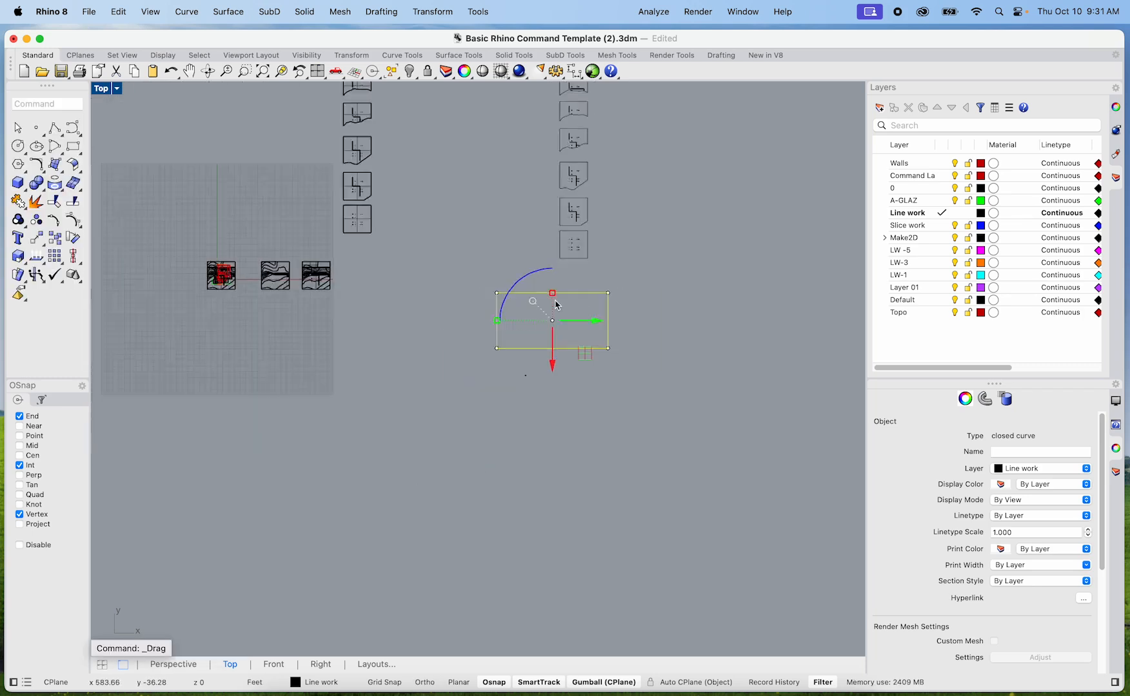
click(673, 308)
right_drag(673, 308, 599, 452)
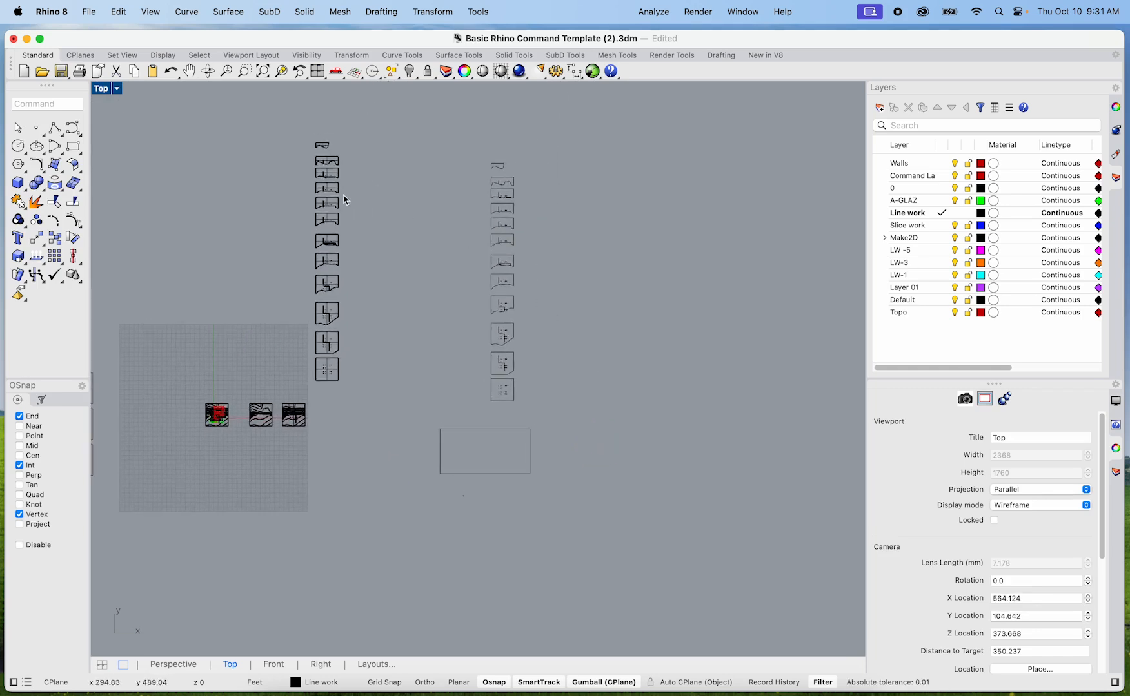
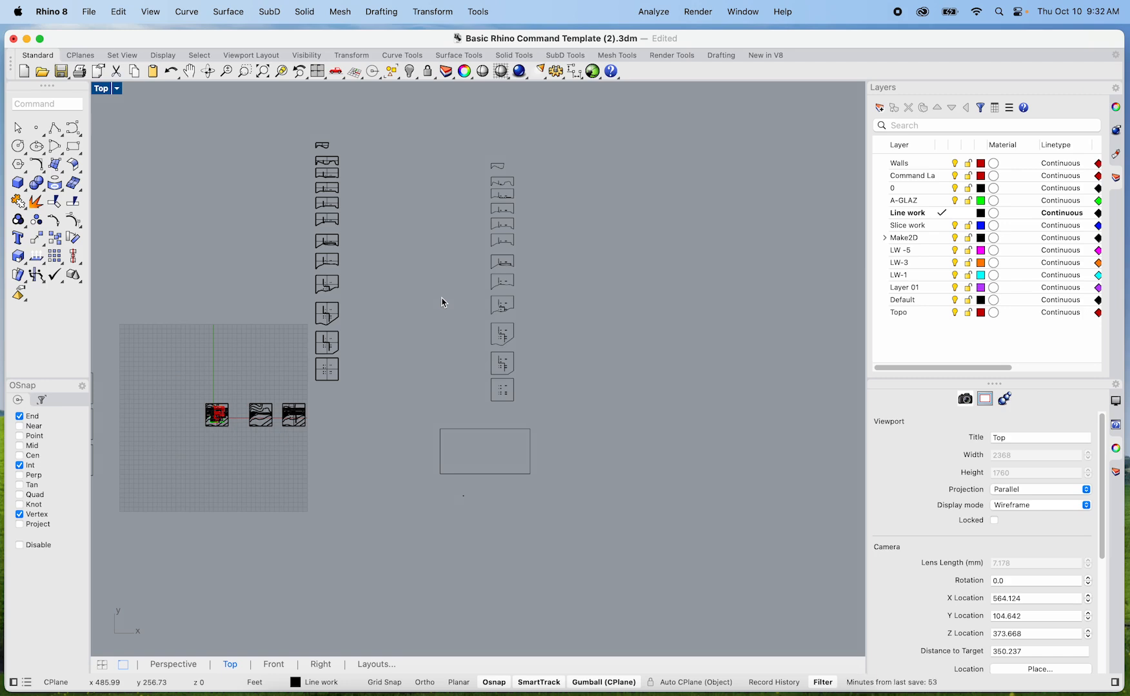
Step: Examine the size of the large rectangle against the 2D layer drawings above it
scroll(446, 491, up, 5)
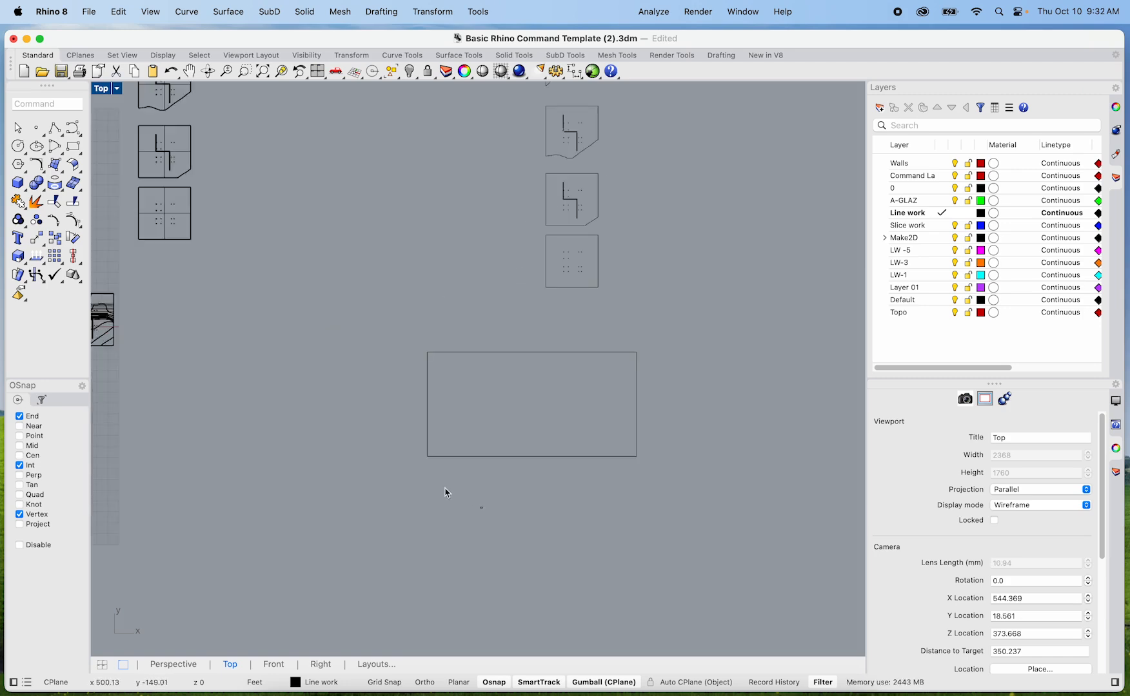
click(477, 352)
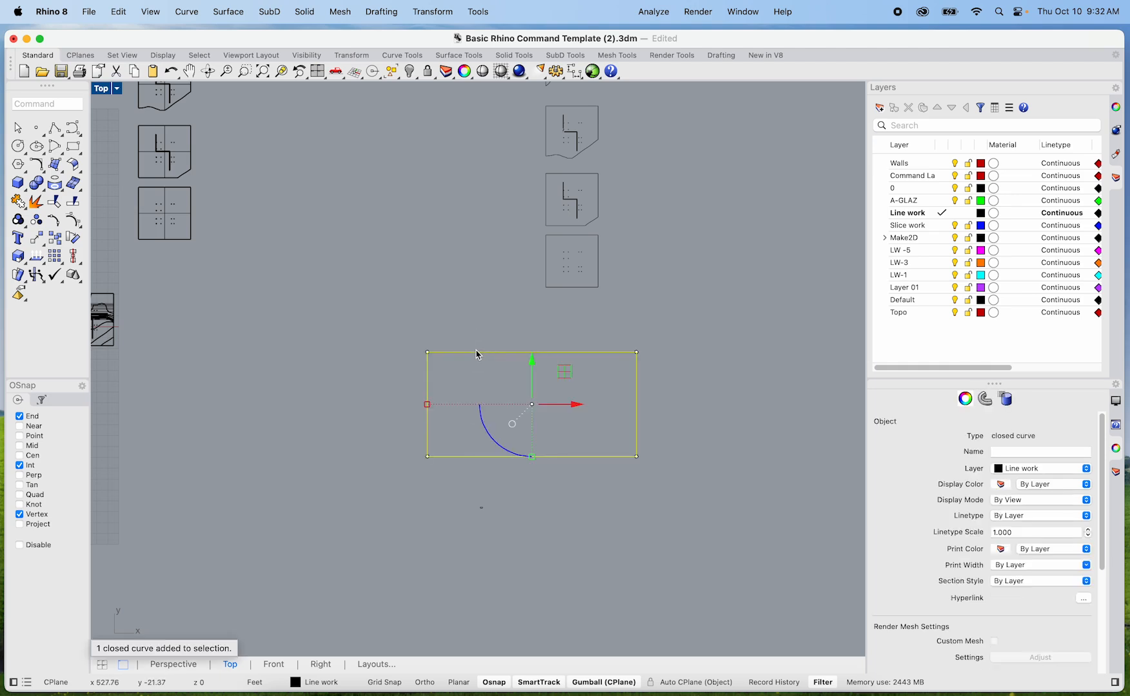
scroll(475, 361, down, 5)
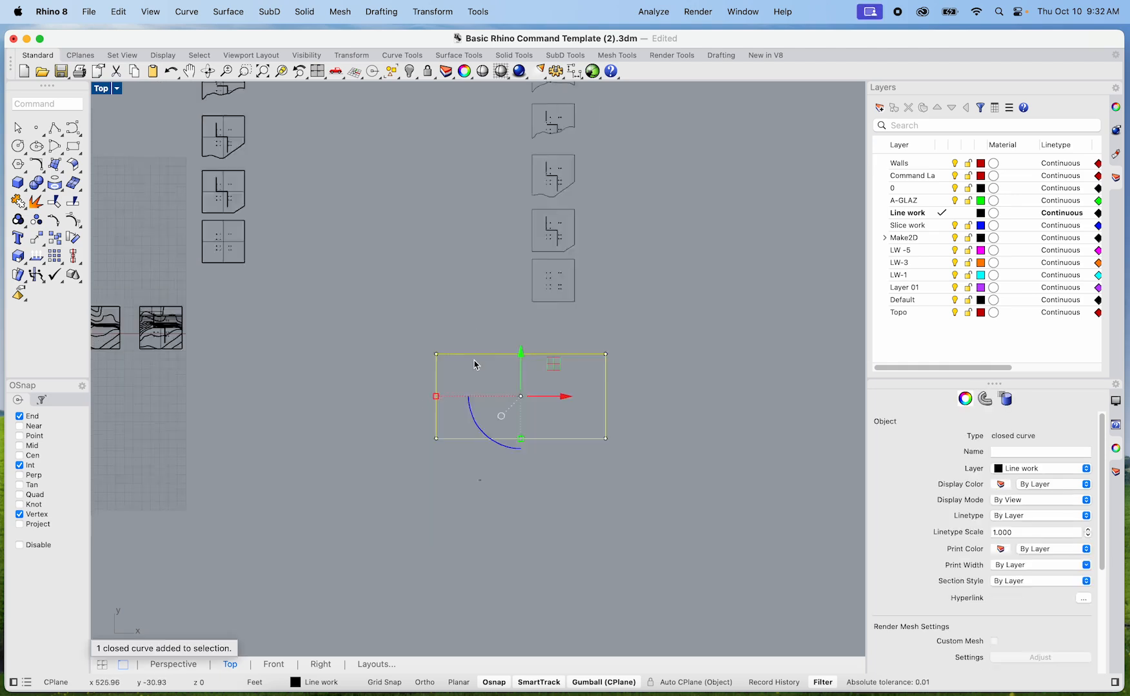
click(582, 358)
scroll(519, 326, up, 8)
right_drag(573, 315, 578, 391)
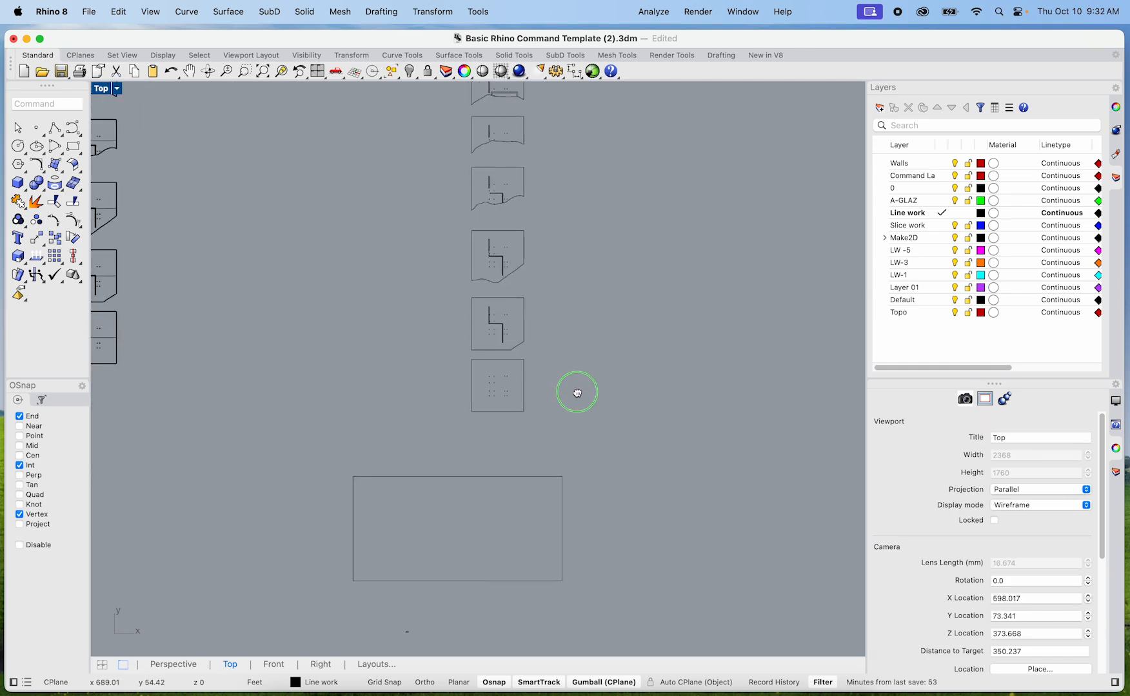
scroll(512, 408, down, 6)
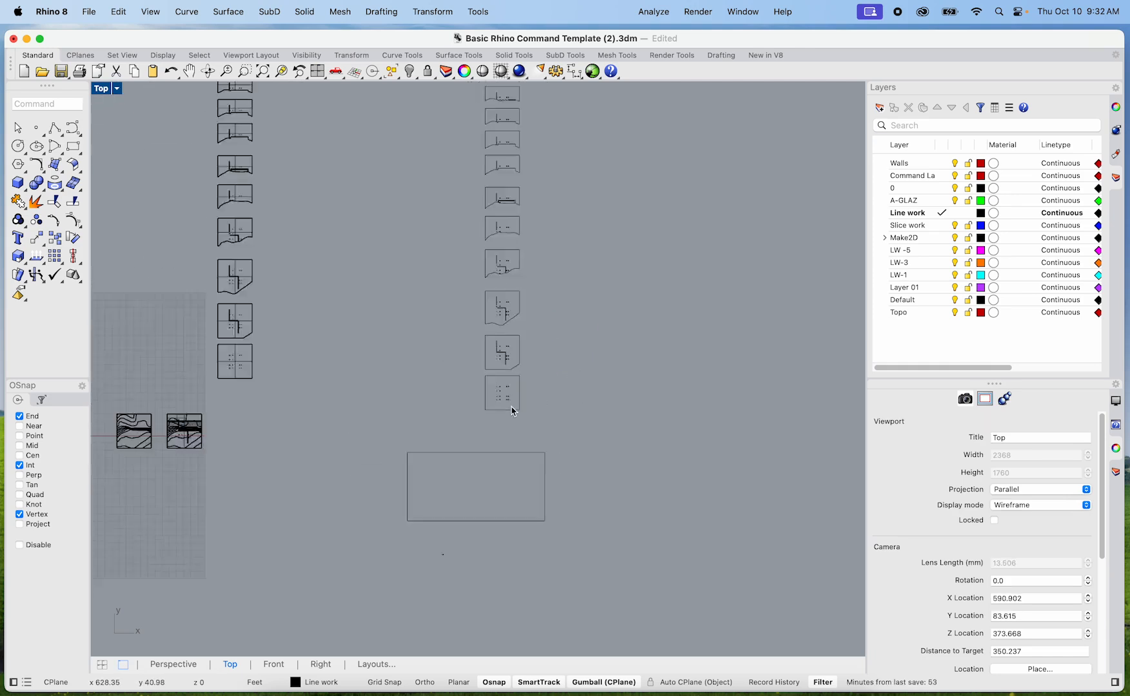
scroll(490, 374, up, 8)
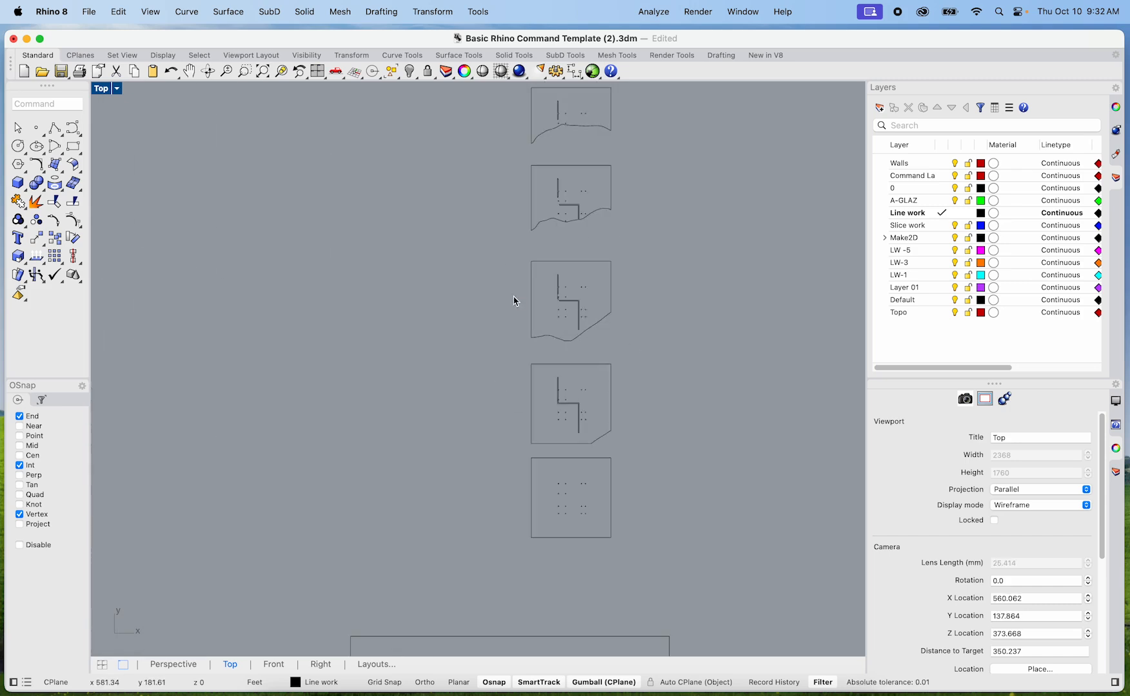
Step: Check how the large horizontal rectangle lies relative to the columns of 2D layer drawings
scroll(516, 313, down, 4)
scroll(449, 469, up, 4)
click(497, 372)
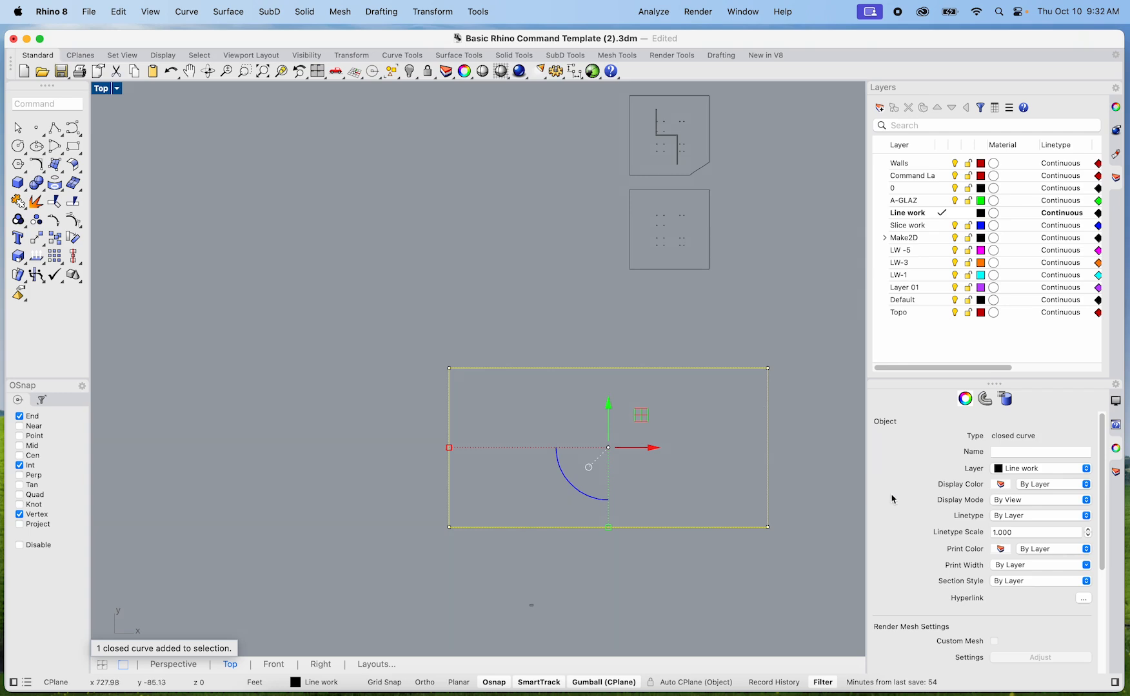
click(670, 365)
scroll(644, 348, up, 3)
scroll(602, 341, down, 3)
scroll(594, 356, down, 6)
scroll(580, 361, up, 2)
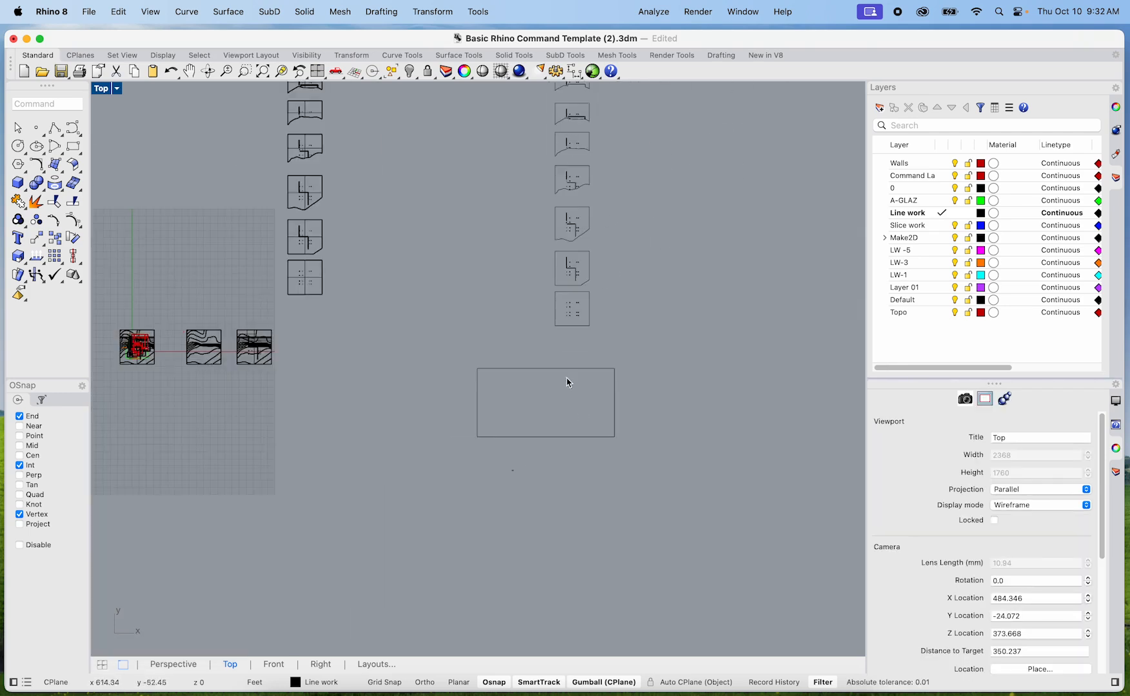
Step: Copy the large sheet rectangle twice to the right, making an evenly spaced row of three sheets
click(562, 370)
text(c)
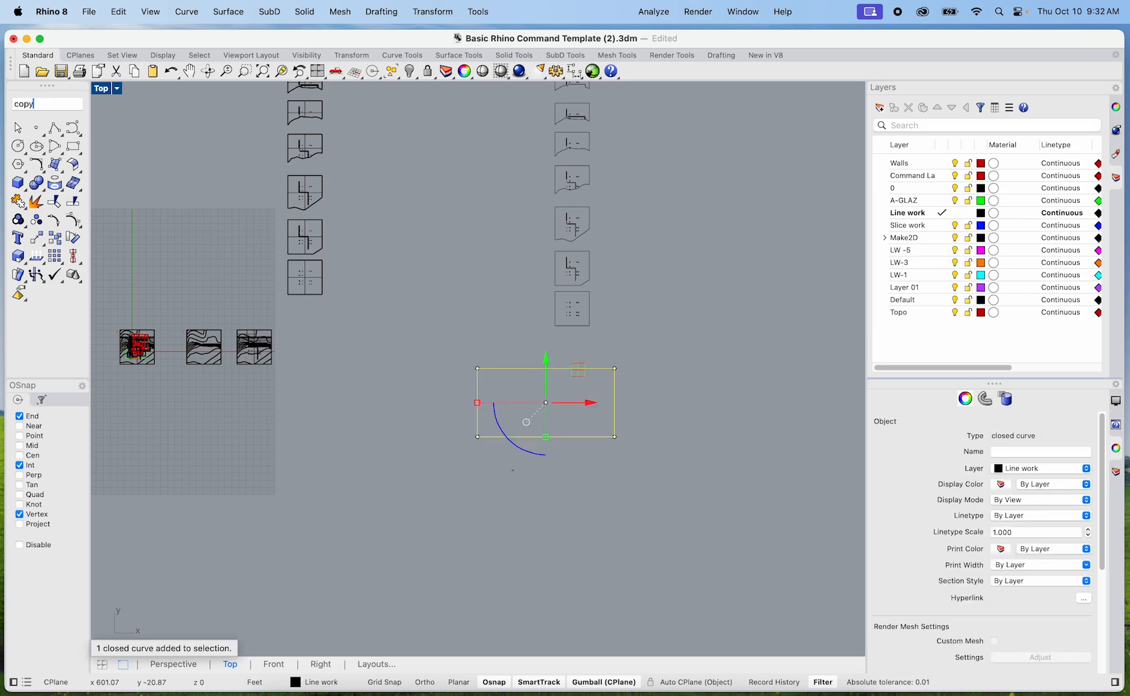
text(opy)
key(Return)
click(571, 484)
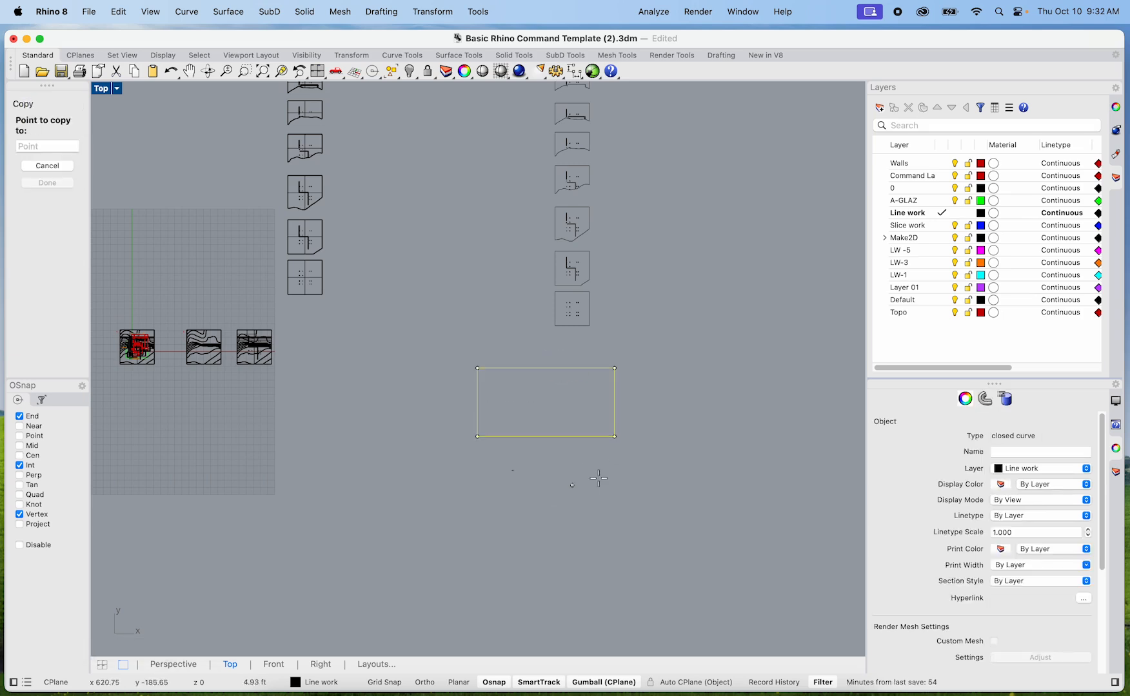
click(731, 471)
scroll(731, 472, right, 5)
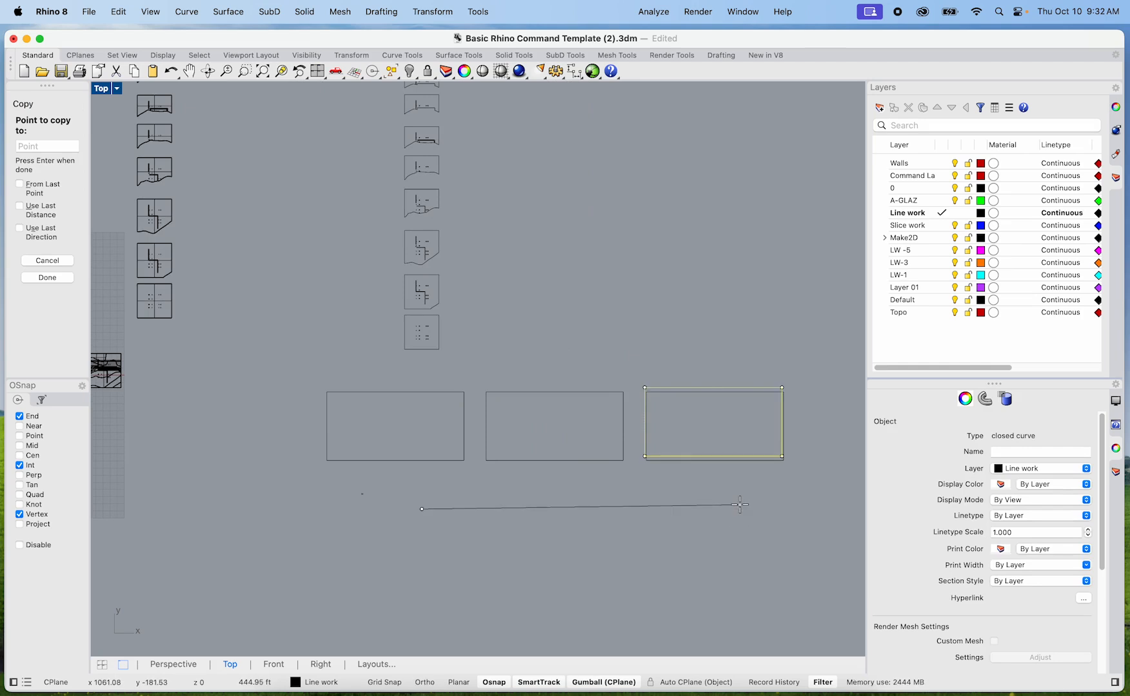
key(Return)
Step: Ungroup all the curves in the column of 2D layer drawings above the sheet rectangles
scroll(549, 378, up, 5)
scroll(549, 378, left, 3)
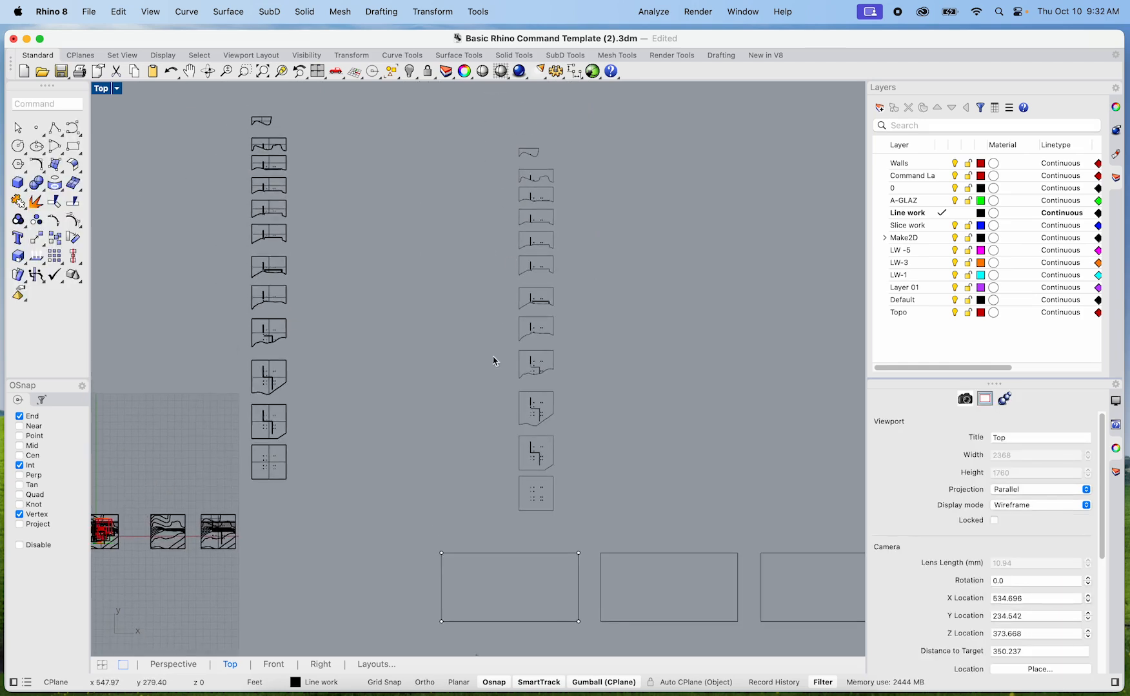
scroll(577, 452, up, 10)
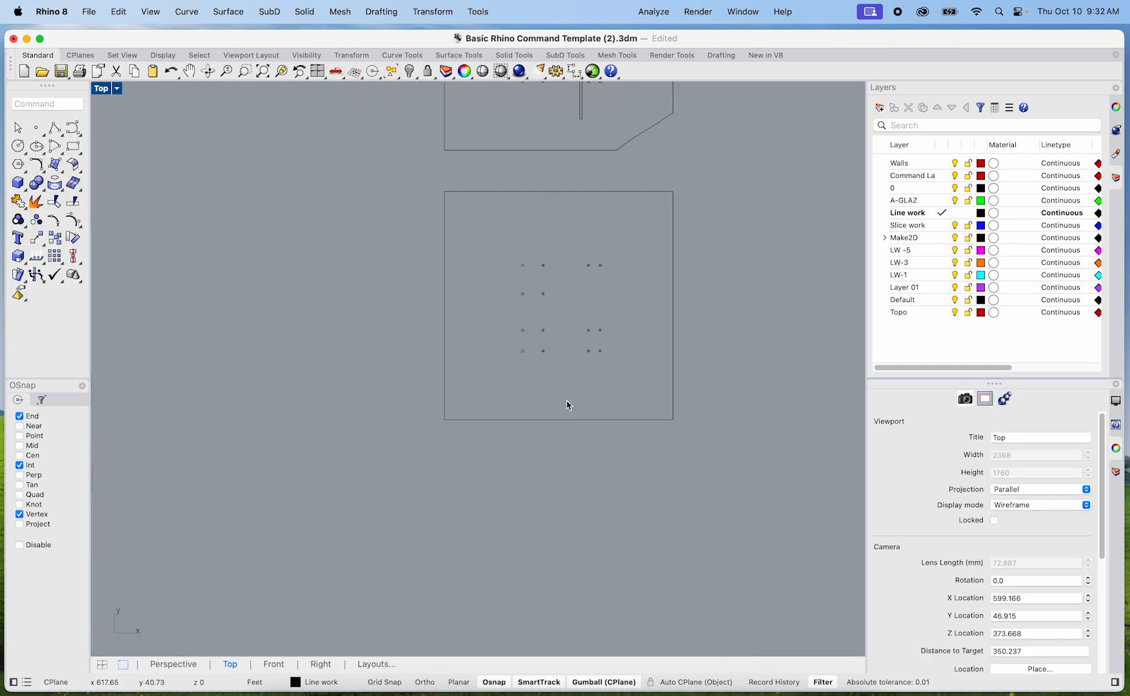
click(570, 419)
scroll(532, 411, down, 10)
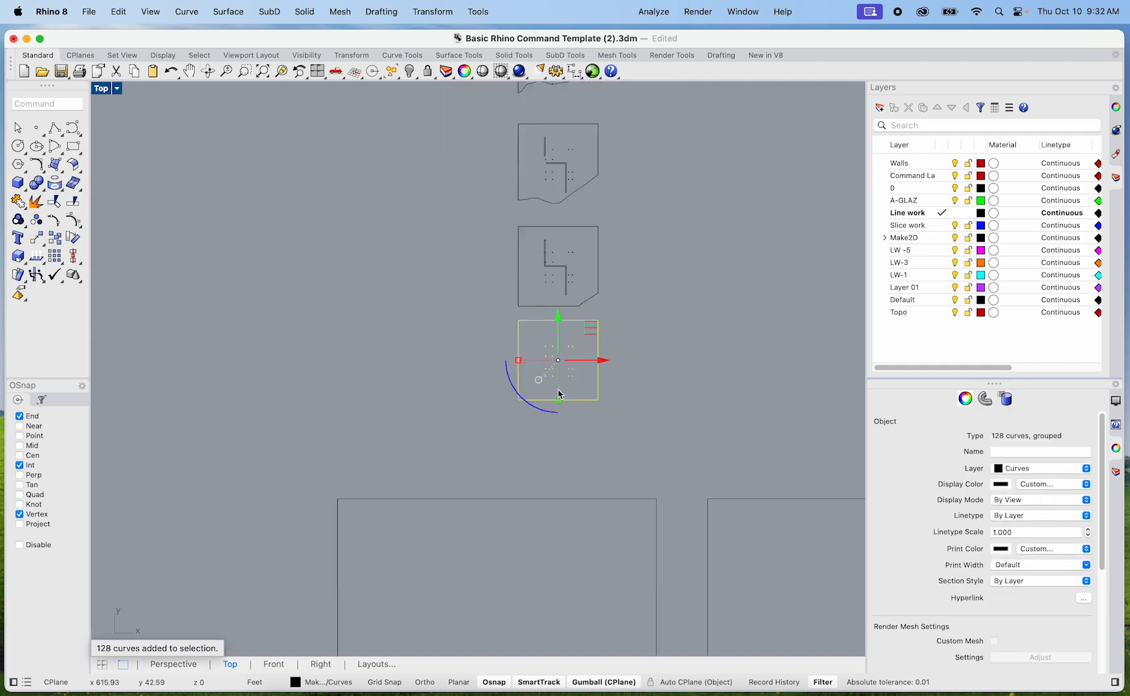
click(632, 388)
drag(630, 405, 509, 127)
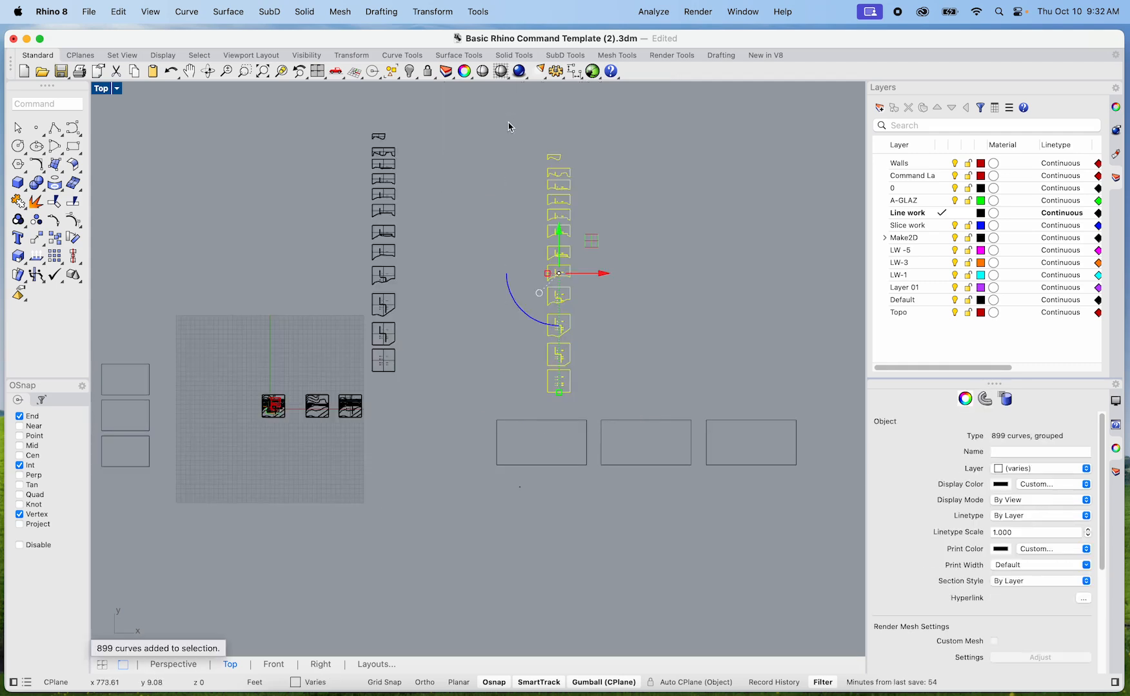
text(Ungroup)
key(Return)
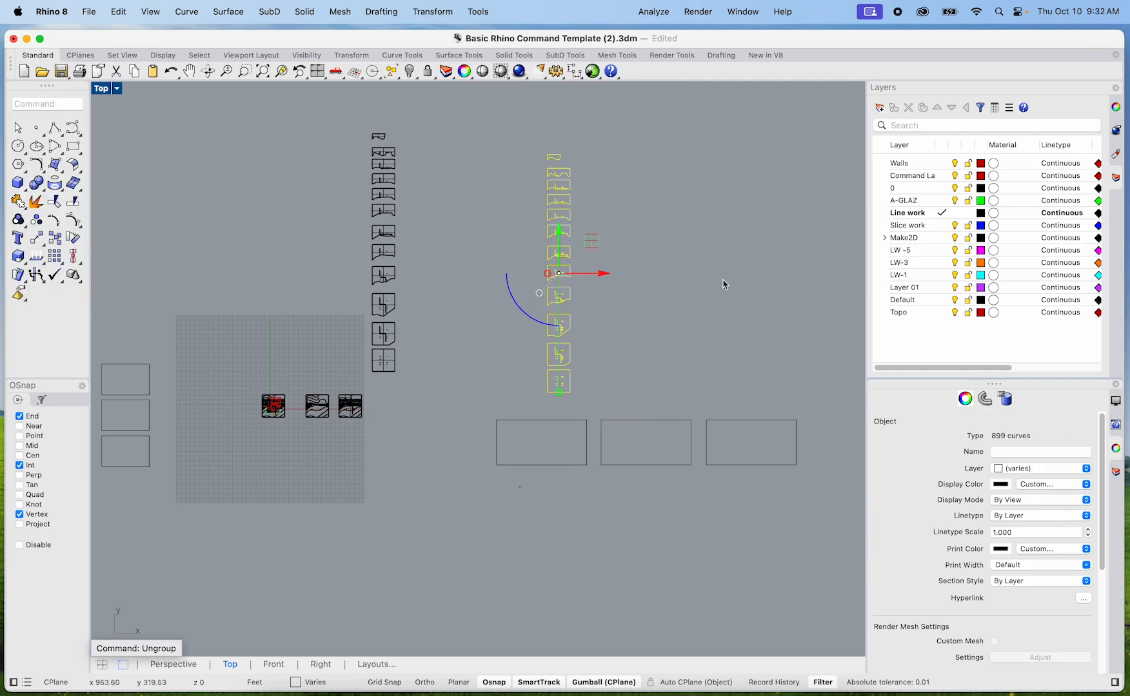
Step: Try moving the right edge and upper-right holes of the lowest square layer drawing upward, and undo the move
click(714, 255)
scroll(560, 388, up, 6)
click(516, 366)
scroll(513, 359, up, 5)
drag(613, 479, 247, 202)
scroll(386, 254, up, 5)
scroll(524, 413, up, 5)
scroll(531, 400, down, 6)
click(750, 410)
drag(833, 417, 631, 312)
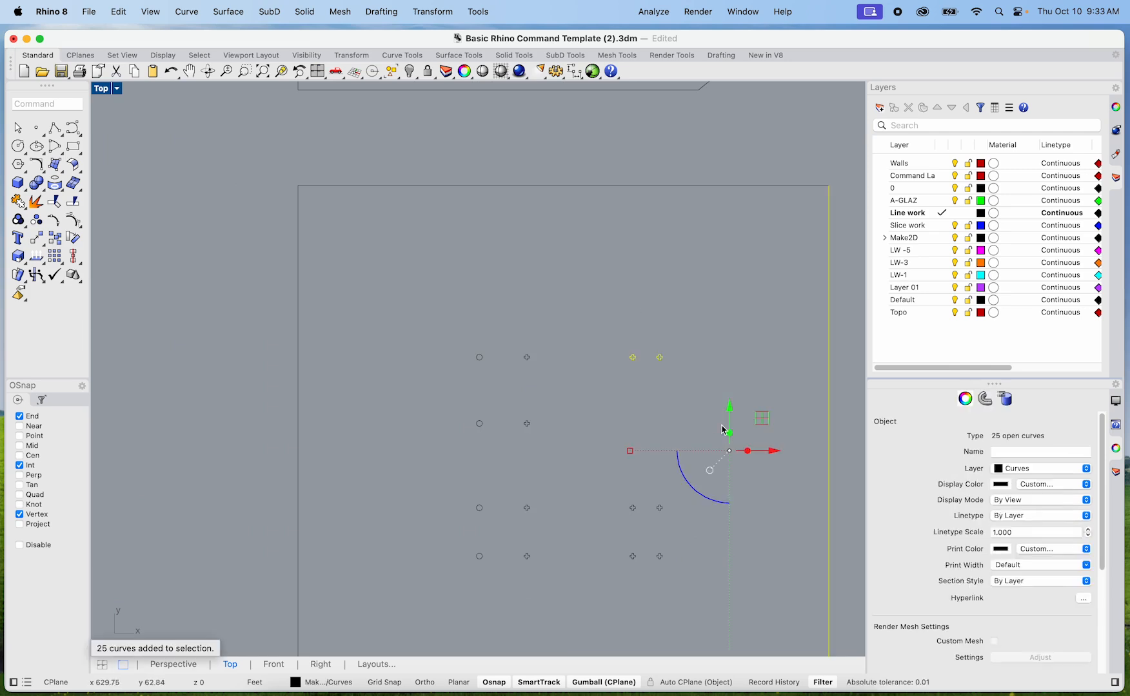
drag(733, 413, 737, 367)
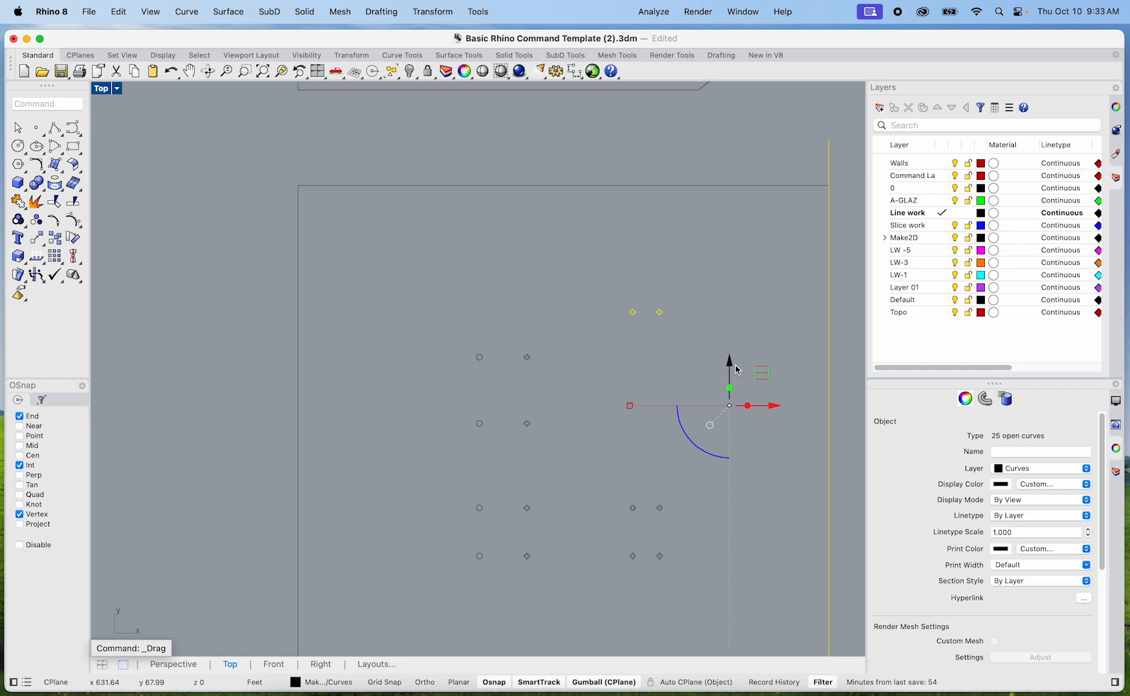
key(super+z)
click(734, 322)
Step: Group all the curves of the lowest square layer drawing
scroll(732, 321, down, 9)
right_drag(728, 330, 686, 330)
drag(765, 503, 502, 271)
text(group)
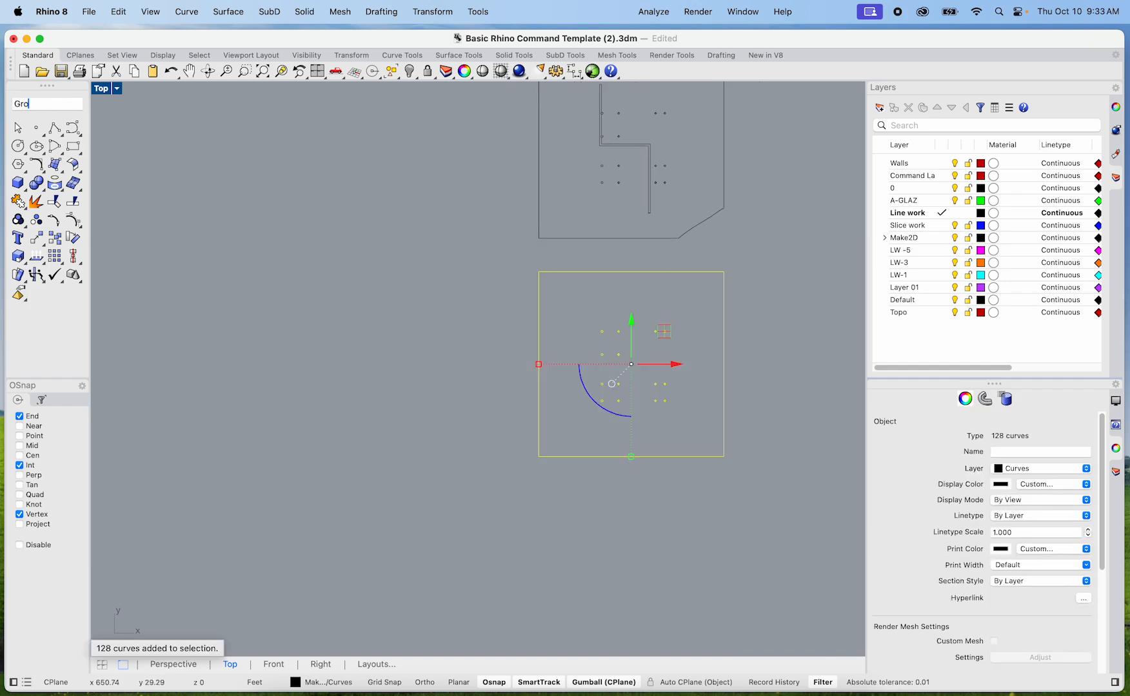
key(Return)
click(812, 396)
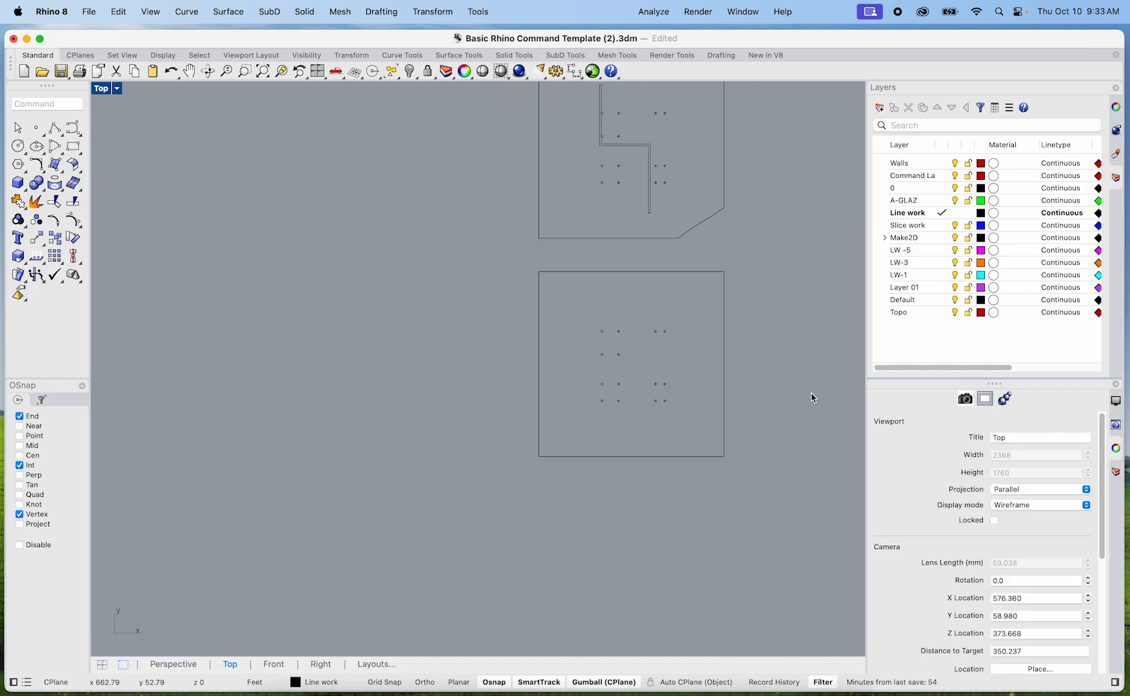
Step: Move the grouped square layer drawing by its top-left corner onto the top-left corner of the first sheet rectangle
click(691, 459)
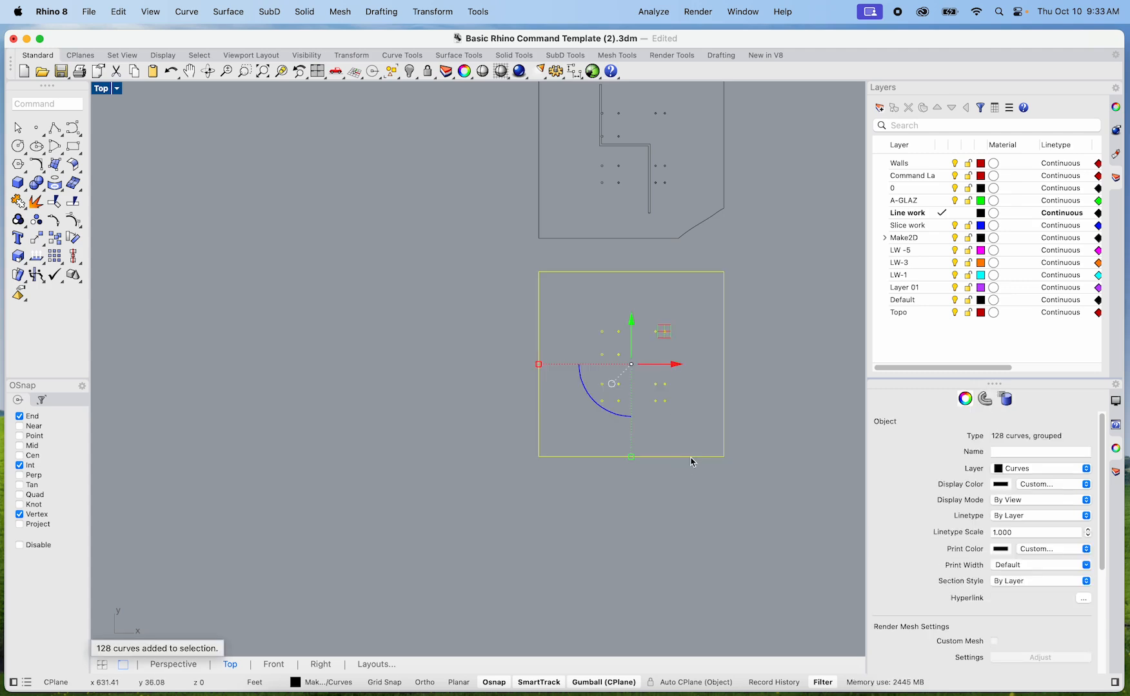
text(m)
key(Return)
click(536, 271)
scroll(462, 404, down, 3)
scroll(429, 434, up, 5)
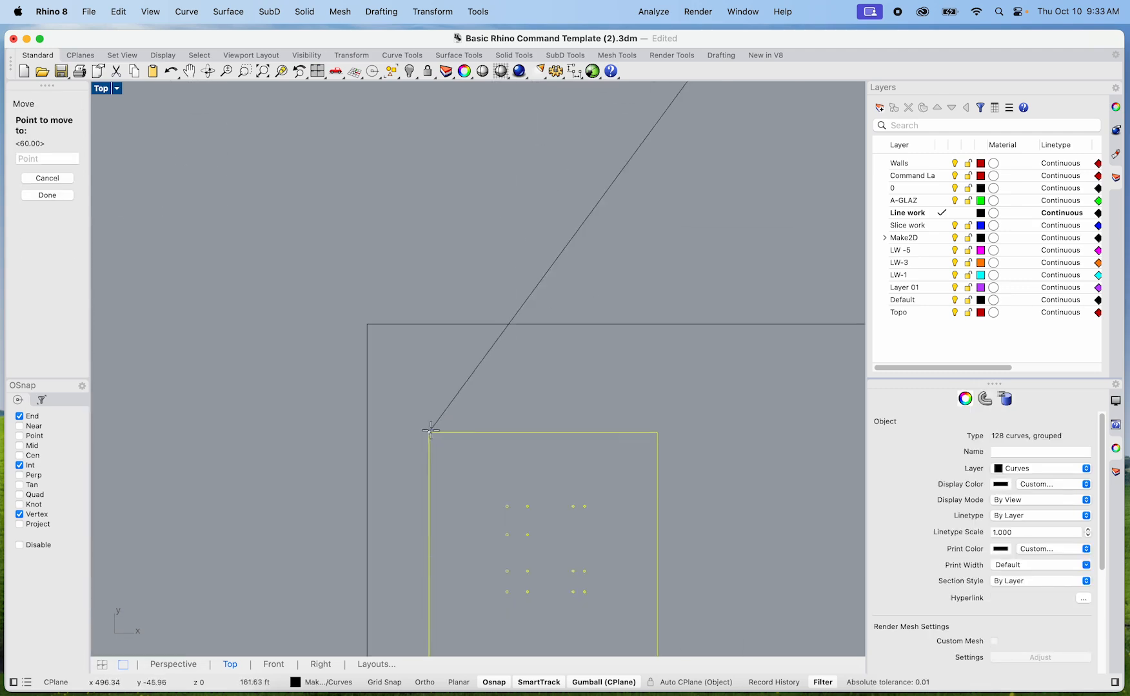
click(378, 331)
scroll(379, 330, down, 4)
key(Escape)
scroll(418, 503, up, 6)
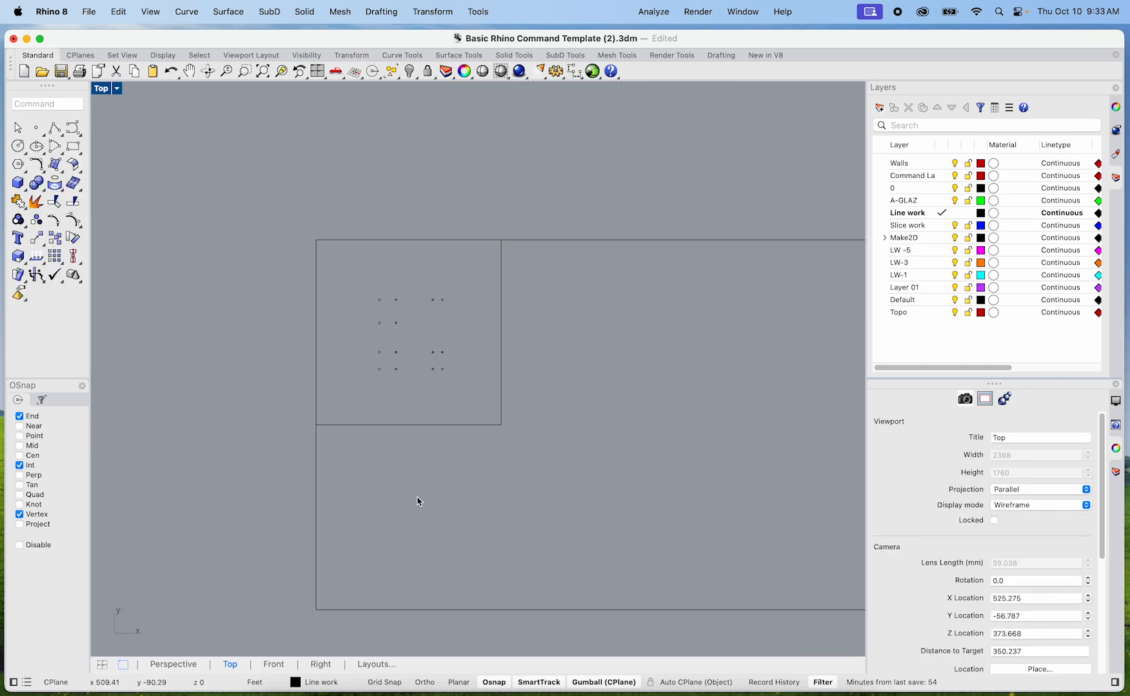
Step: Move the layer drawing with the cut-off lower-right corner directly beneath the square one on the first sheet, sharing its left edge
scroll(566, 368, down, 12)
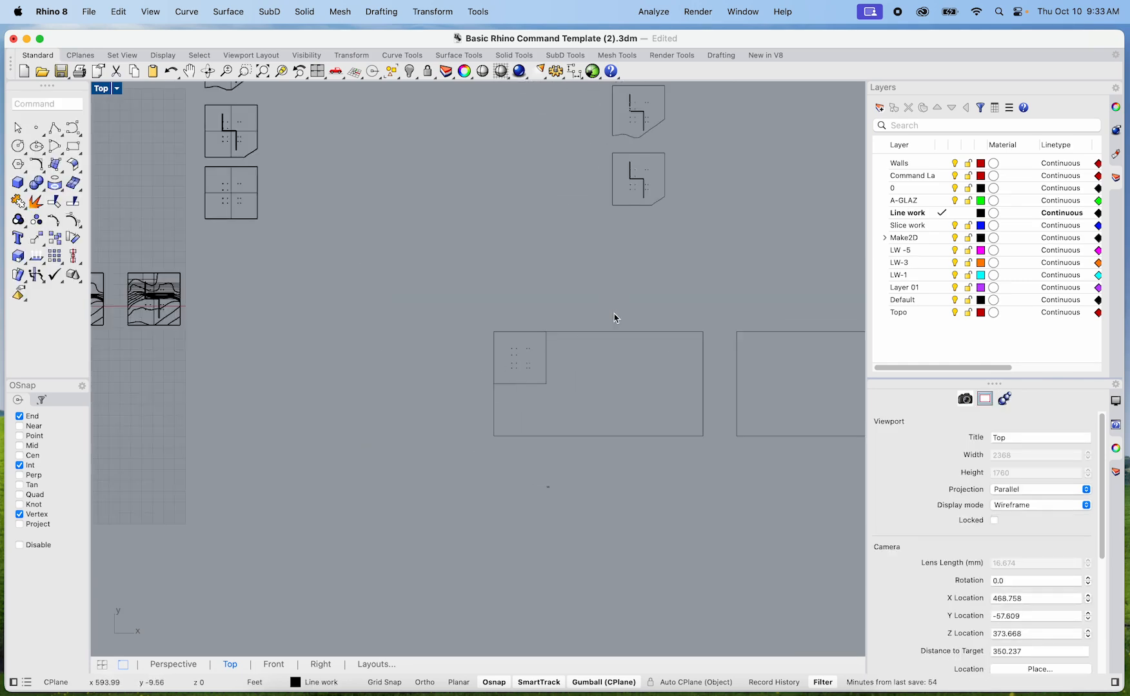
right_drag(704, 237, 681, 322)
scroll(664, 322, up, 5)
drag(626, 351, 454, 195)
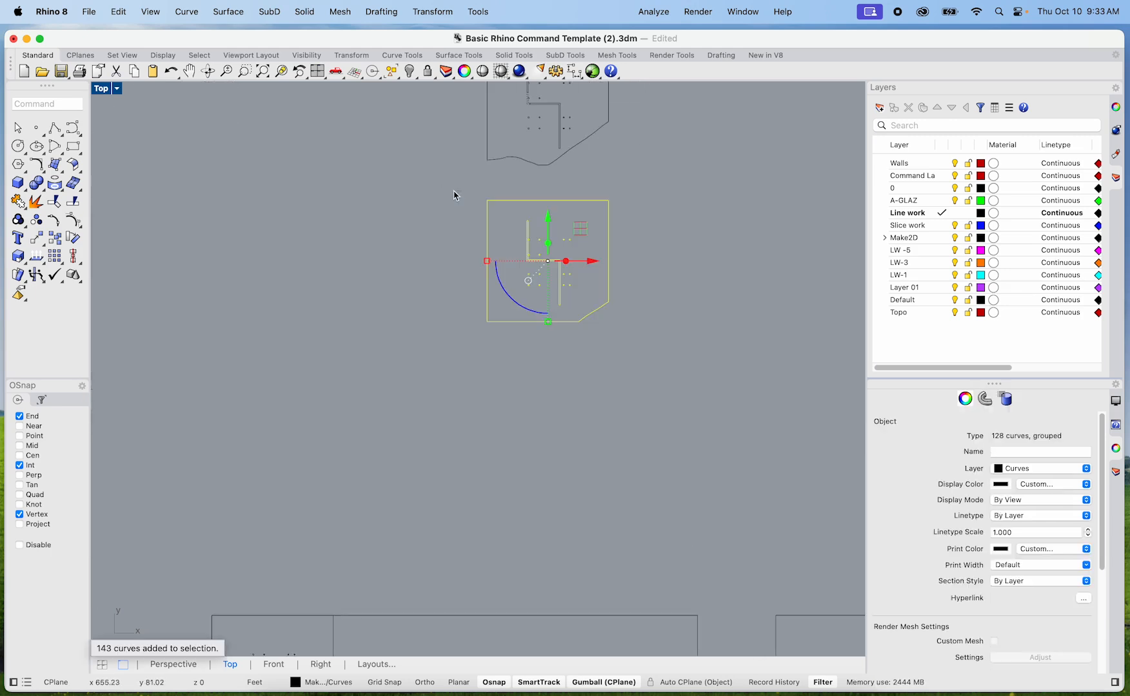
text(m)
key(Return)
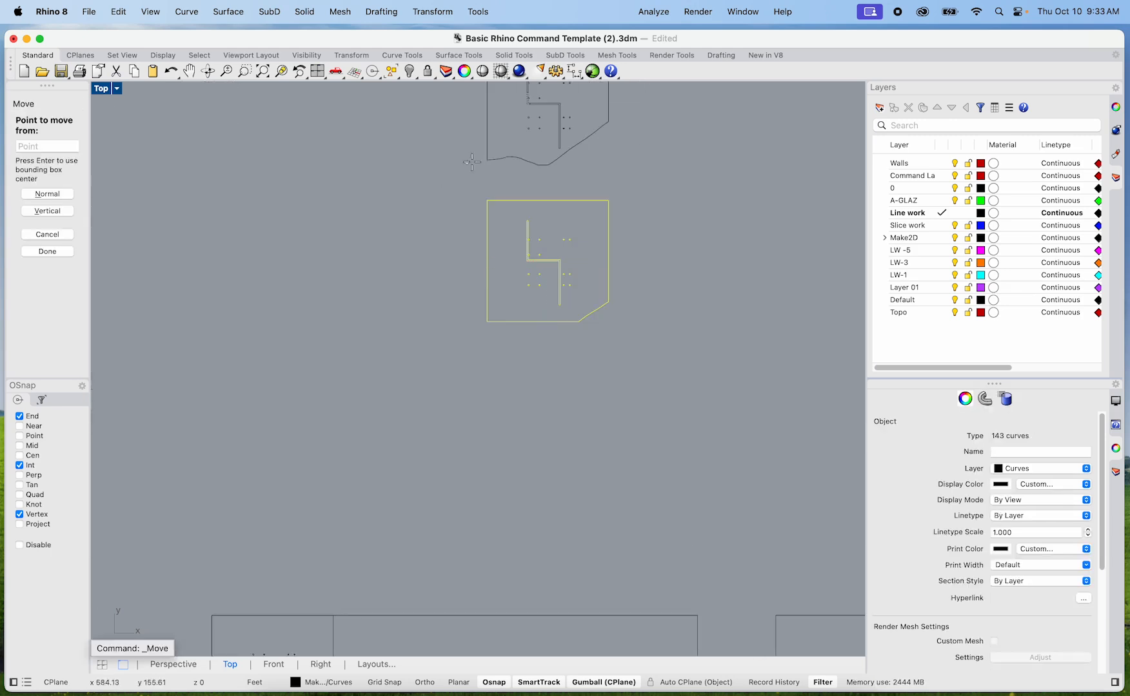
click(487, 199)
scroll(426, 299, down, 12)
right_drag(416, 323, 428, 272)
scroll(399, 357, up, 18)
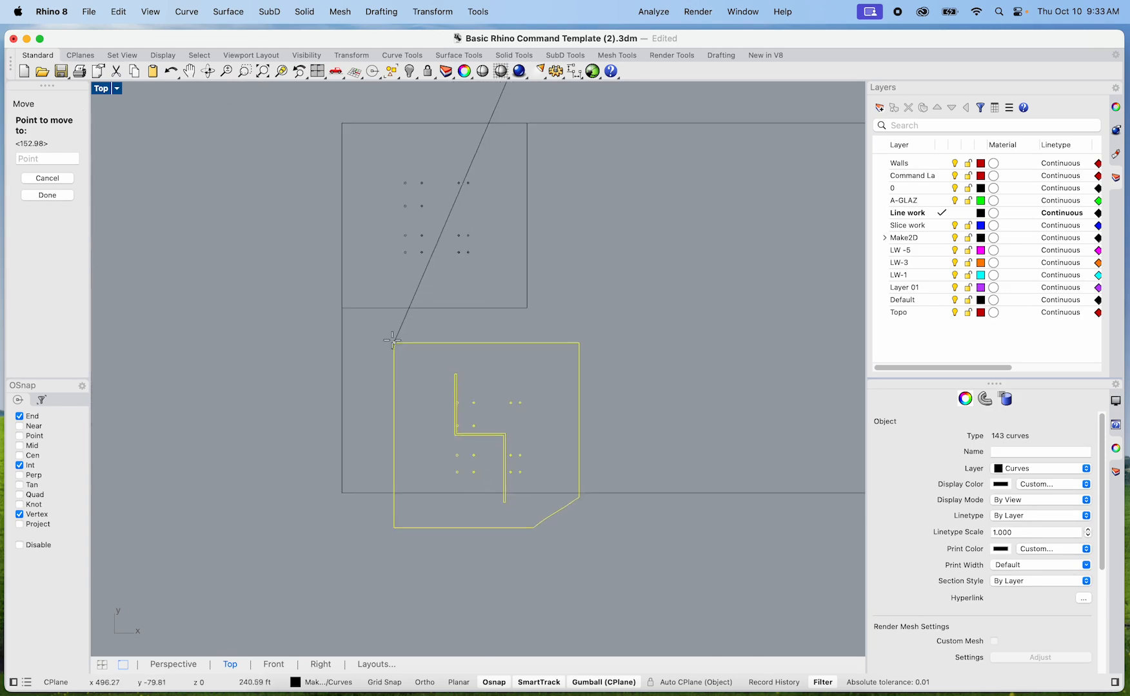
click(303, 284)
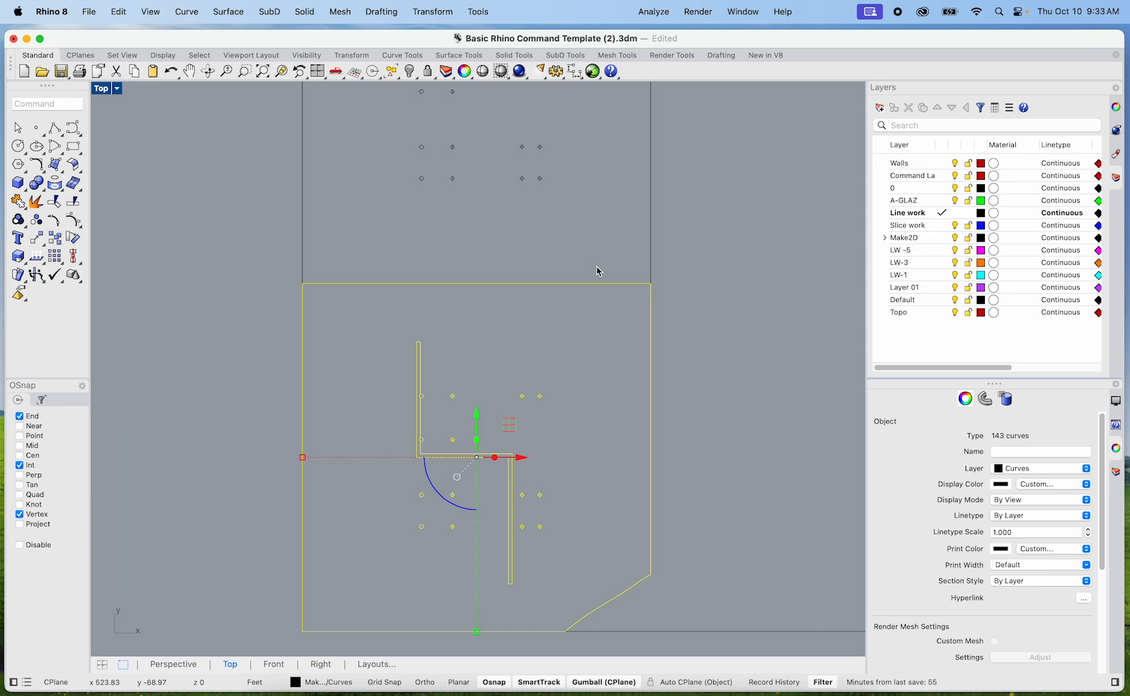
Step: Move the next layer drawing with the wavy lower edge beside the square one, flush with the first sheet's top edge
scroll(597, 272, down, 5)
scroll(664, 219, up, 10)
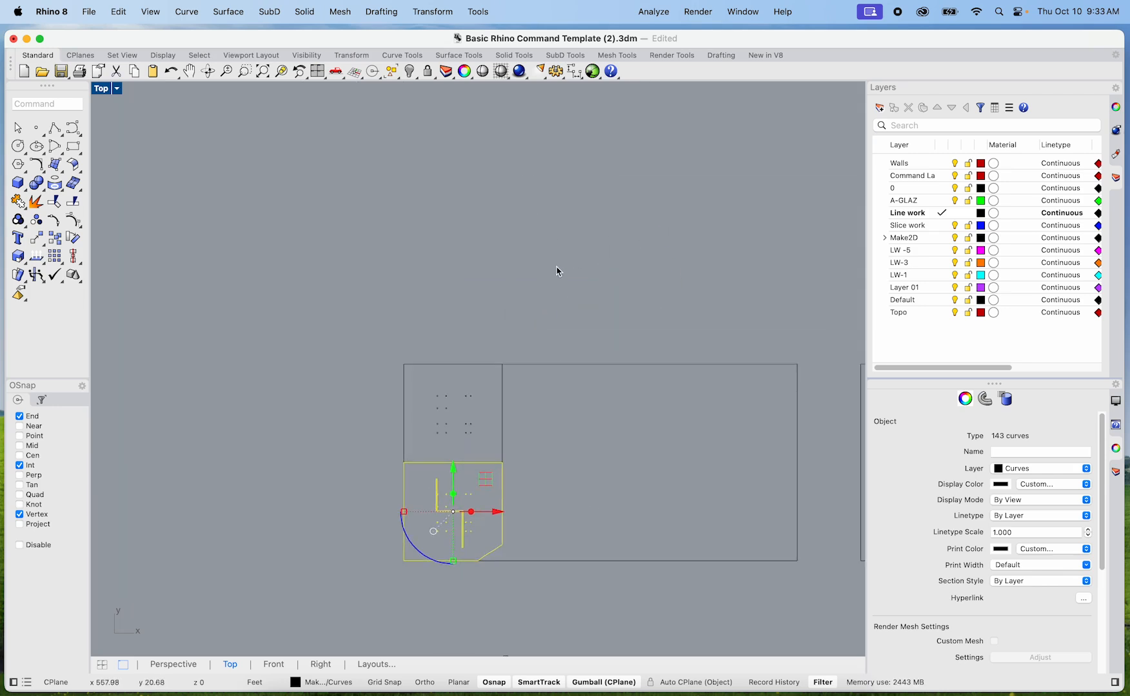
click(557, 271)
drag(596, 493, 338, 219)
text(m)
key(Return)
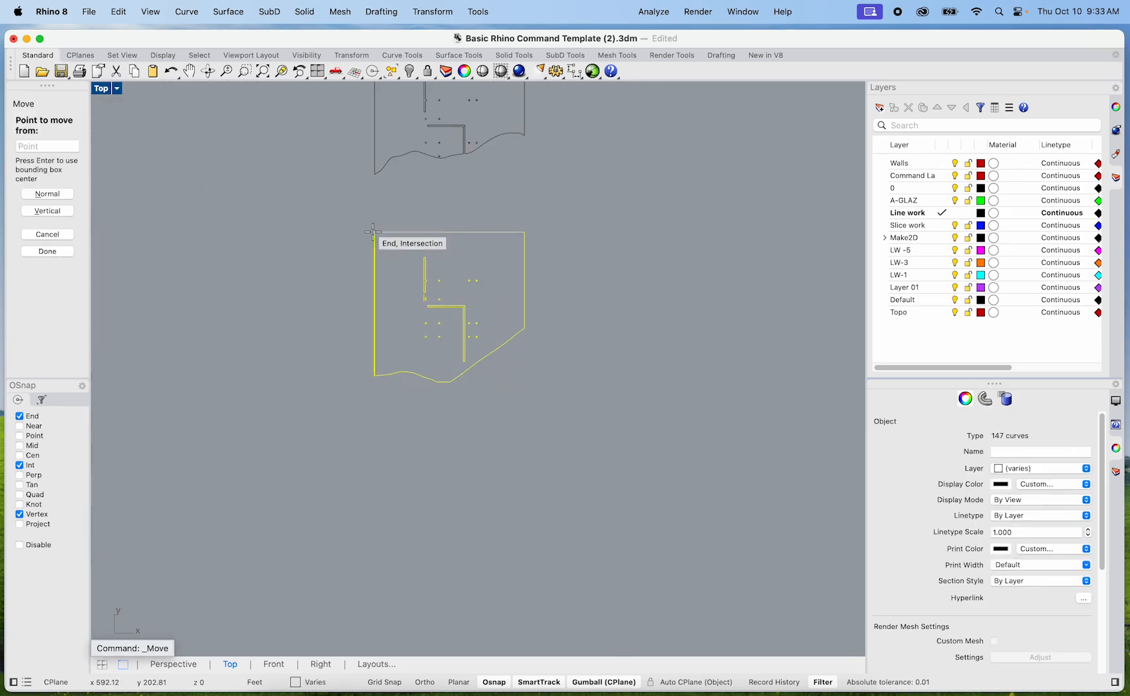
click(374, 232)
scroll(377, 271, down, 5)
scroll(400, 510, up, 5)
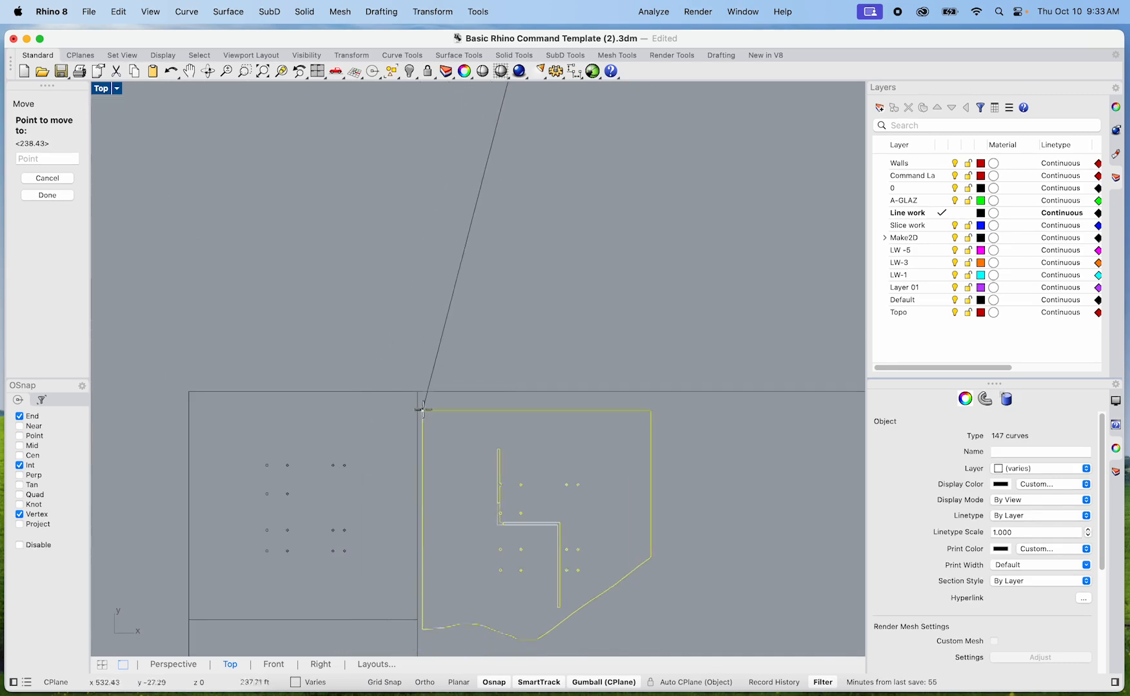
click(418, 398)
scroll(480, 359, down, 5)
scroll(479, 359, down, 8)
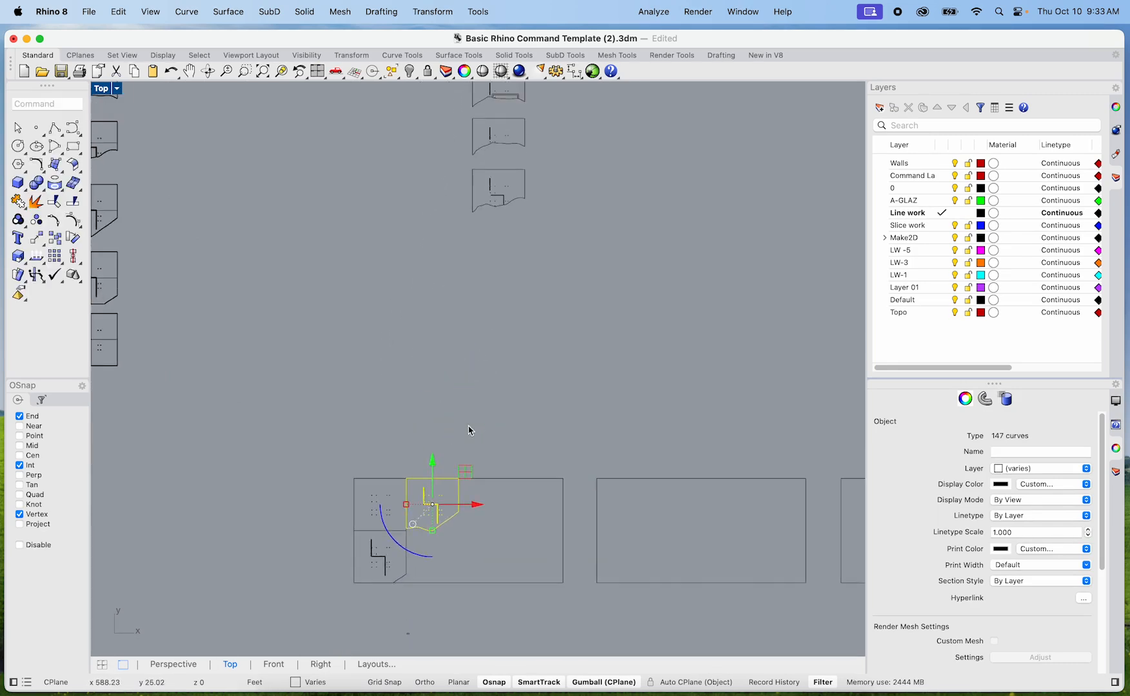
key(Escape)
right_drag(484, 356, 484, 356)
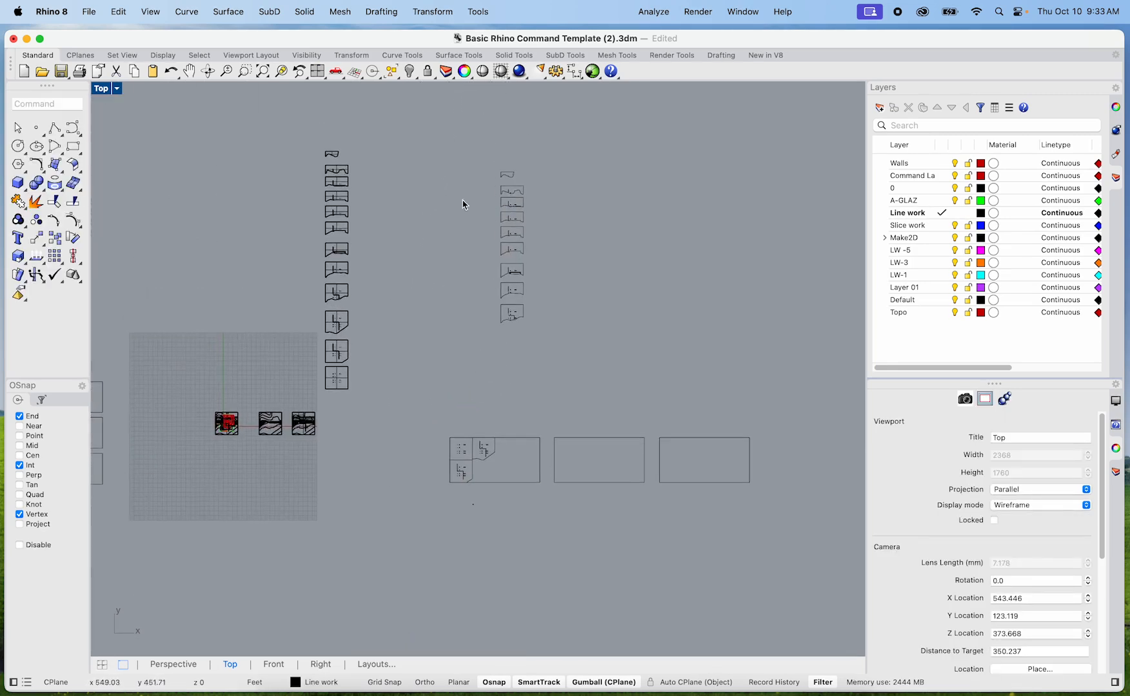
Step: Undo the moves of the three layer drawings placed on the first sheet
key(super+z)
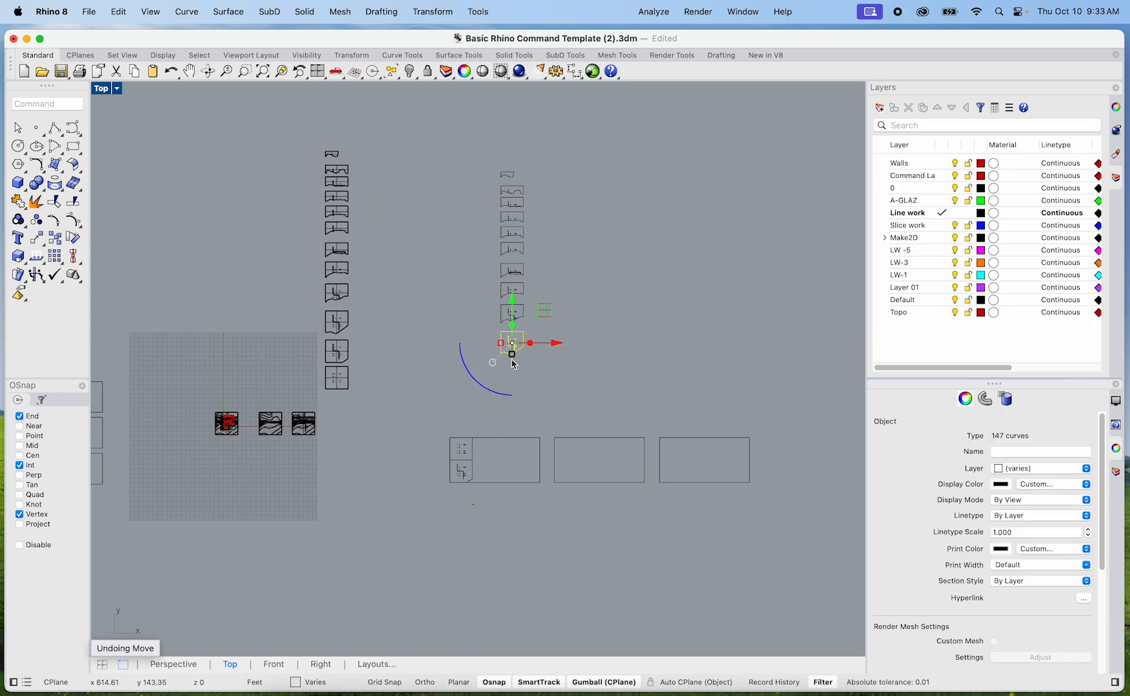
key(super+z)
scroll(525, 341, up, 5)
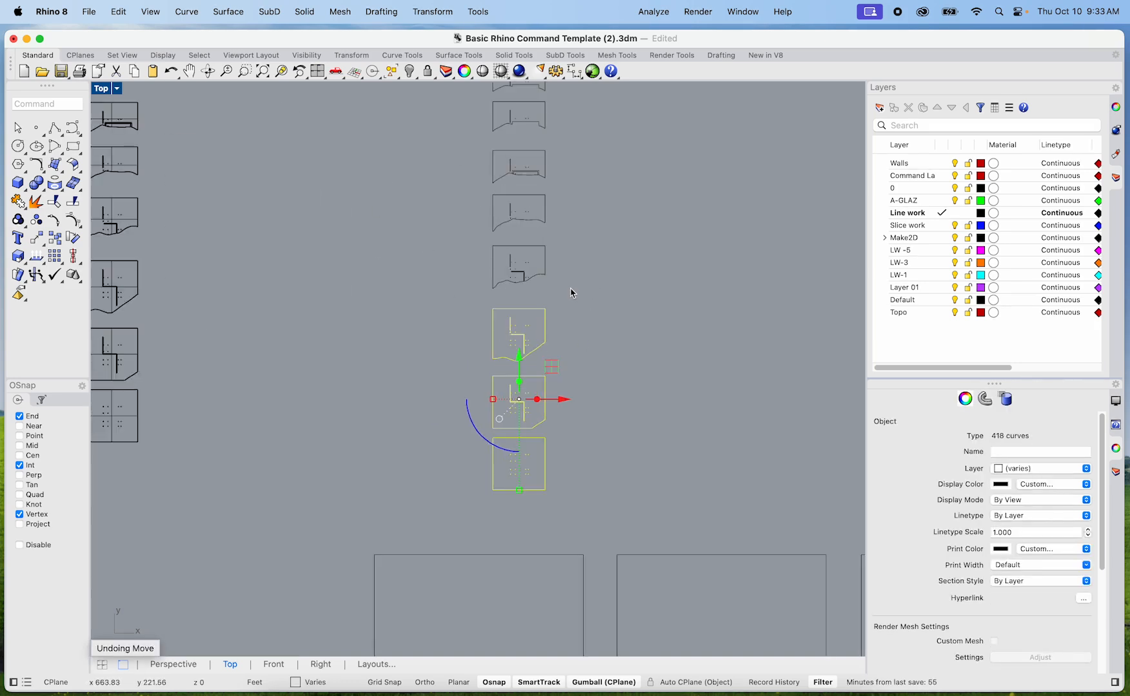
Step: Create a new layer named Cut below the Topo layer
right_click(920, 336)
click(925, 339)
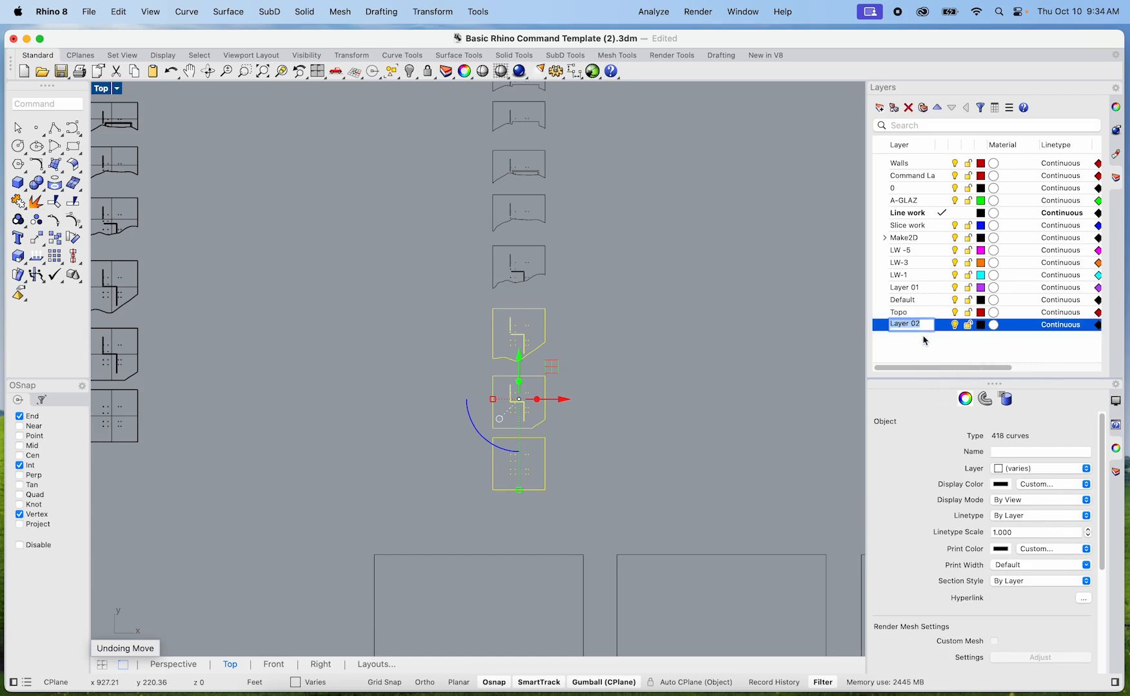
text(Cut)
click(945, 360)
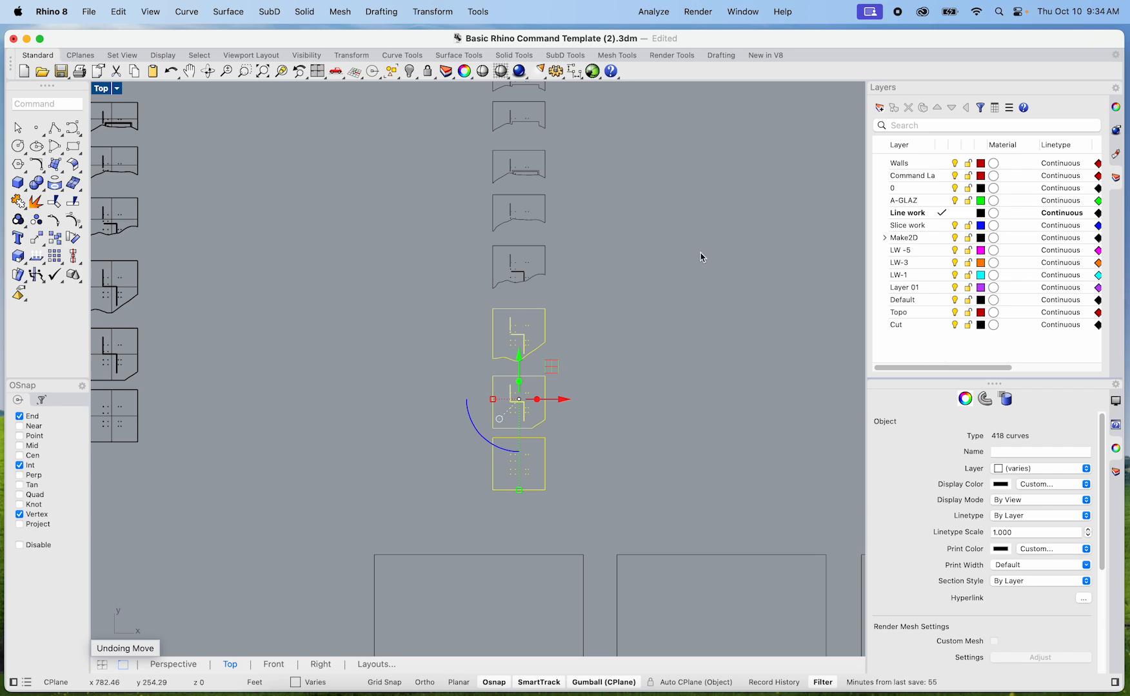
Step: Set the Cut layer's color to red
click(980, 325)
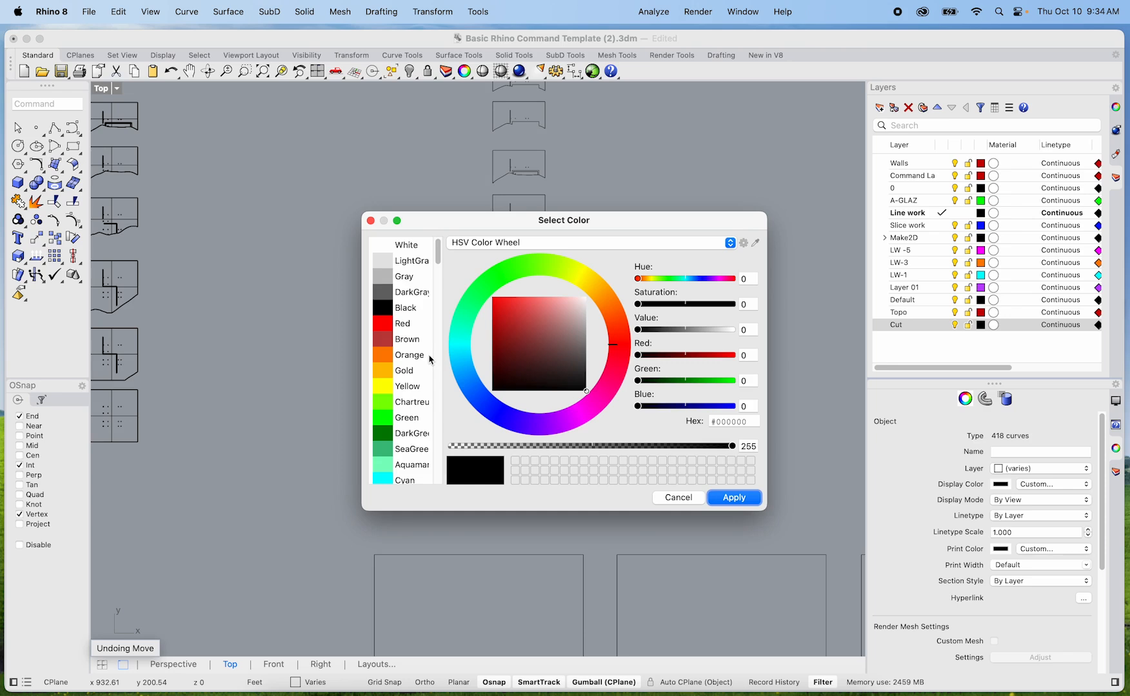
click(391, 324)
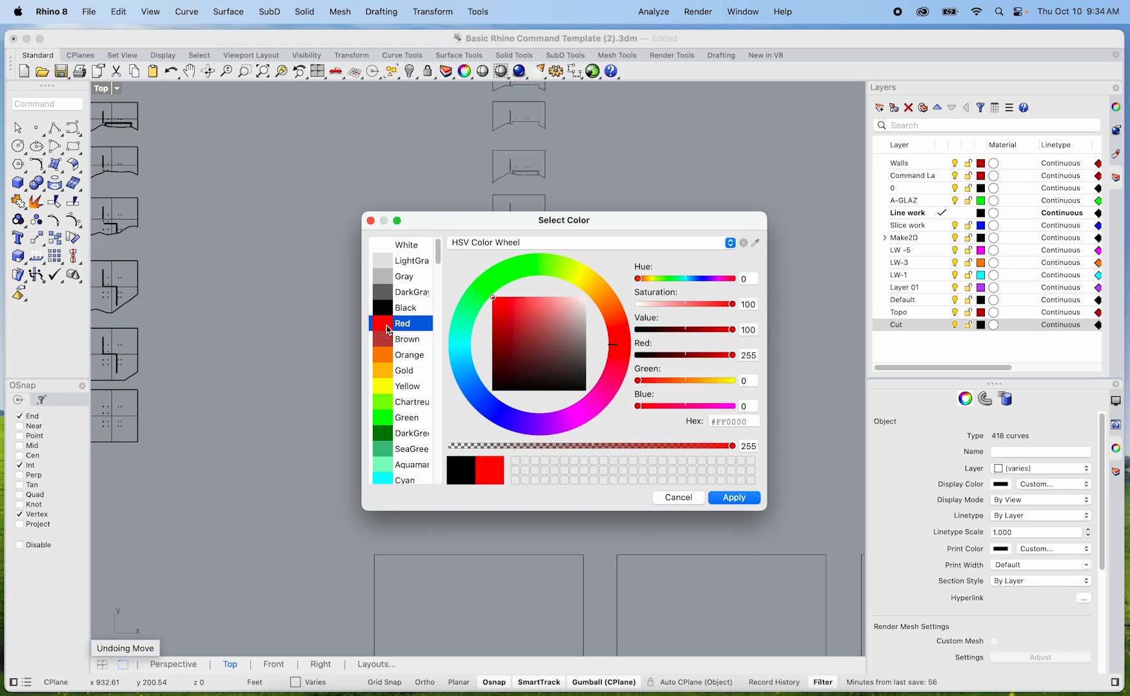
drag(504, 321, 515, 314)
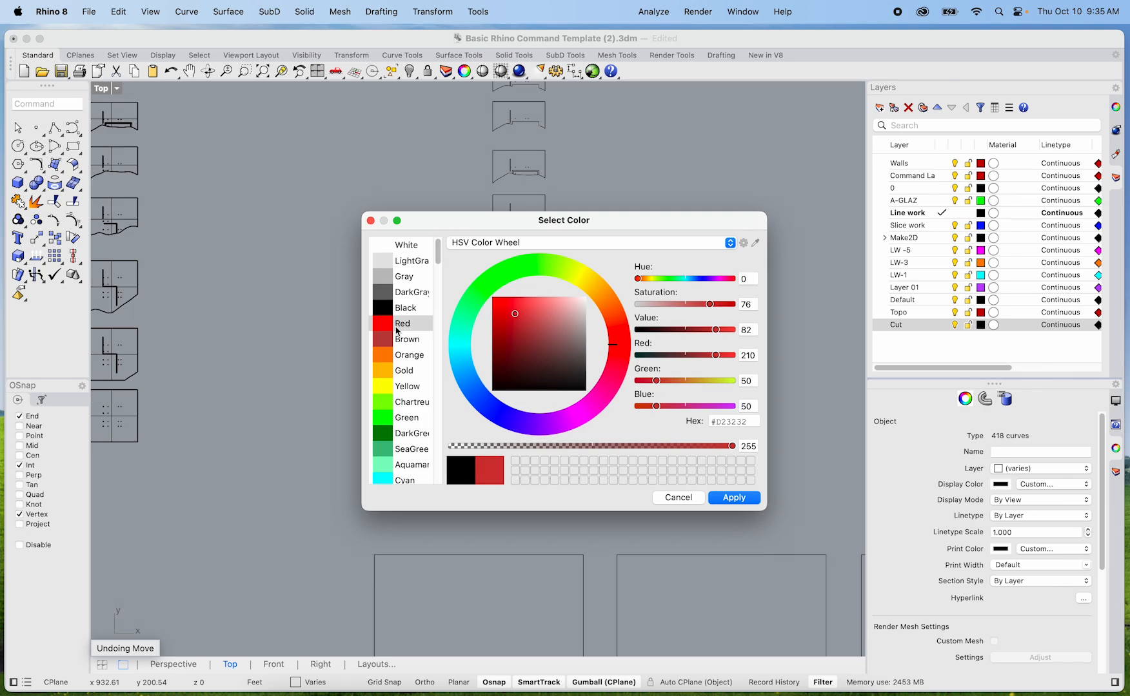
click(394, 329)
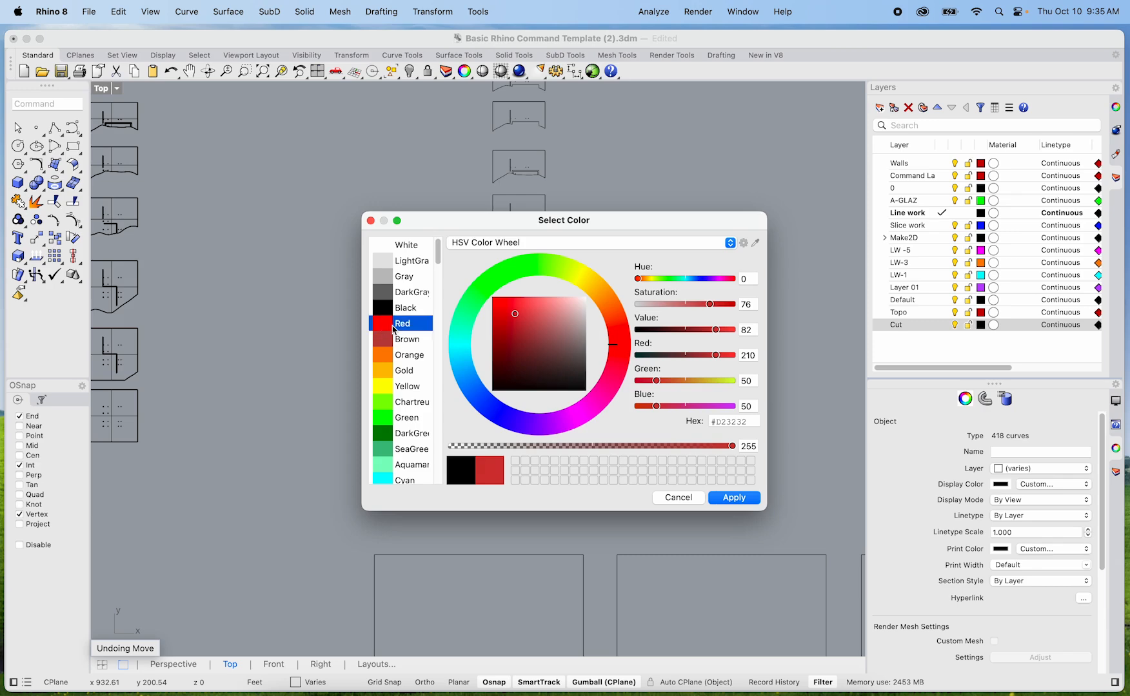
click(720, 499)
click(677, 475)
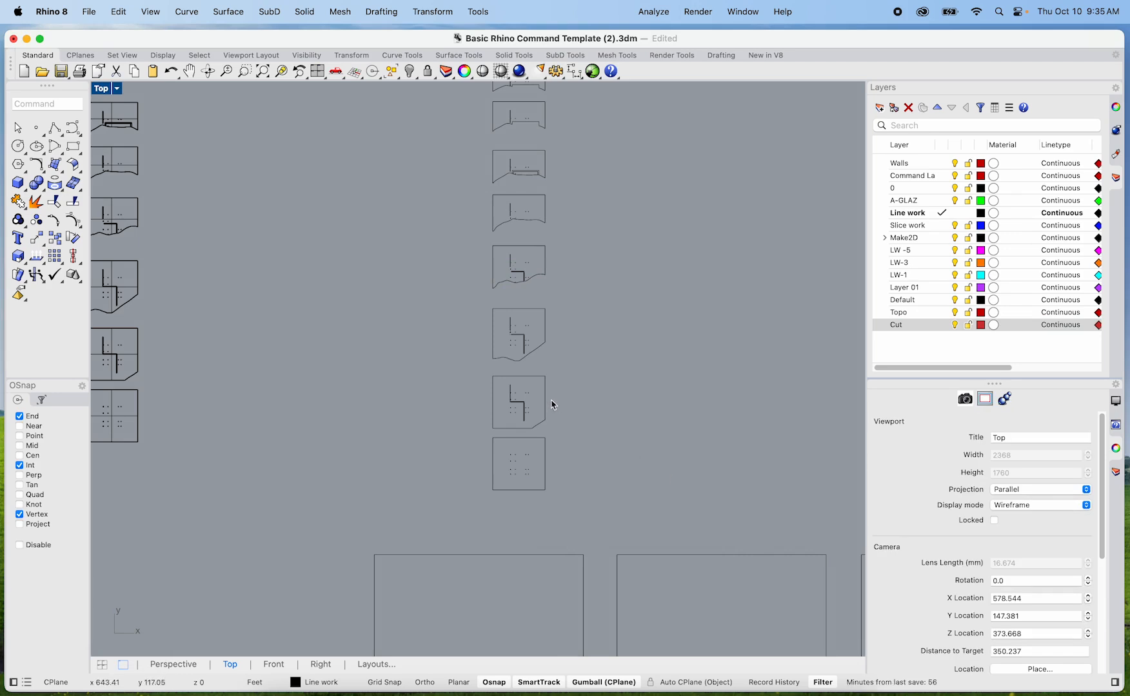
Step: Reassign all the curves in the column of layer drawings above the sheets to the Cut layer
scroll(689, 468, down, 3)
drag(642, 477, 539, 171)
right_click(911, 327)
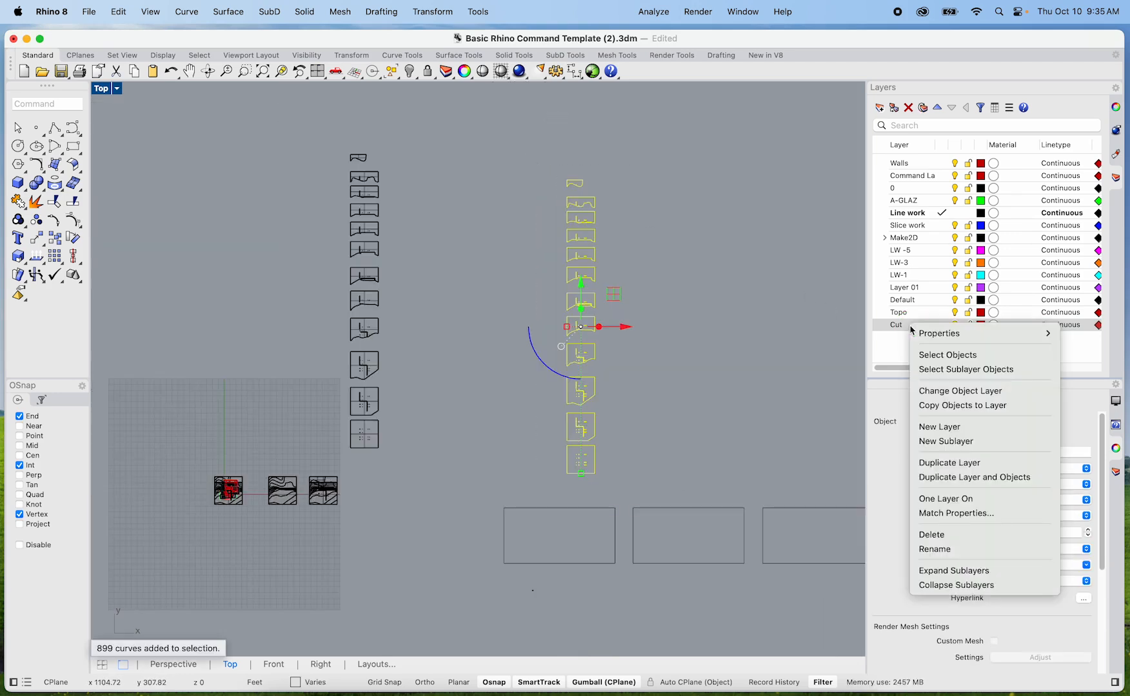
click(955, 391)
key(Escape)
scroll(585, 381, up, 5)
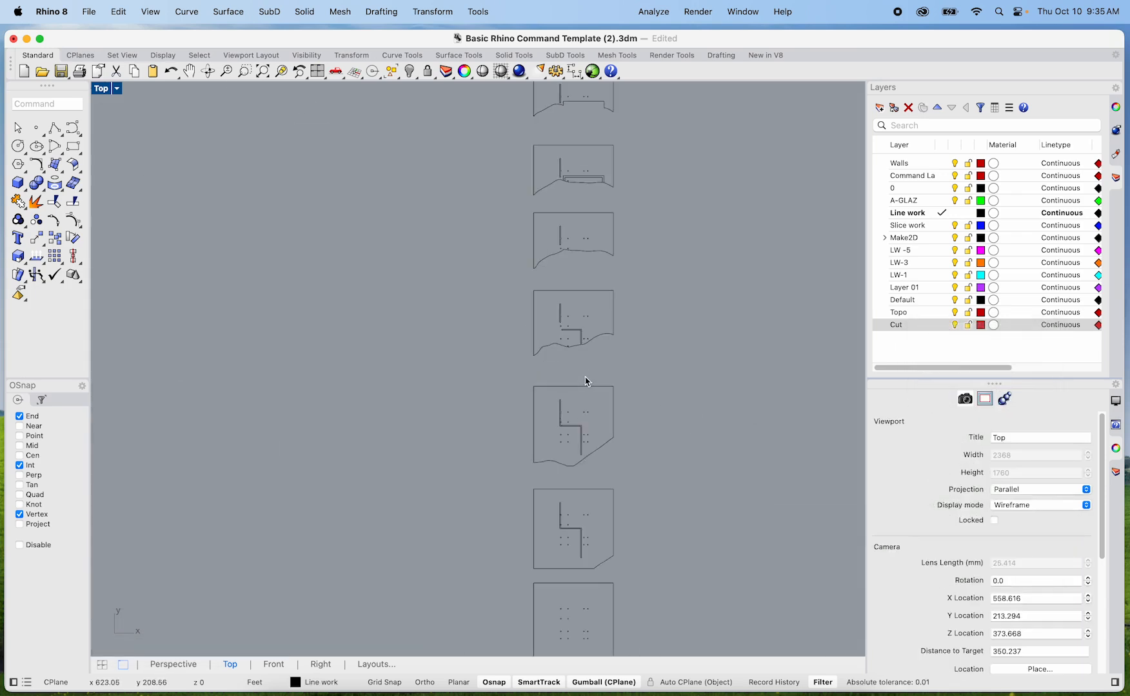
Step: Ungroup the whole column of layer drawings and try to explode their curves
scroll(592, 272, down, 5)
drag(625, 461, 509, 91)
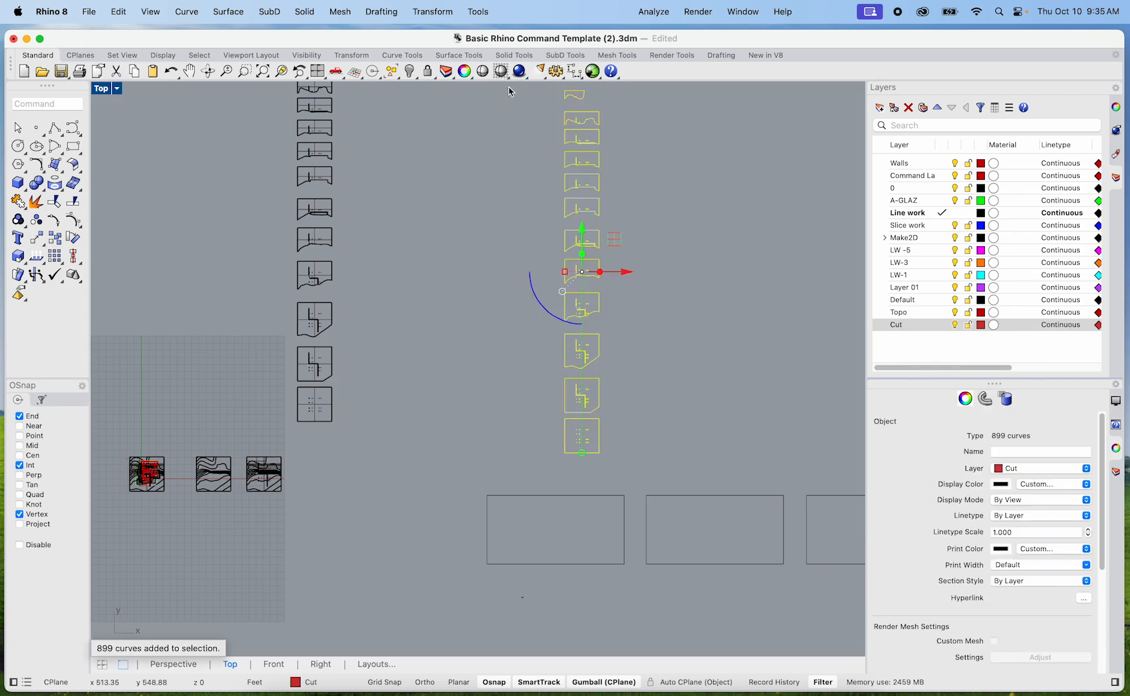
text(Ungroup)
key(Return)
text(Exp)
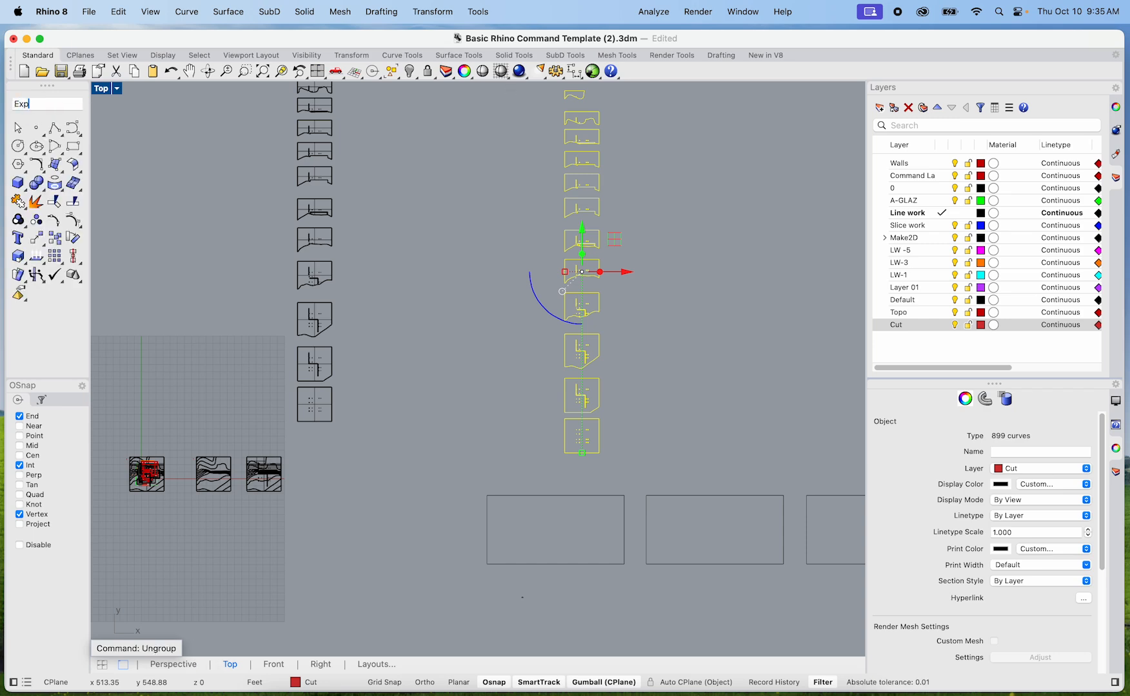
text(lode)
key(Return)
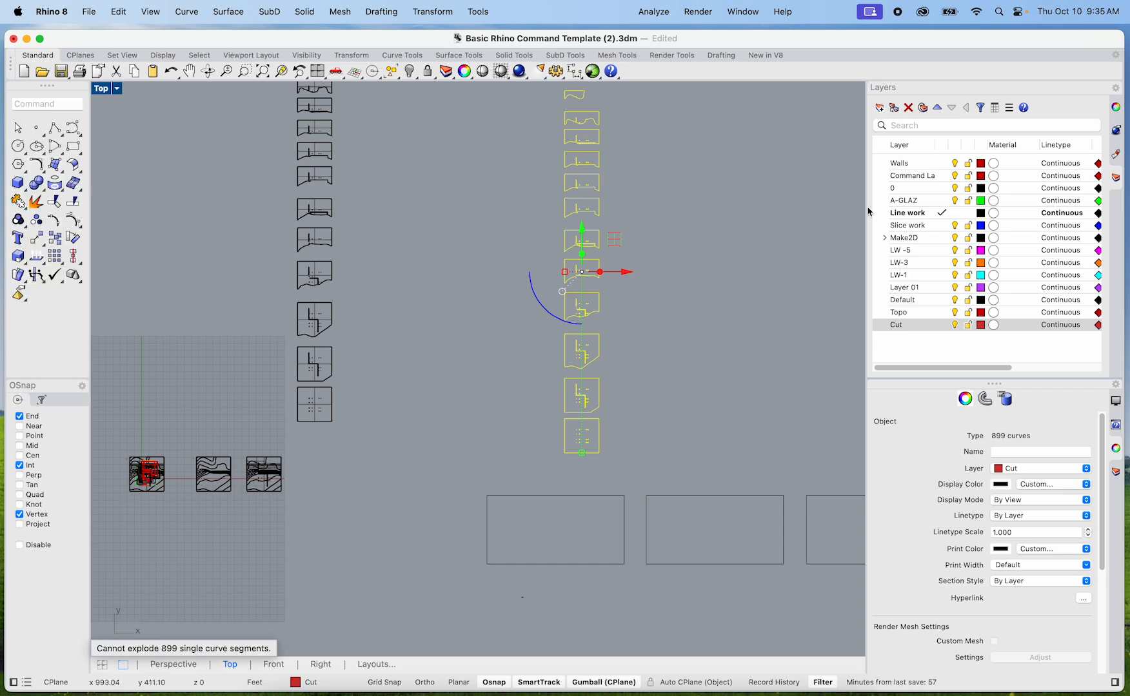
Step: Set the display color of all curves in the column of layer drawings to Red
click(1007, 488)
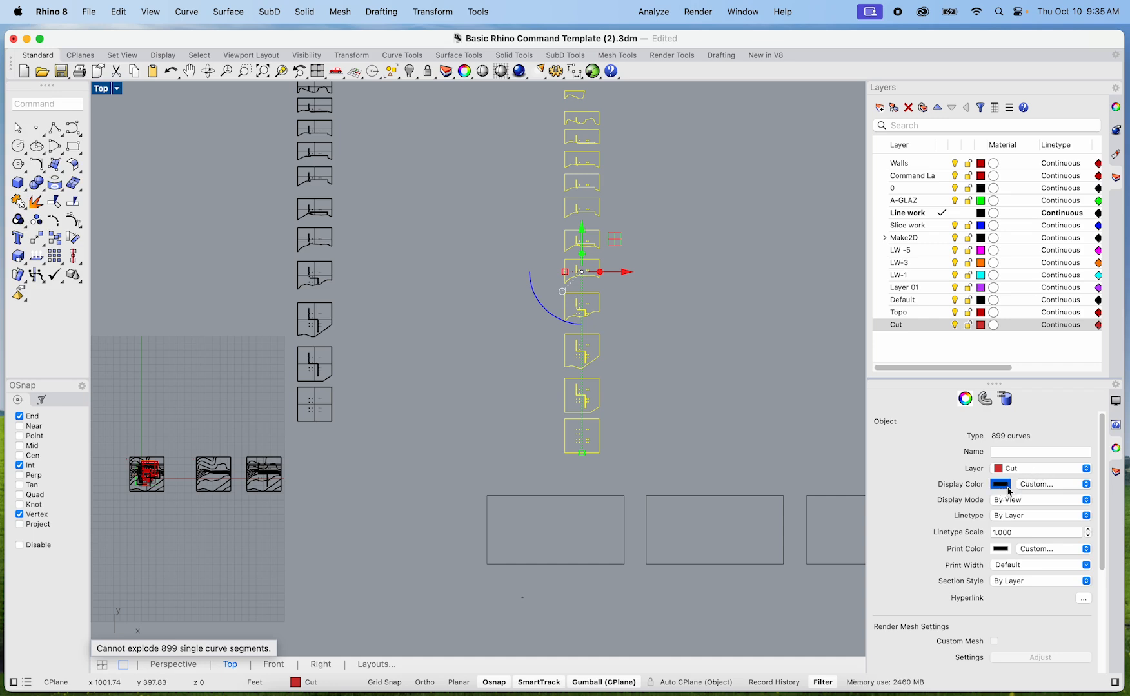
click(1009, 490)
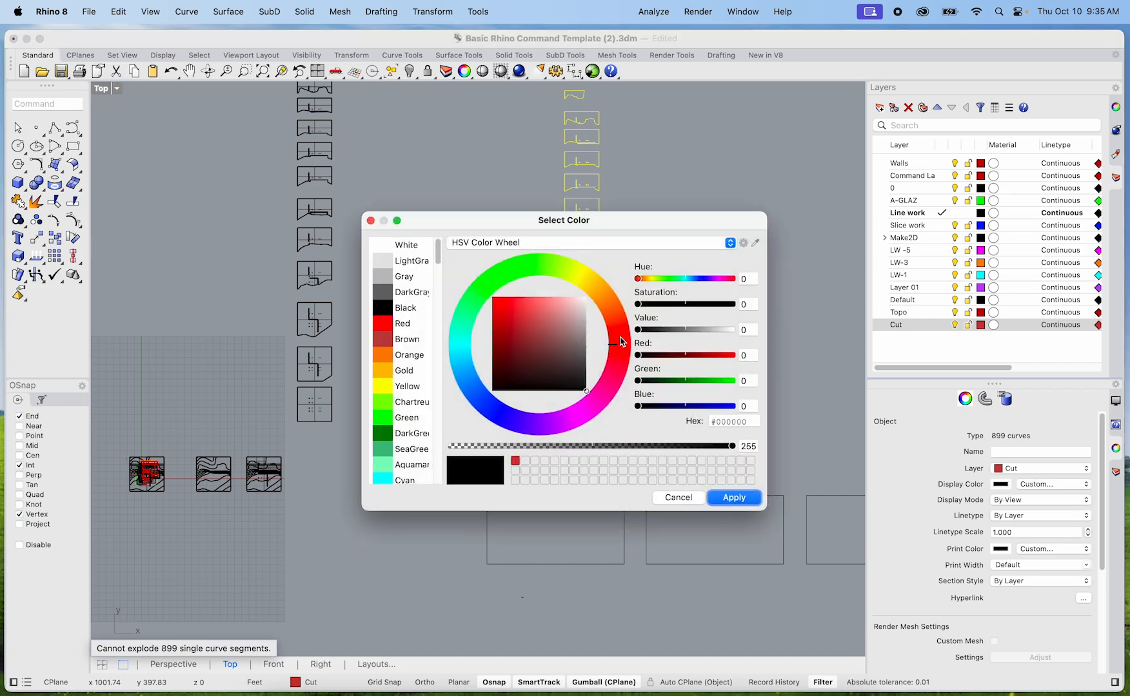
click(410, 327)
click(731, 506)
click(656, 424)
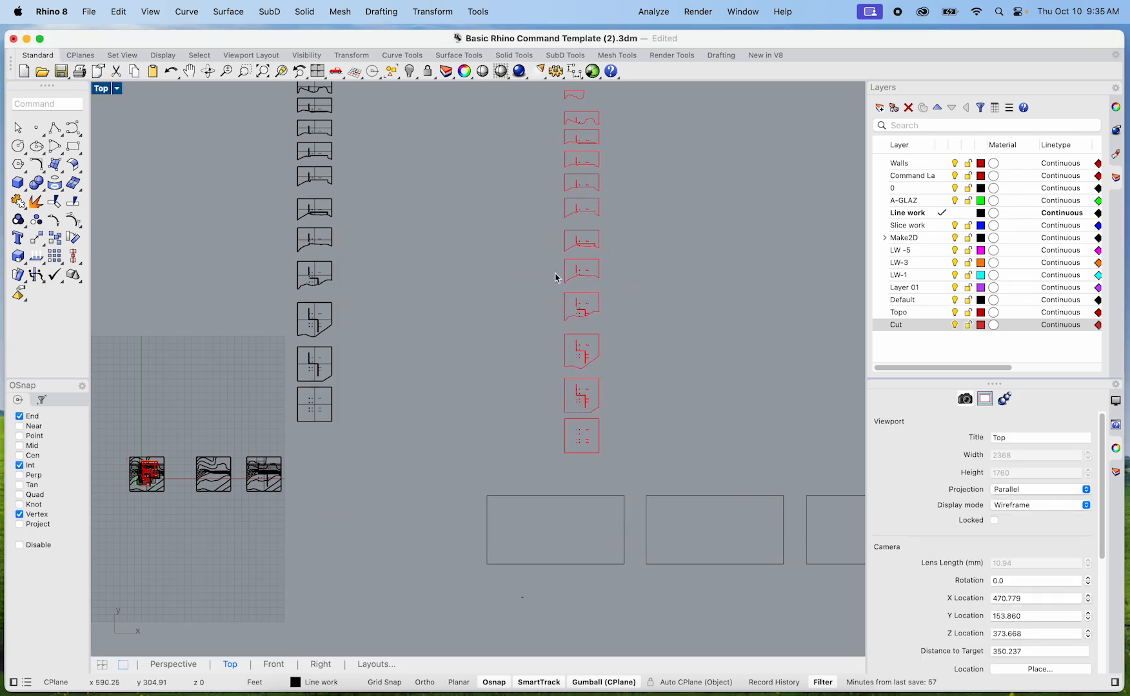
Step: Examine the recolored linework and small holes of the lowest layer drawings up close
scroll(587, 253, down, 4)
scroll(595, 295, up, 10)
scroll(588, 363, up, 10)
scroll(557, 310, up, 10)
scroll(370, 457, down, 5)
scroll(318, 462, up, 6)
scroll(316, 444, down, 12)
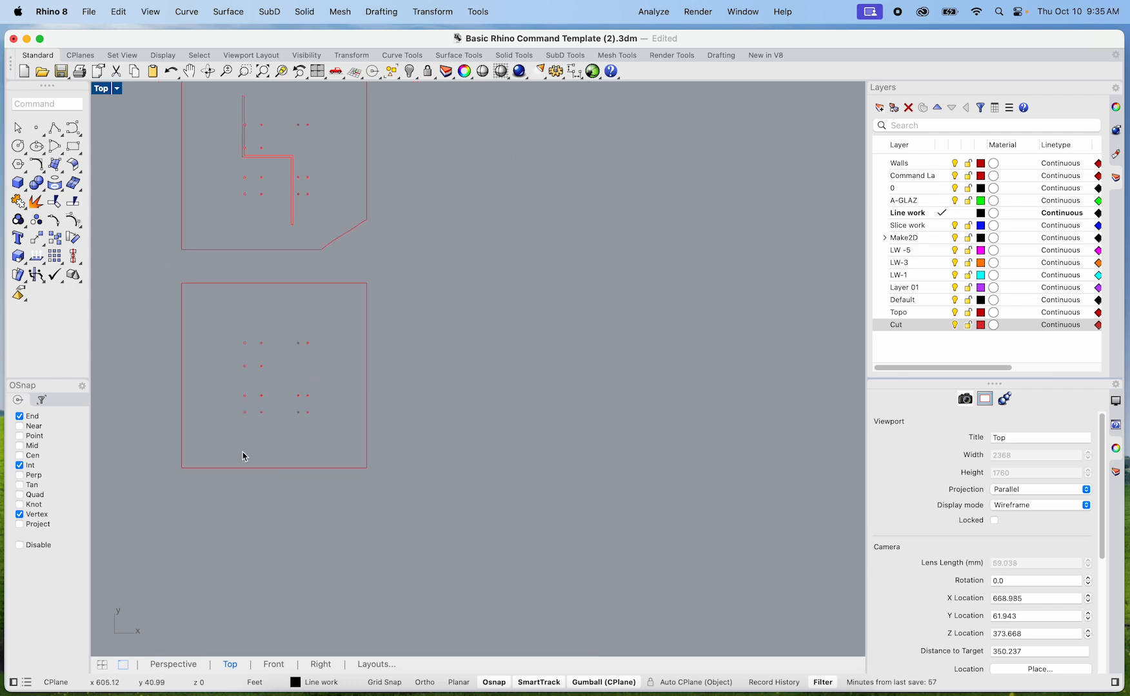
Step: Move the square layer drawing by its upper-left corner onto the upper-left corner of the first sheet
scroll(322, 316, down, 5)
drag(505, 410, 348, 307)
key(Return)
scroll(339, 304, up, 8)
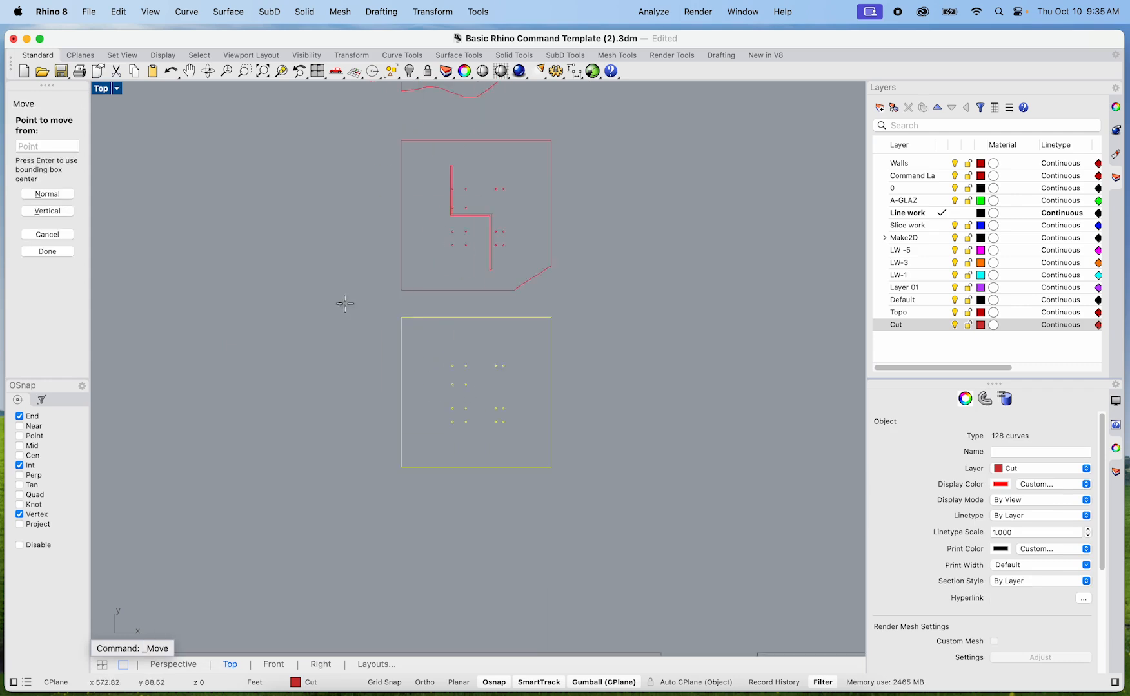
click(416, 321)
scroll(415, 320, down, 5)
scroll(336, 419, up, 6)
click(249, 407)
Step: Move the layer drawing with the cut-off lower-right corner directly beneath the square one, aligned with the first sheet's left edge
scroll(283, 403, down, 5)
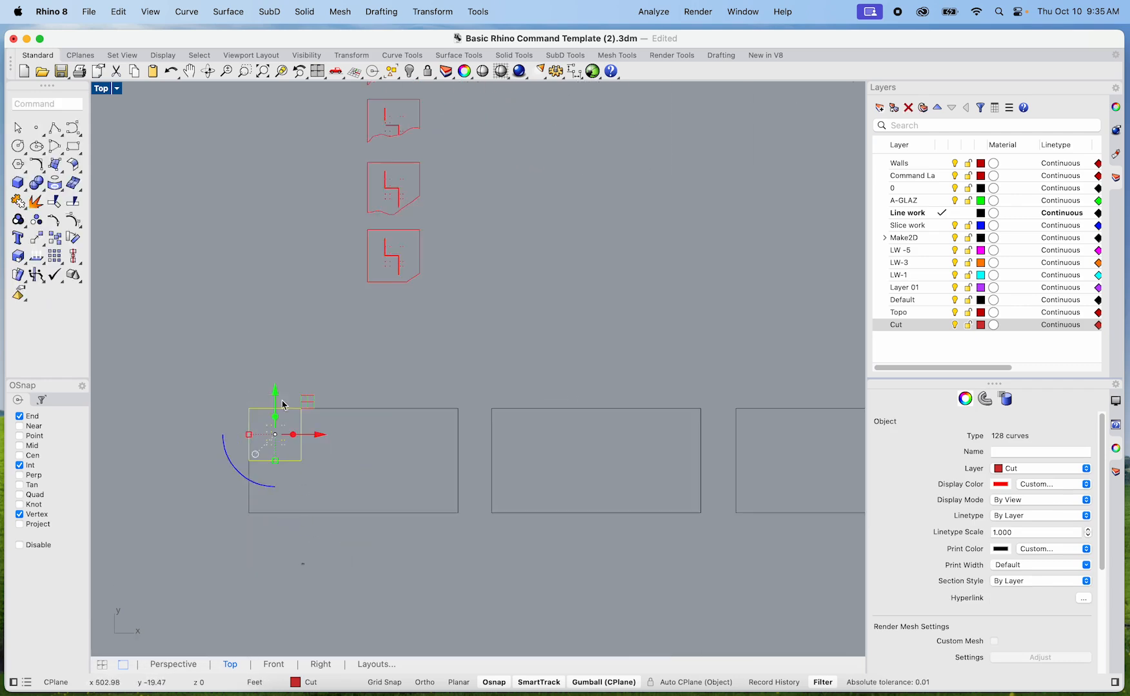
scroll(469, 328, up, 5)
click(196, 240)
drag(197, 241, 192, 237)
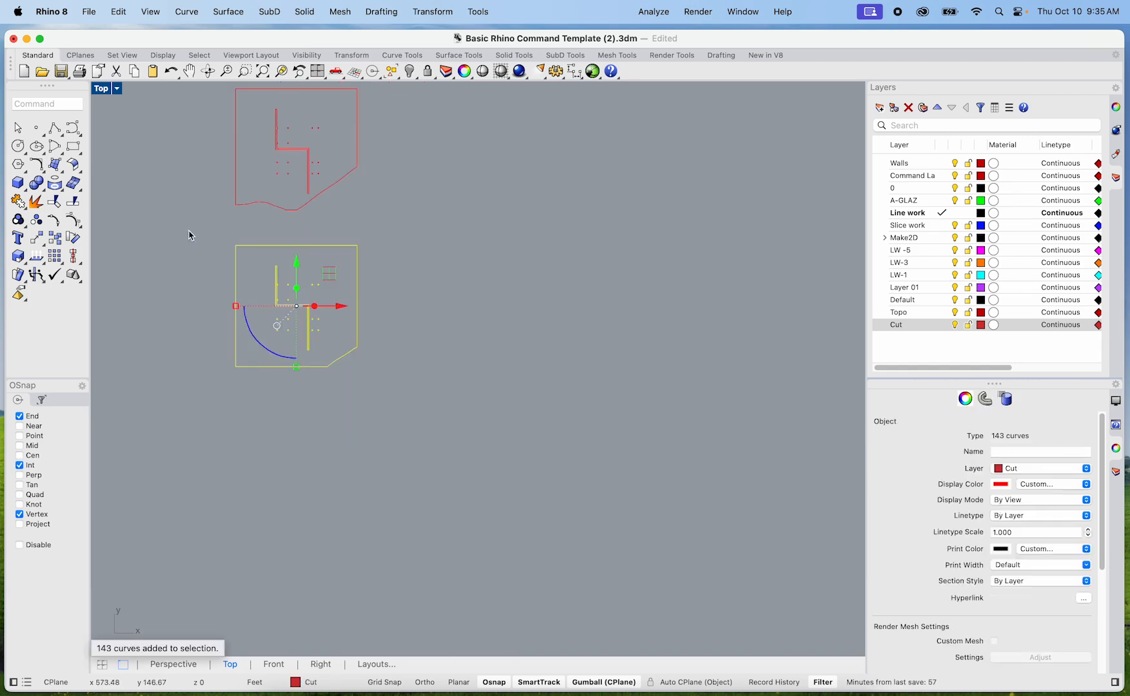
text(m)
key(Return)
scroll(193, 222, up, 4)
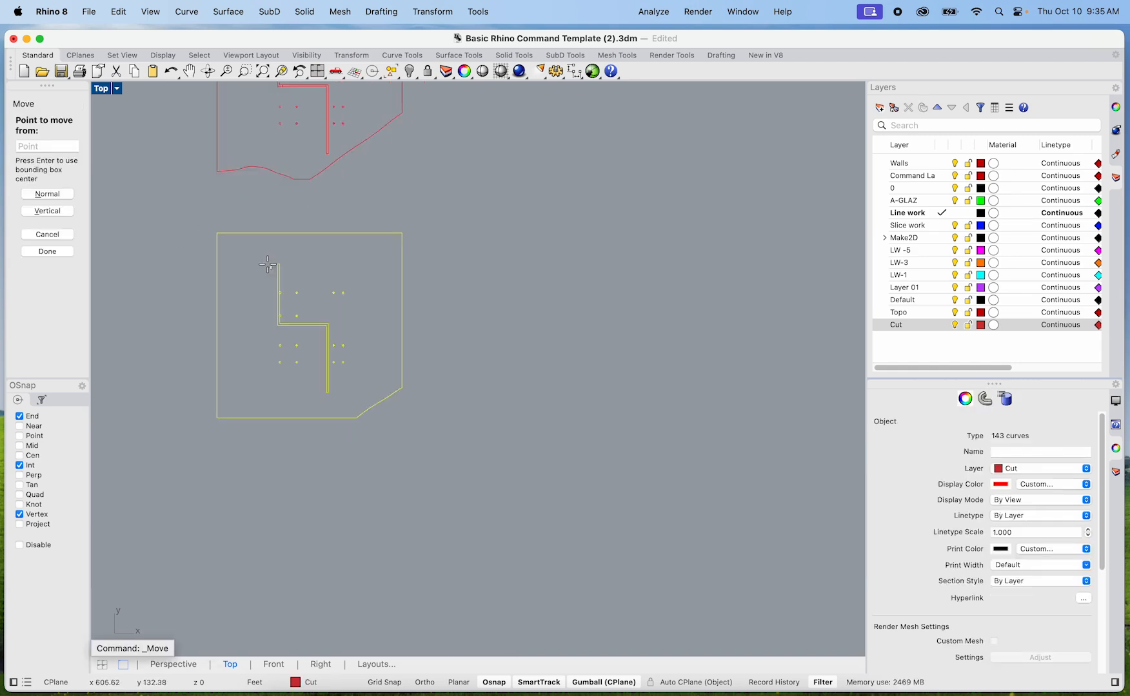
click(193, 218)
scroll(193, 219, down, 5)
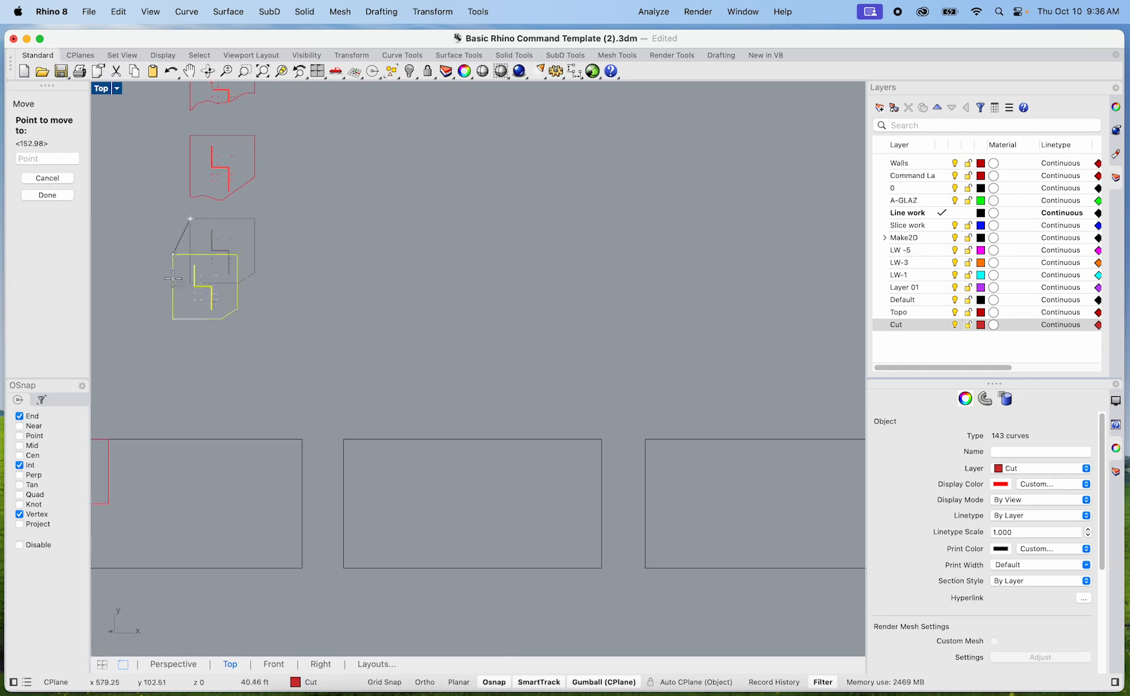
scroll(361, 296, up, 5)
scroll(304, 431, up, 2)
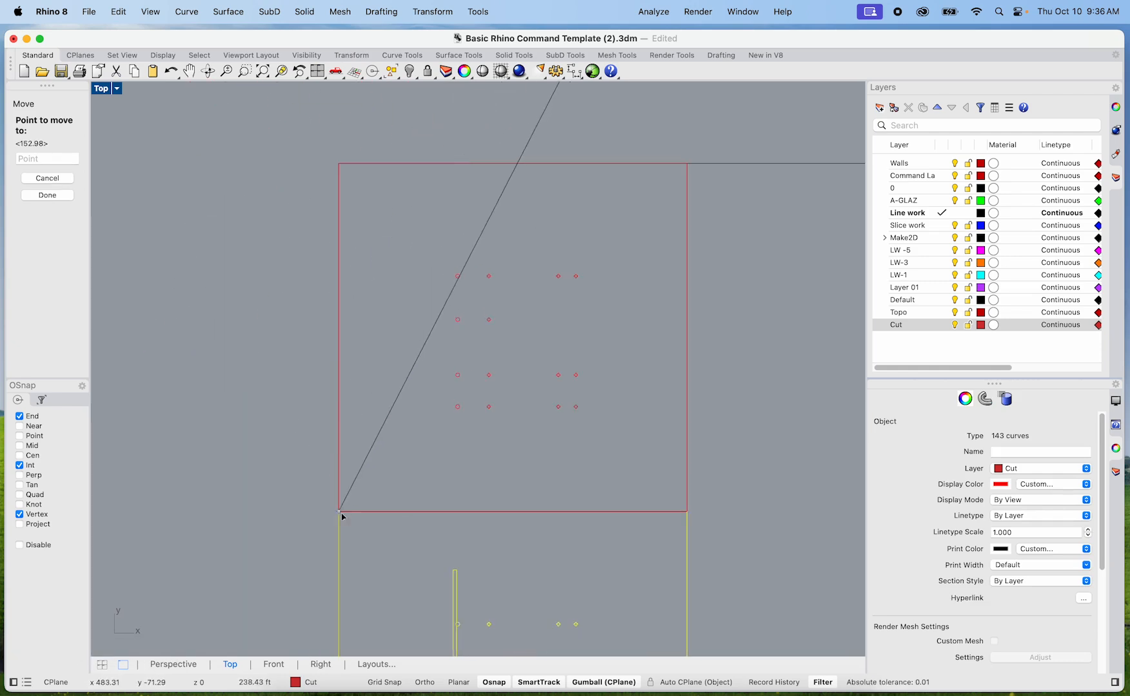
click(339, 512)
scroll(376, 512, down, 10)
key(Escape)
Step: Move the layer drawing with the wavy lower edge and angled corner against the square one's right side, flush with the first sheet's top edge
scroll(437, 488, down, 10)
right_drag(492, 424, 458, 526)
scroll(508, 440, up, 10)
drag(442, 579, 232, 423)
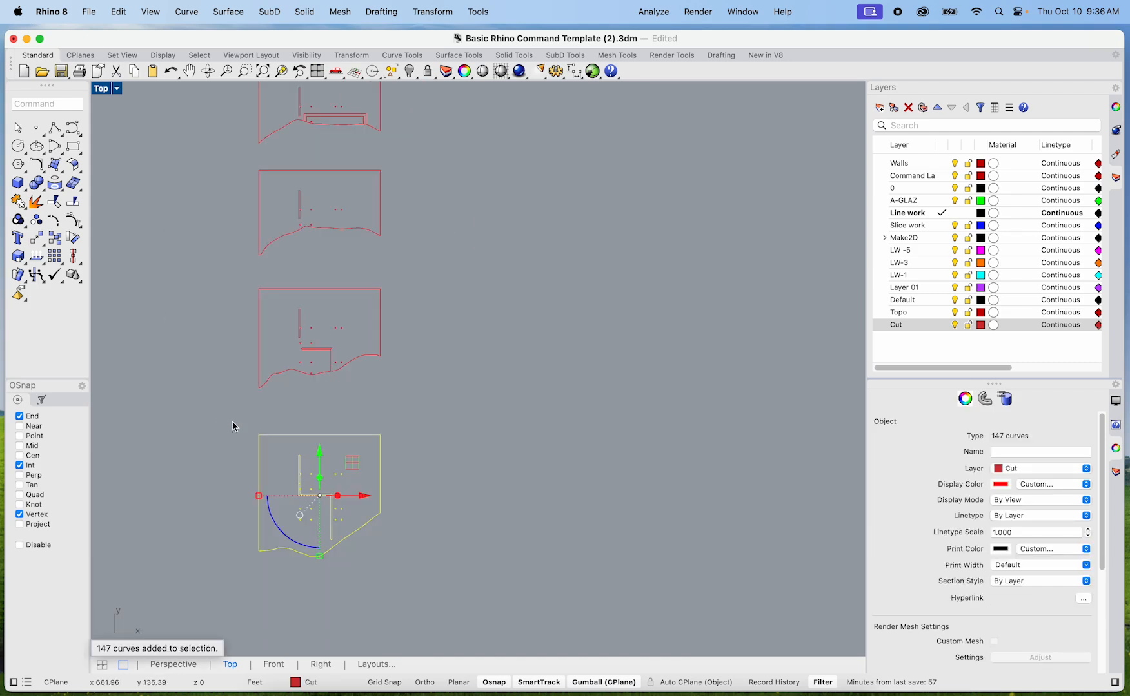
key(Return)
scroll(270, 454, up, 3)
scroll(270, 453, up, 2)
click(249, 413)
scroll(248, 413, down, 10)
right_drag(159, 576, 467, 335)
scroll(522, 418, up, 6)
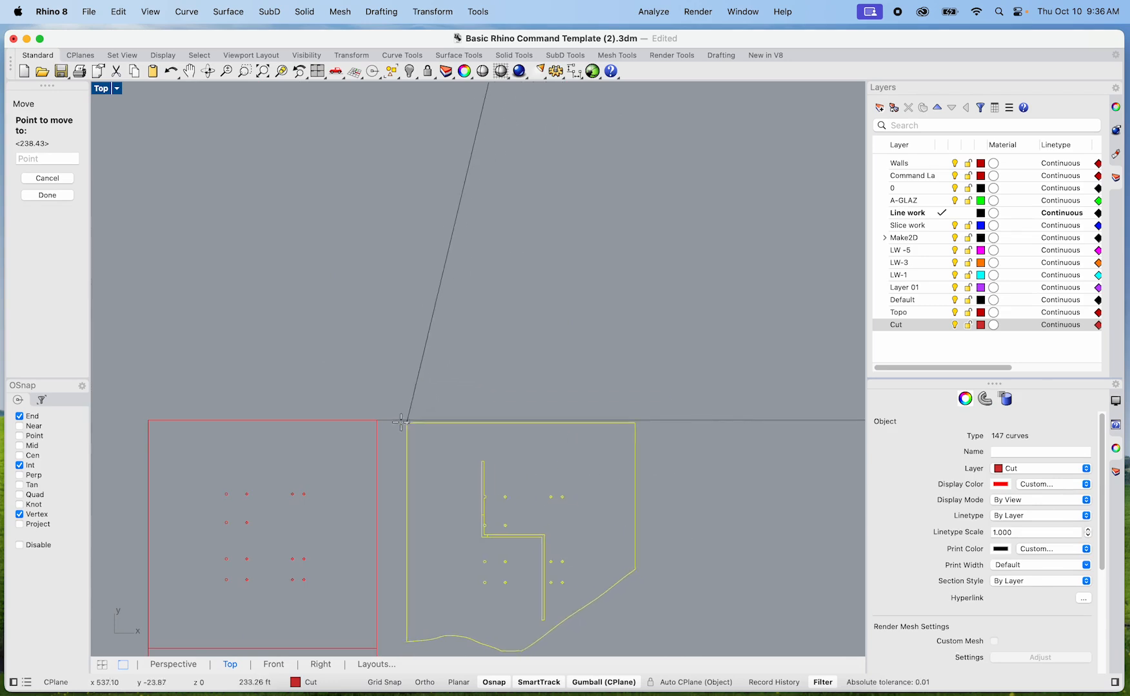
click(379, 422)
scroll(437, 468, down, 10)
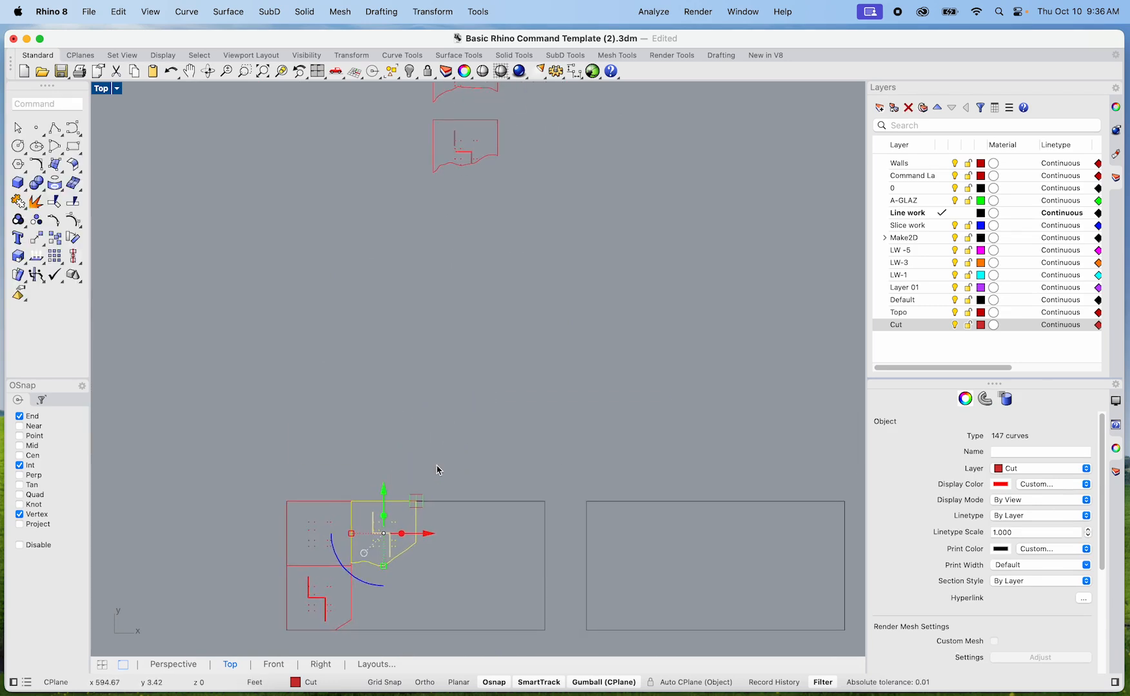
key(Escape)
Step: Move the next layer drawing up the column into the second row of the first sheet, against the right side of the cut-corner drawing
scroll(488, 340, up, 8)
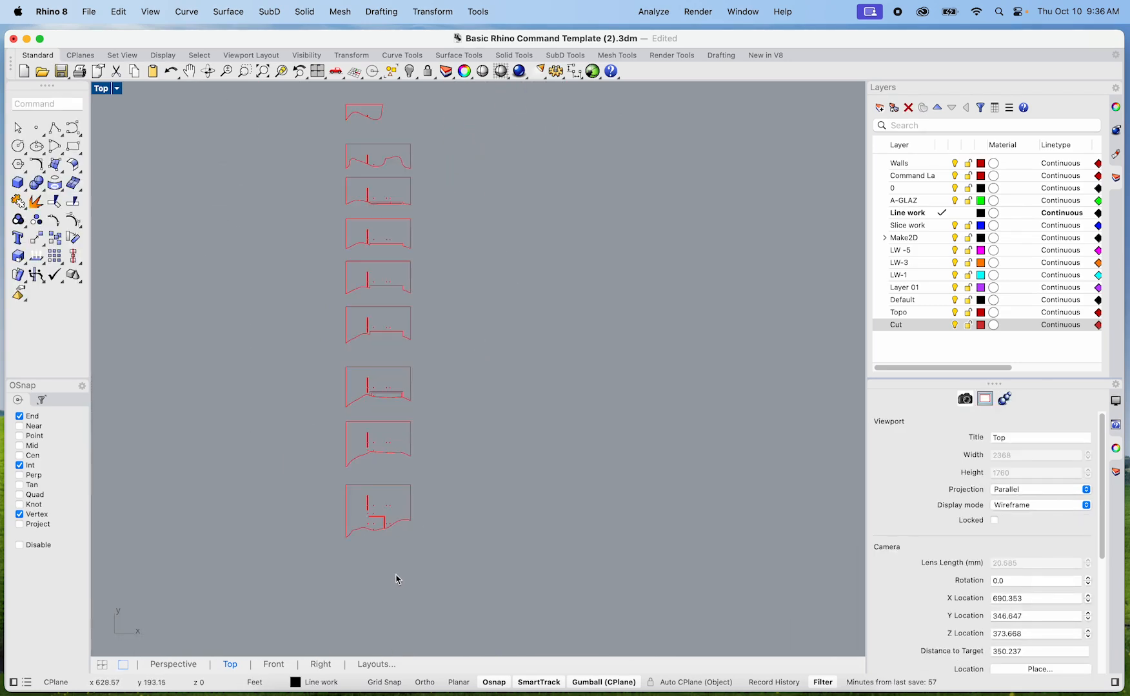
drag(426, 549, 259, 414)
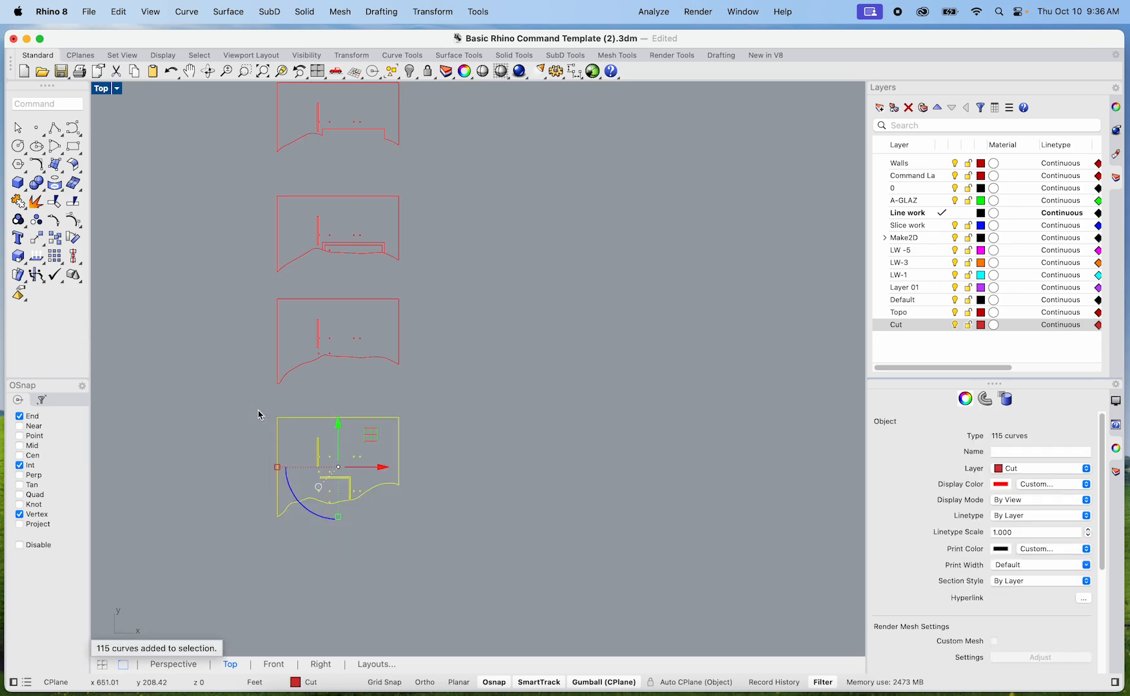
text(m)
key(Return)
click(279, 420)
scroll(277, 477, down, 5)
scroll(374, 480, up, 8)
scroll(309, 383, up, 6)
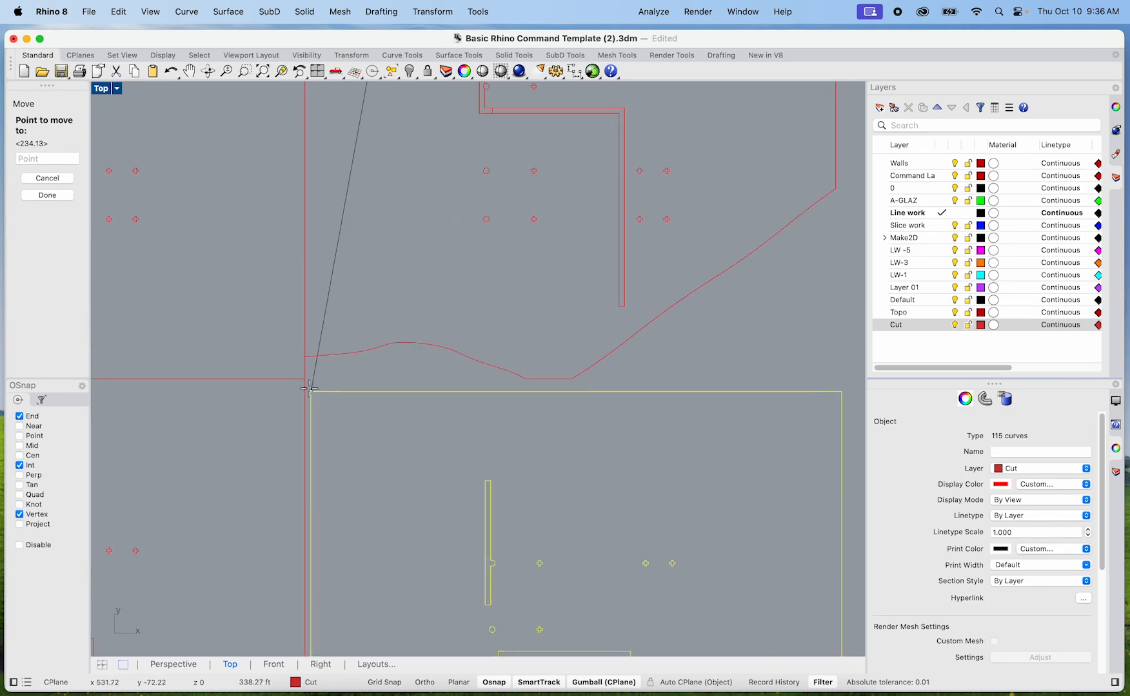
click(306, 380)
Step: Inspect where the upper drawing's wavy and slanted lower curves meet the top edge of the drawing beneath it
scroll(548, 375, up, 4)
scroll(394, 380, up, 3)
click(201, 376)
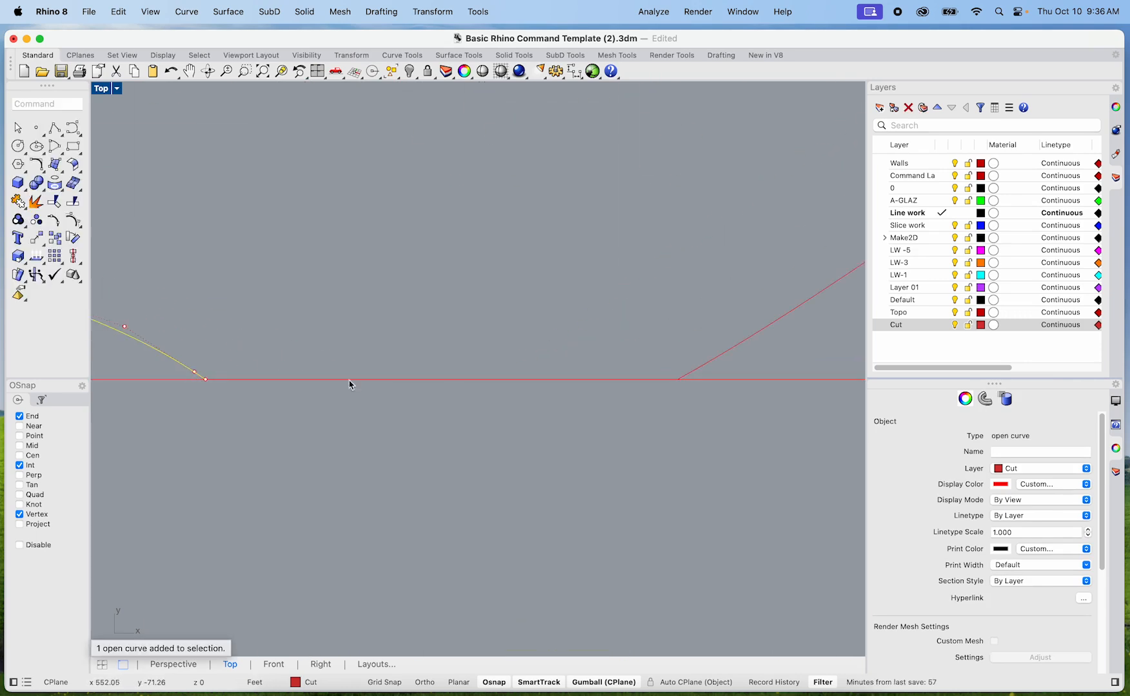
click(696, 368)
scroll(577, 376, down, 5)
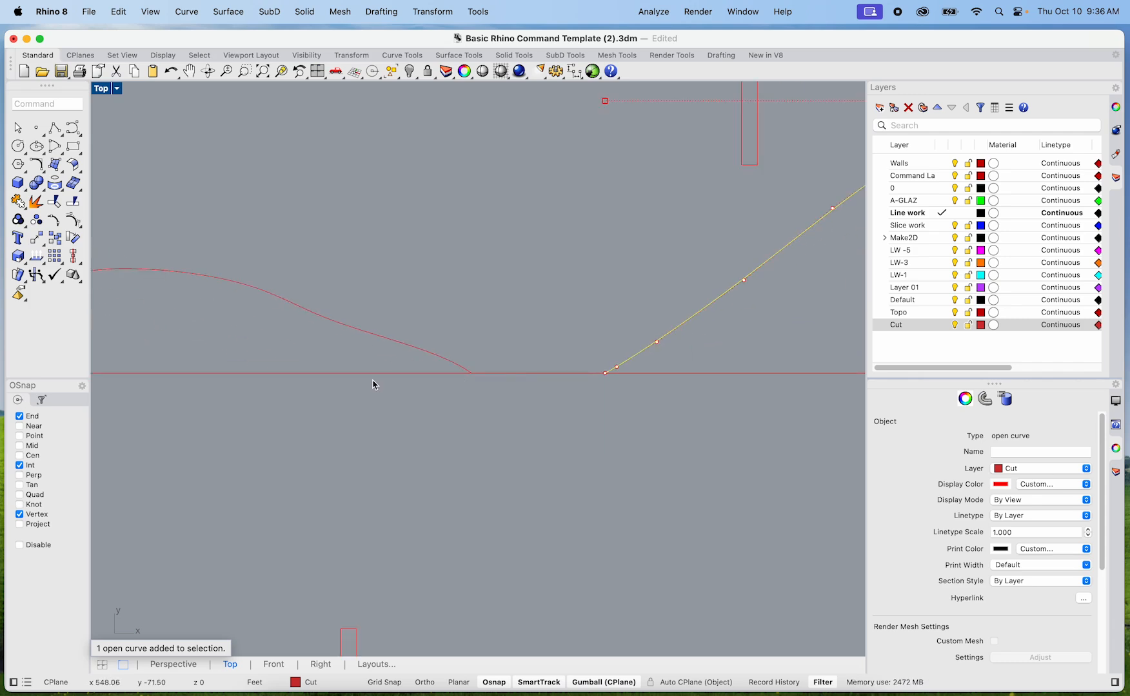
scroll(563, 382, down, 8)
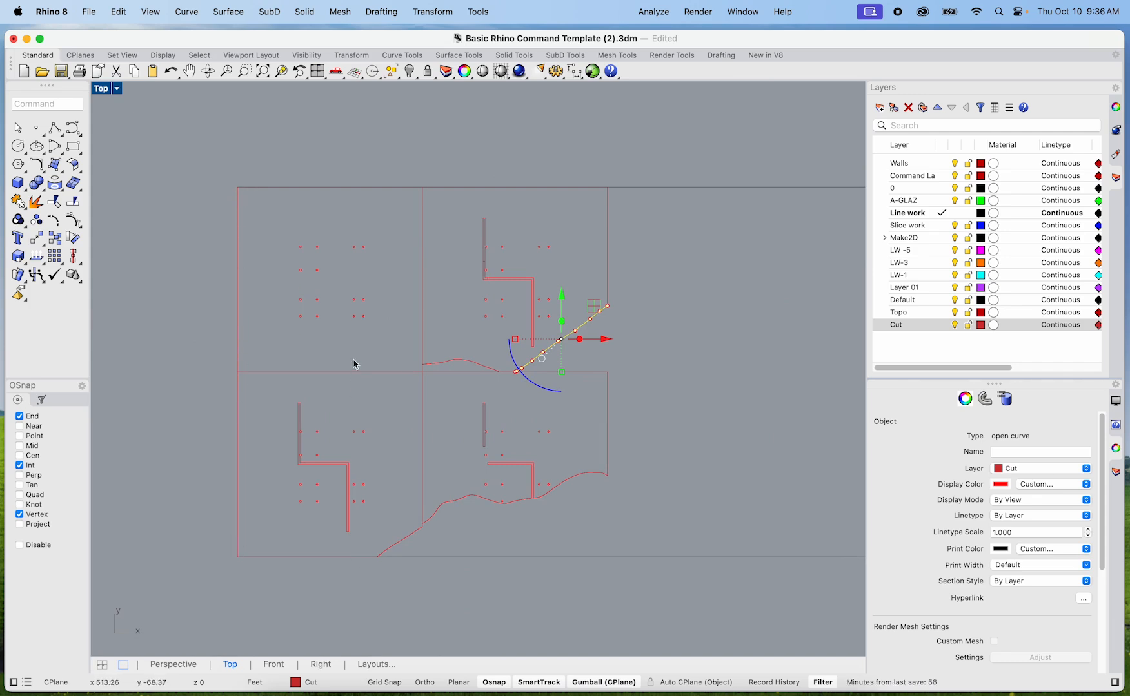
scroll(386, 202, down, 10)
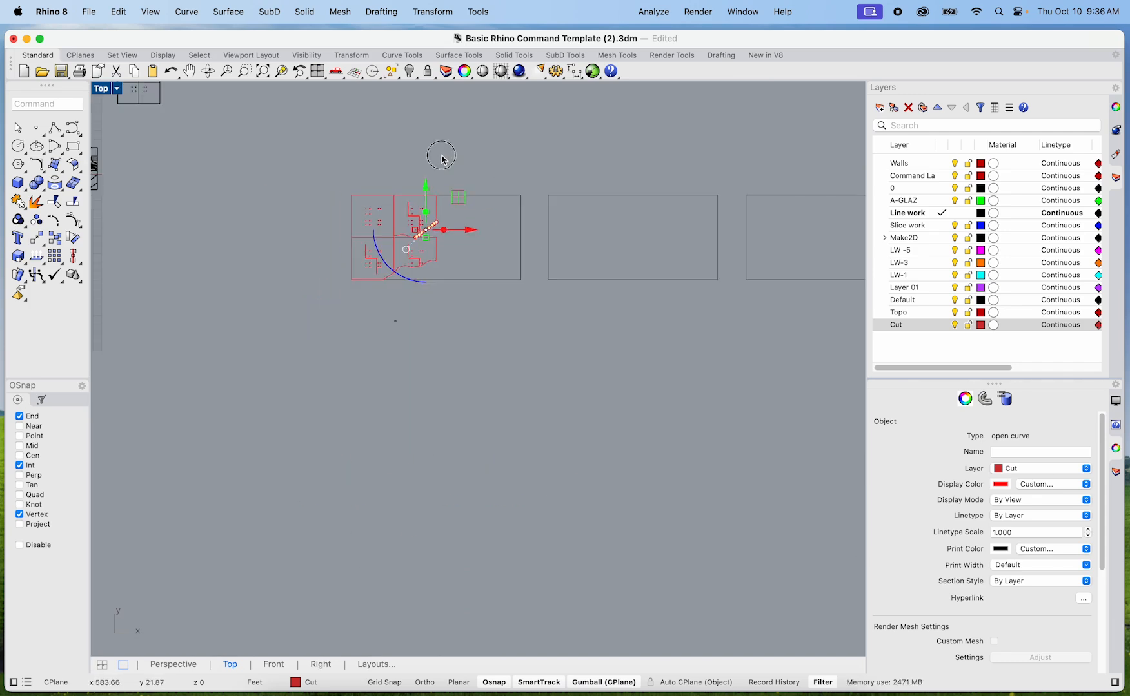
click(441, 159)
Step: Move the next layer drawing with the curved lower edge into third place along the first sheet's top edge, touching its neighbor
scroll(442, 157, down, 6)
right_drag(446, 156, 434, 426)
scroll(459, 329, up, 10)
drag(461, 328, 348, 280)
right_click(348, 278)
scroll(387, 274, up, 10)
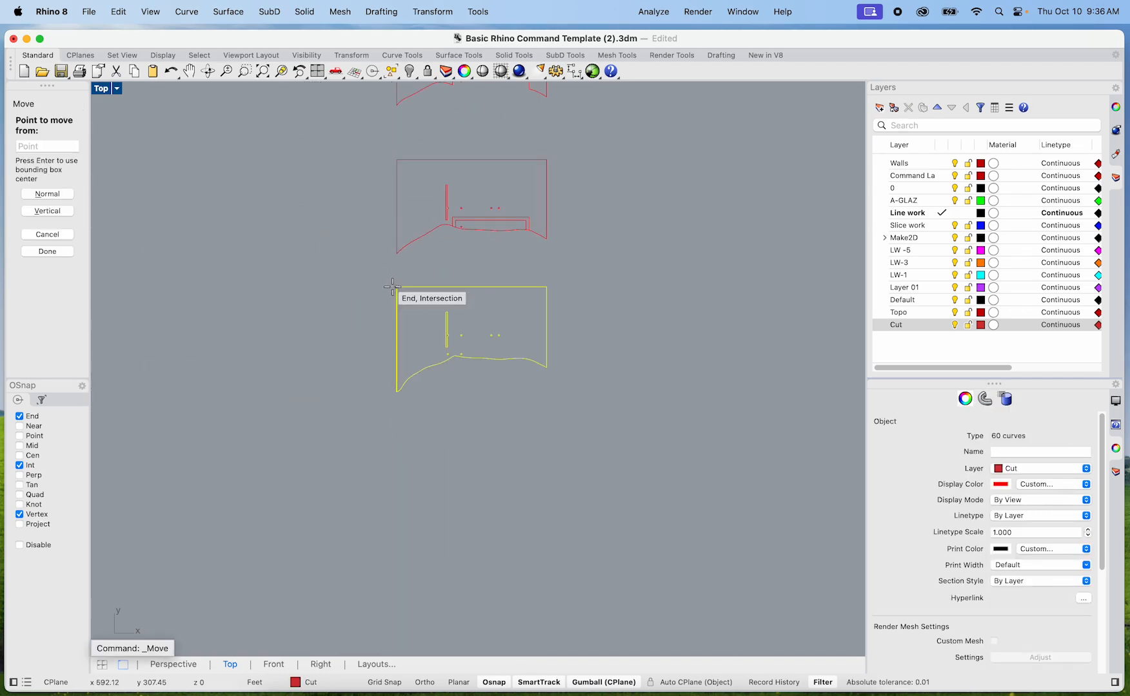
click(398, 286)
scroll(392, 285, down, 14)
scroll(413, 483, down, 2)
scroll(451, 445, up, 15)
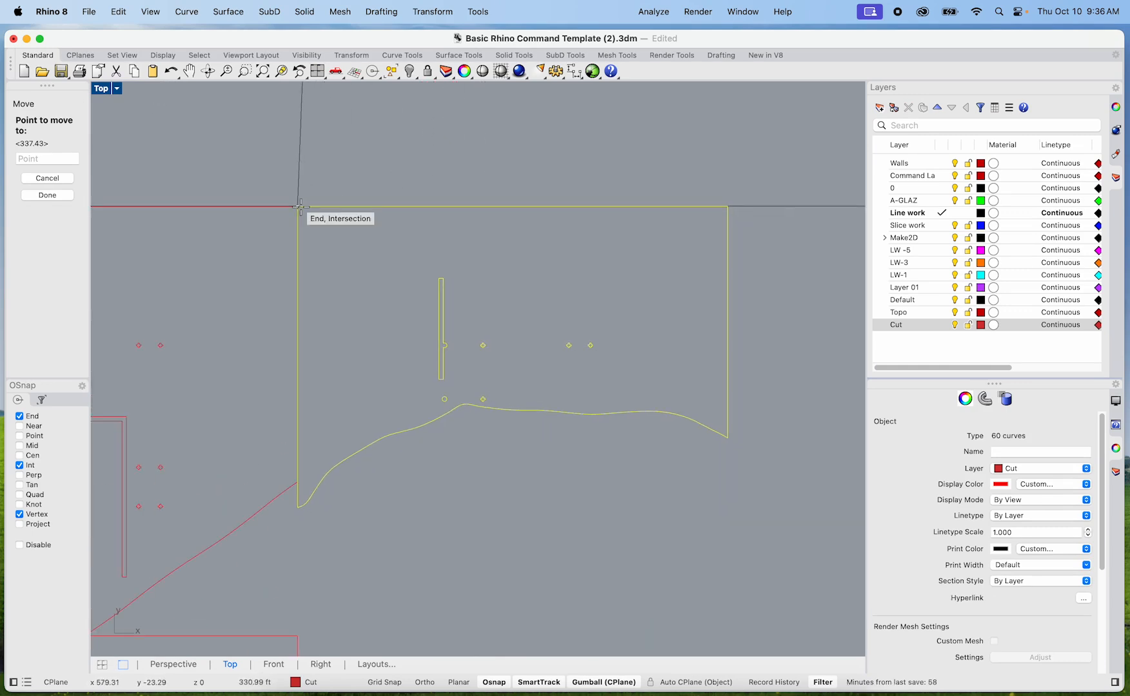
click(298, 207)
scroll(299, 207, down, 12)
right_drag(333, 230, 353, 327)
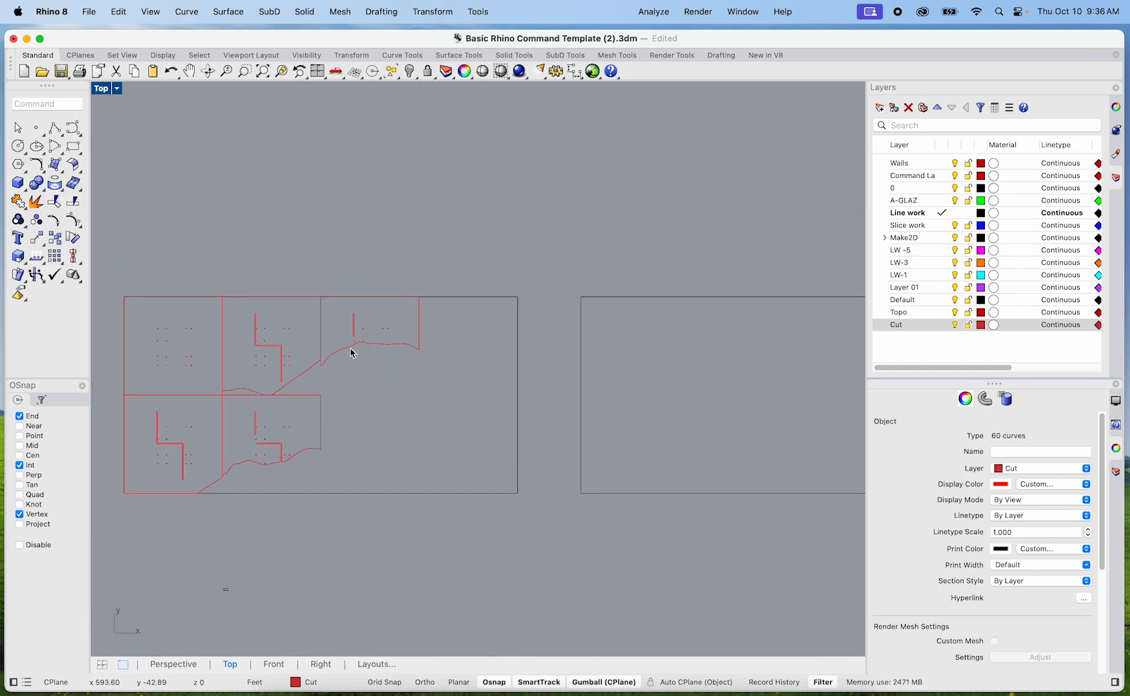
key(Escape)
Step: Move the lowest remaining column drawing, with the nested rectangular slot, into the first sheet's third column, its top-left corner meeting the upper drawing's lowest left point
scroll(367, 348, down, 10)
right_drag(393, 232, 421, 524)
scroll(414, 353, up, 9)
drag(488, 445, 320, 358)
key(Return)
scroll(333, 364, up, 4)
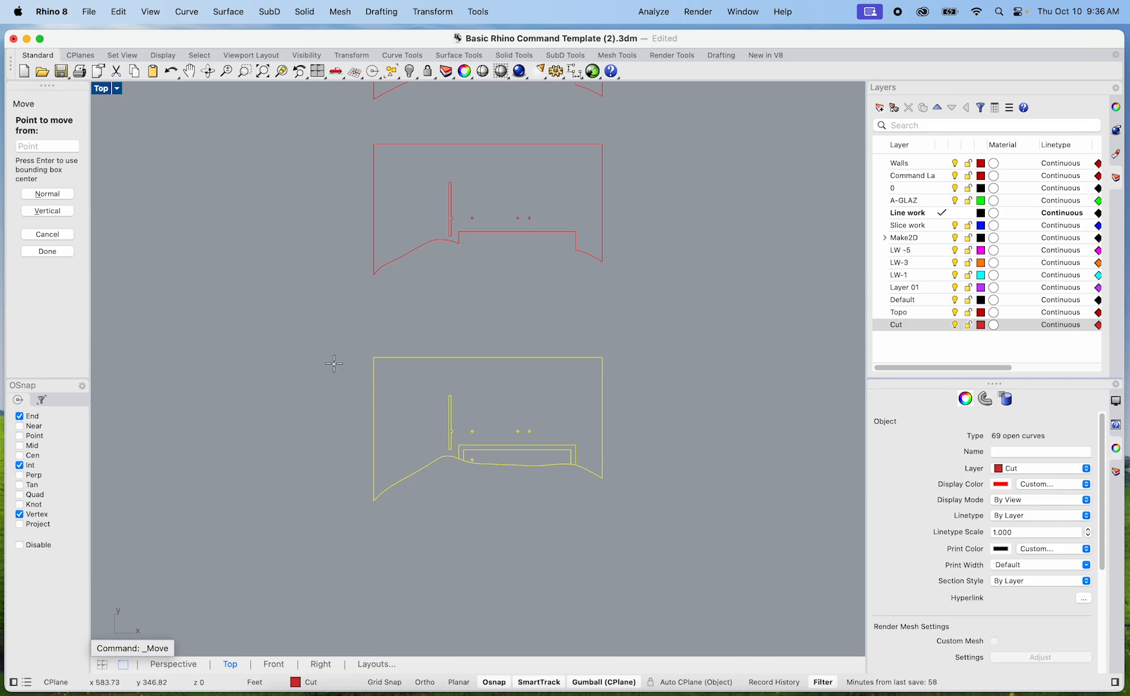
click(373, 358)
scroll(373, 357, down, 5)
scroll(450, 516, up, 2)
scroll(450, 516, up, 6)
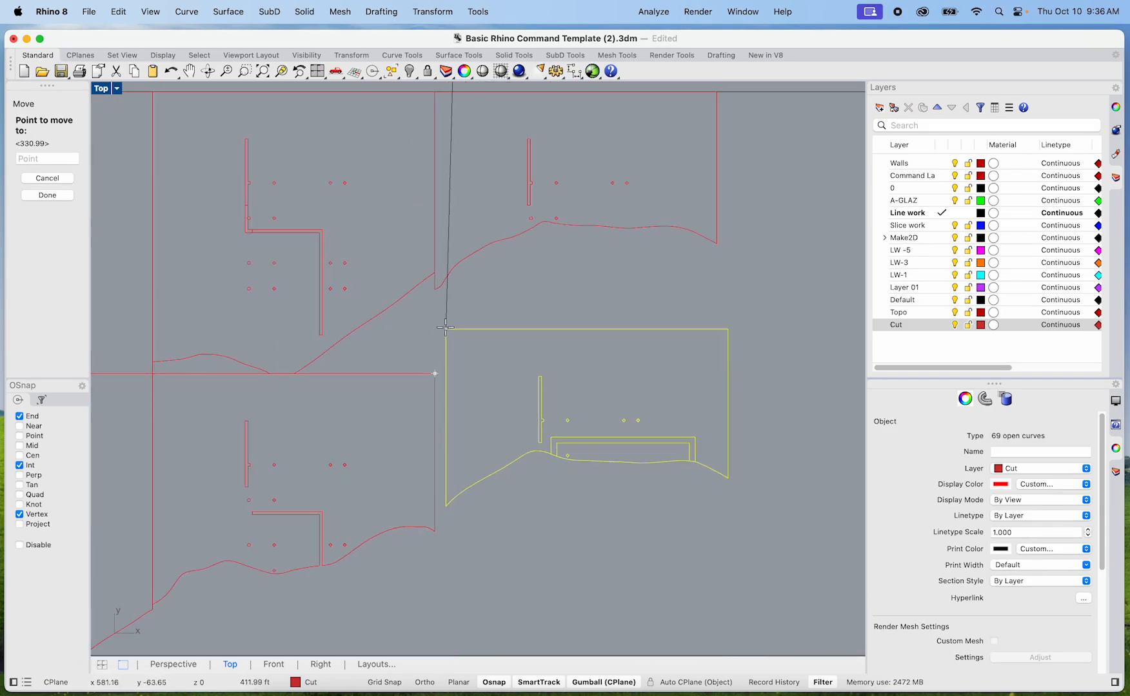
scroll(436, 298, up, 5)
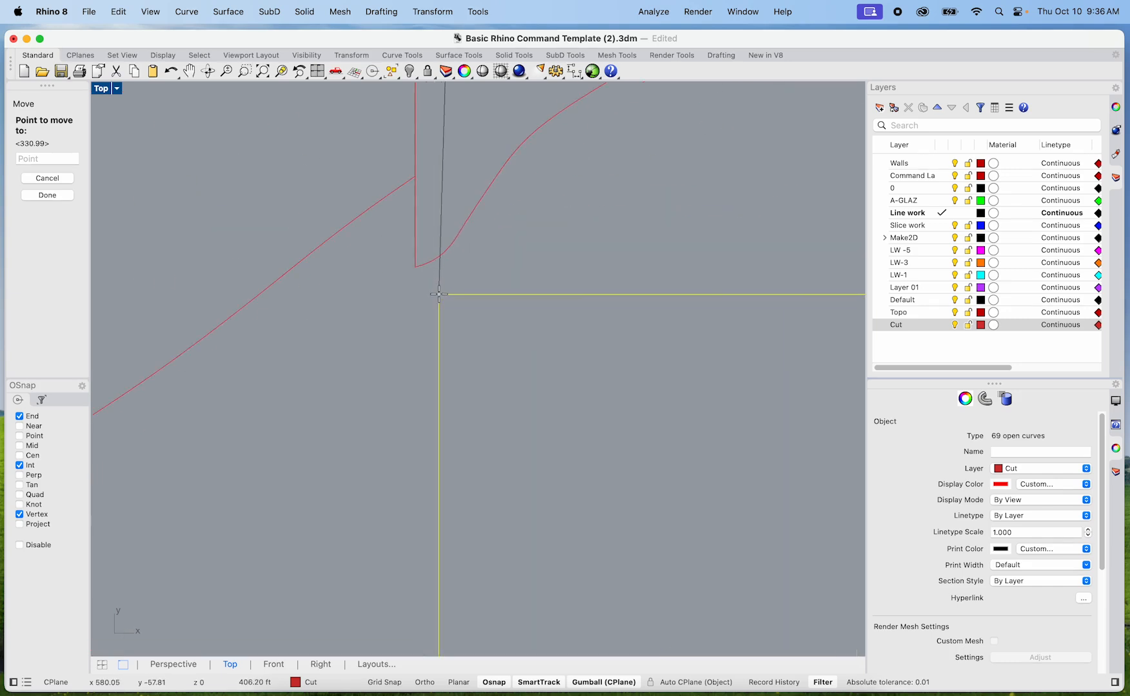
click(415, 273)
scroll(595, 305, down, 6)
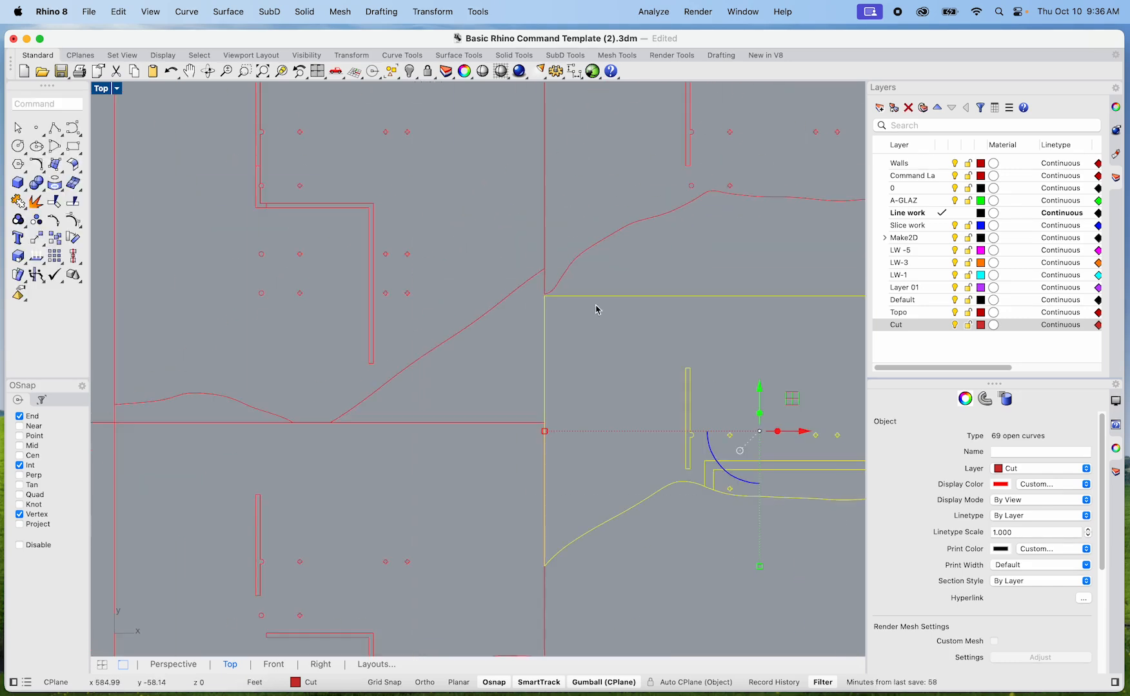
Step: Move the next column drawing, with the notched lower edge, into third place down the sheet's third column, starting at the left end of the curve above
scroll(714, 254, down, 12)
right_drag(716, 253, 494, 504)
right_drag(526, 339, 526, 385)
scroll(526, 328, up, 6)
drag(551, 403, 383, 288)
key(Return)
scroll(399, 292, up, 10)
click(400, 294)
scroll(400, 294, down, 14)
scroll(411, 366, down, 3)
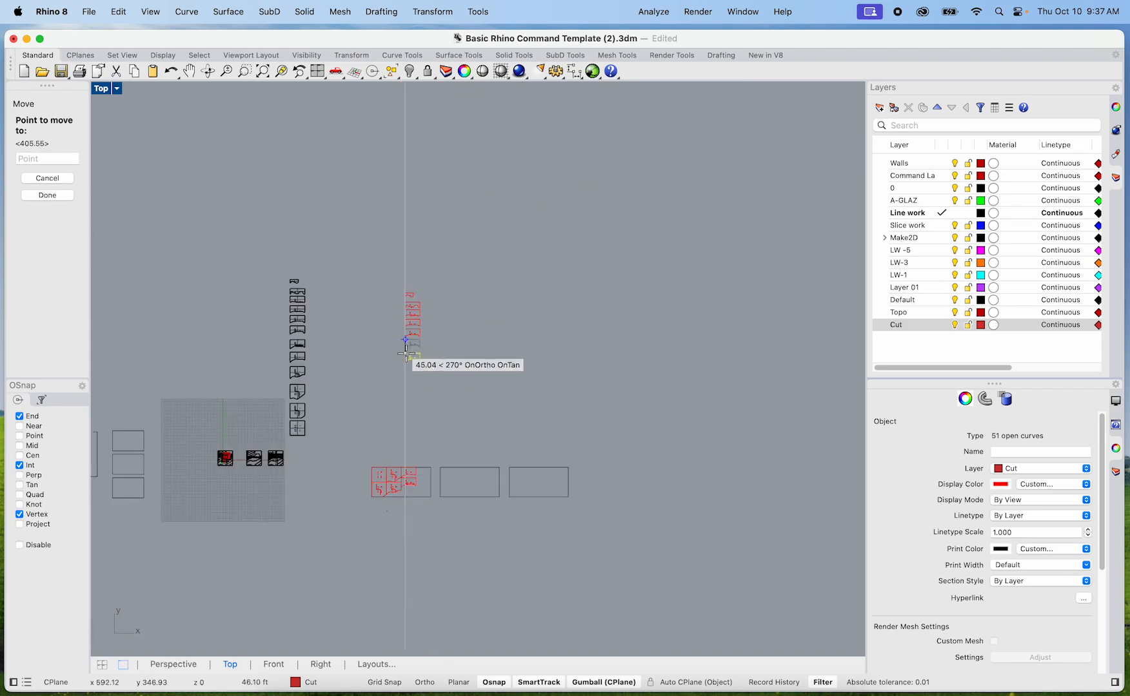
scroll(419, 364, up, 10)
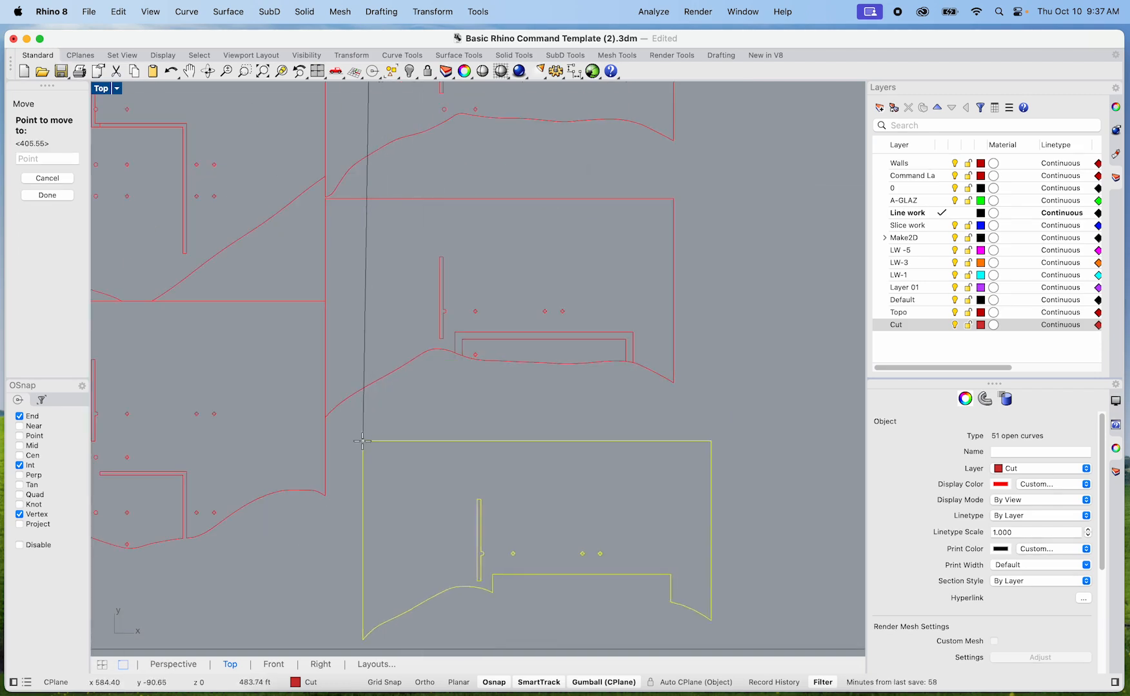
scroll(365, 459, down, 6)
scroll(365, 460, up, 8)
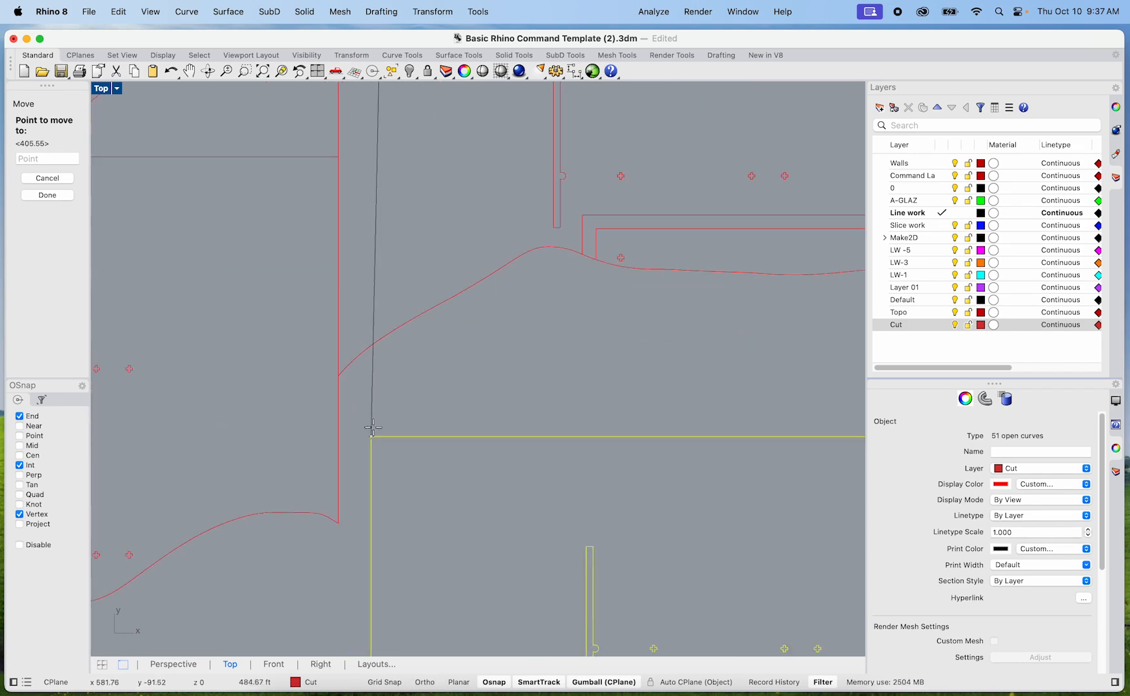
click(339, 385)
scroll(377, 387, down, 6)
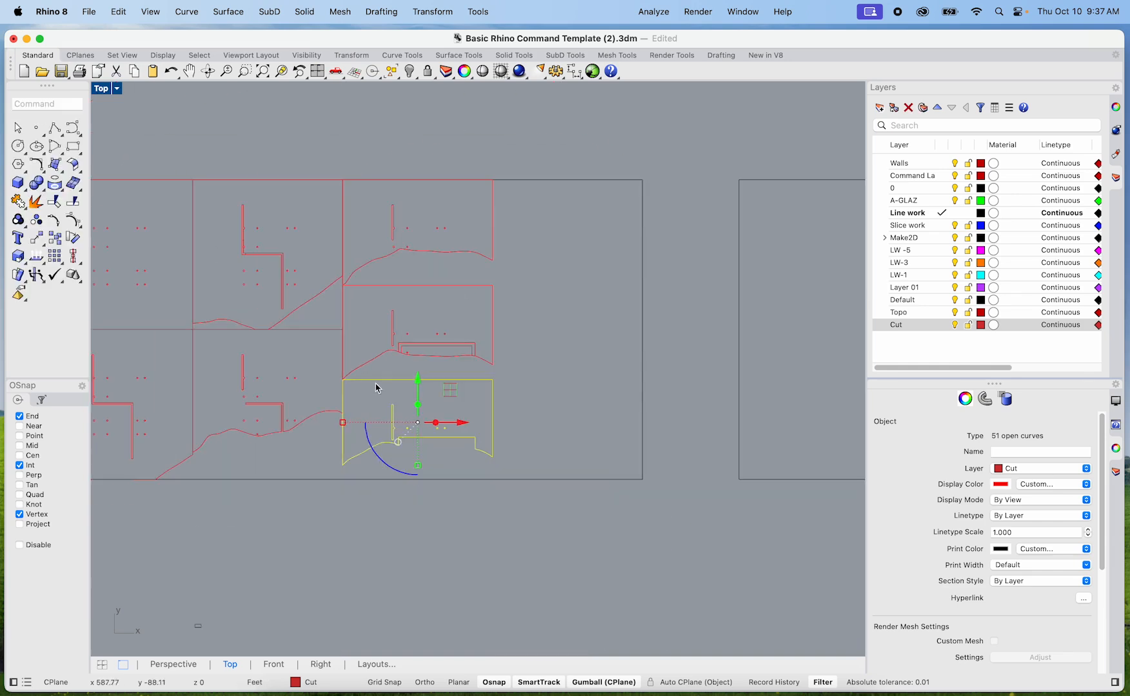
Step: Move the next notched layer drawing into the first sheet's top-right corner, flush with the top edge and its left neighbor
click(583, 401)
scroll(573, 397, down, 6)
right_drag(595, 453, 636, 556)
scroll(624, 509, down, 7)
right_drag(612, 399, 562, 433)
scroll(580, 413, up, 8)
scroll(490, 476, up, 2)
scroll(490, 476, up, 2)
drag(596, 466, 381, 360)
text(m)
key(Return)
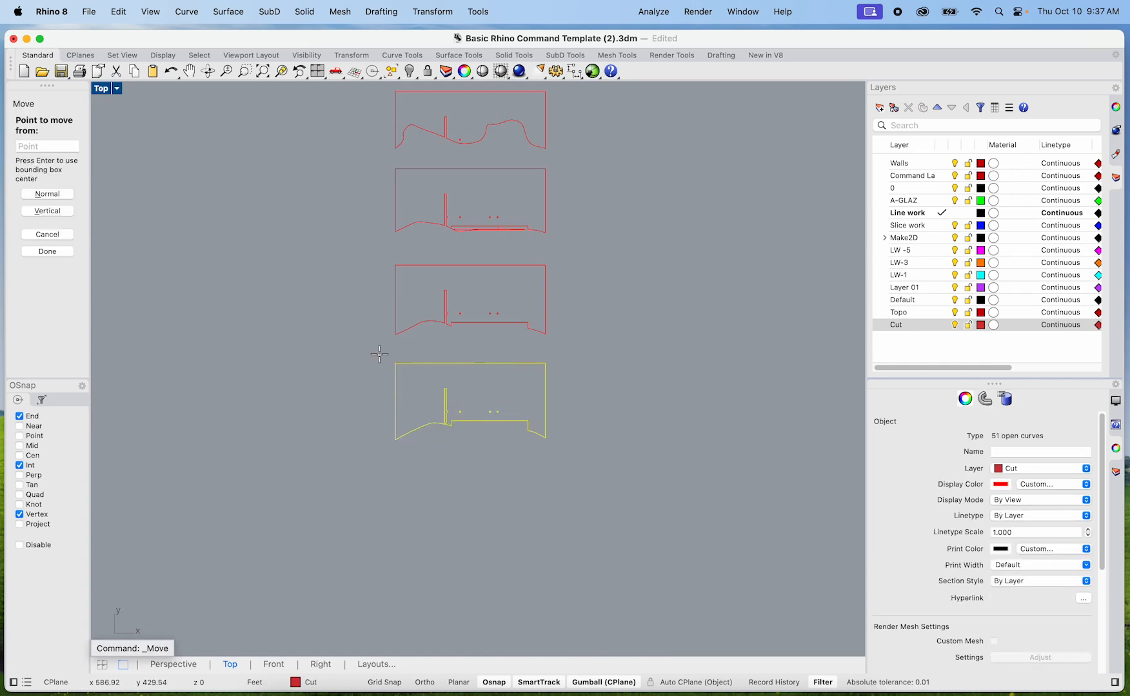
click(396, 363)
scroll(395, 363, down, 6)
scroll(445, 452, up, 9)
scroll(457, 462, up, 4)
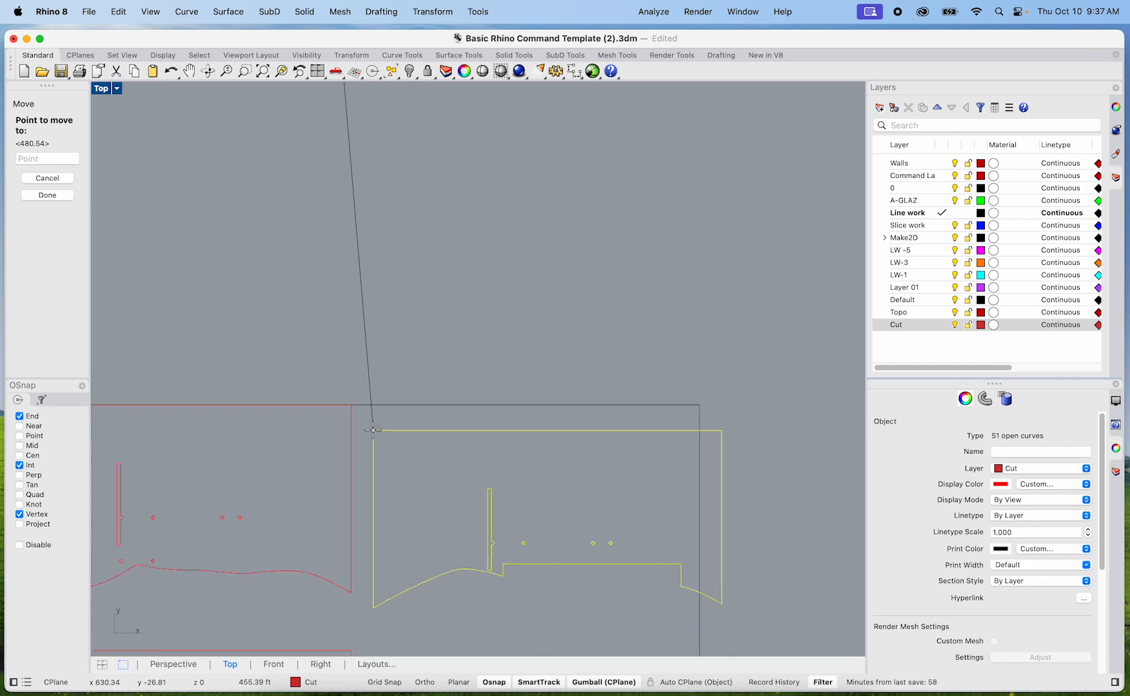
click(341, 392)
scroll(353, 391, down, 3)
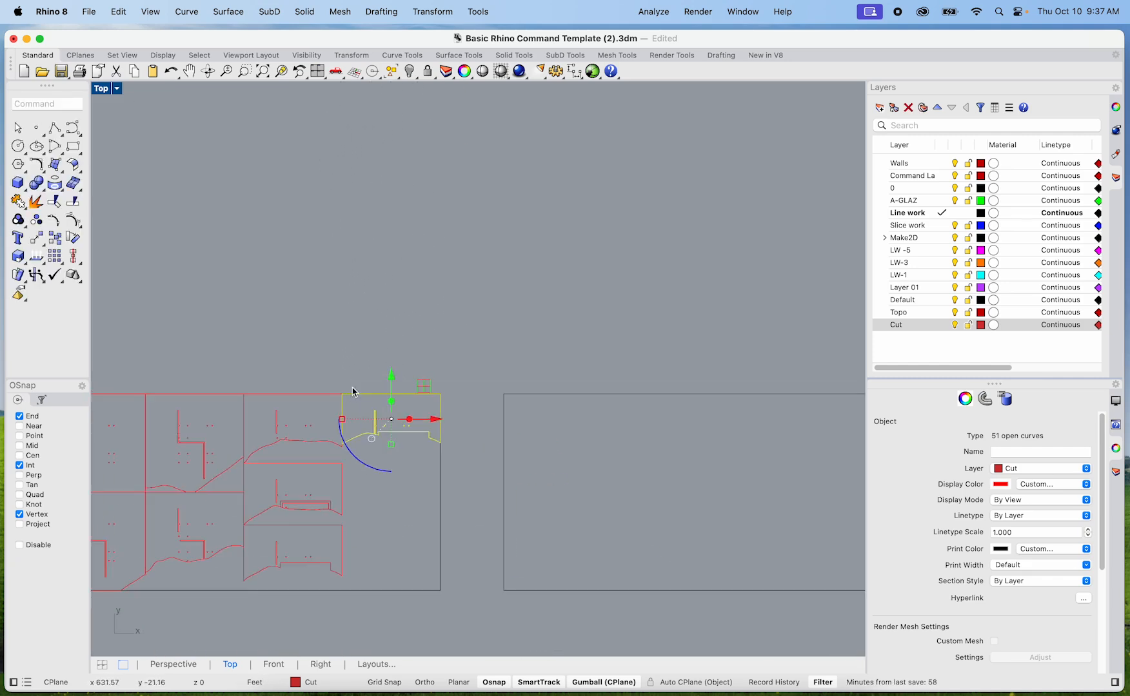
Step: Move the following notched layer drawing into the fourth column, directly beneath the drawing in the sheet's top-right corner
click(362, 337)
scroll(361, 330, down, 10)
right_drag(379, 263, 393, 445)
right_drag(386, 311, 408, 424)
scroll(382, 325, up, 12)
drag(527, 606, 310, 486)
text(m)
key(Return)
click(336, 494)
scroll(332, 497, down, 8)
right_drag(332, 498, 405, 226)
scroll(412, 462, up, 15)
scroll(530, 446, up, 10)
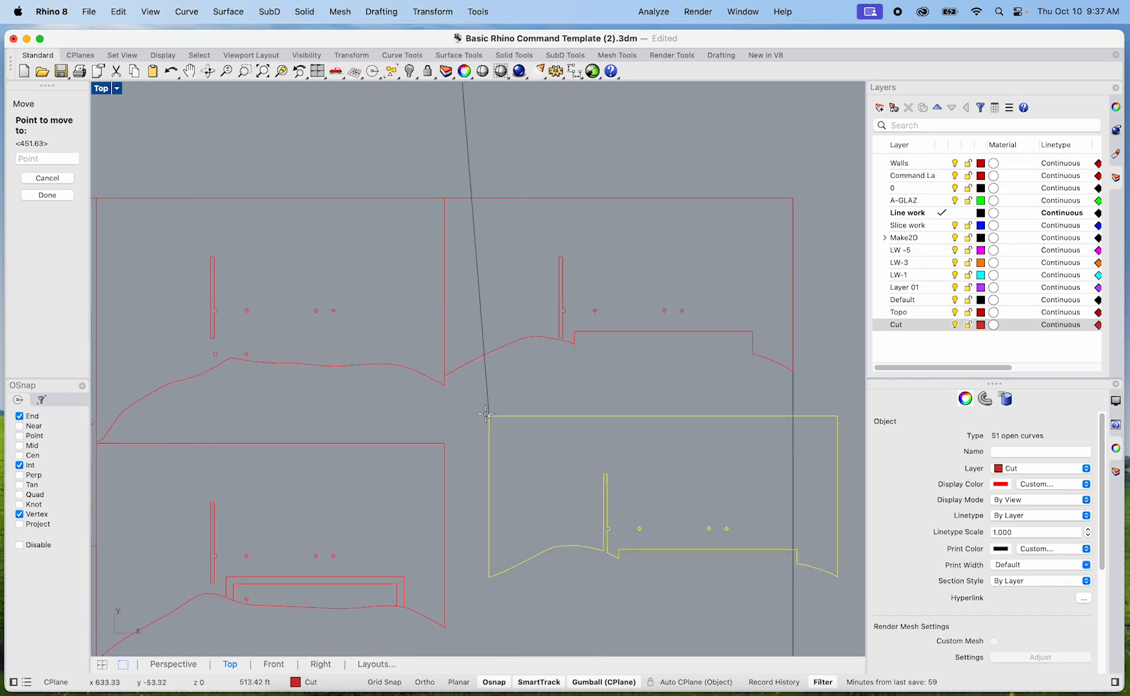
click(456, 395)
scroll(456, 396, down, 10)
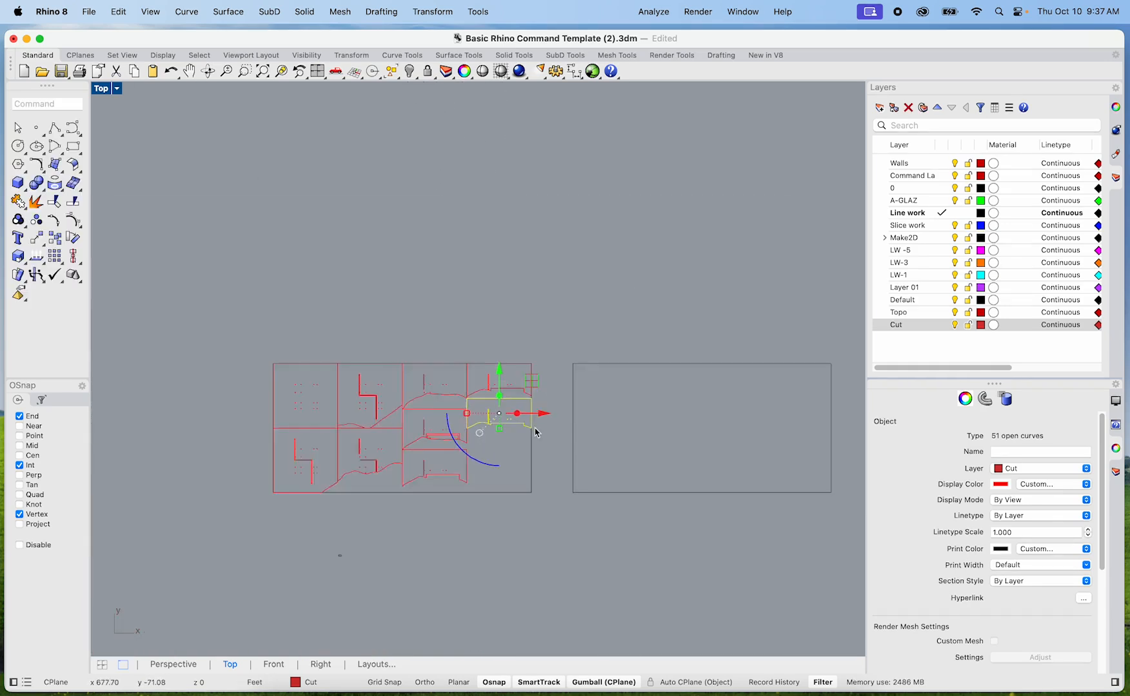
Step: Move the next layer drawing, with the long thin slot along its lower curve, into third place down the fourth column
right_drag(547, 481, 548, 484)
click(542, 381)
scroll(541, 361, down, 10)
right_drag(541, 356, 537, 482)
scroll(536, 334, up, 15)
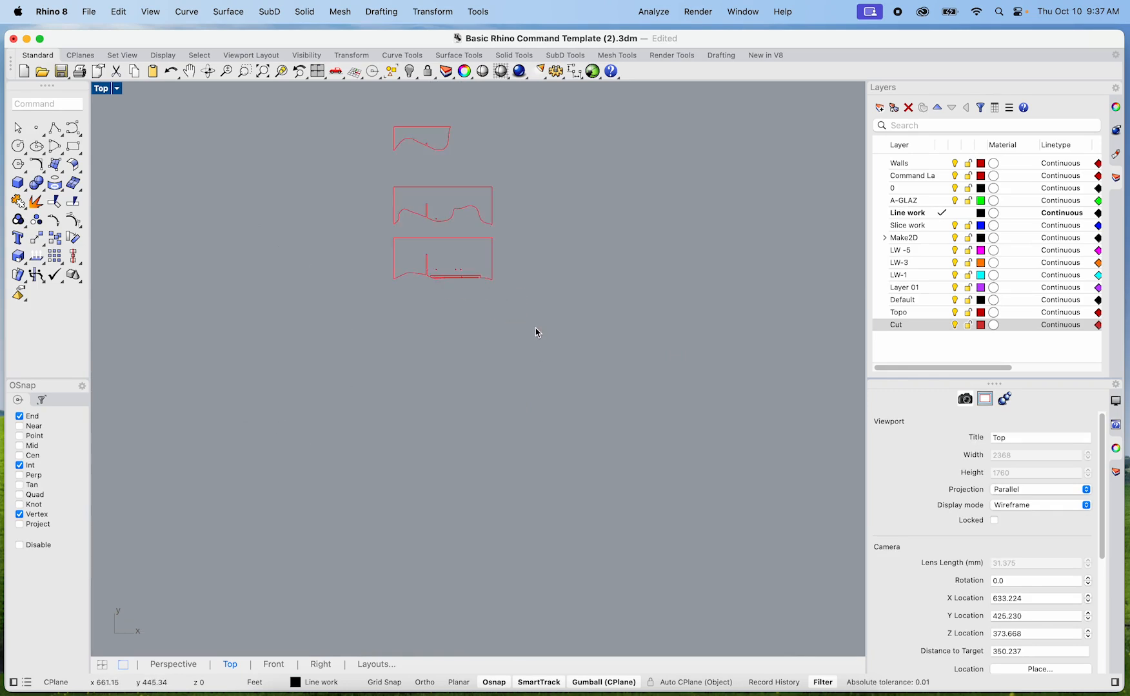
drag(518, 303, 404, 247)
text(m)
key(Return)
scroll(434, 263, up, 10)
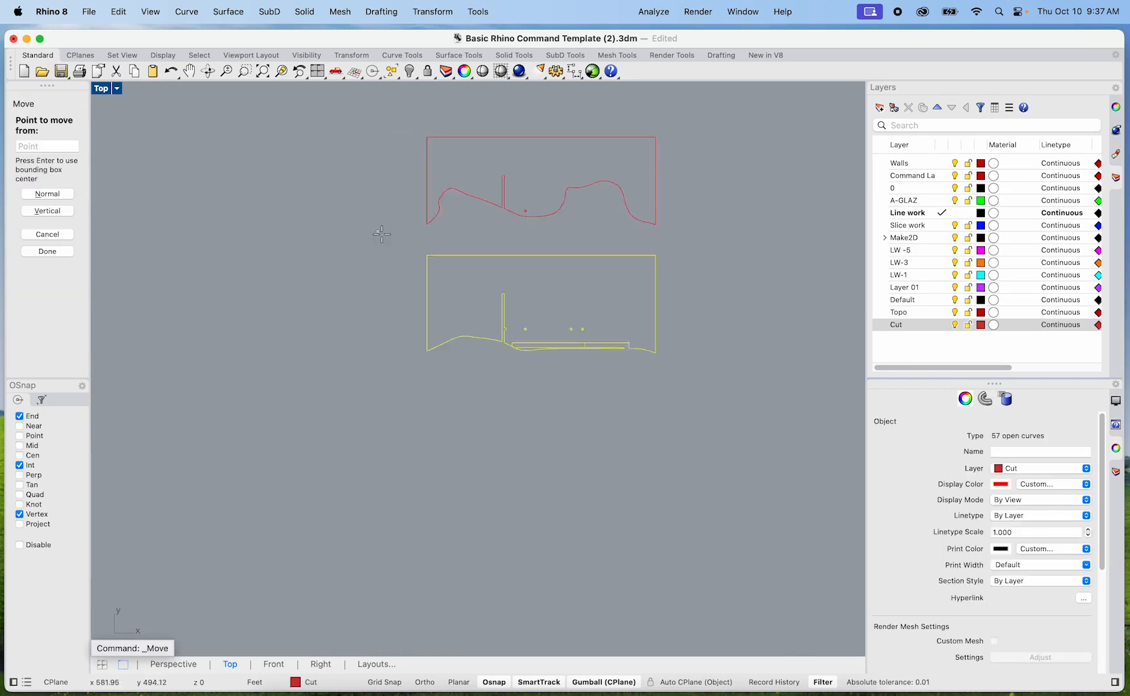
click(450, 265)
scroll(450, 265, down, 15)
right_drag(443, 491, 479, 177)
right_drag(475, 470, 475, 166)
scroll(568, 413, up, 15)
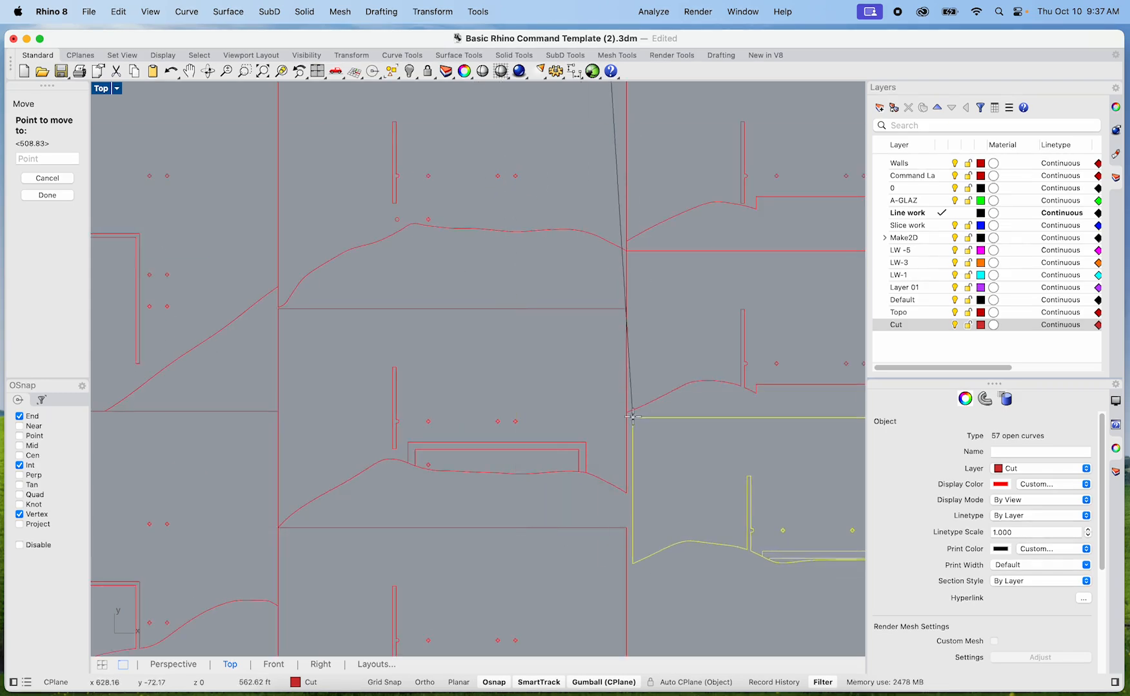
click(626, 412)
scroll(628, 483, down, 15)
Step: Move the full-width layer drawing with the deep wavy lower edge into the bottom place of the sheet's fourth column
right_drag(628, 487, 571, 655)
click(549, 420)
right_drag(549, 412, 549, 568)
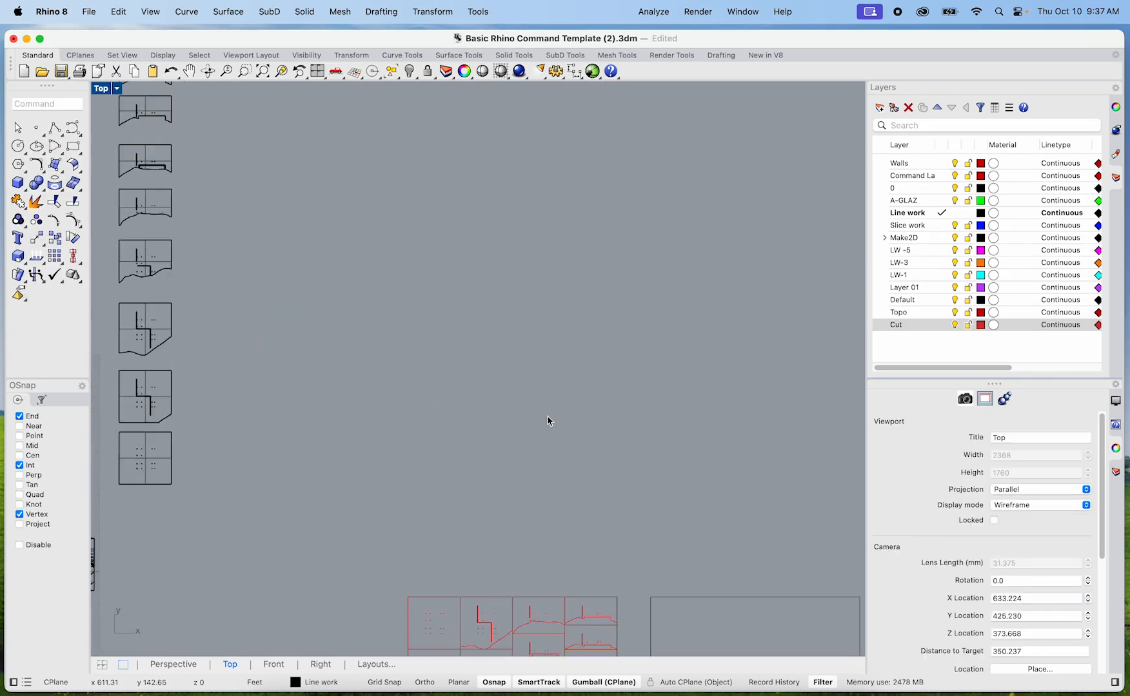
scroll(598, 278, up, 5)
drag(517, 282, 369, 188)
text(m)
key(Return)
click(394, 199)
scroll(397, 222, down, 14)
scroll(426, 406, up, 12)
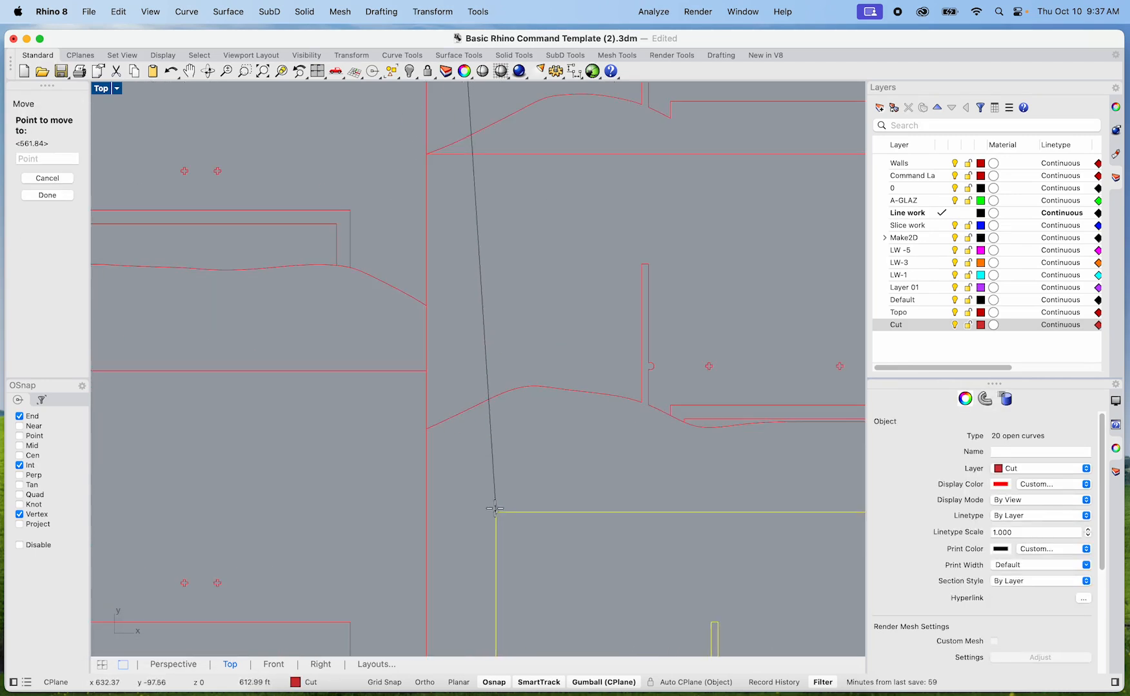
click(428, 430)
Step: Shift the wavy drawing slightly down with the gumball so its top edge clears the lower curve of the drawing above
scroll(429, 432, down, 6)
scroll(501, 439, up, 8)
scroll(501, 439, up, 6)
scroll(394, 450, down, 2)
scroll(399, 463, down, 4)
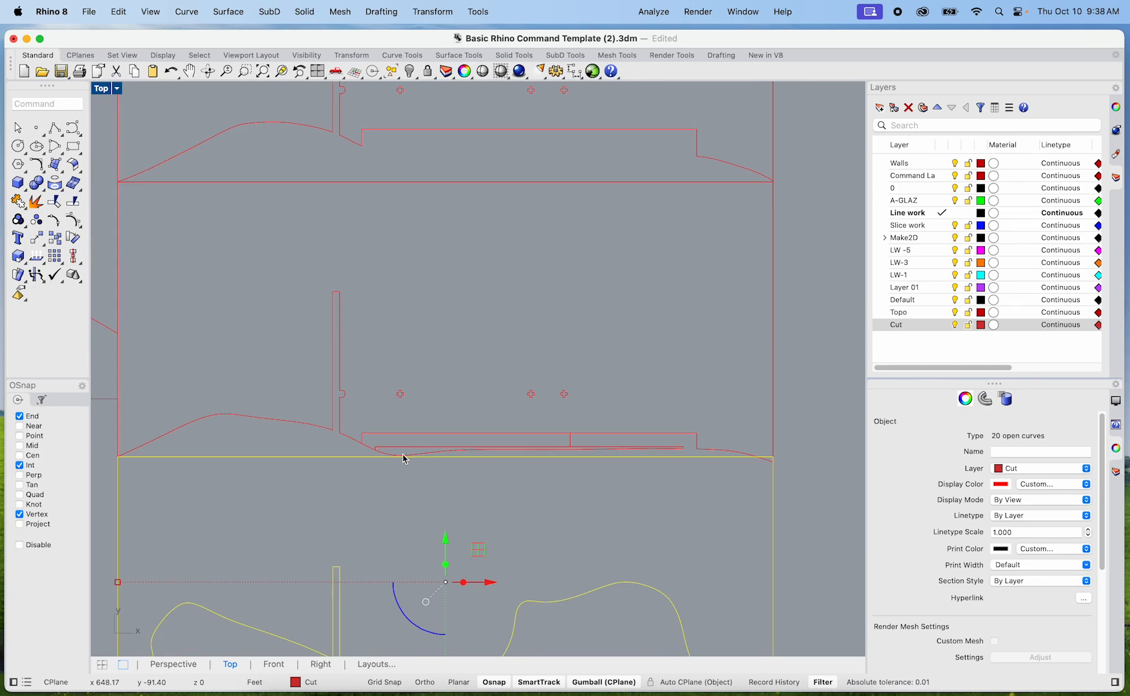
drag(446, 544, 449, 536)
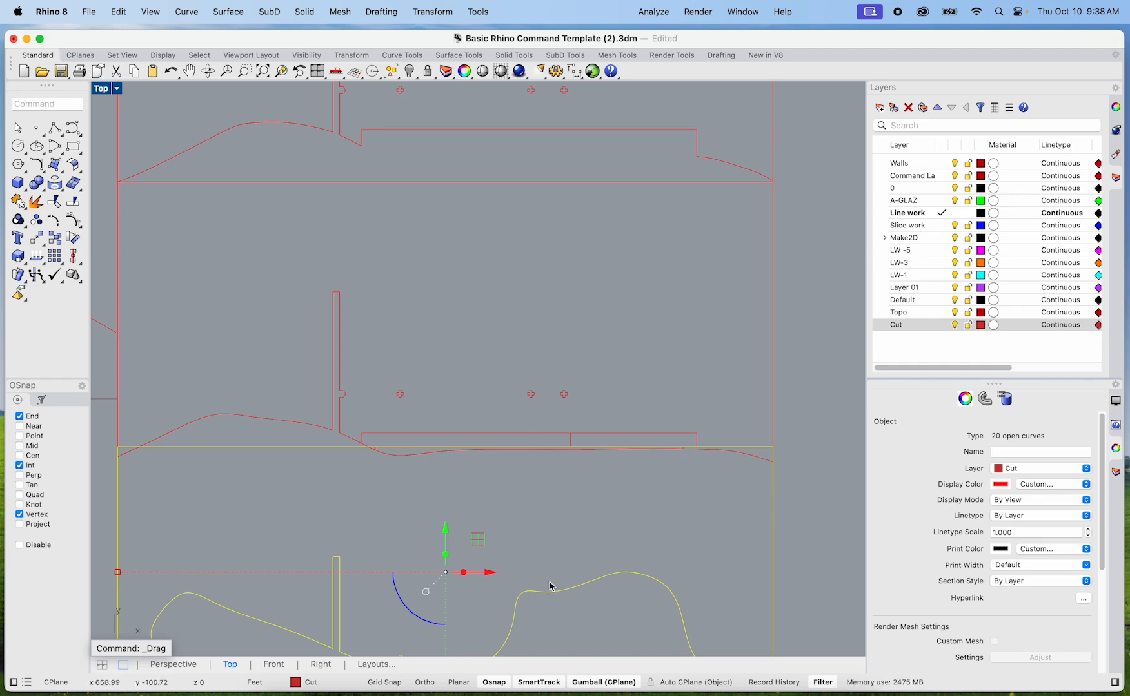
drag(445, 531, 442, 559)
click(119, 462)
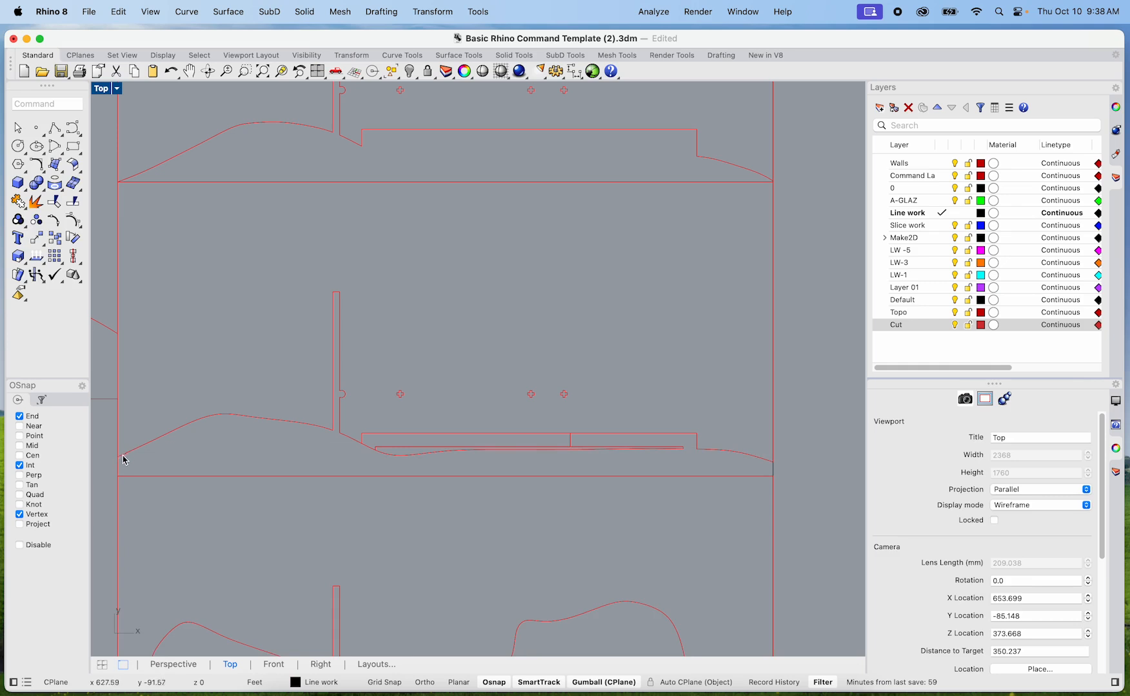
scroll(493, 464, down, 10)
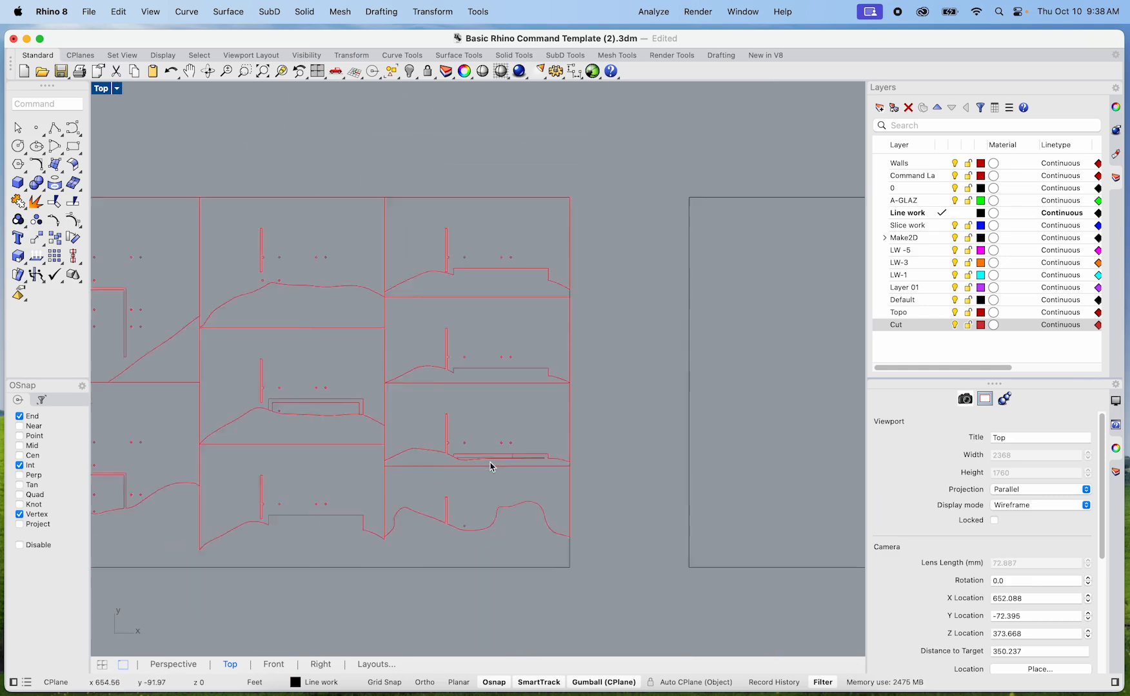
Step: Move the last small layer drawing from the column into the free area beneath the second column's wavy-edged drawing on the first sheet
scroll(442, 464, down, 2)
scroll(440, 312, down, 10)
right_drag(432, 287, 443, 376)
scroll(438, 239, up, 12)
scroll(466, 284, up, 4)
drag(507, 376, 312, 234)
mouse_move(413, 317)
mouse_down()
mouse_move(423, 353)
mouse_move(409, 444)
mouse_move(453, 502)
mouse_move(404, 537)
mouse_move(379, 530)
mouse_move(378, 517)
mouse_up()
scroll(424, 352, down, 5)
scroll(403, 537, up, 8)
right_drag(453, 509, 570, 424)
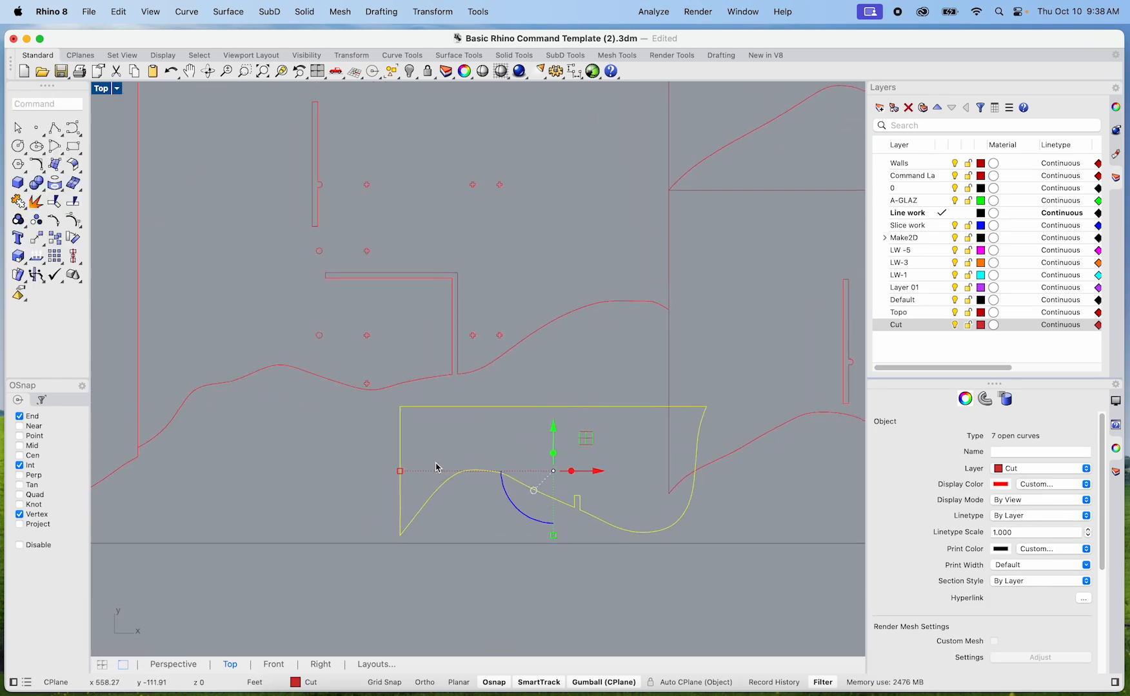
Step: Try to flip the small drawing horizontally by scaling it past its opposite side, and undo the scale
drag(400, 473, 693, 469)
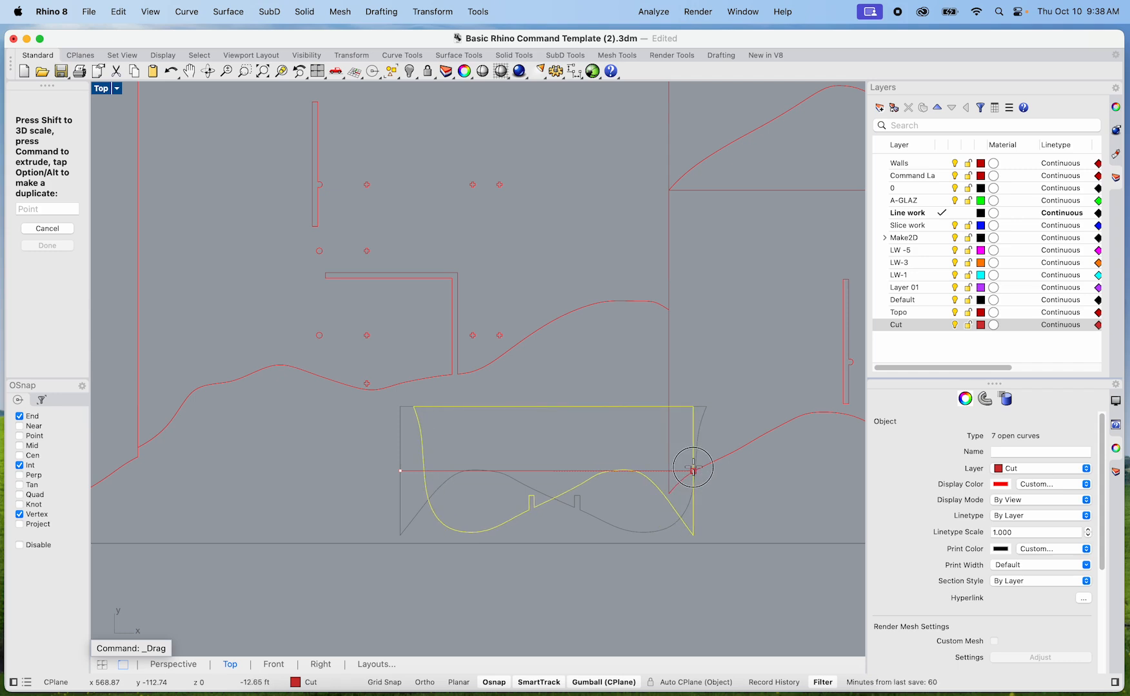
drag(693, 467, 690, 463)
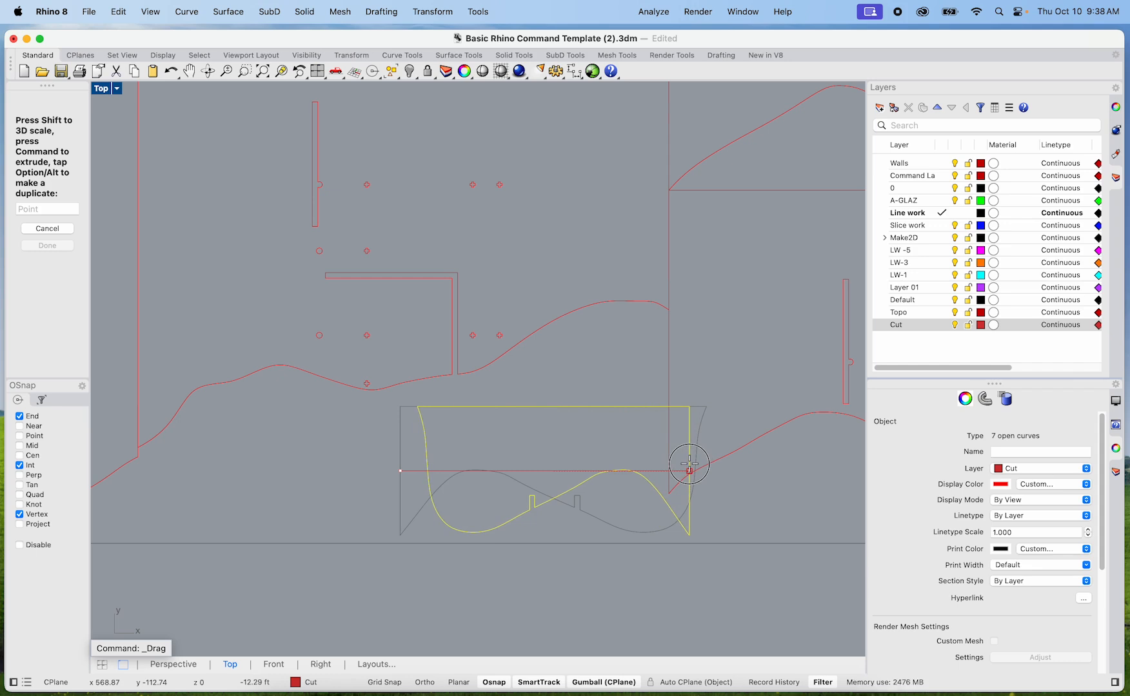
drag(689, 463, 686, 469)
key(super+z)
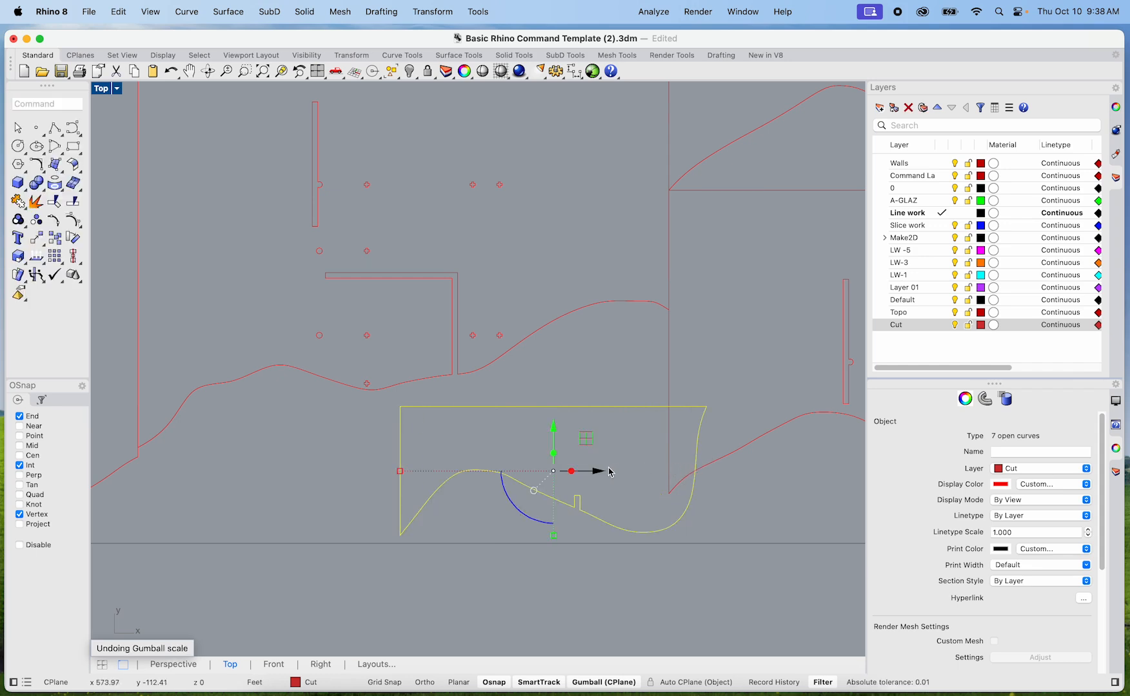
Step: Rotate the small drawing nearly upside down and position it in the gap between the wavy edge above and the sheet's bottom edge
drag(535, 521, 588, 361)
drag(662, 438, 587, 405)
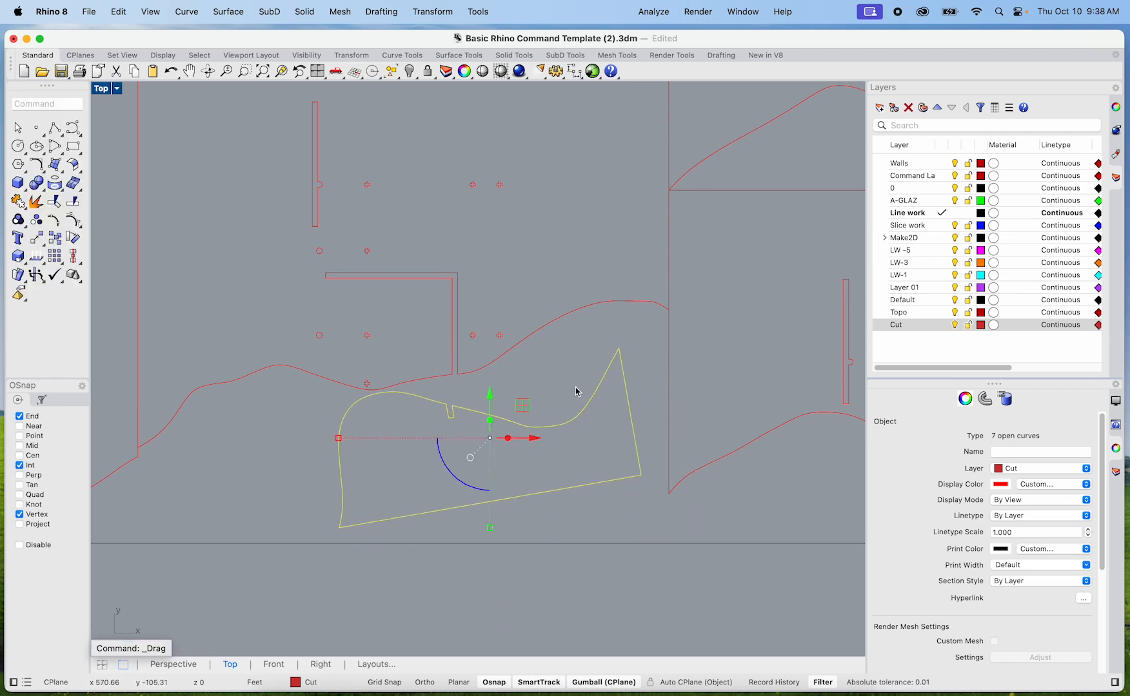
click(582, 380)
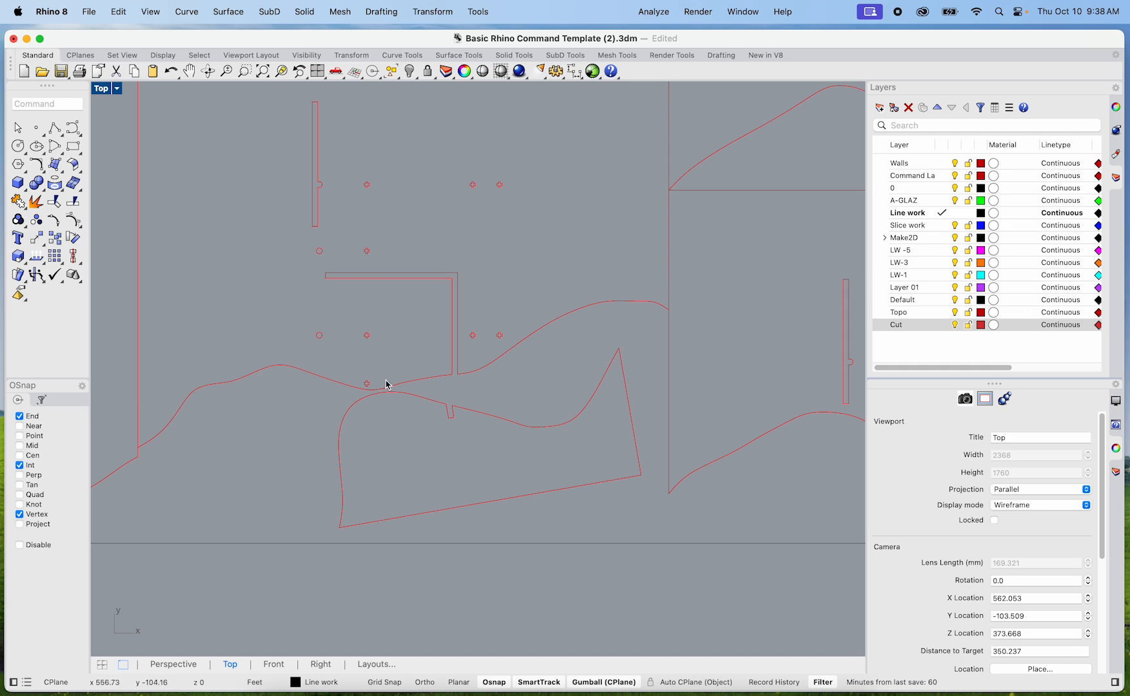
Step: Review how all the layer drawings are nested on the first sheet
scroll(603, 522, down, 5)
scroll(603, 522, down, 3)
right_drag(594, 525, 451, 514)
scroll(451, 513, down, 5)
scroll(452, 491, up, 4)
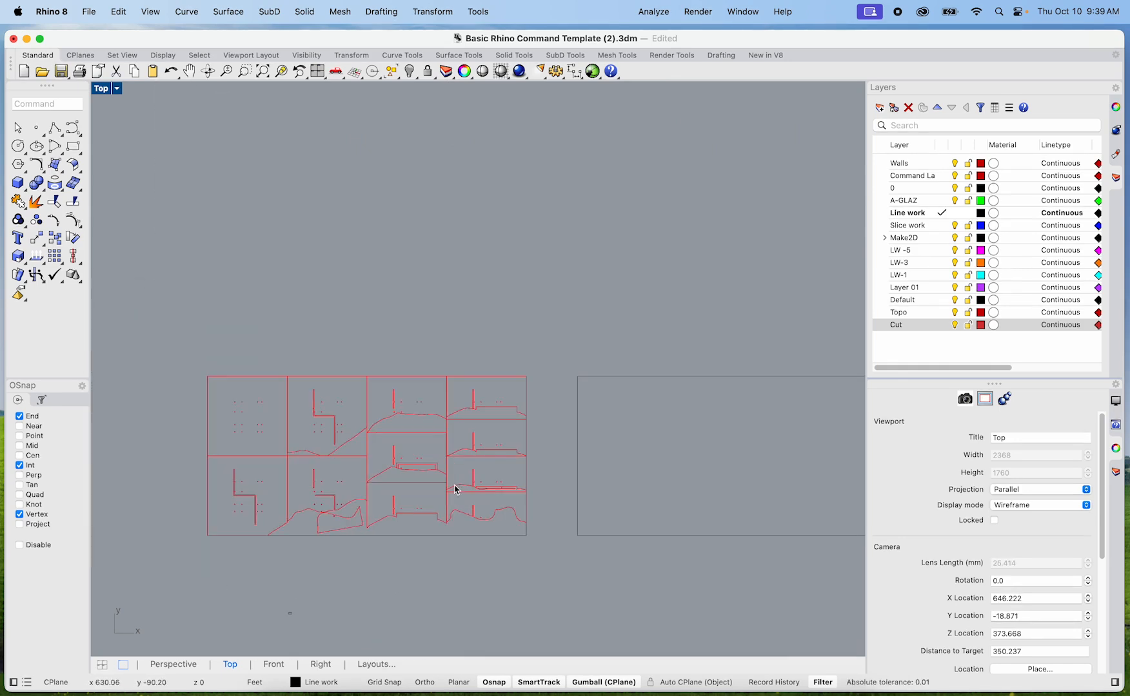
scroll(371, 455, down, 5)
right_drag(361, 462, 410, 466)
scroll(426, 439, up, 6)
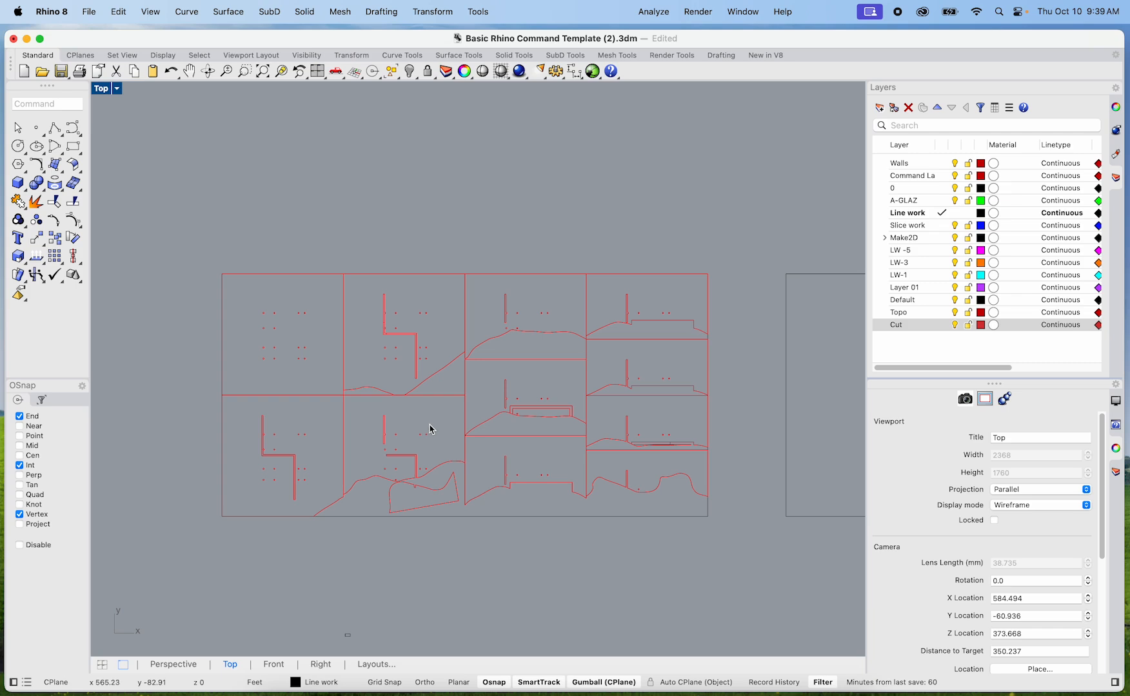
Step: Select everything on the first sheet, start exporting the selection, allow the USB flash disk to connect, and choose the CVP drive as destination
drag(736, 542, 175, 235)
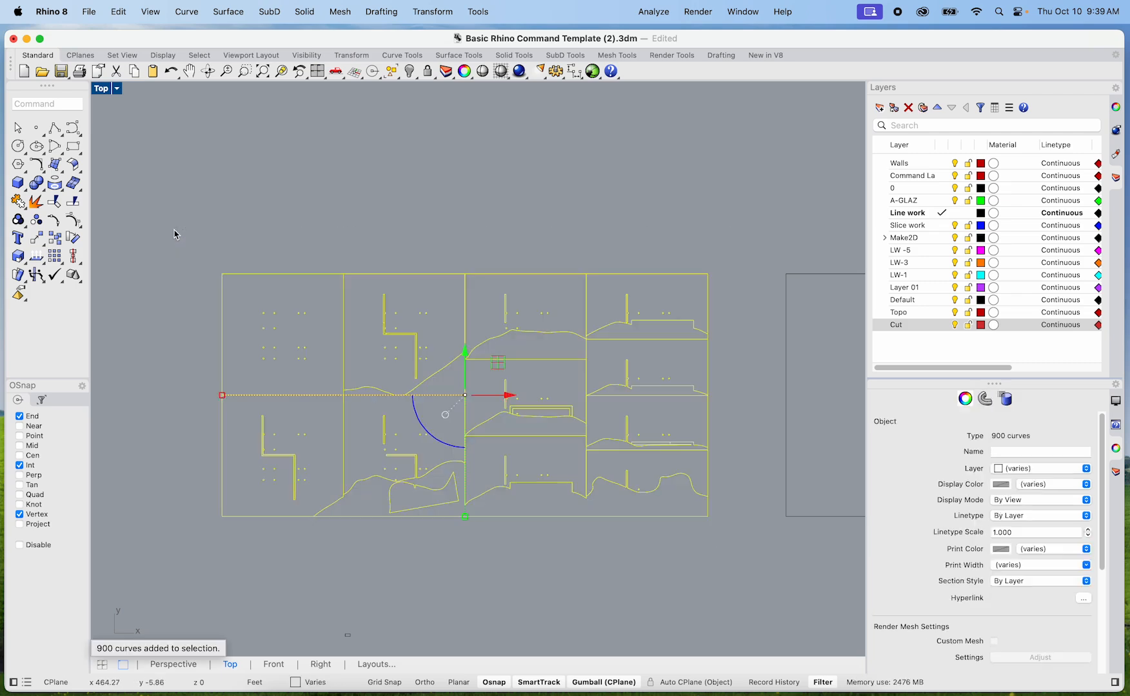
click(90, 13)
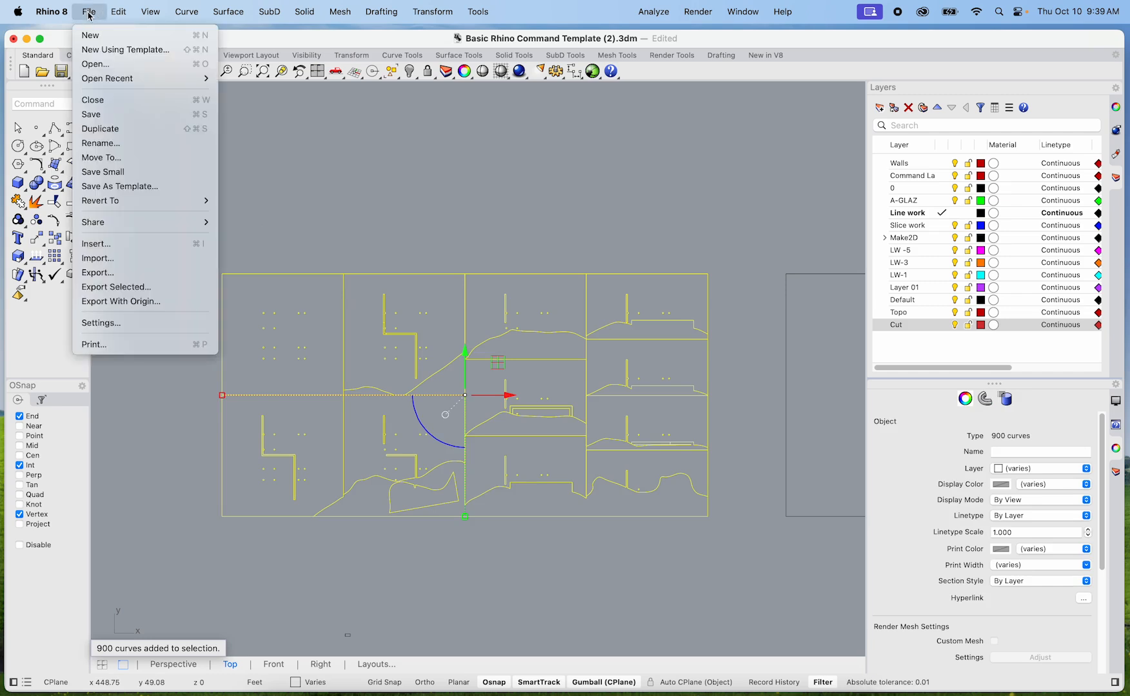
click(125, 290)
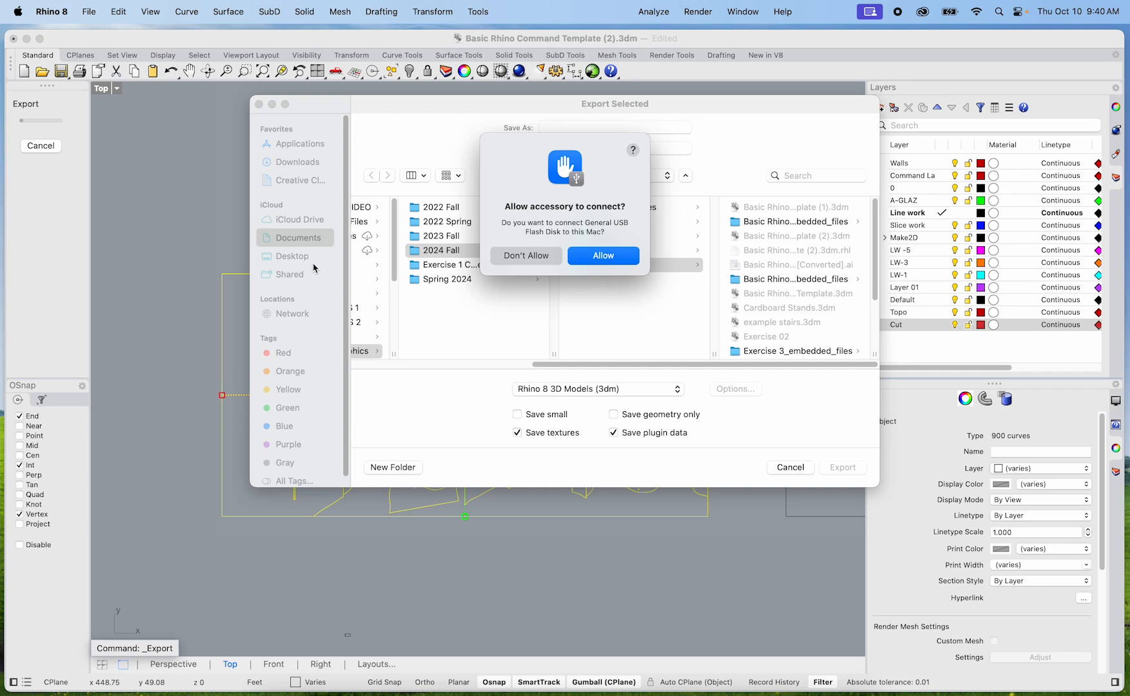
click(594, 259)
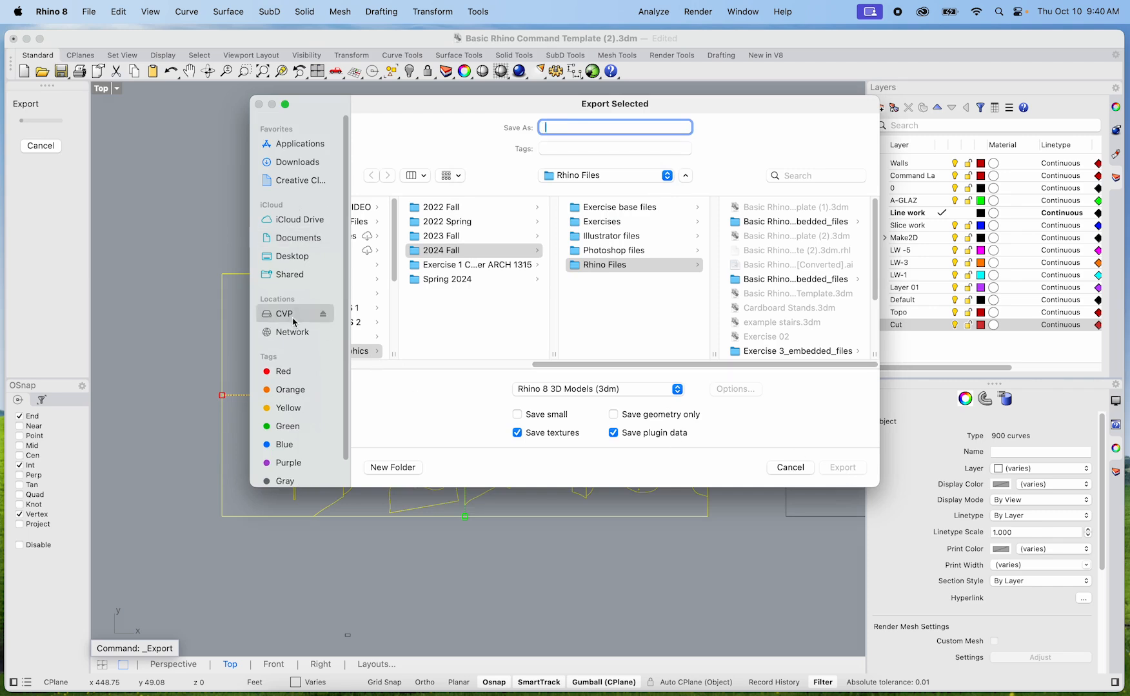
click(291, 315)
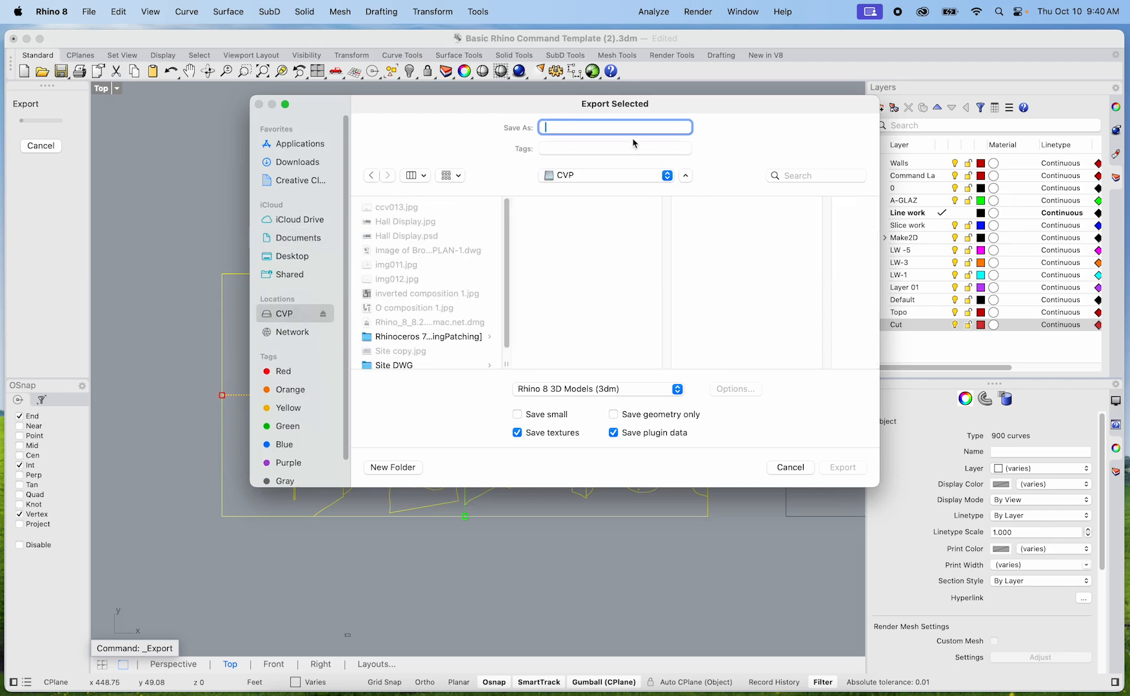
Step: Export the selected sheet as a Rhino 6 3D Models (3dm) file named Topo test Cardboard
text(Topo test Ca)
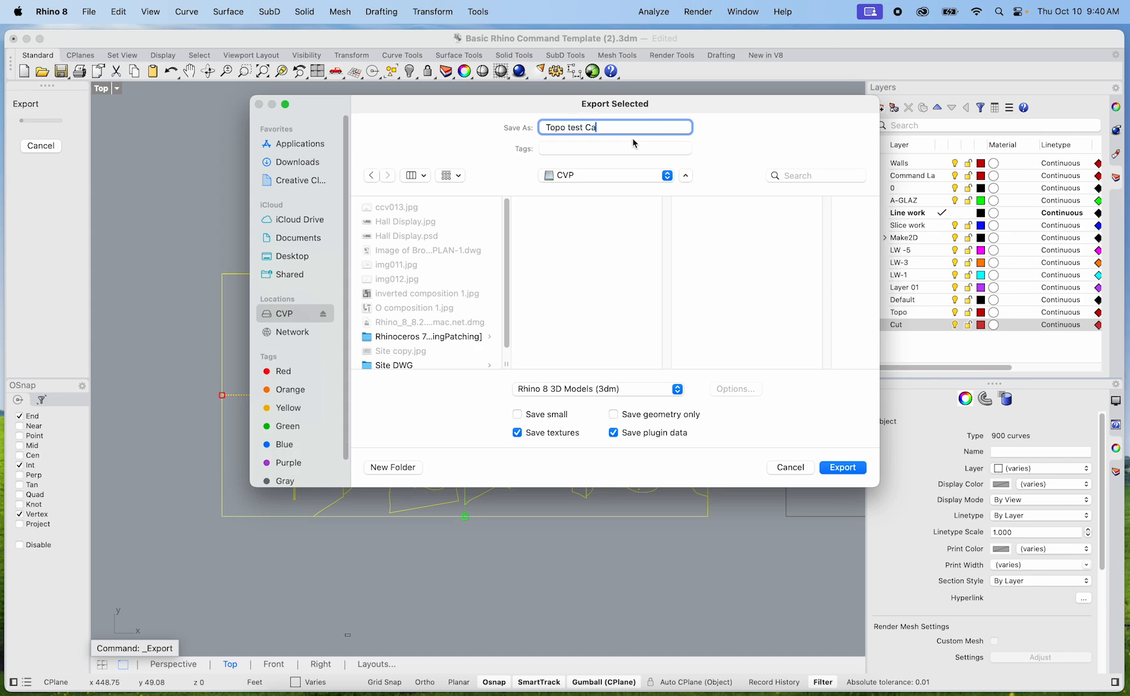
text(rdborad)
key(BackSpace)
key(BackSpace)
text(ard)
click(545, 395)
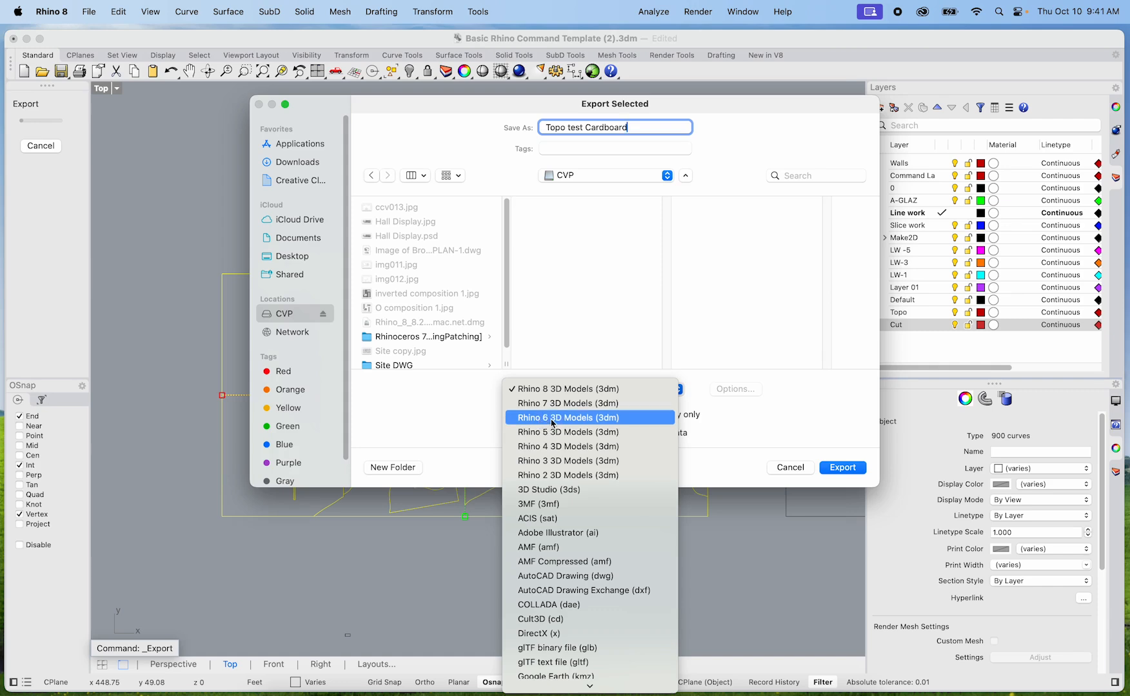
click(550, 419)
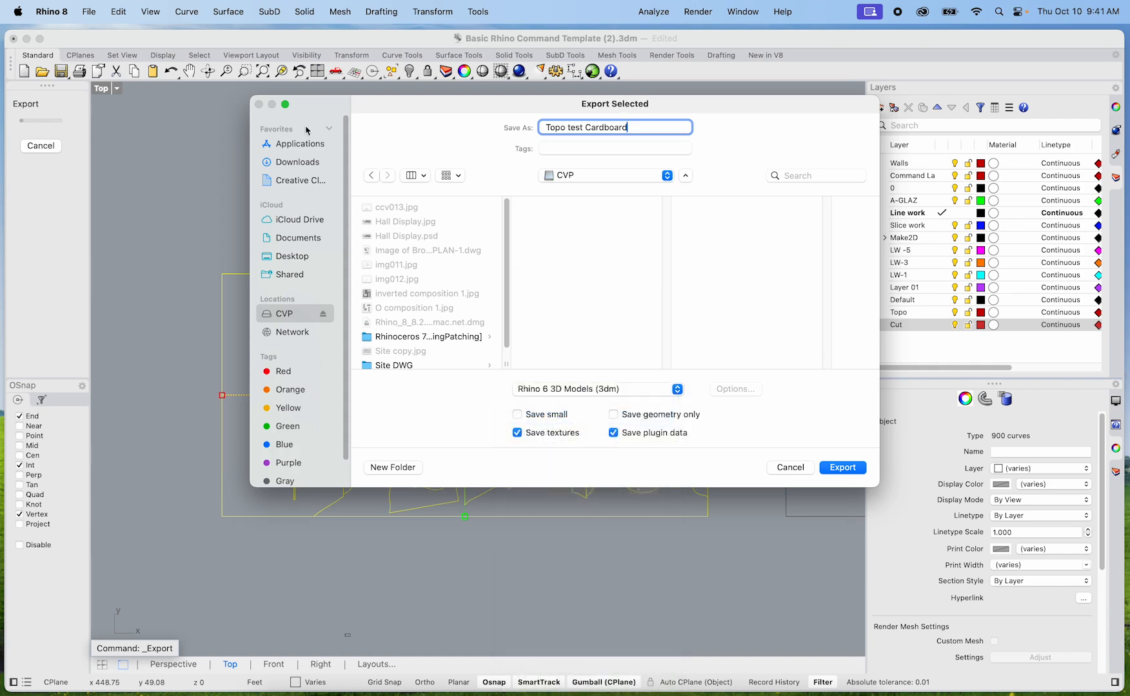
click(832, 465)
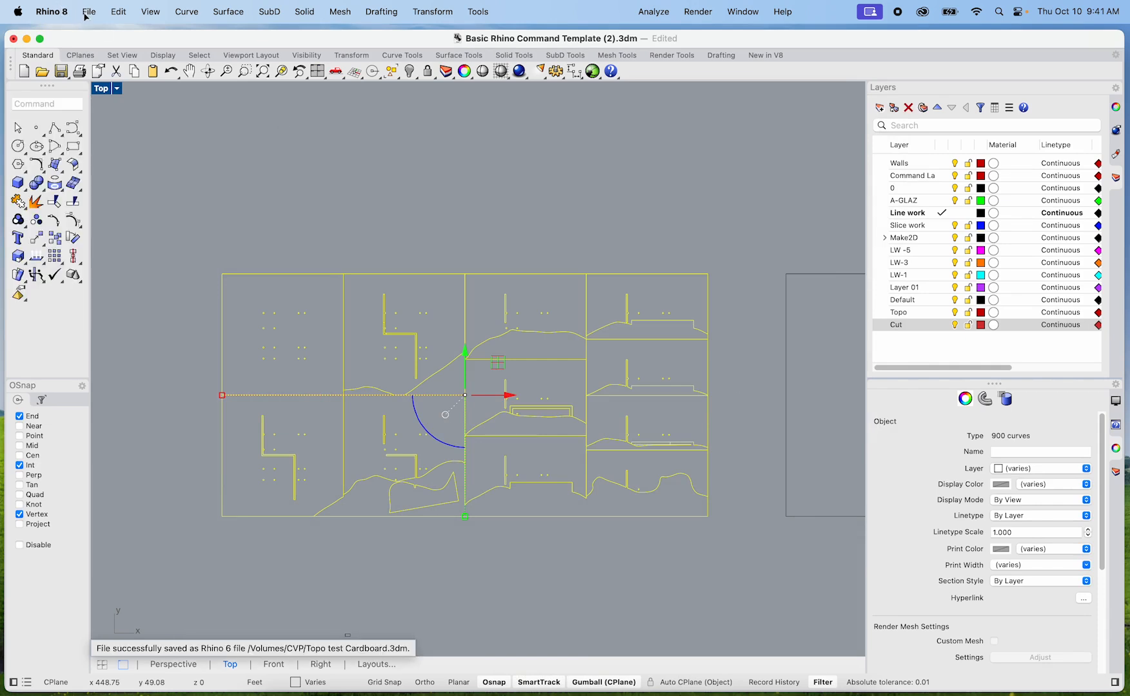
Step: Export the same selected sheet to the CVP drive as an AutoCAD Drawing Exchange (dxf) file named Backup
click(91, 13)
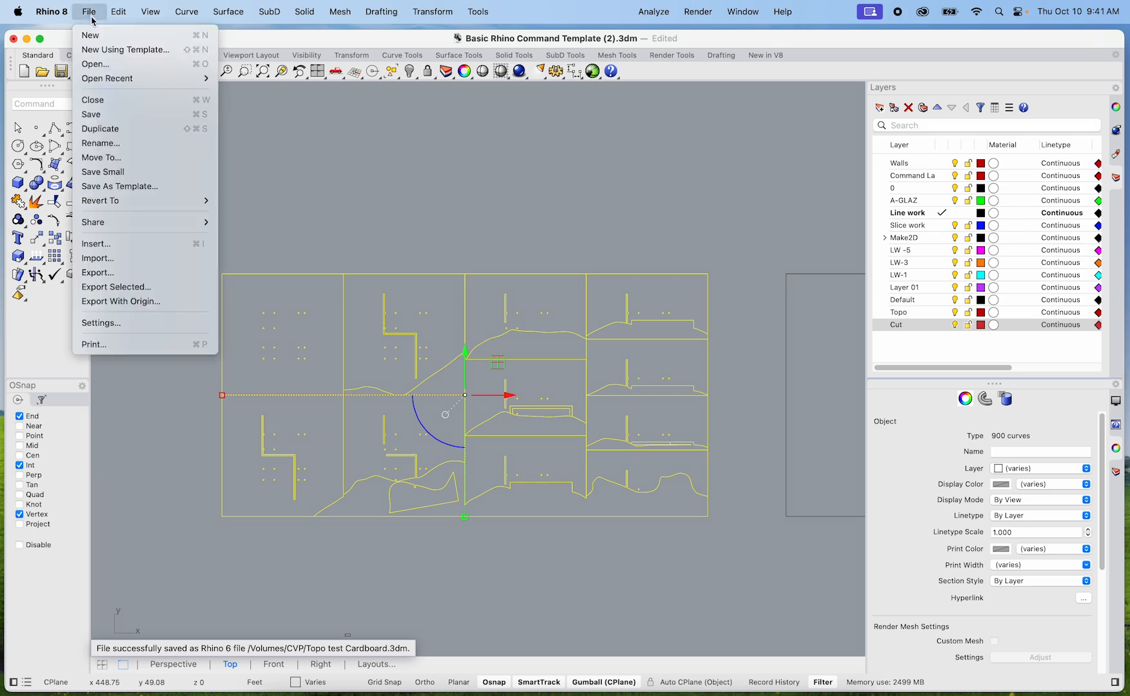
click(162, 287)
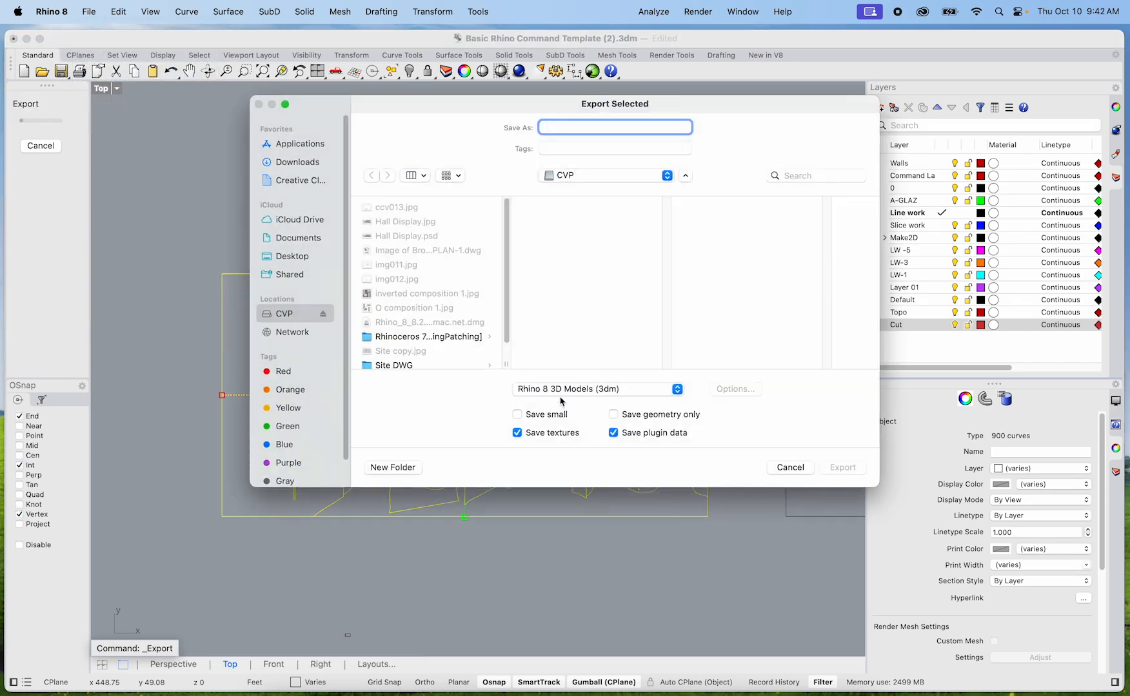
click(560, 393)
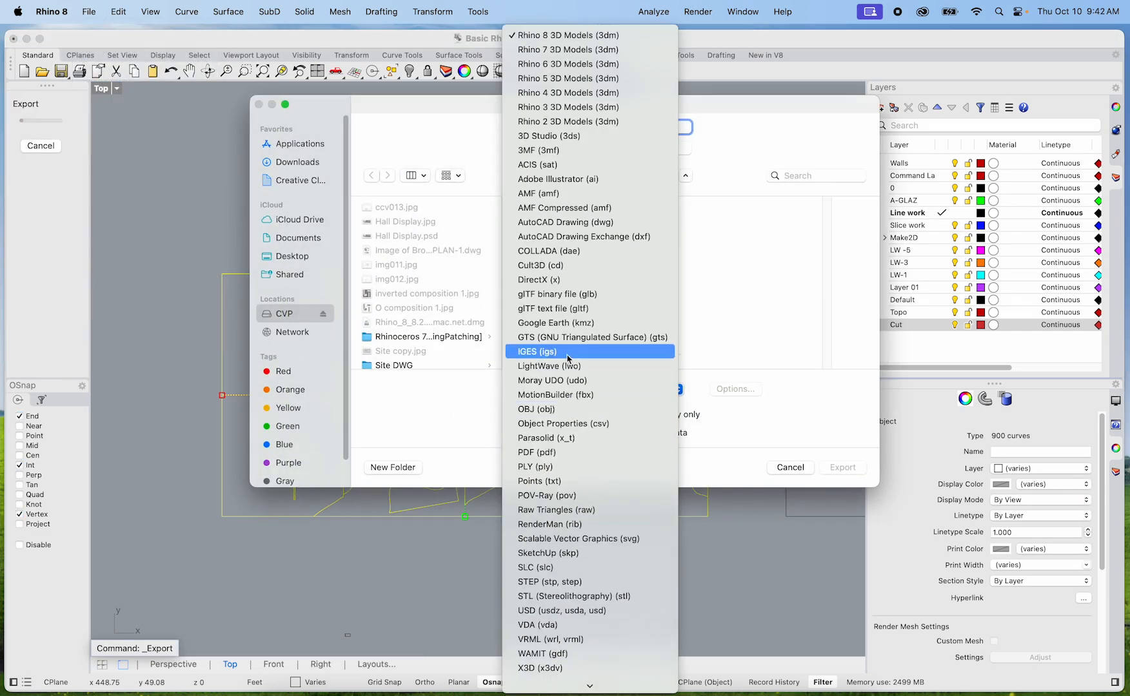
scroll(584, 258, up, 1)
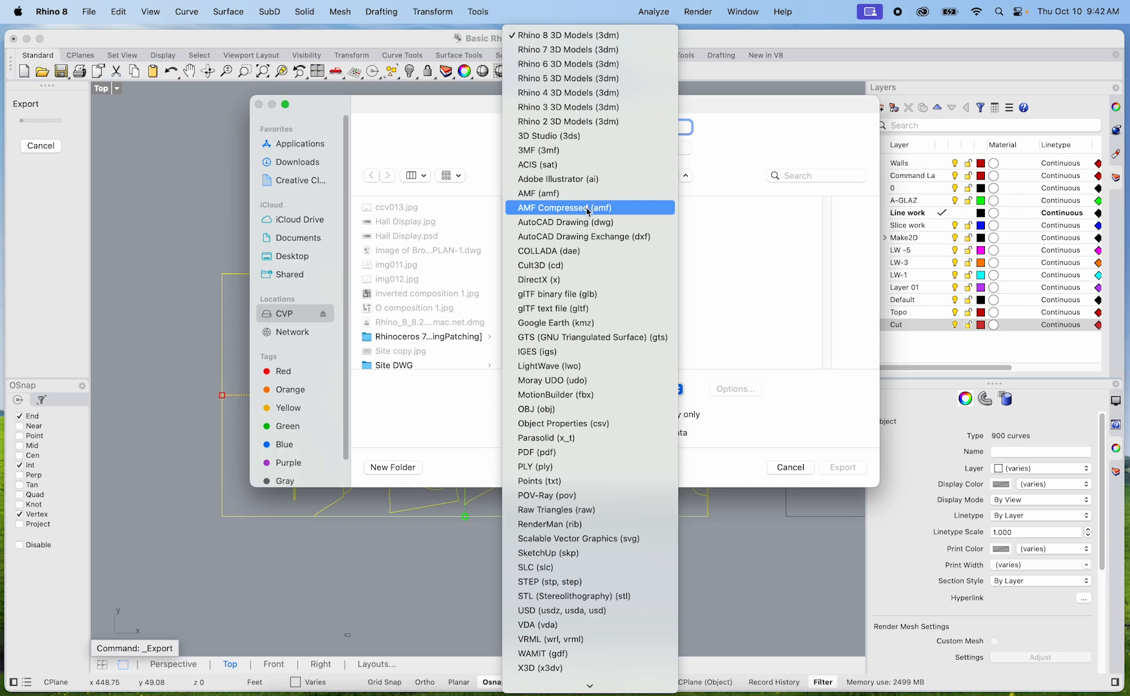
scroll(587, 216, down, 1)
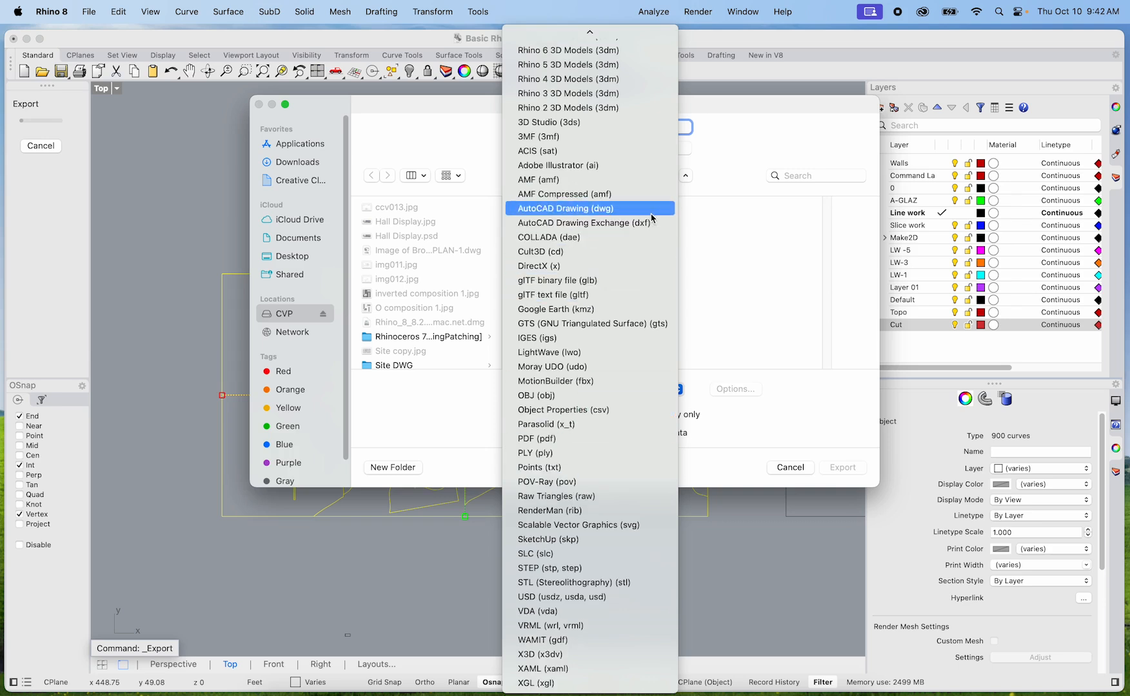
scroll(635, 276, up, 1)
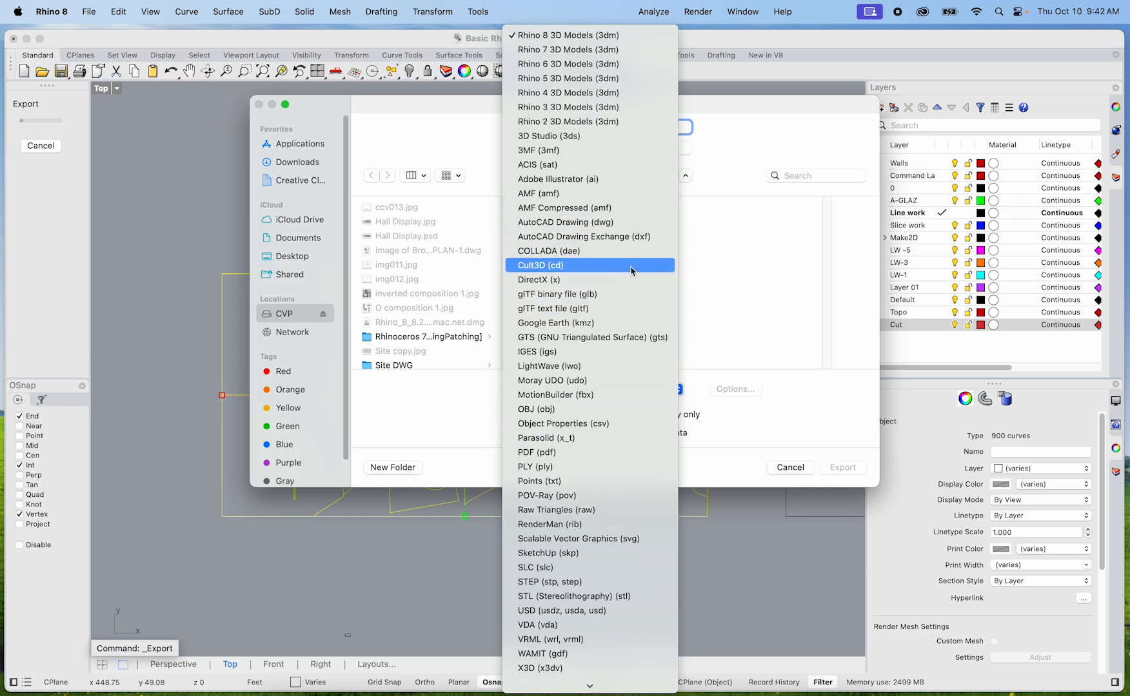
click(606, 237)
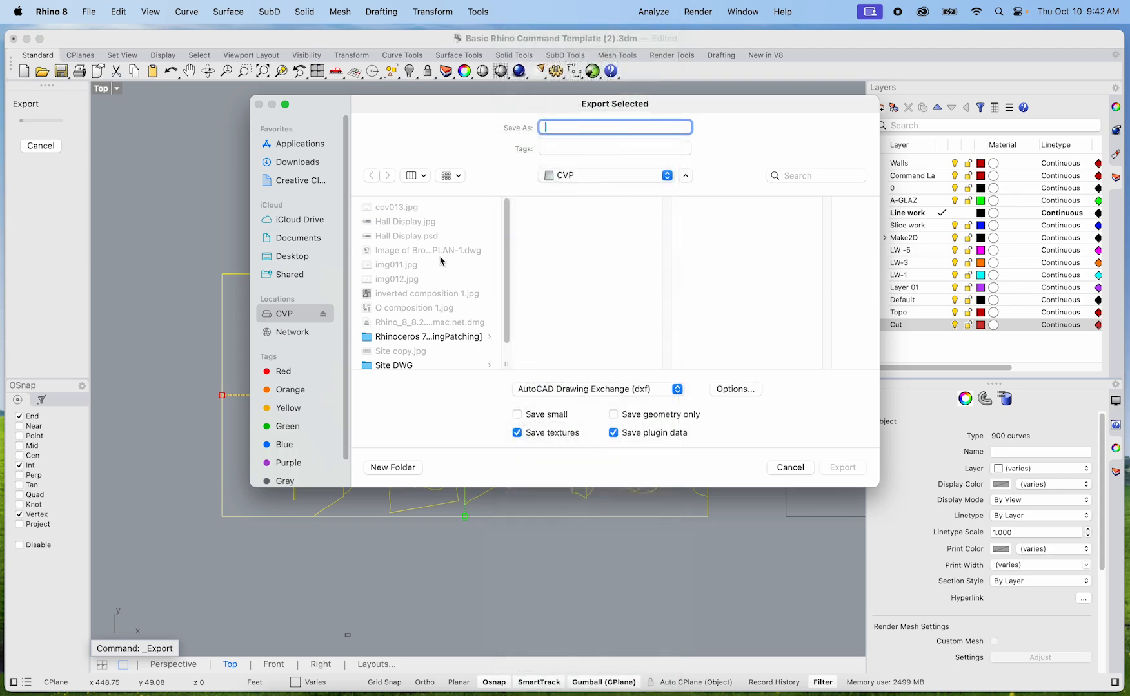
scroll(438, 256, down, 3)
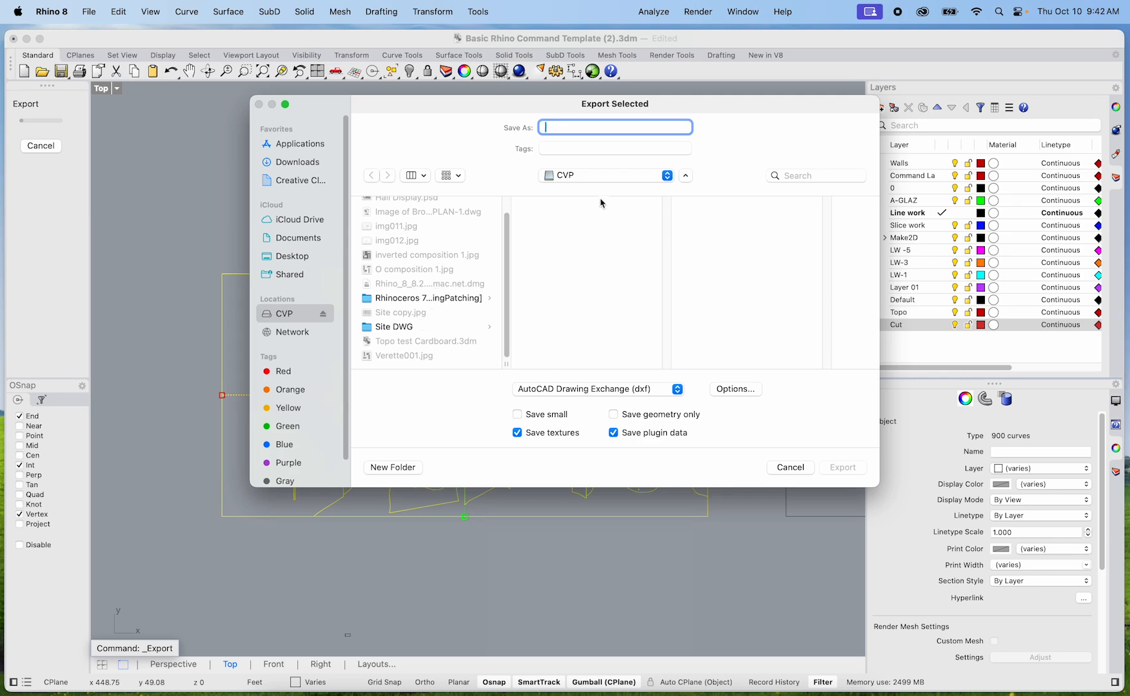
text(Backup)
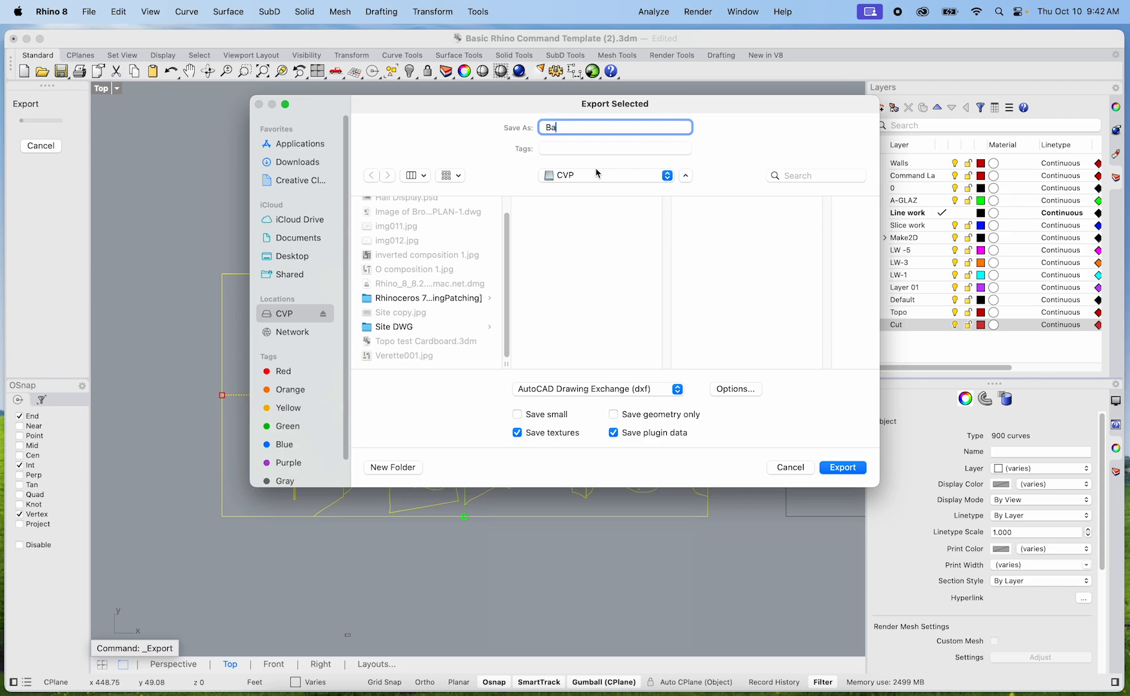
click(851, 468)
click(689, 279)
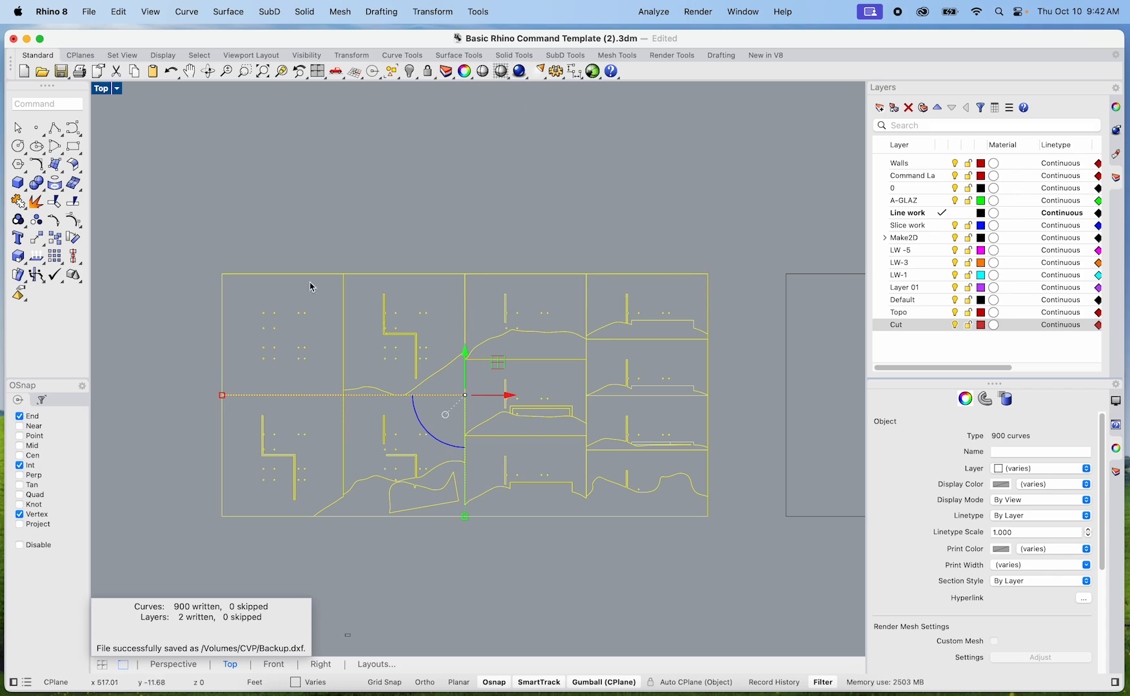
double_click(61, 42)
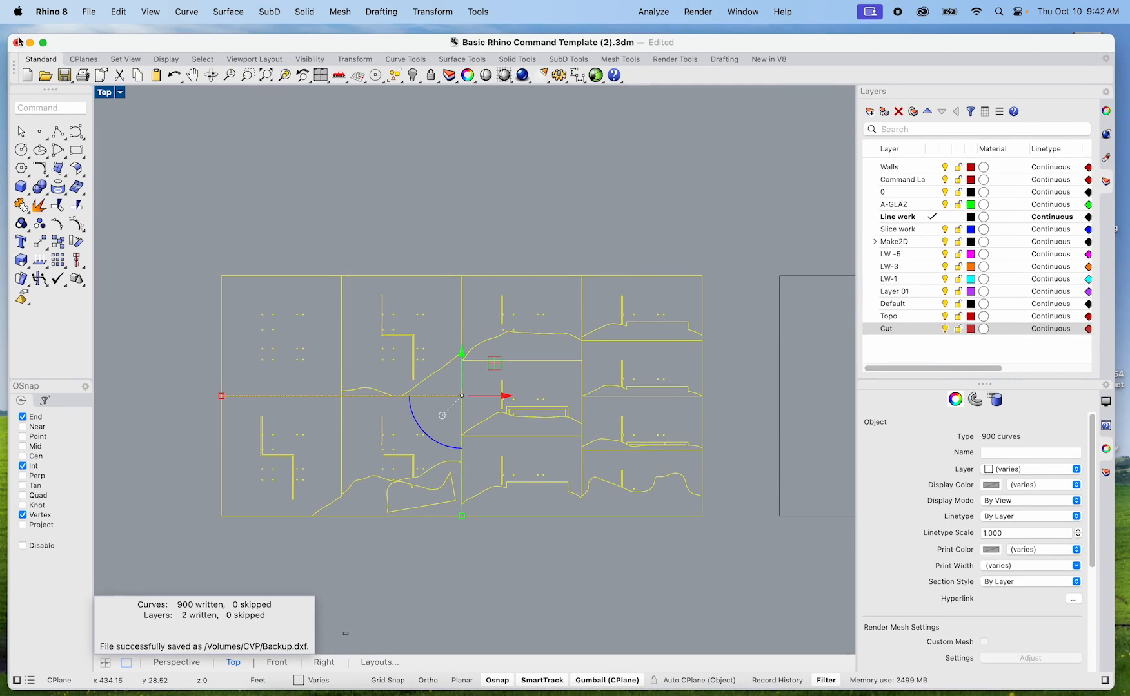
scroll(297, 129, down, 5)
click(292, 359)
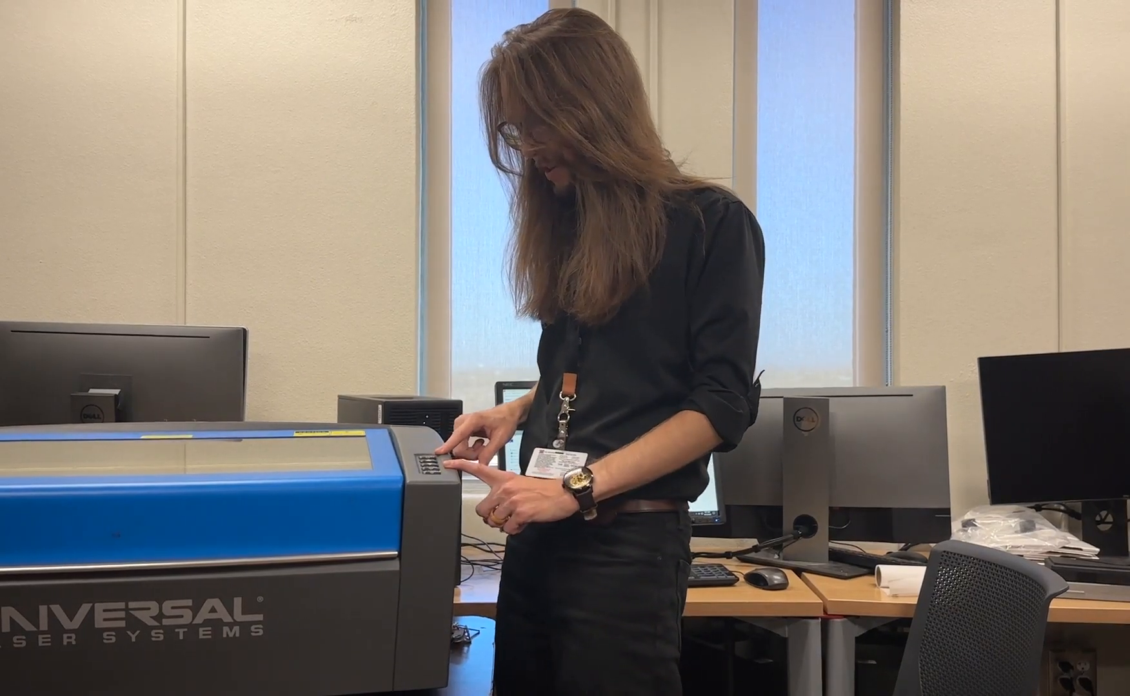